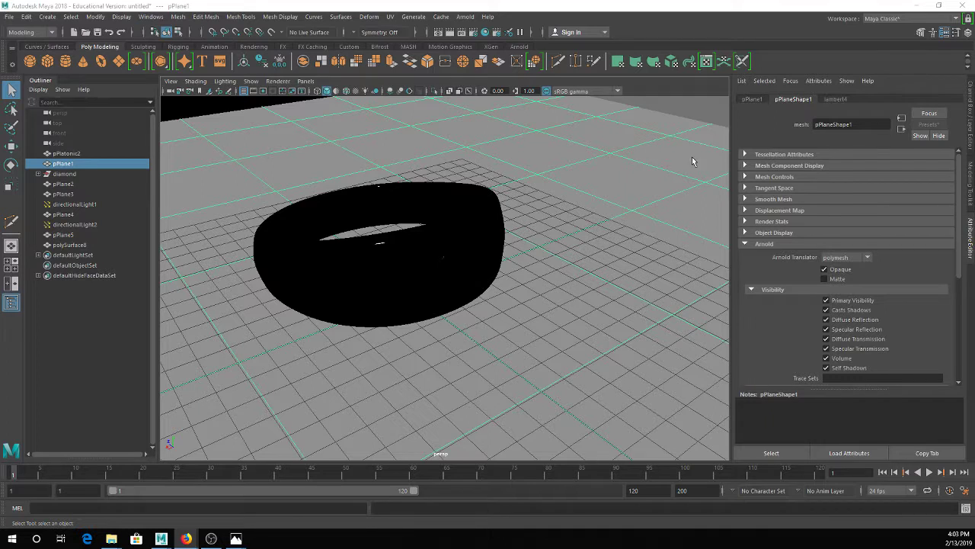
Start a new empty scene, discarding the current one without saving
left_click(599, 242)
key("ctrl+n")
left_click(487, 274)
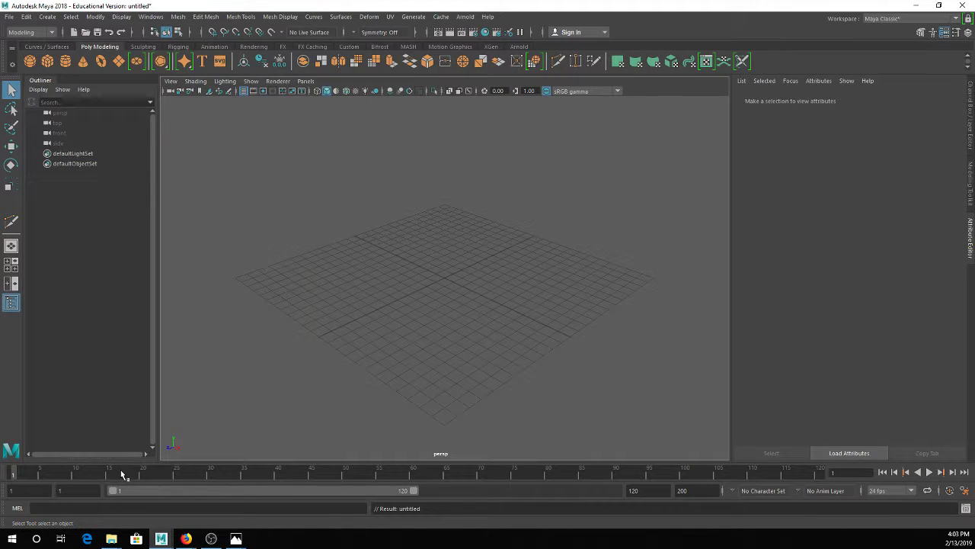
Import MushroomPerson_EdgeFlow.ma from the MiscModels folder in __Teaching into the empty scene and frame the three characters
mouse_move(116, 538)
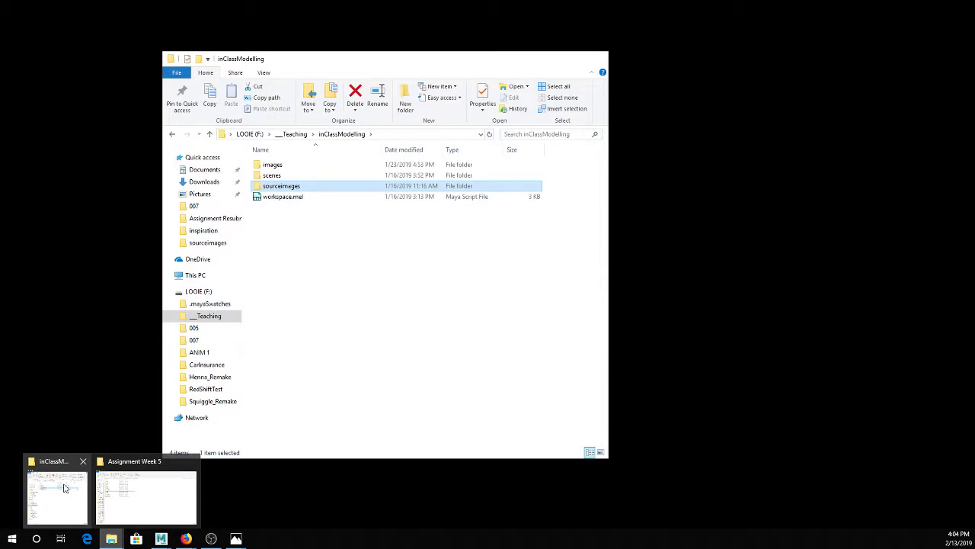
left_click(65, 488)
left_click(295, 135)
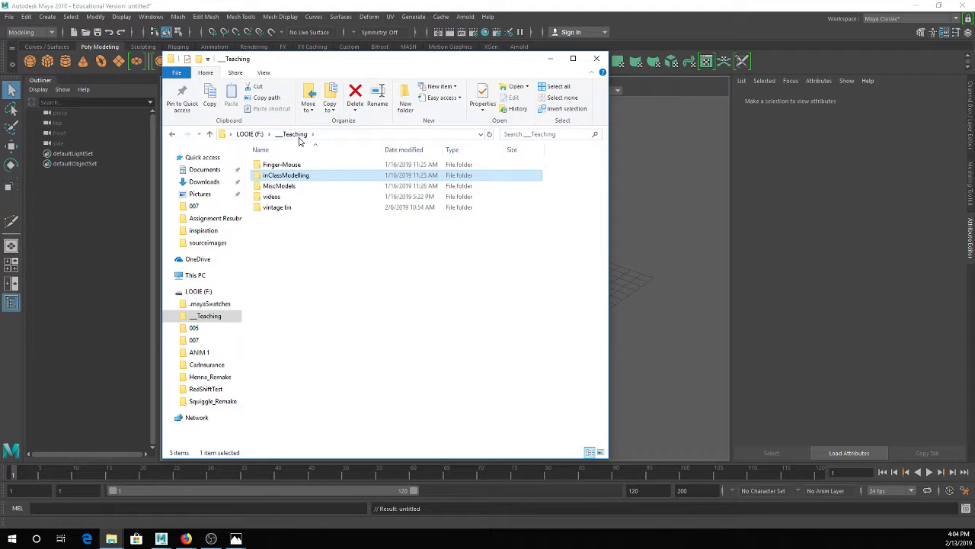
double_click(279, 187)
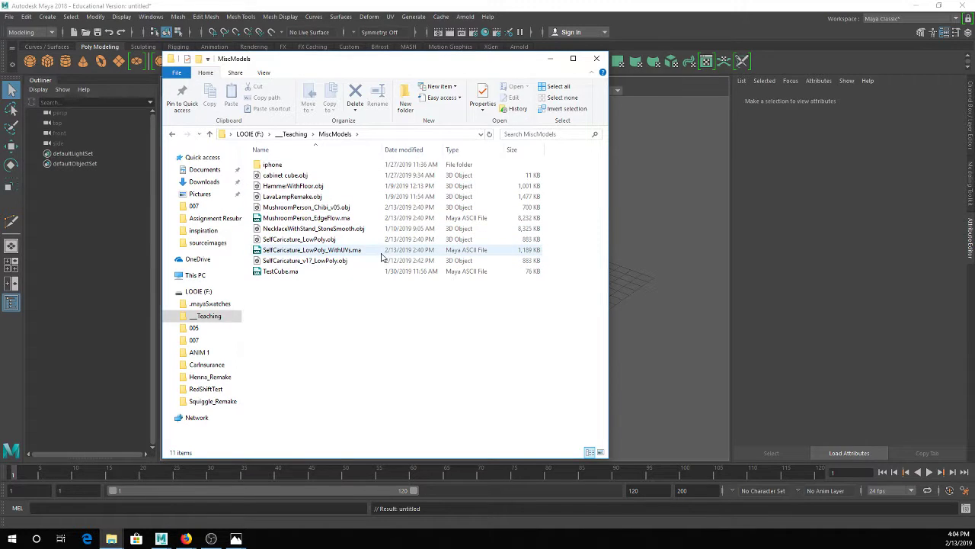
left_click_drag(304, 217, 694, 262)
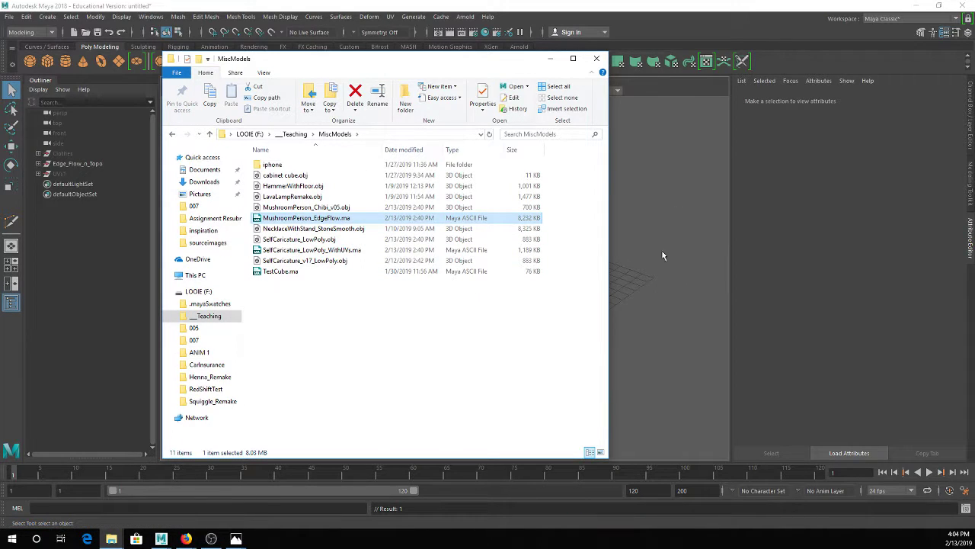
left_click(550, 59)
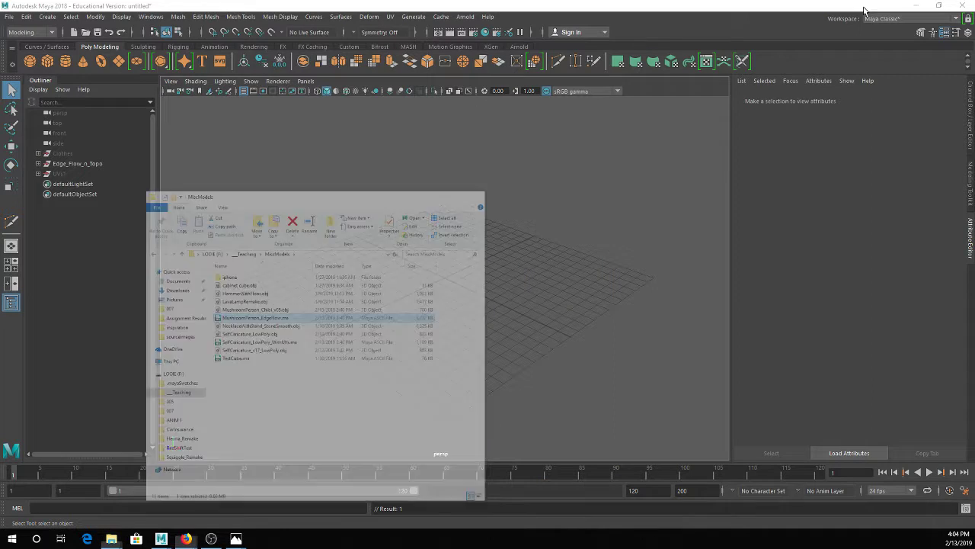
left_click_drag(620, 286, 467, 241, "alt")
scroll(467, 236, "up", 5)
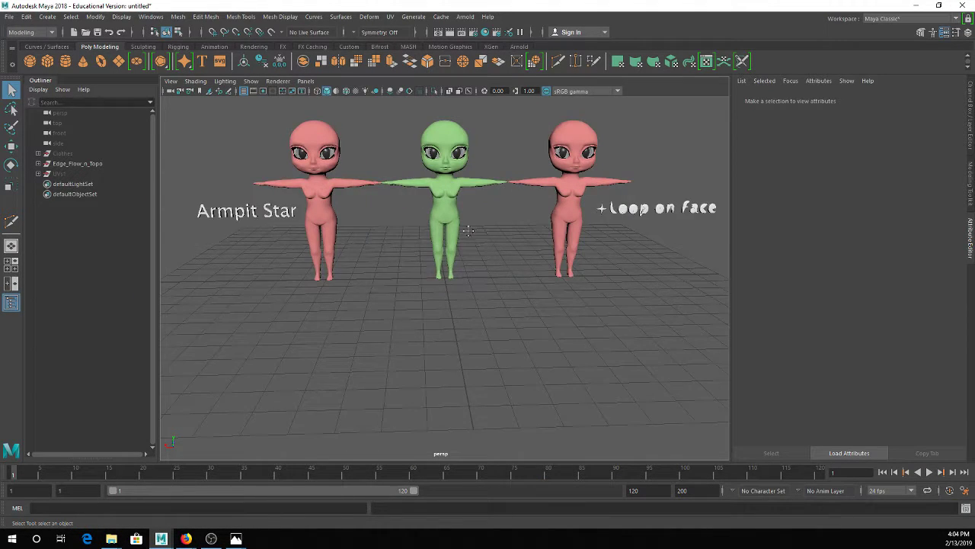
middle_click_drag(464, 122, 455, 187, "alt")
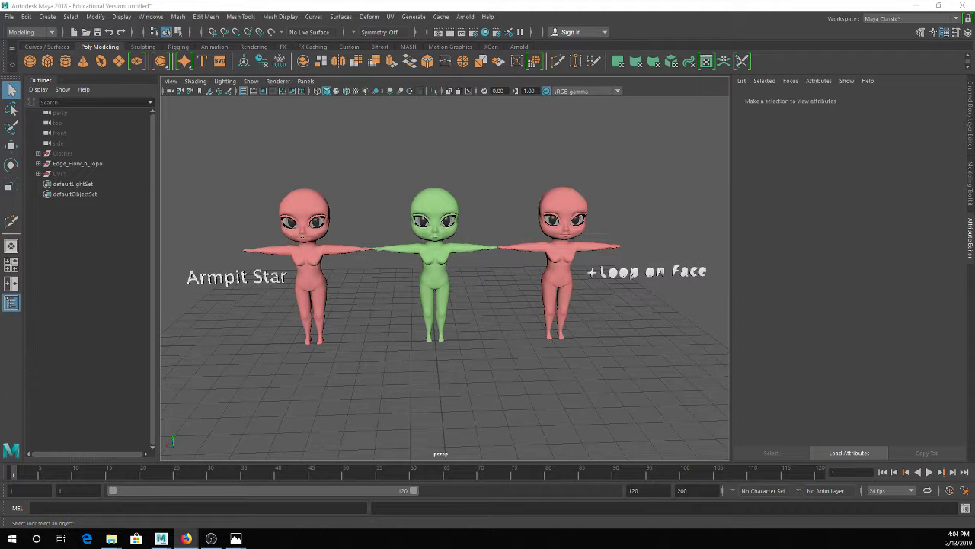
Examine the good and bad guitar topology image in the browser and return to Maya
left_click_drag(974, 152, 394, 126)
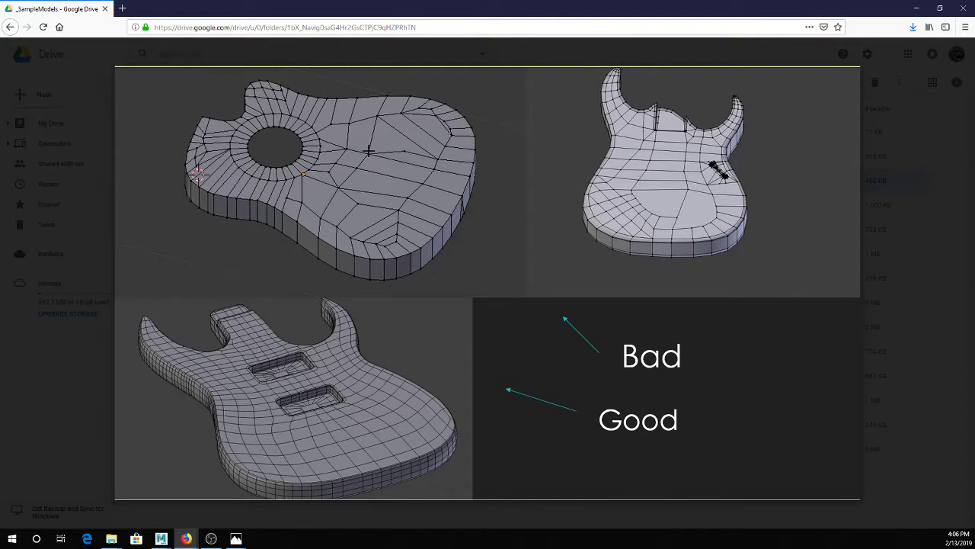
left_click(917, 8)
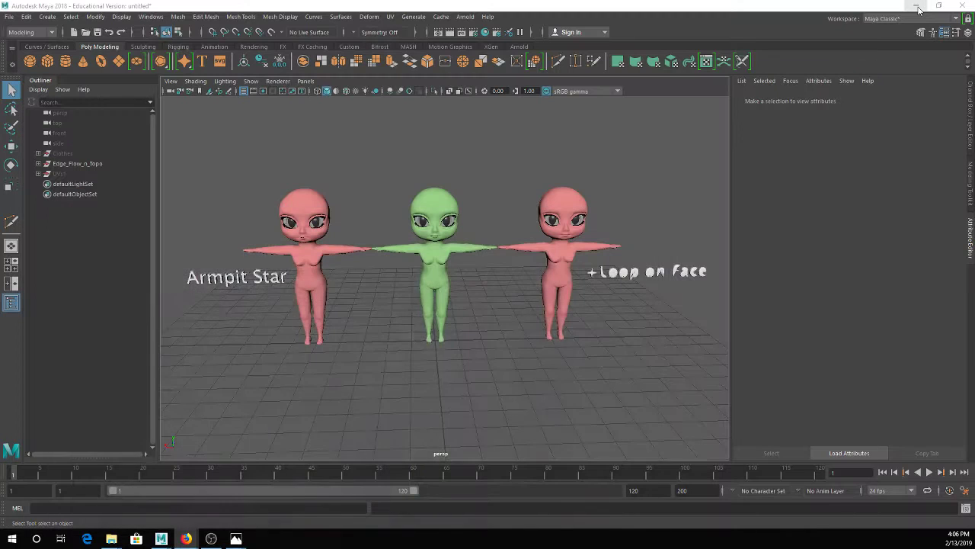
Select the middle green character and examine its edge flow from the head down to the torso
left_click(427, 267)
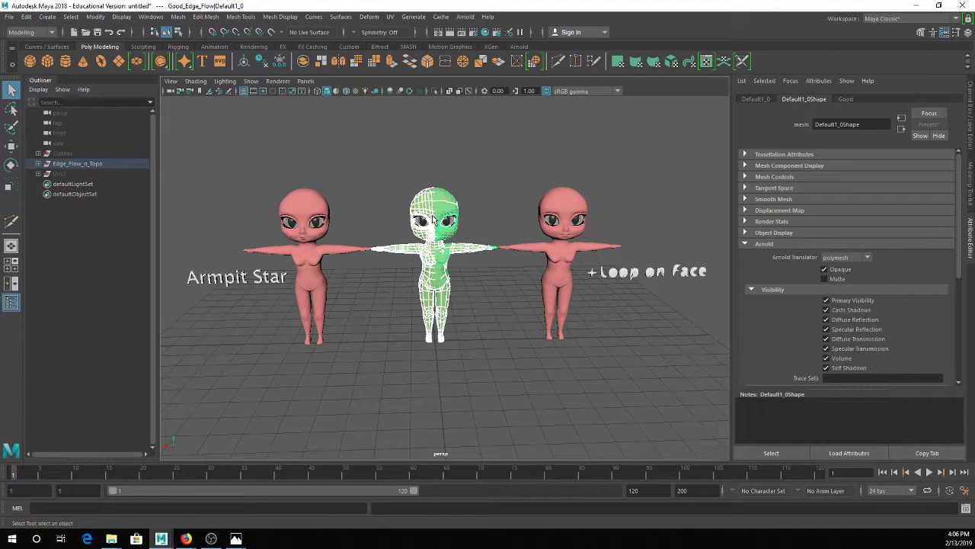
left_click(504, 171)
left_click(438, 200)
scroll(456, 248, "up", 5)
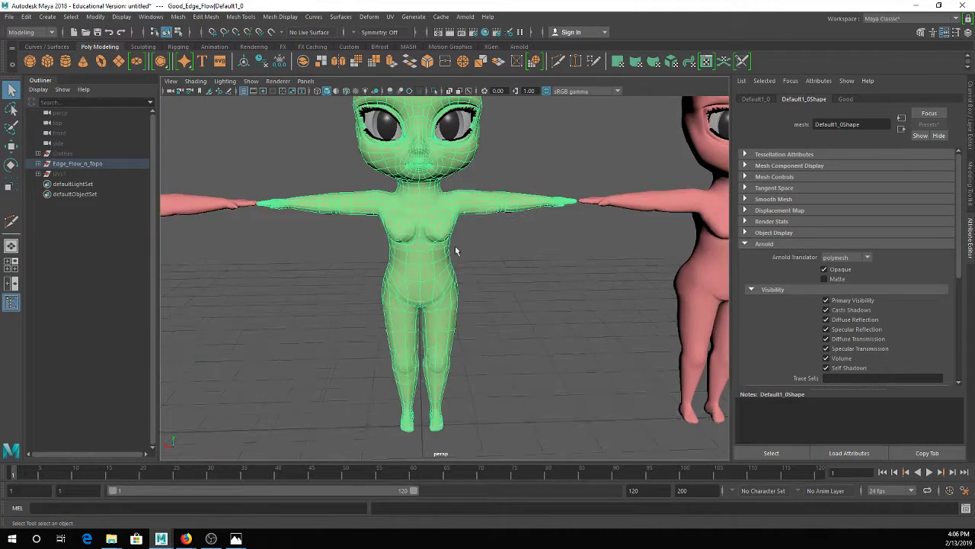
middle_click_drag(456, 247, 455, 347, "alt")
left_click_drag(456, 346, 470, 303, "alt")
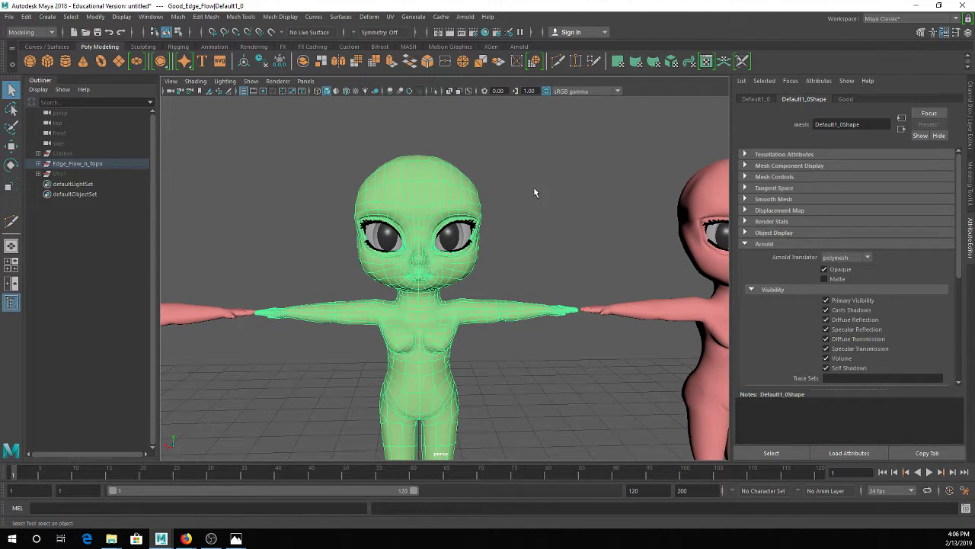
left_click(536, 251)
left_click(439, 329)
middle_click_drag(463, 370, 452, 323, "alt")
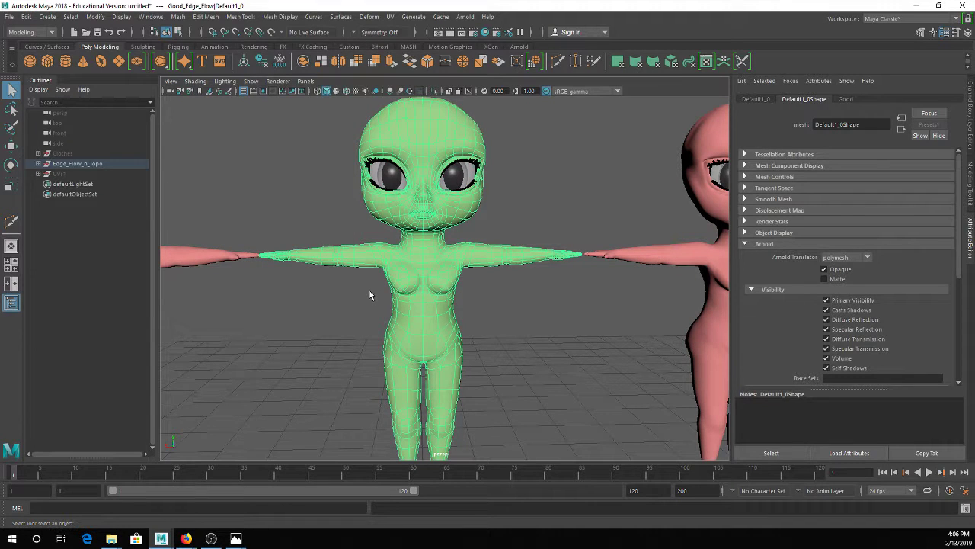
scroll(410, 296, "up", 3)
scroll(415, 291, "up", 2)
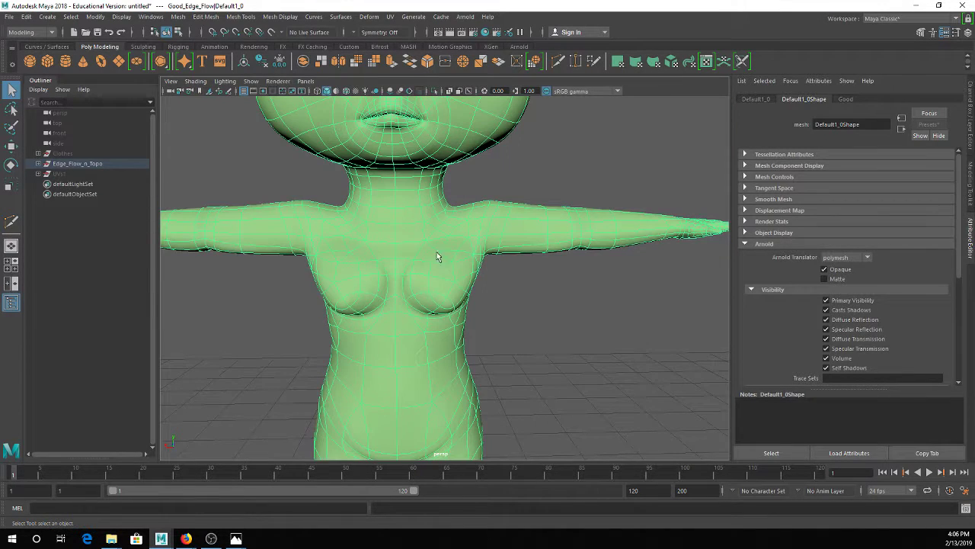
Compare the green character's unsmoothed mesh with its smooth preview around the torso and face
key("1")
middle_click_drag(434, 260, 436, 301, "alt")
left_click_drag(436, 301, 465, 309, "alt")
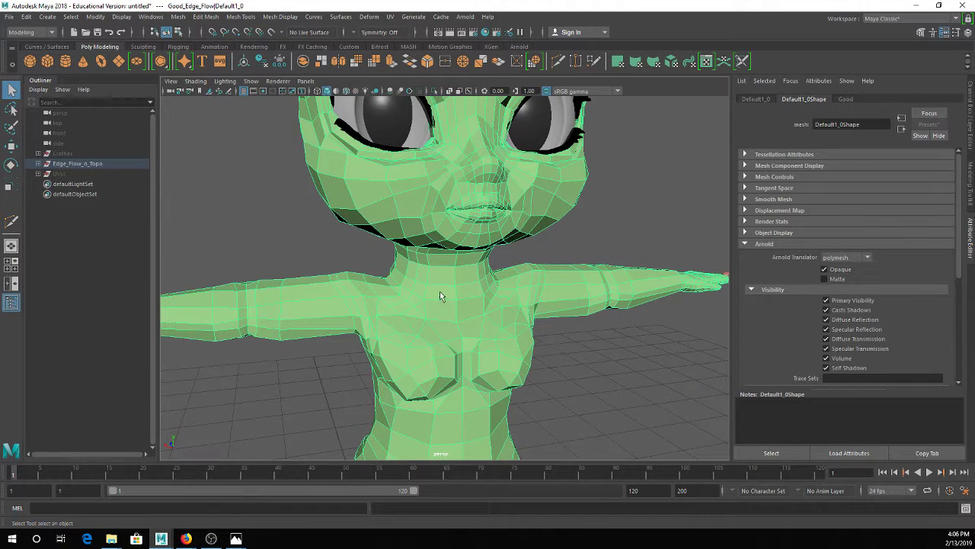
key("3")
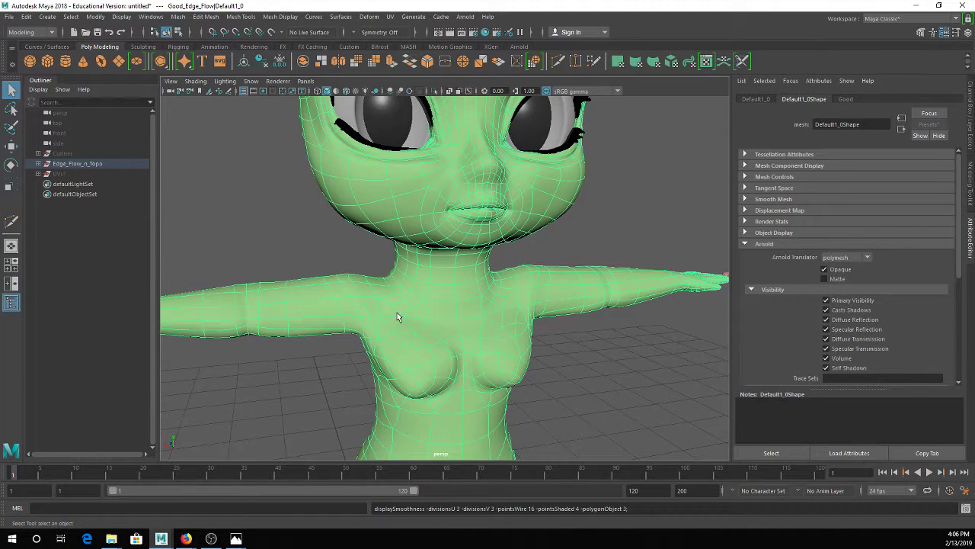
left_click_drag(467, 309, 446, 311, "alt")
middle_click_drag(480, 259, 496, 323, "alt")
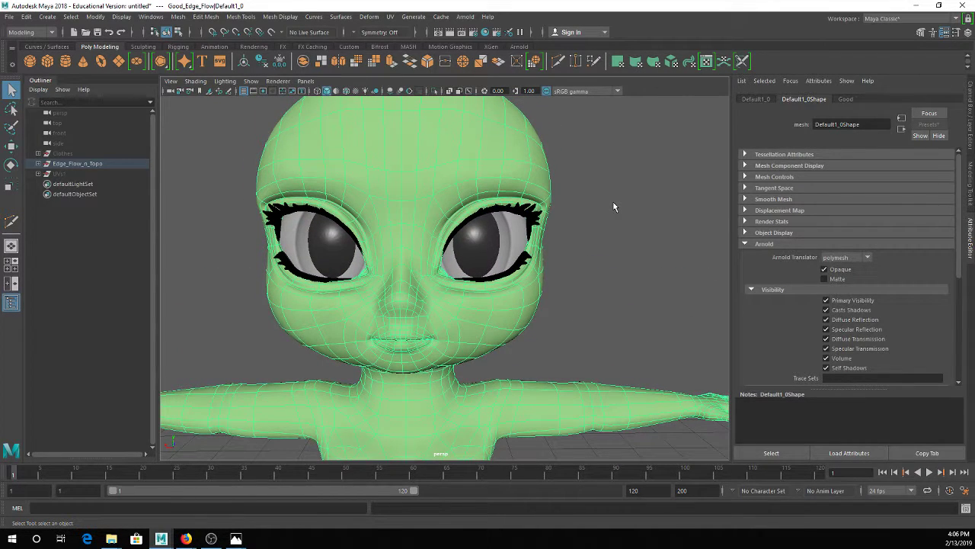
mouse_move(484, 265)
left_mouse_down("alt")
mouse_move(490, 278)
mouse_move(481, 282)
left_mouse_up("alt")
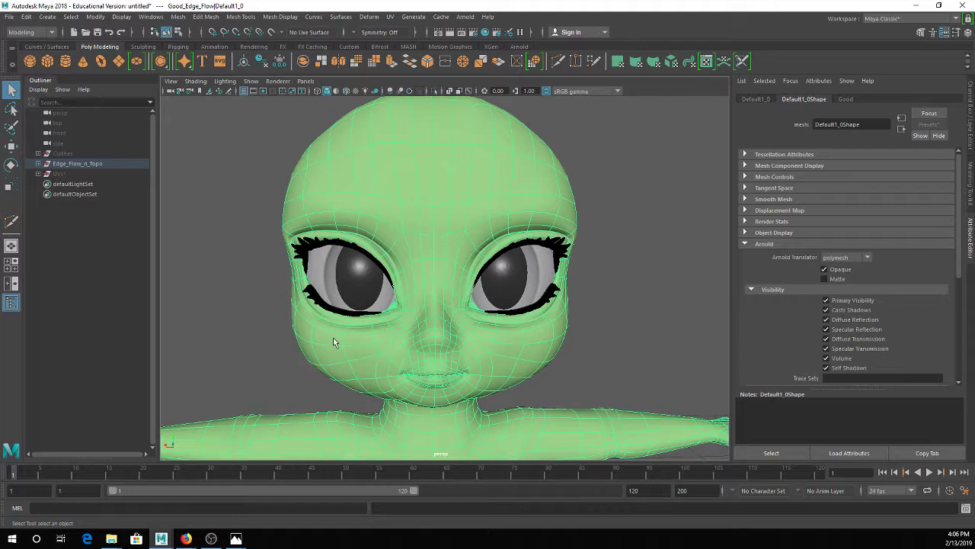
Turn off the smooth preview and insert edge loops through the green character's forehead and cheek
key("1")
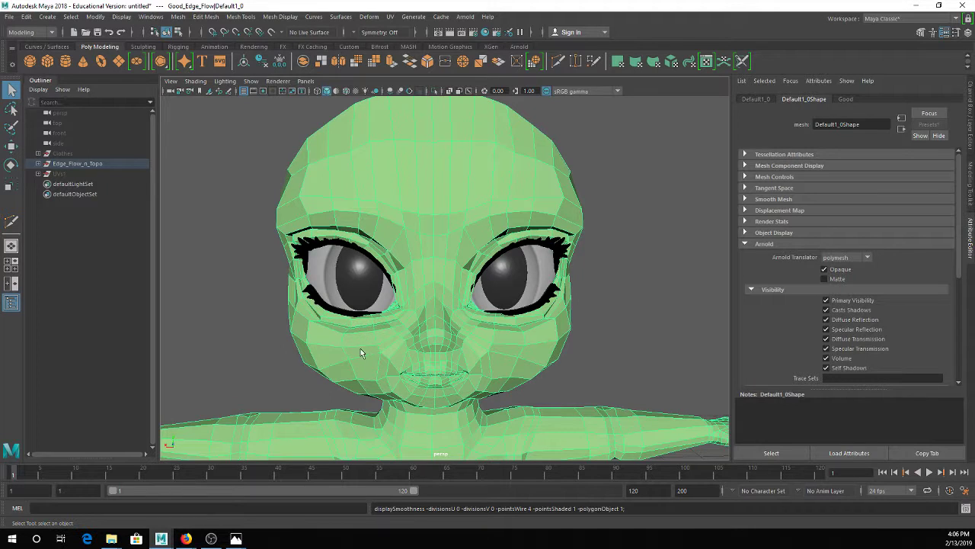
left_click(240, 16)
left_click(263, 93)
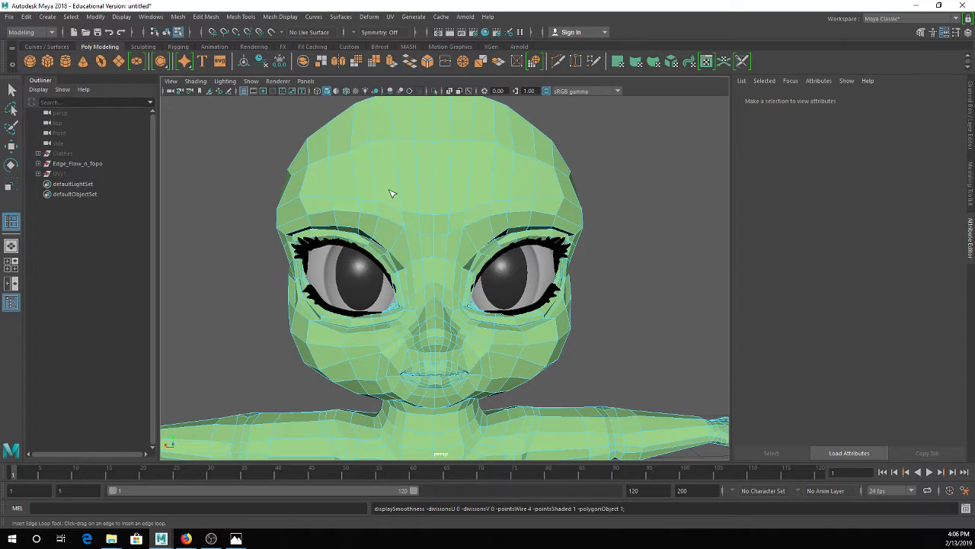
left_click(346, 201)
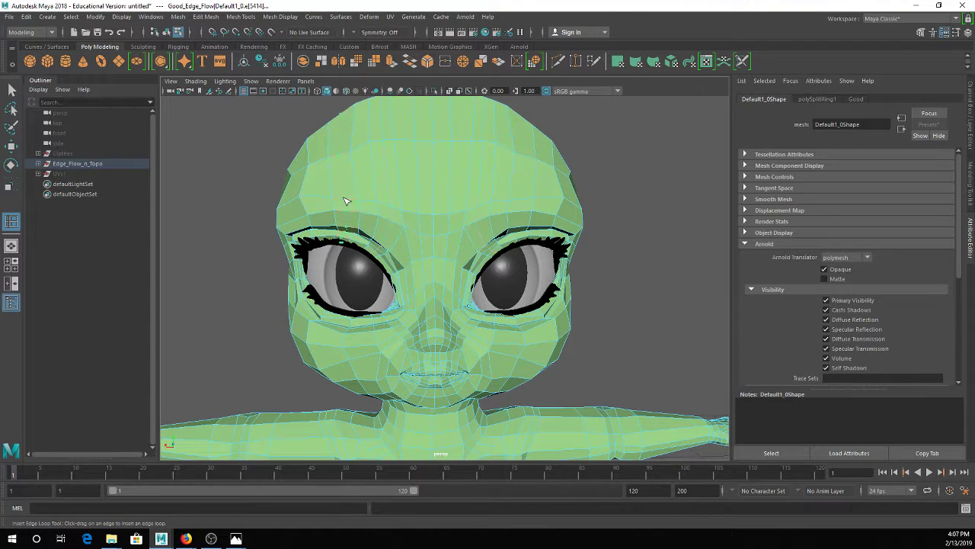
left_click(344, 202)
left_click(362, 328)
Check the green head in smooth preview, return it to the unsmoothed display and undo the last edge loop
key("3")
key("1")
key("ctrl+z")
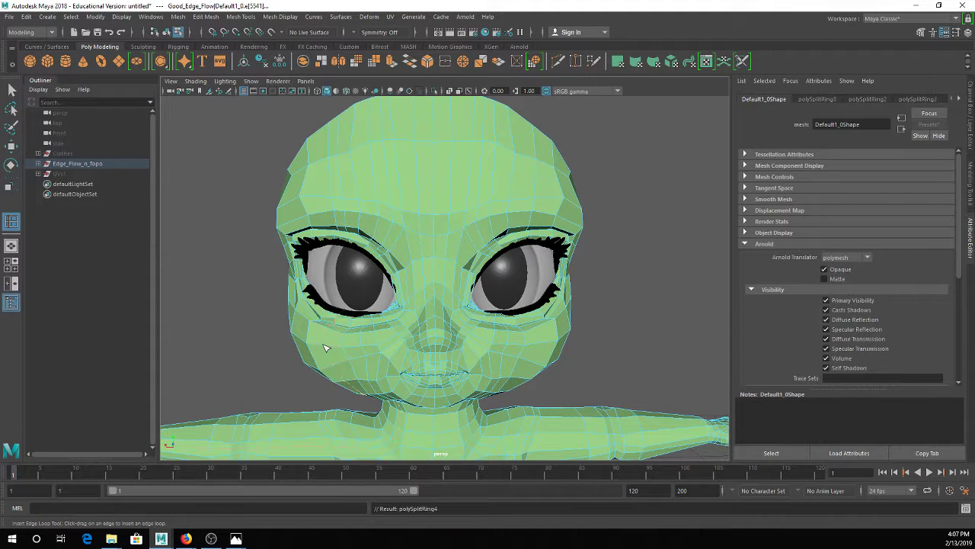
Switch the green character back to object mode and reselect the whole mesh
scroll(461, 346, "down", 5)
middle_click_drag(461, 347, 353, 189, "alt")
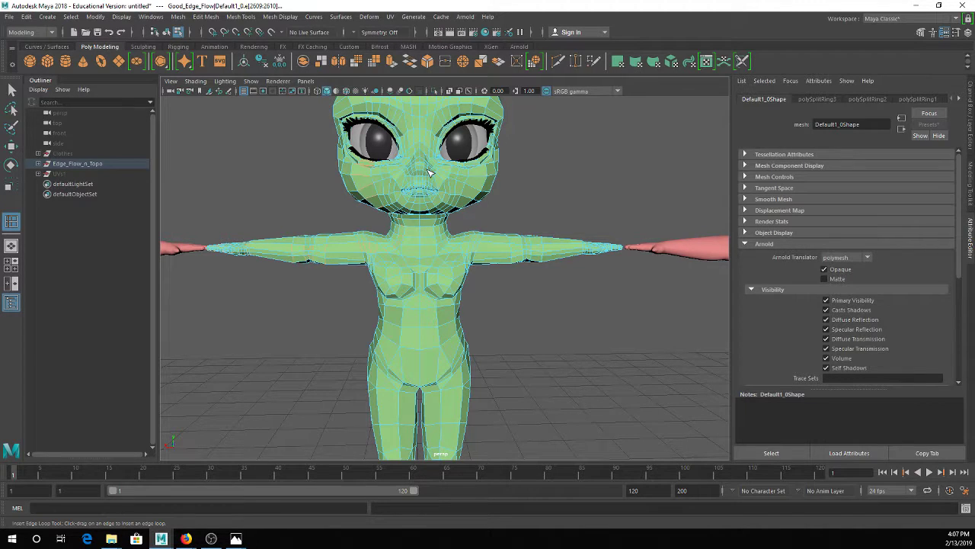
middle_click_drag(445, 218, 430, 288, "alt")
scroll(379, 206, "up", 2)
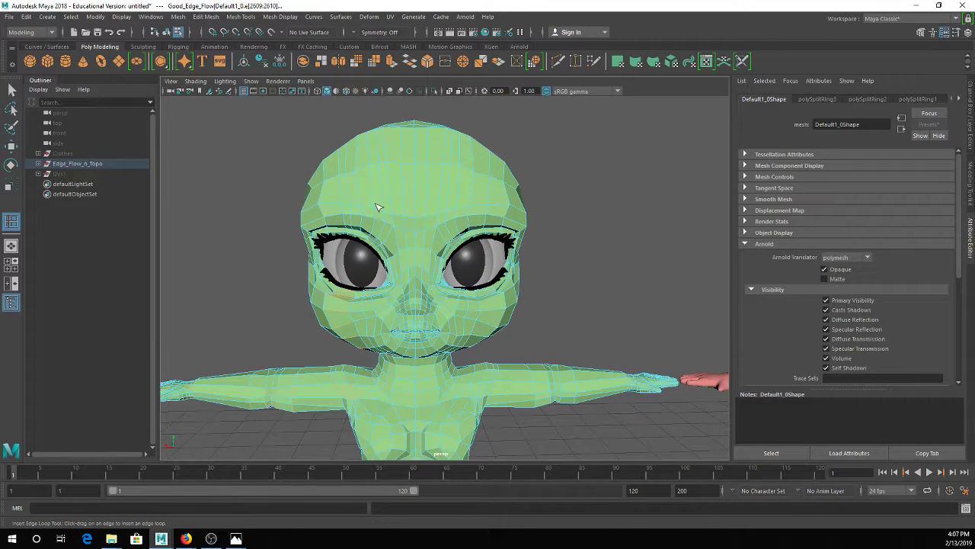
right_click_drag(376, 208, 437, 185)
left_click(547, 195)
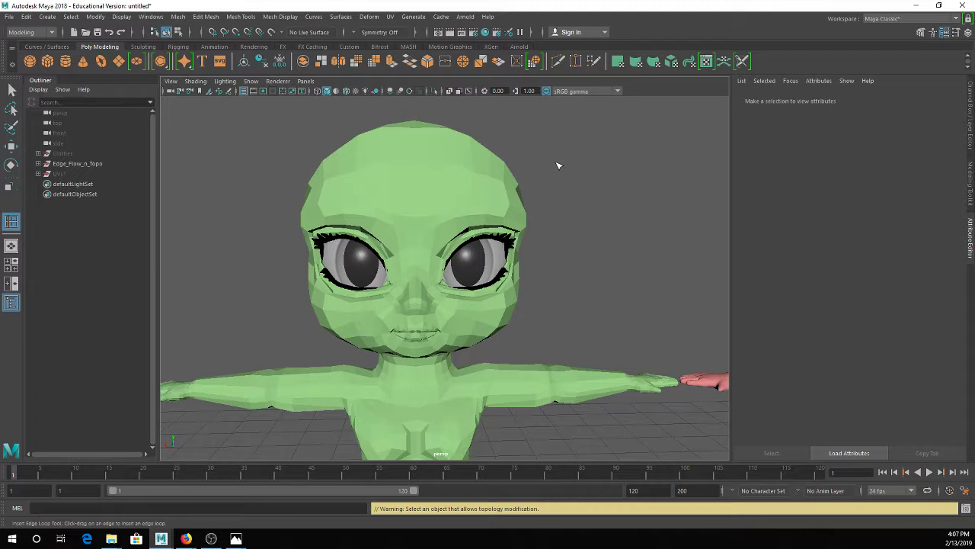
left_click(481, 179)
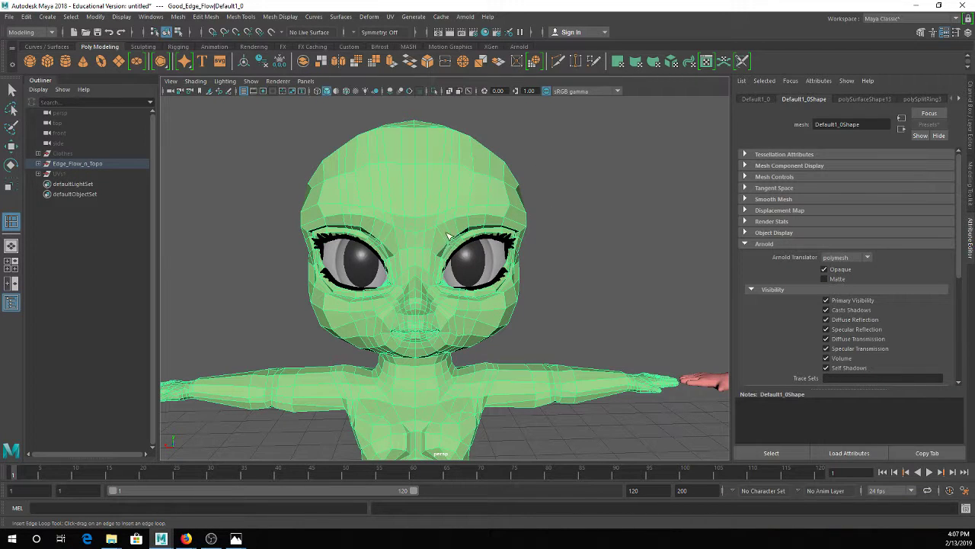
Select the vertex at the inner end of the green character's brow and examine it up close in smooth preview
scroll(459, 226, "up", 5)
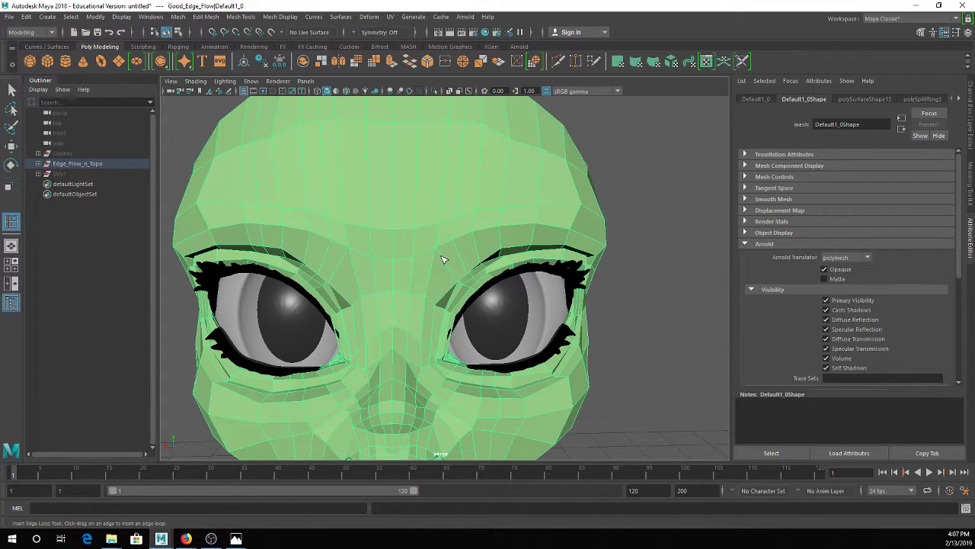
right_click_drag(444, 260, 435, 249)
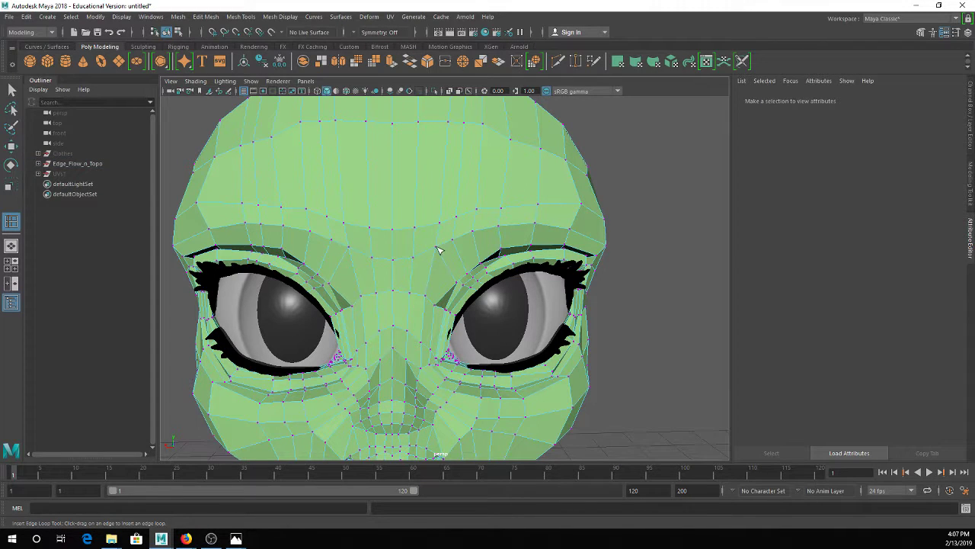
left_click_drag(439, 250, 454, 250)
key("ctrl+z")
key("q")
left_click(436, 246)
scroll(467, 251, "up", 6)
left_click_drag(469, 256, 446, 281, "alt")
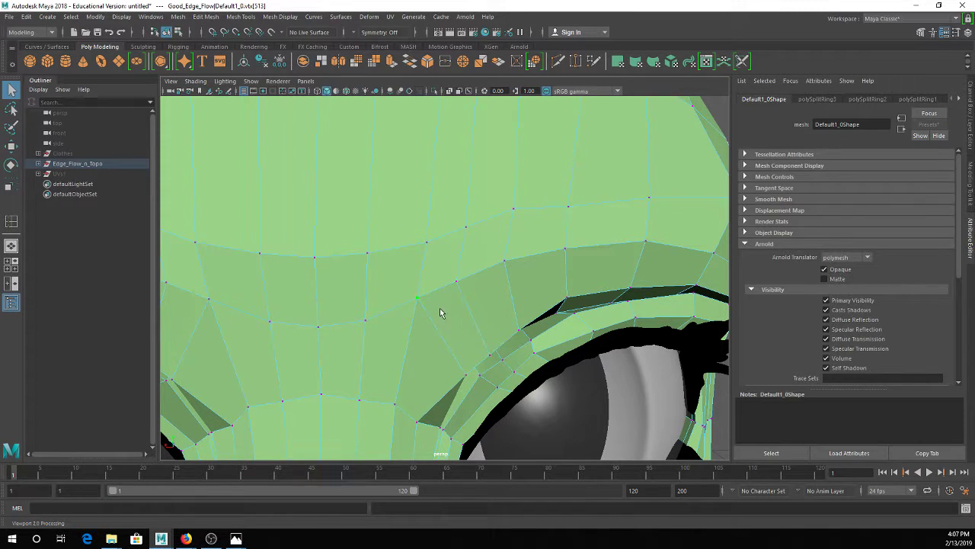
key("3")
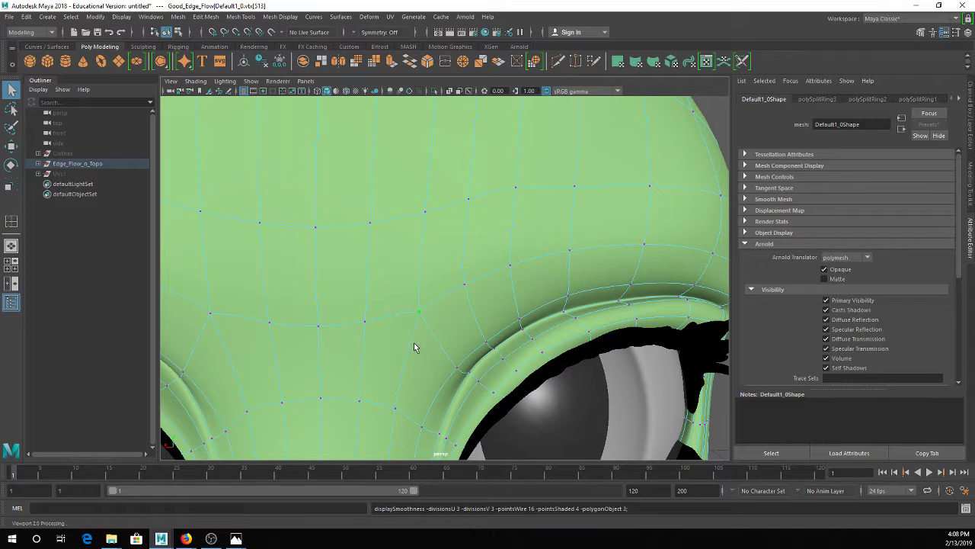
Examine the facial topology of the red Armpit Star character with its wireframe shown, and deselect it to inspect the shading
key("a")
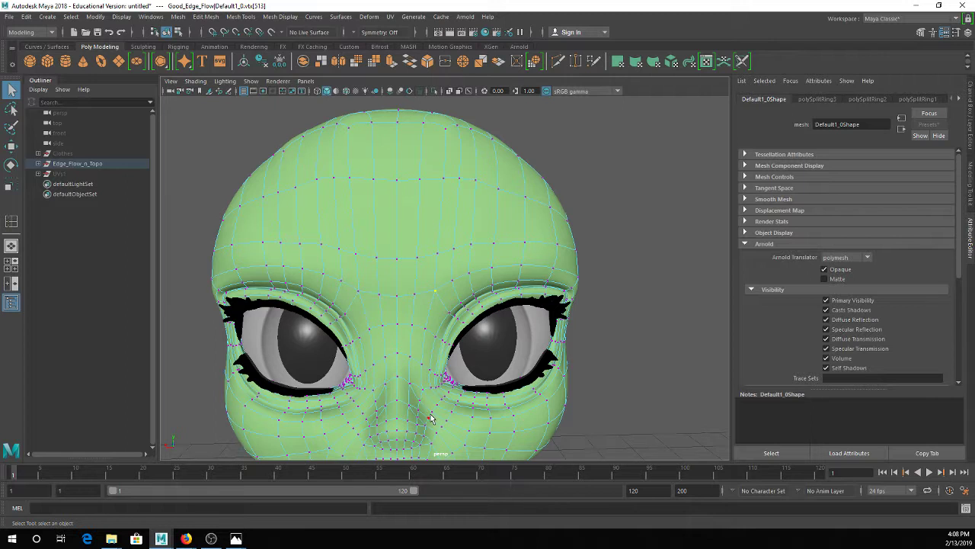
middle_click_drag(416, 371, 391, 325, "alt")
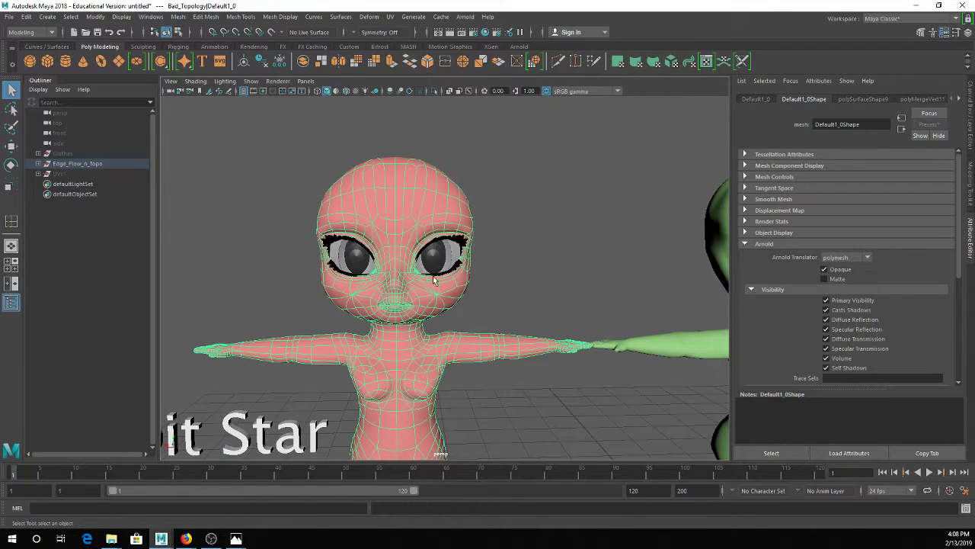
scroll(463, 318, "up", 4)
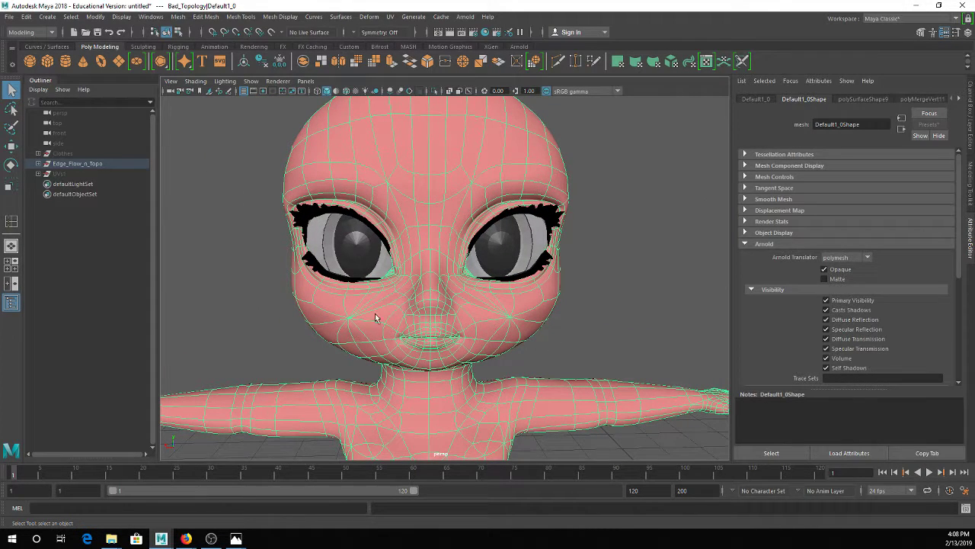
left_click(283, 325)
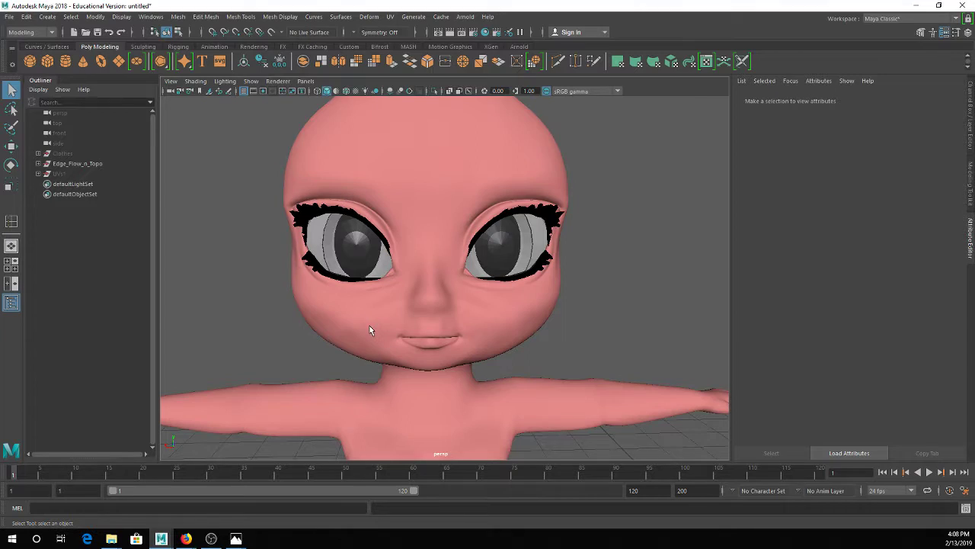
Show the red Armpit Star character unsmoothed and examine the faceted polygons around its cheeks and mouth
left_click(373, 325)
key("1")
left_click(295, 350)
left_click_drag(352, 345, 312, 353, "alt")
middle_click_drag(312, 353, 409, 325, "alt")
scroll(365, 332, "up", 4)
mouse_move(365, 332)
left_mouse_down("alt")
mouse_move(376, 326)
mouse_move(359, 338)
mouse_move(379, 330)
mouse_move(362, 320)
left_mouse_up("alt")
scroll(379, 330, "down", 4)
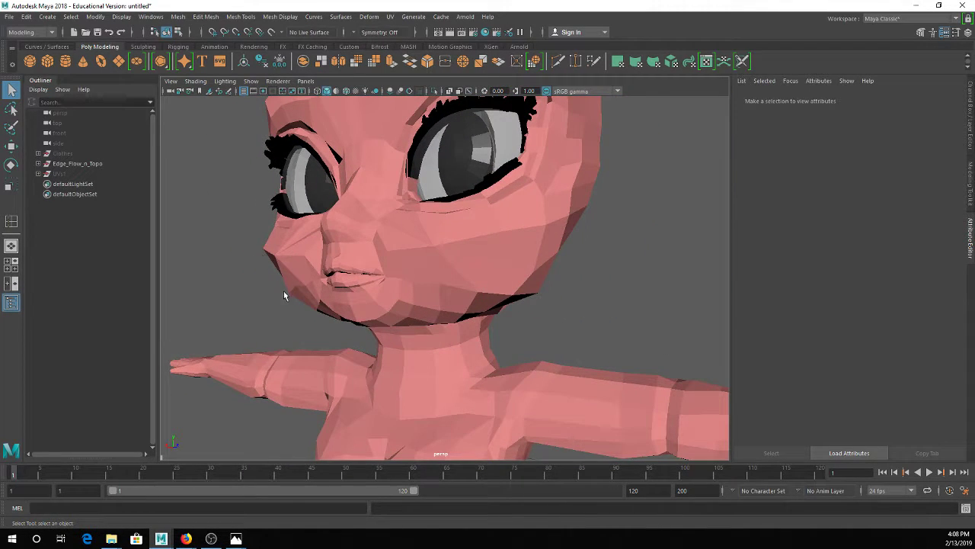
Return the Armpit Star character to smooth preview and deselect it to show its clean shading
left_click_drag(279, 279, 375, 277, "alt")
left_click(394, 247)
key("3")
left_click(343, 264)
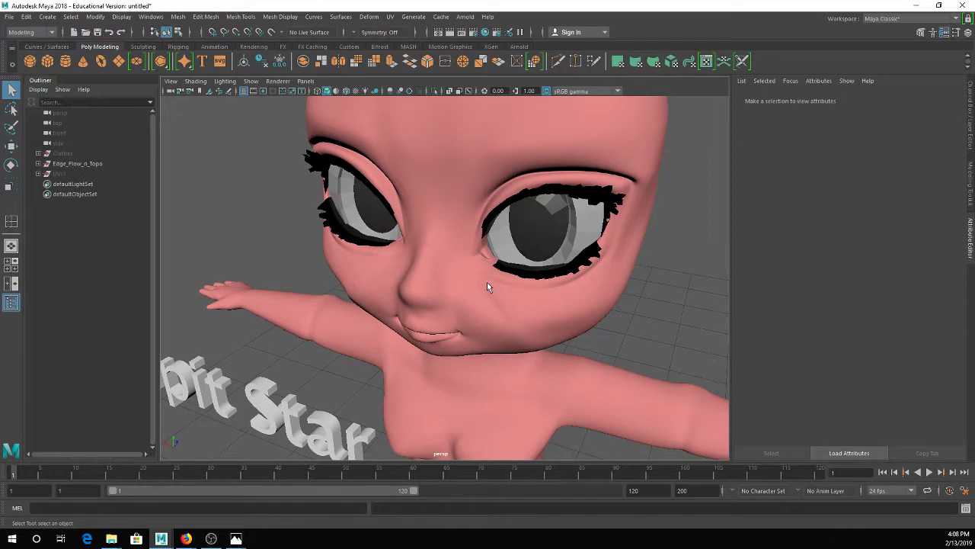
Turn on multisample anti-aliasing and screen space ambient occlusion for the perspective view
scroll(488, 277, "up", 3)
left_click(410, 91)
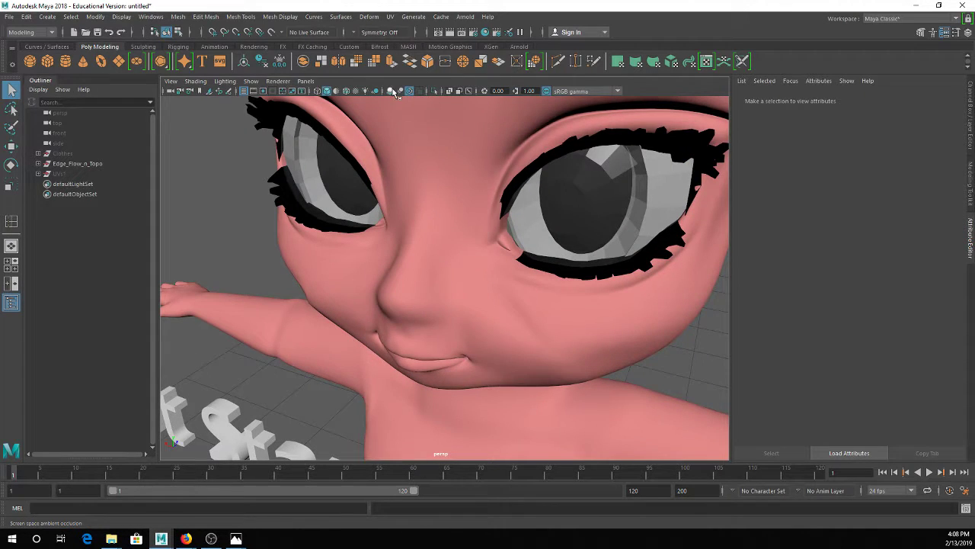
left_click(390, 91)
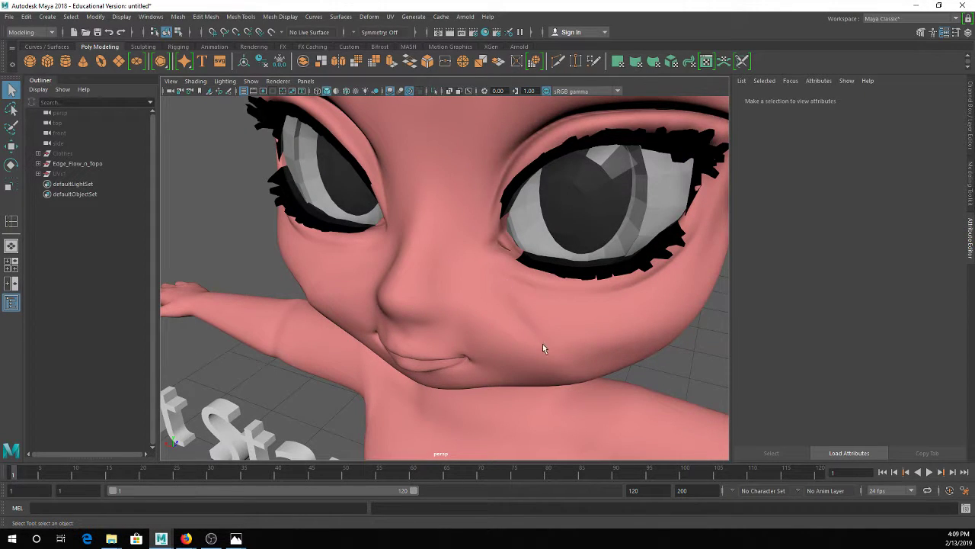
Examine the creases on the Armpit Star character's cheeks, first shaded only and then with the mesh wireframe
left_click_drag(546, 356, 464, 247, "alt")
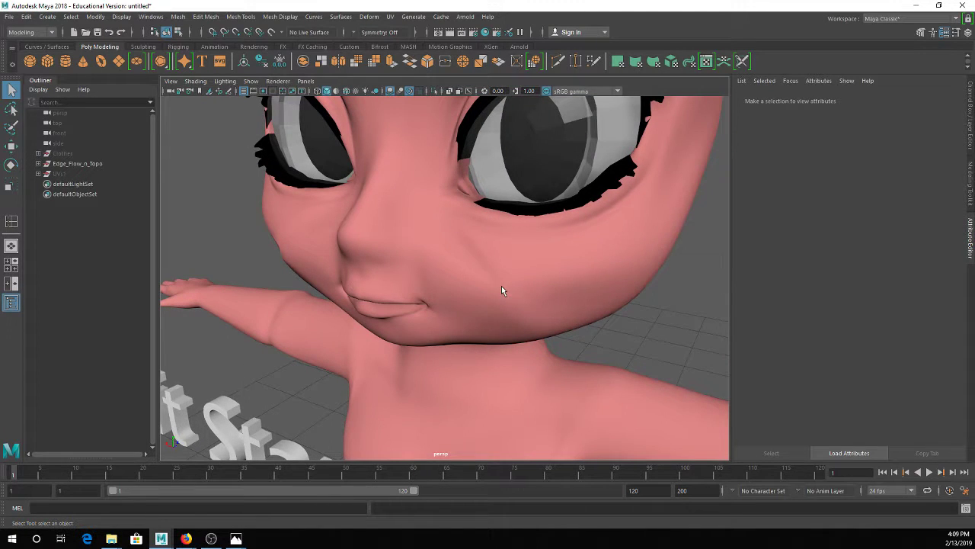
left_click(303, 253)
left_click_drag(314, 282, 331, 275, "alt")
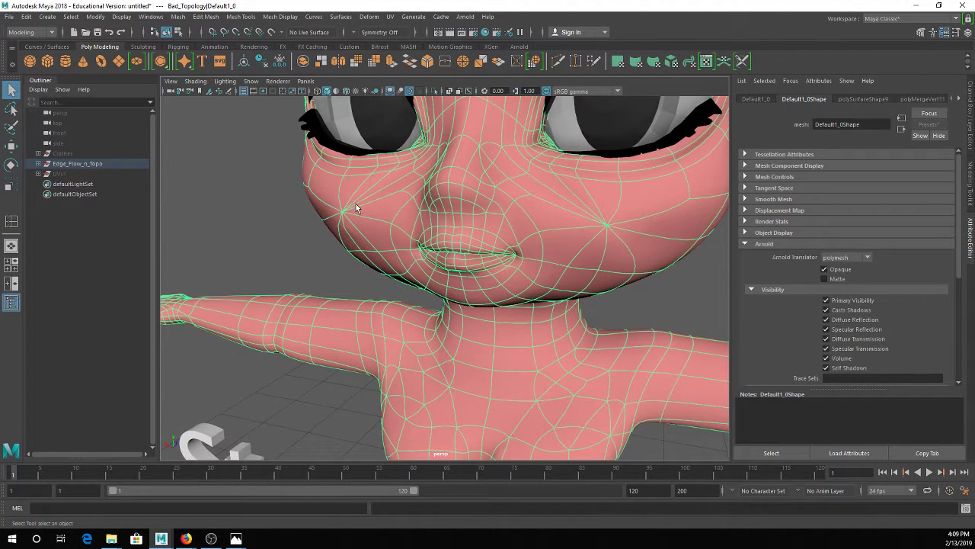
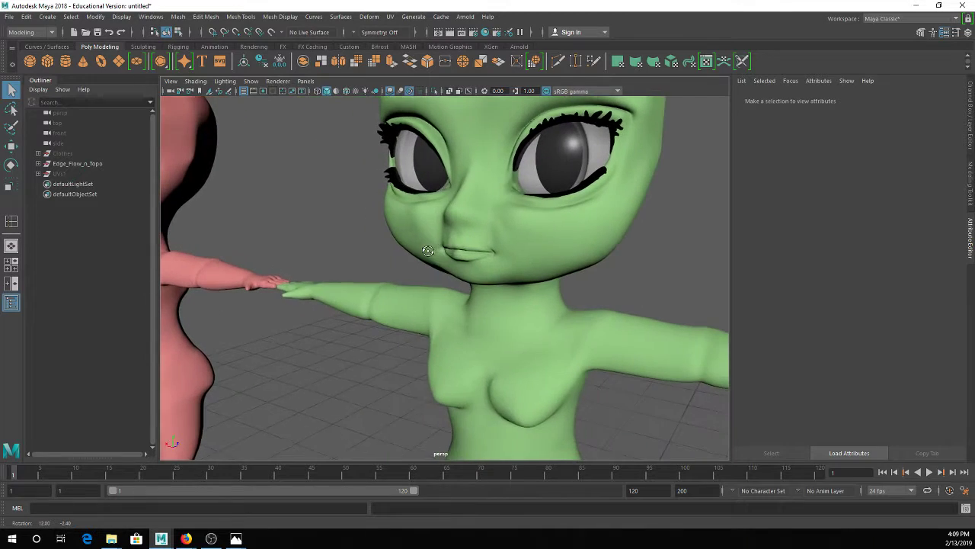
Examine the green character's cheek up close, comparing its wireframe with its plain smooth shading
left_click(414, 223)
right_click_drag(414, 223, 447, 277, "alt")
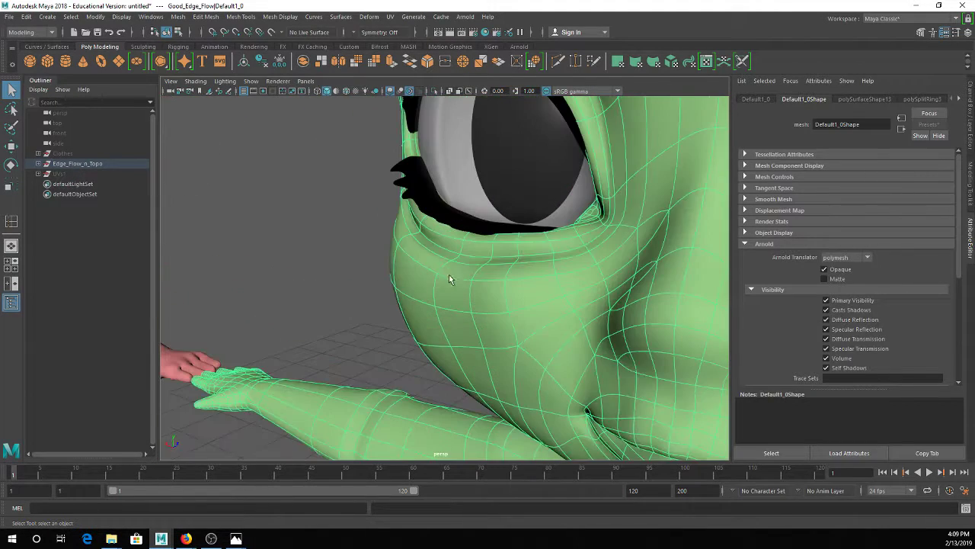
key("ctrl+z")
left_click_drag(437, 294, 431, 295, "alt")
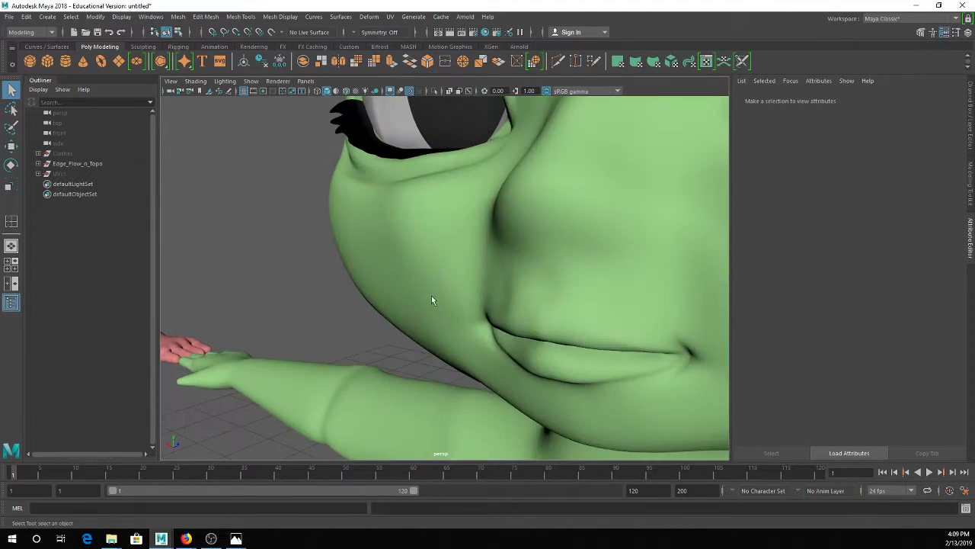
left_click(404, 237)
left_click_drag(399, 229, 404, 266, "alt")
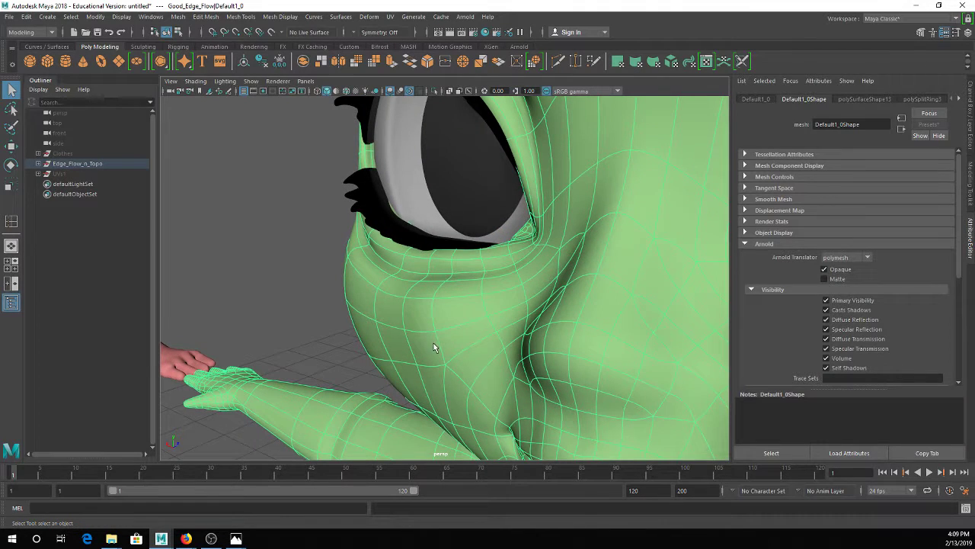
left_click_drag(325, 309, 441, 278, "alt")
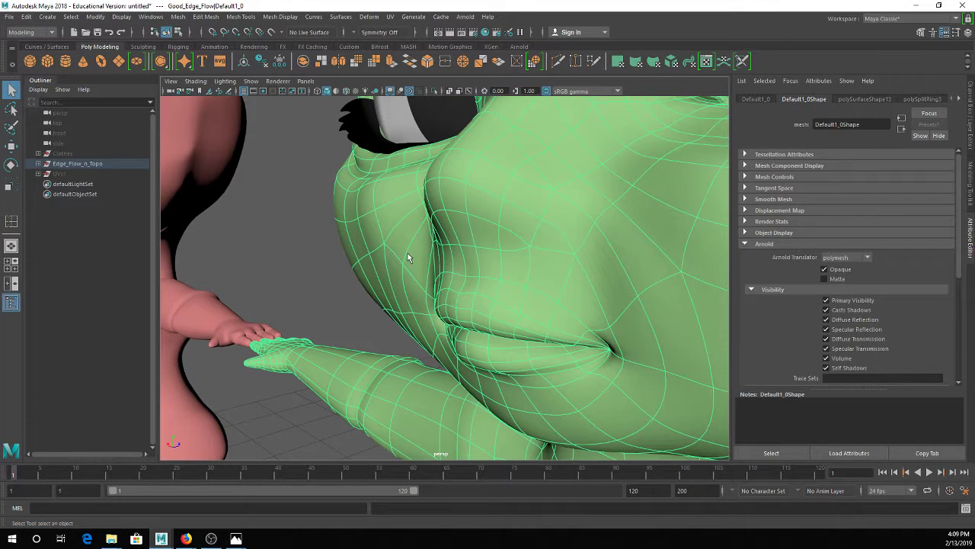
Compare the green cheek's edge flow unsmoothed and in smooth preview, toggling the mesh selection to check the surface
left_click(308, 259)
left_click_drag(357, 266, 364, 266, "alt")
right_click_drag(479, 274, 460, 283, "alt")
left_click(476, 273)
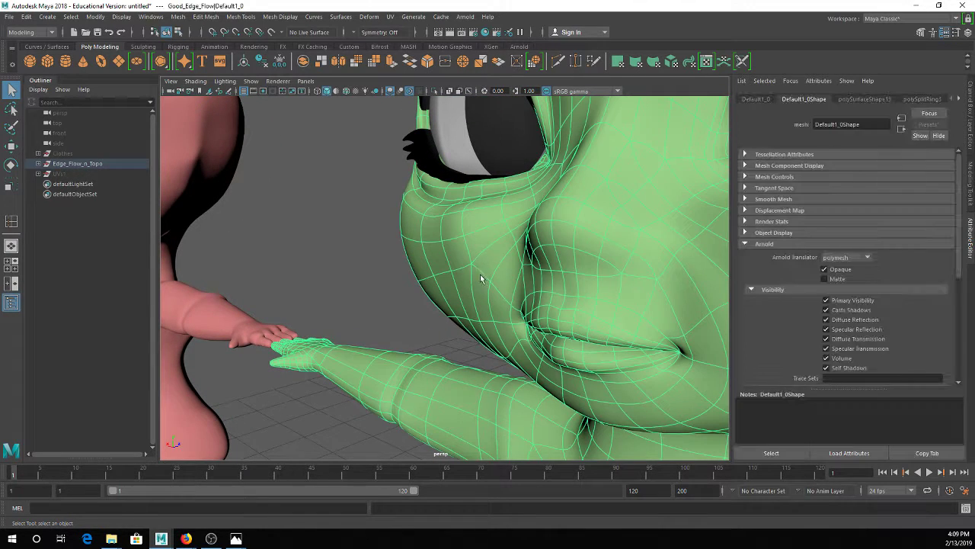
key("1")
key("3")
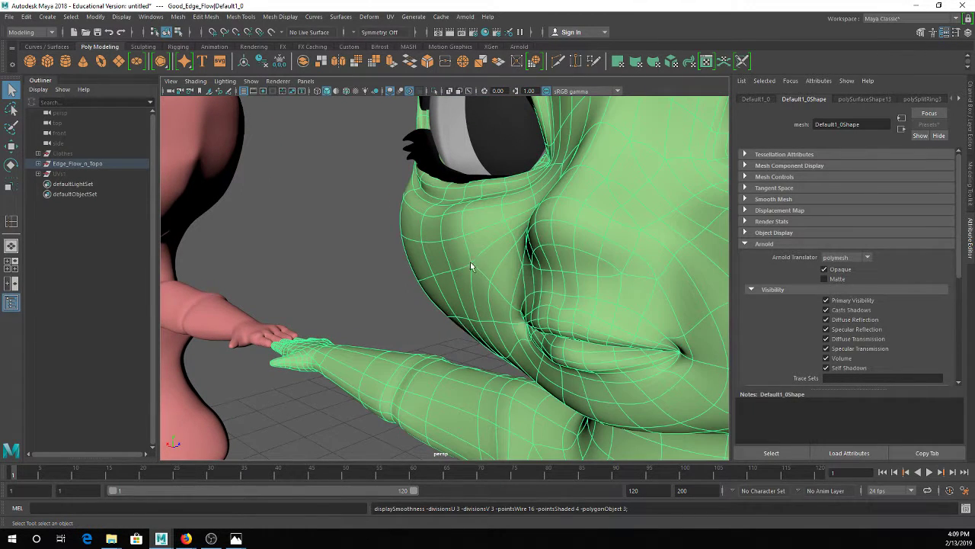
left_click(361, 276)
left_click(464, 262)
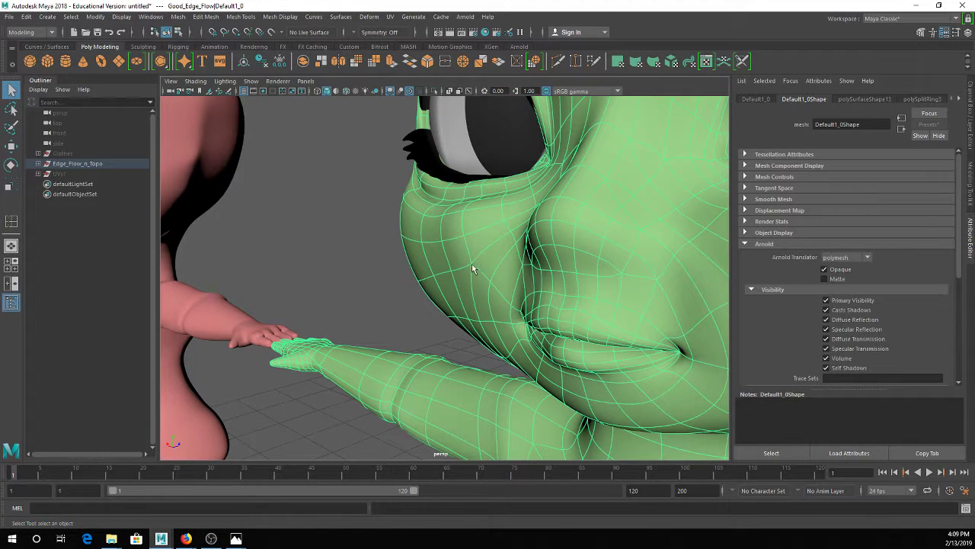
Select the red Armpit Star mesh and examine the edges converging on its cheek
right_click_drag(424, 290, 345, 301, "alt")
middle_click_drag(345, 300, 597, 297, "alt")
left_click(457, 256)
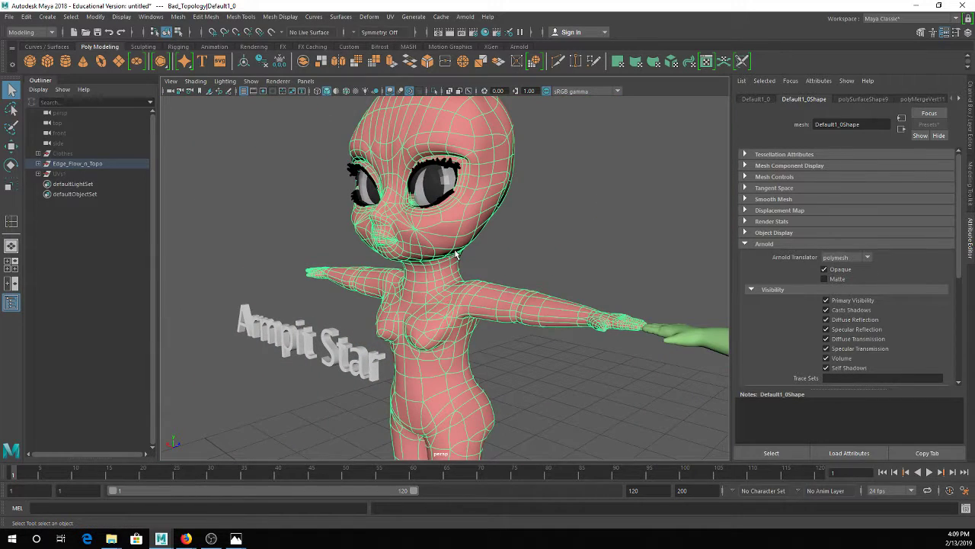
right_click_drag(411, 238, 471, 288, "alt")
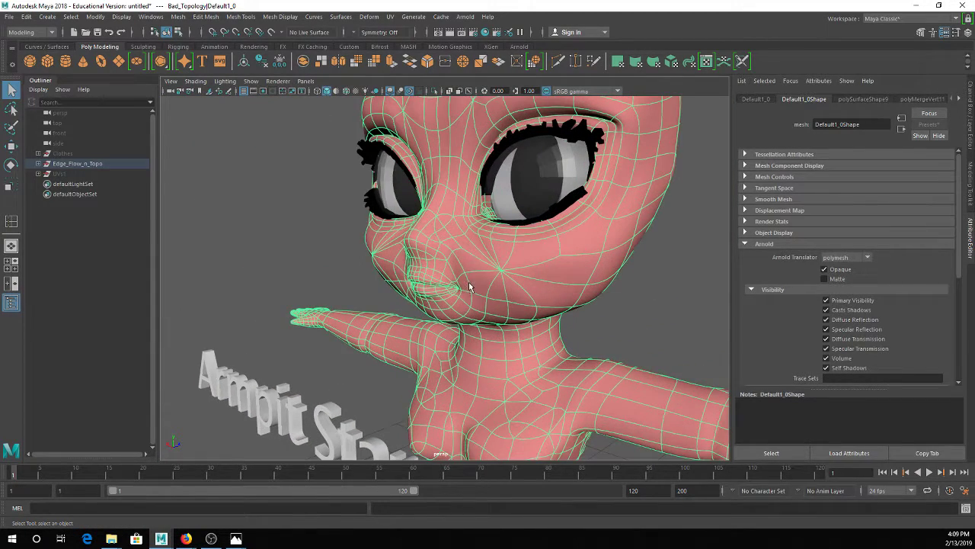
left_click(650, 316)
scroll(539, 285, "up", 3)
left_click(526, 270)
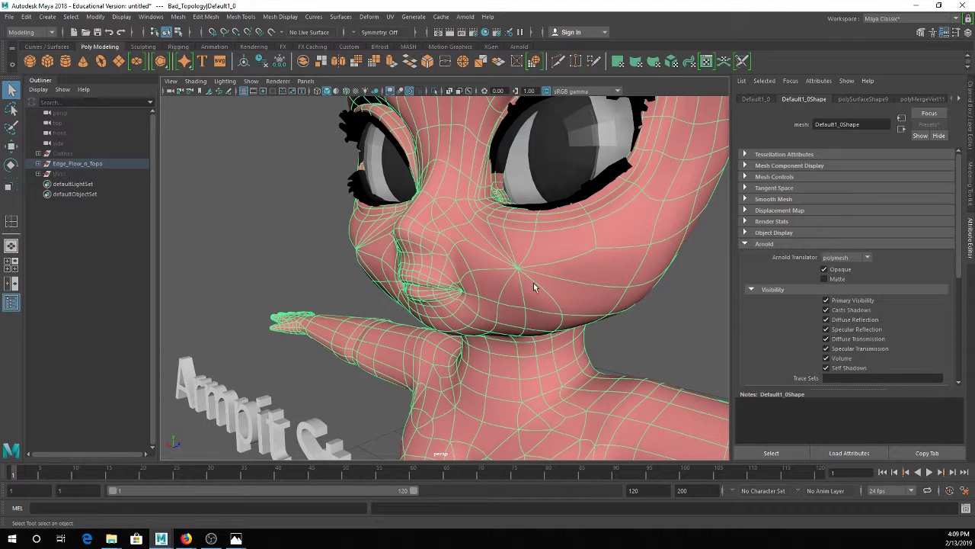
scroll(528, 302, "down", 5)
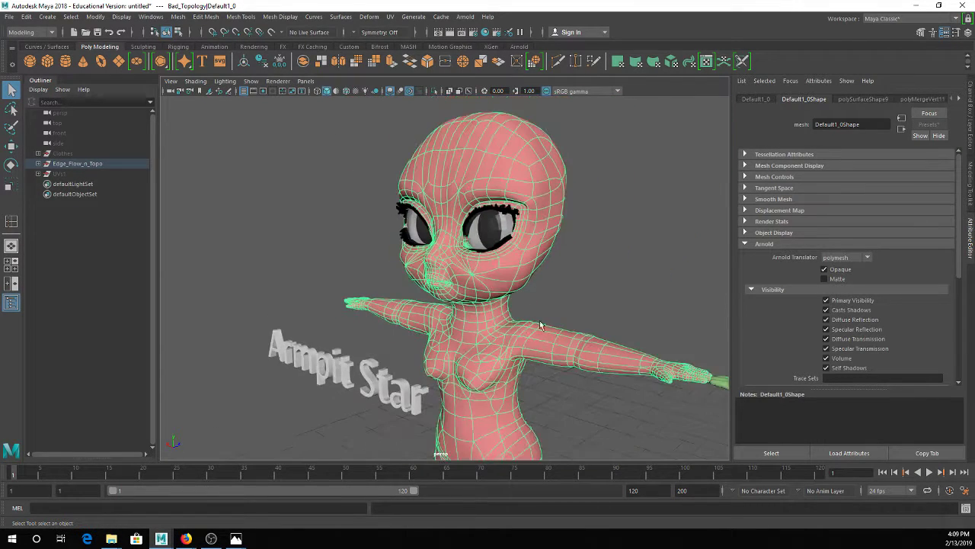
Create a polygon cylinder on the grid beside the Armpit Star character and display it in smooth preview
left_click(65, 61)
mouse_move(610, 441)
left_mouse_down()
mouse_move(633, 449)
mouse_move(618, 428)
left_mouse_up()
key("3")
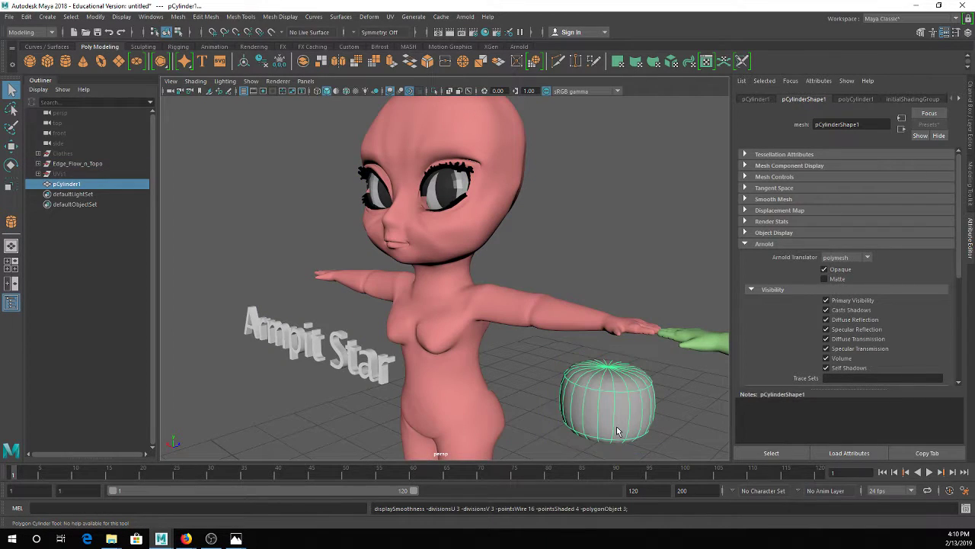
Frame the smoothed cylinder and examine its cap and rim from several angles, with and without the wireframe
left_click(625, 297)
scroll(644, 395, "up", 5)
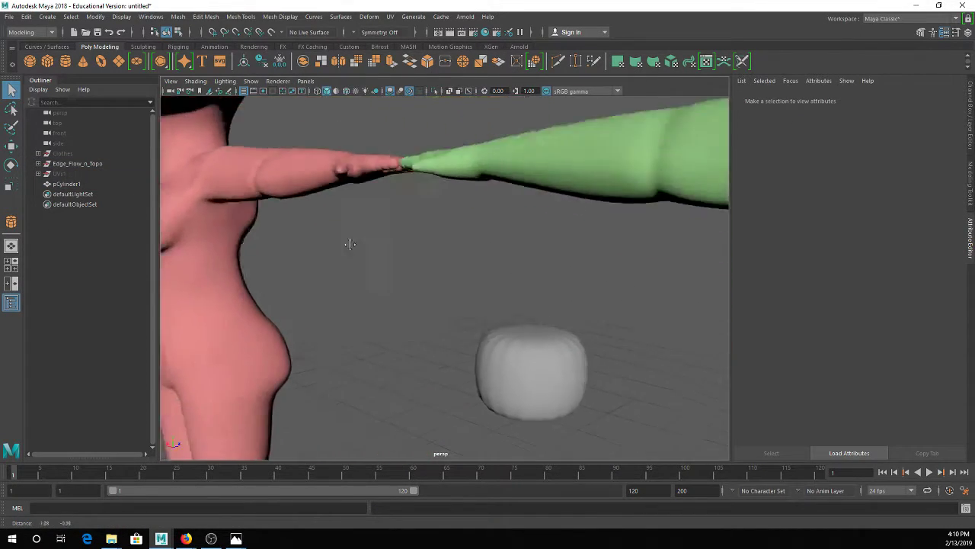
left_click(448, 303)
key("f")
left_click_drag(460, 310, 457, 265, "alt")
left_click(664, 153)
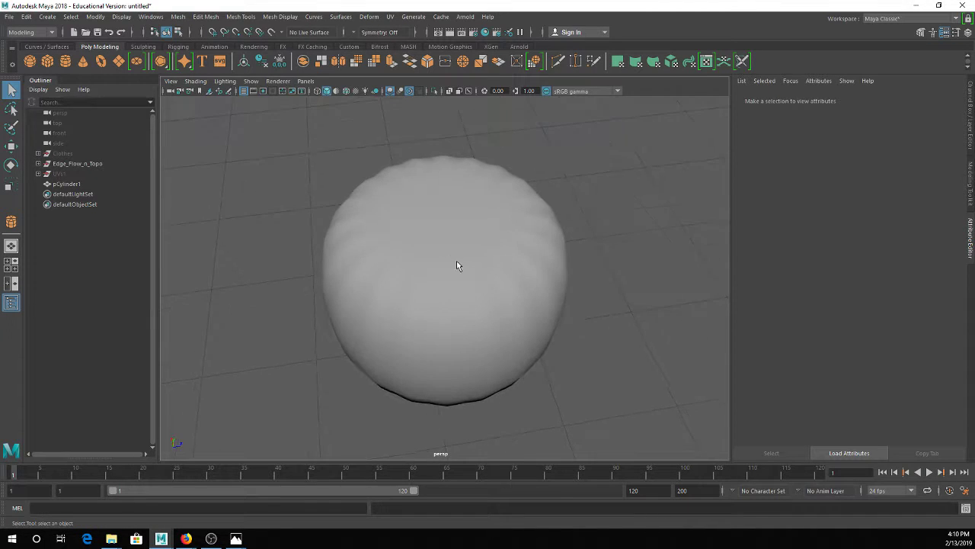
left_click(387, 294)
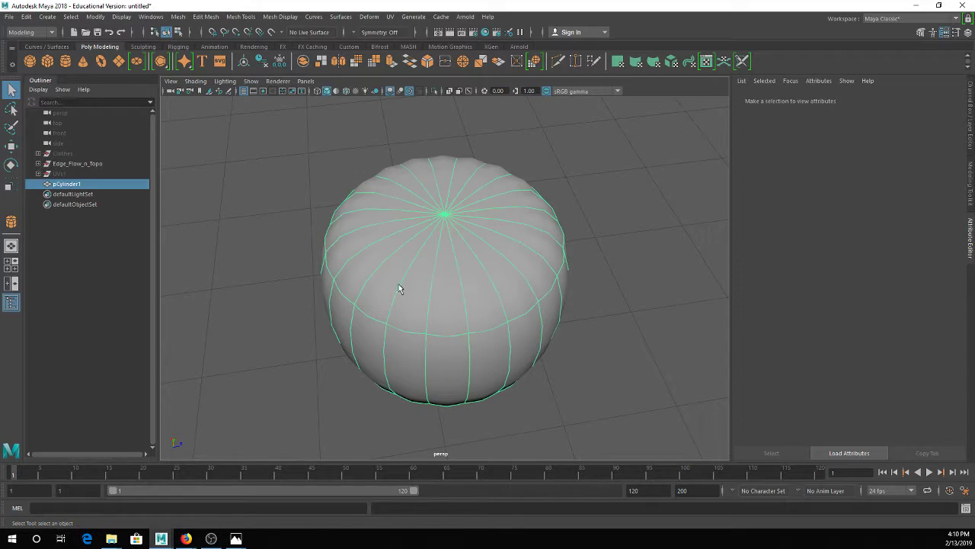
left_click(580, 217)
left_click(461, 218)
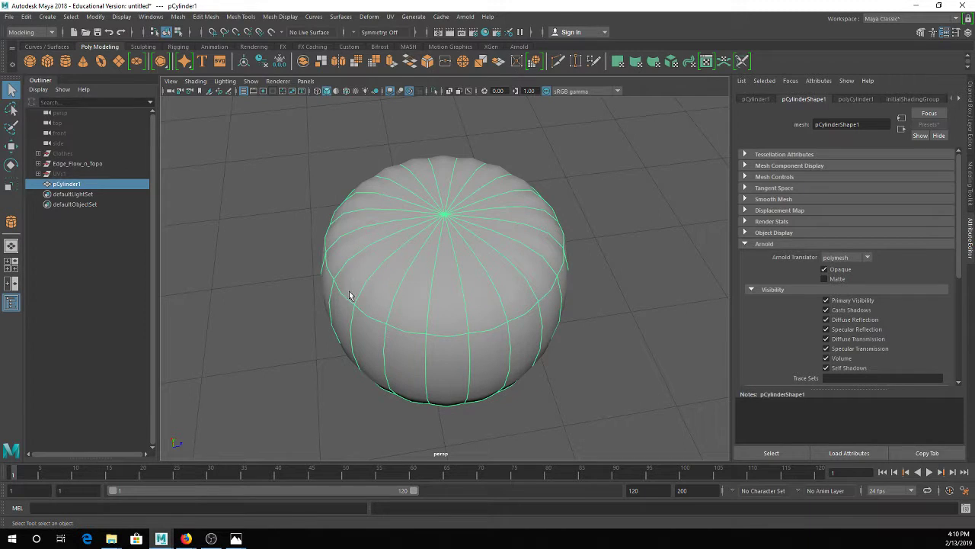
left_click(309, 300)
left_click_drag(310, 301, 340, 273, "alt")
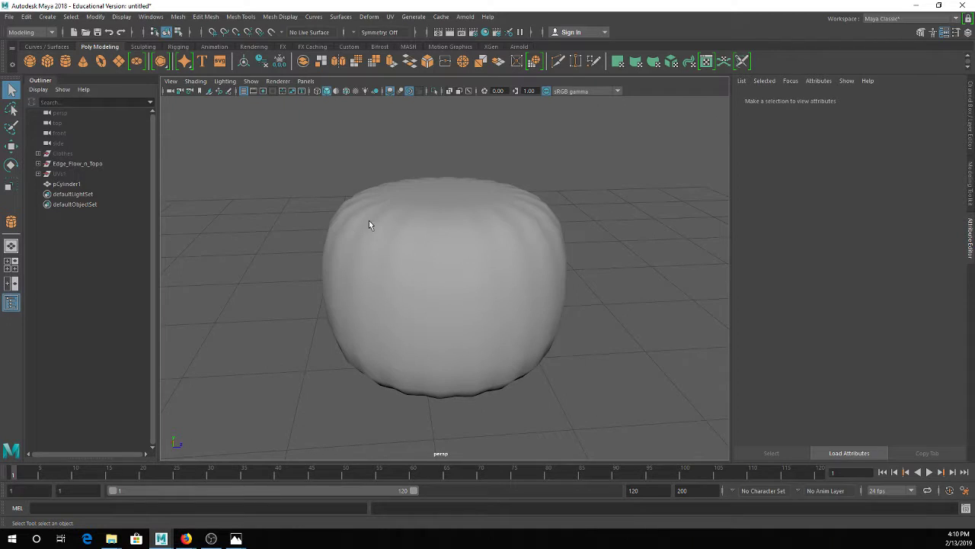
left_click_drag(380, 234, 416, 254, "alt")
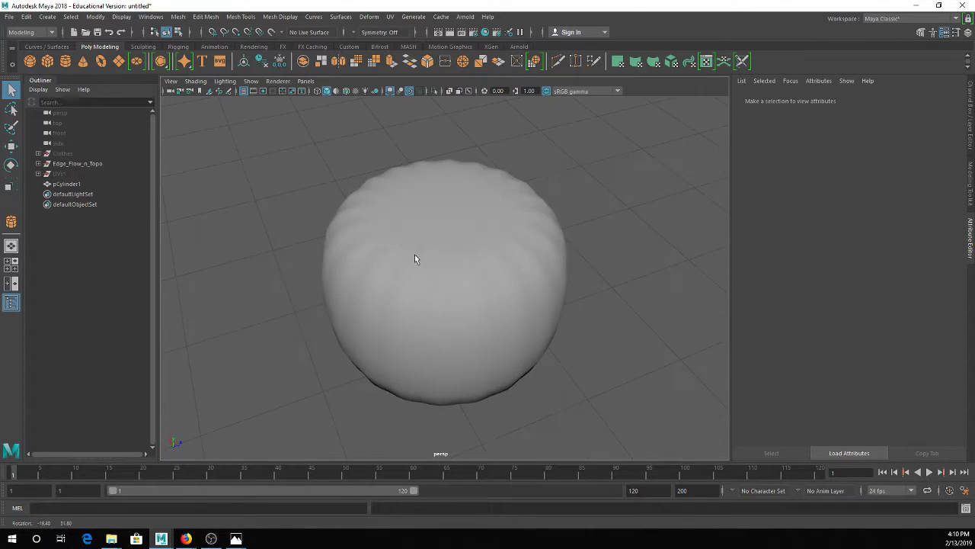
Delete every other radial edge of the cylinder's top cap, return to object mode and deselect the cylinder
left_click(430, 218)
right_click_drag(406, 227, 407, 200)
left_click(399, 257)
left_click(447, 271, "shift")
left_click(512, 250, "shift")
left_click(538, 225, "shift")
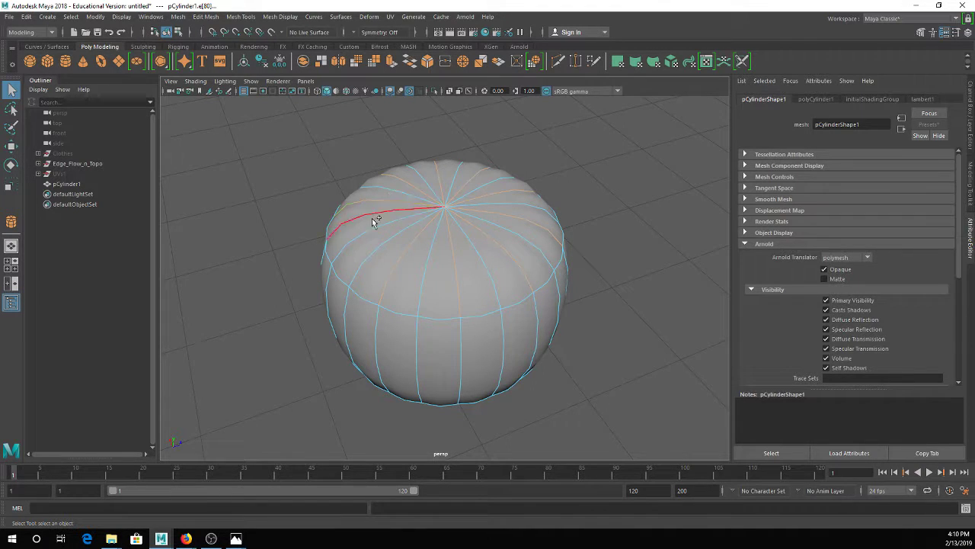
right_click_drag(387, 216, 276, 163)
left_click(276, 162)
Examine the reduced cylinder cap from the side and above, checking it unsmoothed and in smooth preview
left_click_drag(391, 254, 365, 235, "alt")
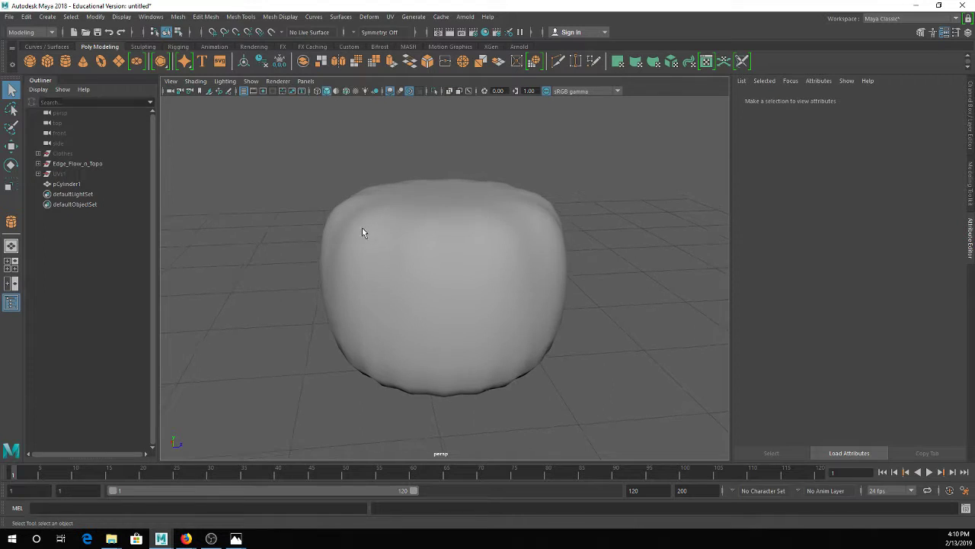
left_click_drag(326, 183, 370, 222, "alt")
left_click(509, 237)
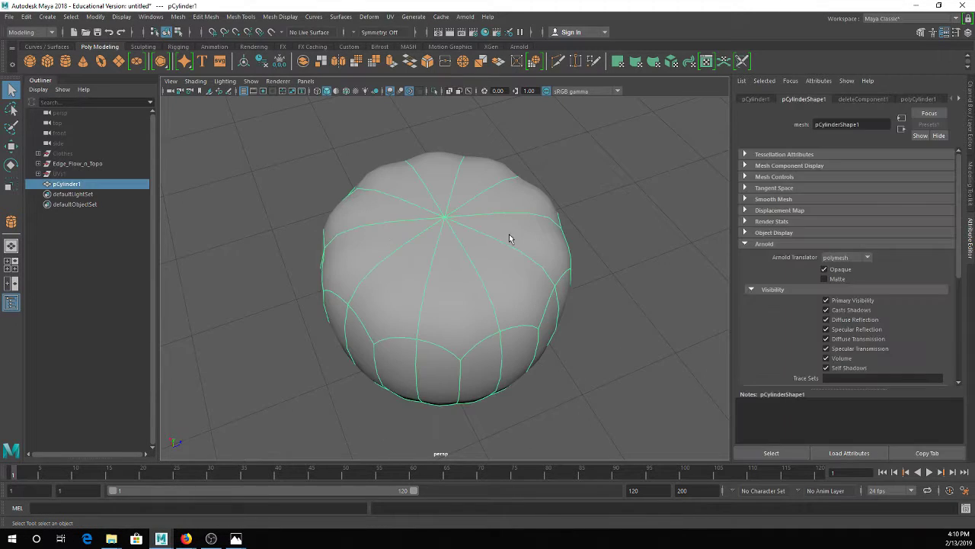
key("1")
key("3")
left_click_drag(351, 272, 388, 247, "alt")
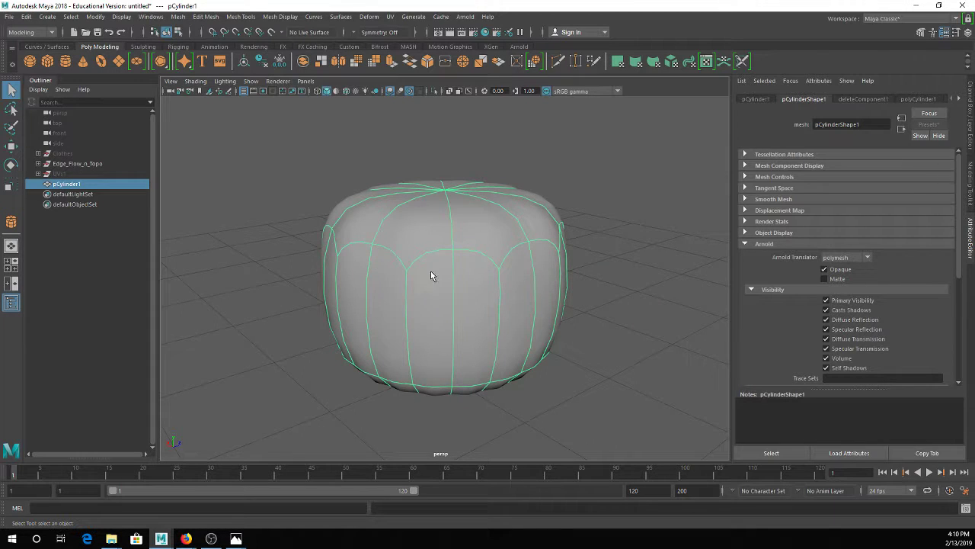
Bring all the characters into view and check the Armpit Star mesh's wireframe against the green character
scroll(435, 258, "down", 5)
key("ctrl+1")
scroll(435, 259, "down", 8)
left_click_drag(357, 285, 487, 271, "alt")
scroll(487, 270, "down", 2)
middle_click_drag(488, 270, 323, 285, "alt")
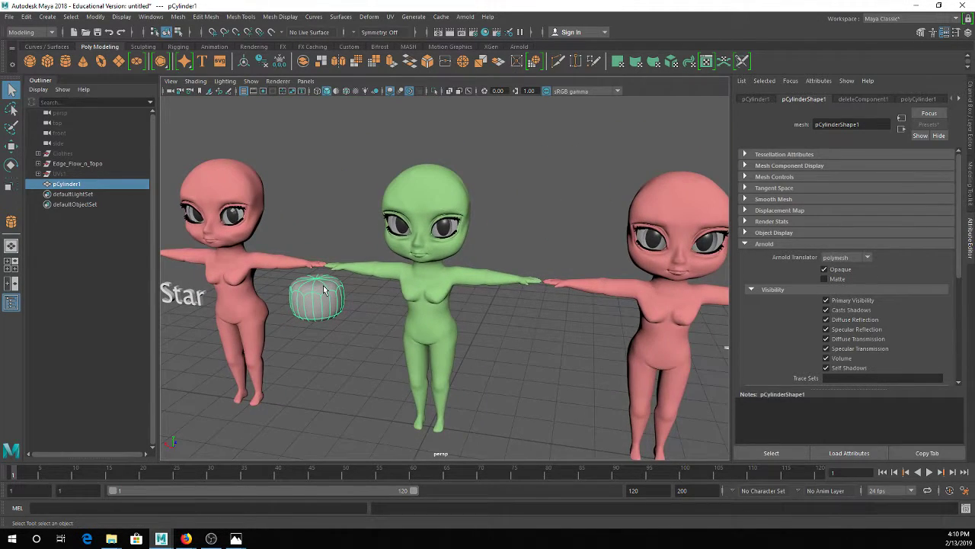
middle_click_drag(351, 242, 391, 261, "alt")
left_click(304, 226)
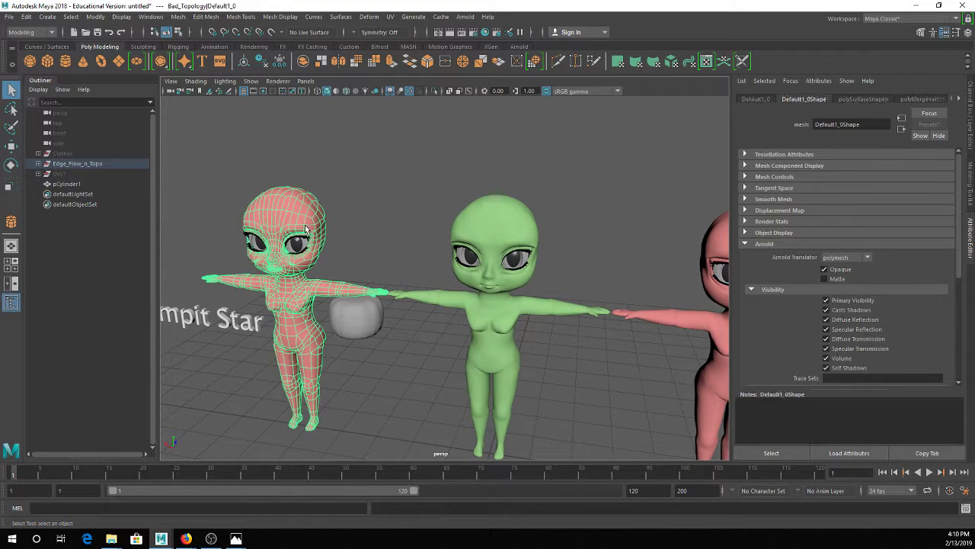
left_click(387, 203)
Select the Bad_Edge_Flow red mesh together with the green mesh to compare their wireframes, and turn on textured display
scroll(424, 252, "up", 2)
middle_click_drag(424, 252, 355, 241, "alt")
middle_click_drag(512, 216, 492, 233, "alt")
left_click(497, 200)
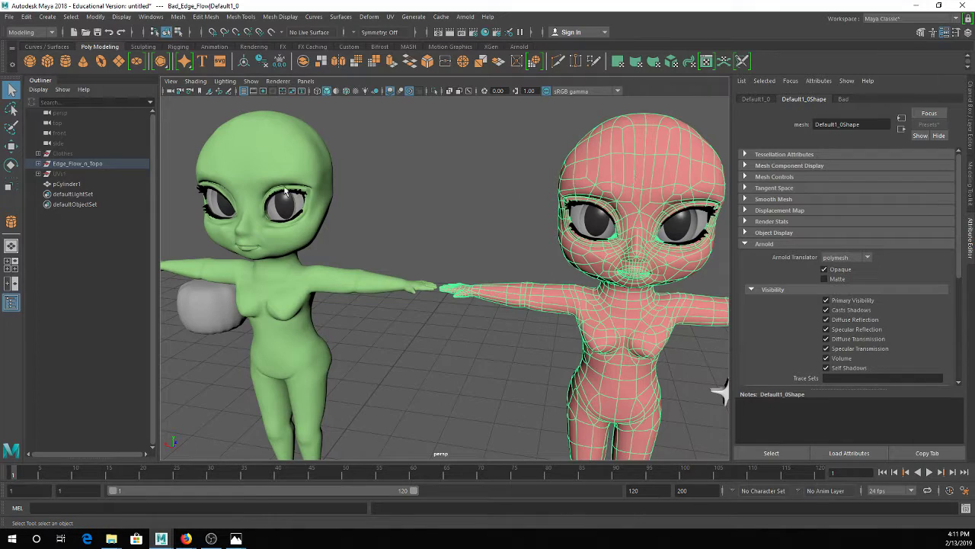
left_click(272, 164, "shift")
left_click_drag(403, 227, 455, 213, "alt")
middle_click_drag(455, 210, 440, 235, "alt")
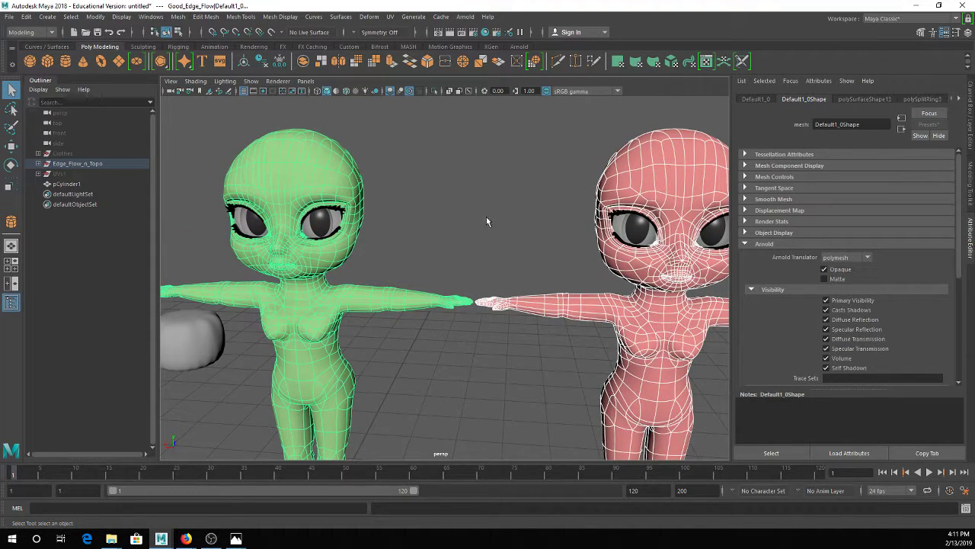
key("6")
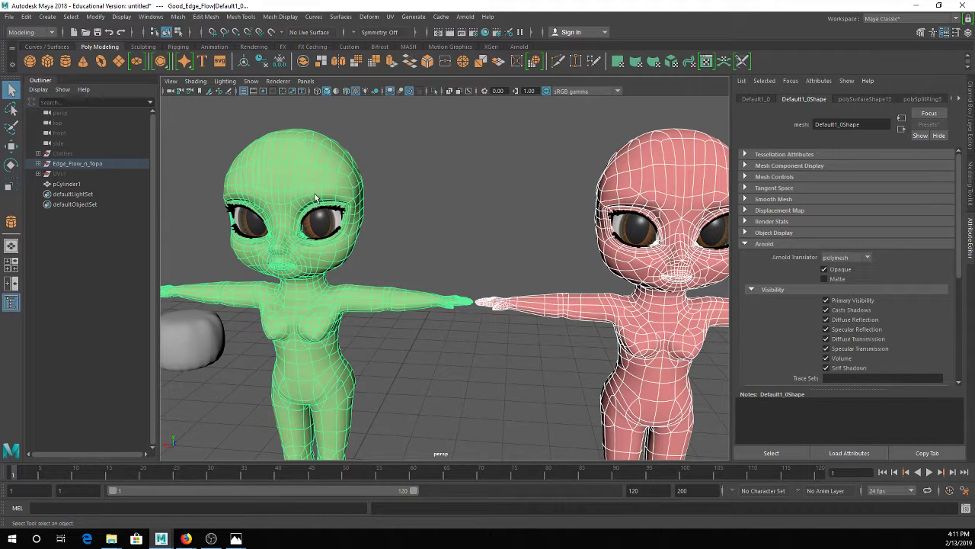
Turn off the green head's smooth preview and insert edge loops through its brow and forehead
left_click(204, 17)
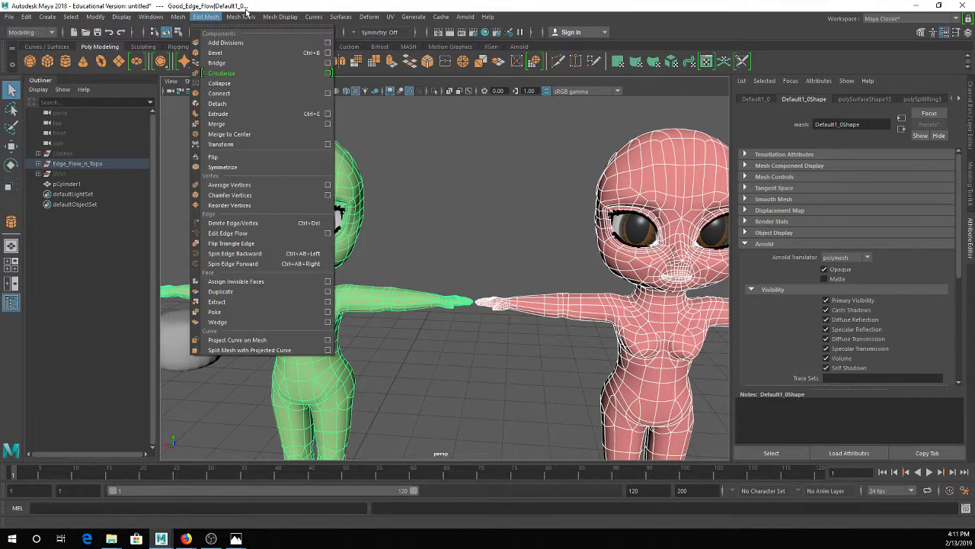
mouse_move(242, 17)
left_click(252, 94)
scroll(228, 152, "up", 5)
middle_click_drag(183, 134, 396, 246, "alt")
key("1")
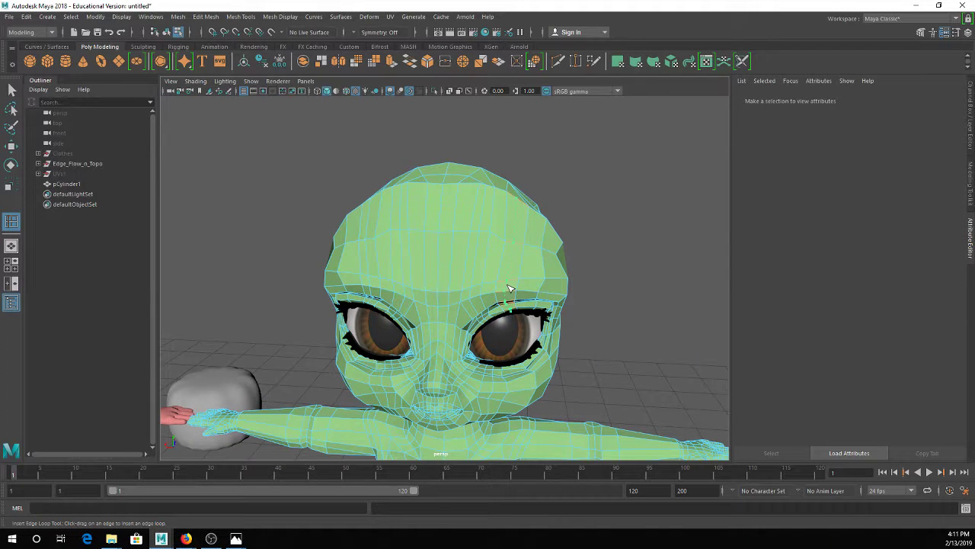
left_click(509, 288)
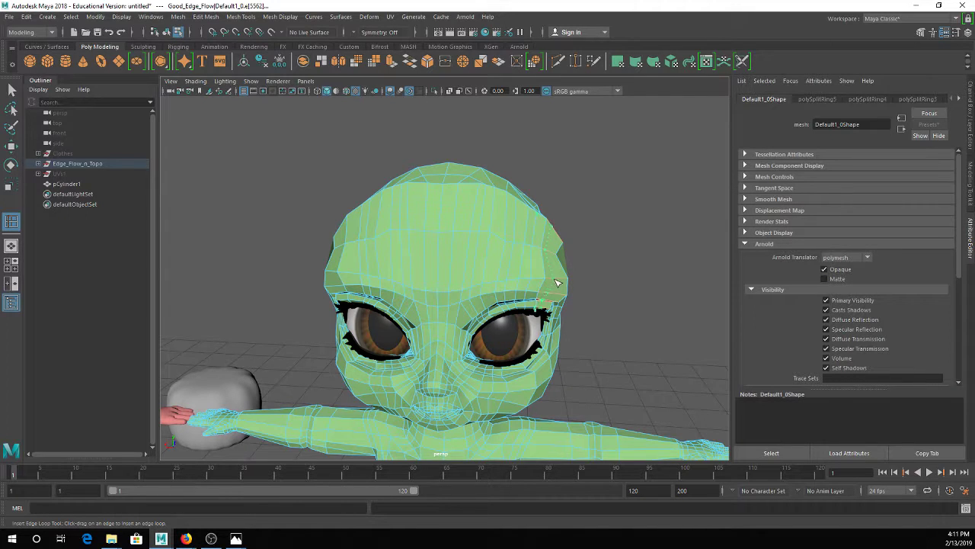
left_click(561, 284)
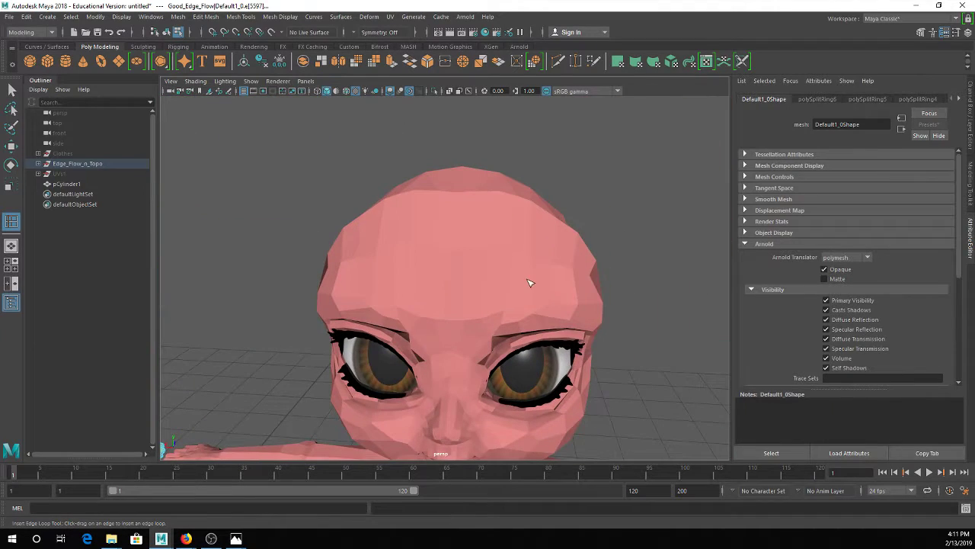
Try inserting edge loops through the red Bad_Edge_Flow head's brow and undo them
left_click(530, 283)
middle_click_drag(569, 301, 573, 270, "alt")
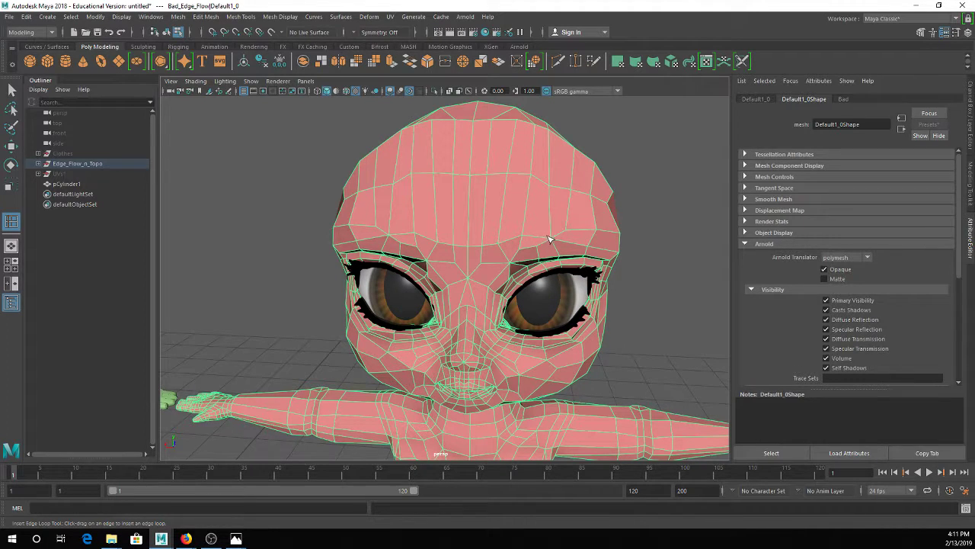
left_click_drag(571, 245, 529, 247)
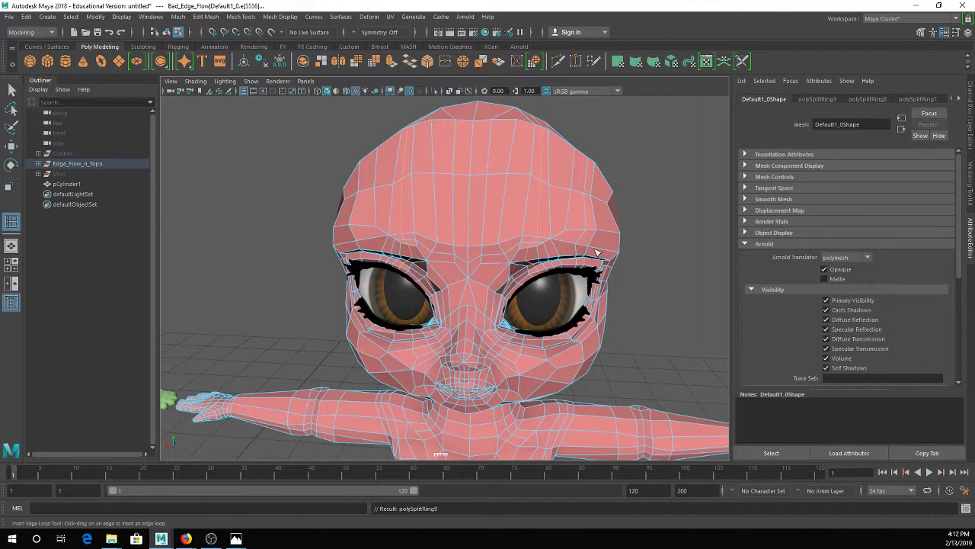
key("ctrl+z")
key("ctrl+z")
key("ctrl+z")
key("ctrl+z")
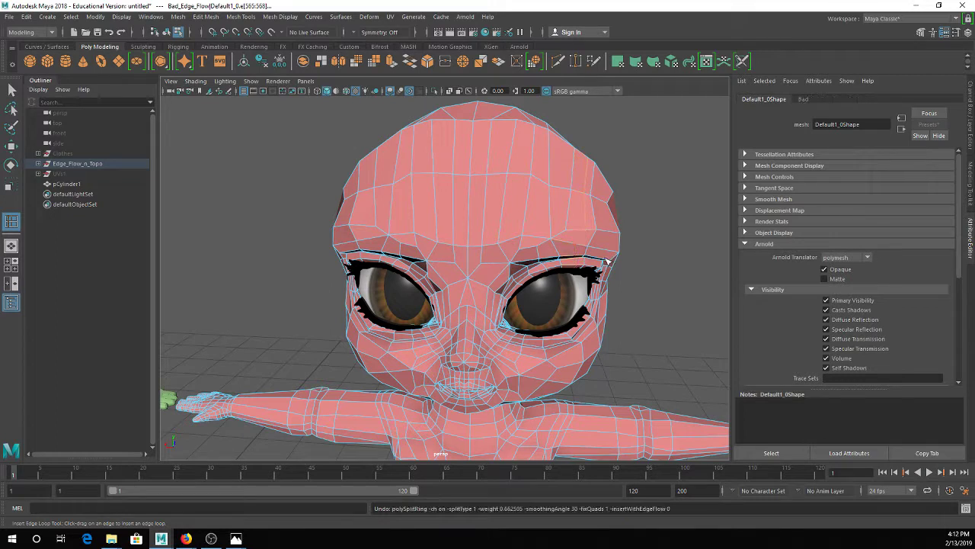
Insert four edge loops through the red head's brow and around its eyes
left_click_drag(581, 242, 577, 246)
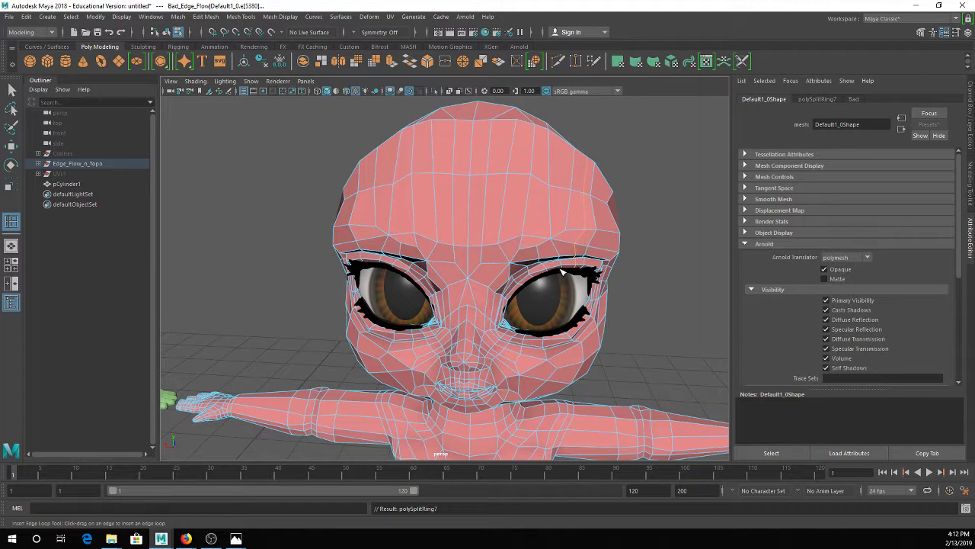
scroll(557, 269, "up", 5)
scroll(560, 269, "down", 5)
right_click_drag(563, 268, 567, 261, "alt")
scroll(567, 261, "up", 3)
left_click(632, 244)
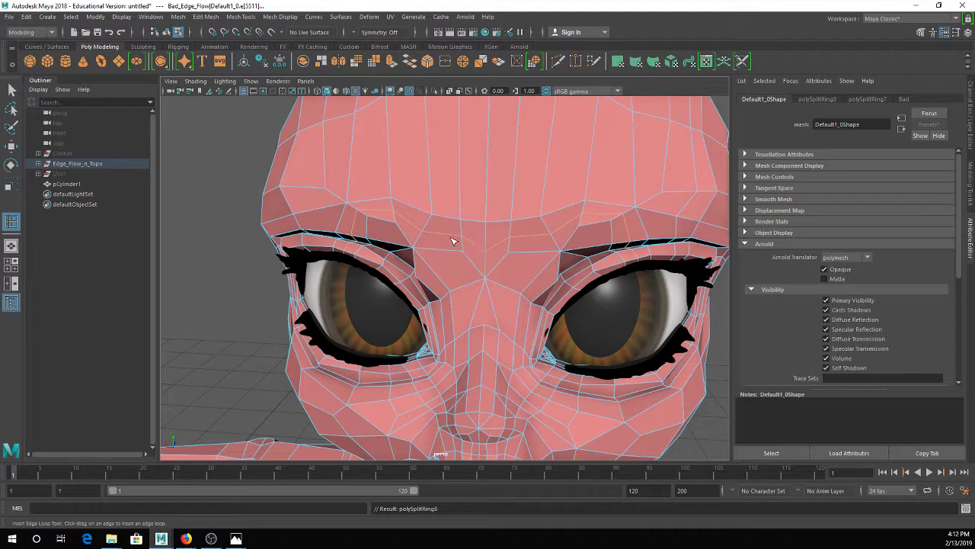
left_click(615, 268)
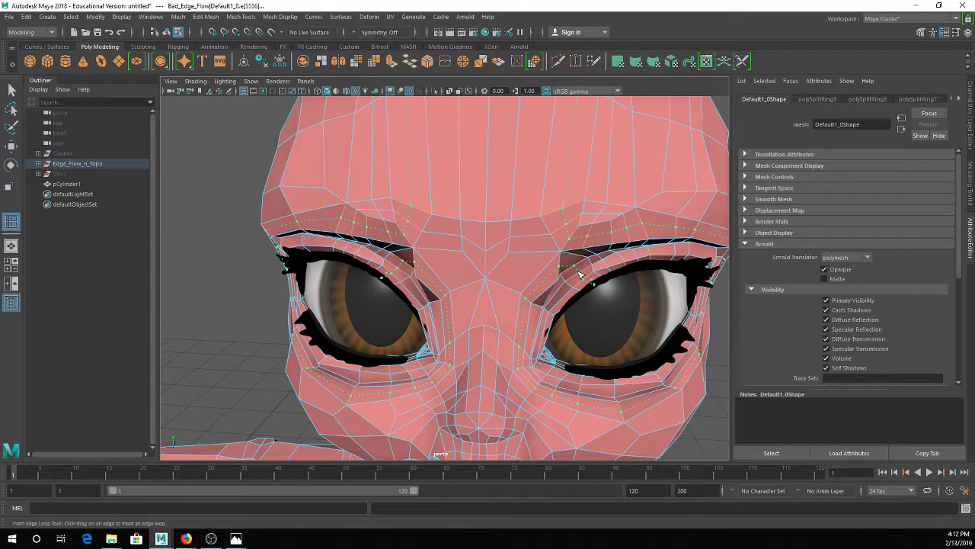
left_click(579, 274)
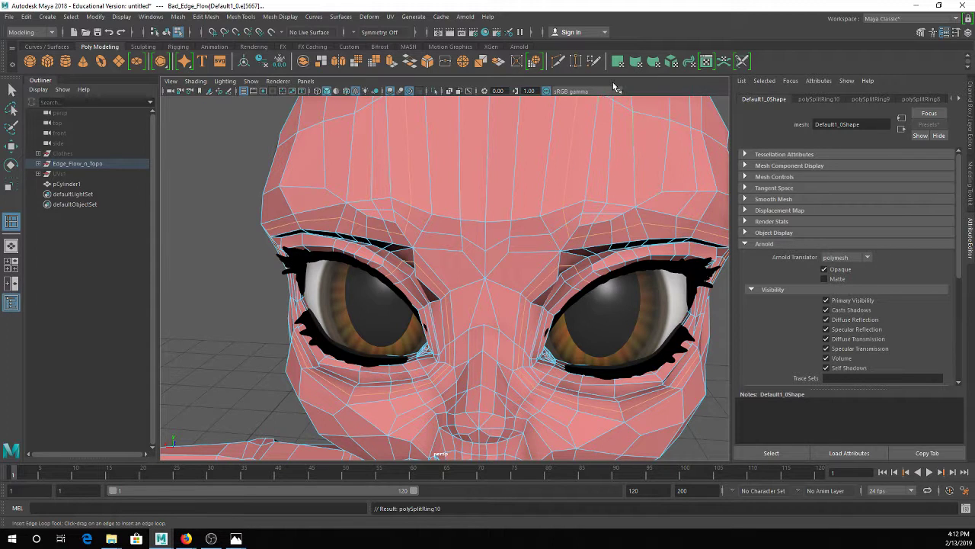
Examine where the inserted loops run on the red character, in wireframe and untextured shaded display, close up and from farther away
scroll(584, 191, "down", 2)
scroll(583, 231, "down", 3)
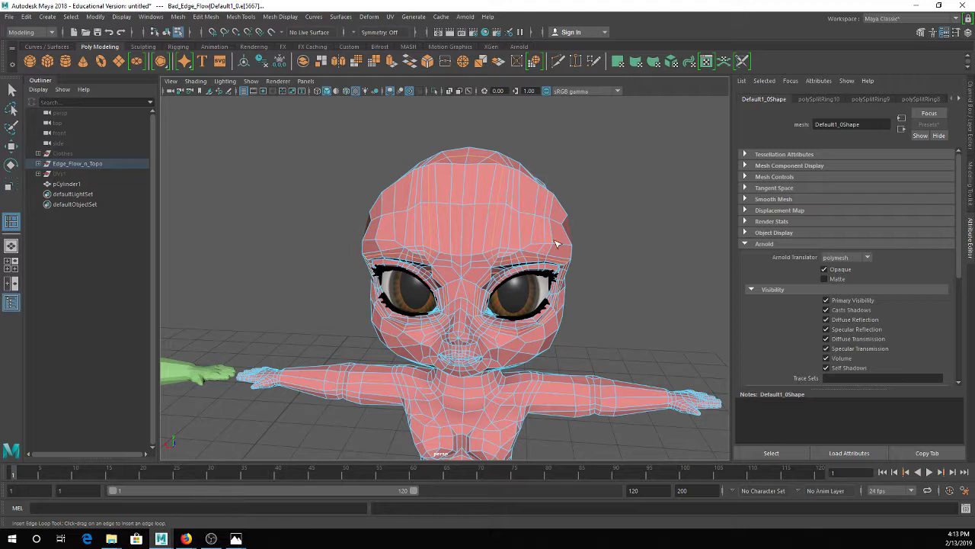
key("4")
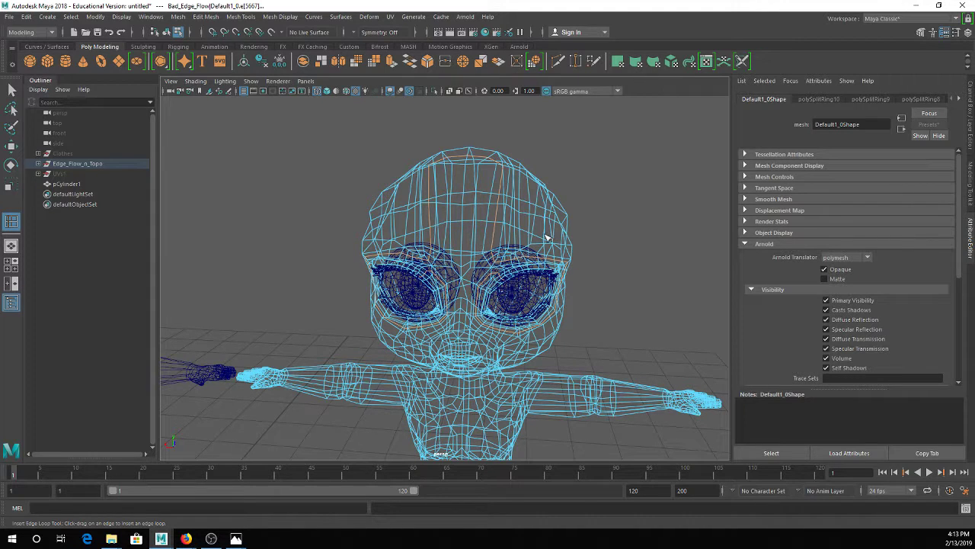
key("5")
scroll(543, 250, "up", 5)
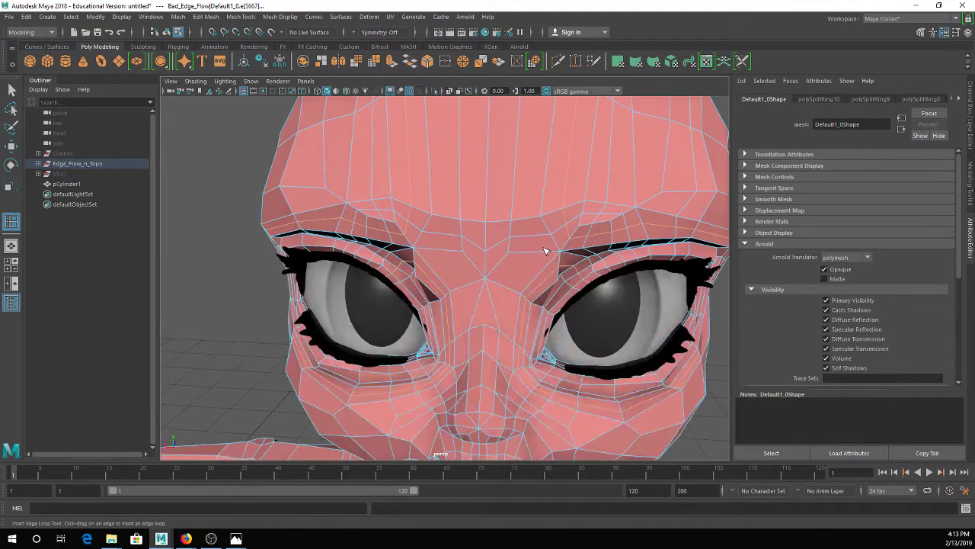
mouse_move(545, 250)
left_mouse_down("alt")
mouse_move(485, 249)
mouse_move(538, 244)
left_mouse_up("alt")
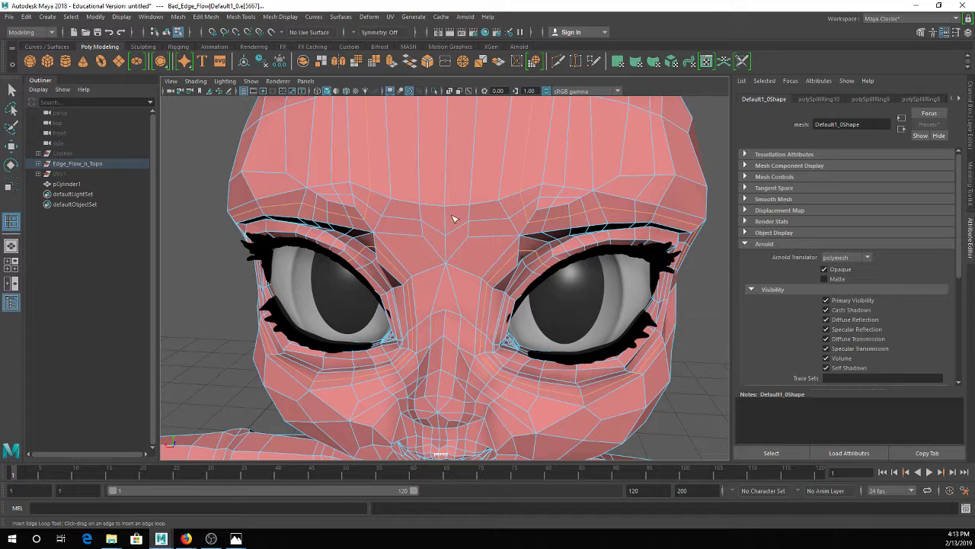
scroll(432, 245, "down", 5)
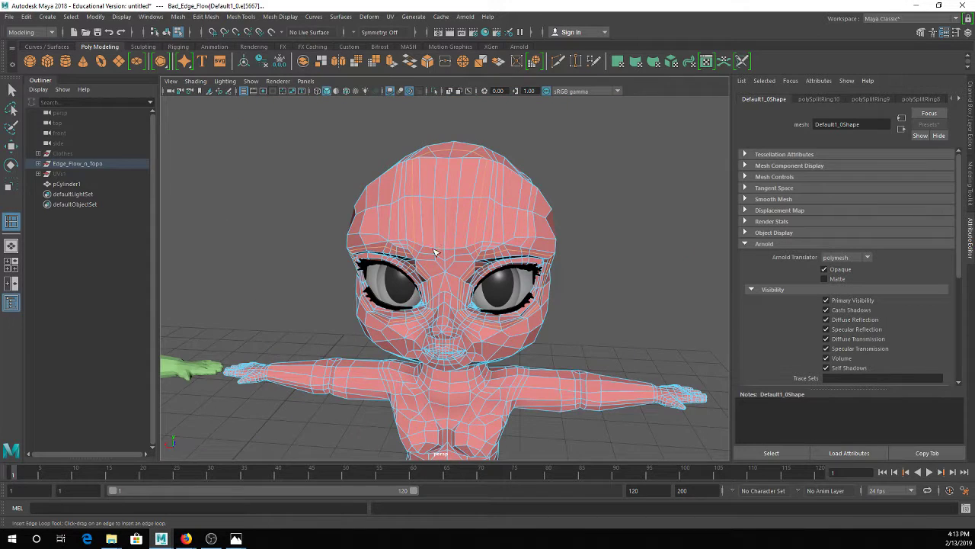
scroll(432, 245, "down", 6)
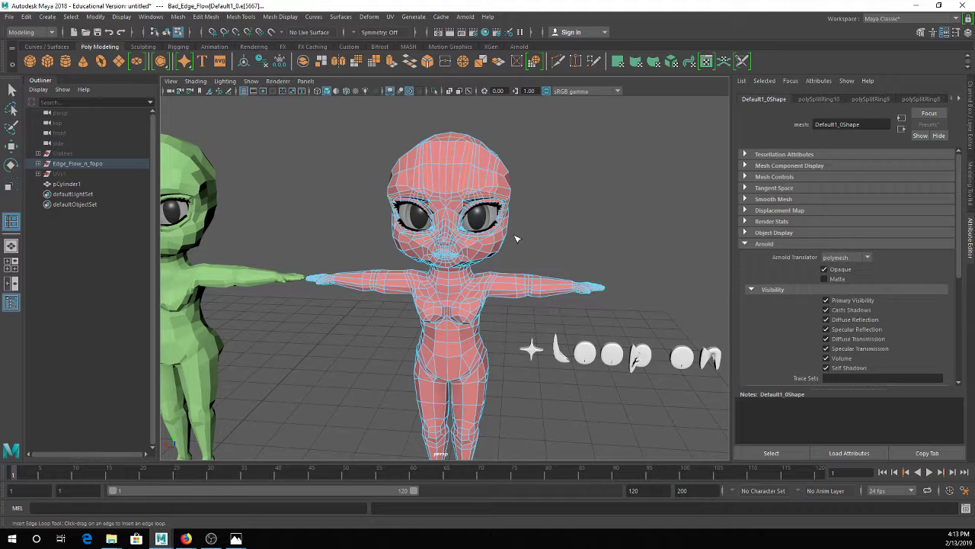
right_click_drag(515, 239, 546, 252, "alt")
left_click_drag(547, 251, 546, 259, "alt")
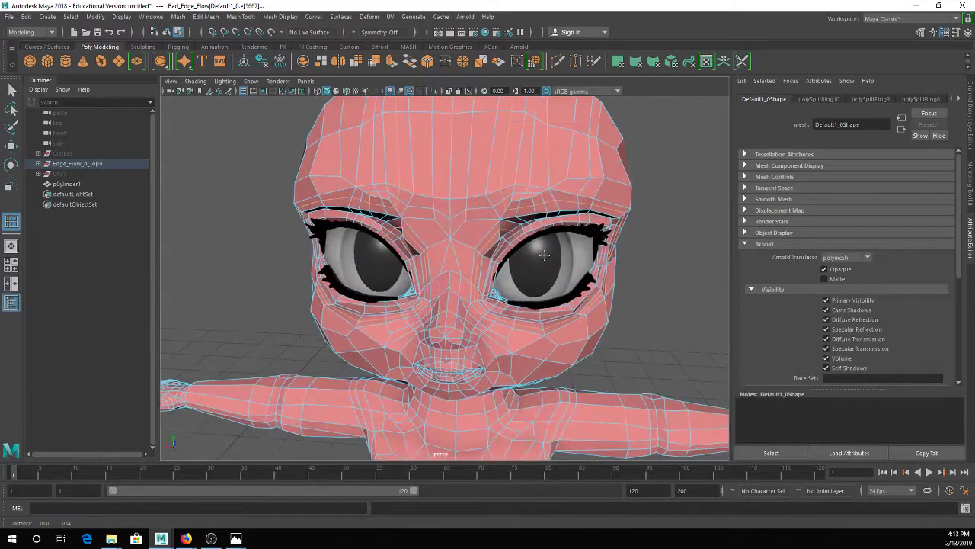
key("bracketleft")
key("bracketleft")
key("bracketright")
key("bracketright")
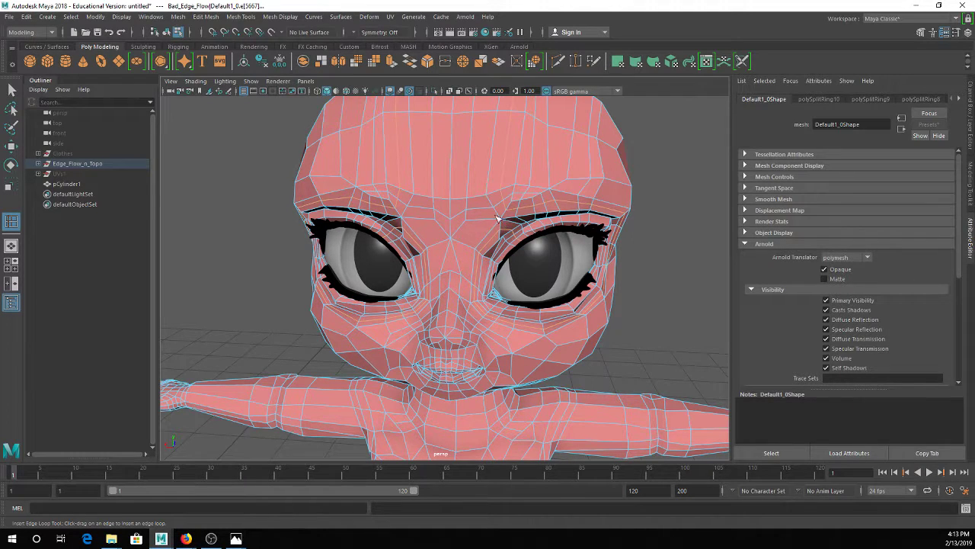
Check the green character's wireframe around the eyes, undo its selection and bring the red character back into view
middle_click_drag(414, 224, 598, 240, "alt")
left_click(503, 185)
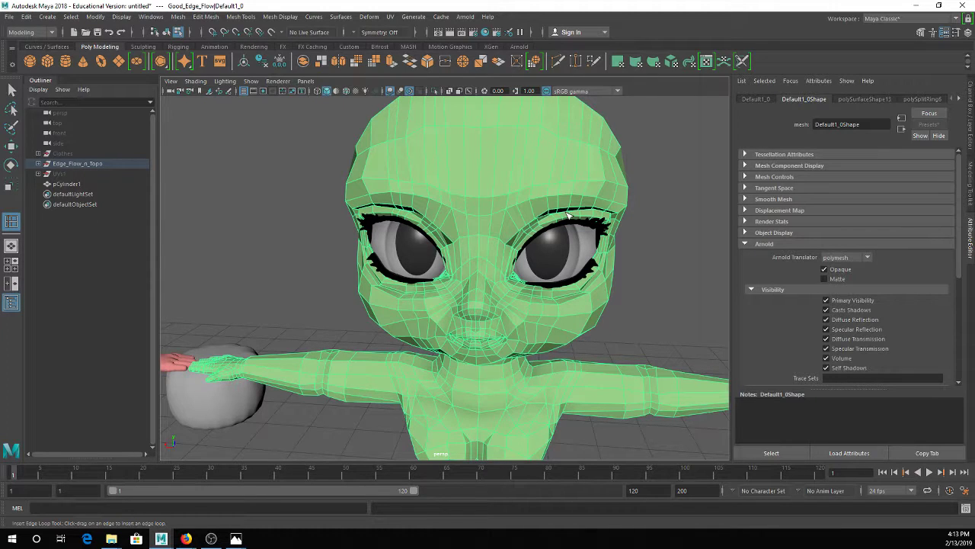
key("ctrl+z")
key("ctrl+z")
scroll(539, 245, "down", 6)
middle_click_drag(546, 252, 457, 270, "alt")
Show the red character in smooth preview and return it to object mode
left_click(517, 195)
key("3")
left_click(564, 207)
scroll(562, 207, "up", 6)
middle_click_drag(559, 206, 522, 241, "alt")
right_click_drag(483, 187, 536, 170)
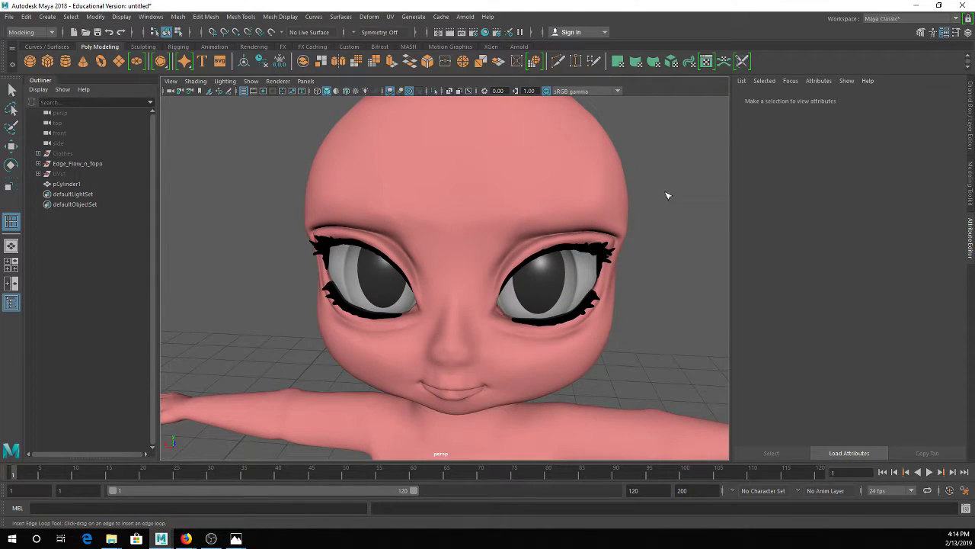
Bring the green and red characters into view together and show the green one in smooth preview
left_click_drag(667, 195, 605, 231, "alt")
left_click(223, 263)
key("f")
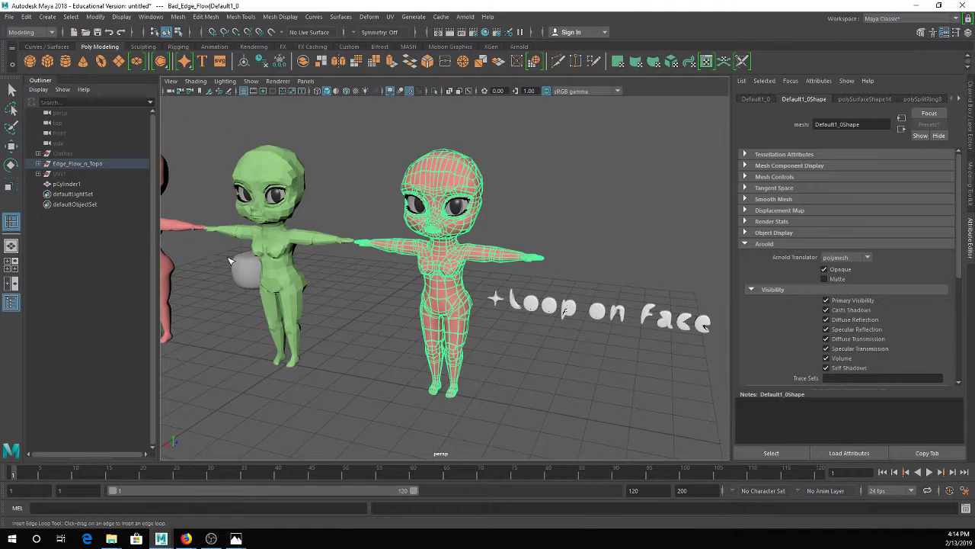
scroll(350, 202, "up", 5)
left_click(345, 216)
scroll(345, 216, "up", 3)
middle_click_drag(345, 216, 490, 240, "alt")
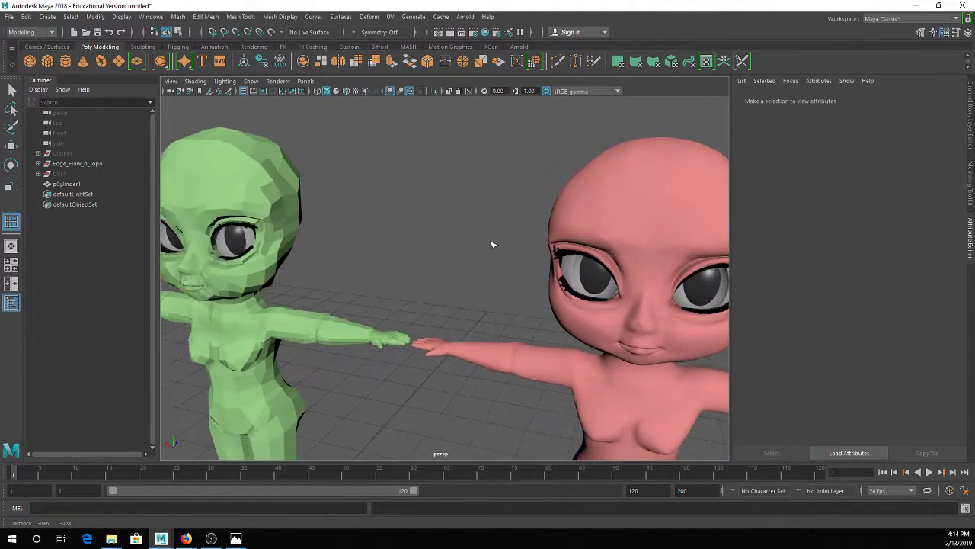
left_click(230, 194)
key("3")
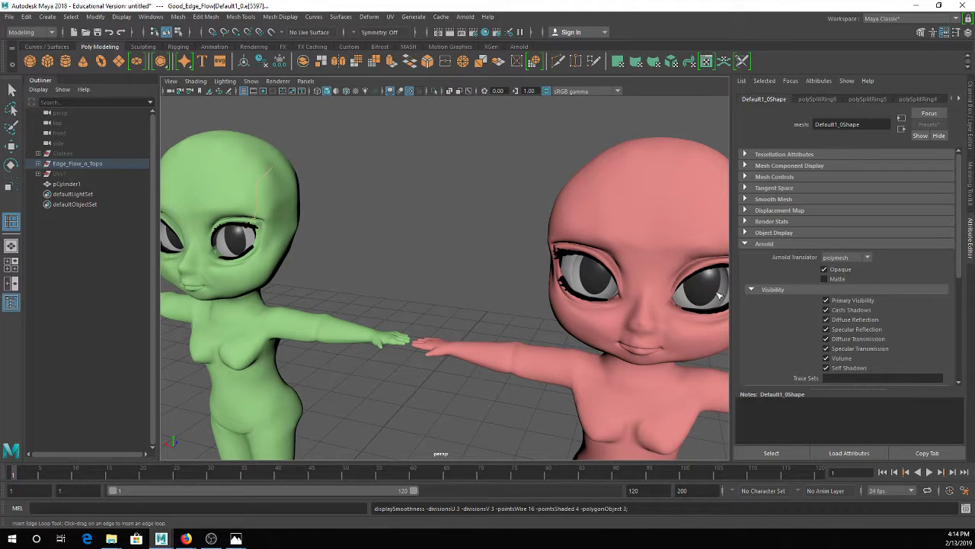
Switch the red mesh between unsmoothed and smooth preview, deselect it, and compare both smoothed characters side by side
left_click(679, 257)
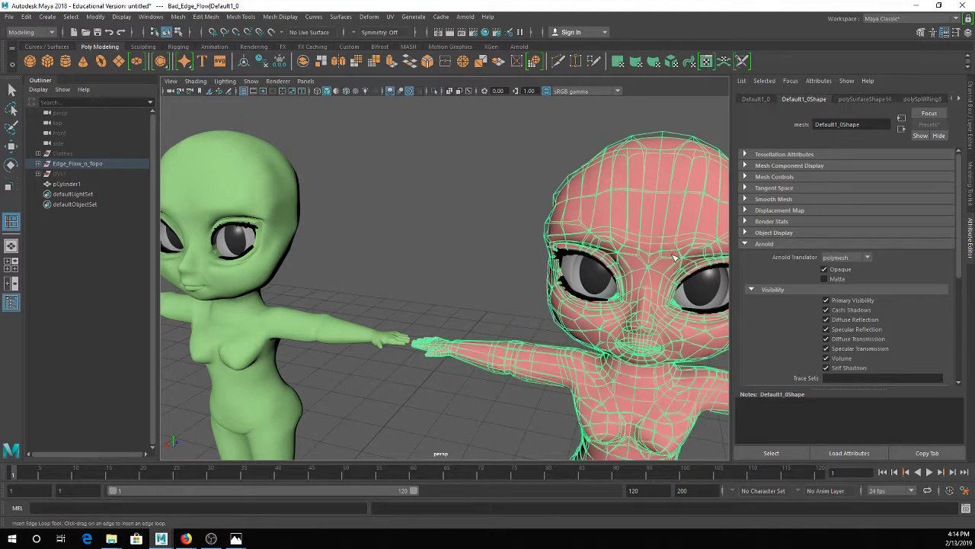
key("1")
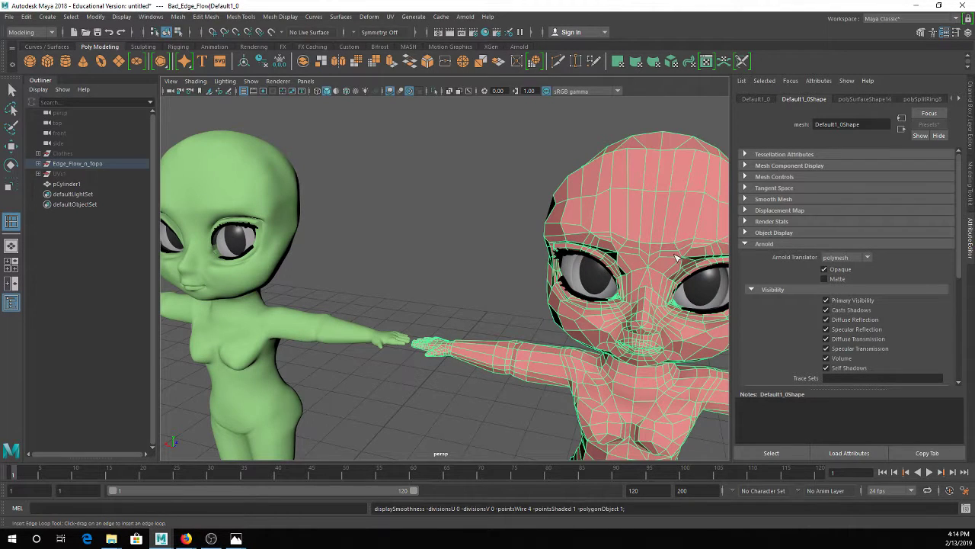
key("3")
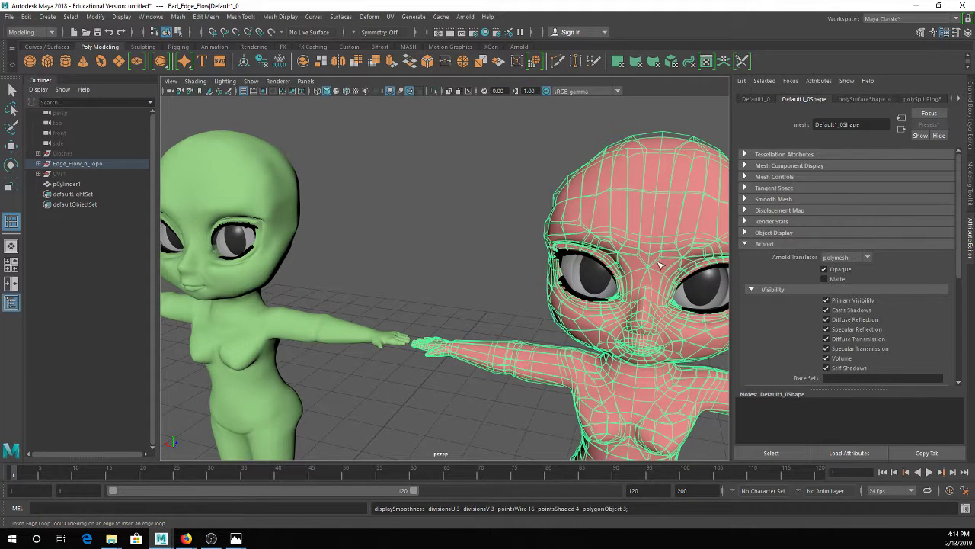
left_click(416, 200)
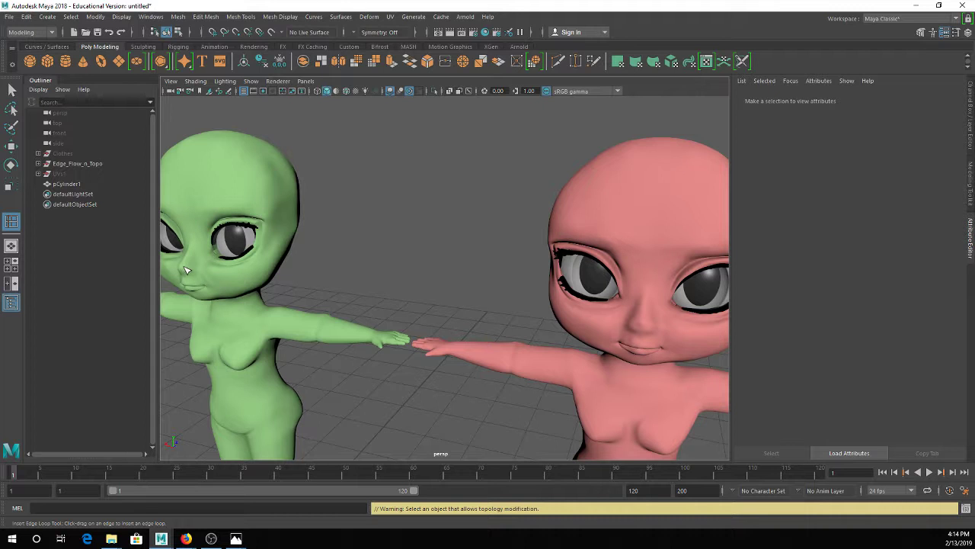
scroll(302, 266, "down", 1)
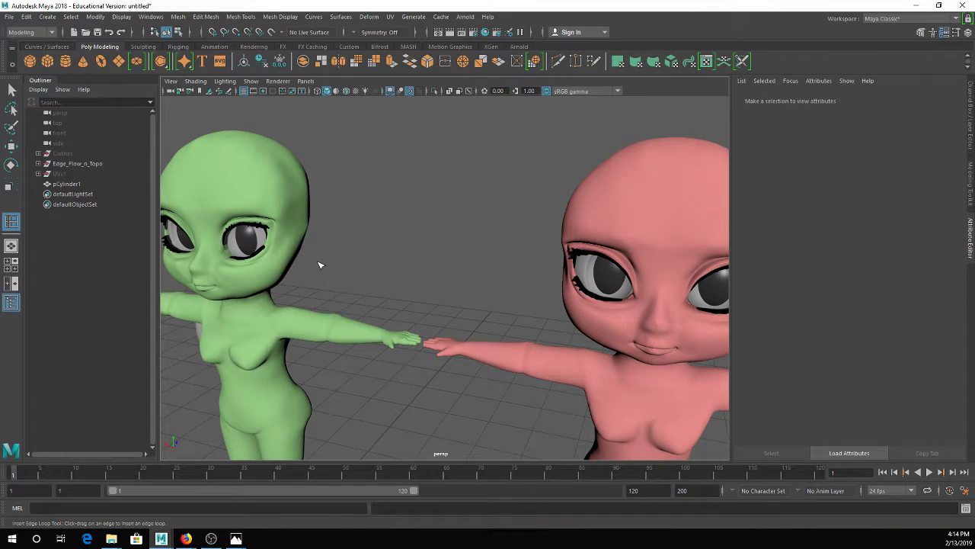
scroll(320, 264, "down", 2)
left_click_drag(320, 267, 337, 265, "alt")
middle_click_drag(318, 266, 364, 257, "alt")
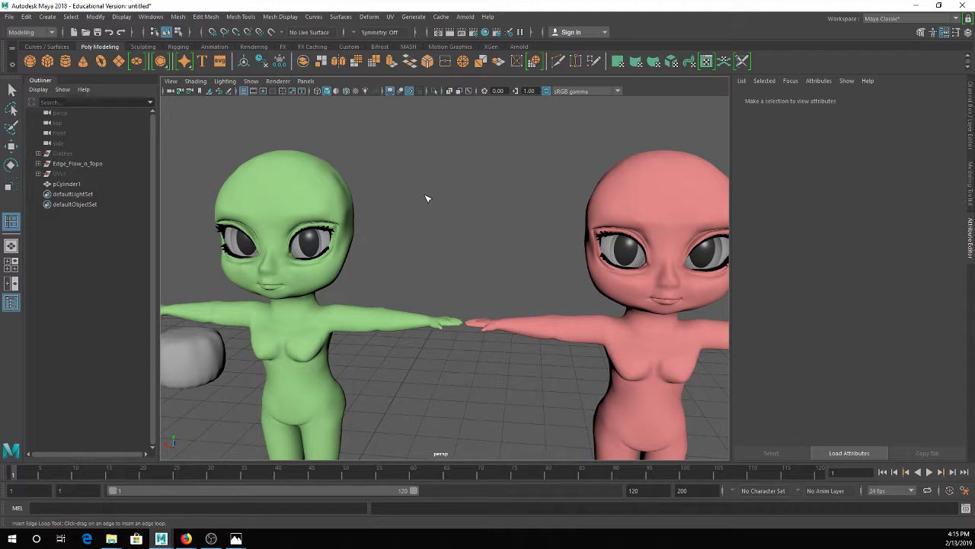
Select adjoining faces in the middle of the green head's forehead and extrude them outward with a local Z translate of 0.092
left_click(303, 201)
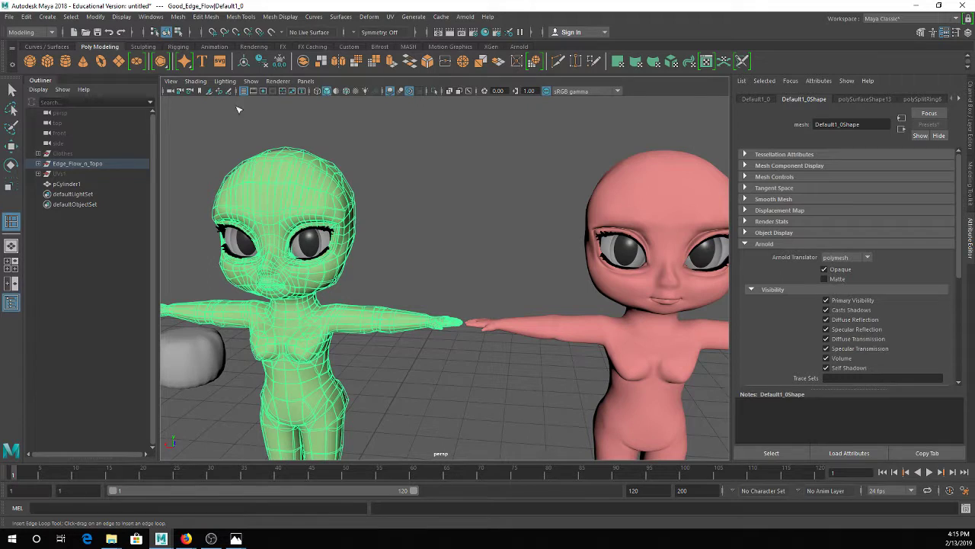
key("f")
right_click_drag(368, 189, 396, 189, "alt")
middle_click_drag(396, 189, 344, 290, "alt")
right_click_drag(344, 289, 490, 294, "alt")
middle_click_drag(286, 281, 370, 275, "alt")
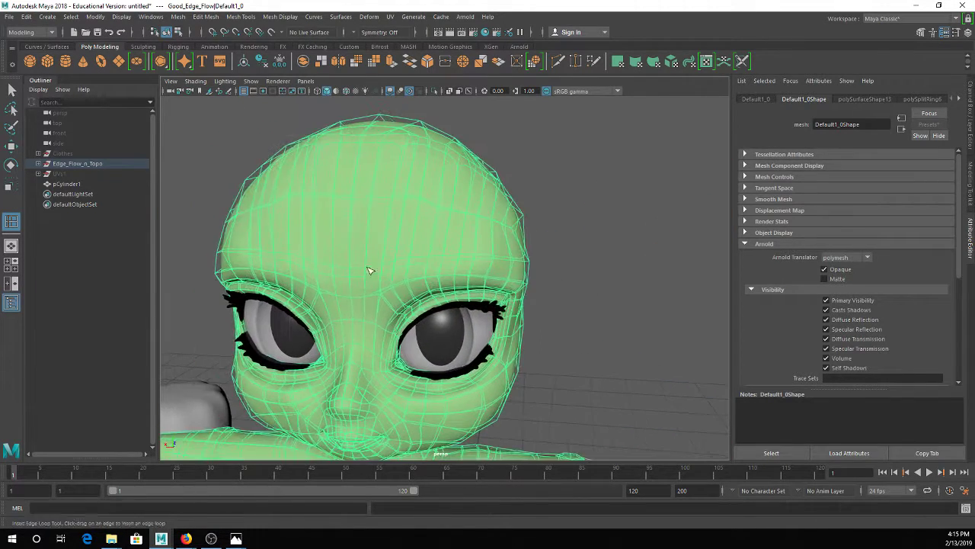
key("q")
right_click_drag(401, 219, 401, 248)
left_click(357, 223)
left_click(408, 223)
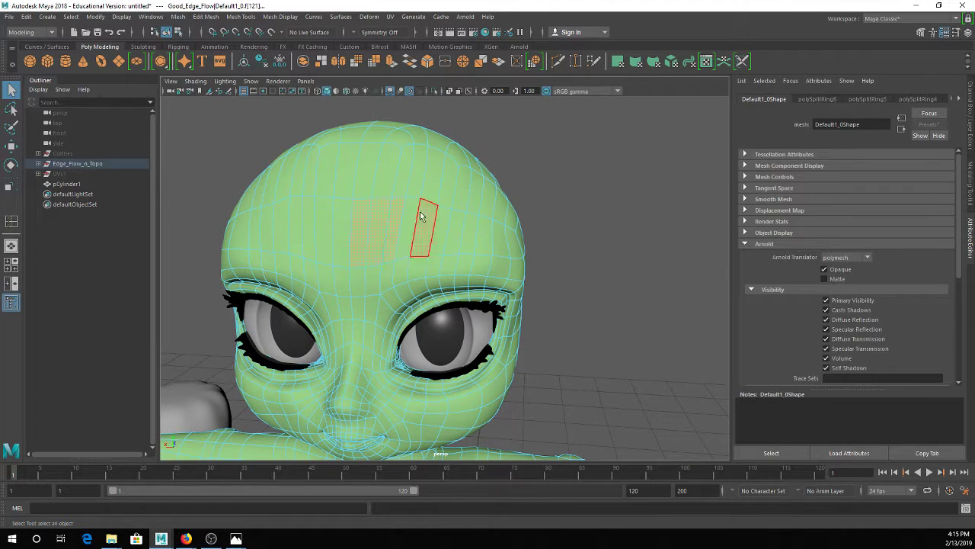
left_click(389, 61)
left_click_drag(352, 244, 300, 229, "alt")
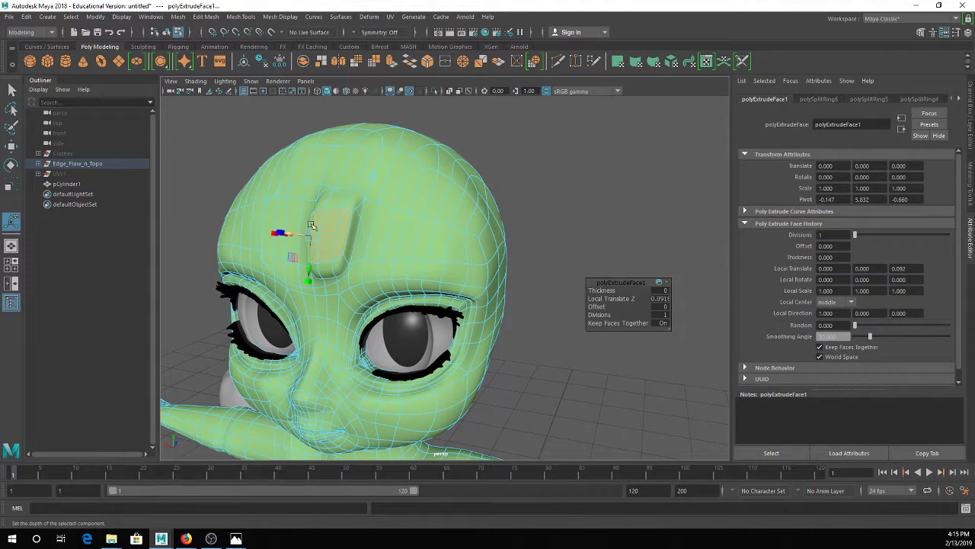
Turn off the green mesh's smooth preview and examine the extruded forehead faces up close
key("1")
middle_click_drag(407, 185, 424, 212, "alt")
scroll(411, 207, "up", 3)
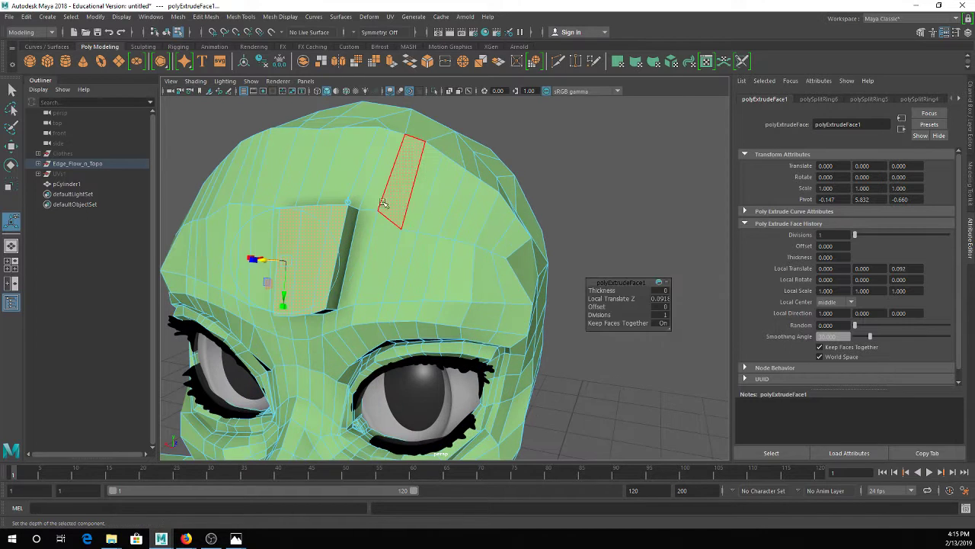
Extrude three adjoining faces diagonally above the forehead extrusion with a local Z translate of 0.079 and check them in smooth preview
key("q")
left_click(382, 198)
left_click(405, 205, "shift")
left_click(415, 206, "shift")
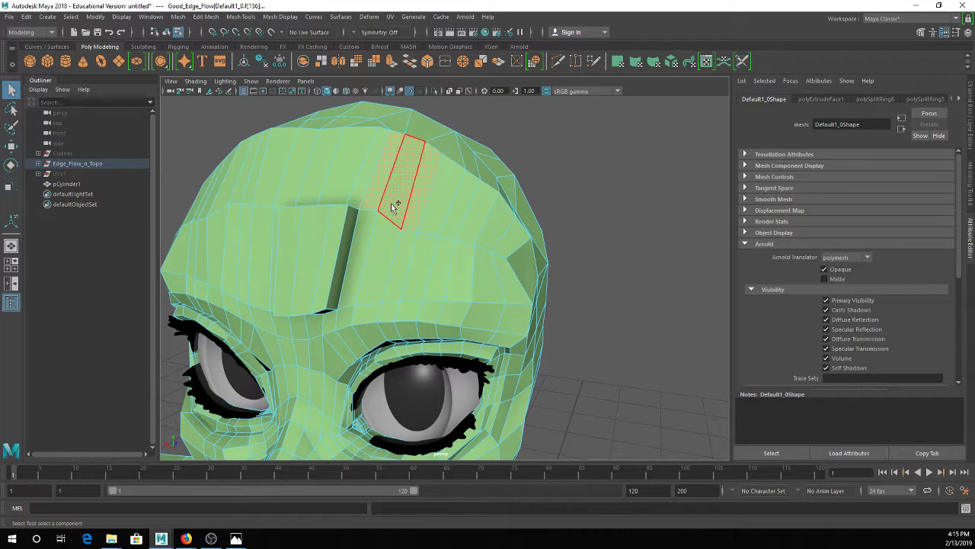
key("ctrl+e")
left_click_drag(379, 153, 376, 150)
key("3")
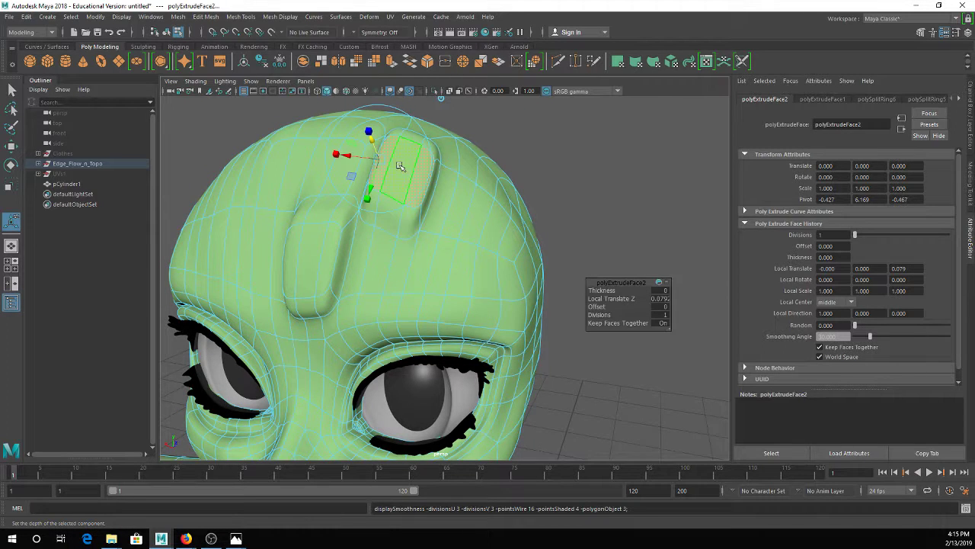
key("1")
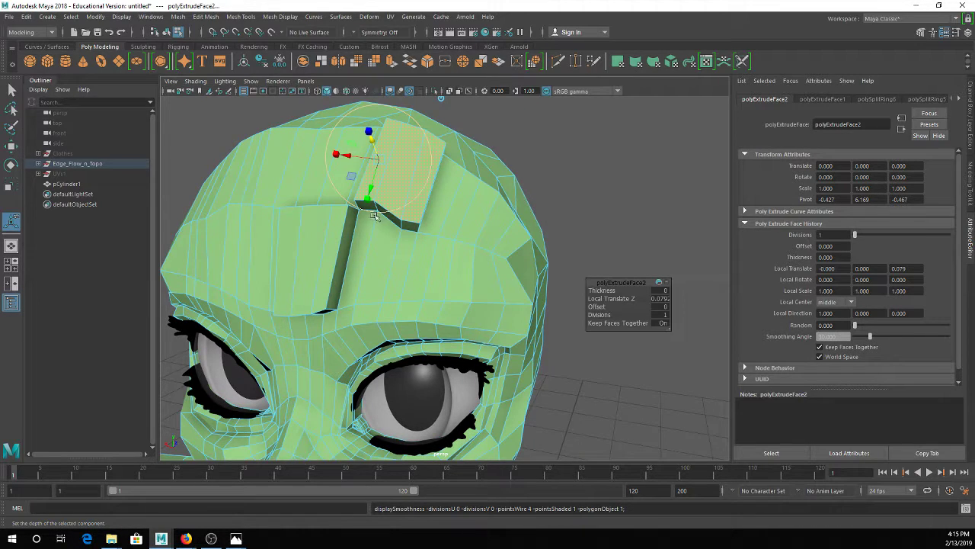
Select the corner vertex shared by the two forehead extrusions and examine the edges meeting there in smooth preview
scroll(435, 217, "up", 8)
left_click_drag(443, 242, 403, 270, "alt")
right_click_drag(403, 267, 352, 246)
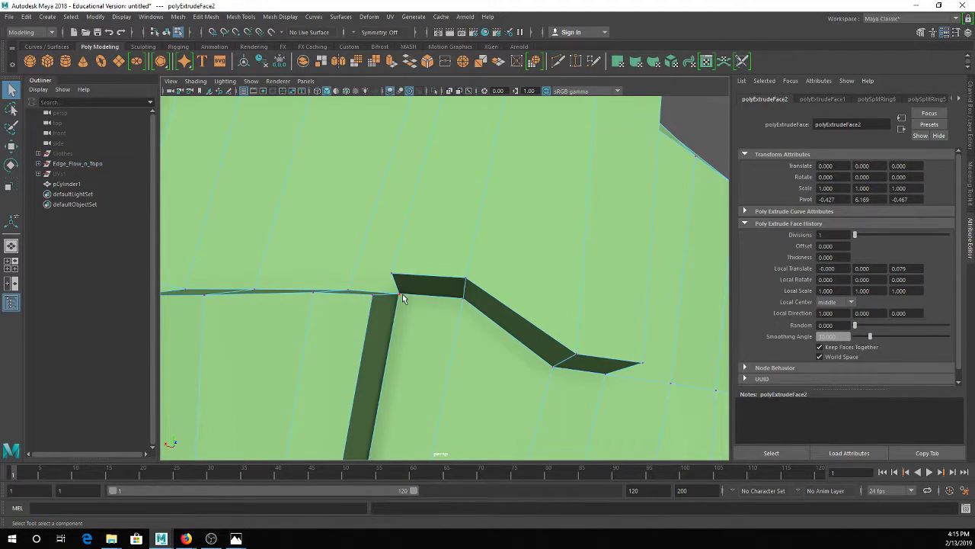
left_click(402, 296)
key("f")
left_click_drag(419, 300, 446, 276, "alt")
key("3")
scroll(463, 279, "up", 5)
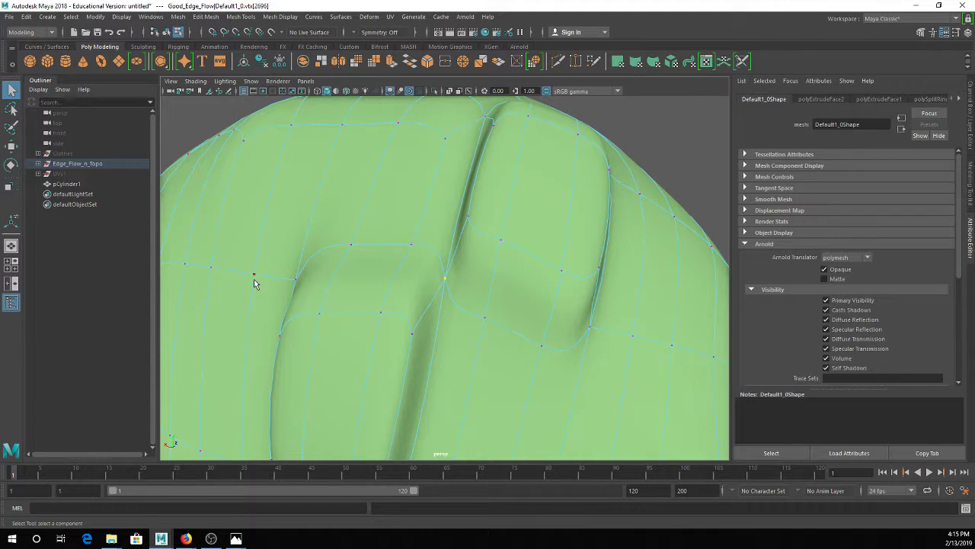
left_click(213, 269)
scroll(462, 264, "down", 4)
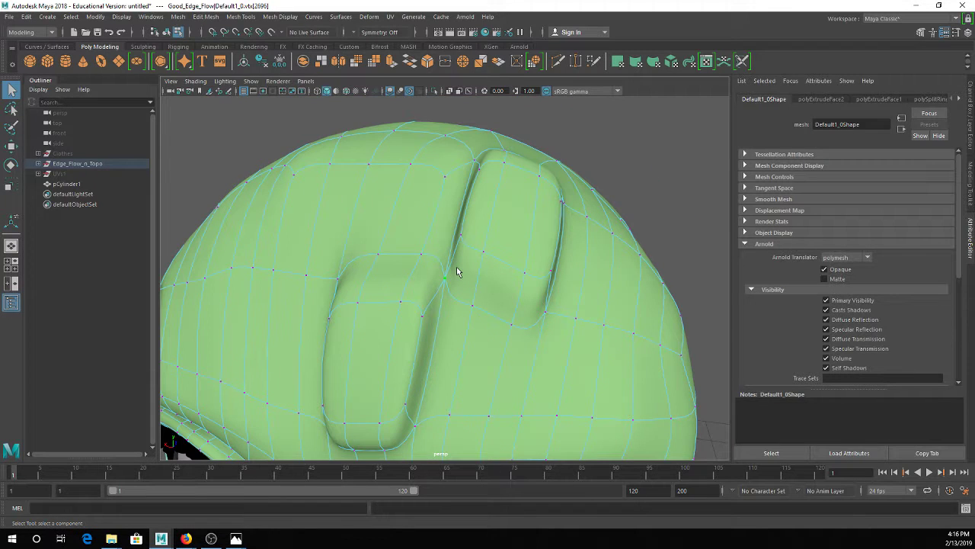
Insert edge loops close to the edges bordering the two extruded forehead blocks
left_click(240, 16)
left_click(255, 87)
left_click(557, 292)
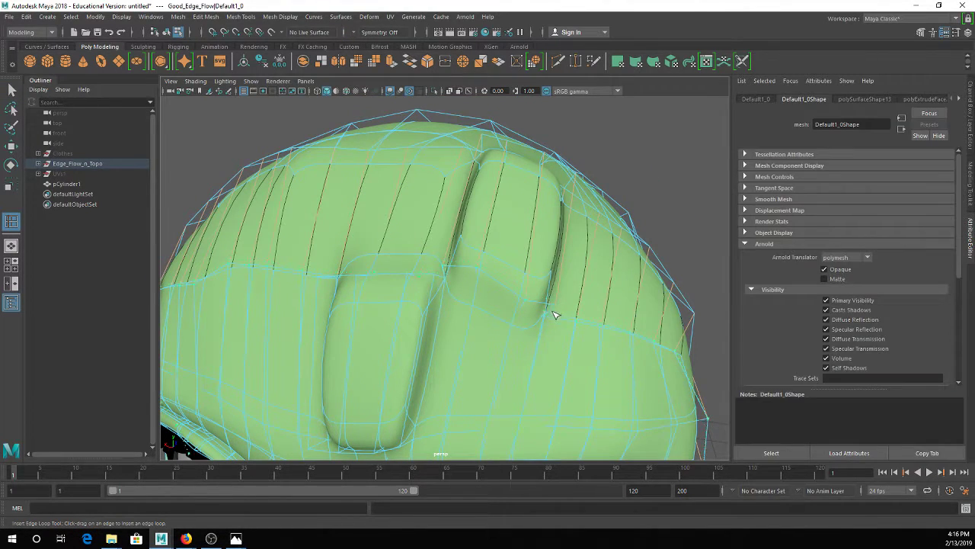
left_click(553, 311)
left_click_drag(423, 323, 434, 280)
left_click_drag(487, 308, 440, 276, "alt")
Return to object mode, deselect the green head, and inspect the shared corner of the two blocks up close
key("q")
right_click_drag(464, 246, 505, 228)
left_click(633, 189)
left_click_drag(633, 188, 532, 270, "alt")
scroll(474, 284, "up", 5)
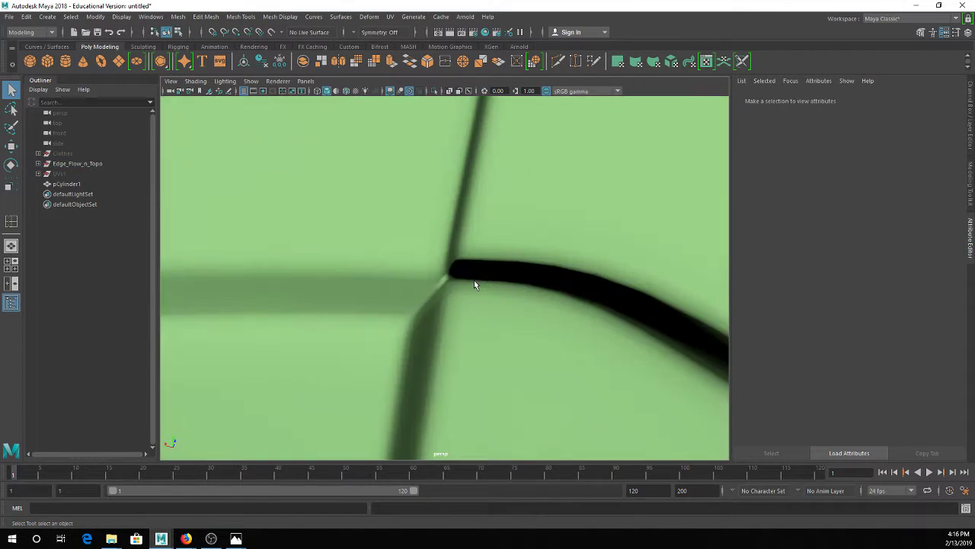
left_click(453, 277)
mouse_move(453, 277)
left_mouse_down("alt")
mouse_move(459, 284)
mouse_move(441, 249)
mouse_move(468, 281)
left_mouse_up("alt")
Undo the edge loops inserted around the two forehead blocks
key("g")
scroll(461, 282, "down", 6)
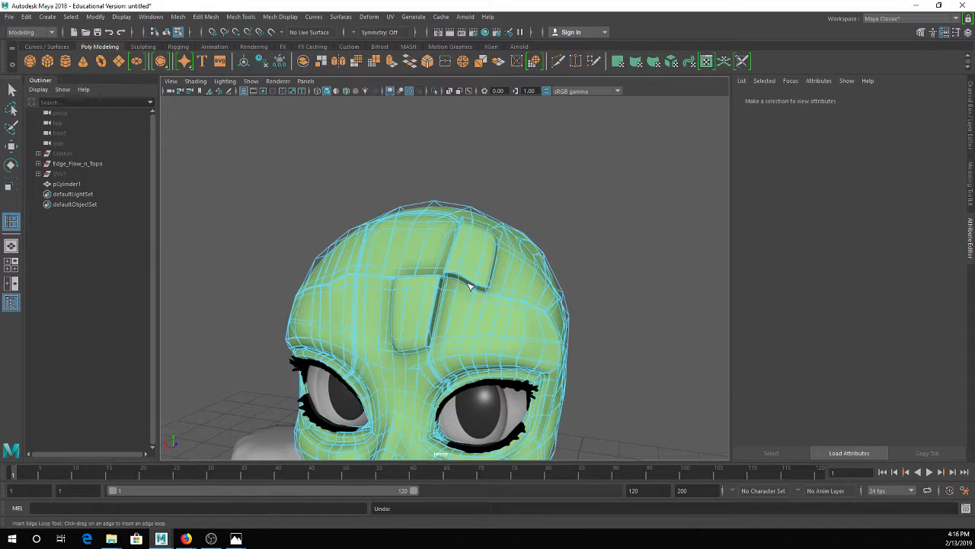
left_click(470, 286)
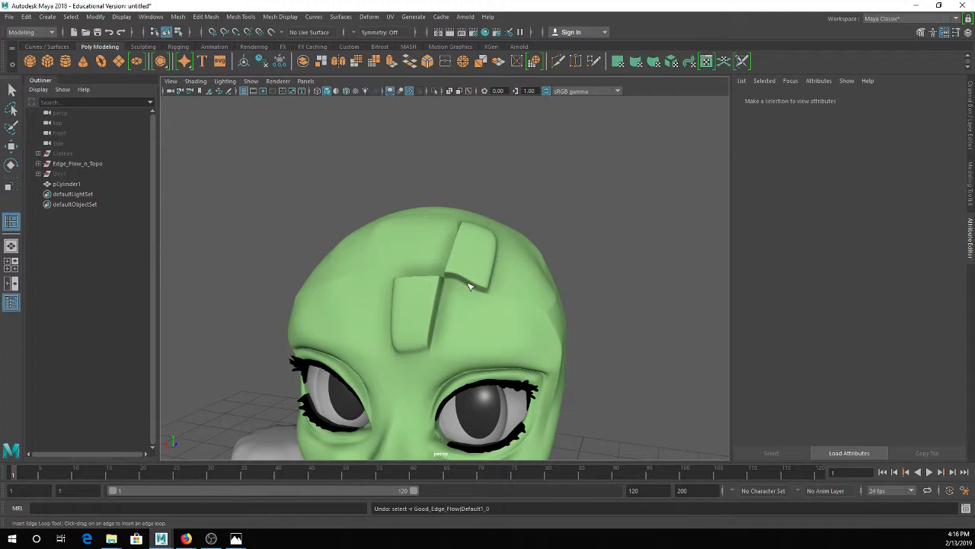
key("ctrl+z")
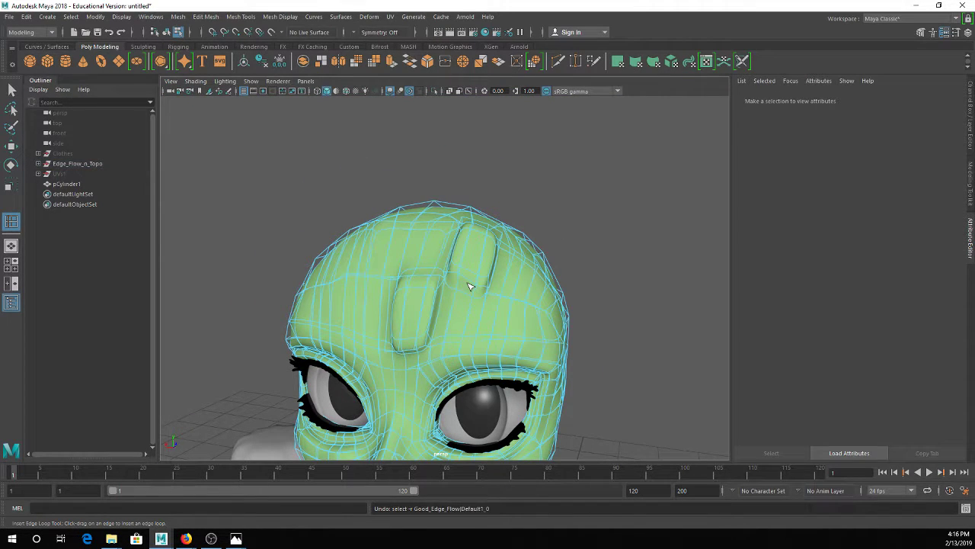
key("ctrl+z")
key("ctrl+z")
Undo both forehead face extrusions and turn off the green mesh's smooth preview
scroll(436, 294, "up", 5)
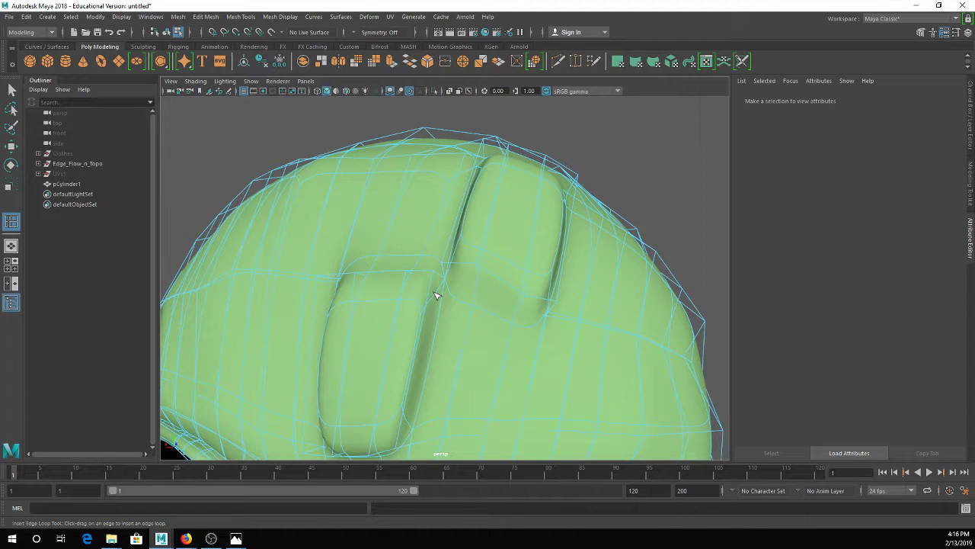
key("ctrl+z")
key("ctrl+z")
key("ctrl+z")
key("ctrl+z")
key("ctrl+z")
key("ctrl+z")
key("ctrl+z")
key("ctrl+z")
key("1")
Select adjoining faces in the middle of the green head's forehead and extrude them outward with a local Z translate of 0.082
right_click_drag(431, 309, 381, 312)
left_click(378, 306)
right_click_drag(373, 250, 374, 306)
left_click(363, 317)
key("q")
left_click(361, 305)
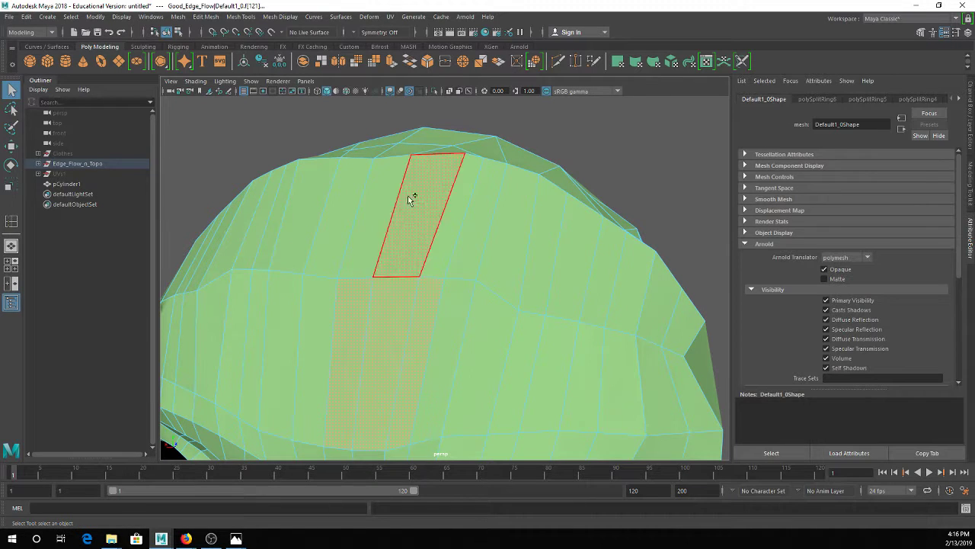
left_click(392, 65)
left_click_drag(505, 277, 324, 340, "alt")
left_click_drag(431, 172, 480, 194, "alt")
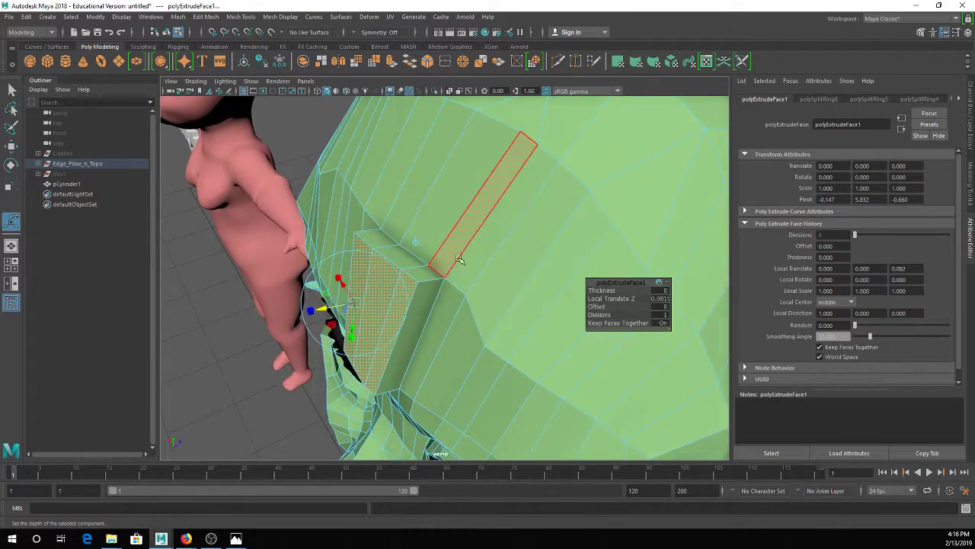
Turn on smooth preview, select the vertex at the extrusion's upper corner, and examine the surrounding edges from several angles
key("3")
scroll(458, 257, "up", 2)
key("q")
right_click_drag(459, 246, 444, 246)
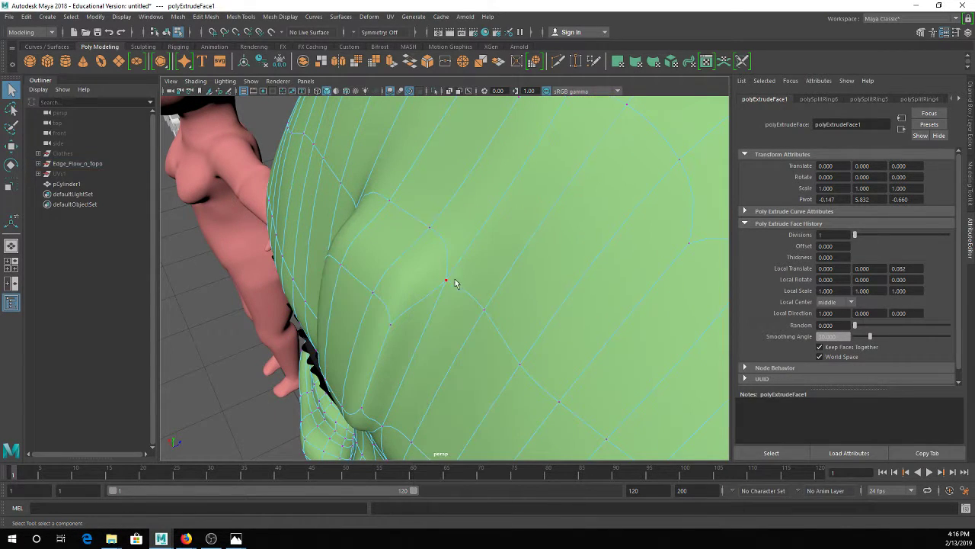
left_click(450, 279)
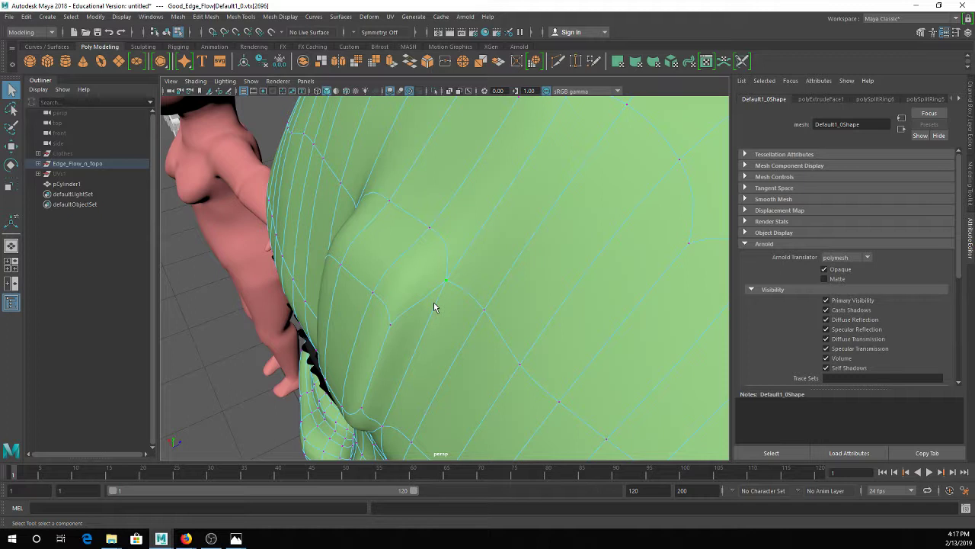
left_click_drag(457, 289, 502, 261, "alt")
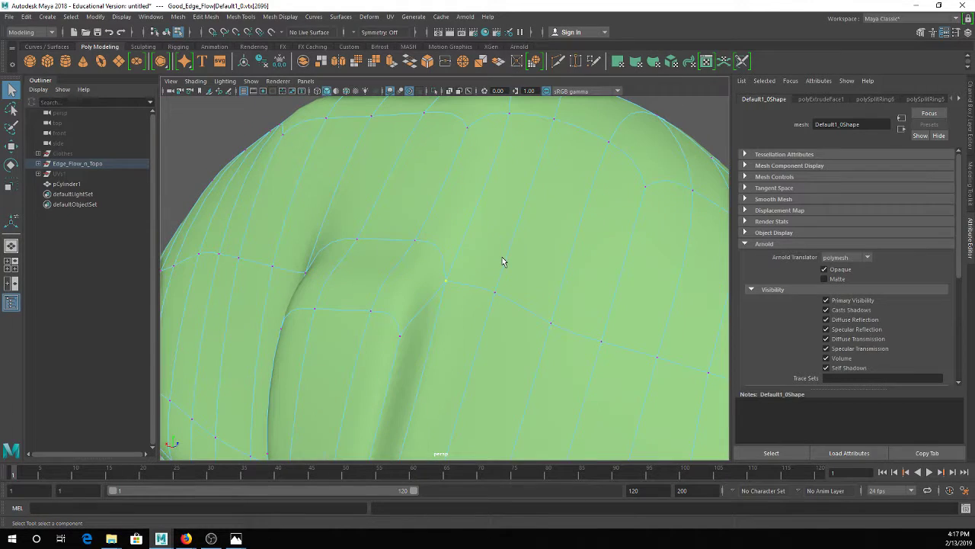
scroll(498, 260, "down", 3)
left_click(651, 157)
left_click_drag(468, 301, 432, 312, "alt")
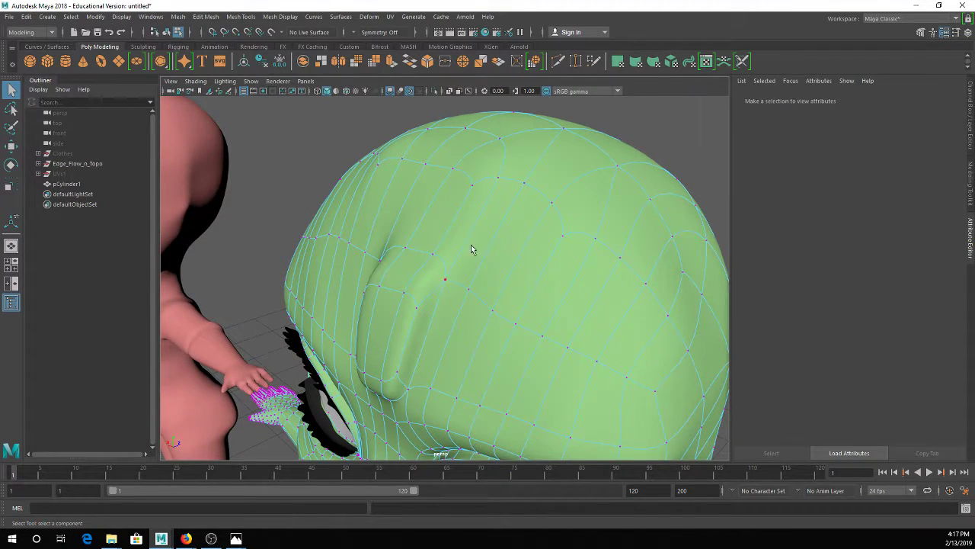
Insert an edge loop across the head just above the extruded block and show the mesh in smooth preview
left_click(241, 16)
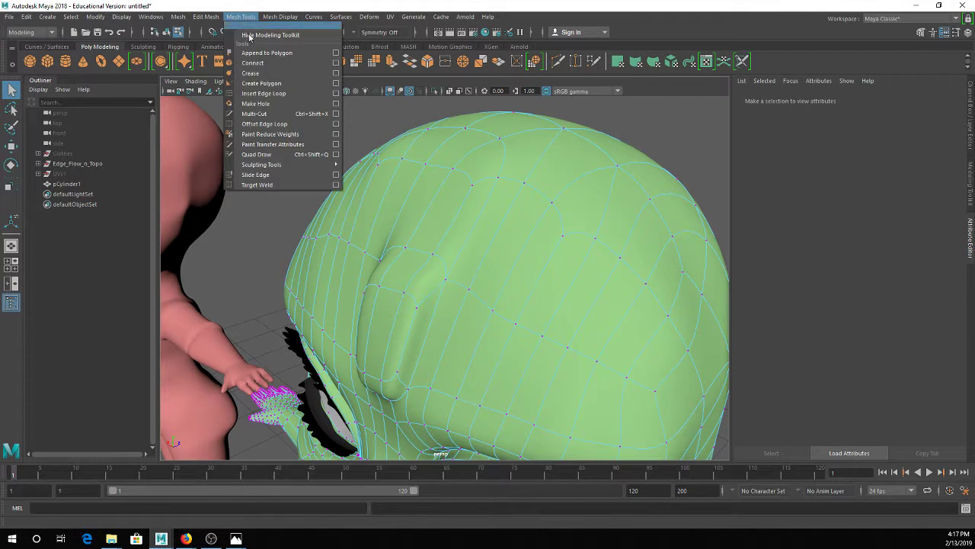
left_click(259, 93)
key("1")
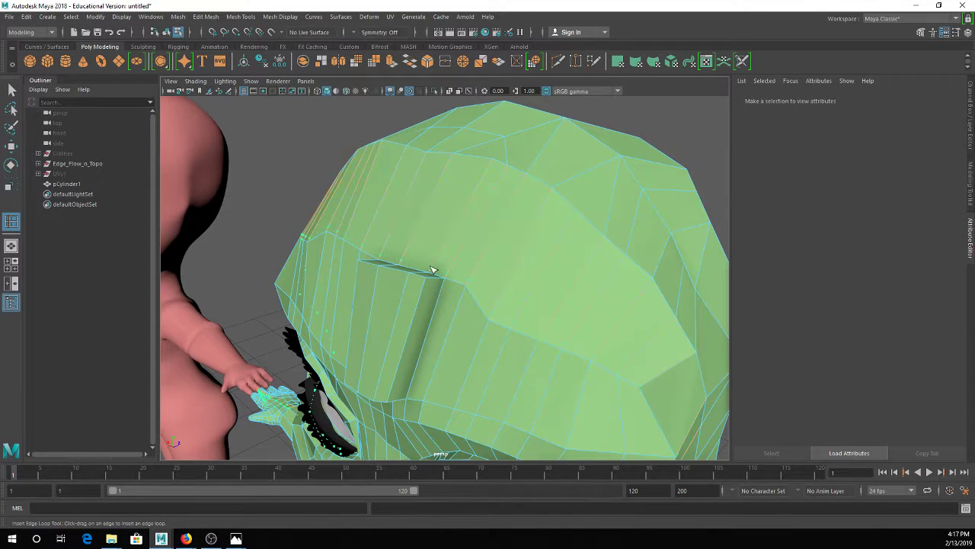
left_click(430, 272)
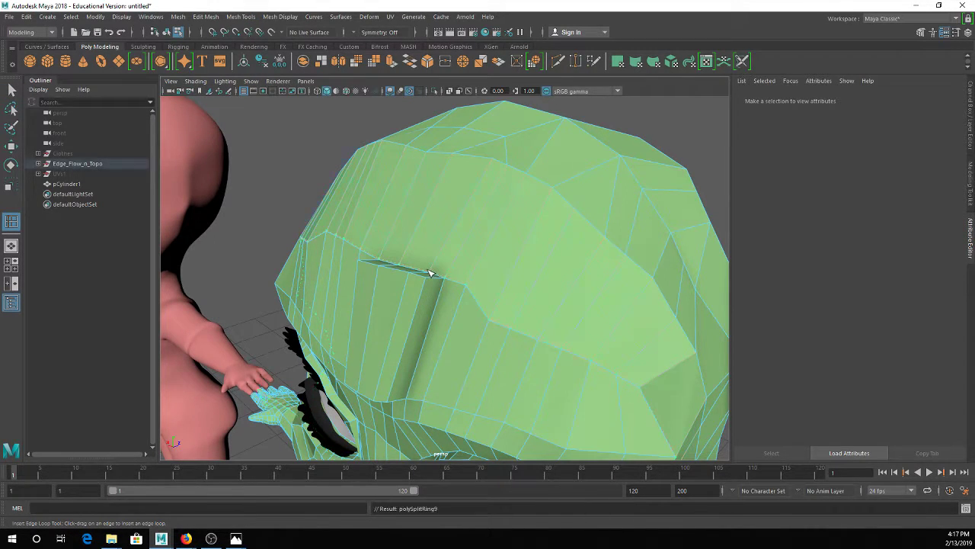
scroll(442, 272, "up", 5)
key("3")
scroll(479, 265, "down", 5)
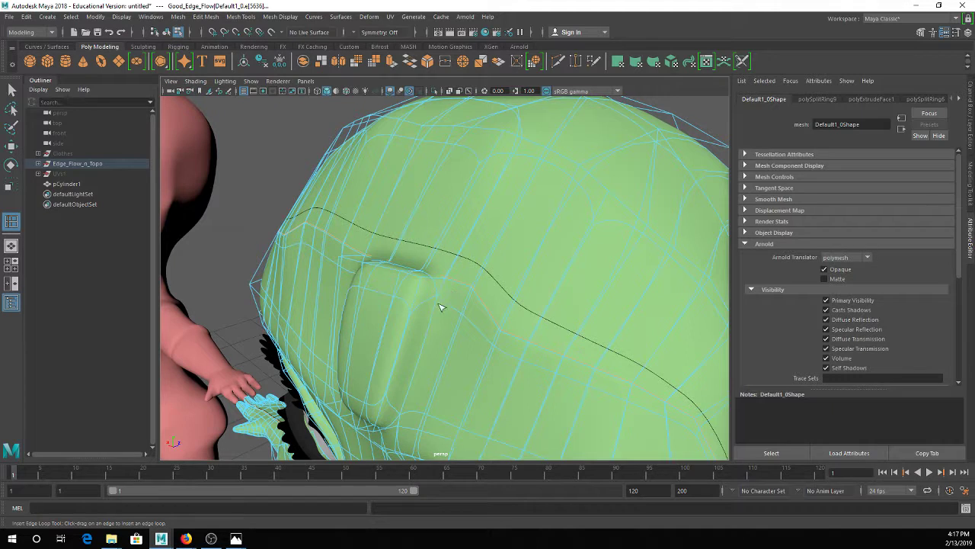
Extrude adjoining faces above the new edge loop with a local Z translate of 0.087 and turn smooth preview back on
key("q")
right_click(466, 263)
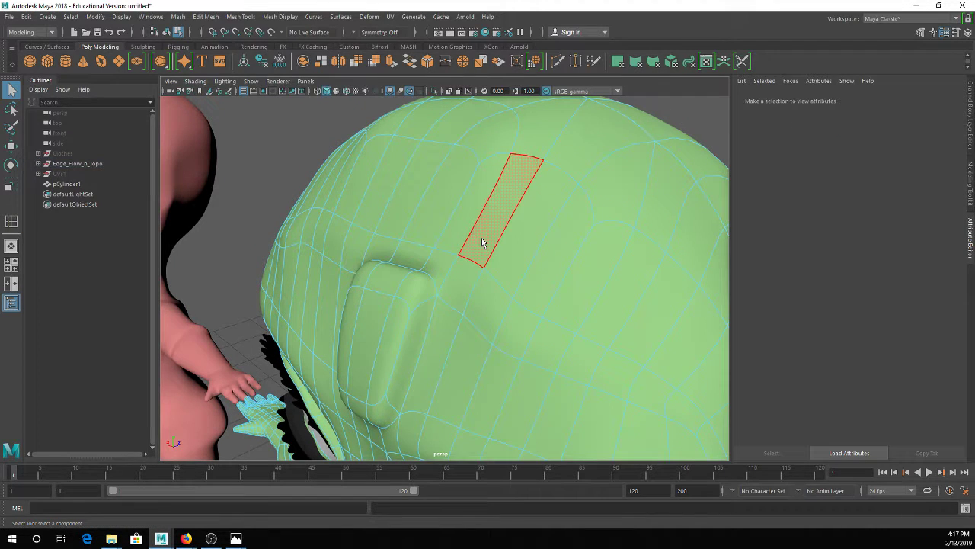
key("1")
left_click(478, 259)
left_click(515, 287, "shift")
left_click(393, 61)
left_click_drag(554, 240, 548, 230)
key("3")
Select the two separate corner vertices between the smoothed forehead blocks to compare how their edges meet
right_click_drag(466, 251, 664, 215)
key("3")
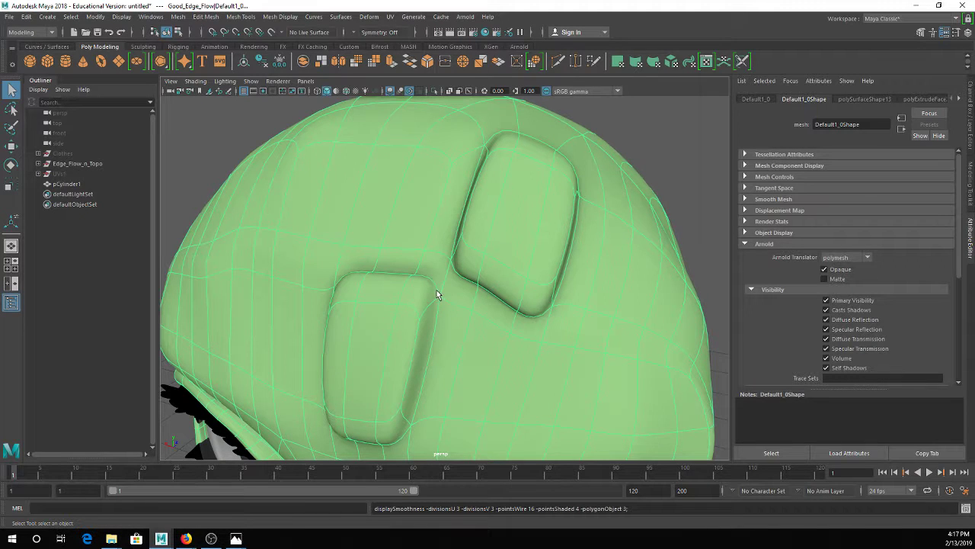
right_click_drag(446, 246, 407, 246)
scroll(453, 264, "up", 3)
left_click_drag(461, 268, 477, 275, "alt")
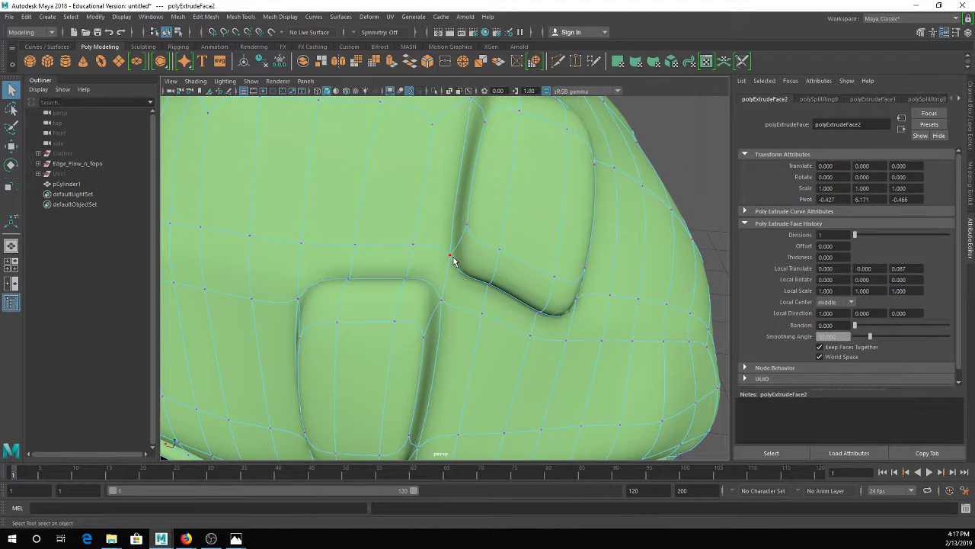
left_click(455, 259)
left_click(442, 305, "shift")
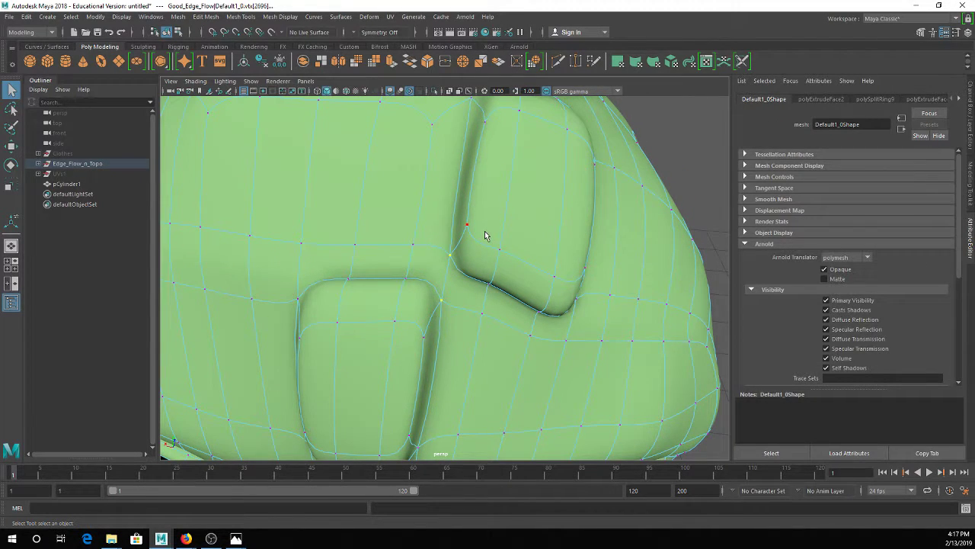
Insert edge loops in the narrow gap between the two forehead blocks' neighbouring corners and turn smooth preview back on
left_click(240, 17)
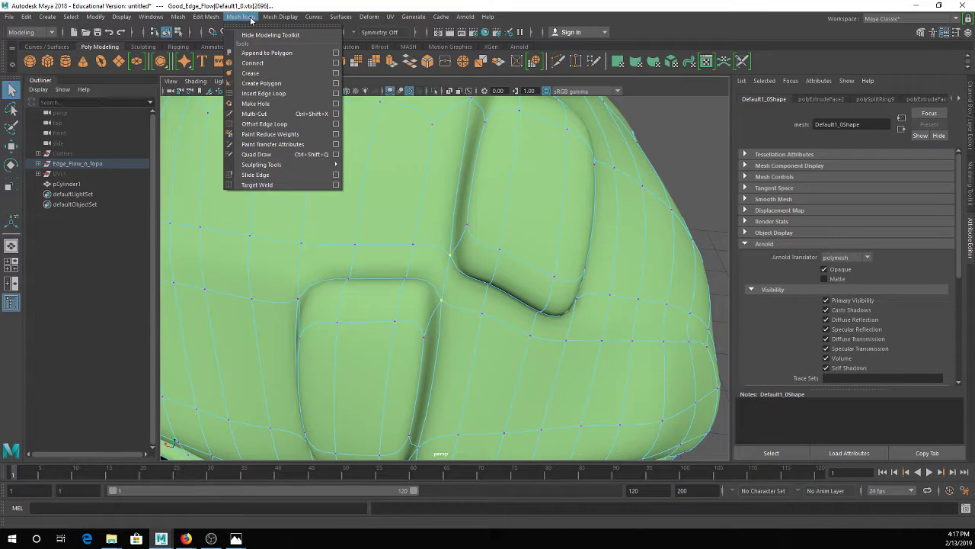
left_click(266, 93)
key("space")
left_click(564, 295)
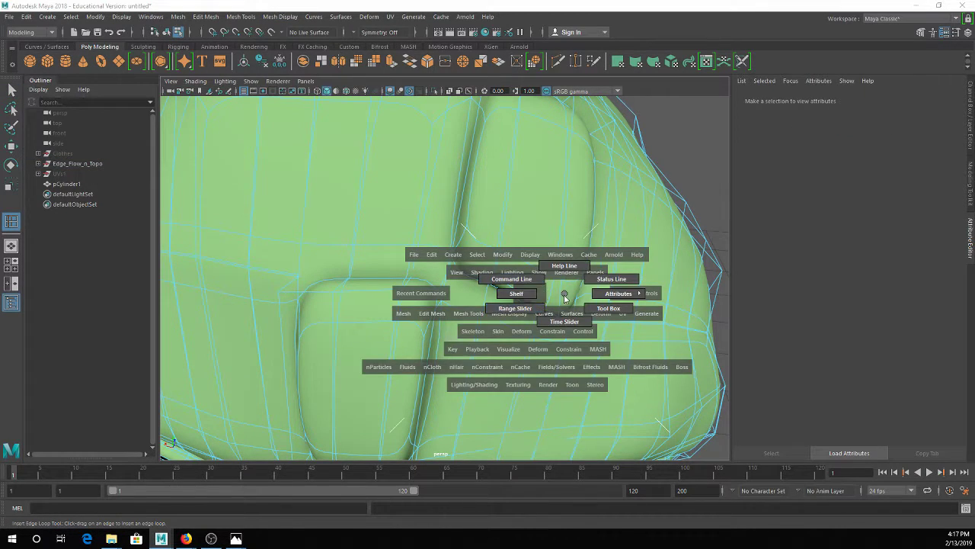
left_click(241, 17)
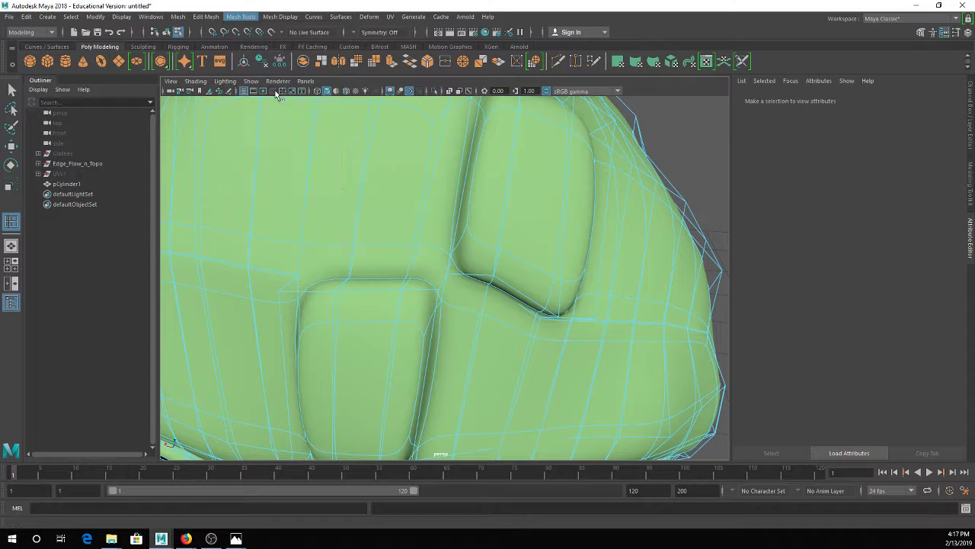
left_click(266, 92)
scroll(409, 224, "up", 10)
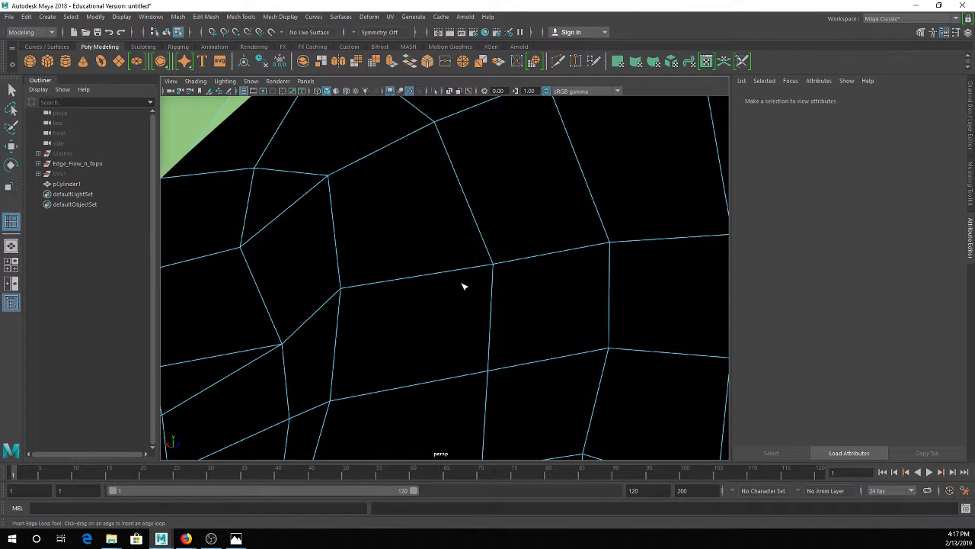
scroll(462, 286, "down", 5)
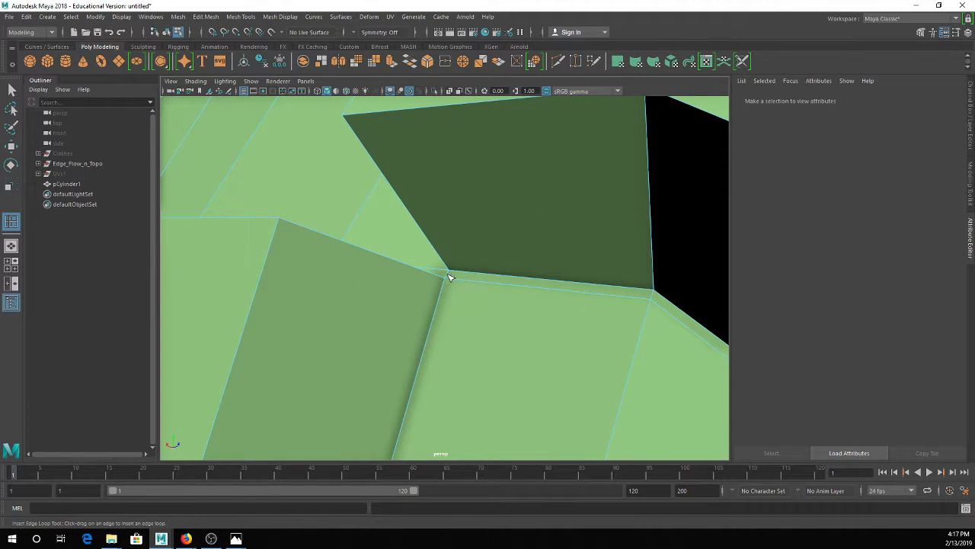
left_click(450, 279)
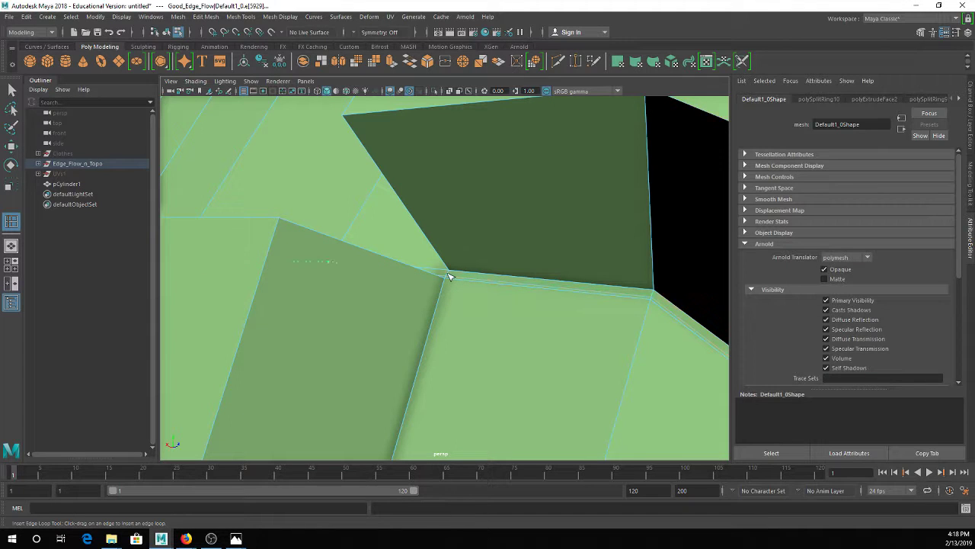
key("3")
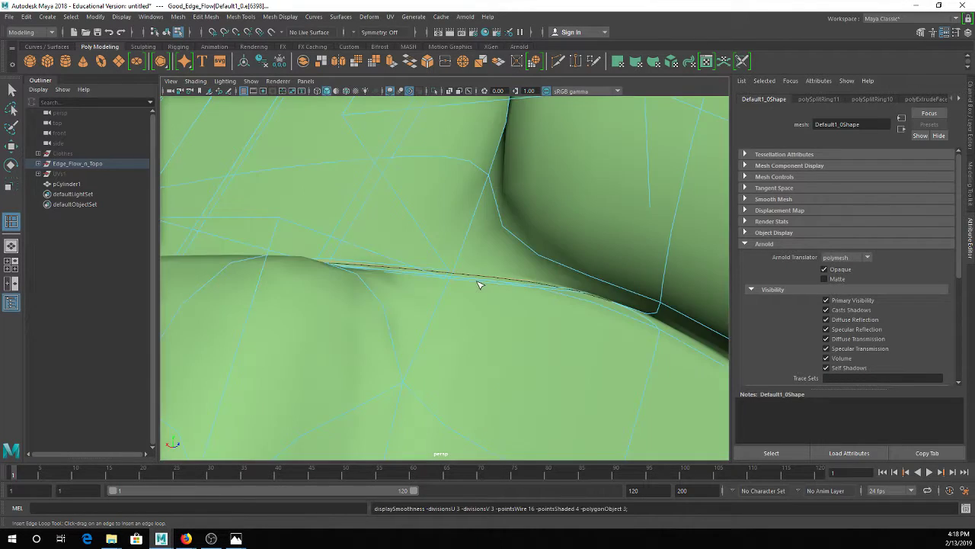
Insert more edge loops beside the borders of both forehead blocks to sharpen them, and return to object mode with nothing selected
scroll(544, 272, "down", 5)
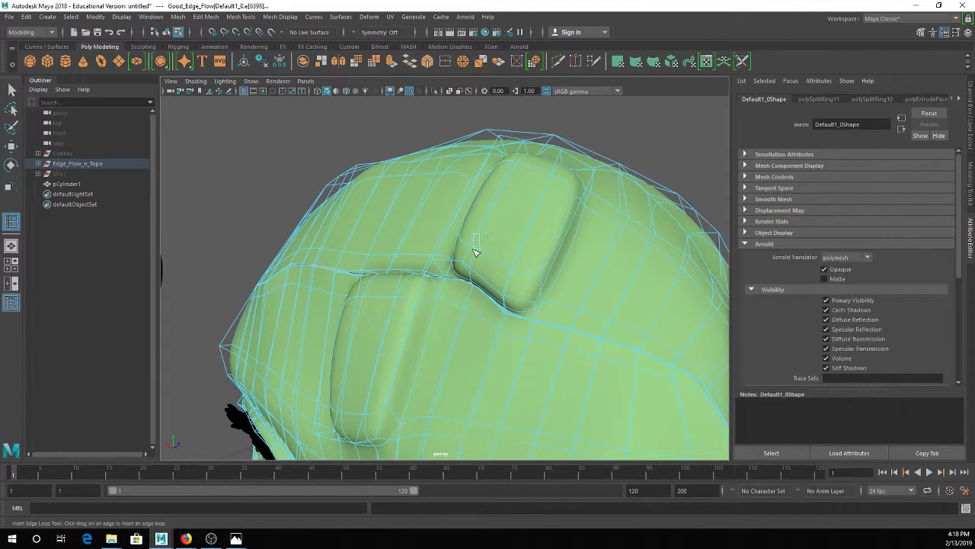
left_click(470, 257)
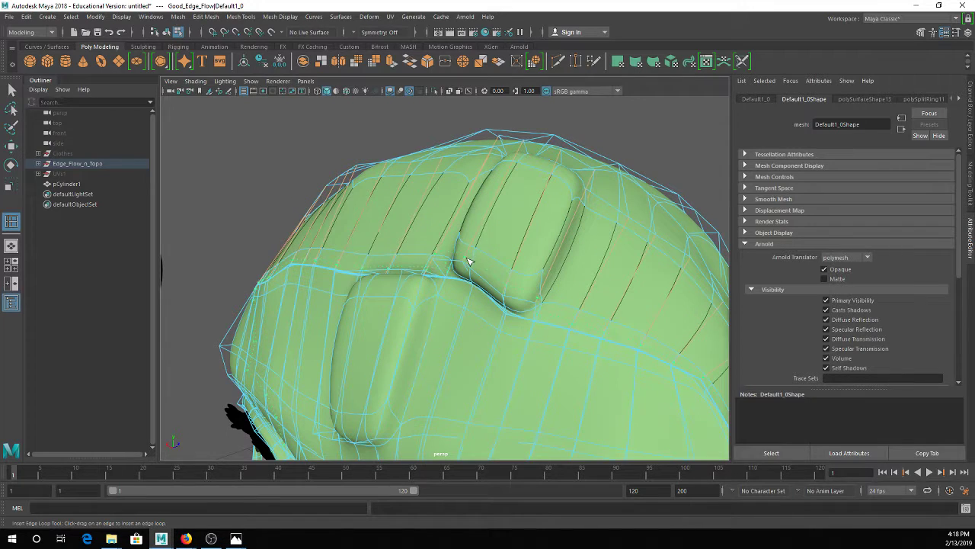
left_click(428, 279)
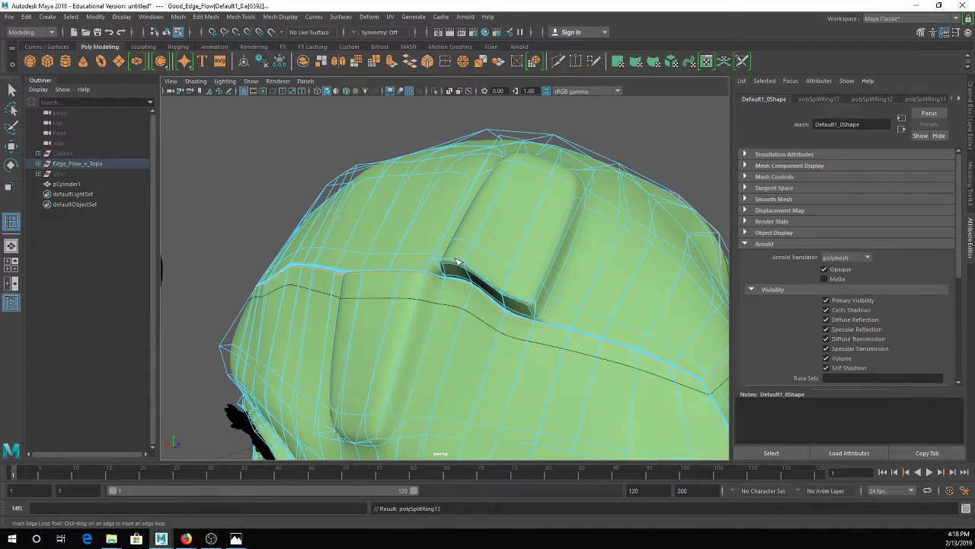
left_click(421, 273)
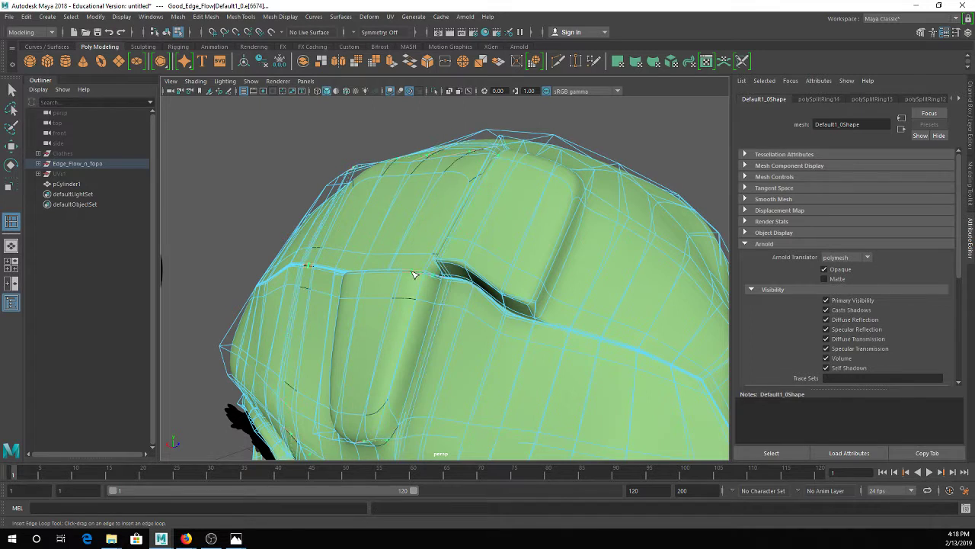
key("q")
right_click_drag(467, 245, 528, 210)
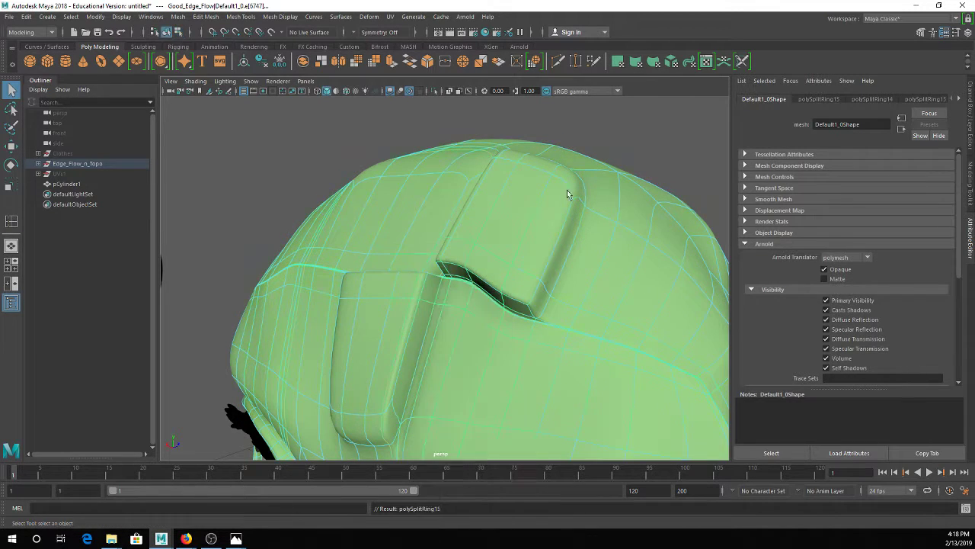
left_click(563, 222)
Review the sharpened forehead blocks on the whole head and switch the viewport to textured display
left_click_drag(563, 225, 567, 275, "alt")
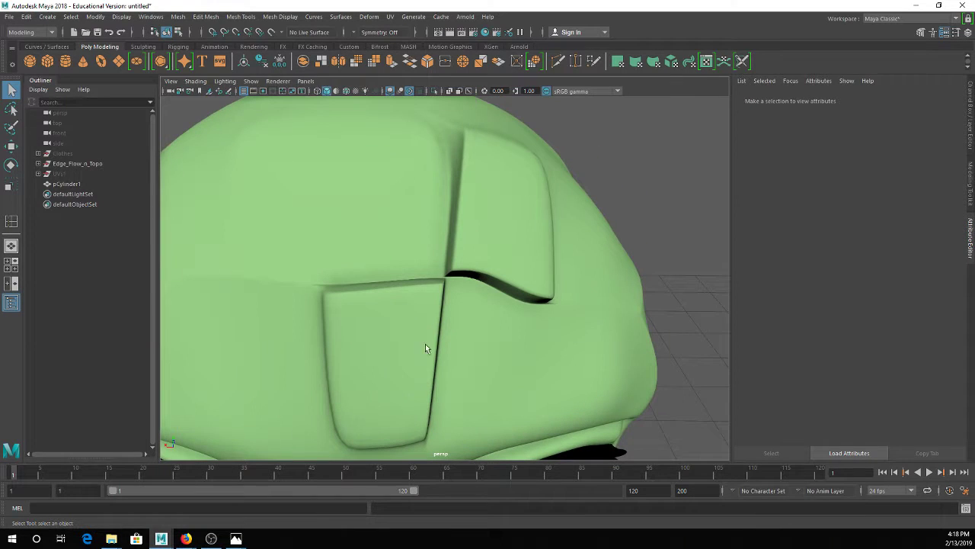
scroll(494, 288, "down", 6)
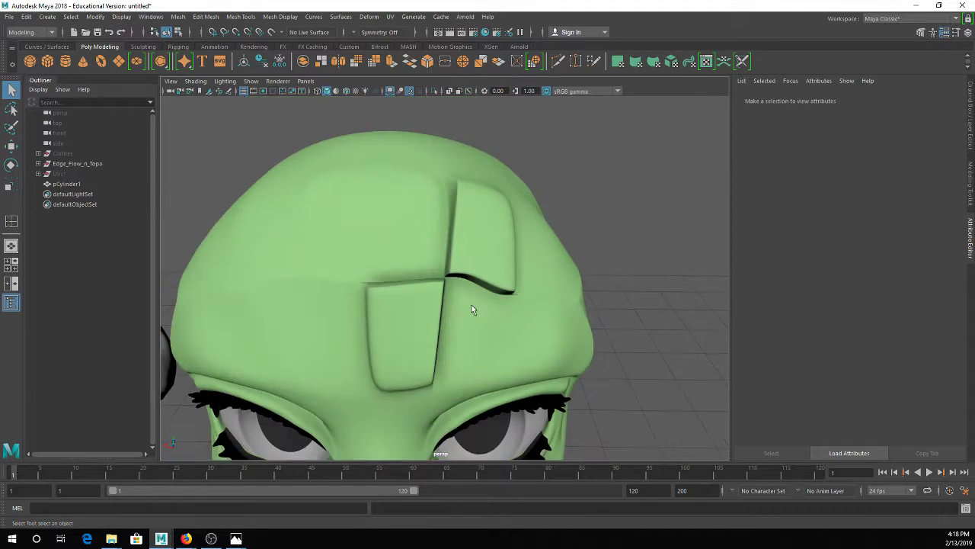
left_click_drag(472, 309, 522, 265, "alt")
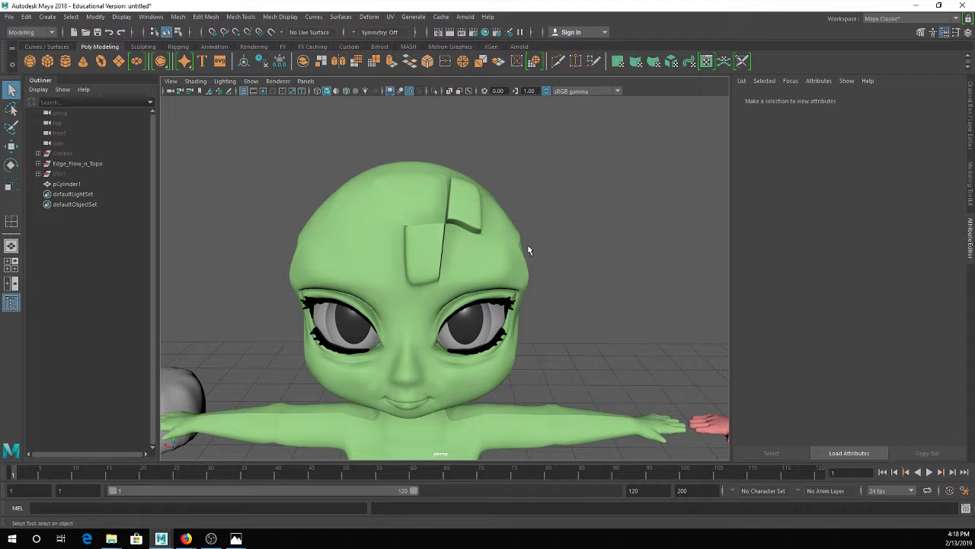
key("6")
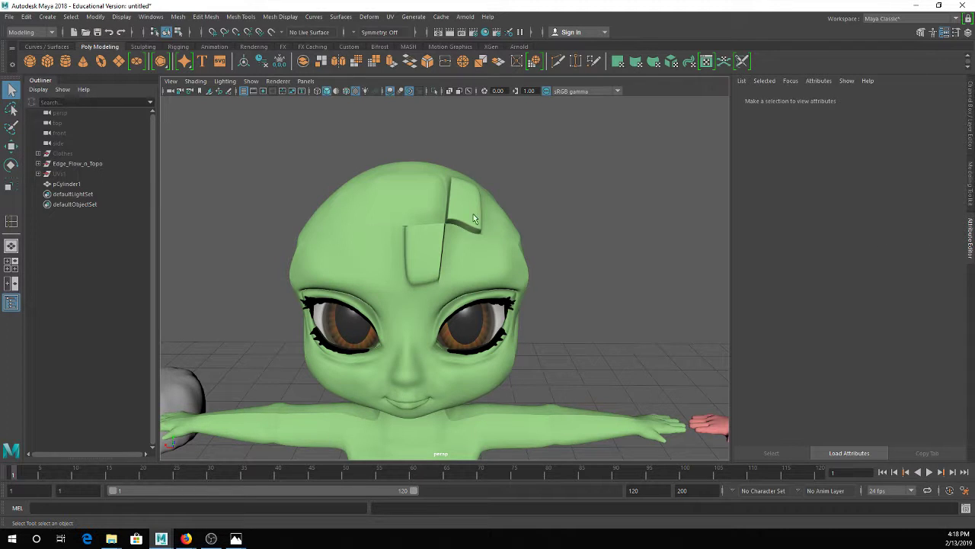
Examine the green character's edge flow across the face, arms and torso with its wireframe selected
left_click(378, 304)
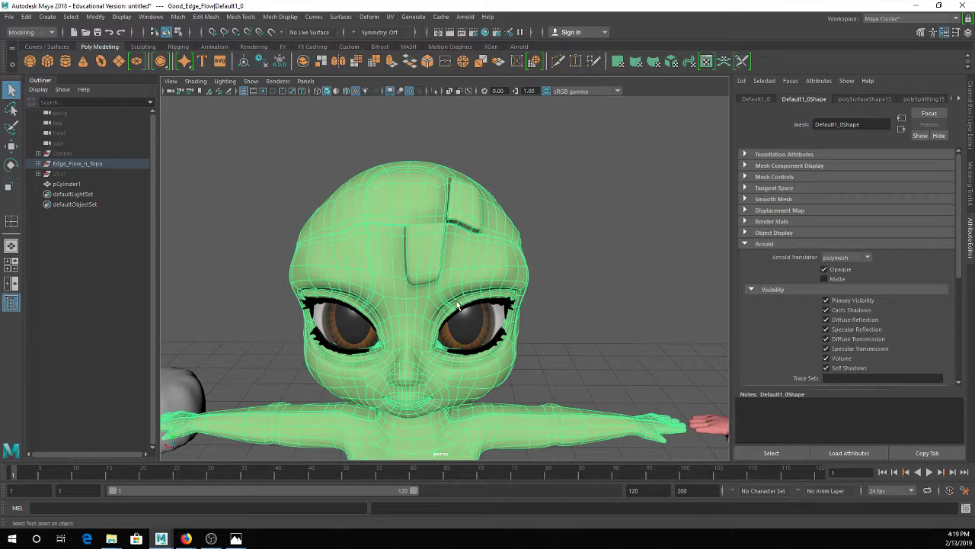
middle_click_drag(495, 315, 513, 188, "alt")
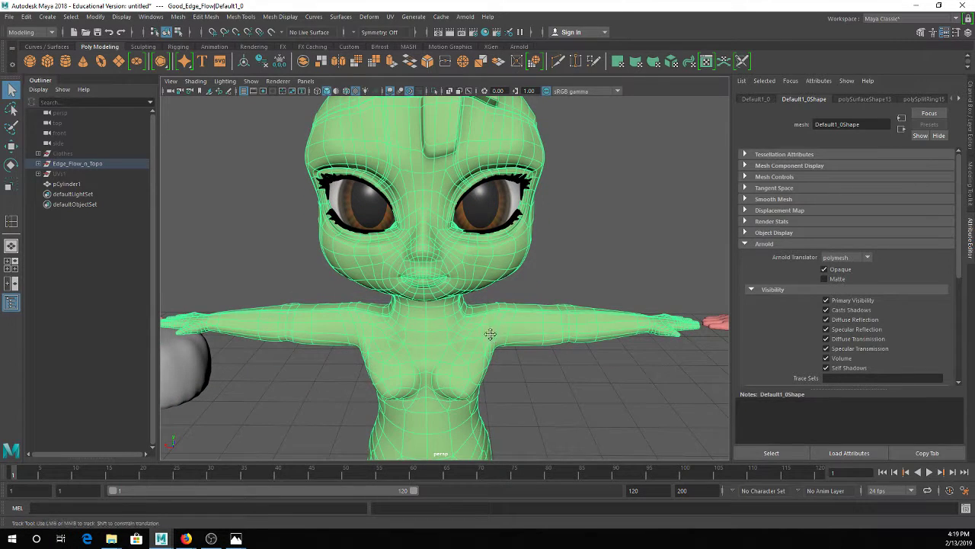
middle_click_drag(491, 337, 488, 307, "alt")
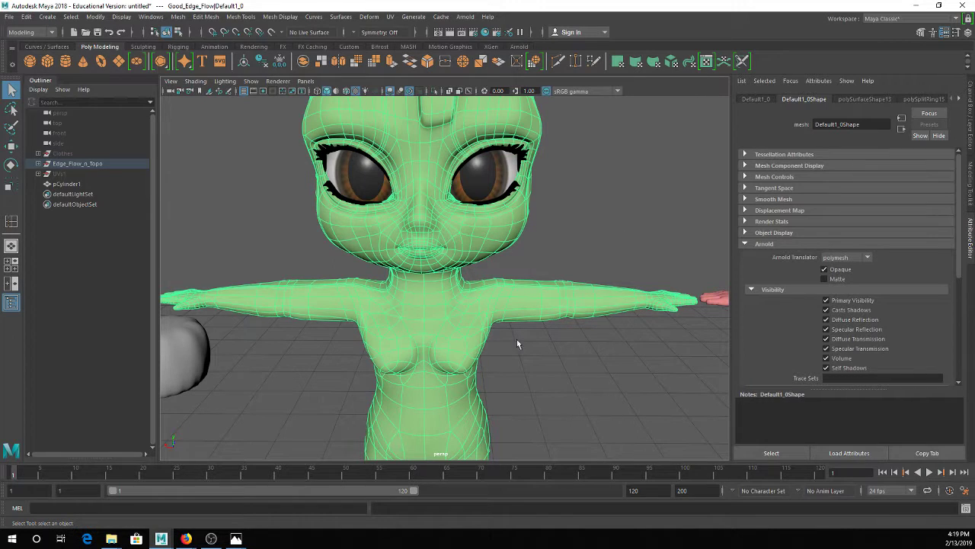
left_click_drag(523, 366, 488, 289, "alt")
middle_click_drag(449, 312, 417, 220, "alt")
scroll(466, 230, "down", 3)
left_click(544, 304)
middle_click_drag(511, 193, 524, 358, "alt")
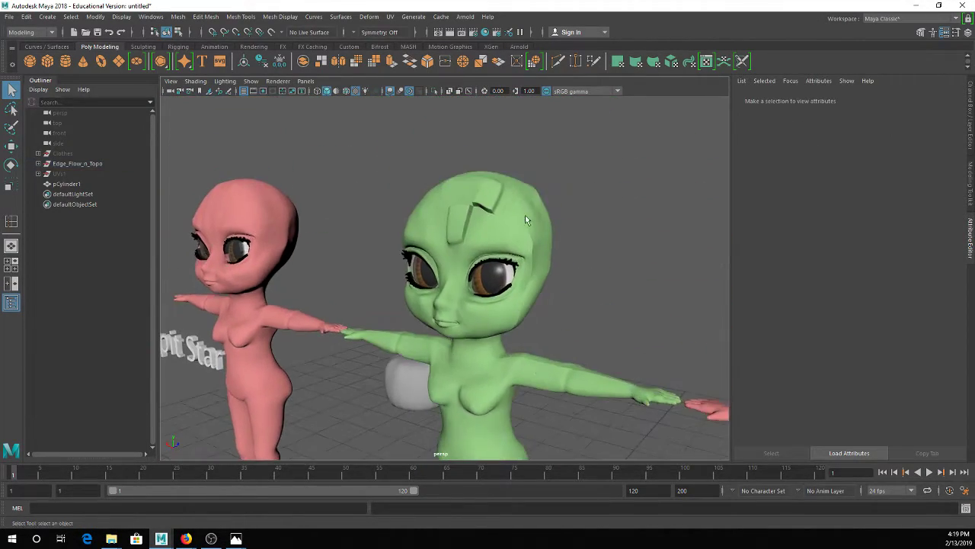
left_click(525, 234)
scroll(587, 249, "up", 3)
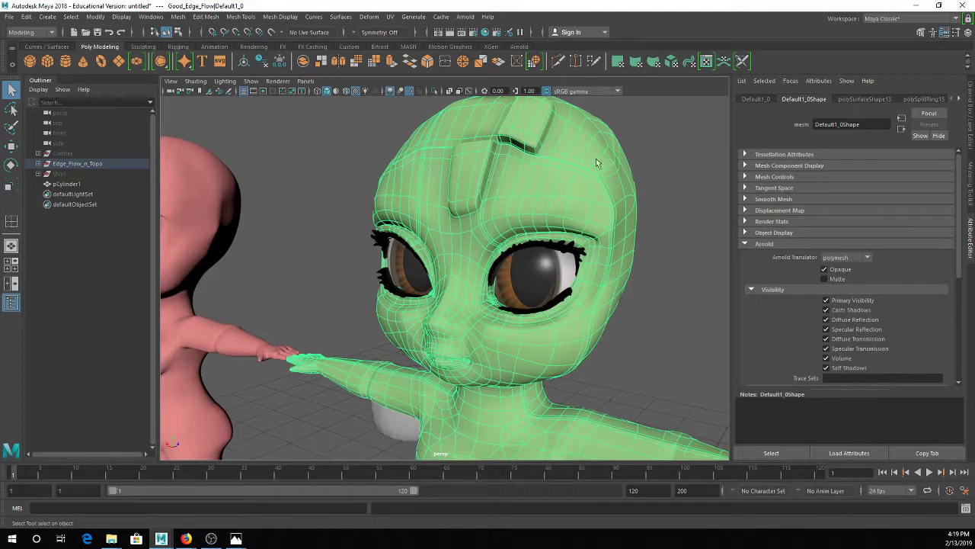
Select the clear outer surfaces covering the green character's eyes and hide them
left_click(548, 273)
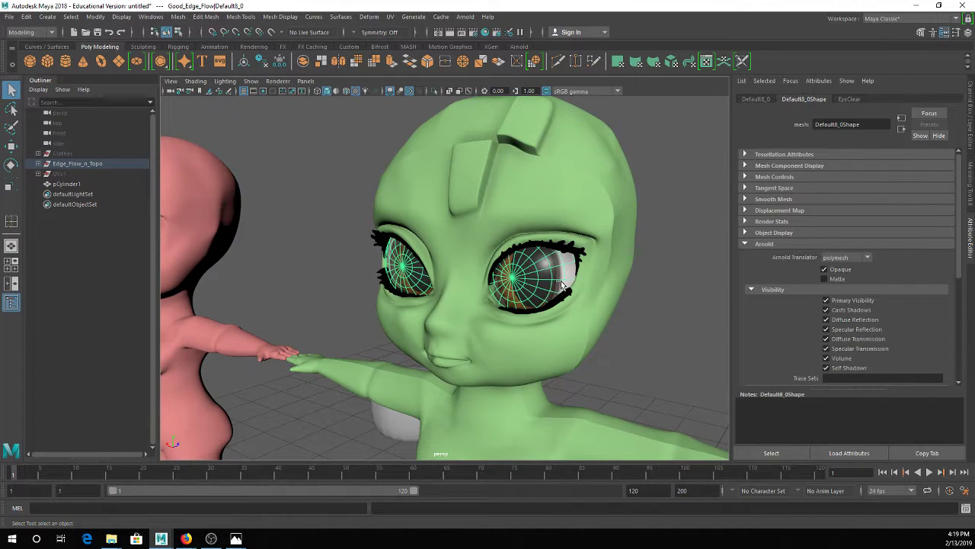
left_click(564, 276)
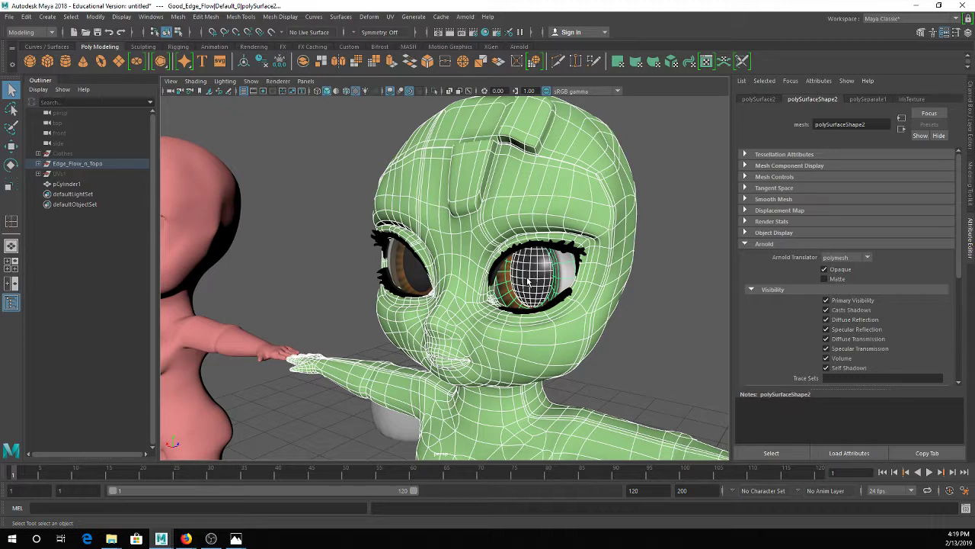
left_click(562, 273)
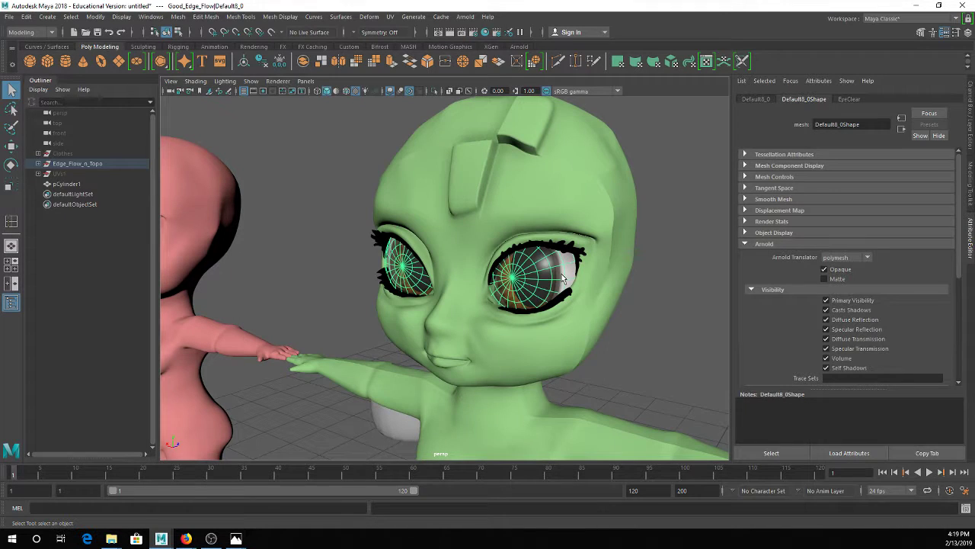
key("ctrl+h")
Isolate the eyeball mesh and show its UV layout in the UV Editor, placed beside the eyeball
left_click(557, 286)
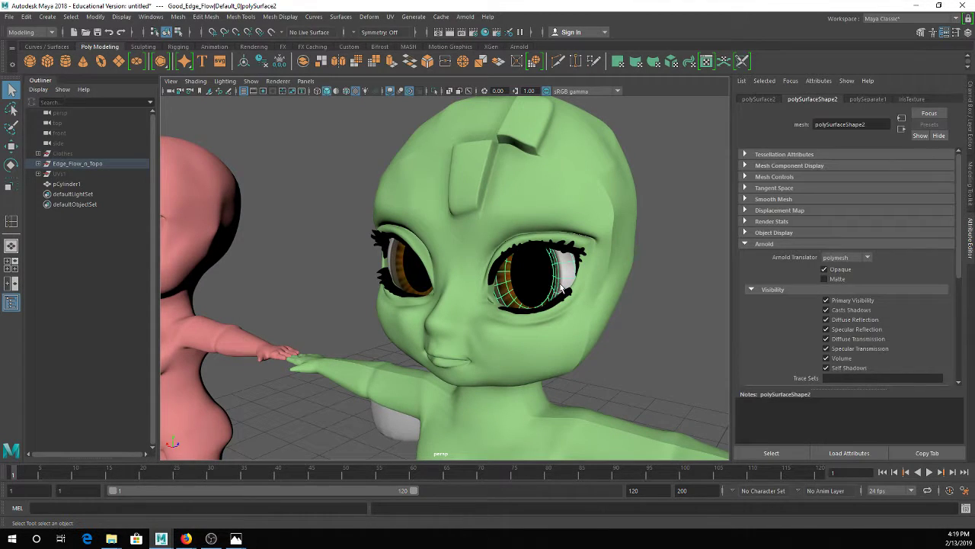
key("ctrl+1")
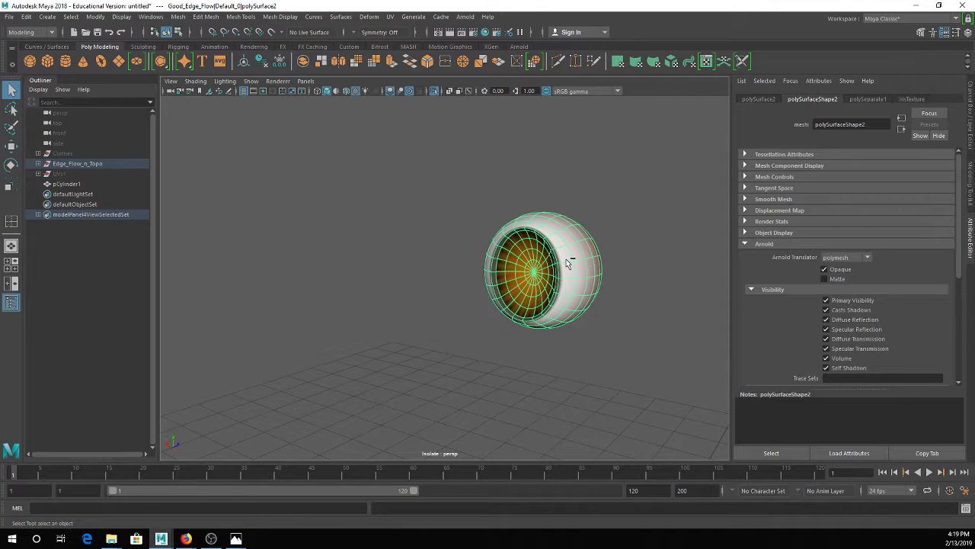
left_click(706, 61)
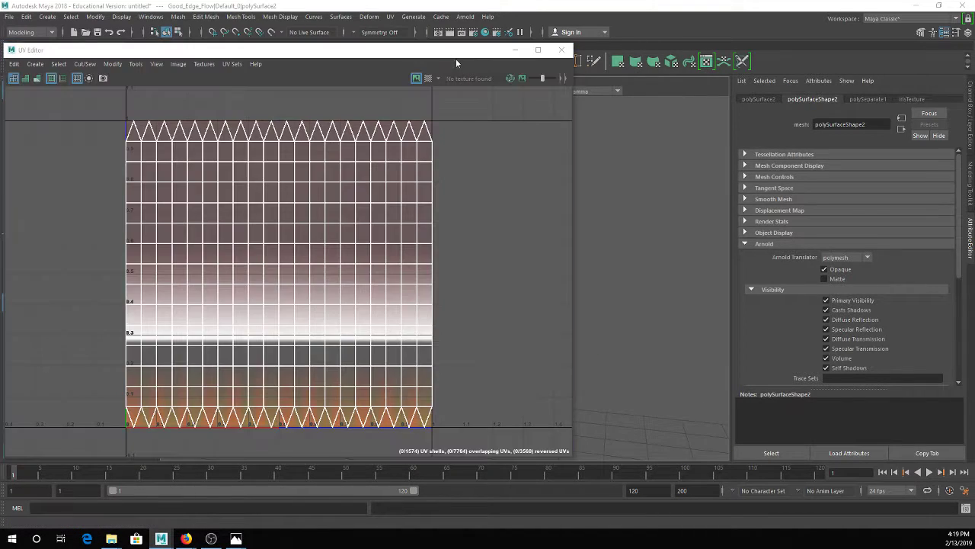
left_click_drag(456, 59, 350, 58)
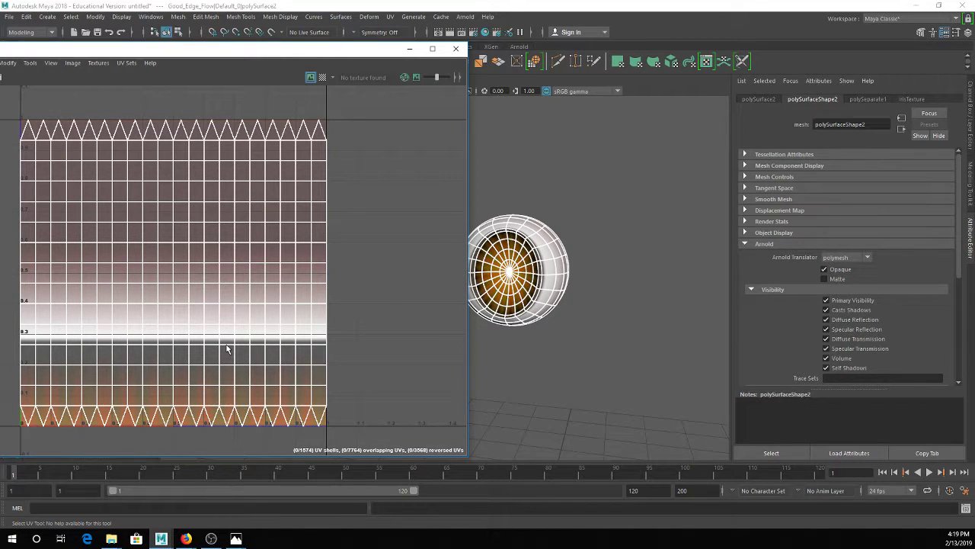
Open the ramp texture behind the iris material's color and compare its color bands with the eyeball from the side and front
left_click(915, 100)
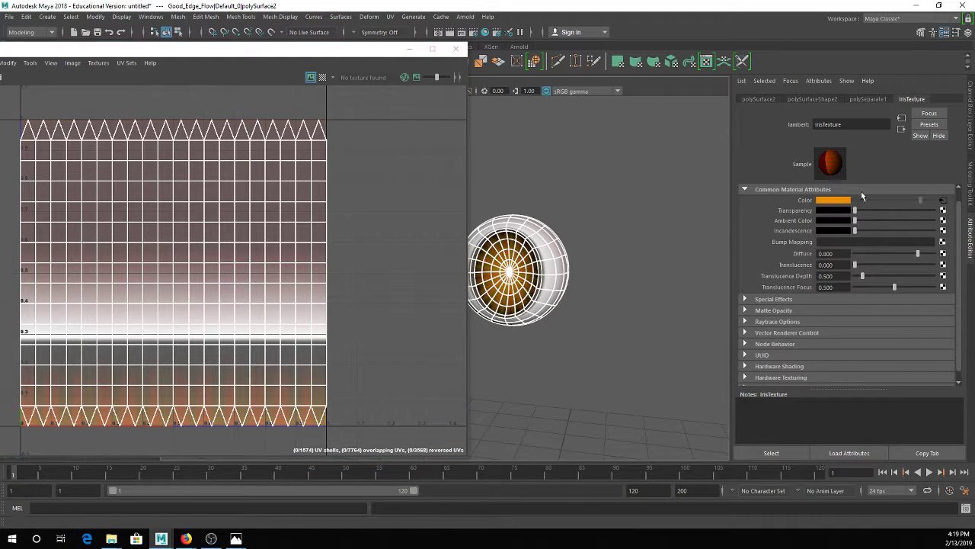
left_click(943, 200)
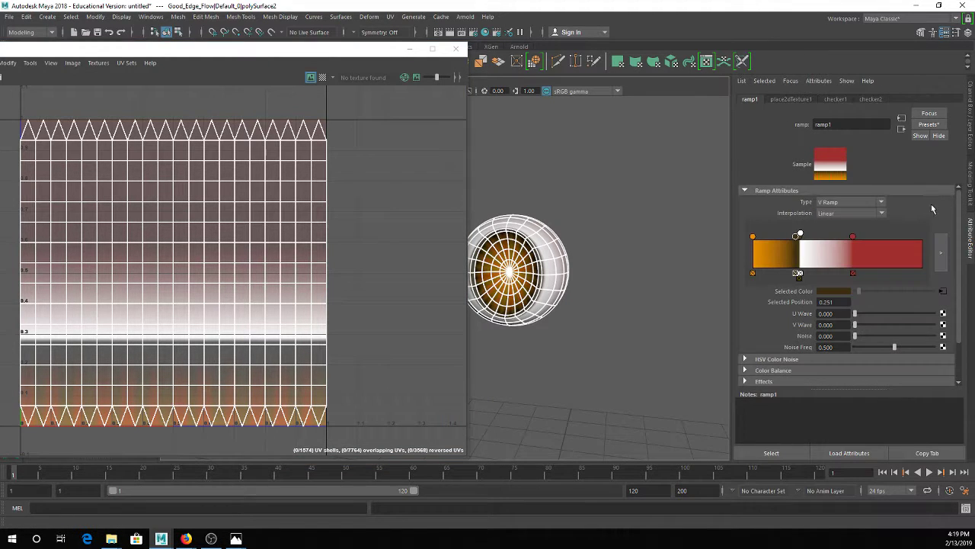
left_click_drag(610, 246, 499, 256, "alt")
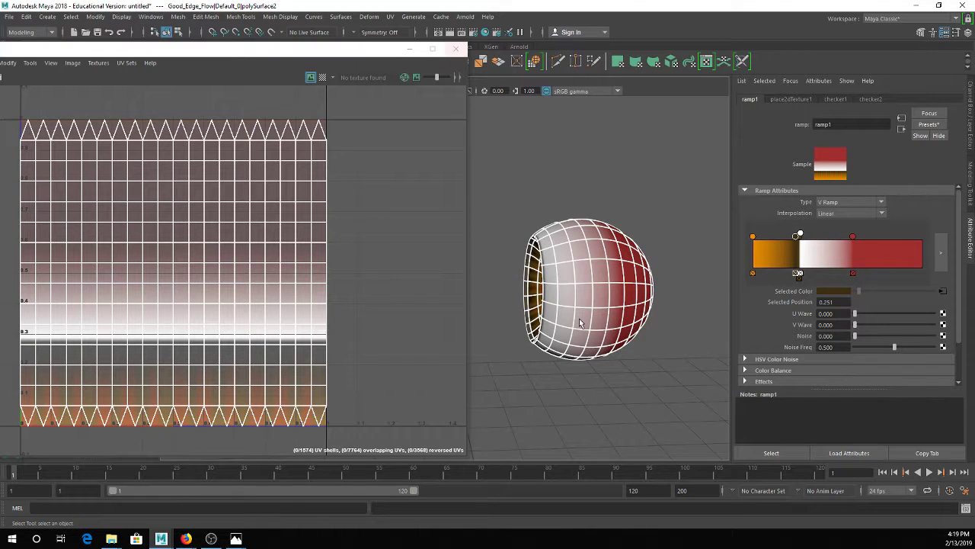
left_click_drag(647, 290, 634, 275, "alt")
left_click_drag(589, 297, 594, 255, "alt")
middle_click_drag(595, 255, 590, 268, "alt")
scroll(590, 267, "up", 3)
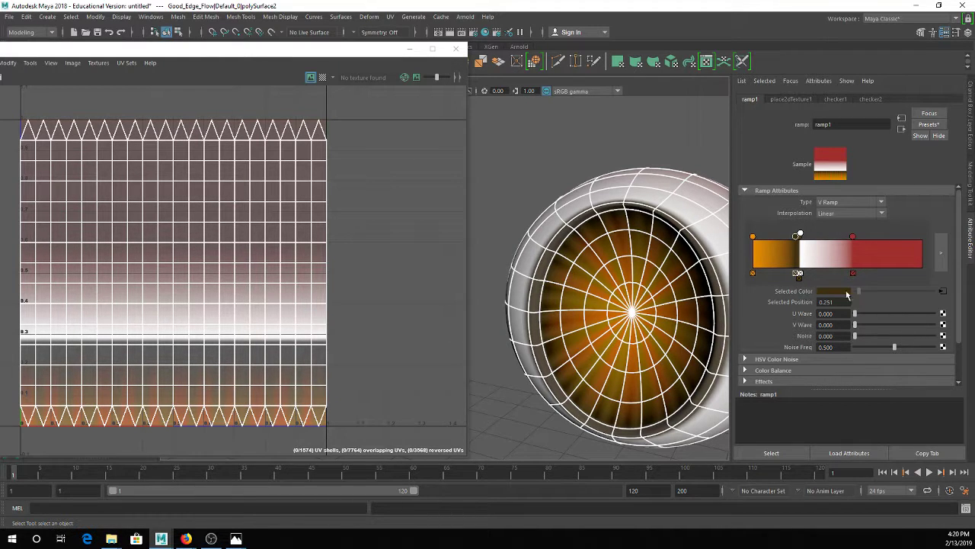
Inspect the checker texture feeding the ramp's selected color, and return to the iris material's color ramp
left_click(943, 293)
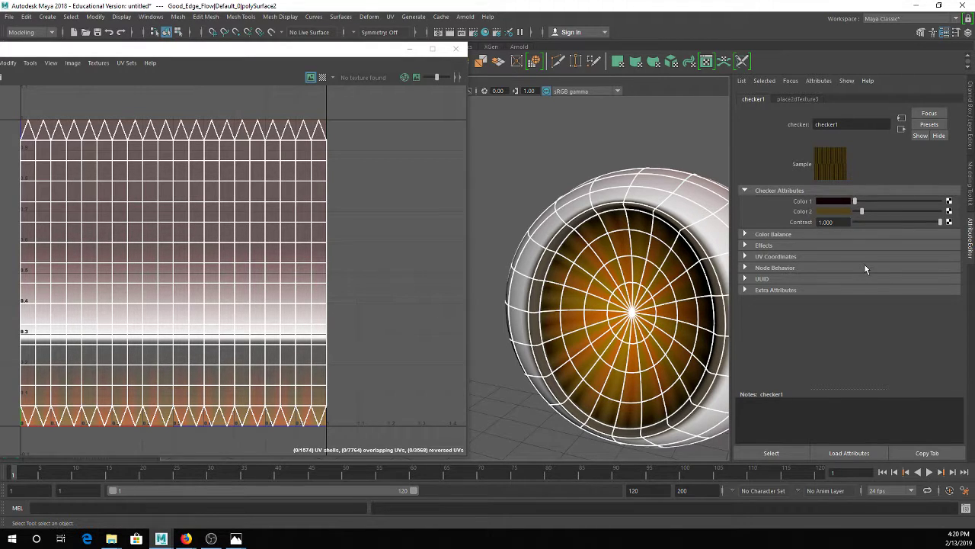
left_click(710, 201)
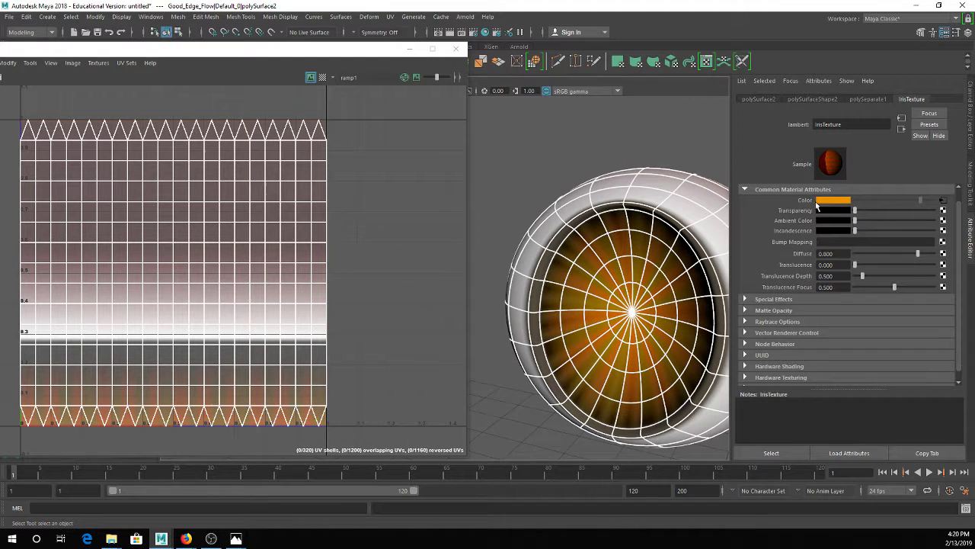
left_click(944, 200)
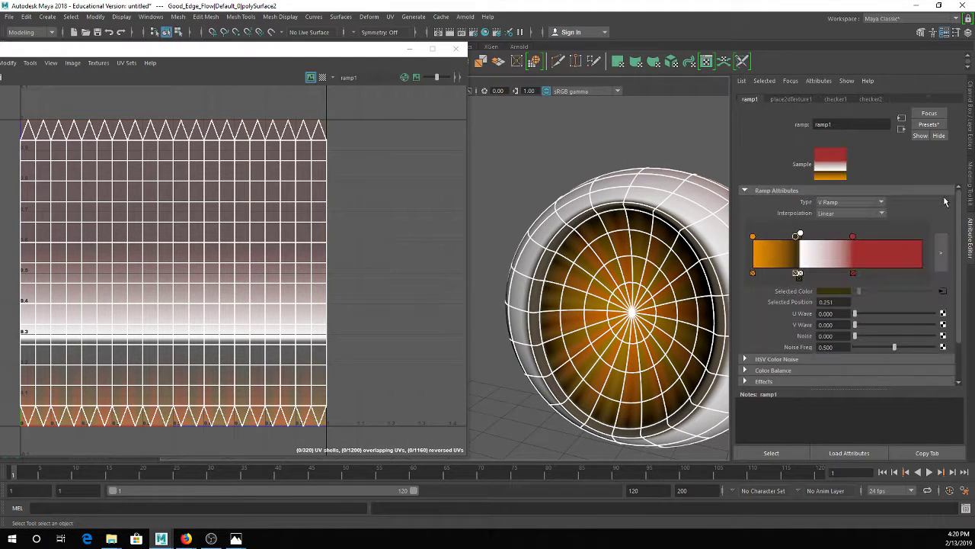
Try a ramp Noise of 0.773 and a Noise Freq of 0.000 on the eyeball, close the UV Editor, and undo the noise changes
left_click_drag(855, 335, 916, 335)
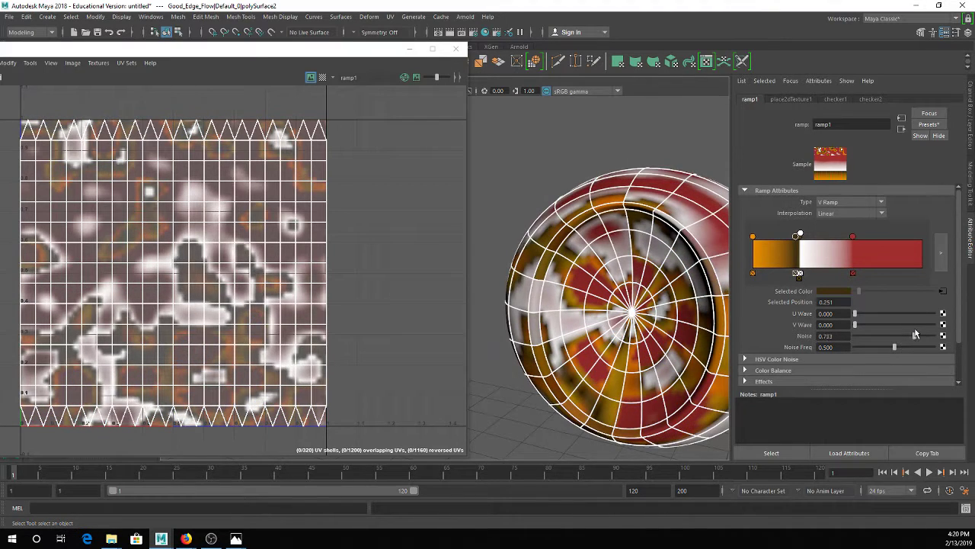
left_click(456, 49)
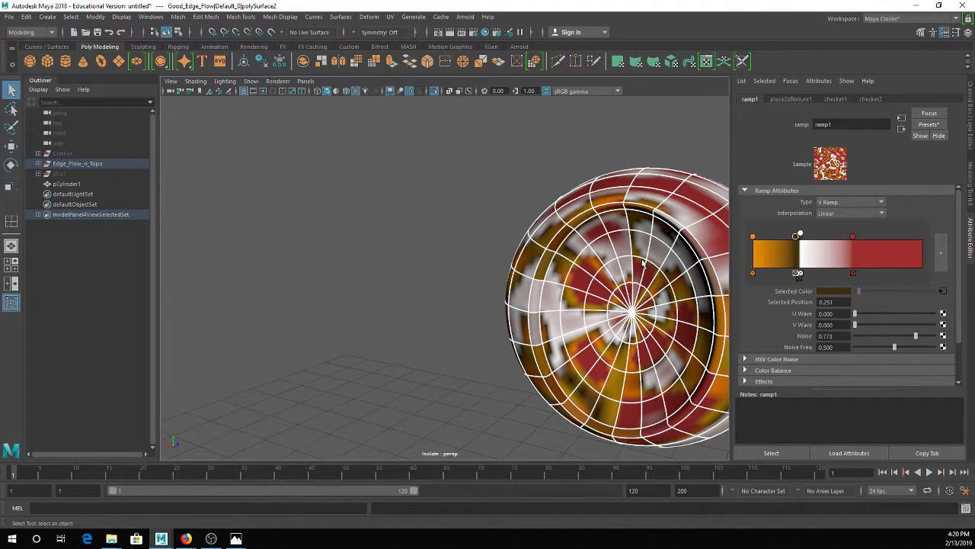
key("f")
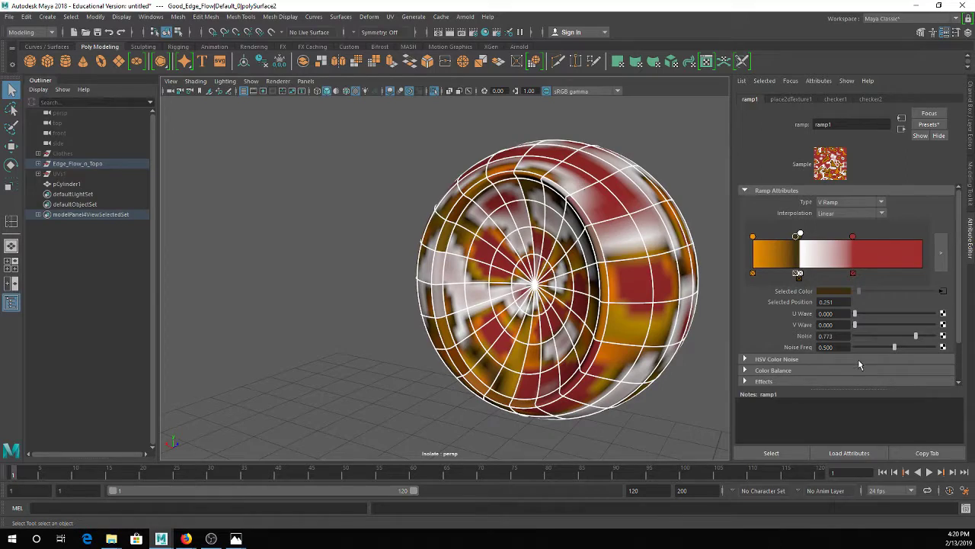
left_click_drag(888, 347, 769, 358)
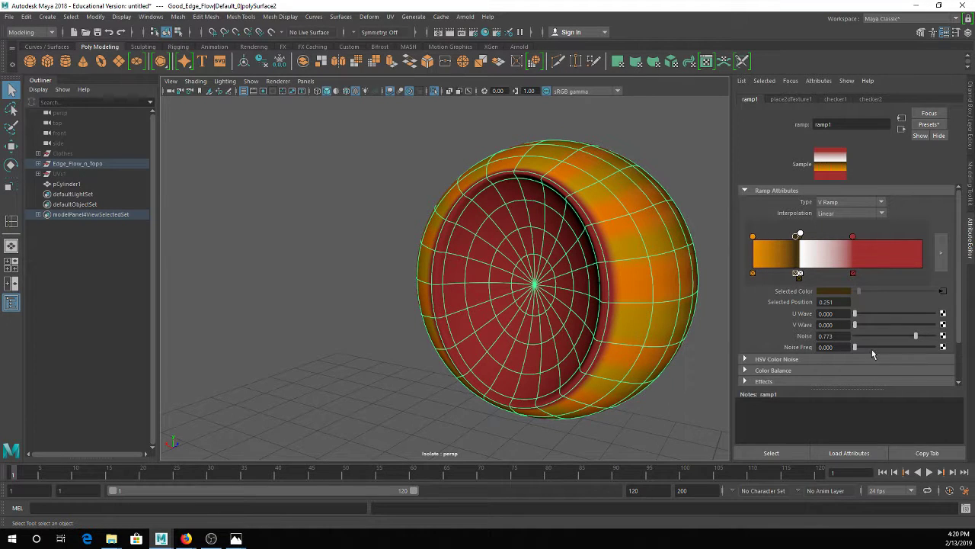
key("ctrl+z")
key("ctrl+z")
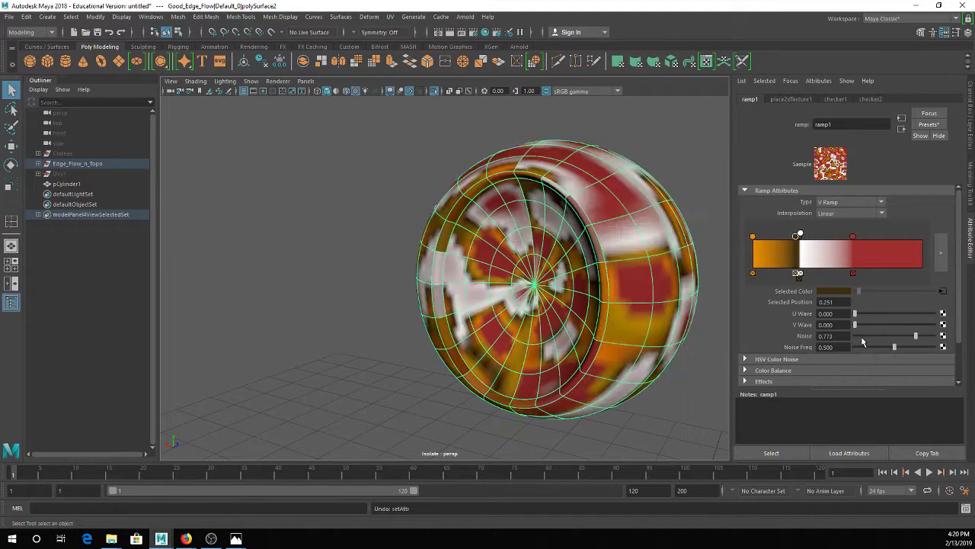
left_click(411, 160)
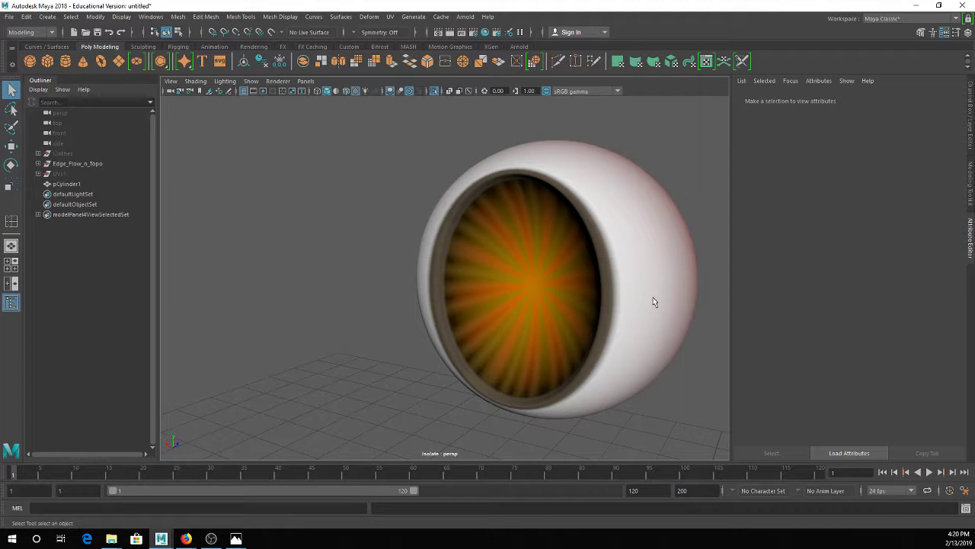
Exit the eyeball's isolation to show the whole green character, and start a new scene without saving
key("ctrl+1")
scroll(583, 222, "down", 10)
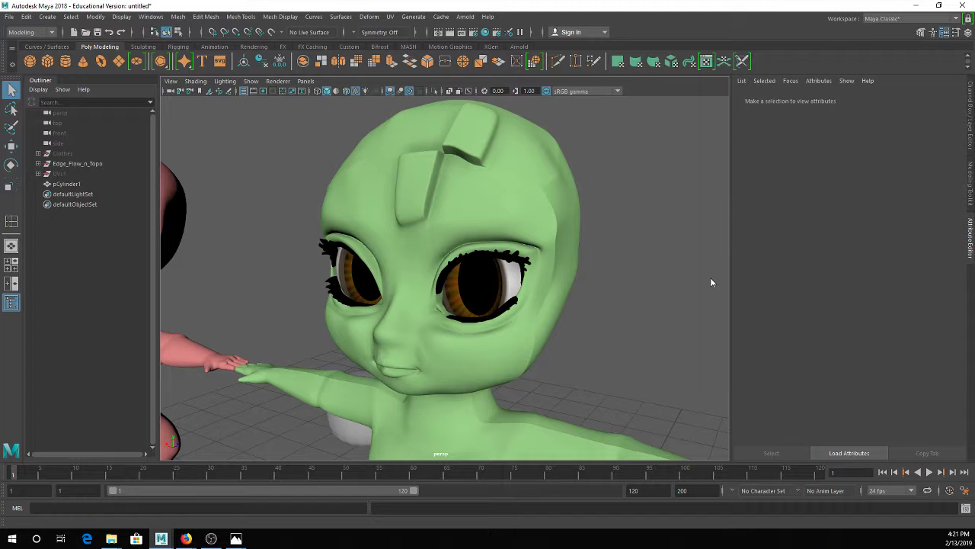
key("ctrl+n")
left_click(485, 271)
Switch to File Explorer, browse to __Teaching > inClassModelling > sourceimages, and show its contents as large icons
mouse_move(111, 539)
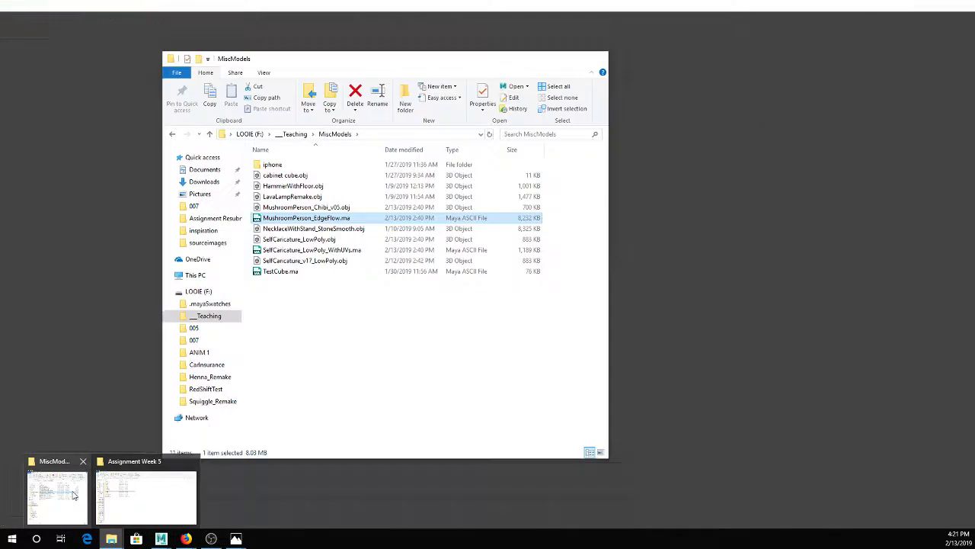
left_click(57, 497)
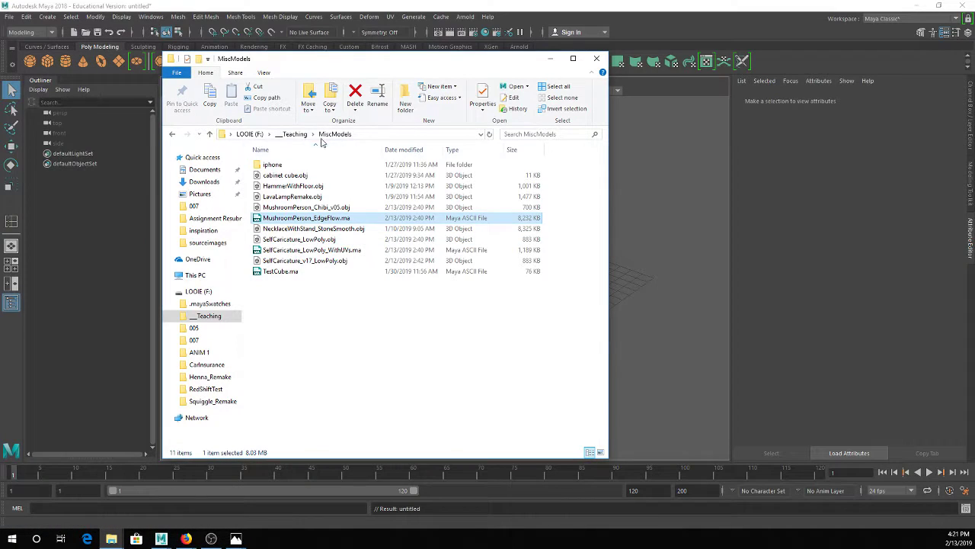
left_click(294, 134)
double_click(285, 176)
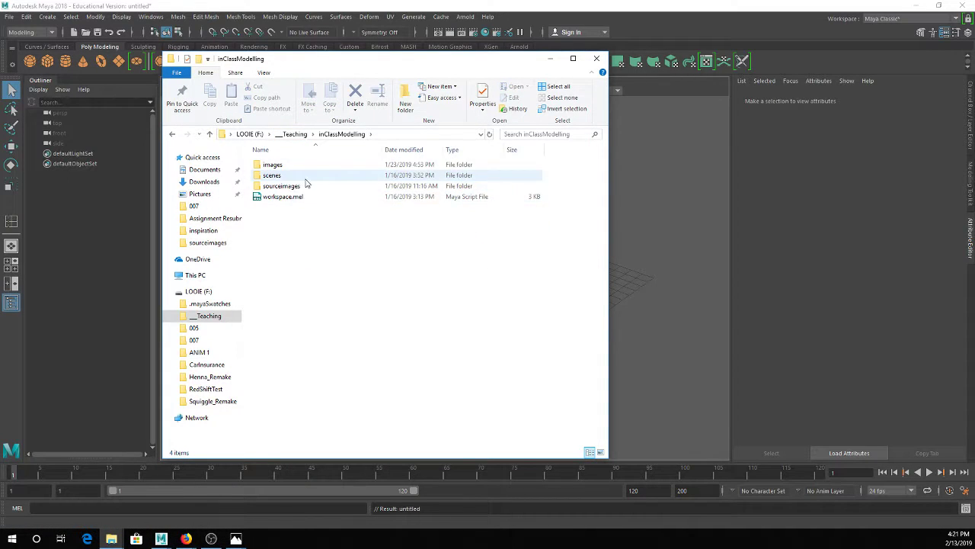
double_click(284, 187)
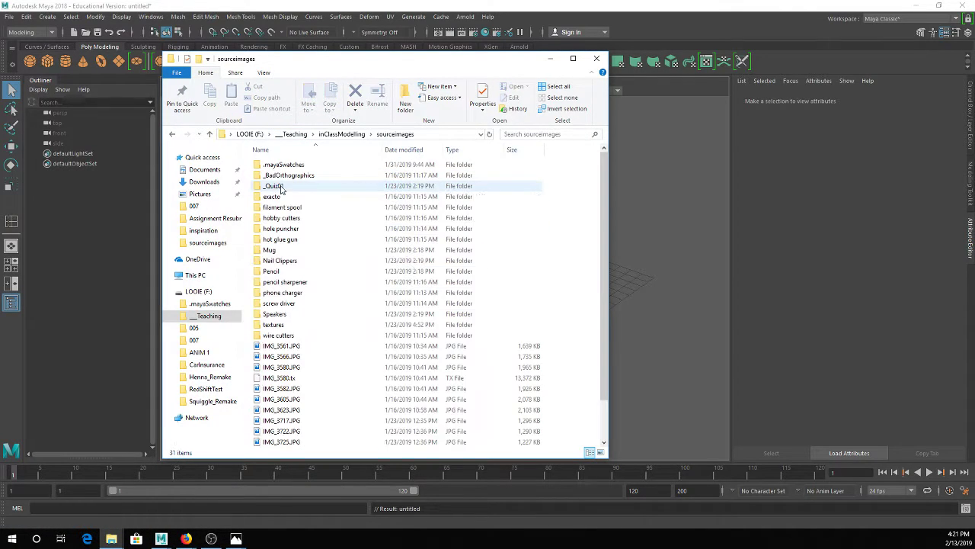
left_click(265, 72)
left_click(330, 88)
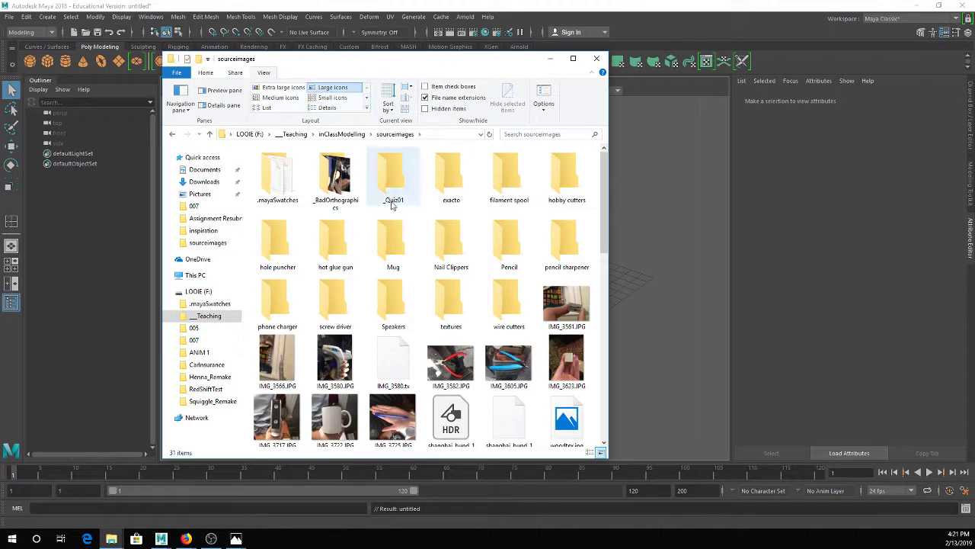
View the reference photo IMG_3572.JPG from the filament spool folder, and close it
scroll(442, 373, "down", 3)
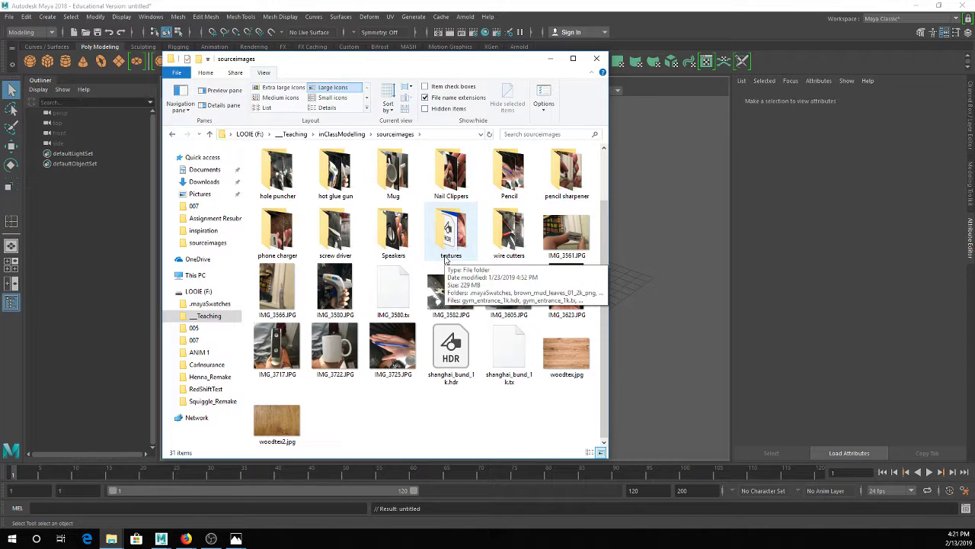
scroll(446, 259, "up", 2)
double_click(410, 186)
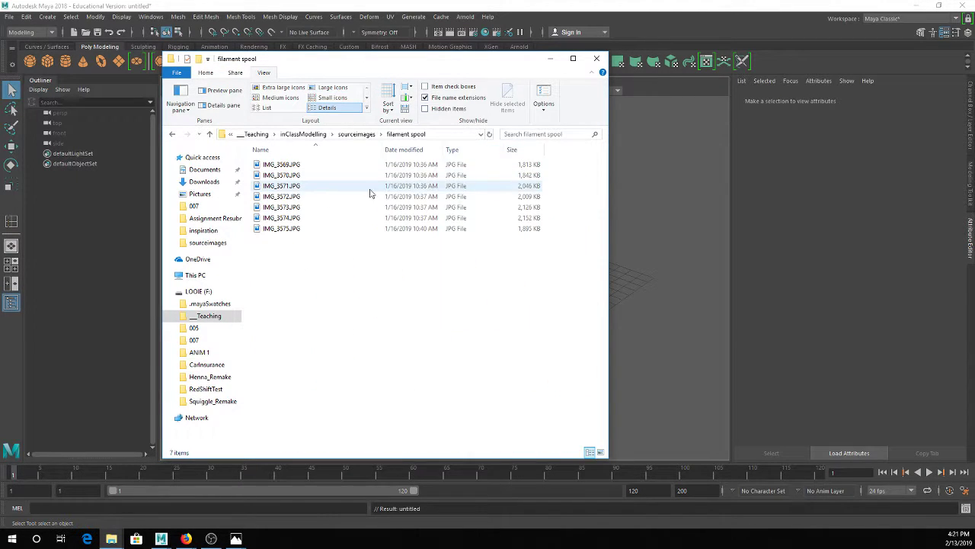
double_click(412, 196)
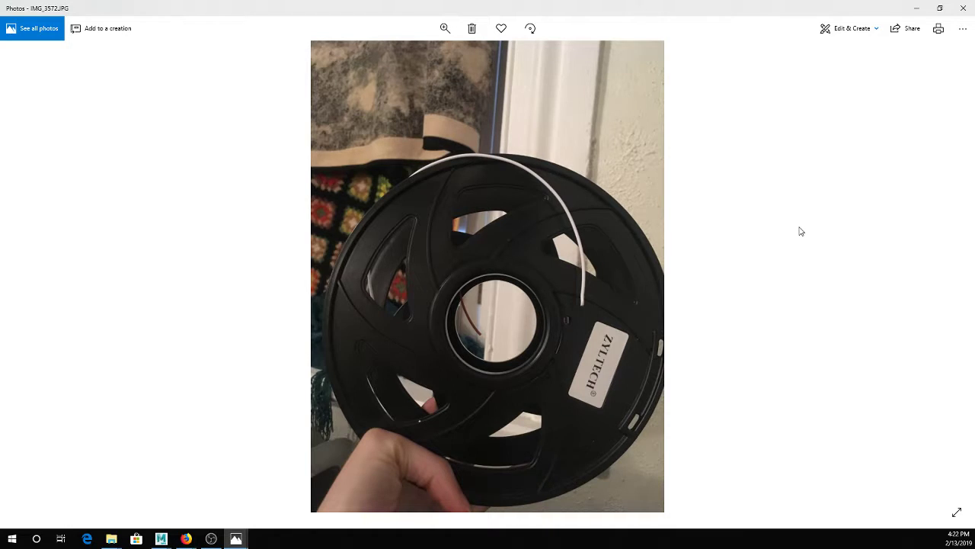
left_click(963, 7)
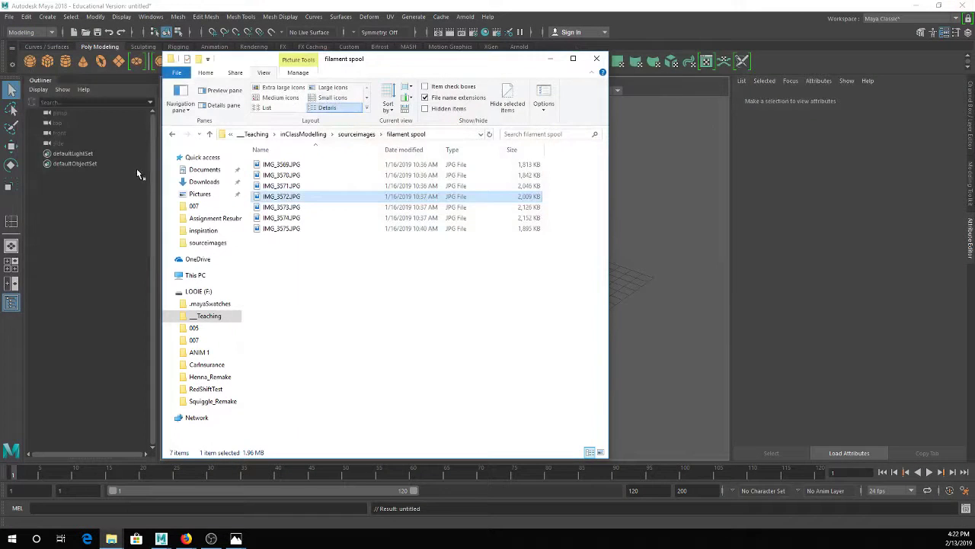
Open FilamentSpool_v02.ma from the inClassModelling scenes folder in Maya, and minimize the file window
left_click(357, 134)
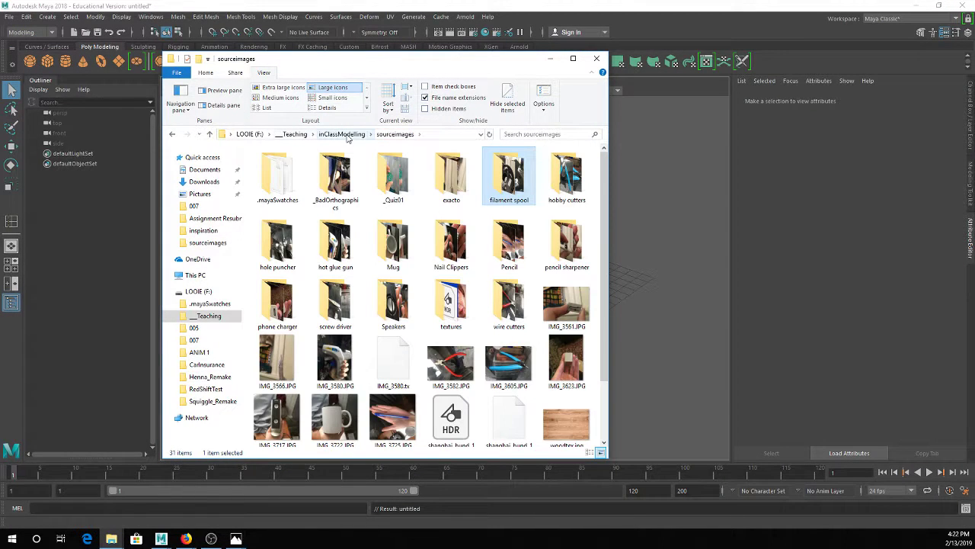
left_click(343, 134)
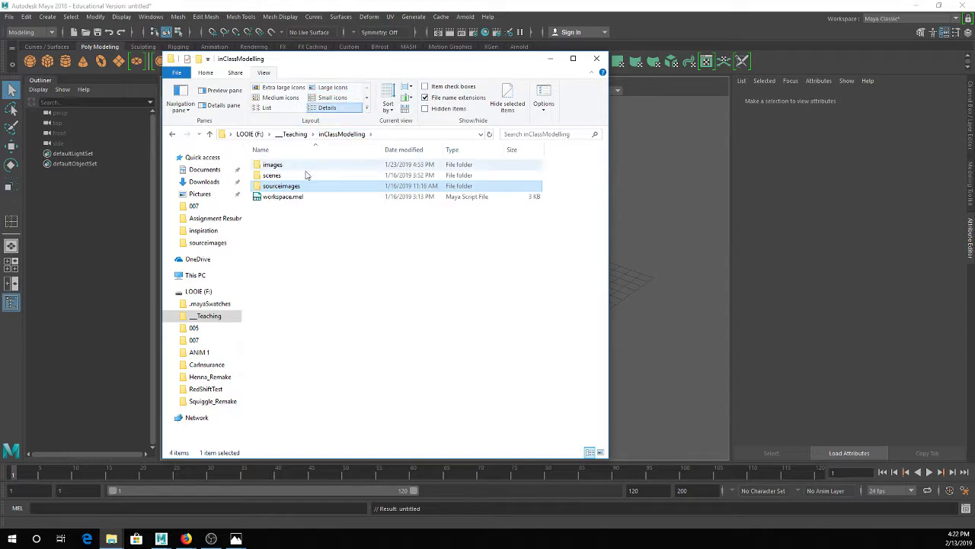
double_click(305, 177)
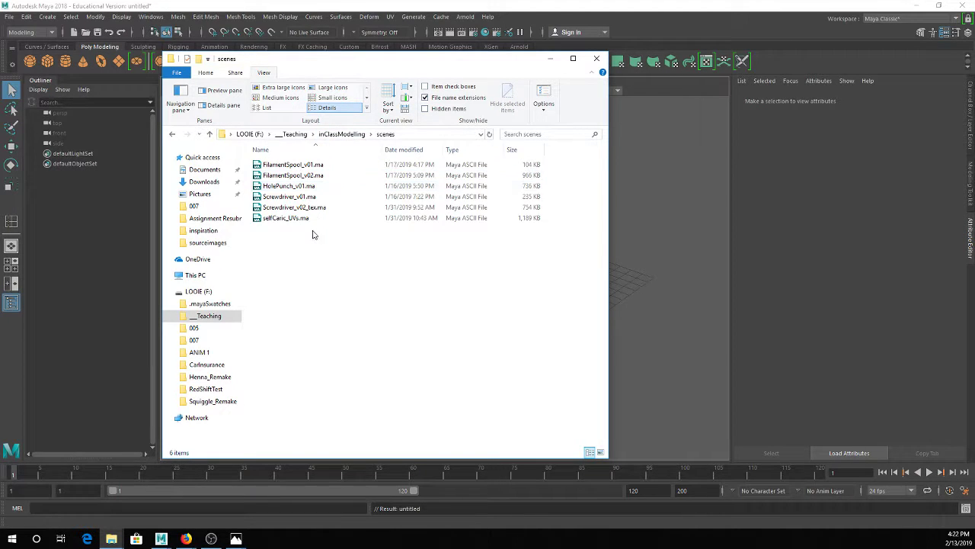
left_click_drag(311, 180, 660, 237)
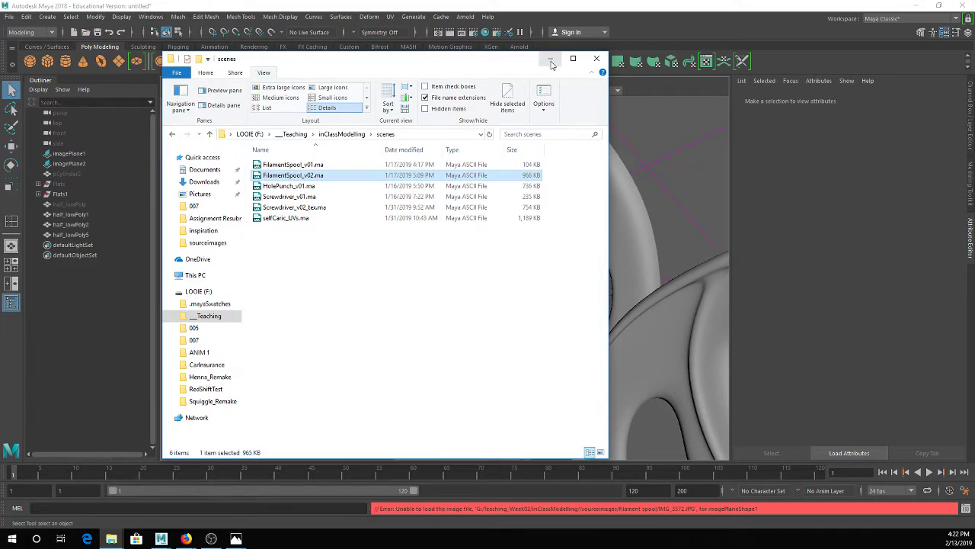
left_click(551, 58)
Select the assembled filament spool's front disc and examine its wireframe and spoke shapes from several angles
left_click(548, 306)
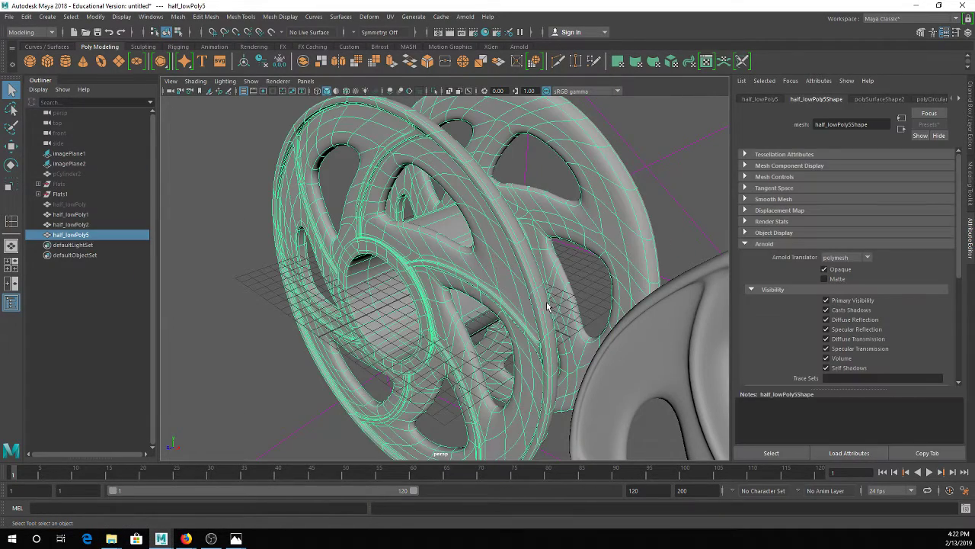
scroll(547, 306, "down", 3)
middle_click_drag(566, 303, 462, 229, "alt")
scroll(462, 229, "down", 3)
left_click_drag(547, 269, 571, 241, "alt")
middle_click_drag(571, 242, 574, 282, "alt")
scroll(396, 203, "up", 2)
left_click_drag(396, 224, 428, 223, "alt")
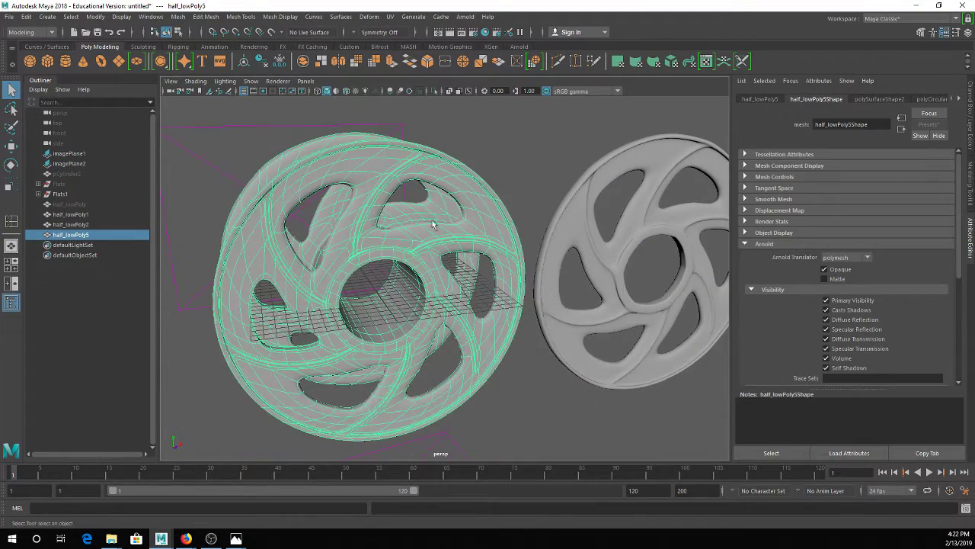
left_click(516, 150)
left_click_drag(499, 211, 497, 220, "alt")
left_click(497, 220)
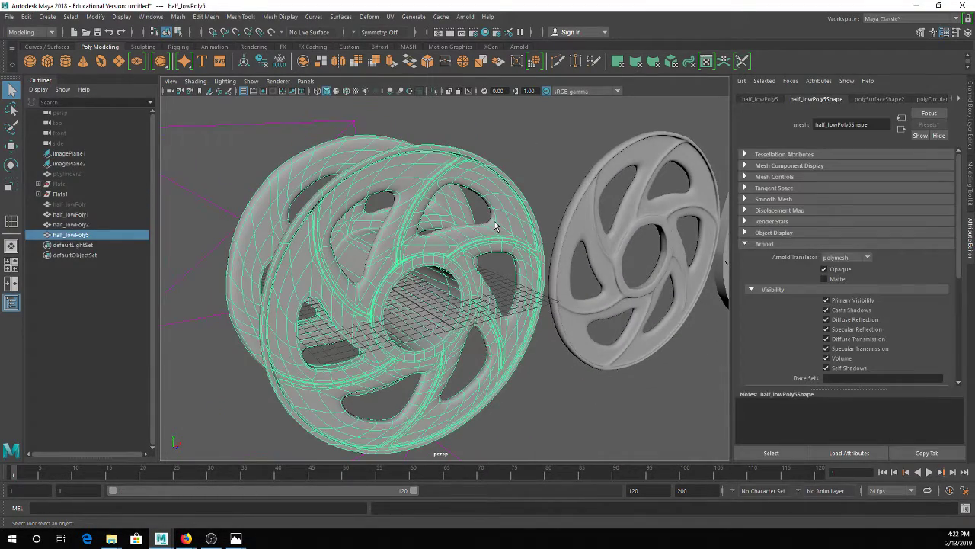
Compare the two separate spool discs, and turn on the smooth preview for half_lowPoly2
left_click(667, 230)
left_click_drag(667, 230, 477, 237, "alt")
middle_click_drag(477, 237, 364, 248, "alt")
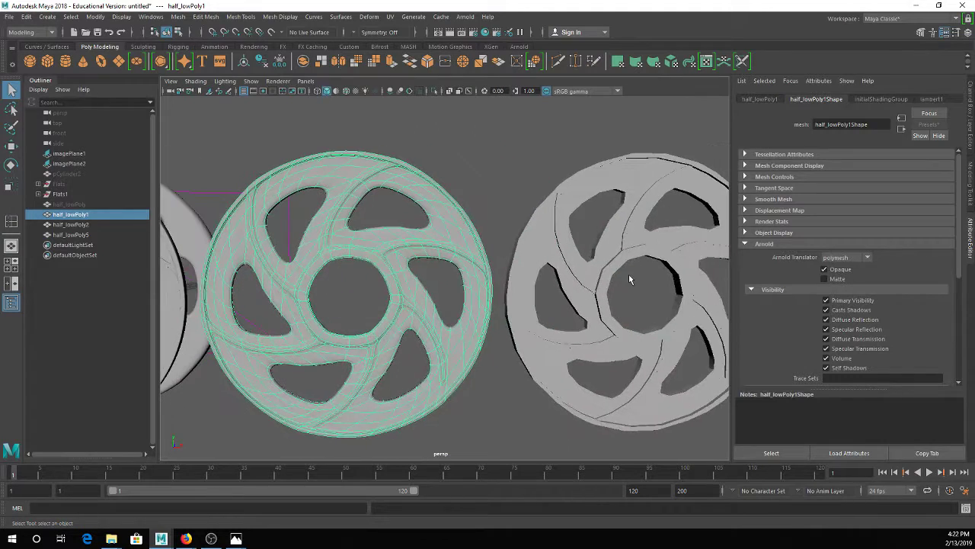
left_click(629, 279)
left_click(617, 253)
middle_click_drag(617, 254, 498, 254, "alt")
key("3")
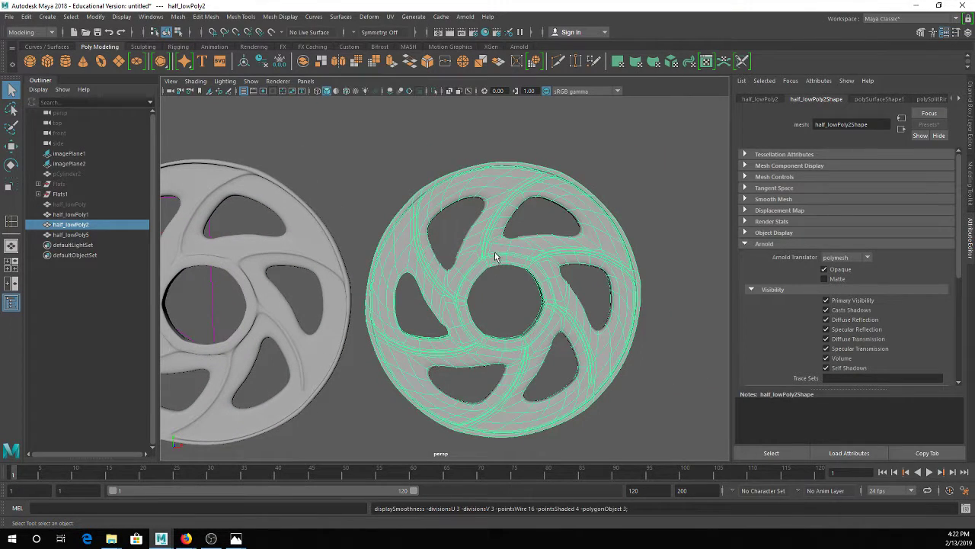
Examine the smoothed half_lowPoly2 disc up close, checking the edge loops around its center hole and spoke ridges
left_click(610, 162)
middle_click_drag(614, 200, 528, 167, "alt")
left_click_drag(533, 174, 497, 234, "alt")
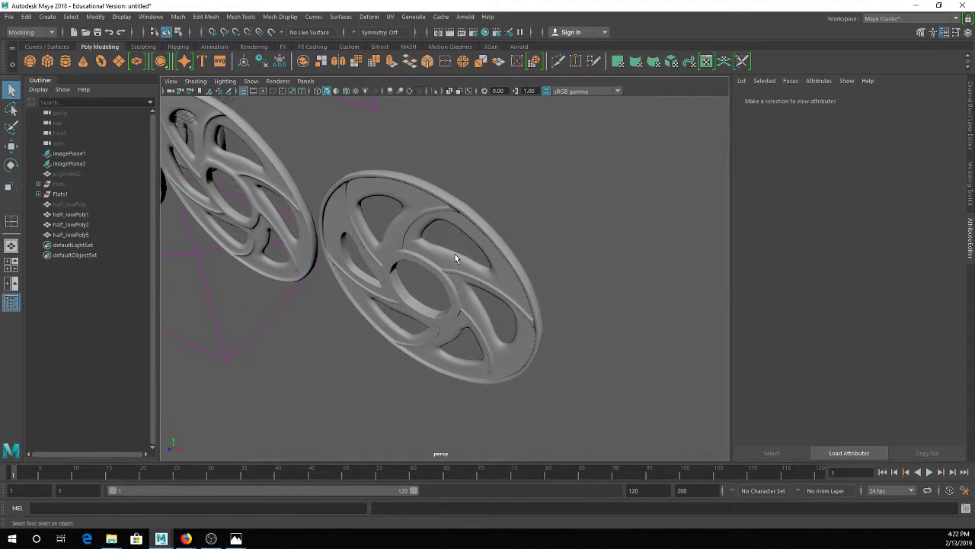
left_click(448, 259)
scroll(445, 246, "up", 3)
scroll(446, 247, "up", 3)
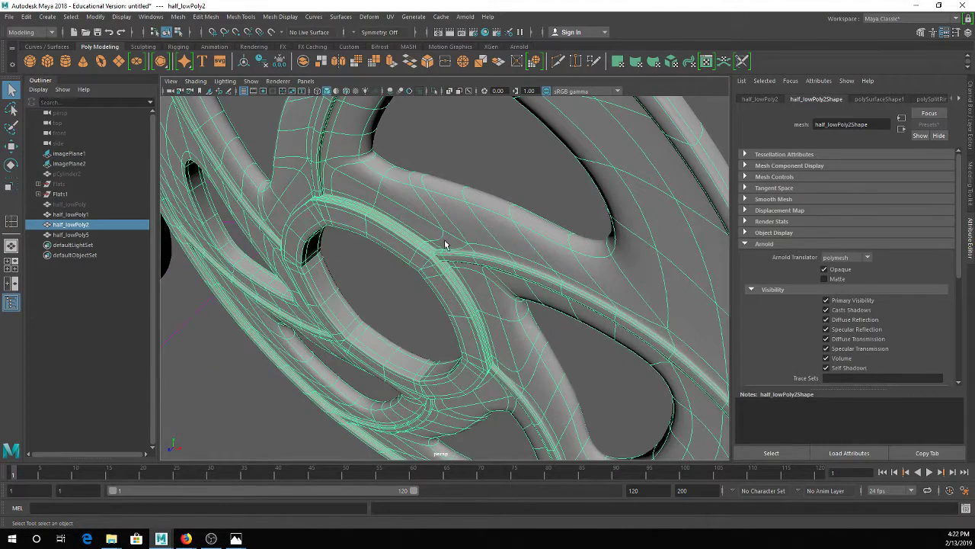
left_click_drag(528, 230, 521, 222, "alt")
key("3")
scroll(472, 227, "down", 5)
scroll(471, 227, "down", 3)
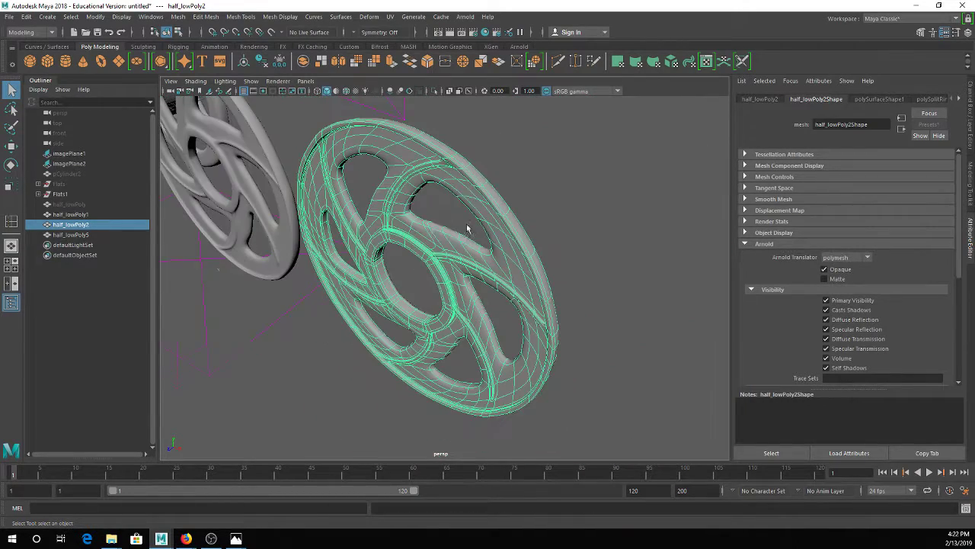
Unhide the half_lowPoly disc, frame it, and display it with the smooth preview
left_click(74, 205)
key("shift+h")
key("f")
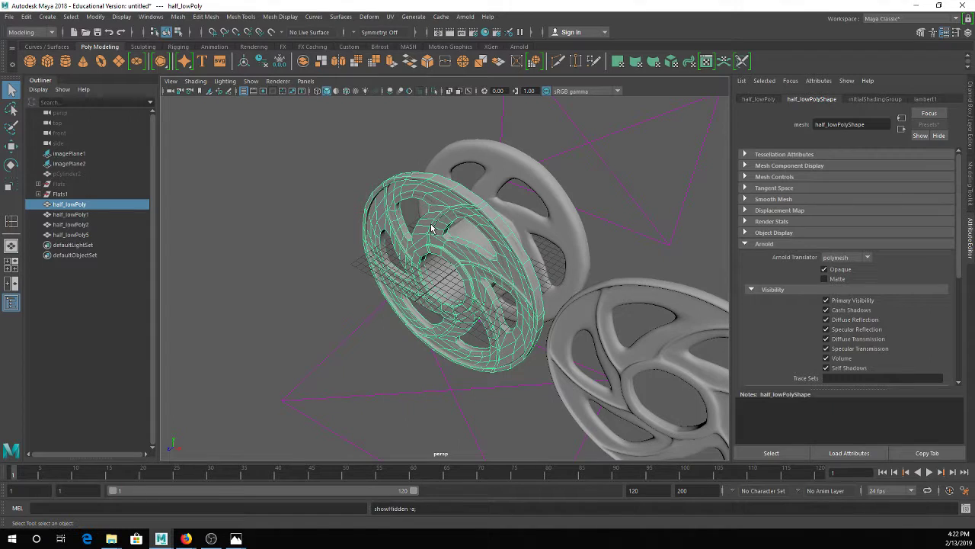
key("3")
key("f")
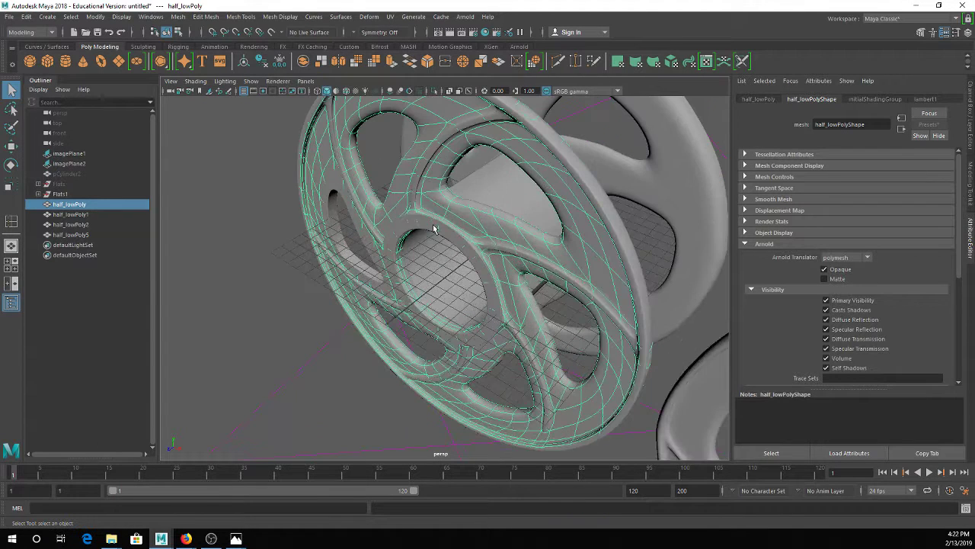
key("3")
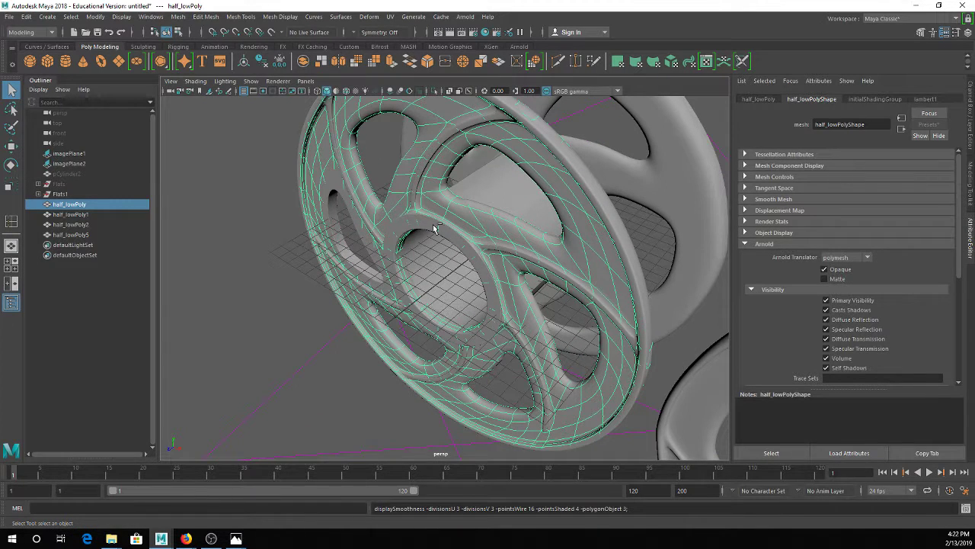
Duplicate the half_lowPoly disc, move the copy away from the assembled spool, and frame it
key("ctrl+d")
scroll(434, 226, "down", 5)
key("w")
left_click_drag(472, 293, 317, 210)
key("f")
left_click(479, 248)
scroll(471, 270, "up", 5)
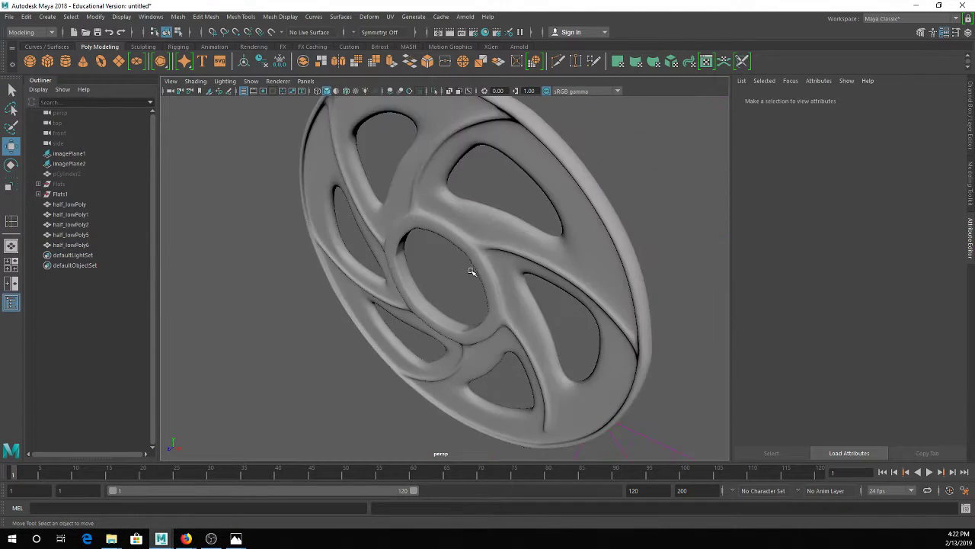
Turn off the smooth preview on the duplicated disc and examine its low-poly edge flow from the front and at an angle
left_click_drag(471, 272, 516, 233, "alt")
left_click(528, 261)
key("1")
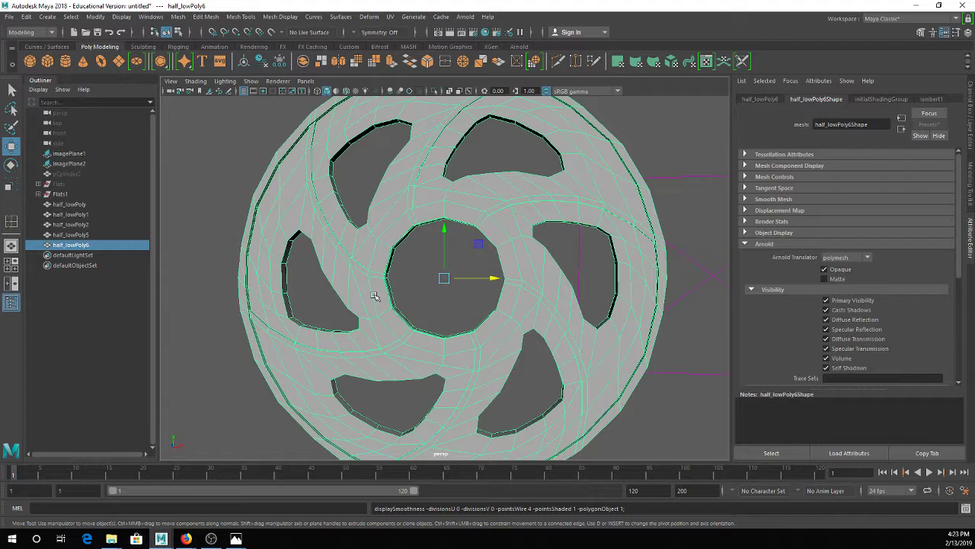
left_click_drag(398, 287, 347, 308, "alt")
left_click(687, 237)
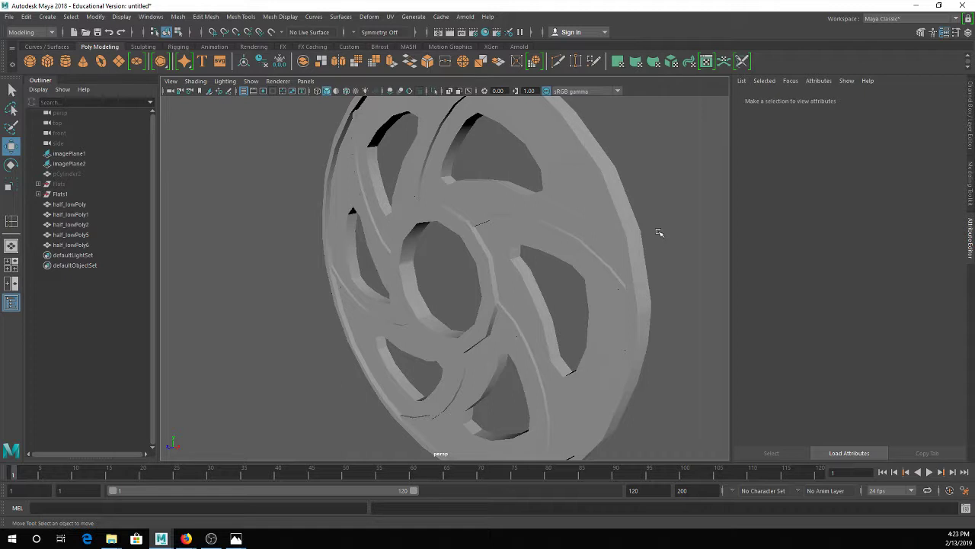
left_click(591, 234)
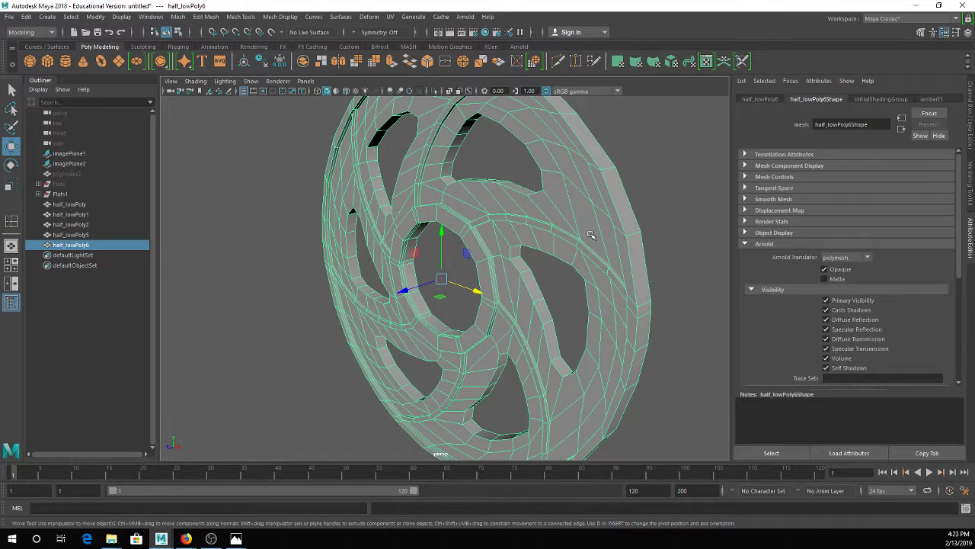
Compare the duplicated disc's smooth preview with its low-poly cage from the front, up close around the center hole and spokes
key("3")
left_click(651, 232)
left_click_drag(526, 266, 576, 246, "alt")
left_click(521, 216)
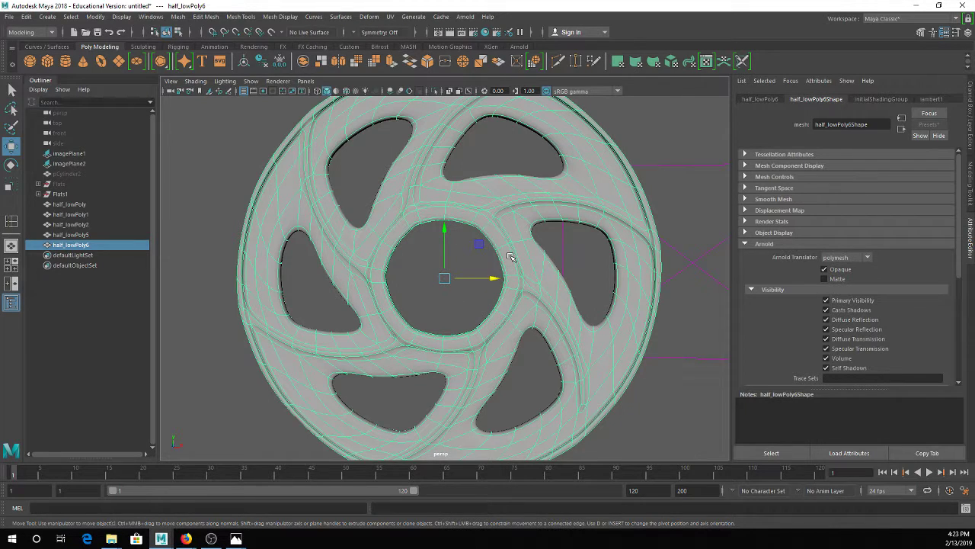
key("1")
scroll(499, 250, "up", 5)
scroll(499, 250, "down", 3)
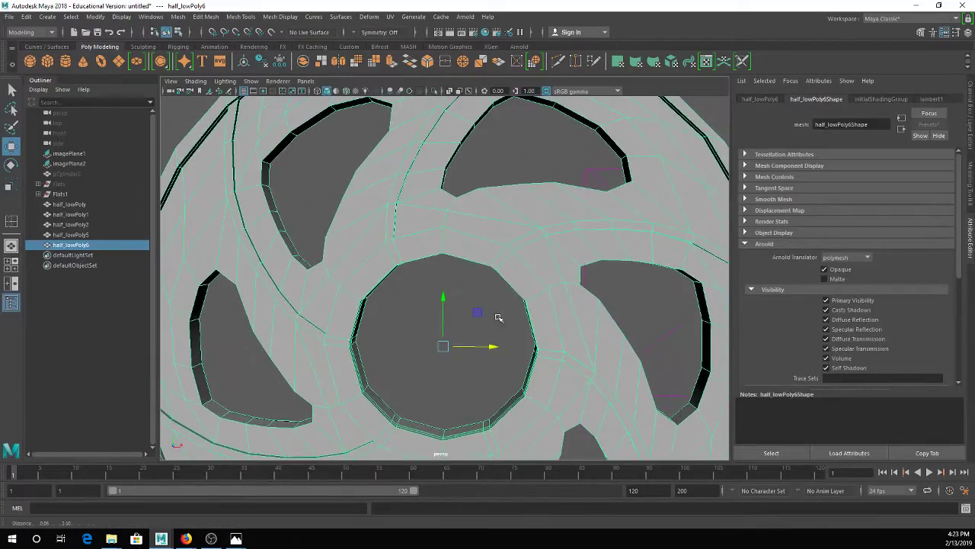
left_click_drag(556, 266, 399, 231, "alt")
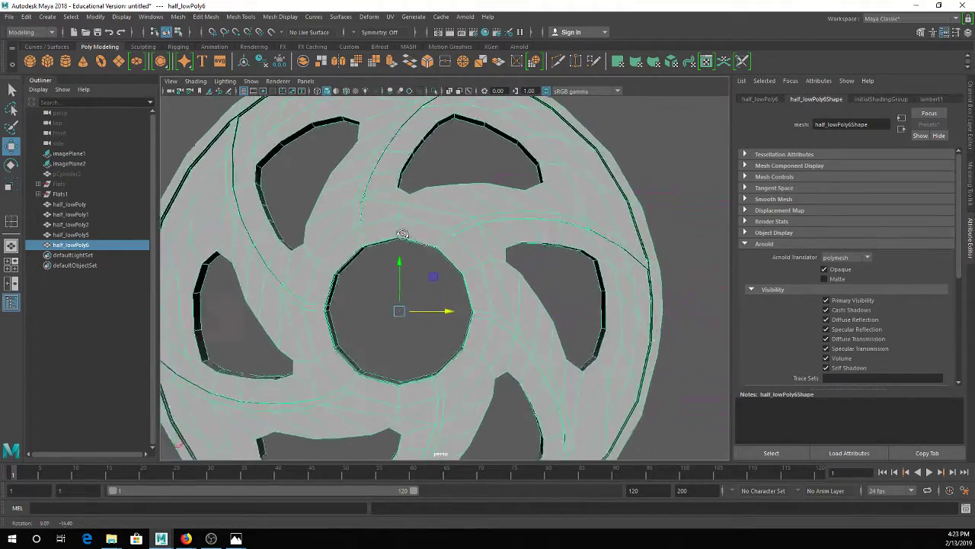
middle_click_drag(378, 275, 406, 280, "alt")
right_click_drag(406, 280, 411, 330, "alt")
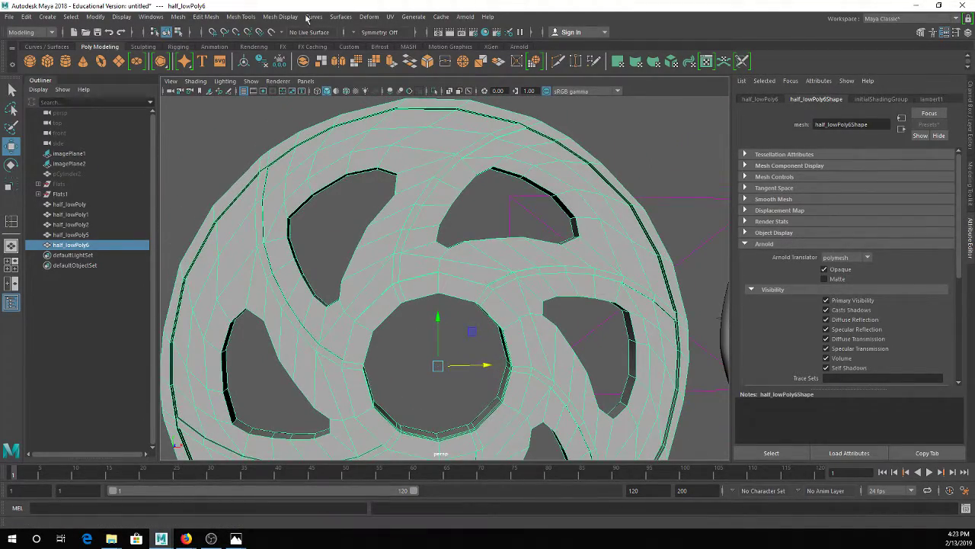
Try inserting two edge loops near the disc's center hole with the Insert Edge Loop tool, and undo them
left_click(393, 61)
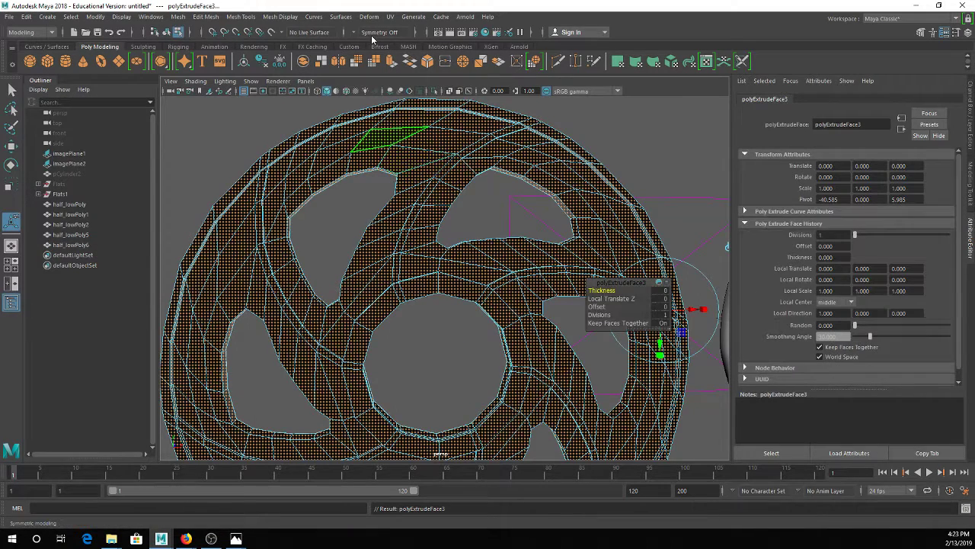
key("ctrl+z")
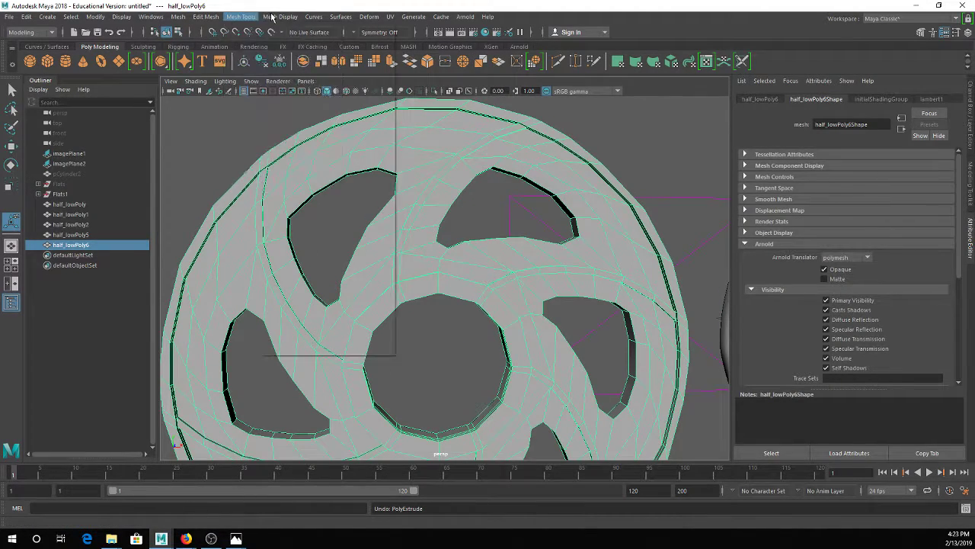
left_click(268, 17)
mouse_move(240, 17)
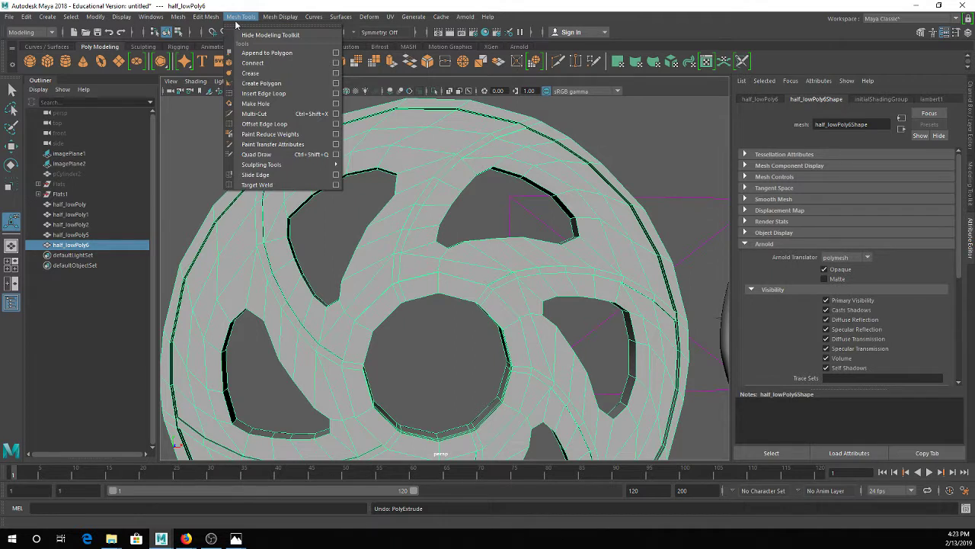
left_click(255, 96)
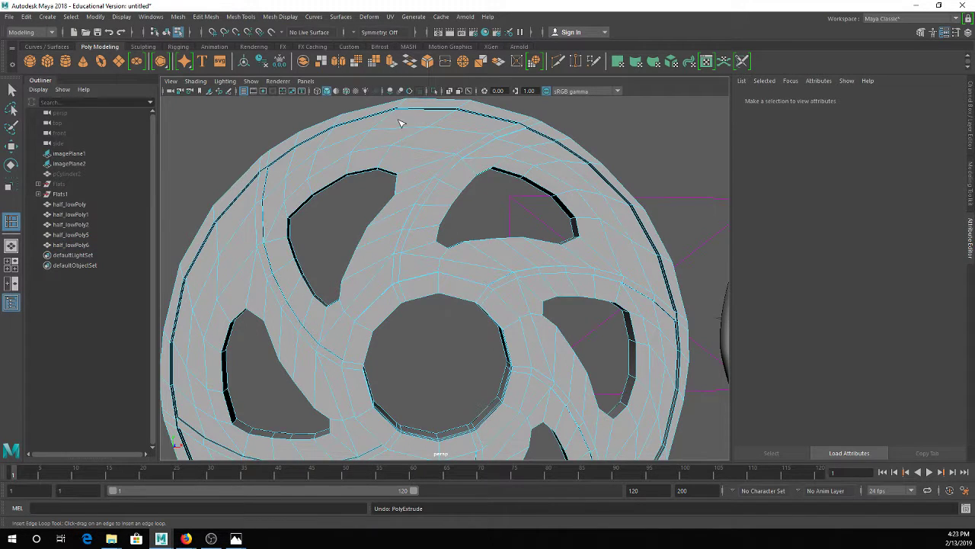
left_click(404, 272)
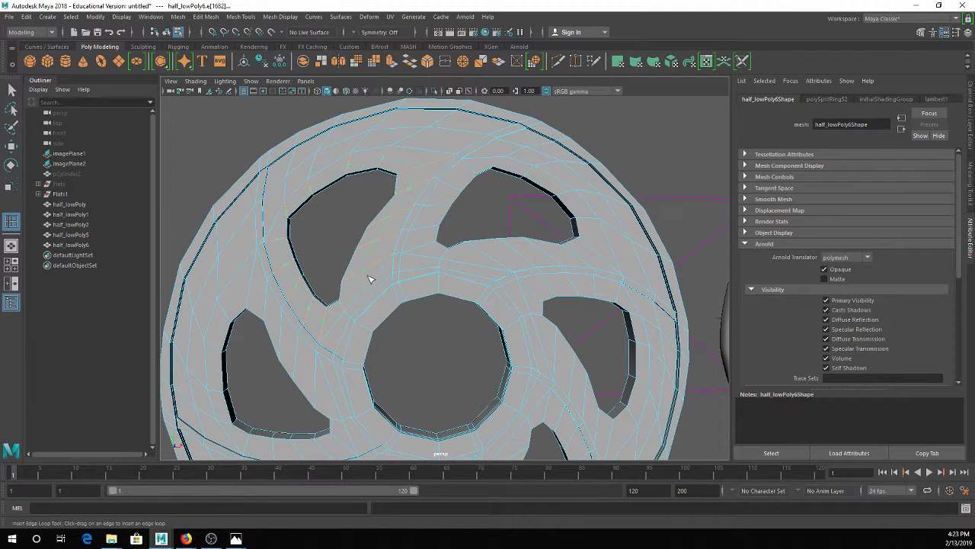
left_click(385, 280)
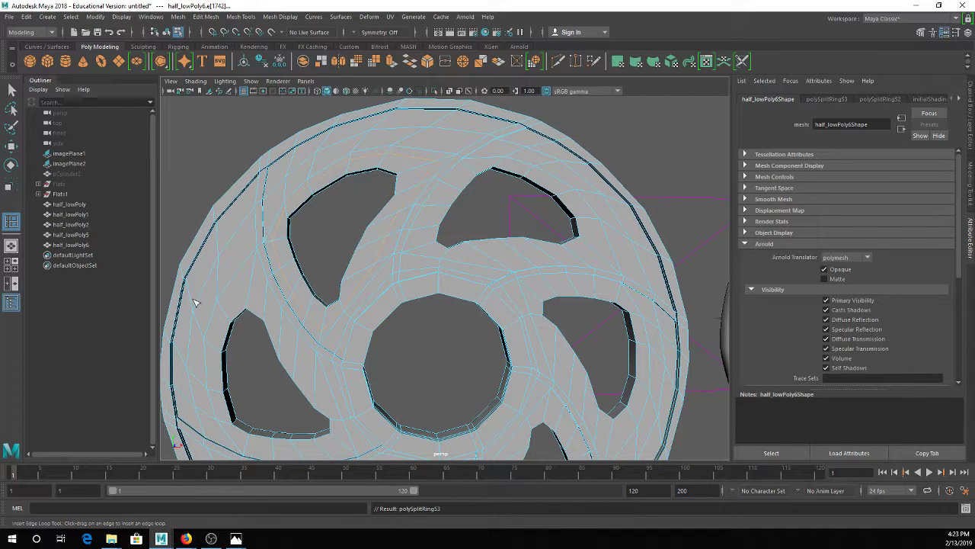
key("ctrl+z")
key("ctrl+z")
key("ctrl+z")
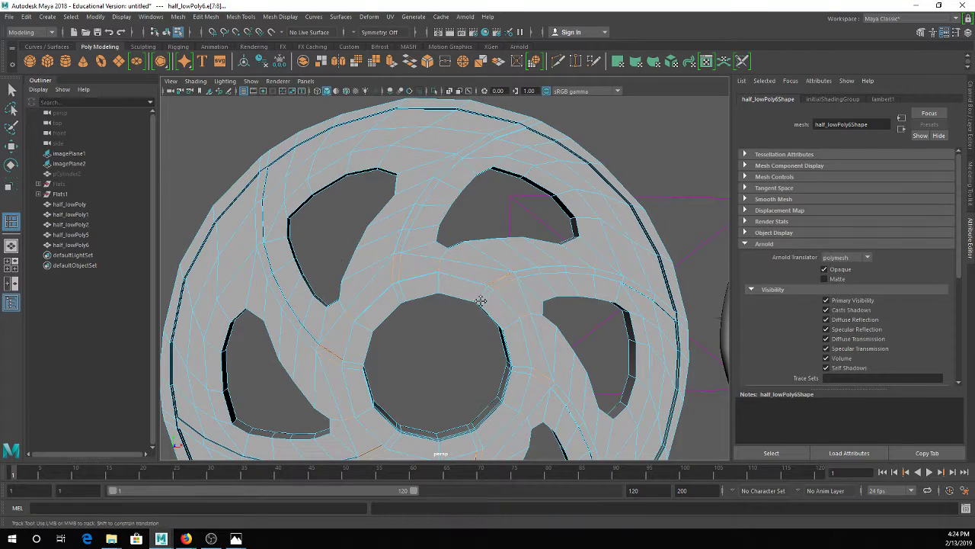
Pick single faces along the spokes around the center hole to check their shape, and return to object selection
middle_click_drag(481, 301, 481, 241, "alt")
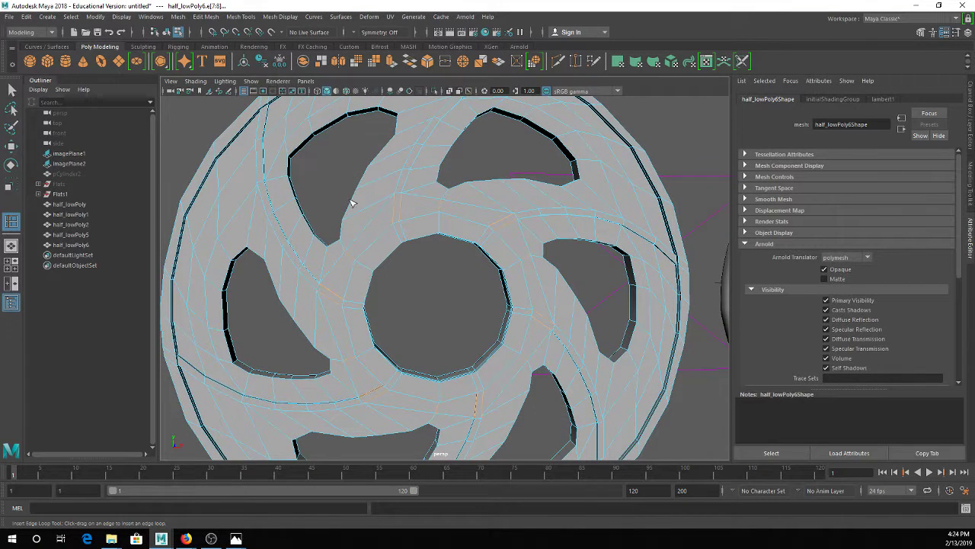
right_click_drag(382, 195, 359, 221)
left_click(355, 224)
left_click(355, 226)
key("q")
left_click(357, 232)
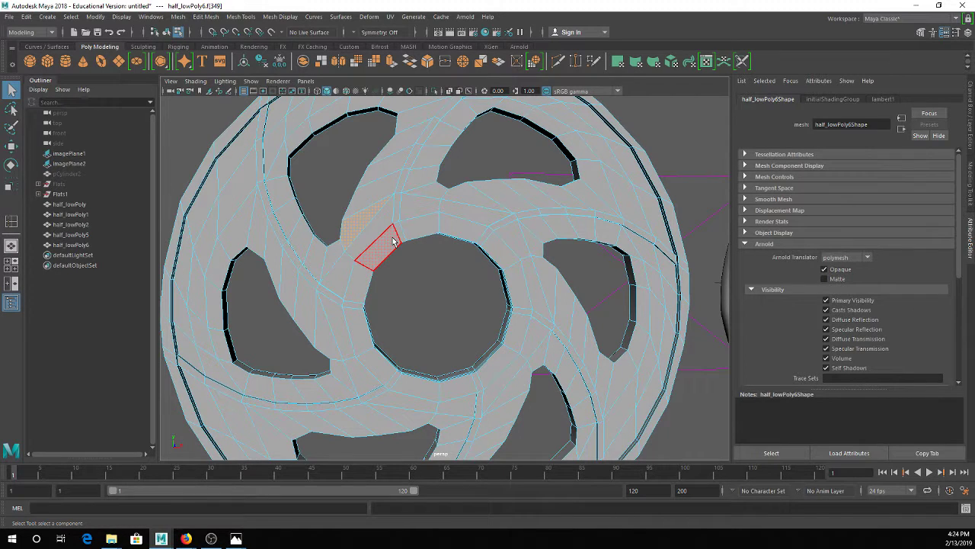
left_click(397, 139)
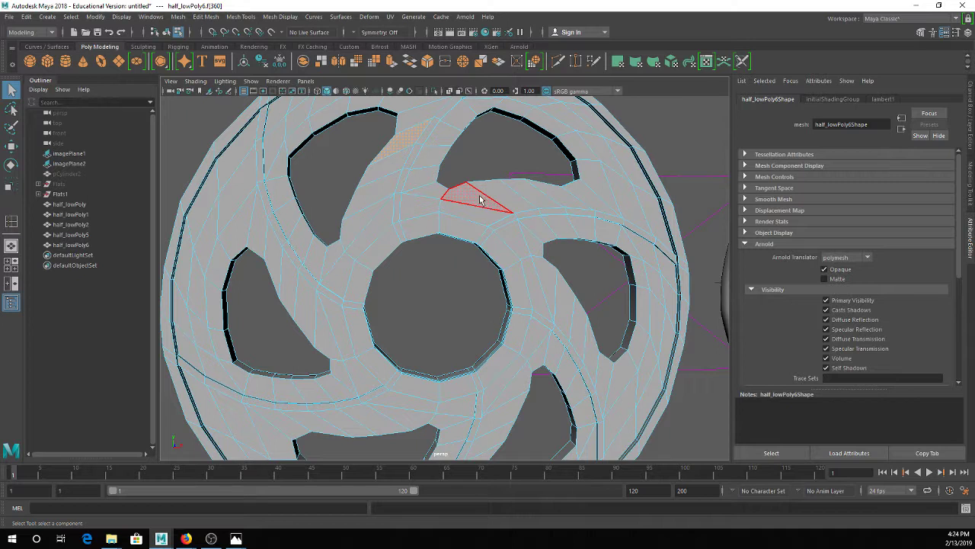
right_click_drag(490, 198, 512, 189)
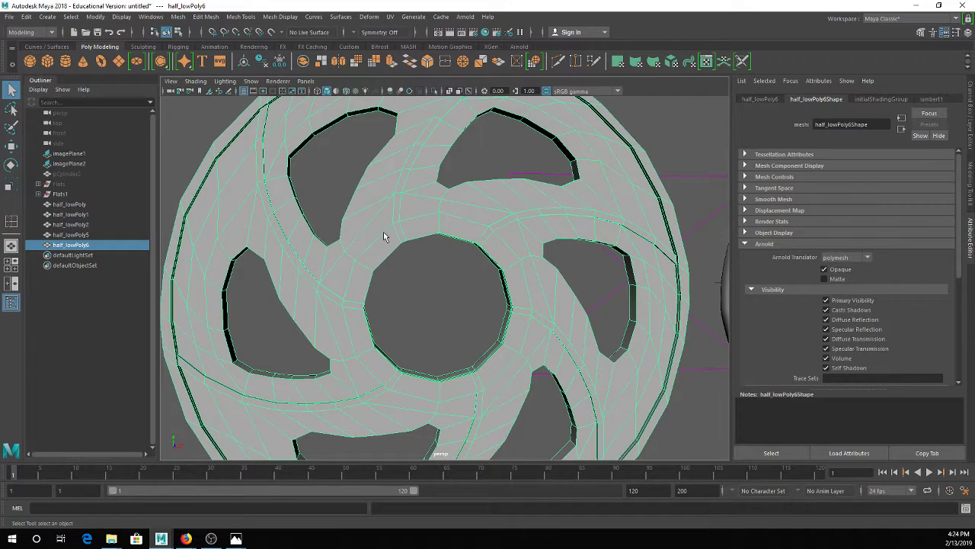
Duplicate the half_lowPoly6 disc, move the copy clear of the original, and frame it
key("ctrl+d")
key("w")
key("f")
left_click_drag(481, 297, 109, 285)
key("f")
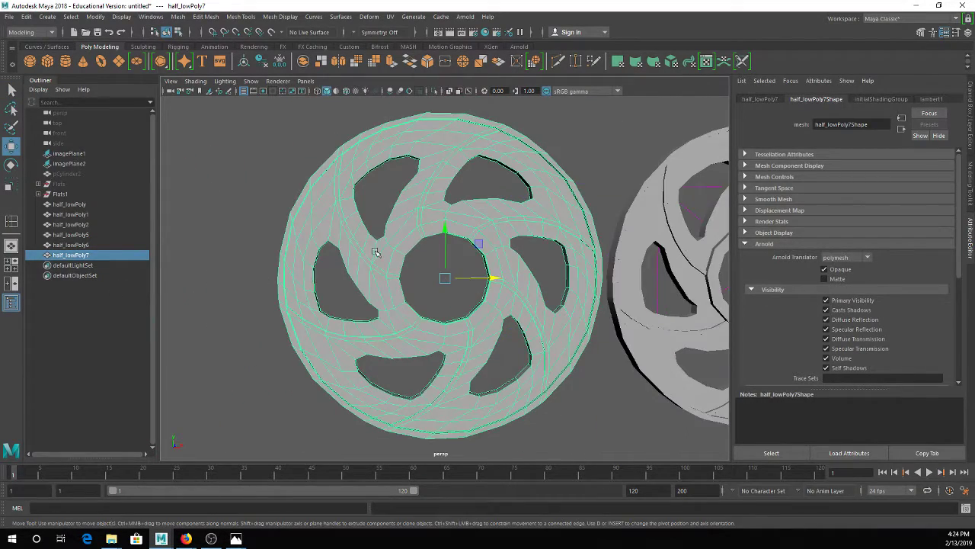
Display the half_lowPoly7 disc with the smooth preview and examine its spokes and ridges from an angle
scroll(337, 265, "up", 5)
left_click_drag(337, 265, 434, 259, "alt")
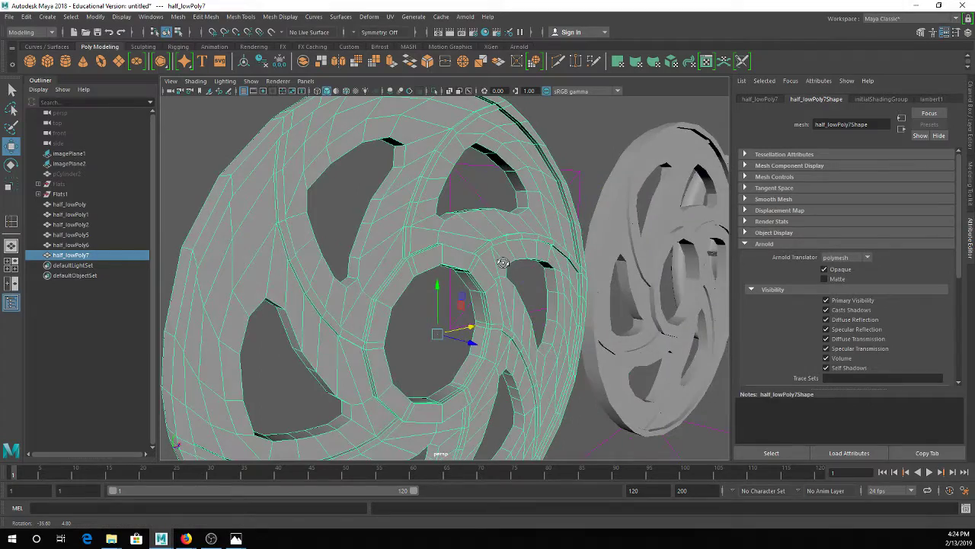
key("3")
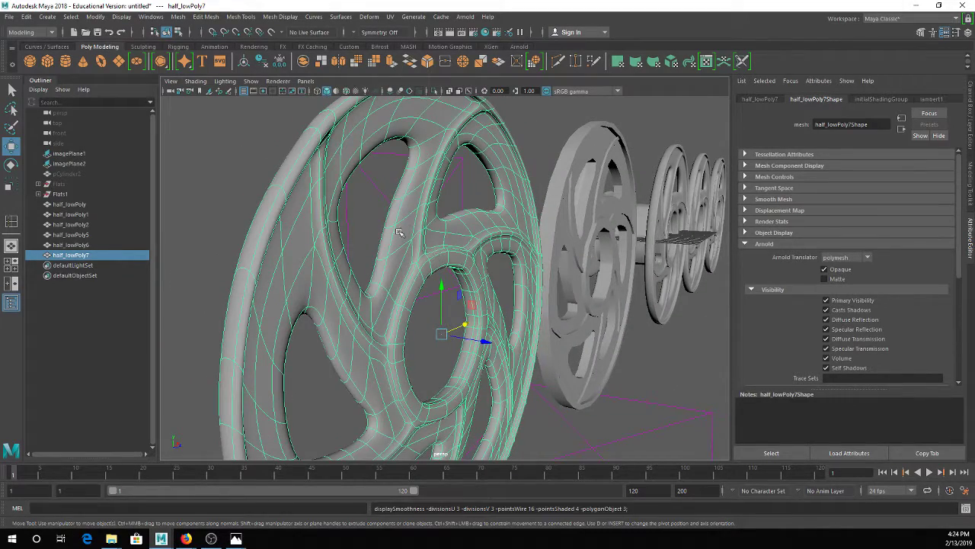
right_click(383, 221)
left_click_drag(414, 211, 378, 248, "alt")
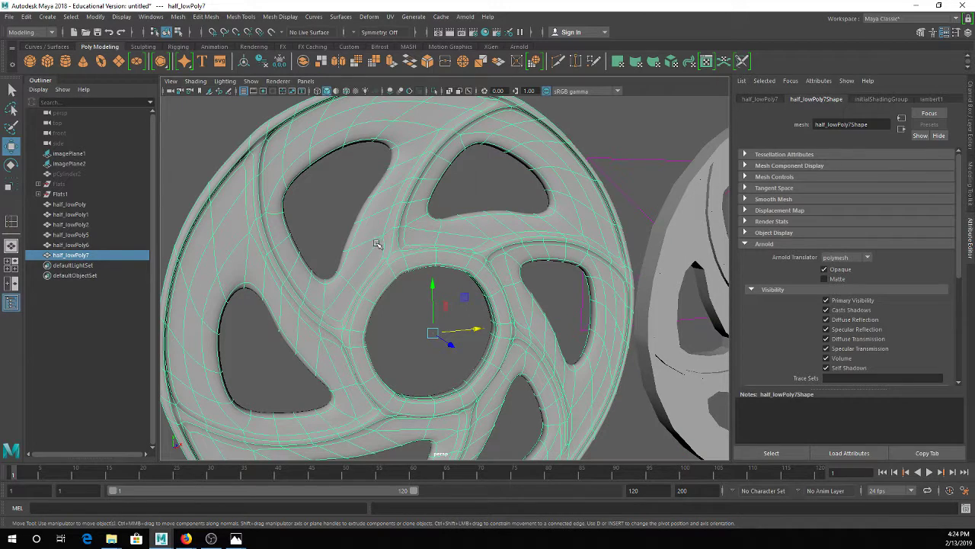
Duplicate the half_lowPoly7 disc, move the copy beside it, and turn off the copy's smooth preview
key("ctrl+d")
left_click_drag(481, 330, 15, 336)
scroll(330, 282, "down", 4)
middle_click_drag(331, 283, 510, 283, "alt")
left_click_drag(429, 315, 368, 321)
key("1")
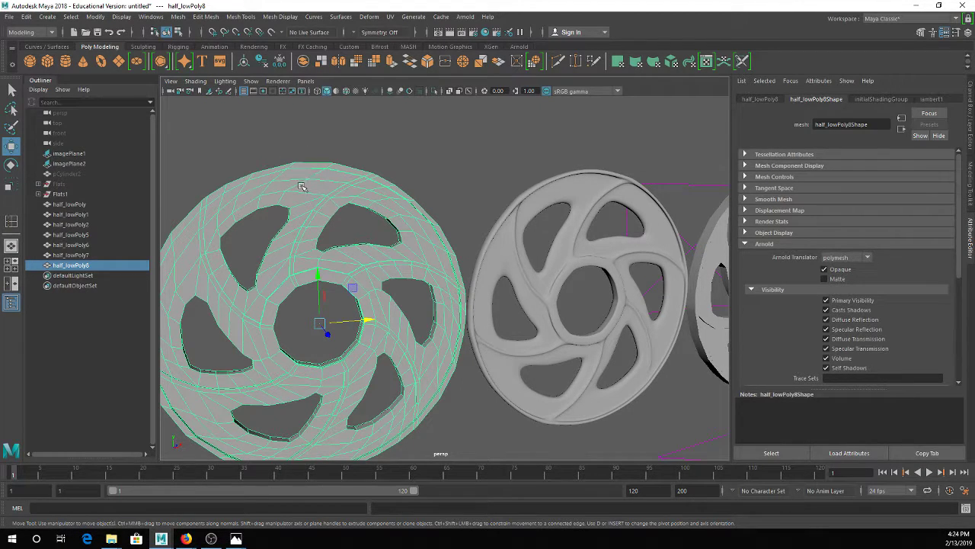
Apply the mesh Smooth operation with one division to the half_lowPoly8 disc and reselect it
left_click(180, 17)
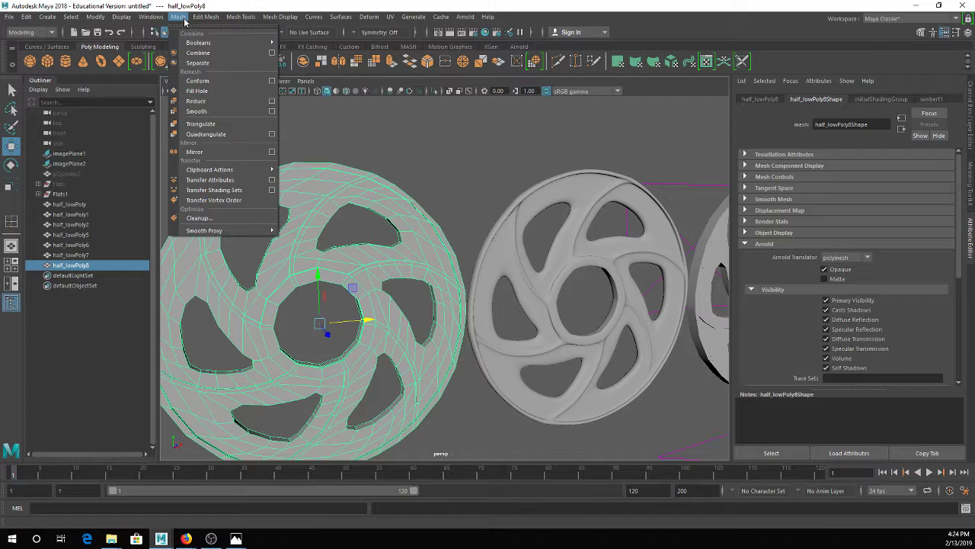
left_click(215, 112)
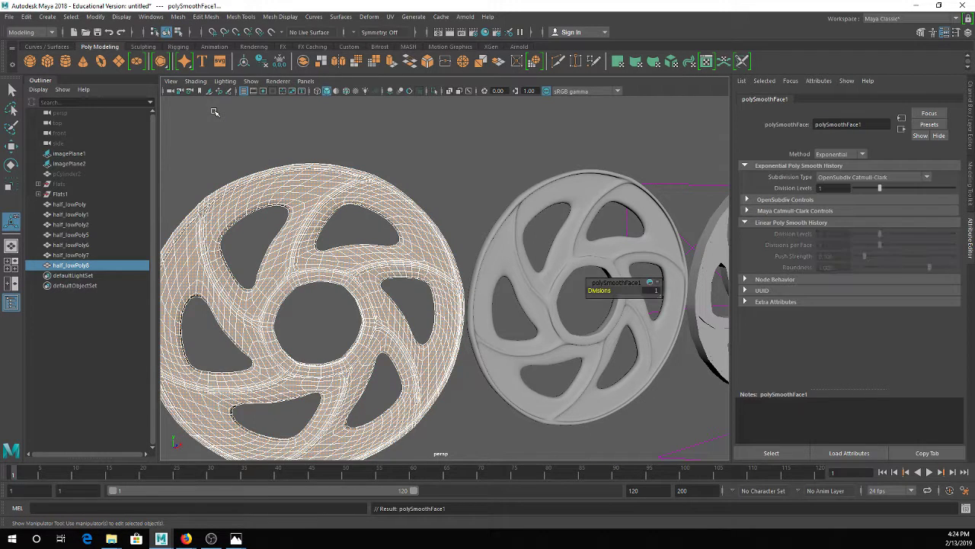
left_click(320, 141)
left_click(301, 203)
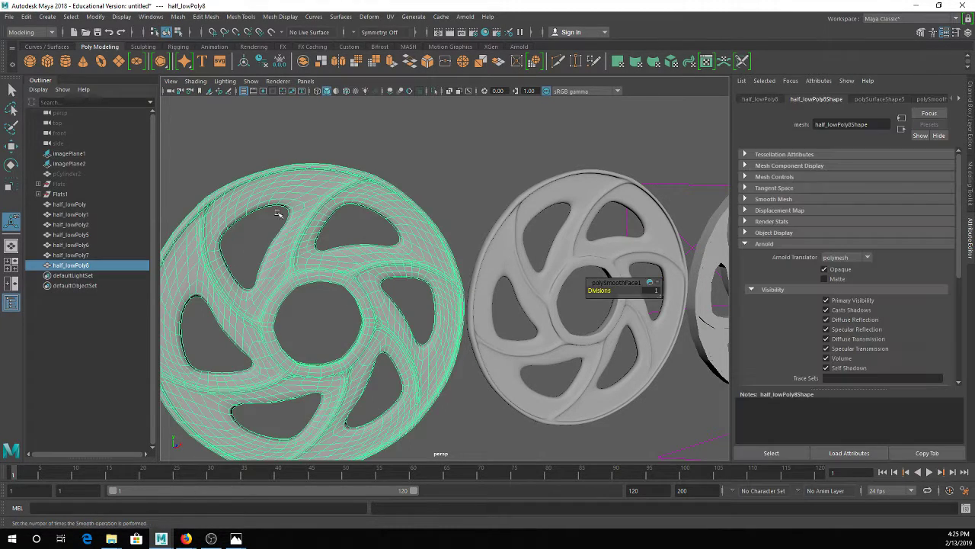
Compare the wireframes of half_lowPoly7 and half_lowPoly8, and apply a second one-division Smooth to half_lowPoly8
right_click_drag(289, 258, 487, 262, "alt")
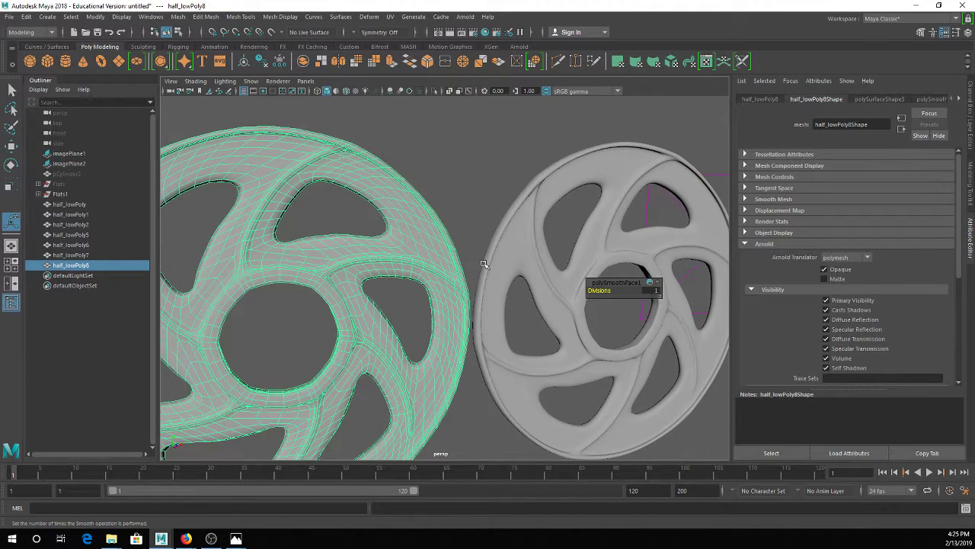
left_click(487, 262, "shift")
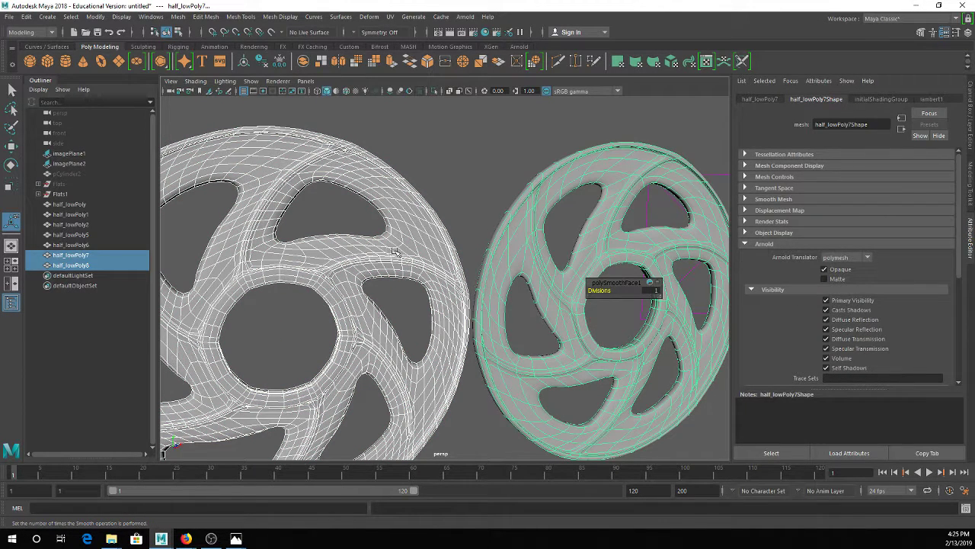
left_click(447, 147)
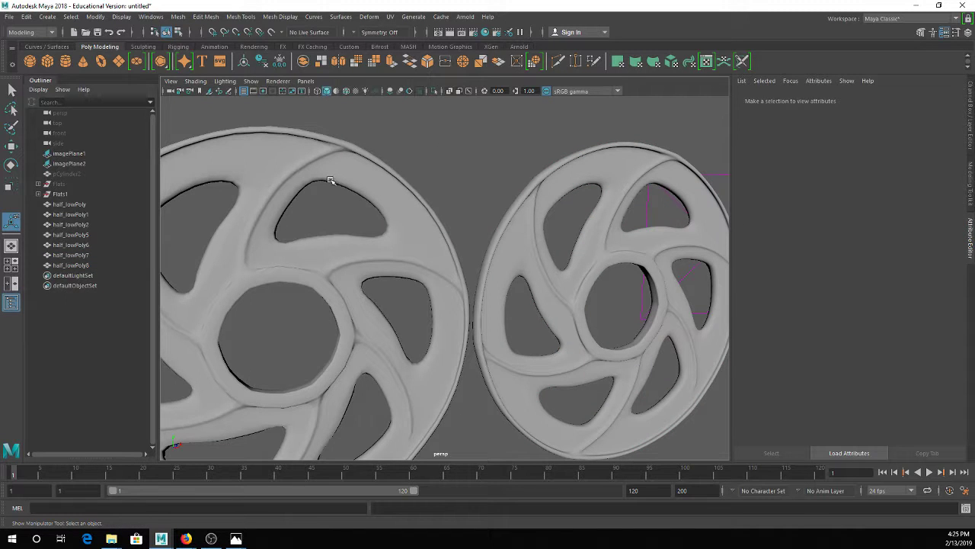
left_click(301, 194)
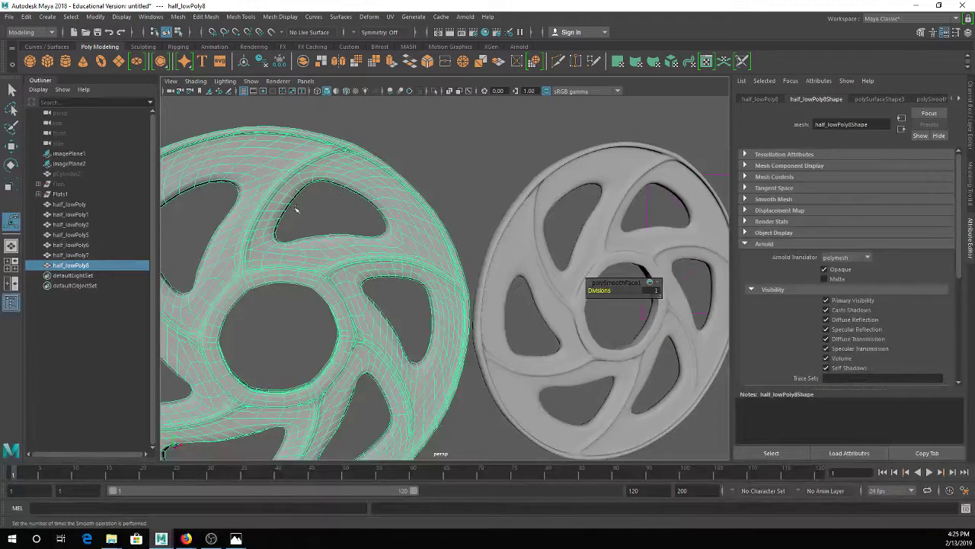
key("t")
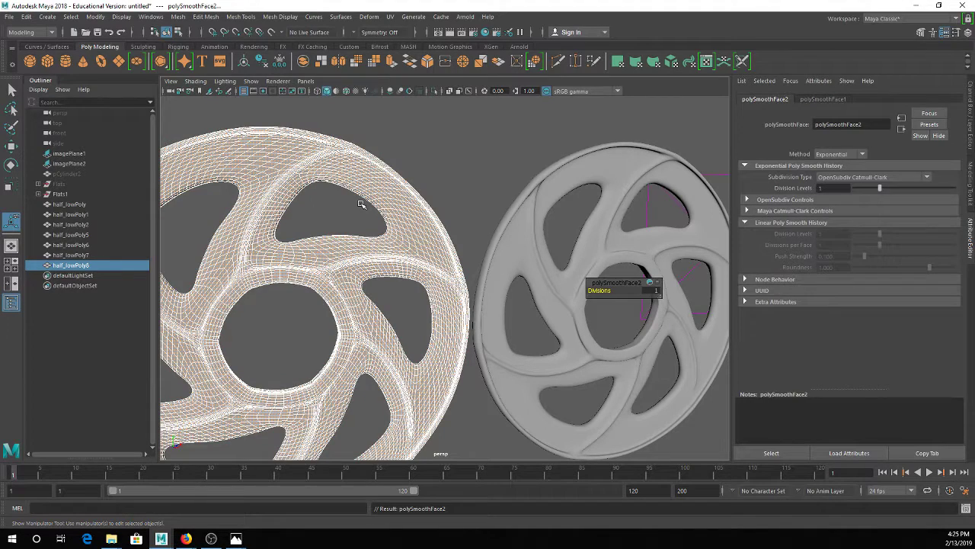
Compare half_lowPoly7 with the mesh-smoothed half_lowPoly8 from the front, toggling half_lowPoly7's smooth preview off and on
left_click(443, 176)
left_click(517, 232)
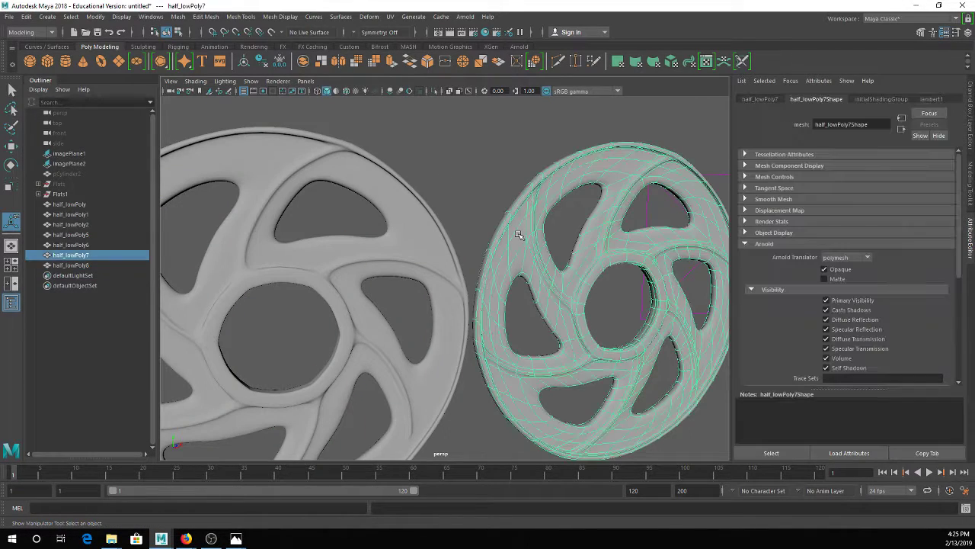
left_click_drag(509, 221, 466, 207, "alt")
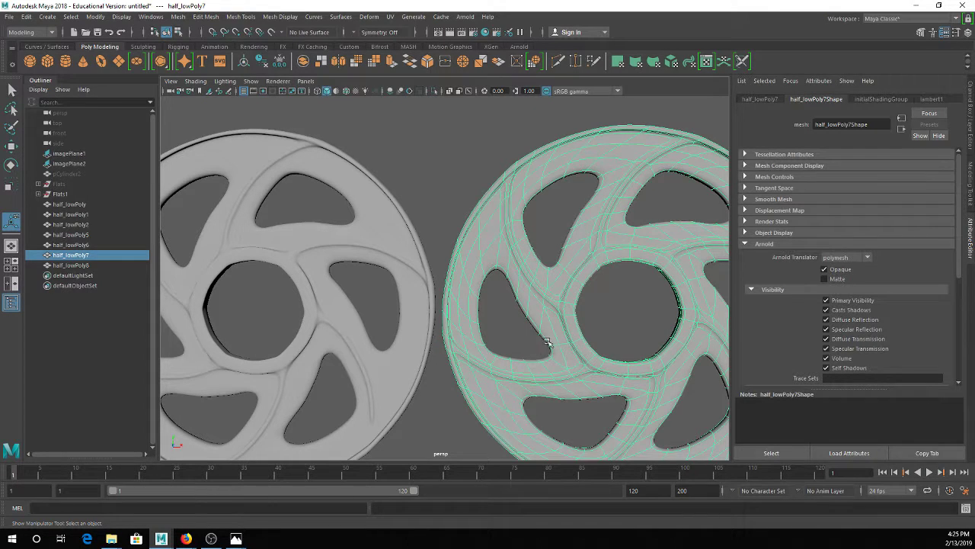
key("1")
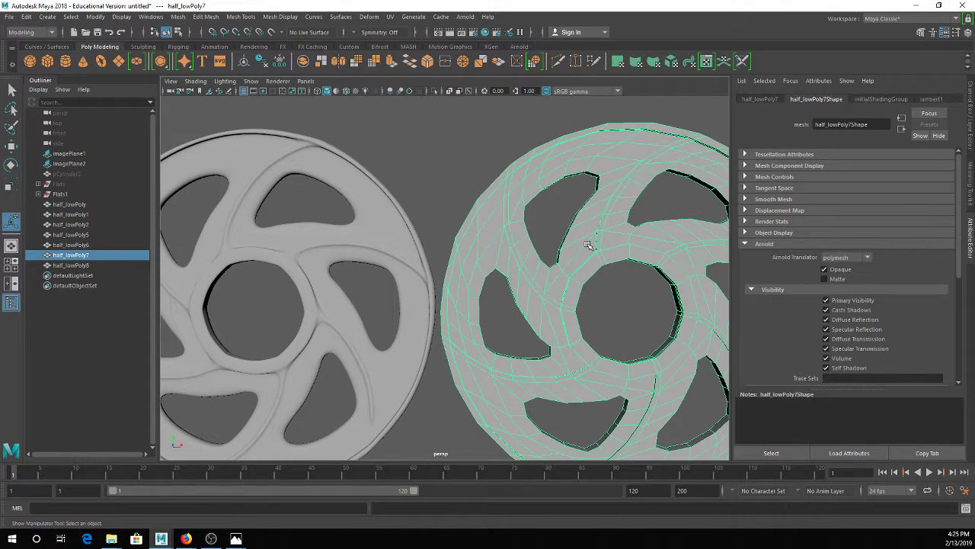
key("3")
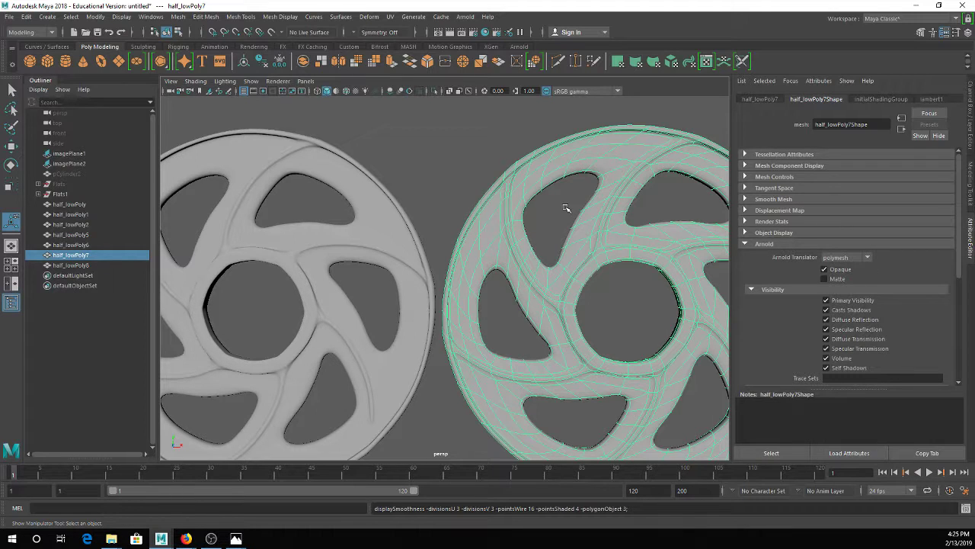
left_click(386, 197)
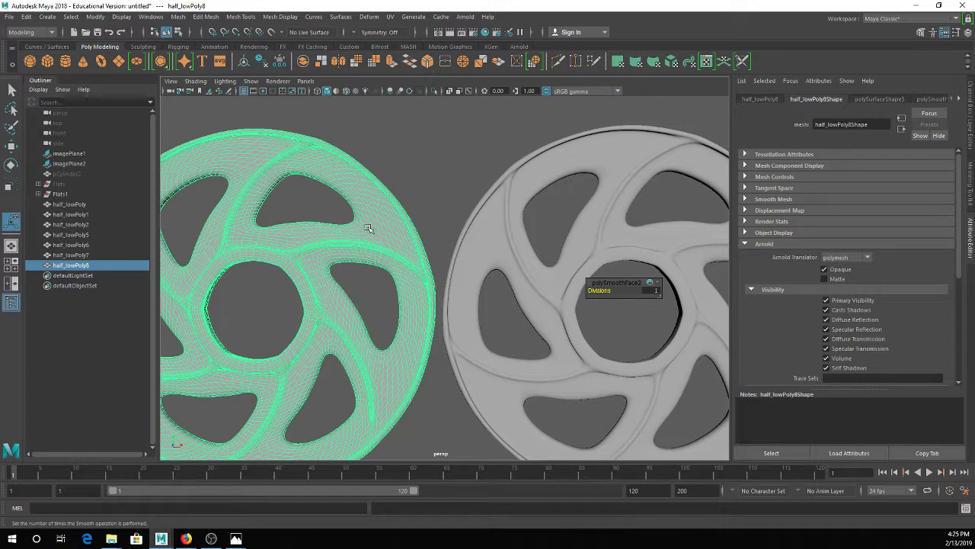
Frame the half_lowPoly7 disc, delete the mesh-smoothed half_lowPoly8 copy, and reselect half_lowPoly7
left_click(501, 212)
key("f")
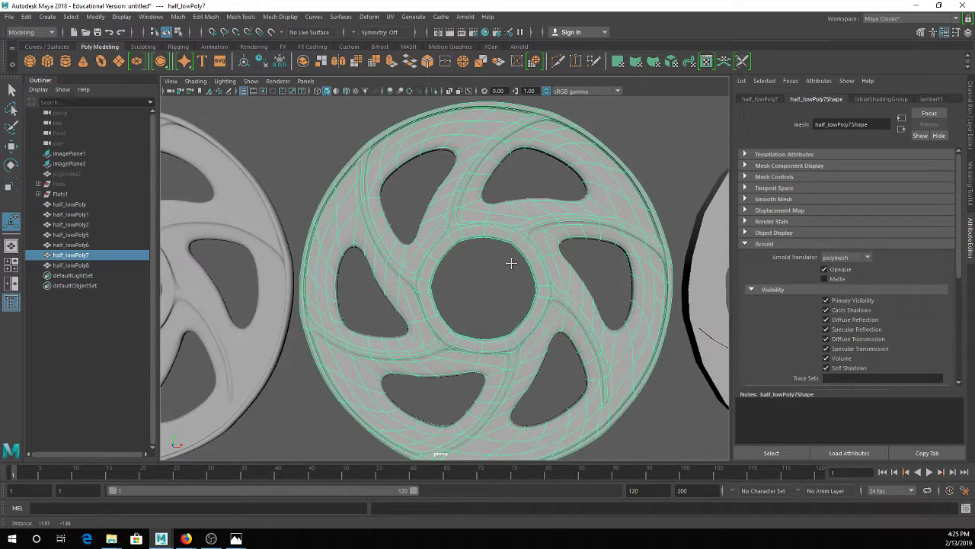
left_click(267, 256)
key("Delete")
left_click(436, 246)
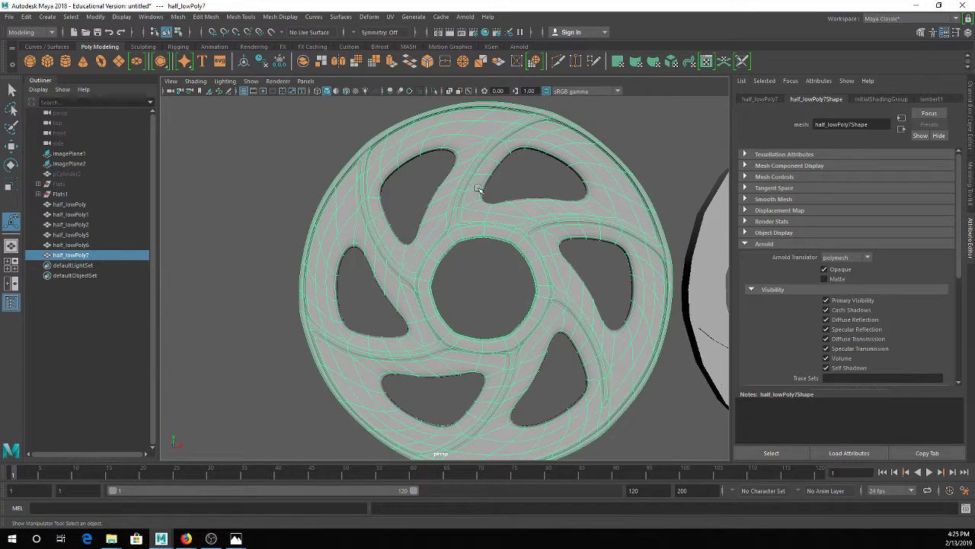
Inspect the half_lowPoly7 disc's vertices and edges around the spoke between the upper cutouts
scroll(474, 184, "up", 2)
scroll(465, 202, "down", 2)
left_click_drag(460, 218, 466, 243, "alt")
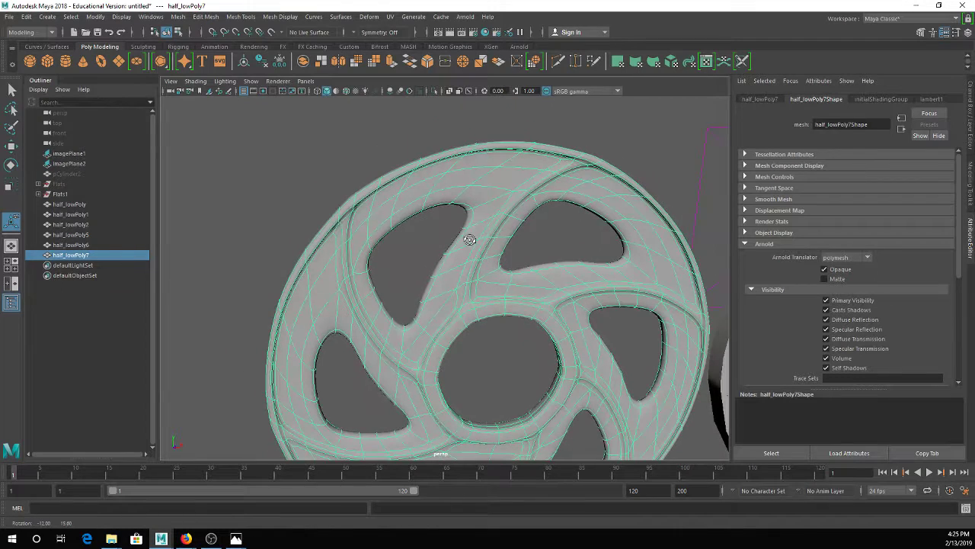
right_click_drag(482, 235, 455, 223)
left_click(467, 227)
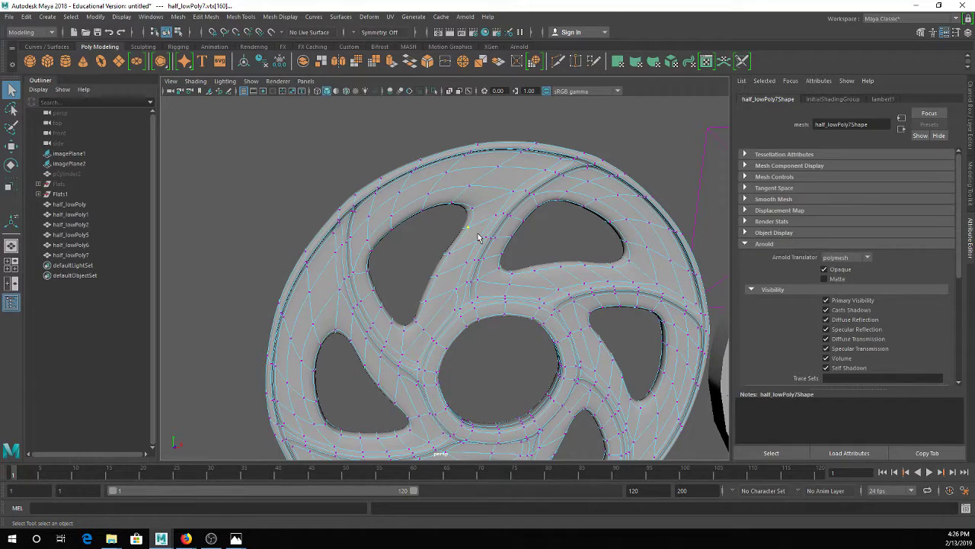
right_click_drag(483, 212, 525, 194)
left_click_drag(528, 204, 475, 244, "alt")
Start the Insert Edge Loop tool and compare the cutout's edge in the low-poly cage and the smooth preview
left_click(233, 20)
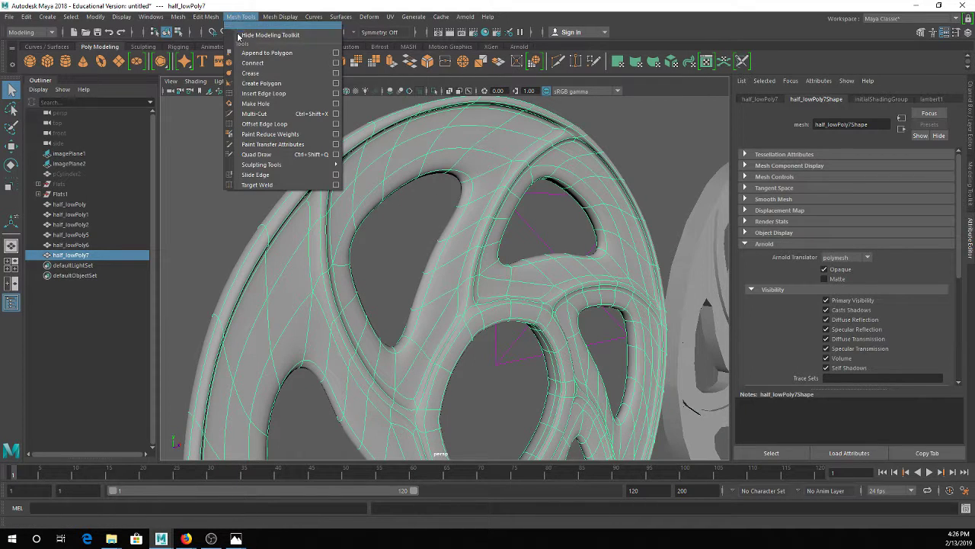
left_click(265, 94)
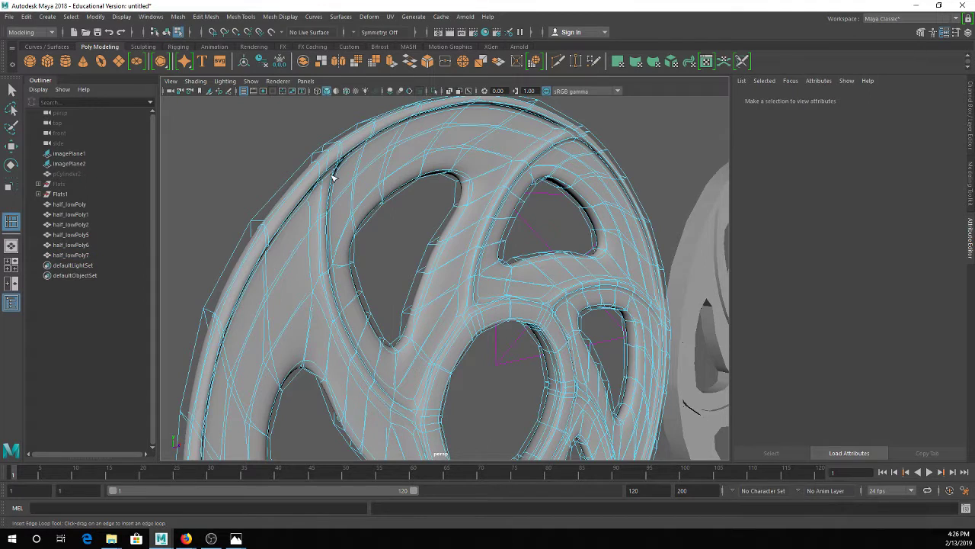
key("1")
scroll(444, 262, "up", 10)
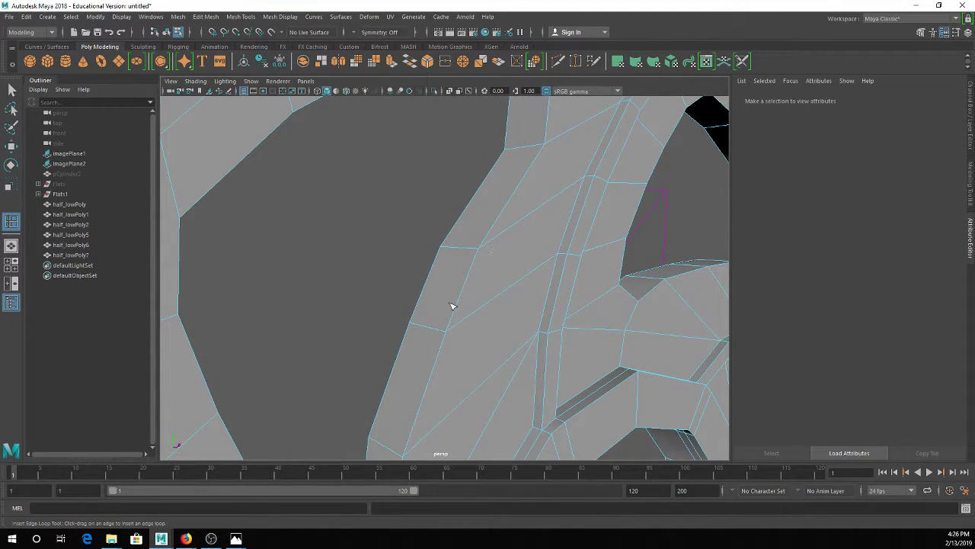
key("3")
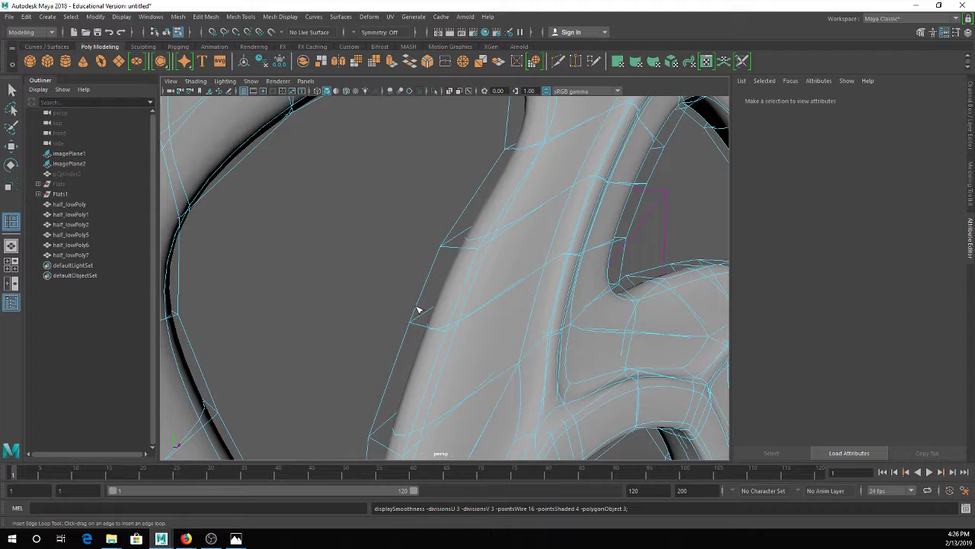
key("1")
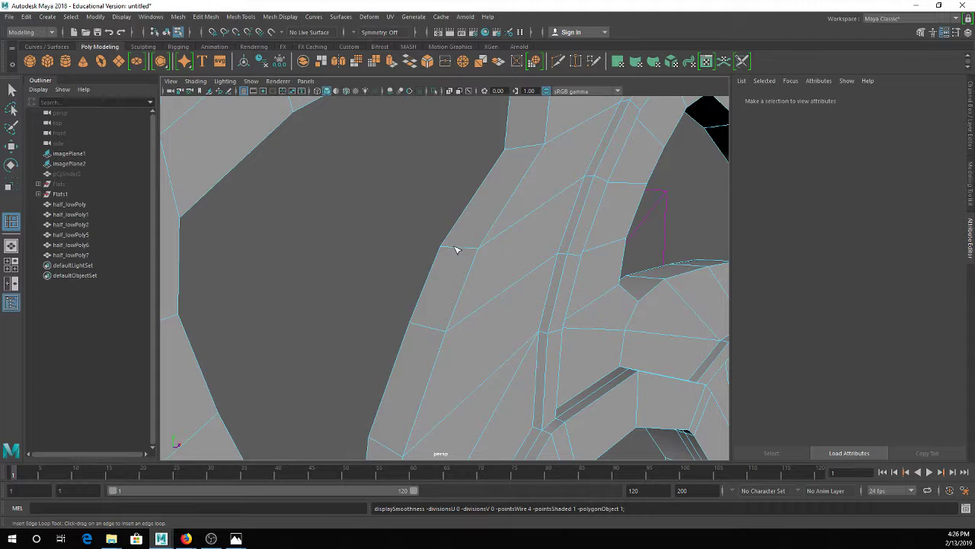
key("3")
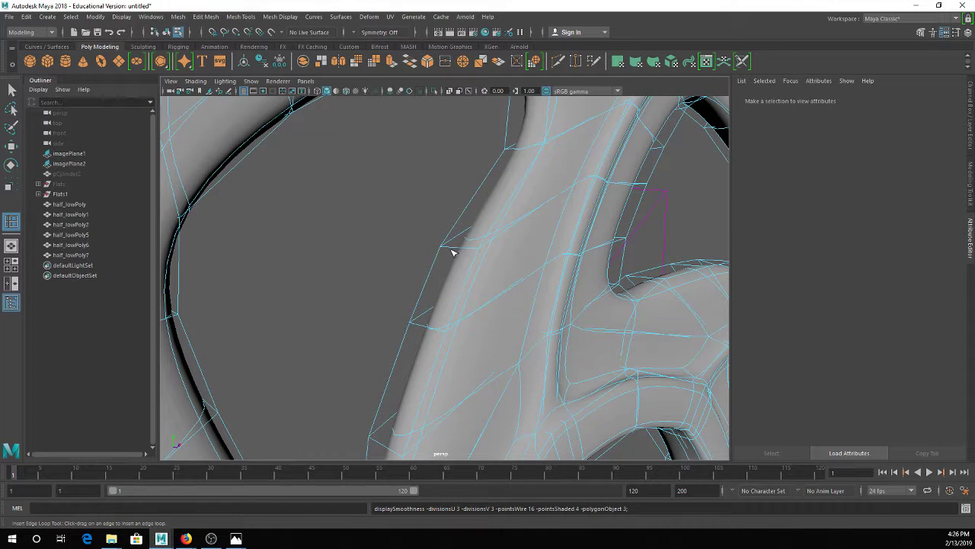
Insert a supporting edge loop close beside the spoke's edge along the large cutout
scroll(446, 258, "up", 5)
left_click_drag(442, 261, 524, 272, "alt")
middle_click_drag(524, 272, 294, 257, "alt")
left_click_drag(294, 257, 296, 261, "alt")
left_click_drag(500, 227, 440, 270)
scroll(518, 233, "up", 3)
right_click_drag(440, 270, 436, 276, "alt")
left_click_drag(436, 276, 466, 272, "alt")
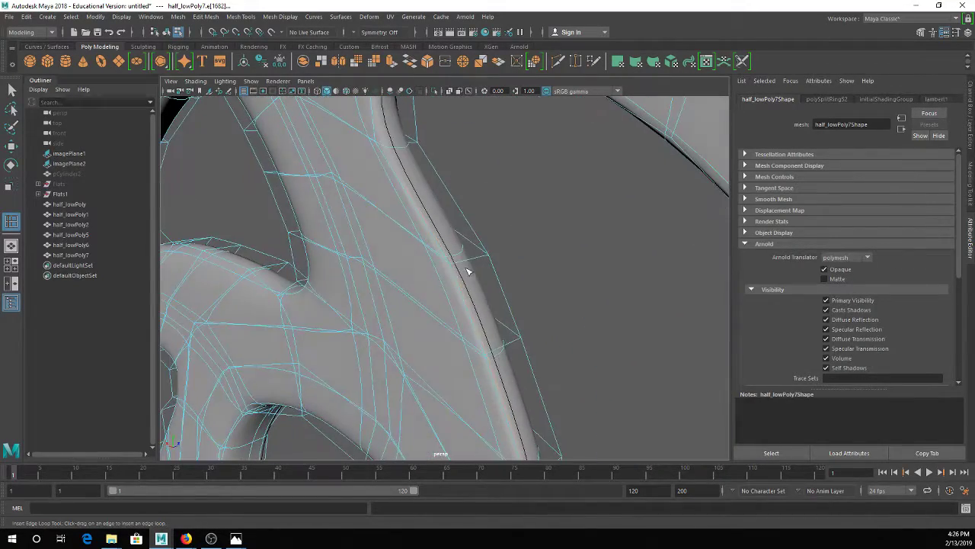
Examine the smoothed cutout edge with its new supporting loop in object and vertex mode
key("3")
key("q")
right_click_drag(465, 258, 505, 226)
left_click(506, 227)
left_click(478, 282)
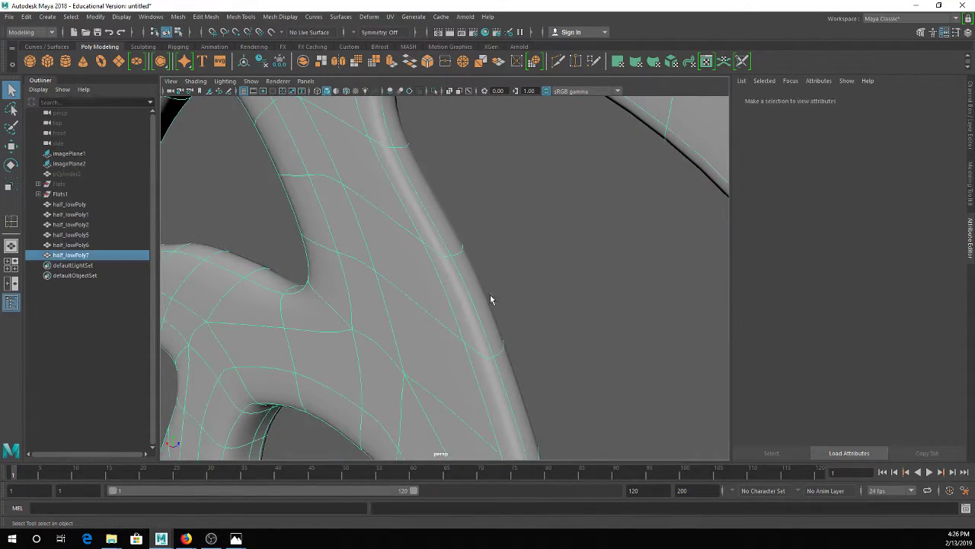
right_click(444, 245)
right_click_drag(444, 245, 403, 242)
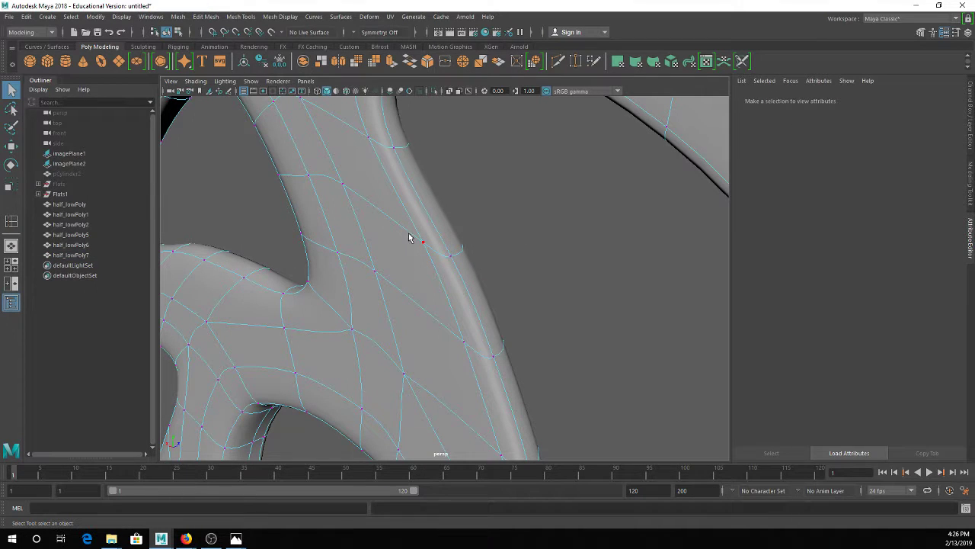
Insert a second supporting edge loop on the spoke's flat face, close to the first loop along the cutout
key("g")
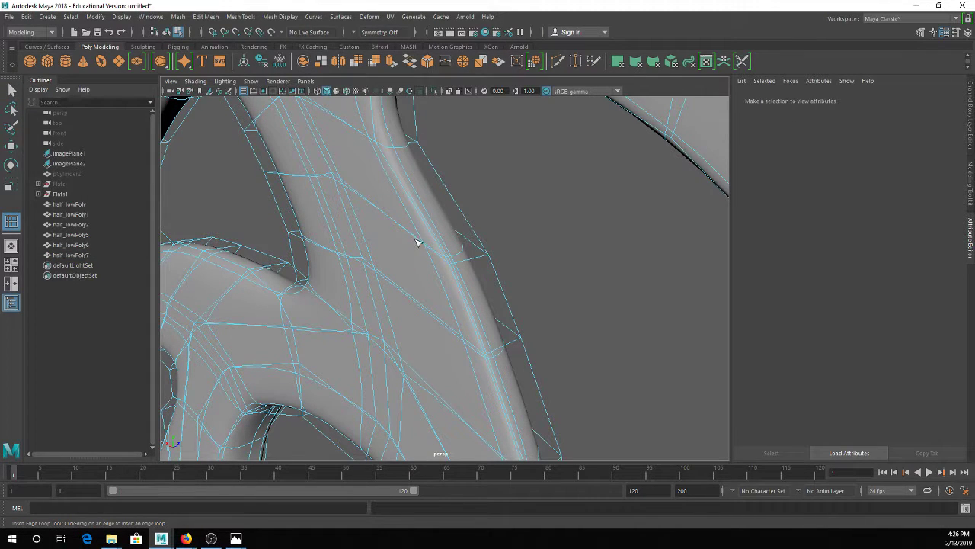
left_click(424, 248)
left_click(206, 16)
mouse_move(240, 16)
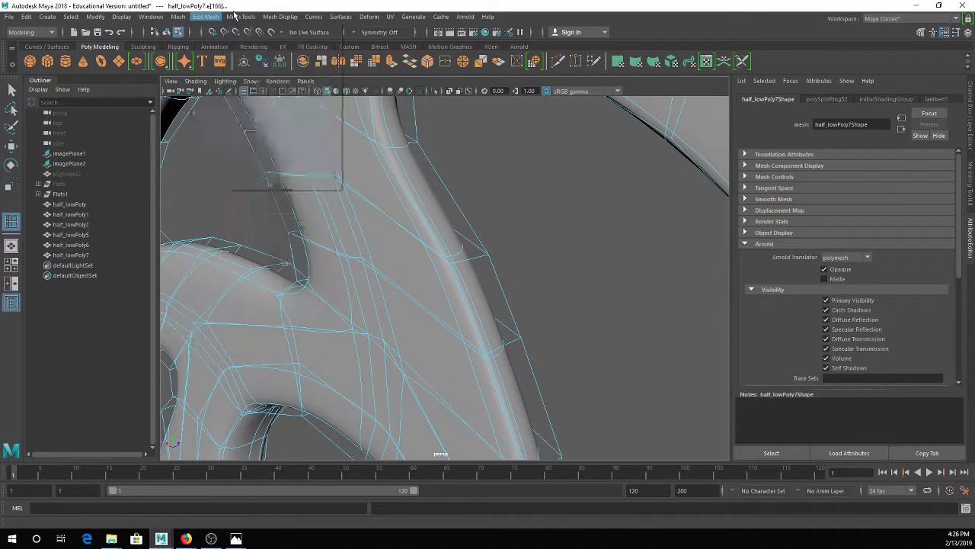
left_click(263, 93)
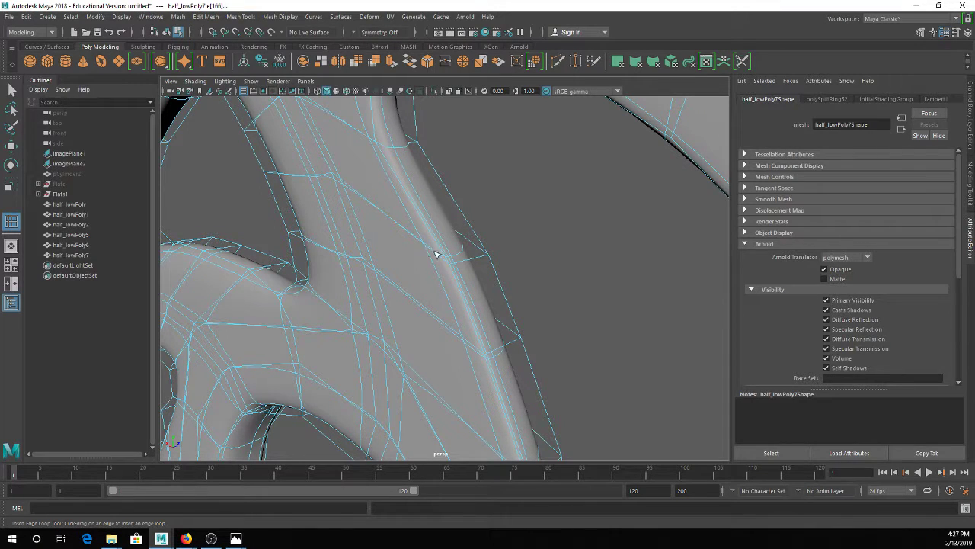
left_click(435, 254)
left_click_drag(435, 254, 447, 262)
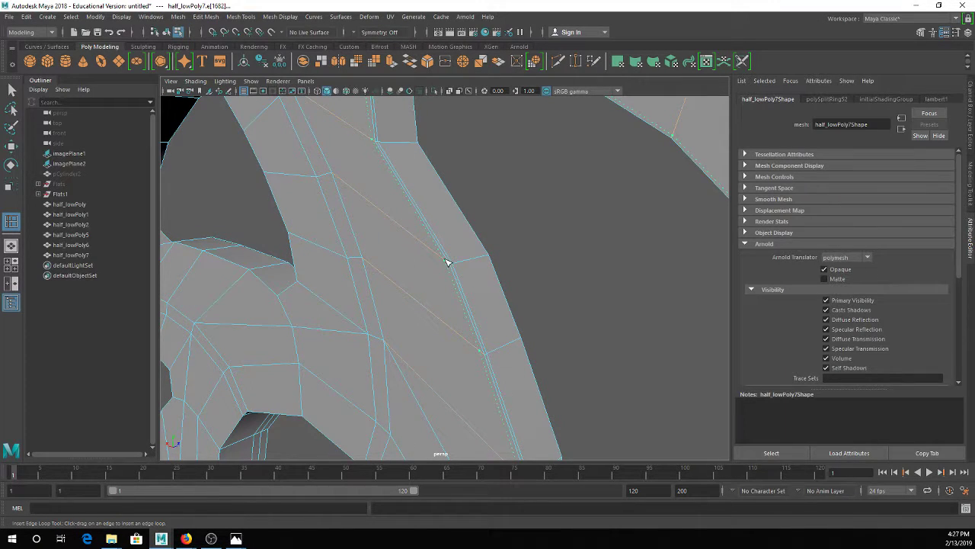
left_click_drag(447, 262, 448, 264)
left_click_drag(444, 265, 444, 263)
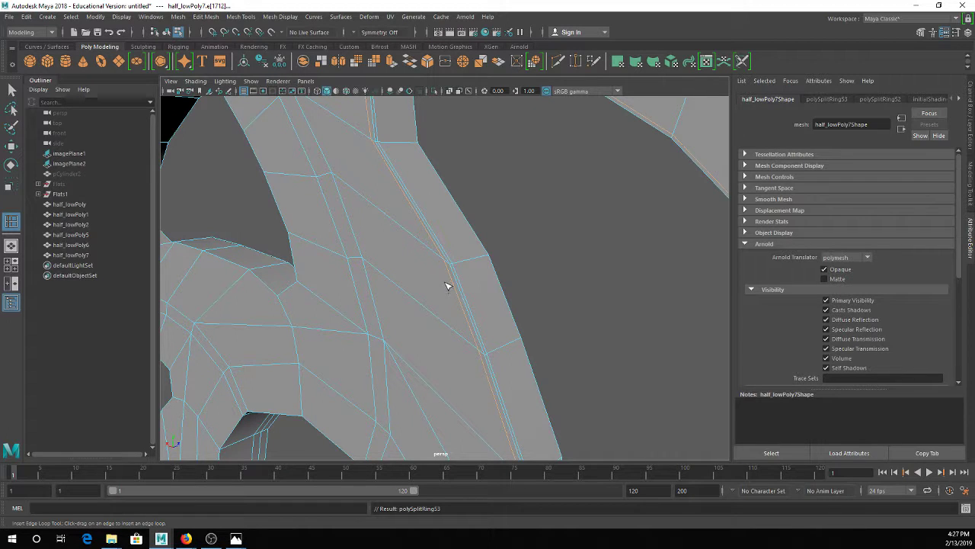
Compare the tightened cutout edge in the smooth preview and the low-poly display
key("3")
left_click(498, 214)
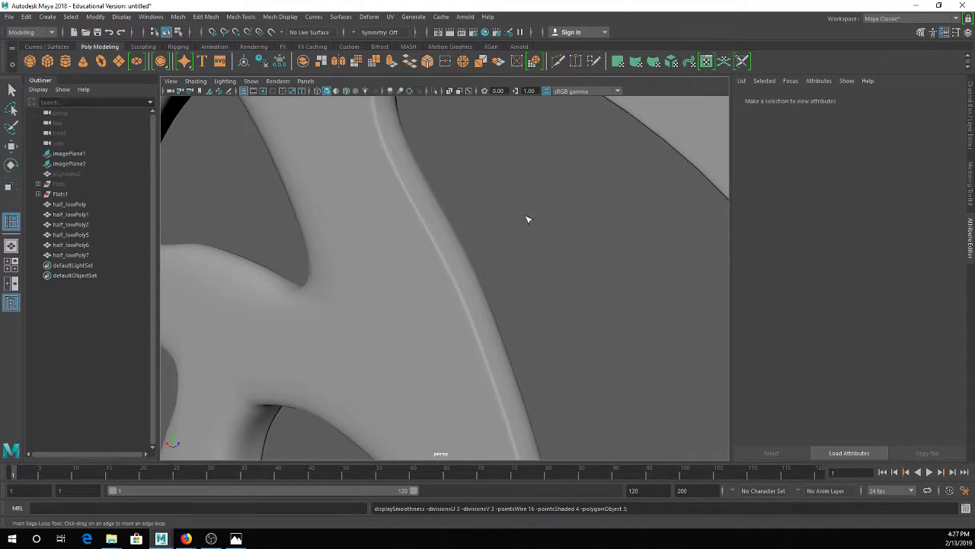
left_click(442, 254)
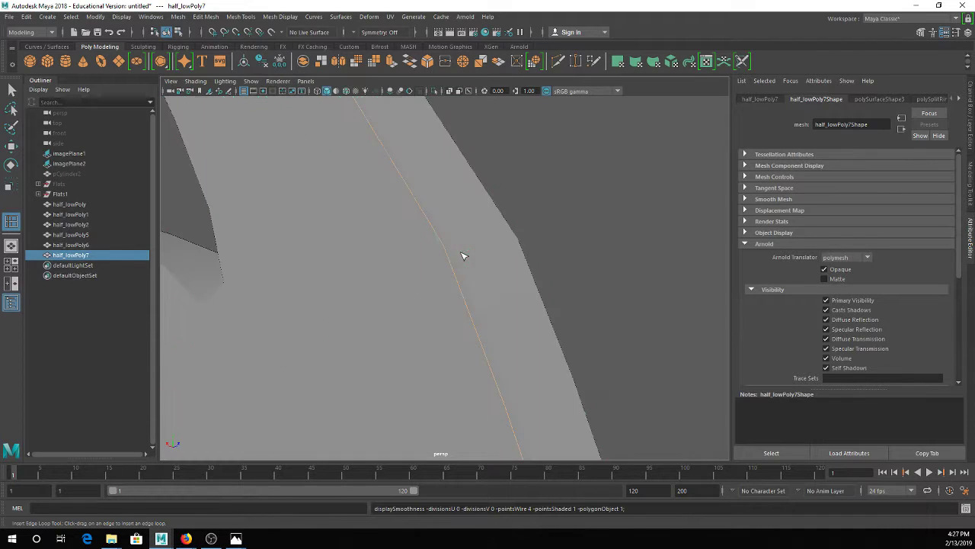
key("1")
key("3")
key("ctrl+z")
key("1")
left_click(457, 255)
scroll(460, 255, "up", 4)
right_click_drag(460, 245, 501, 231)
key("ctrl+z")
key("1")
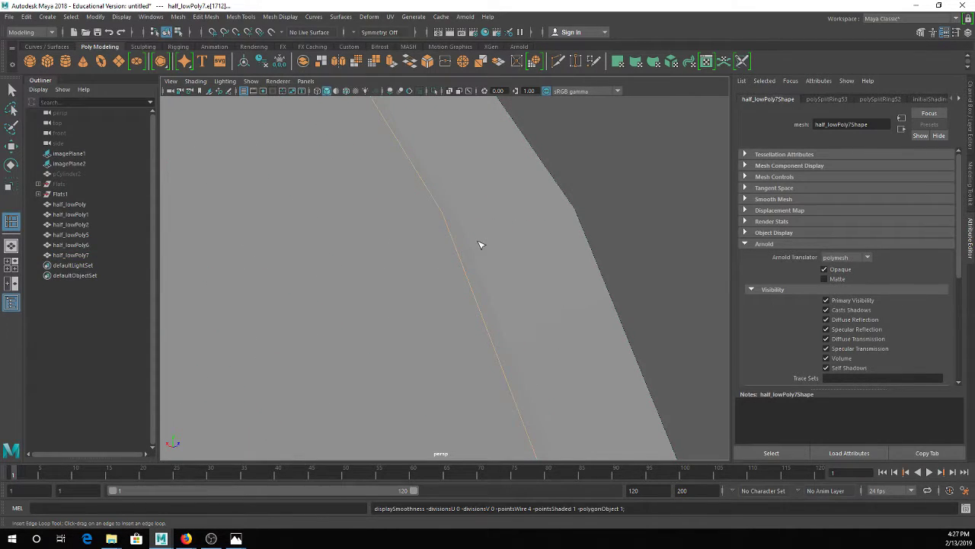
left_click(475, 240)
Select the cutout's rim edge in edge mode and examine the spacing of the closely placed supporting loops
key("q")
right_click_drag(472, 239, 474, 214)
left_click(491, 264)
scroll(472, 271, "down", 2)
left_click_drag(452, 269, 451, 237, "alt")
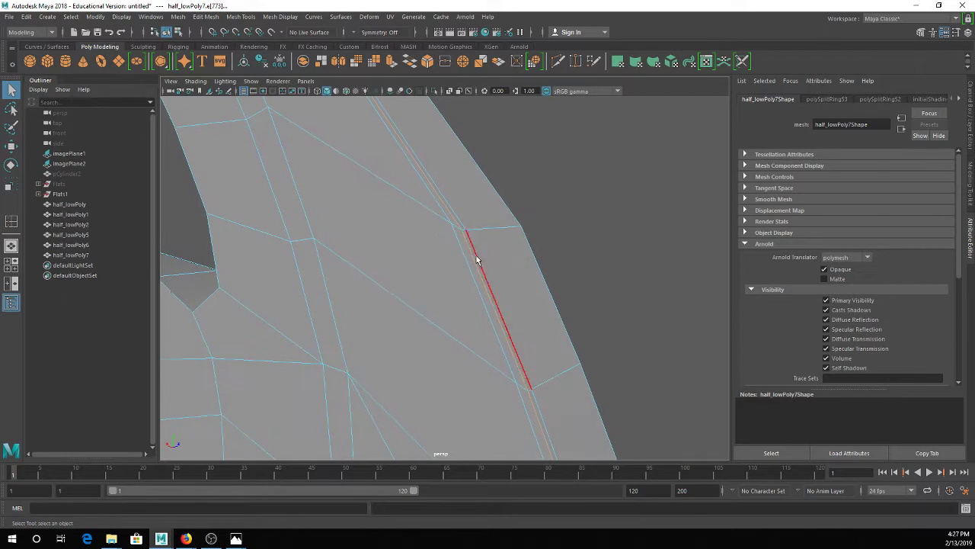
scroll(519, 289, "up", 3)
left_click_drag(547, 276, 514, 196, "alt")
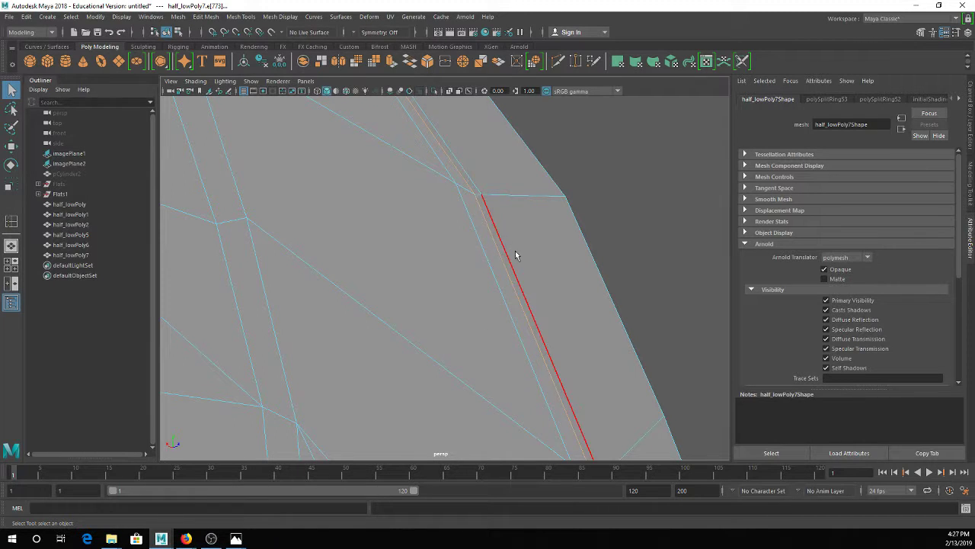
scroll(525, 268, "down", 5)
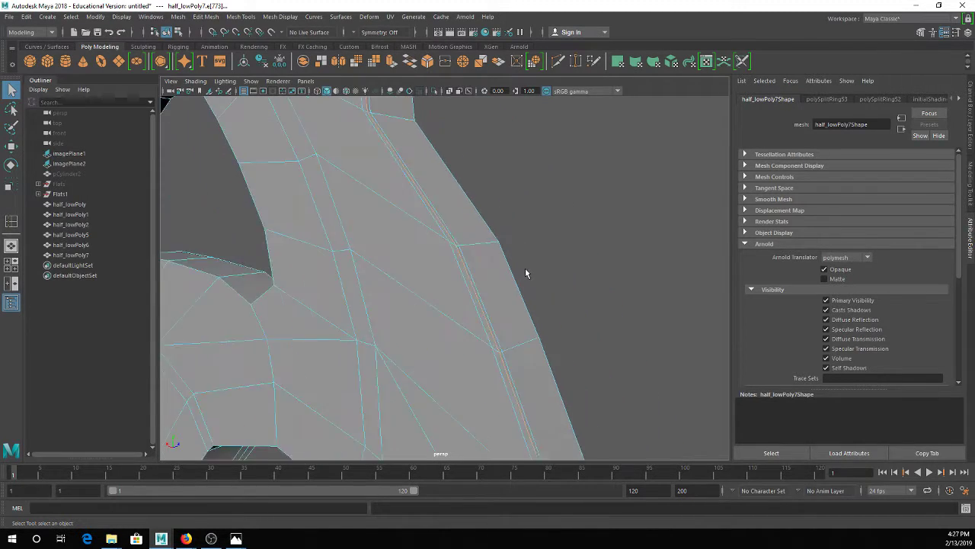
Insert an edge loop along the cutout's inner wall, about midway between its two rims, with the smooth preview on
left_click_drag(519, 268, 401, 237, "alt")
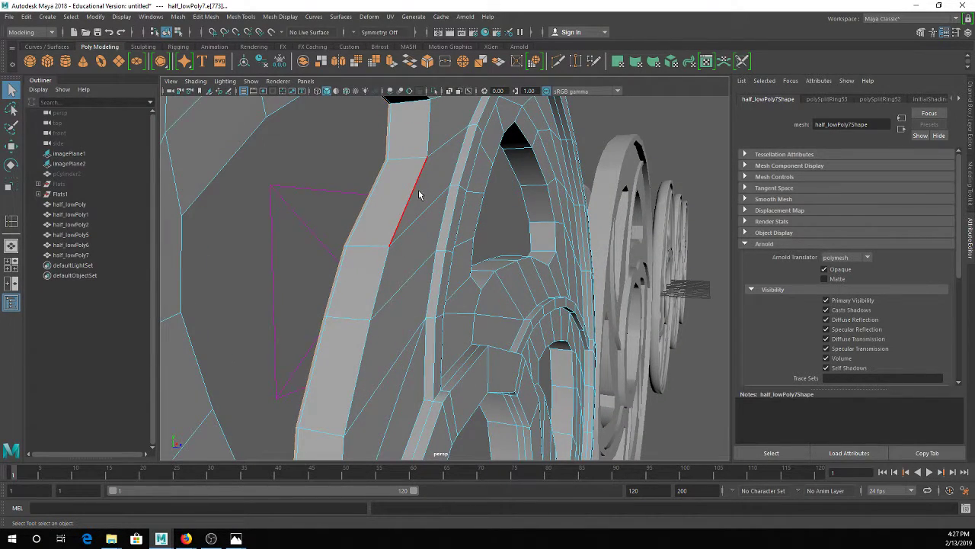
key("g")
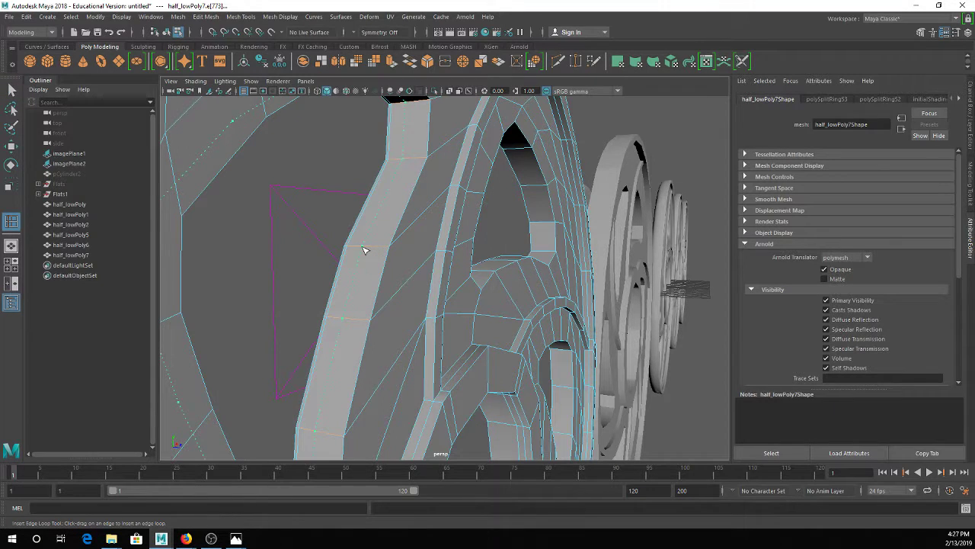
left_click(364, 250)
key("3")
key("ctrl+z")
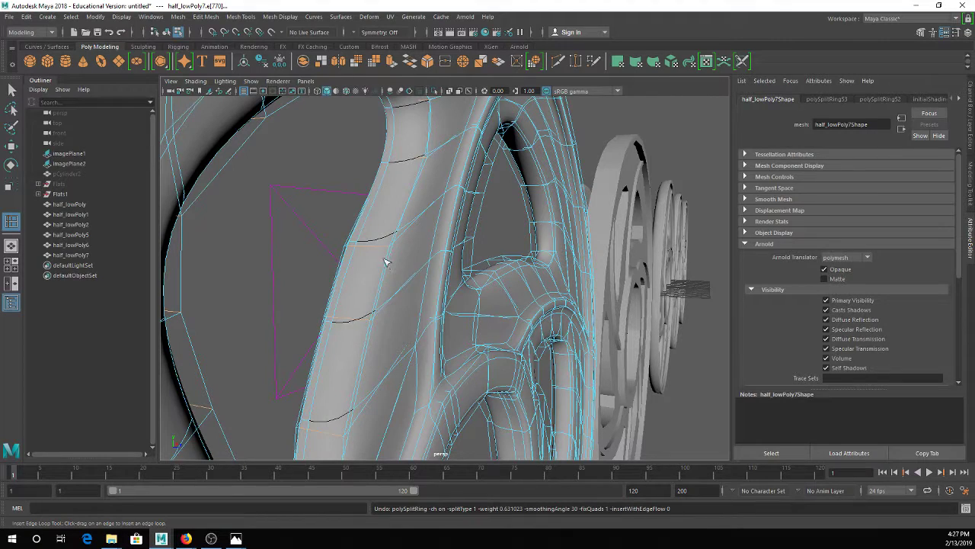
left_click_drag(375, 248, 369, 248)
left_click(371, 249)
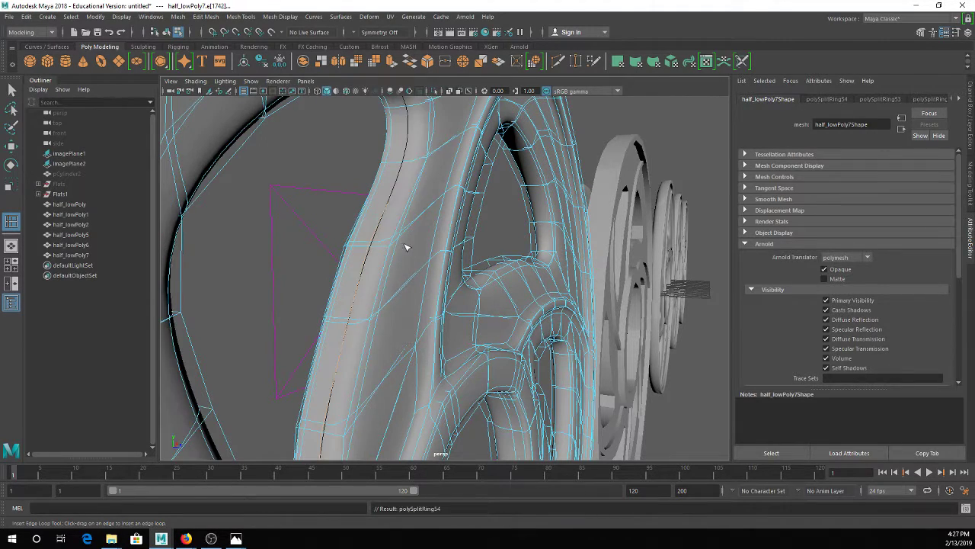
Insert another edge loop along the spoke's flat face, between the cutout and the raised rib
scroll(378, 256, "up", 5)
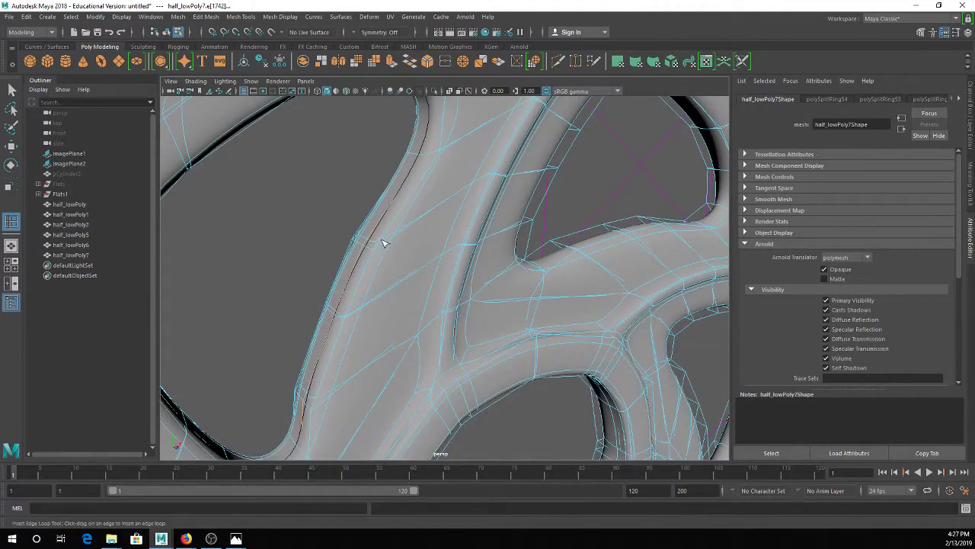
left_click(412, 226)
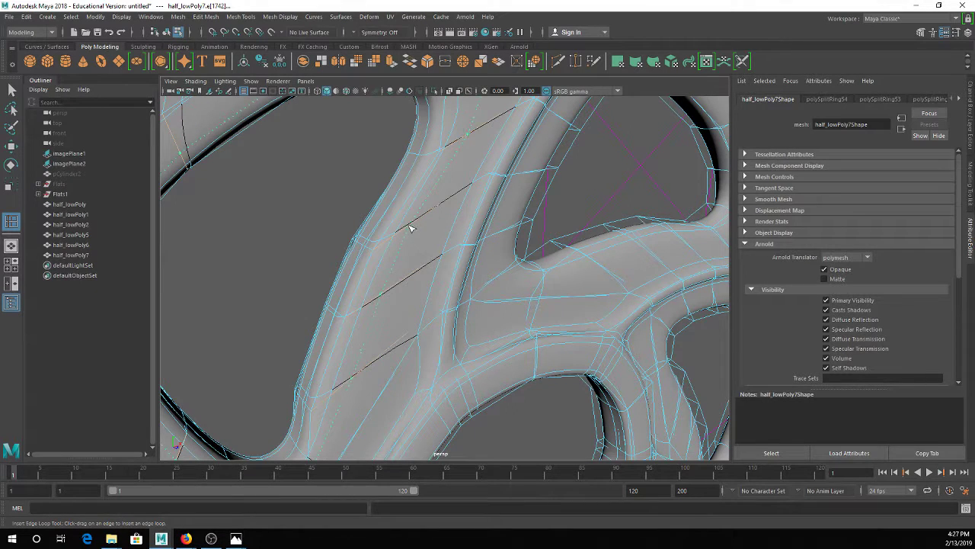
left_click(408, 228)
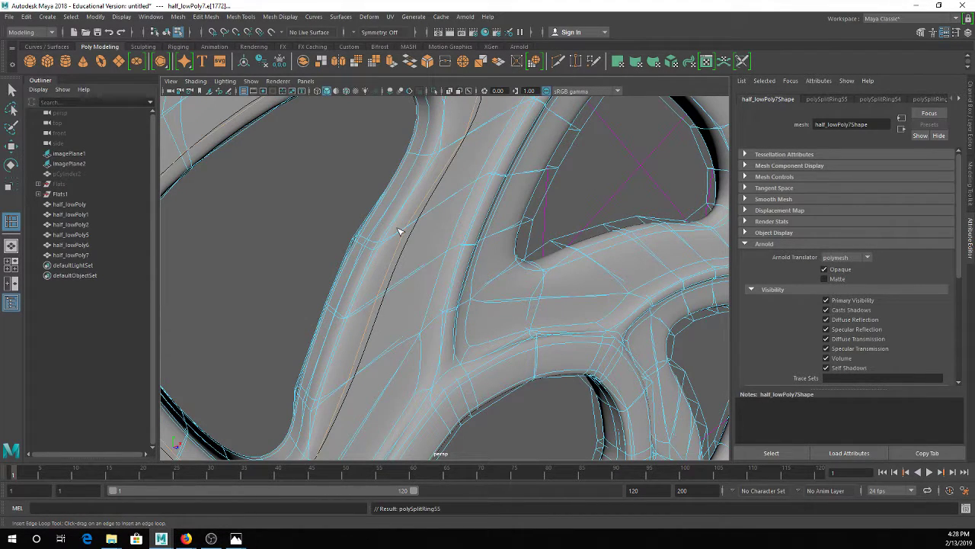
Leave the edge loop tool and examine the smoothed spoke from the side with and without its wireframe
key("q")
right_click_drag(399, 232, 445, 213)
left_click(355, 225)
left_click_drag(373, 242, 601, 226, "alt")
left_click(399, 251)
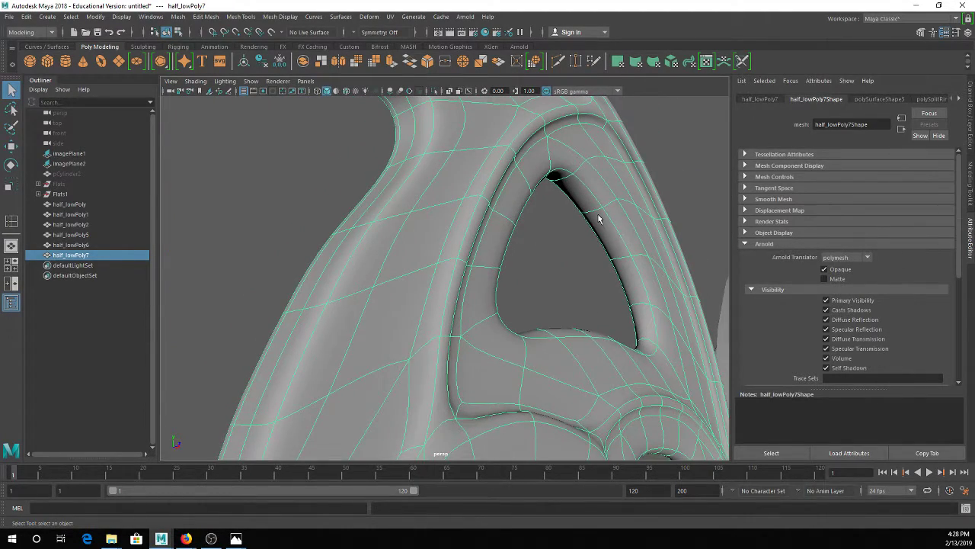
right_click_drag(457, 227, 536, 201)
left_click(533, 242)
left_click_drag(519, 252, 396, 261, "alt")
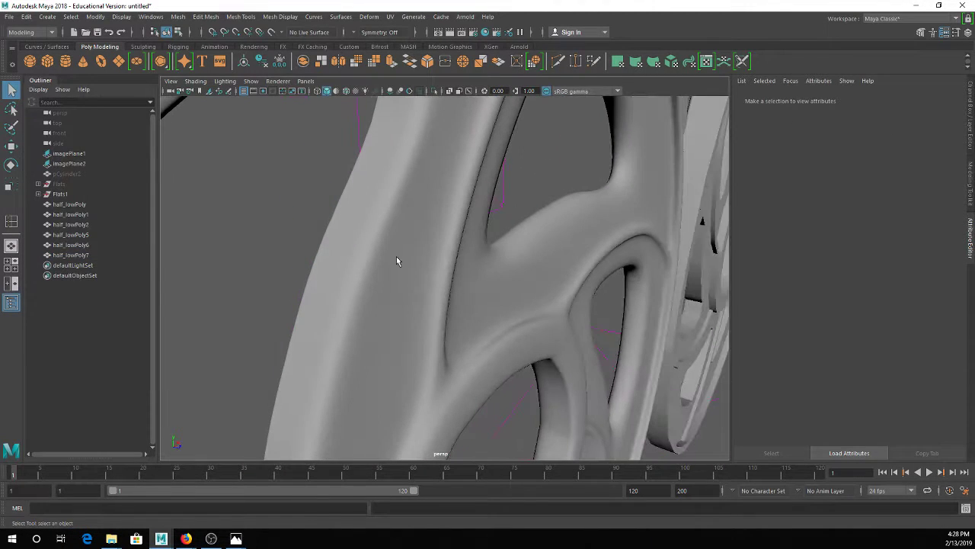
Reselect half_lowPoly7 and compare the neighbouring cutout's rim in the low-poly cage and the smooth preview
left_click(563, 214)
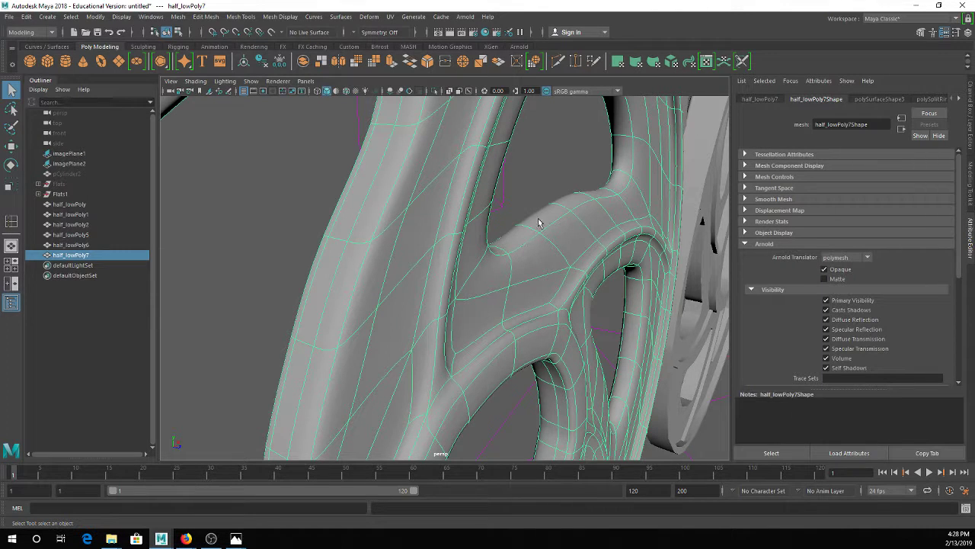
left_click(276, 234)
left_click(343, 286)
left_click_drag(375, 298, 323, 292, "alt")
middle_click_drag(579, 238, 244, 235, "alt")
left_click_drag(457, 263, 442, 266, "alt")
key("1")
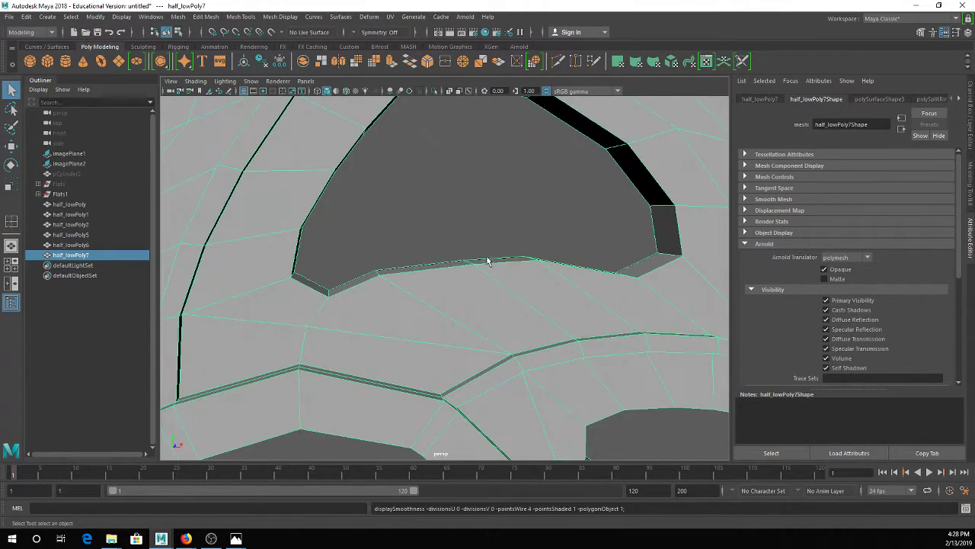
key("3")
scroll(486, 258, "down", 4)
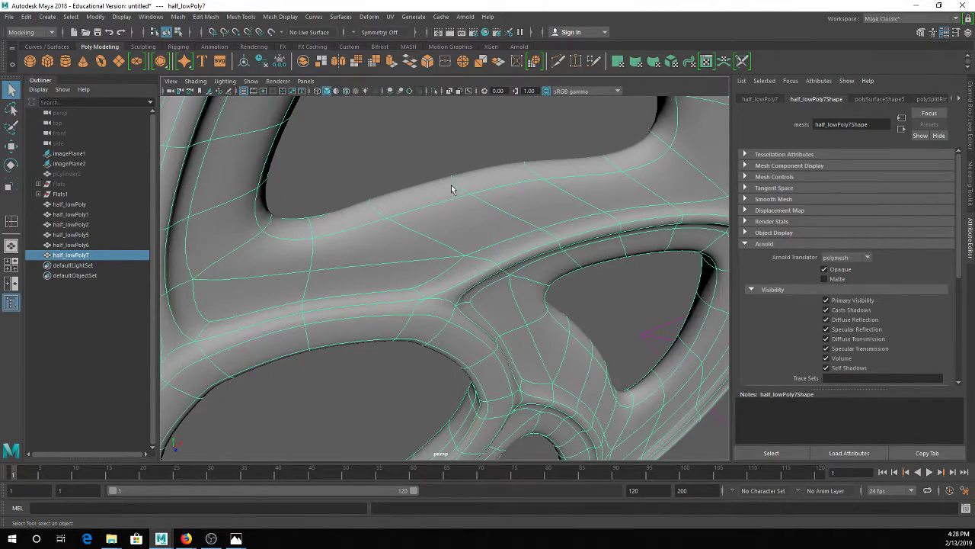
Insert a supporting edge loop along the neighbouring cutout's edge
key("g")
left_click_drag(456, 180, 449, 176)
left_click(451, 179)
scroll(449, 187, "up", 5)
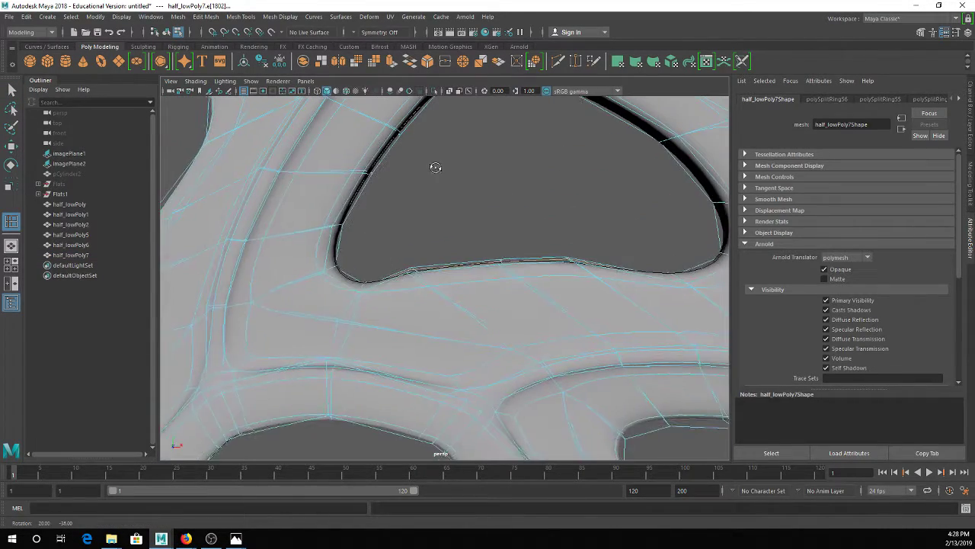
Undo the last edge loop and insert a supporting loop along the cutout's rounded inner wall, close to its rim
middle_click_drag(426, 203, 397, 190, "alt")
left_click_drag(447, 213, 366, 244, "alt")
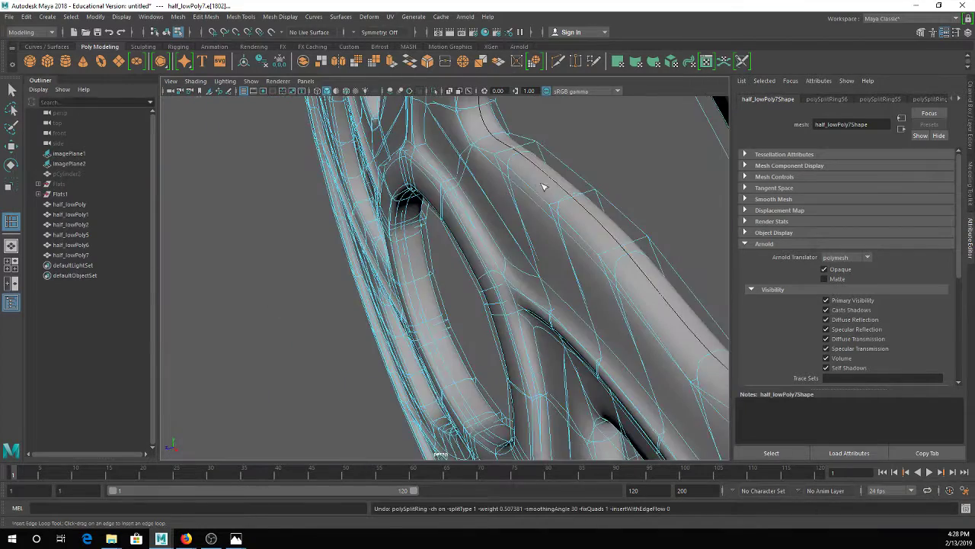
key("ctrl+z")
middle_click_drag(540, 187, 463, 222, "alt")
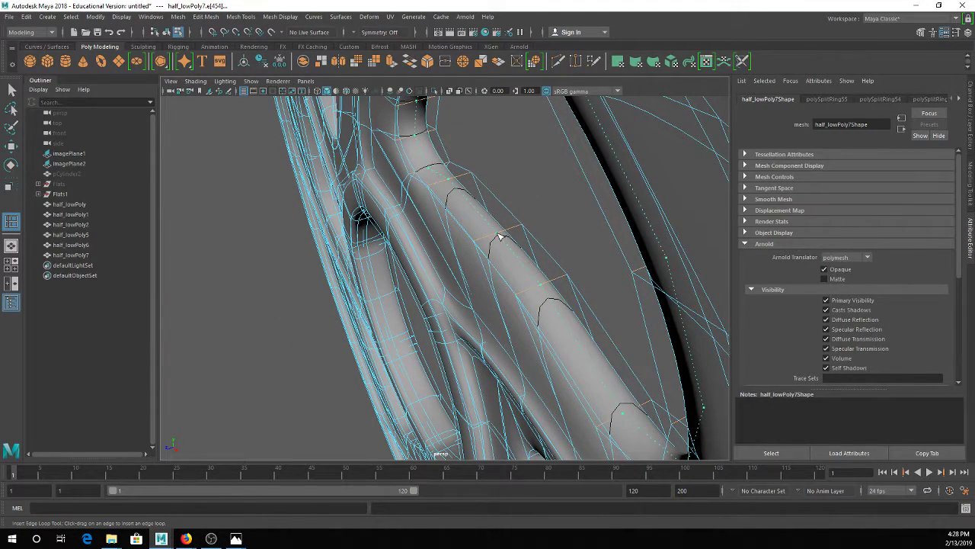
left_click(499, 238)
Insert an edge loop on the flat face around the same cutout, just outside its rim, and leave the edge loop tool
mouse_move(473, 274)
left_mouse_down("alt")
mouse_move(489, 286)
mouse_move(465, 281)
left_mouse_up("alt")
left_click_drag(607, 283, 576, 349, "alt")
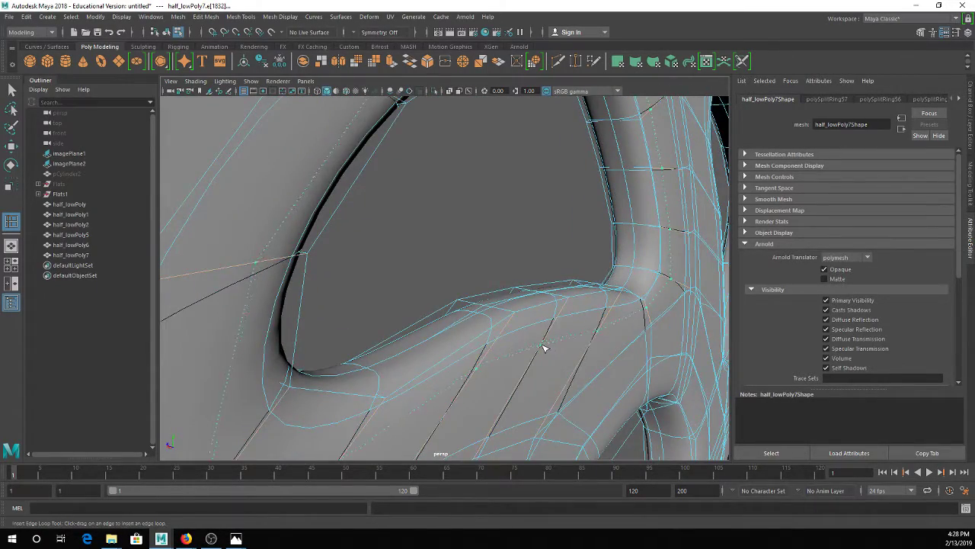
left_click(543, 348)
right_click_drag(524, 297, 553, 237)
Examine the smoothed cutout's rim from the side and from the front without the wireframe
left_click_drag(498, 278, 565, 259, "alt")
scroll(494, 258, "down", 4)
left_click_drag(353, 297, 465, 303, "alt")
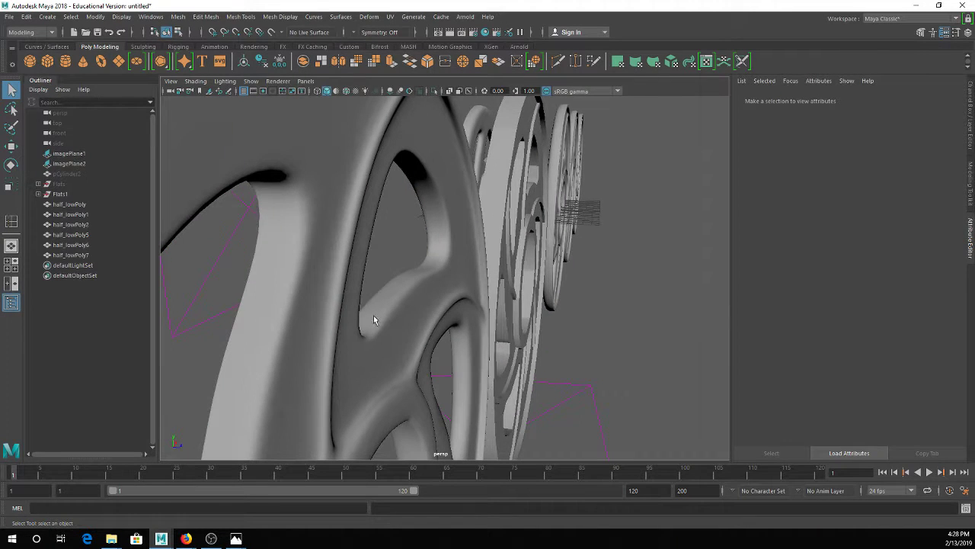
left_click_drag(435, 250, 310, 309, "alt")
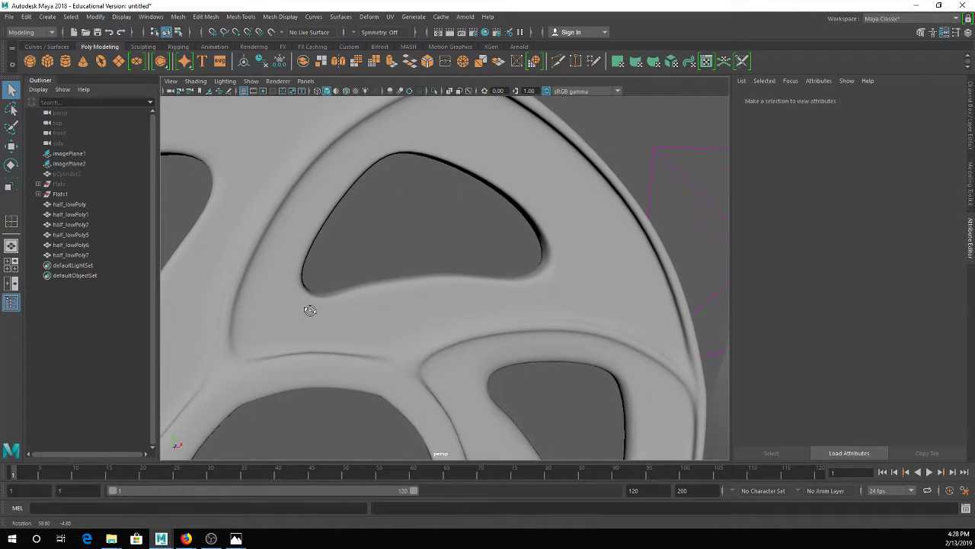
scroll(424, 283, "up", 2)
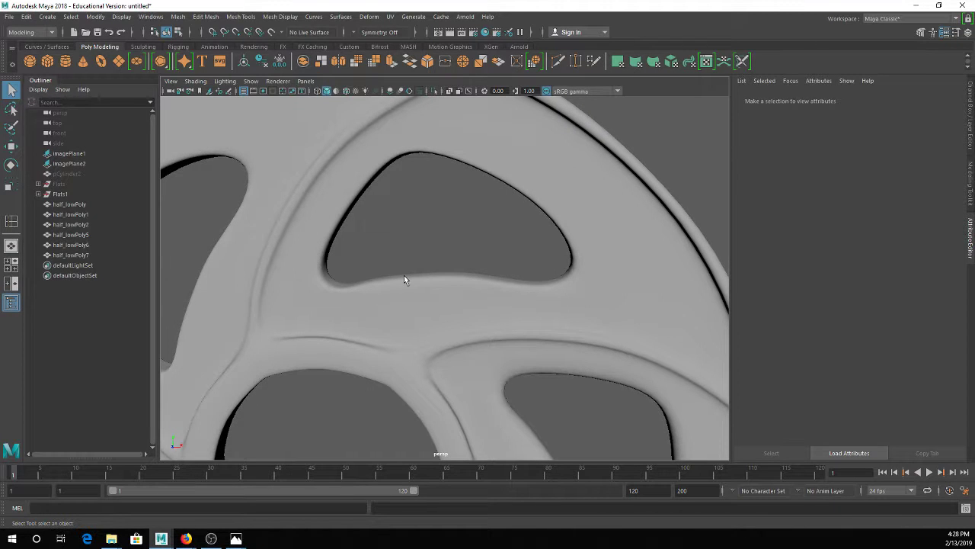
Select the smoothed wheel half_lowPoly7 and switch it to unsmoothed display, viewing its centre hole up close
scroll(526, 277, "down", 2)
left_click_drag(555, 282, 494, 241, "alt")
scroll(480, 225, "up", 3)
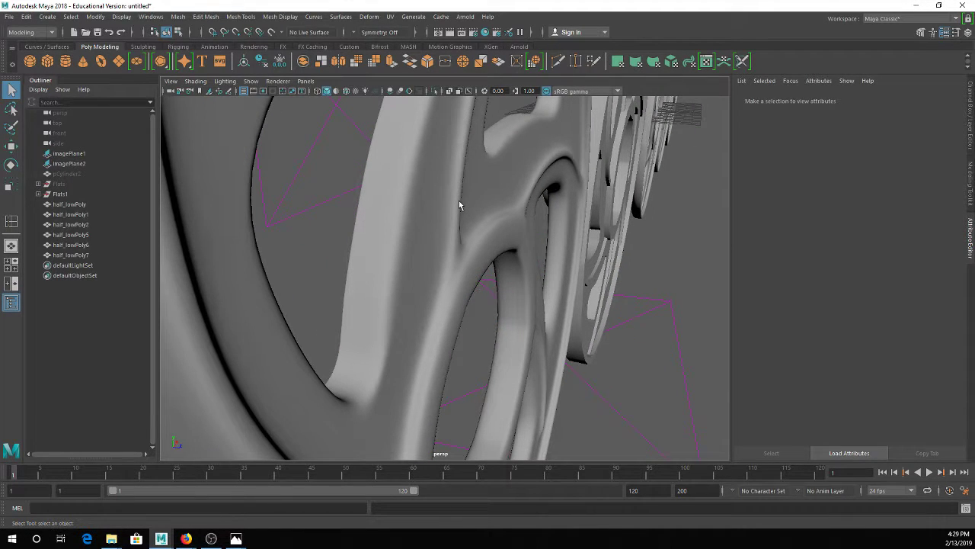
left_click_drag(459, 200, 450, 150, "alt")
left_click(386, 233)
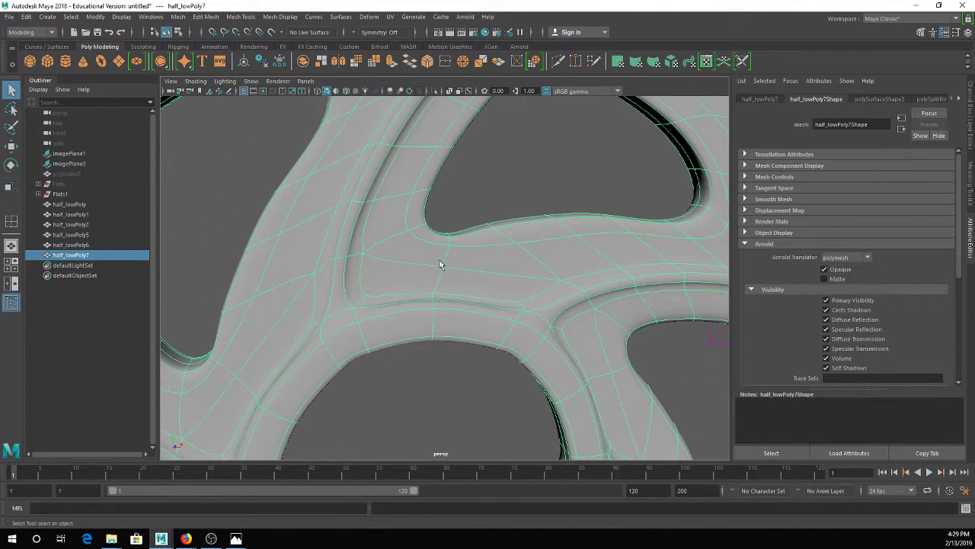
scroll(442, 261, "up", 2)
scroll(416, 285, "up", 1)
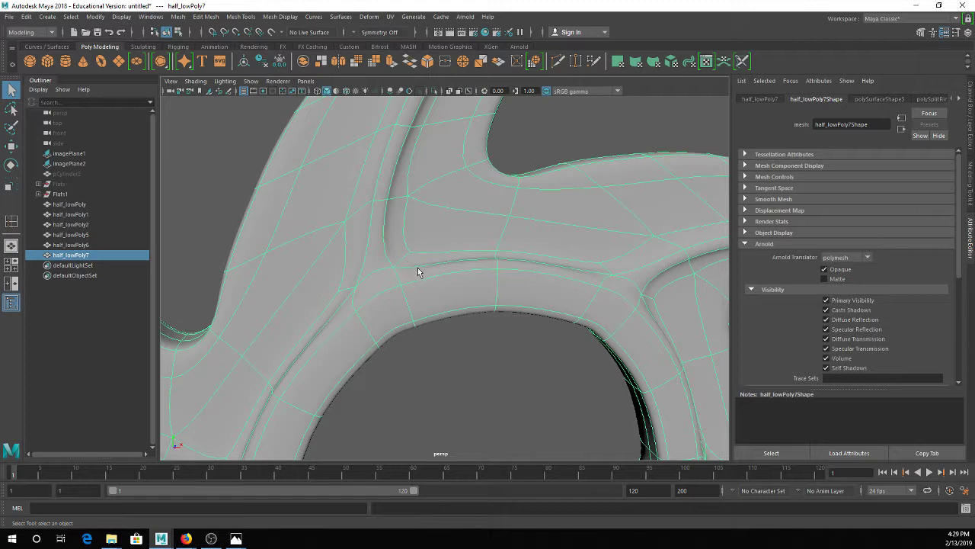
key("1")
mouse_move(452, 323)
left_mouse_down("alt")
mouse_move(441, 305)
mouse_move(464, 309)
left_mouse_up("alt")
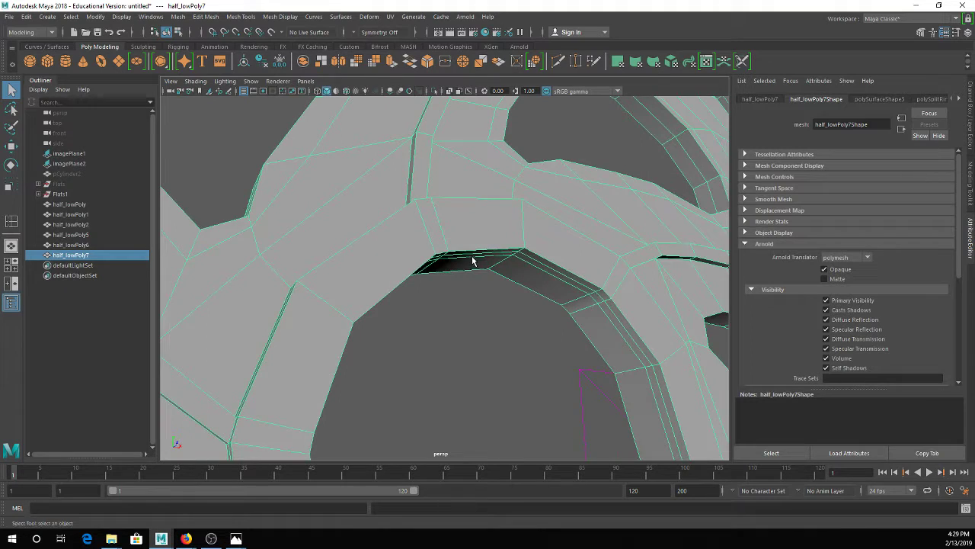
Delete the two supporting edge loops running around the inside wall of the wheel's centre hole
right_click_drag(488, 246, 488, 211)
left_click(486, 259)
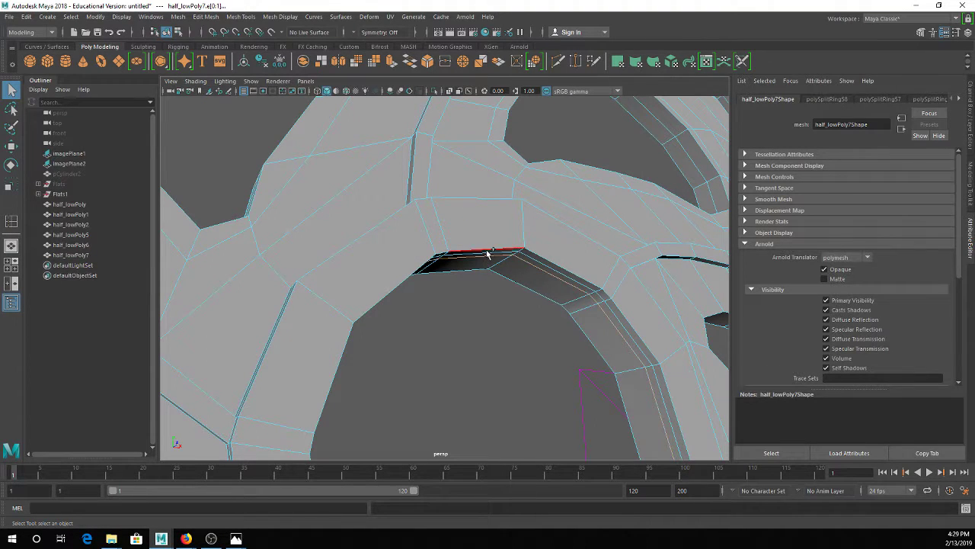
double_click(487, 258)
key("Delete")
right_click_drag(473, 222, 493, 192)
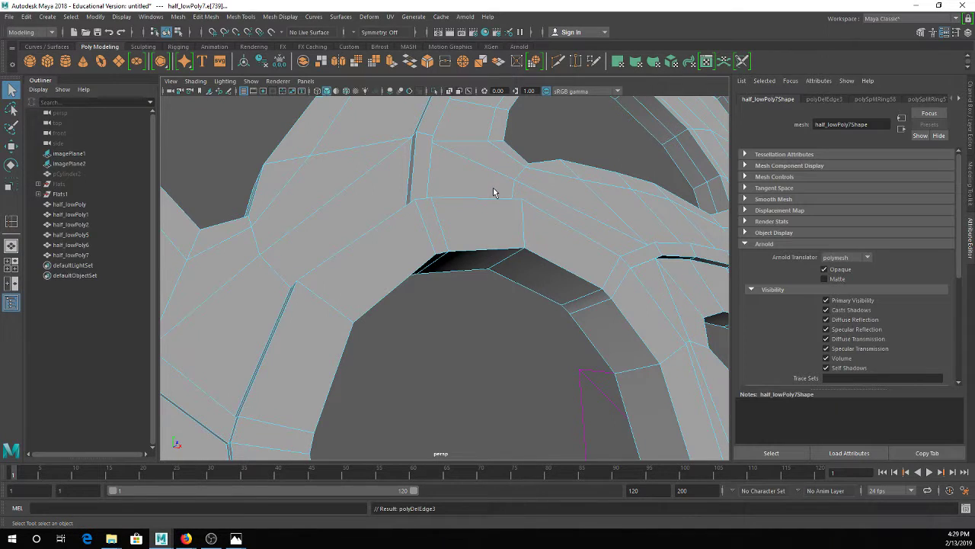
Turn smooth preview back on for the wheel and deselect it to examine the centre hole's roundness
scroll(577, 305, "down", 5)
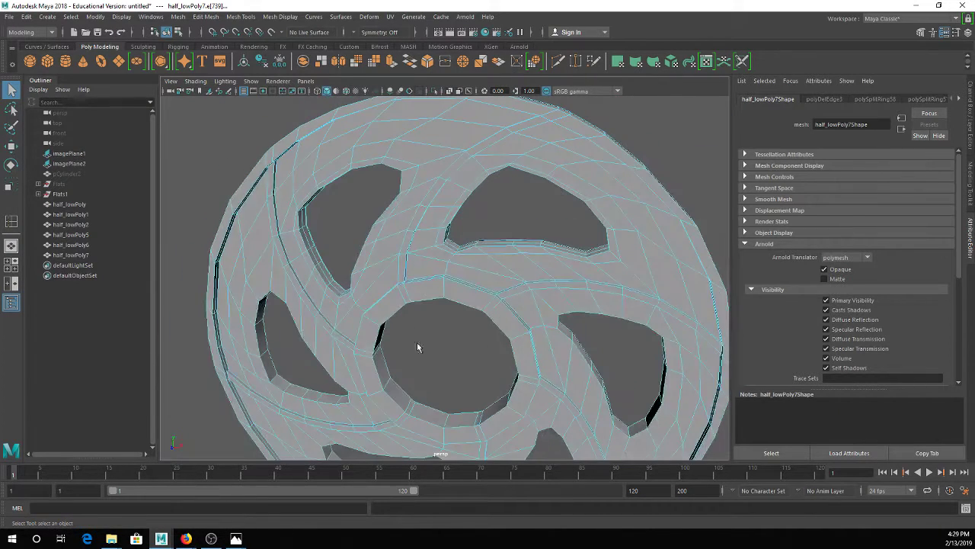
left_click_drag(426, 351, 446, 355, "alt")
key("3")
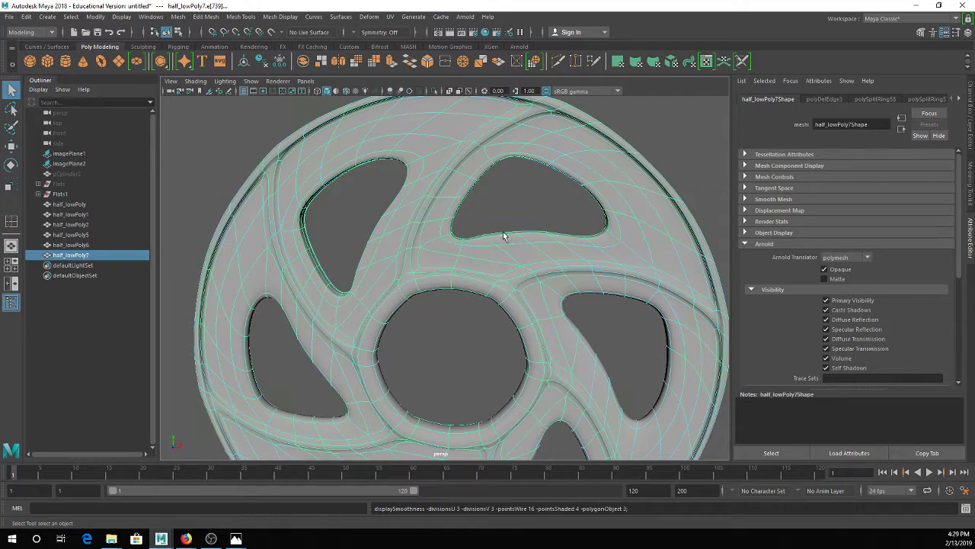
left_click(456, 381)
left_click_drag(455, 382, 476, 359, "alt")
middle_click_drag(475, 360, 407, 312, "alt")
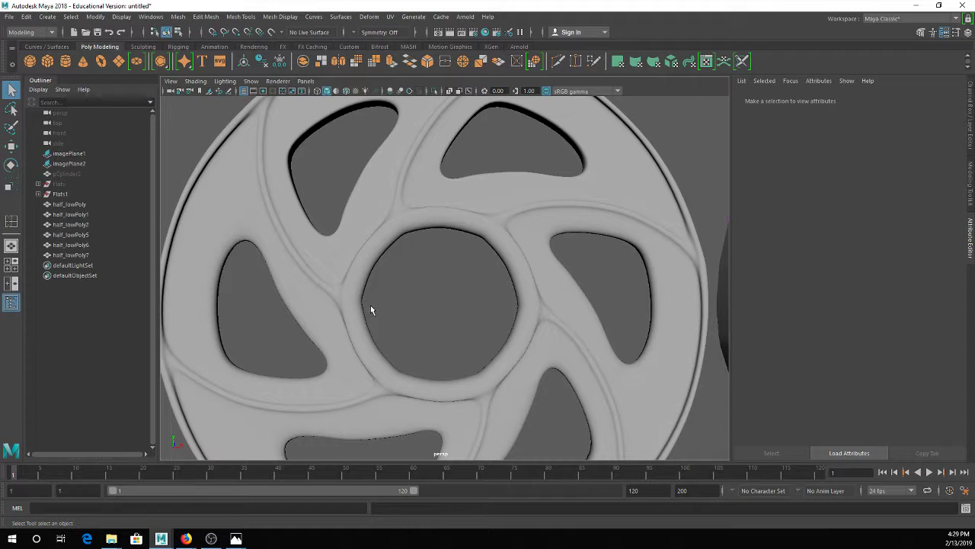
scroll(412, 222, "up", 2)
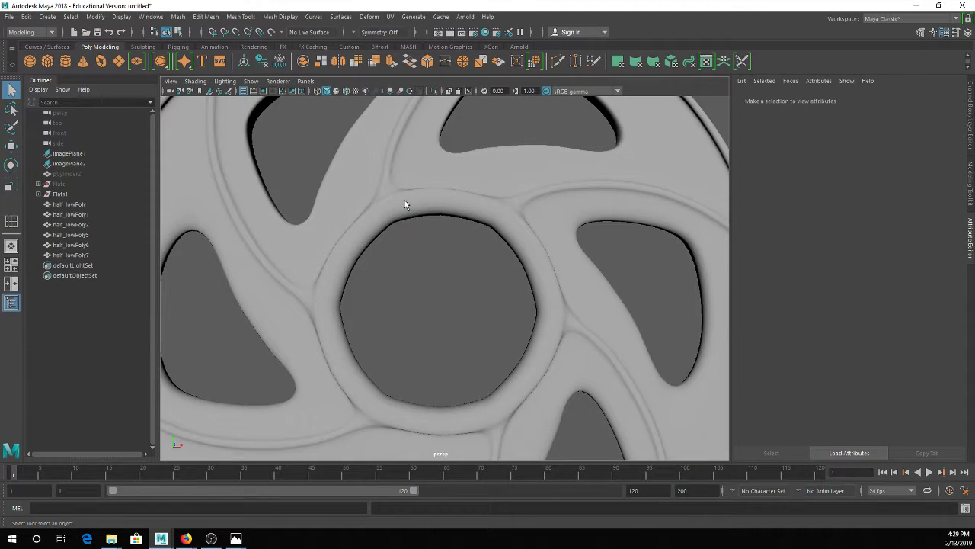
Highlight the face loop running along the spoke beside the centre hole, comparing its unsmoothed and smoothed shape, and return to object selection
left_click(404, 201)
key("1")
left_click_drag(399, 175, 411, 326, "alt")
right_click_drag(411, 246, 411, 279)
left_click(404, 294)
double_click(413, 266, "shift")
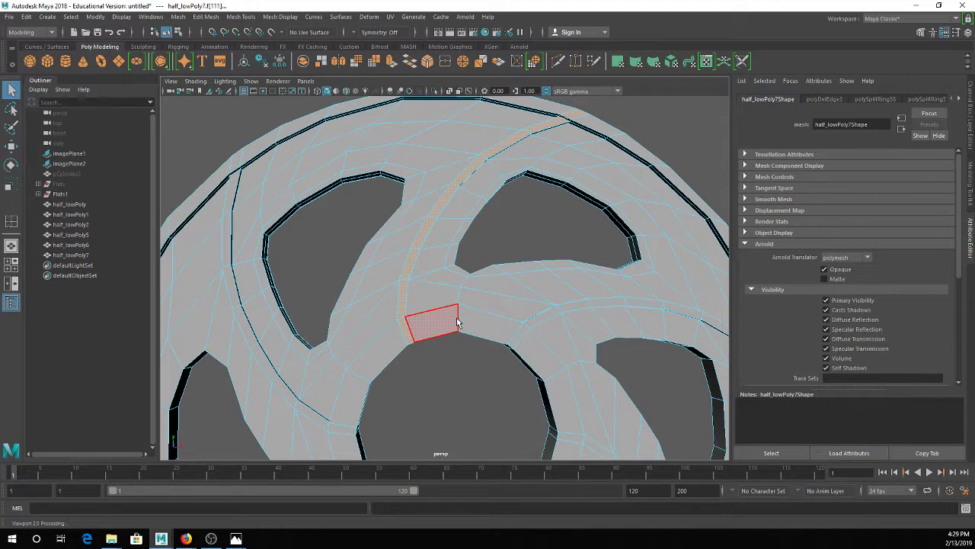
middle_click_drag(456, 320, 400, 229, "alt")
key("3")
scroll(438, 250, "down", 2)
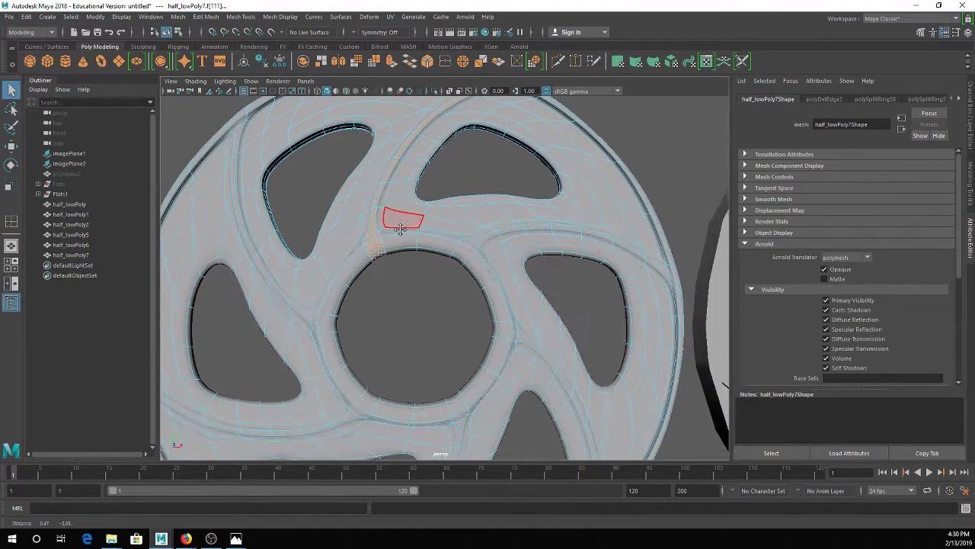
right_click(396, 240)
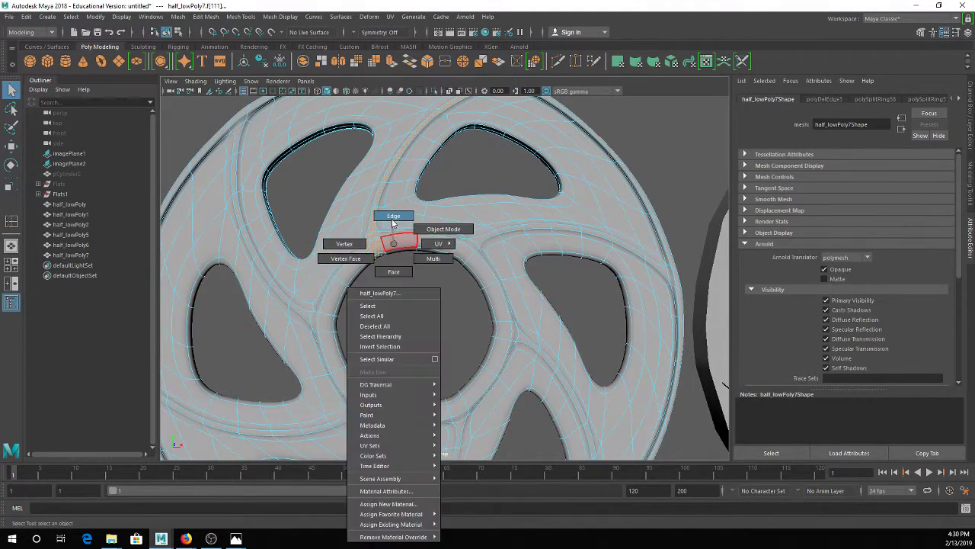
right_click(397, 239)
right_click_drag(403, 238, 428, 241)
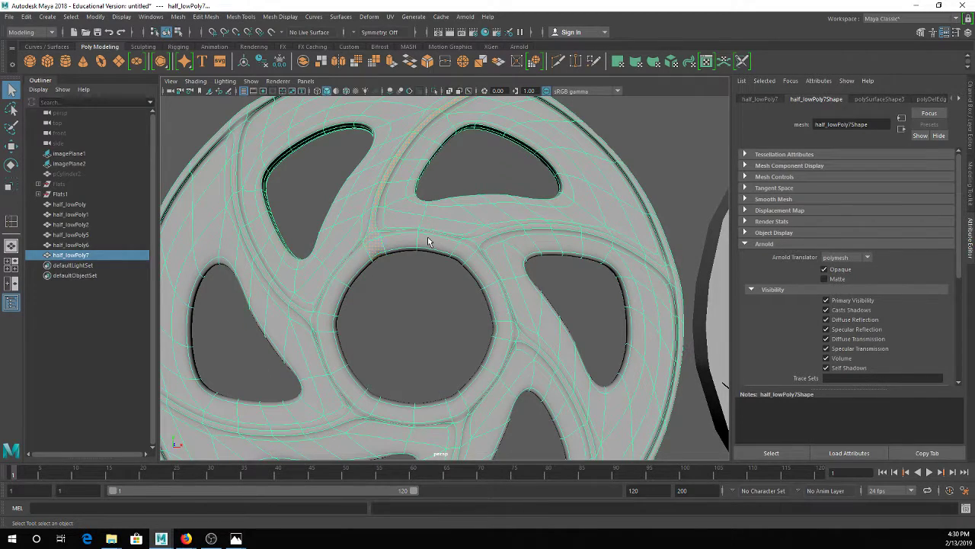
Duplicate the wheel and move the copy about 108 units in the negative X direction, beside the original
key("ctrl+d")
key("w")
key("f")
scroll(446, 288, "down", 3)
left_click_drag(445, 288, 206, 298)
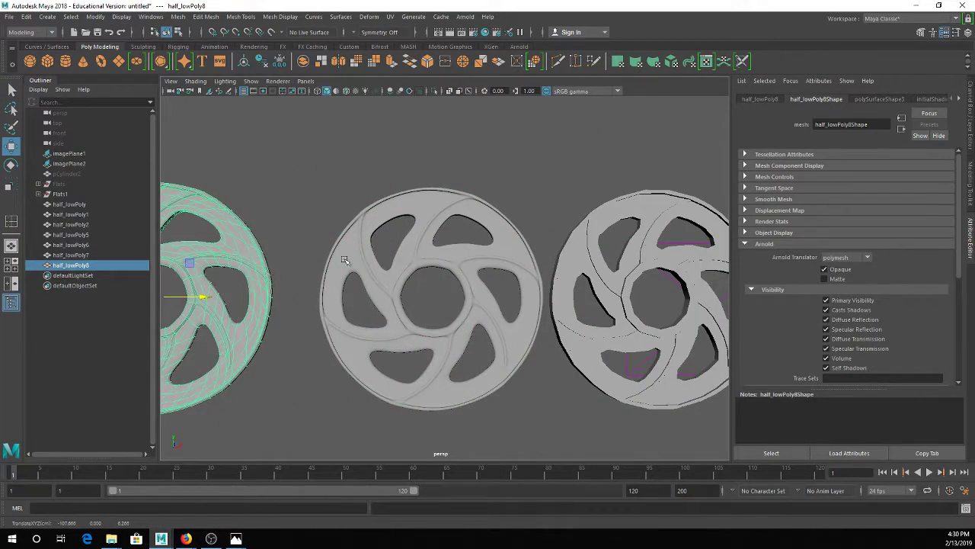
Select the edge loop around the centre hole of the original wheel half_lowPoly7 and apply Circularize to it
left_click(403, 259)
scroll(409, 251, "up", 4)
right_click_drag(409, 252, 403, 222)
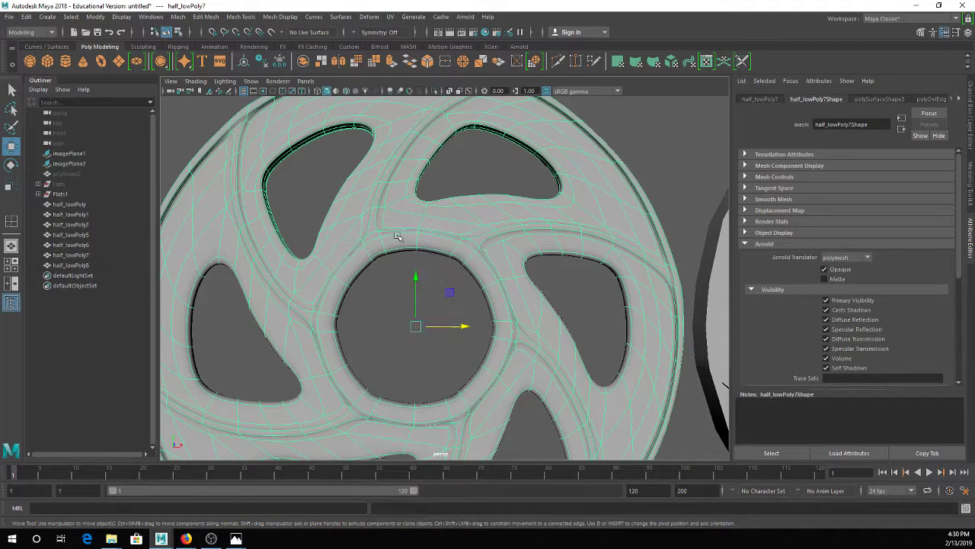
double_click(385, 253)
double_click(380, 253)
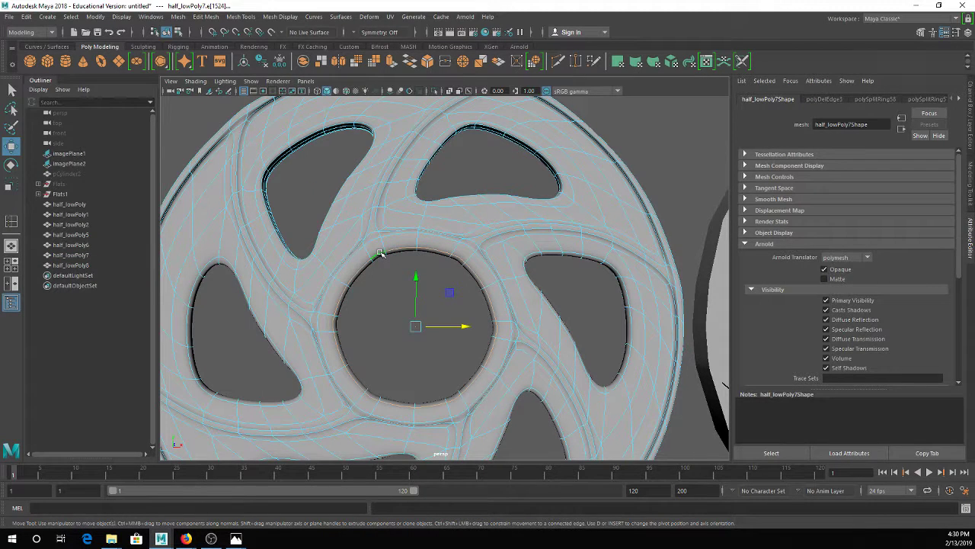
left_click(536, 62)
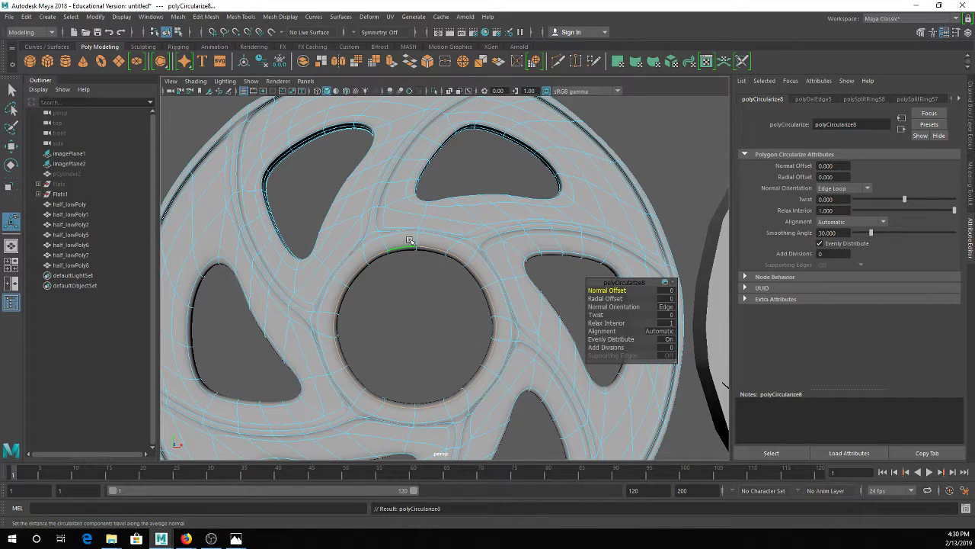
Circularize the centre hole's other edge loop as well, and return to object selection with the wheel deselected
scroll(406, 243, "up", 3)
mouse_move(387, 242)
left_mouse_down("alt")
mouse_move(386, 220)
mouse_move(376, 236)
left_mouse_up("alt")
double_click(383, 220)
key("g")
key("q")
right_click_drag(370, 224, 404, 210)
left_click(402, 282)
scroll(428, 315, "down", 4)
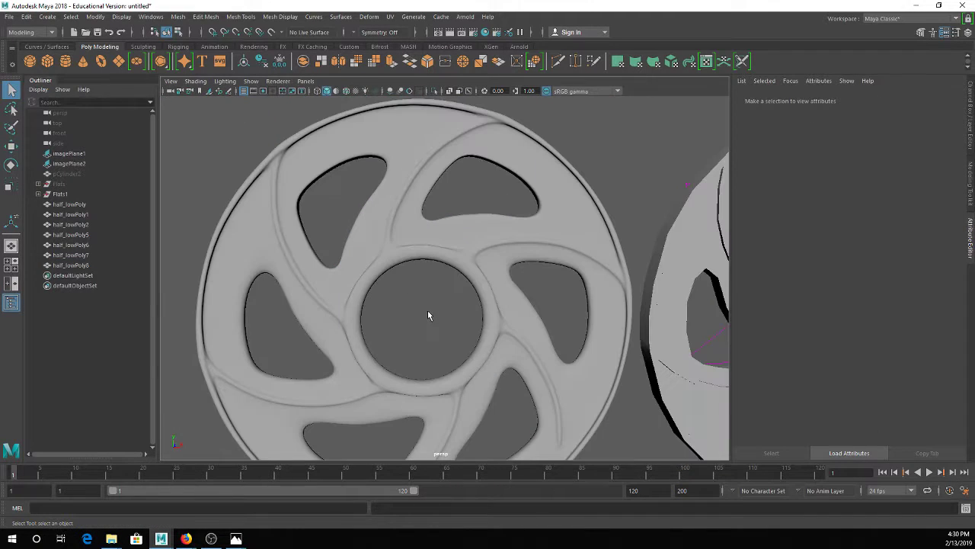
Examine the circularized centre hole and its surrounding edges on the original wheel in unsmoothed display from several angles
left_click(374, 257)
key("1")
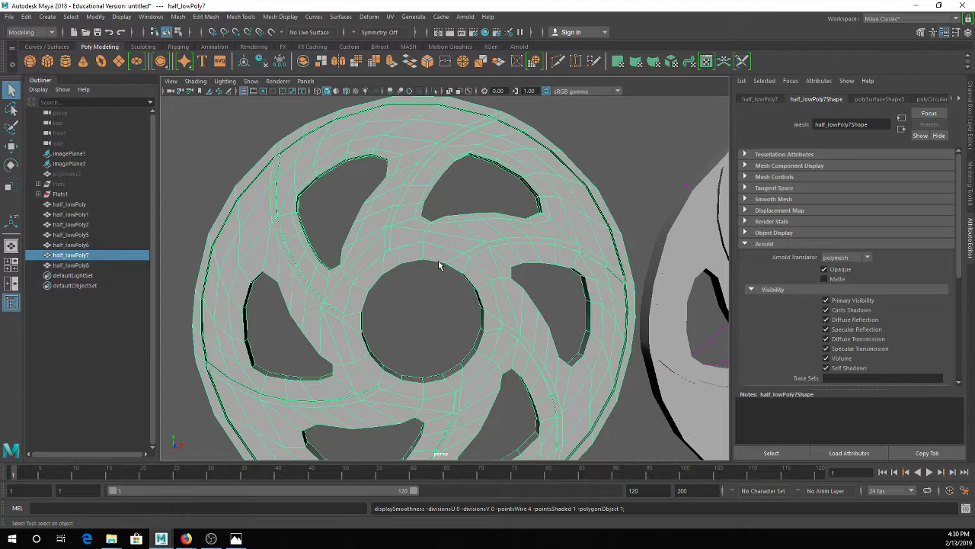
right_click_drag(392, 259, 394, 217)
left_click(395, 267)
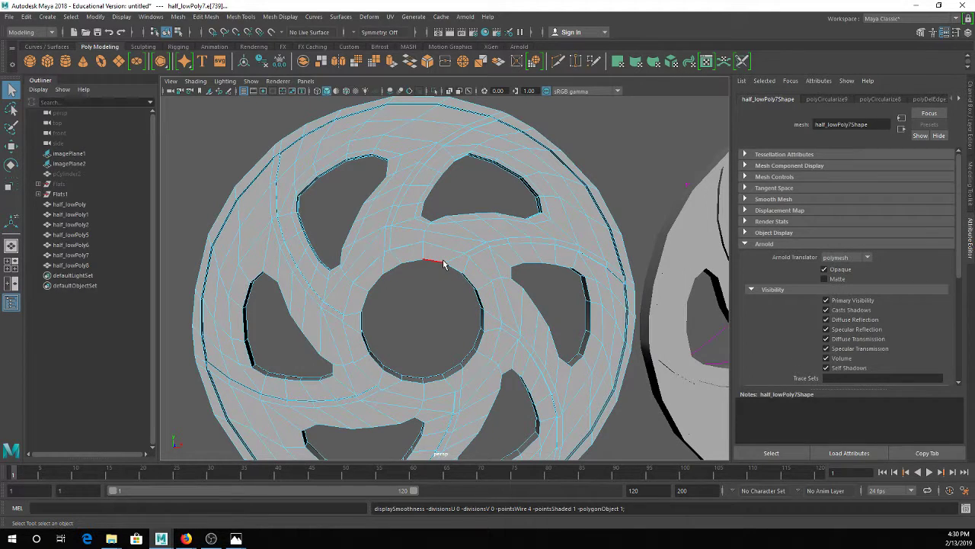
right_click_drag(424, 260, 480, 230)
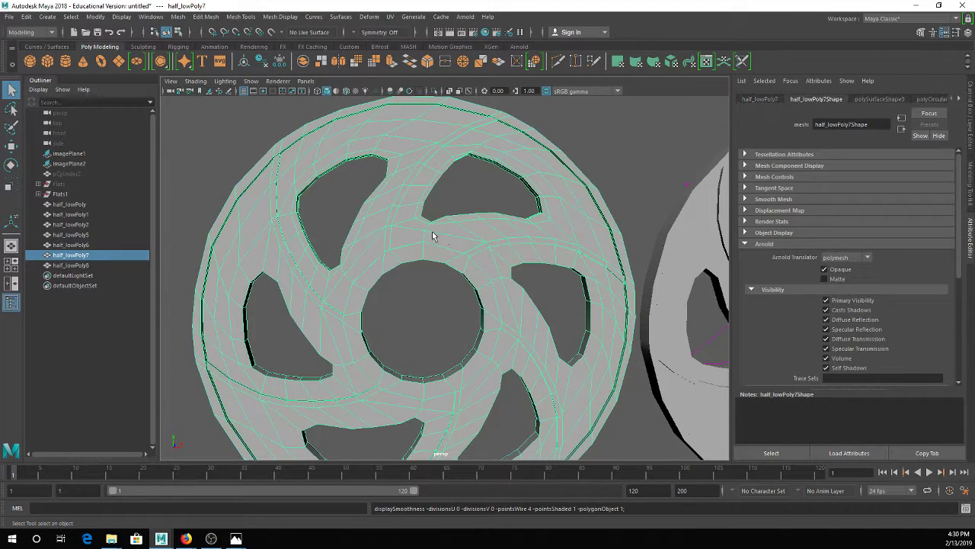
scroll(416, 282, "up", 3)
left_click_drag(405, 287, 397, 287, "alt")
middle_click_drag(425, 318, 364, 244, "alt")
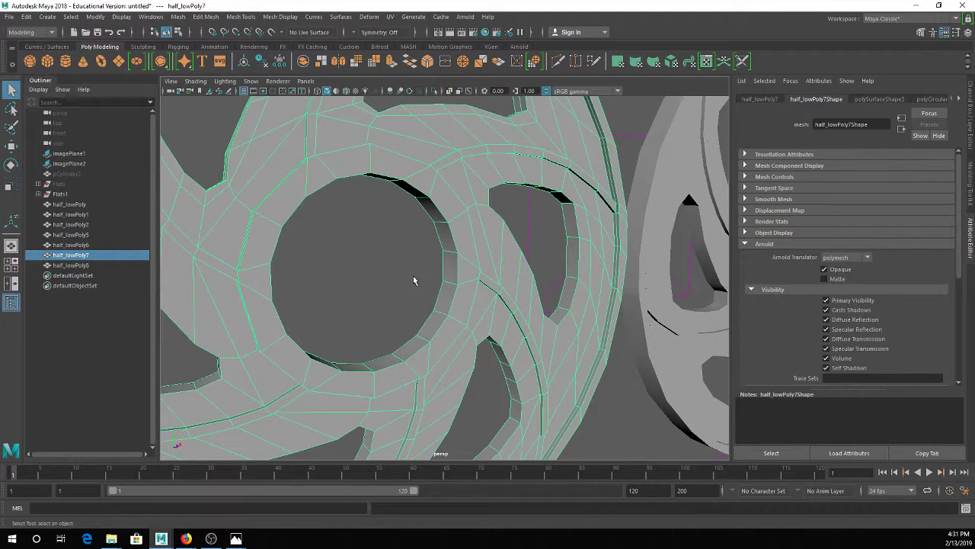
left_click_drag(460, 222, 377, 196, "alt")
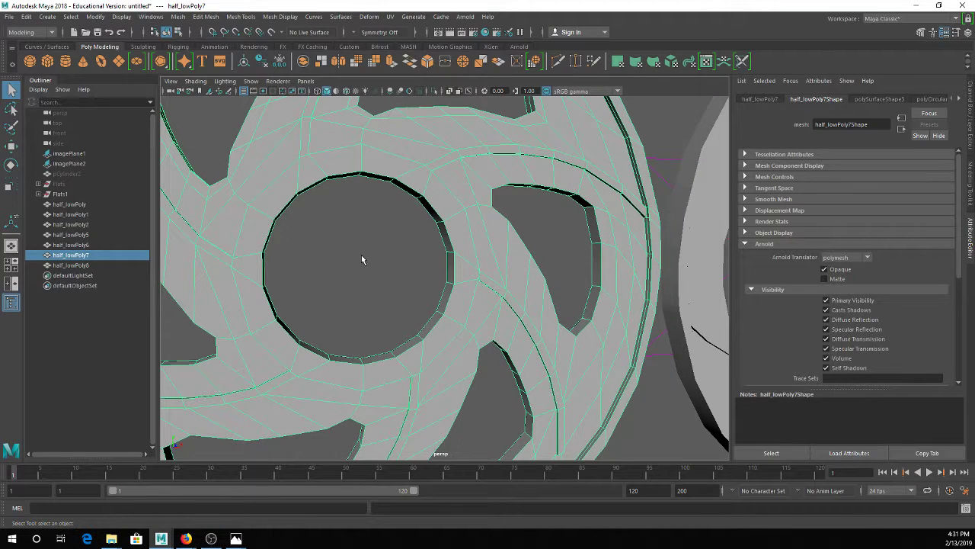
left_click_drag(347, 172, 387, 279, "alt")
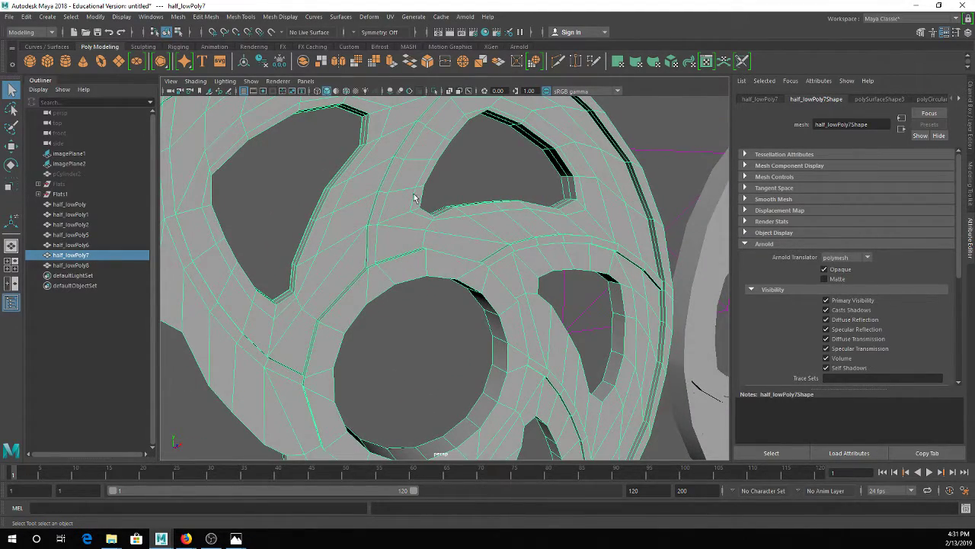
left_click(214, 17)
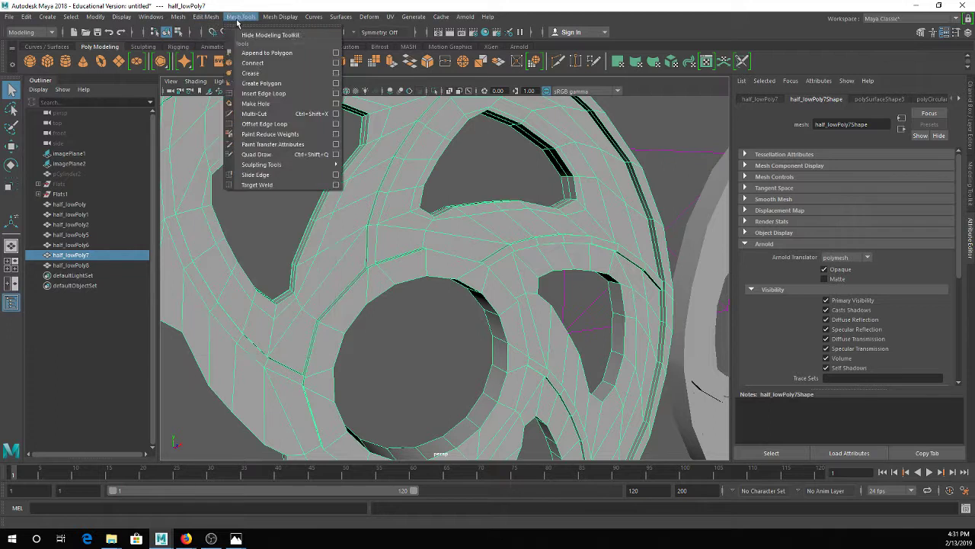
mouse_move(241, 17)
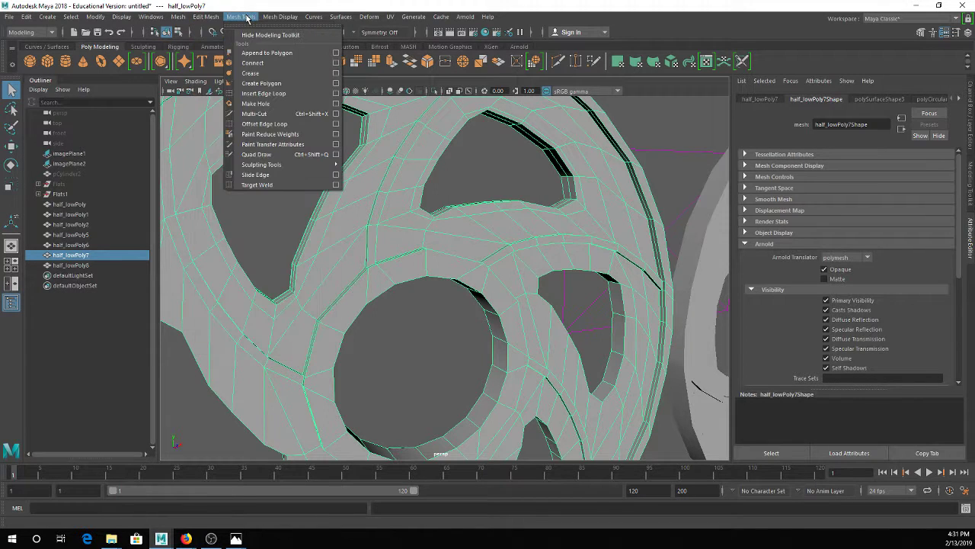
left_click(275, 94)
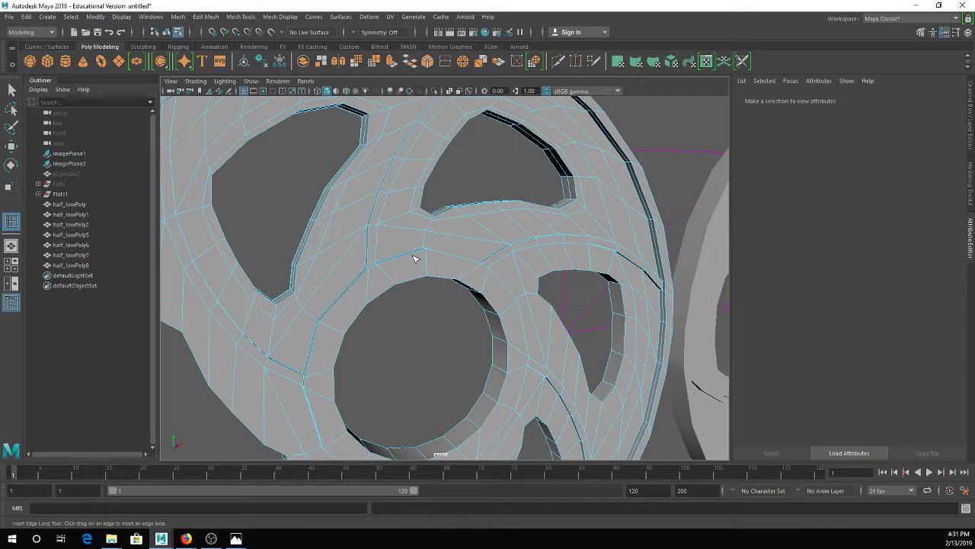
scroll(415, 259, "down", 3)
middle_click_drag(418, 267, 621, 198, "alt")
key("q")
Select edges of the centre hole on the duplicate wheel half_lowPoly8 and start the Rotate tool on them
left_click(242, 227)
middle_click_drag(241, 227, 406, 239, "alt")
left_click_drag(406, 240, 369, 241, "alt")
left_click(307, 228)
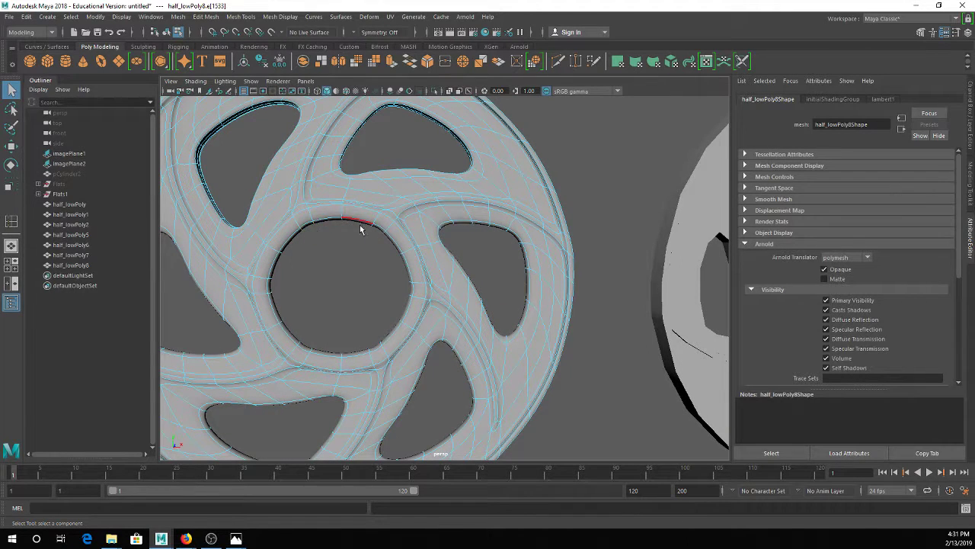
left_click(412, 290, "shift")
key("e")
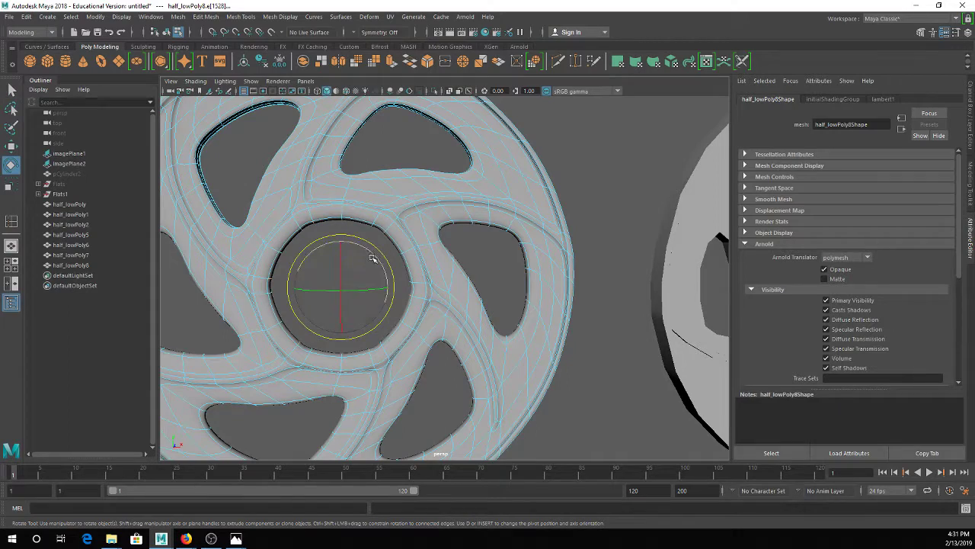
Switch the duplicate wheel to unsmoothed display, examine its centre hole from the front, and leave the Rotate tool
key("1")
scroll(296, 228, "up", 5)
middle_click_drag(296, 227, 402, 247)
key("f")
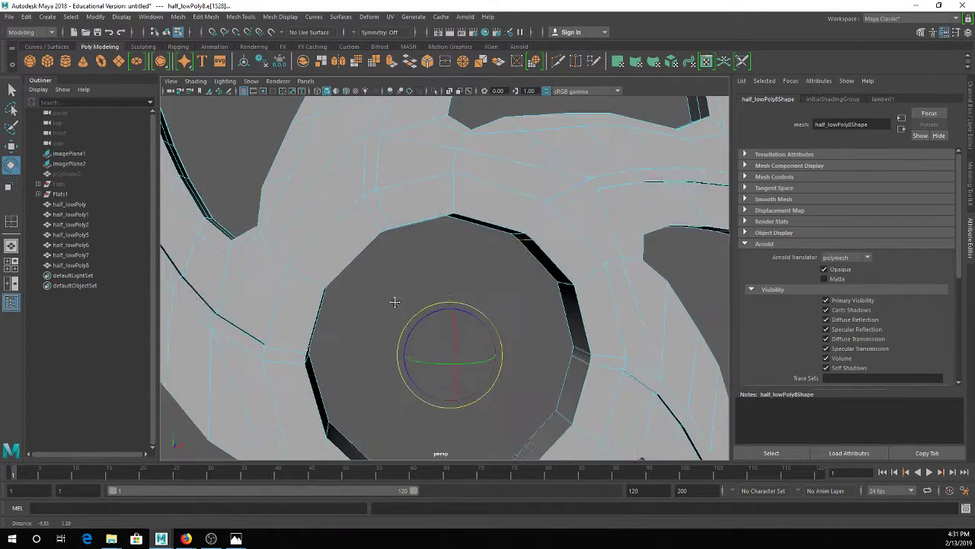
left_click_drag(394, 262, 388, 240, "alt")
left_click_drag(442, 227, 439, 307, "alt")
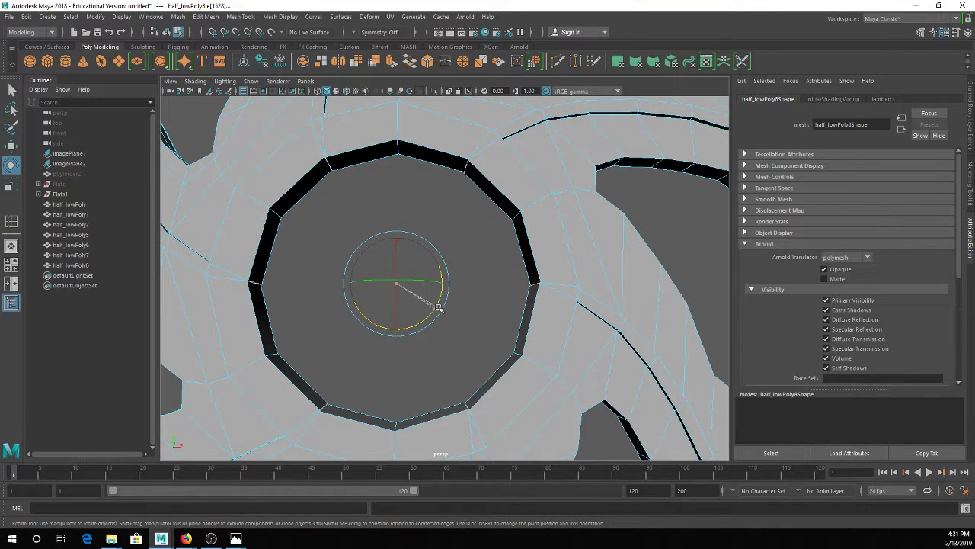
key("q")
Insert three edge loops across the rim of the duplicate wheel's centre hole, next to its existing corner edges, and turn smooth preview on
left_click(207, 17)
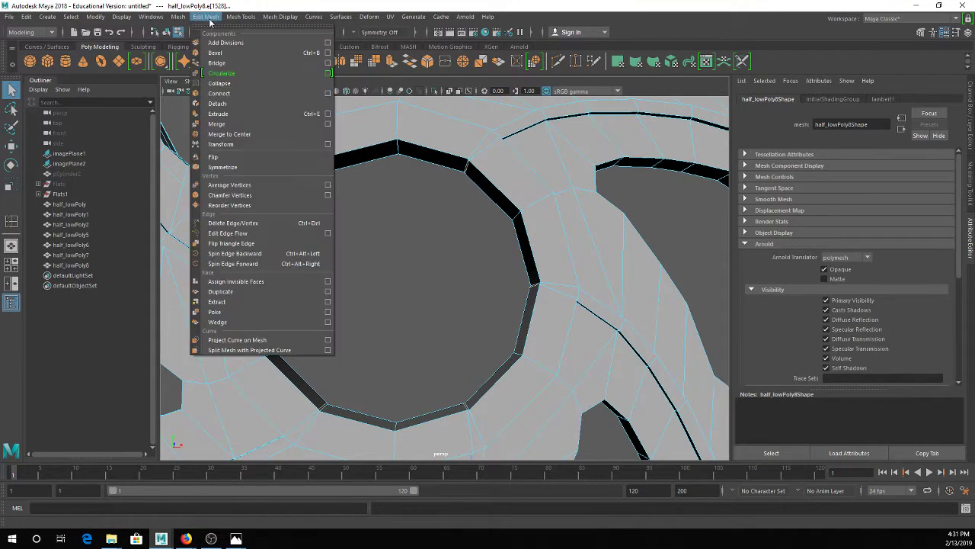
mouse_move(241, 17)
left_click(255, 106)
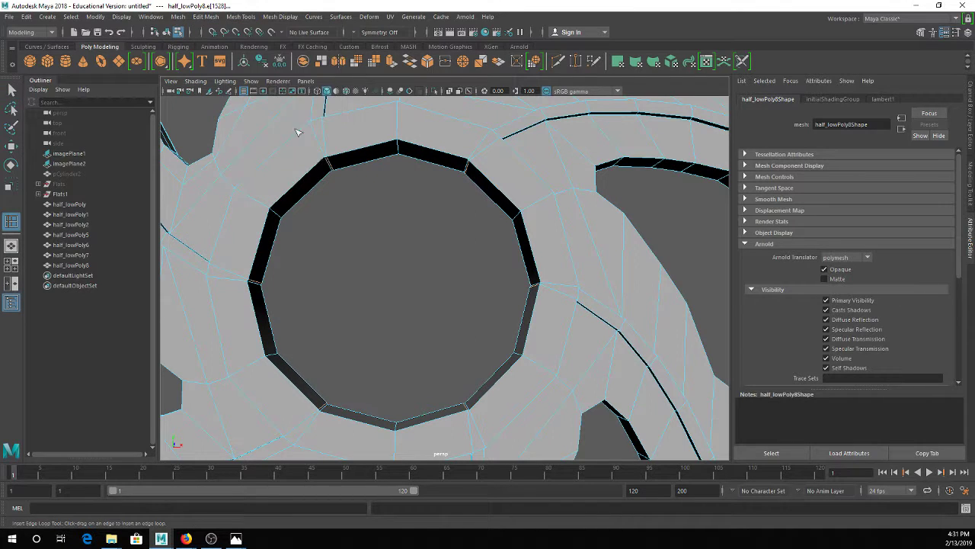
left_click(322, 165)
left_click(470, 161)
left_click(537, 294)
key("3")
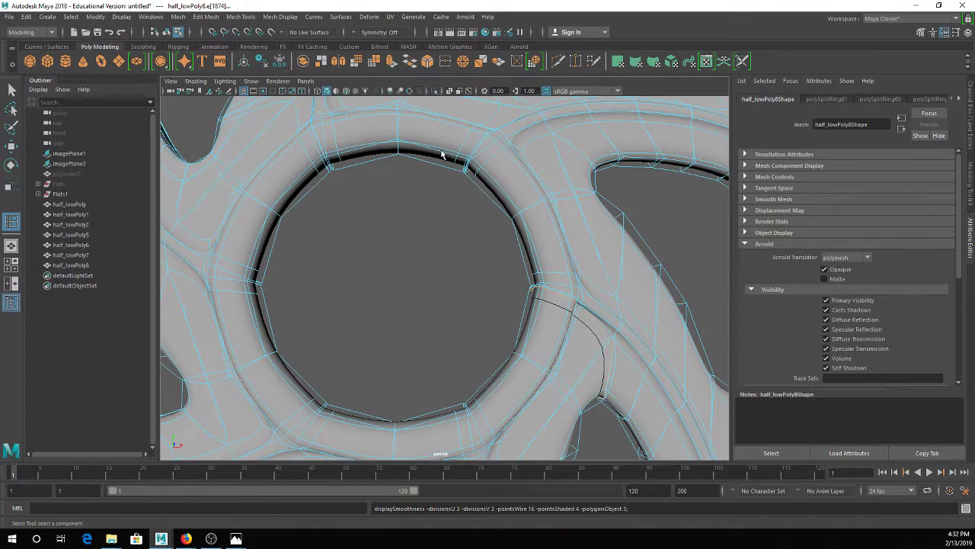
Delete the three mid-side edge loops crossing the upper, upper-right and lower-right sides of the centre hole's rim on half_lowPoly8
key("q")
right_click_drag(440, 154, 439, 126)
double_click(405, 133)
double_click(532, 206, "shift")
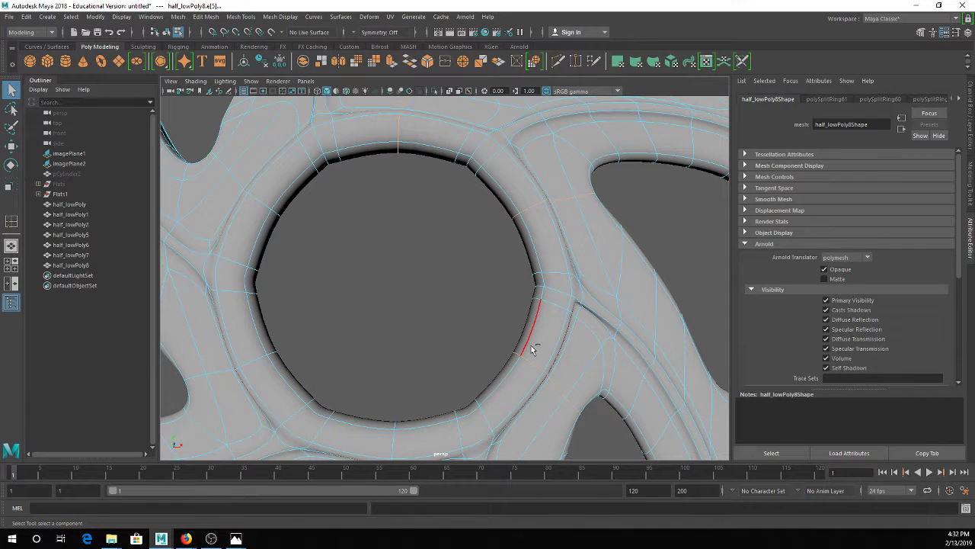
key("Delete")
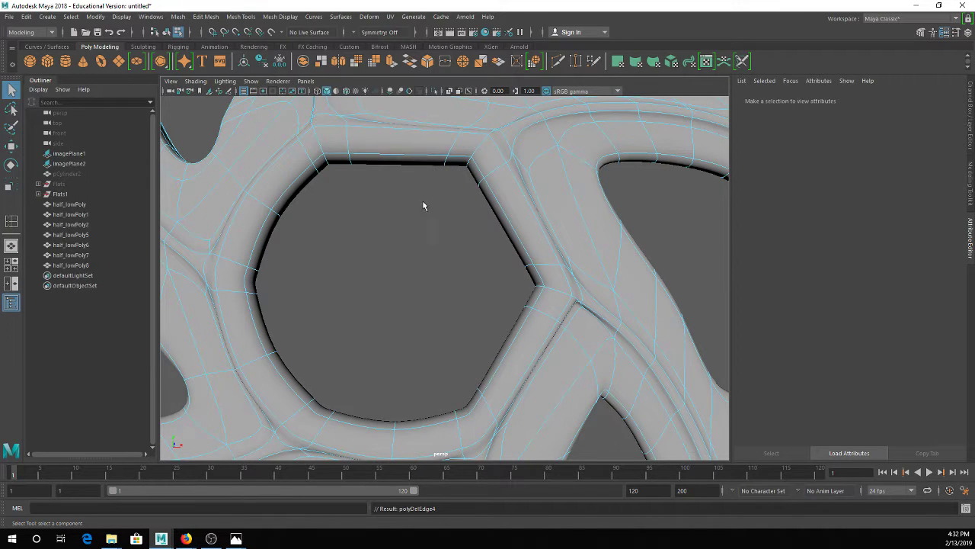
Delete the mid-side edge loop on the centre hole's upper-left side in unsmoothed display, restore smooth preview and deselect the wheel
left_click(256, 204)
key("1")
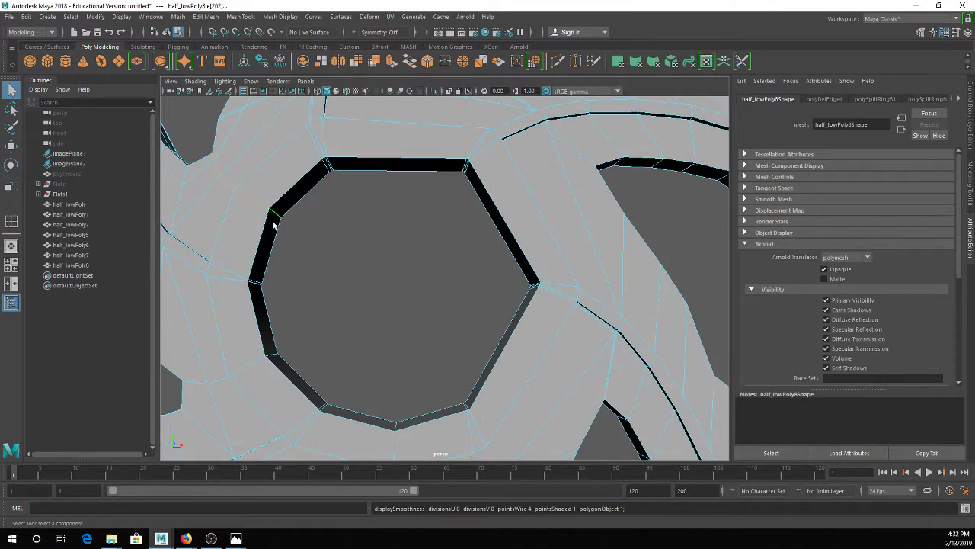
scroll(298, 246, "down", 3)
middle_click_drag(298, 246, 314, 262, "alt")
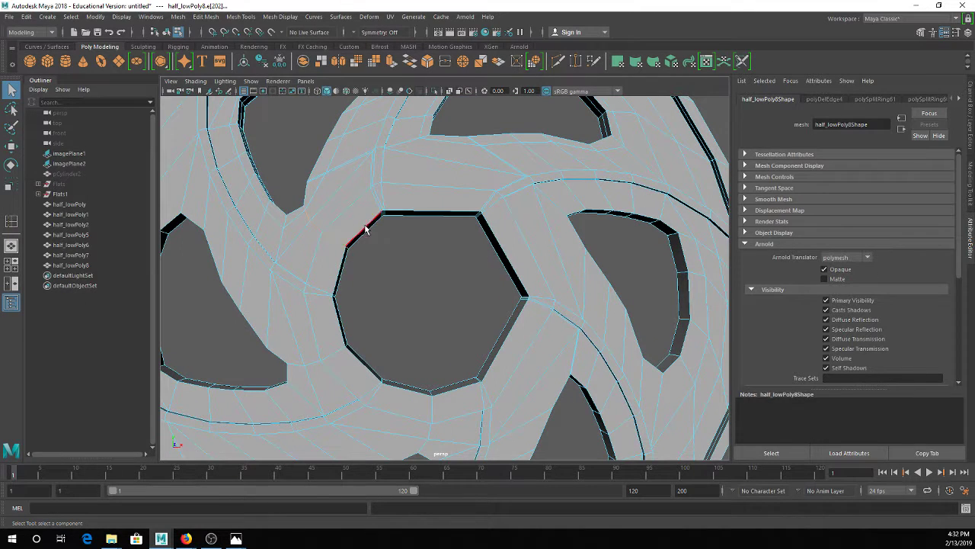
left_click(342, 243)
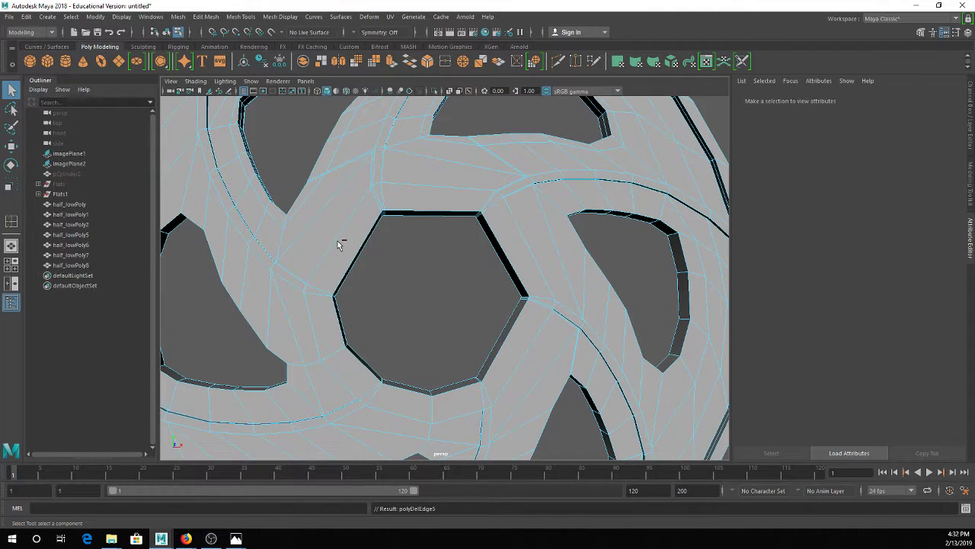
key("3")
right_click_drag(402, 187, 449, 170)
left_click(481, 326)
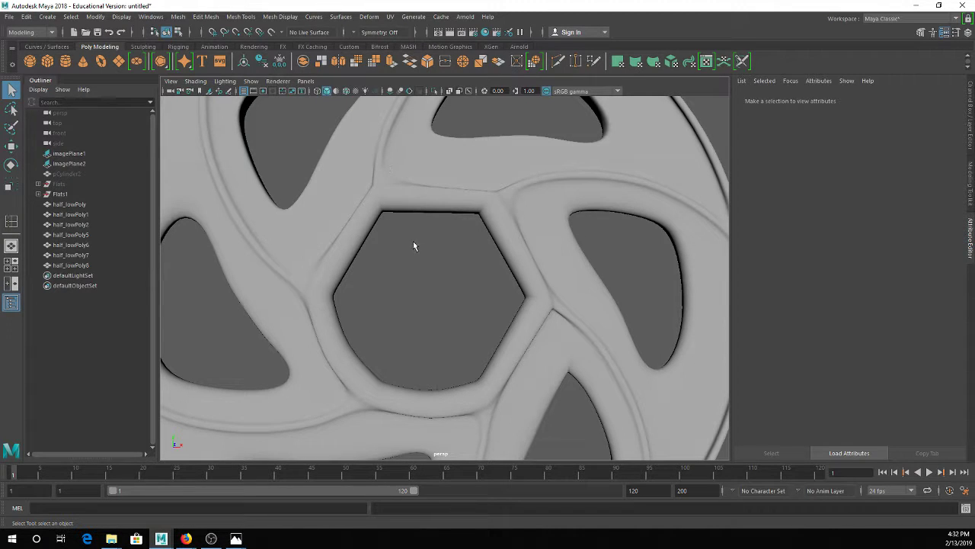
Insert three edge loops across the straight upper side of half_lowPoly8's centre hole, return to object selection and deselect the wheel
scroll(403, 277, "up", 4)
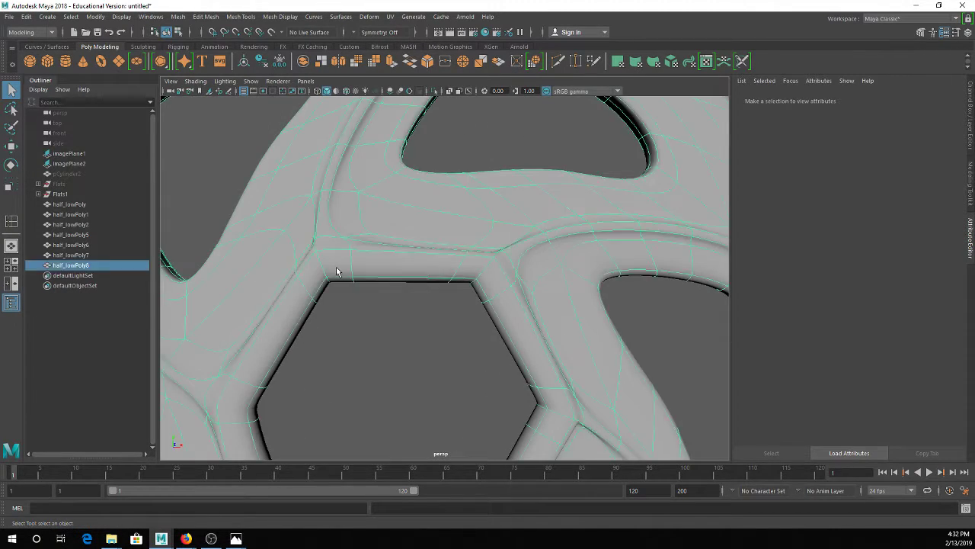
left_click(337, 267)
scroll(331, 279, "up", 3)
middle_click_drag(285, 271, 349, 260, "alt")
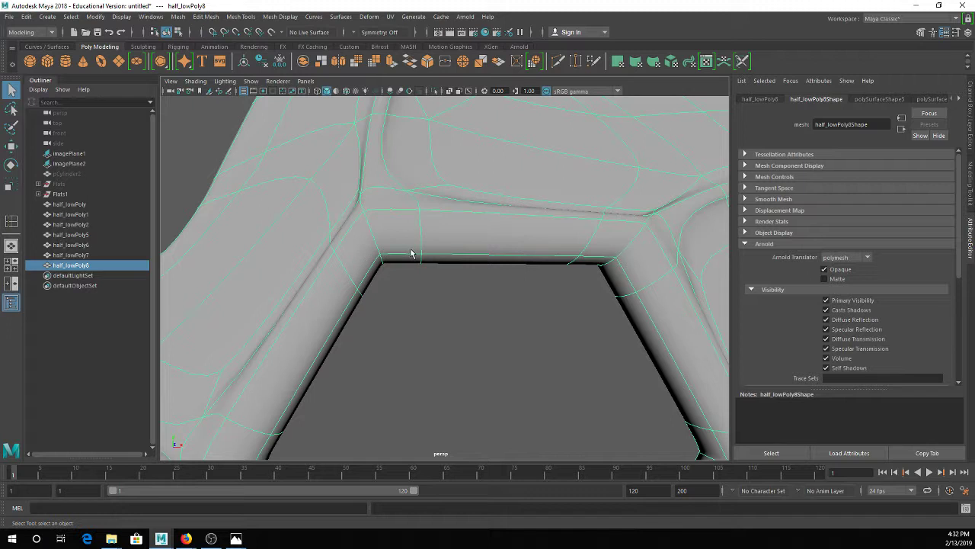
scroll(514, 240, "down", 3)
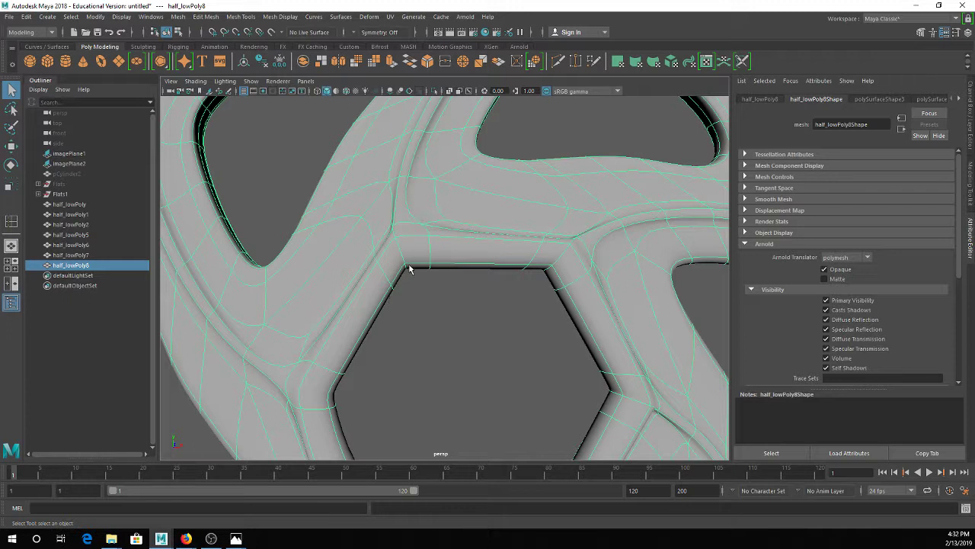
scroll(407, 272, "down", 2)
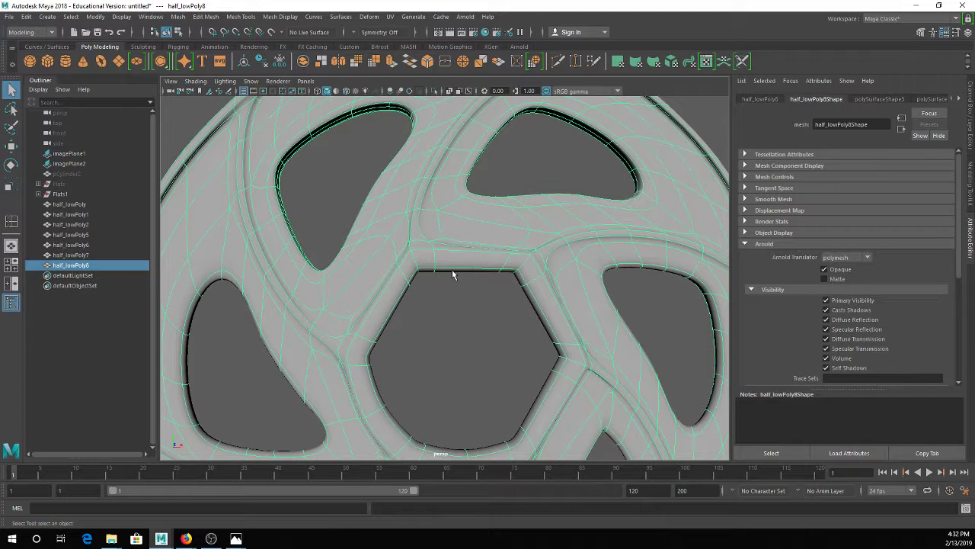
left_click(205, 16)
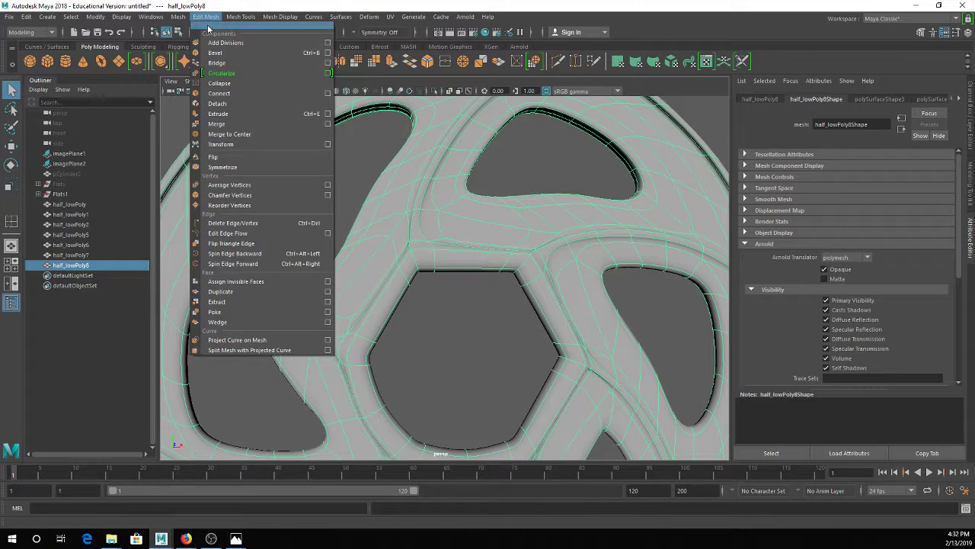
left_click(262, 93)
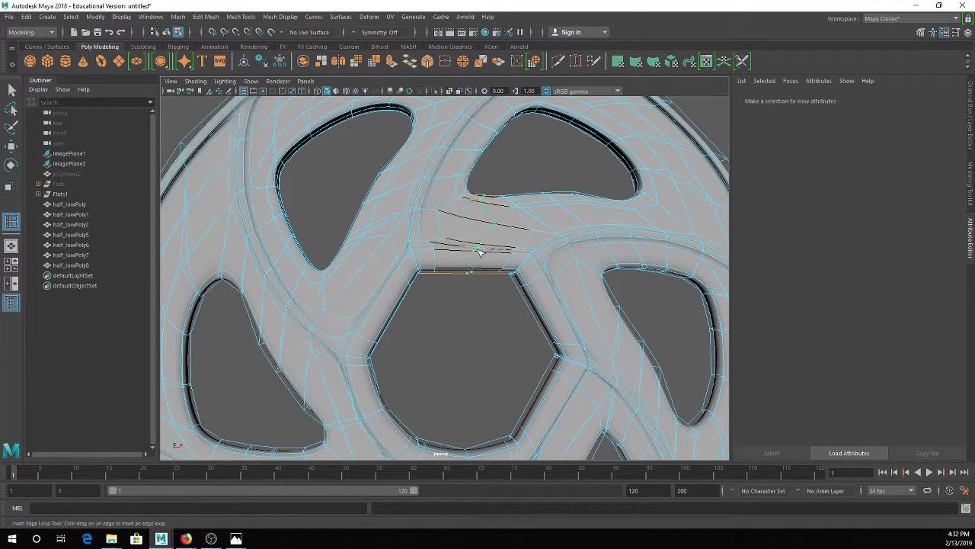
left_click(467, 249)
left_click(491, 250)
left_click(450, 246)
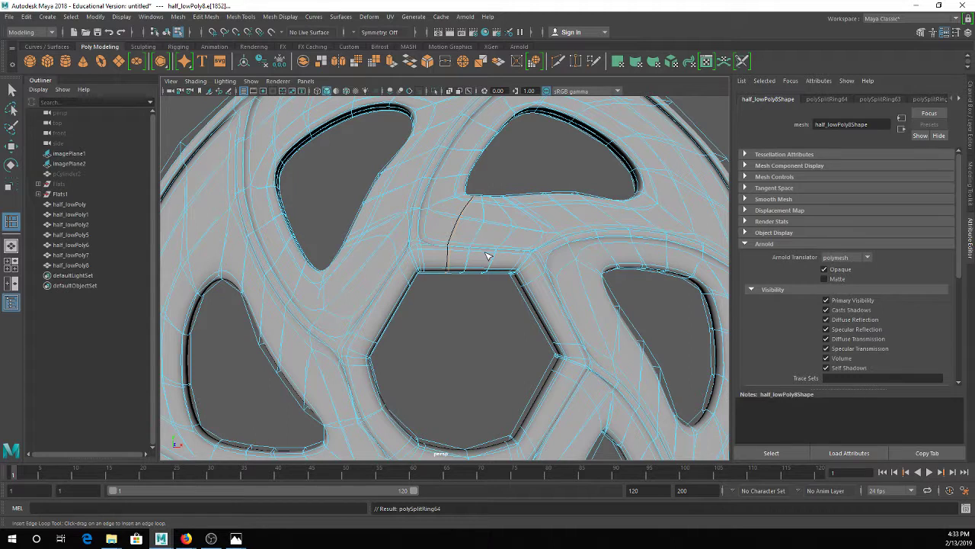
right_click_drag(438, 251, 499, 225)
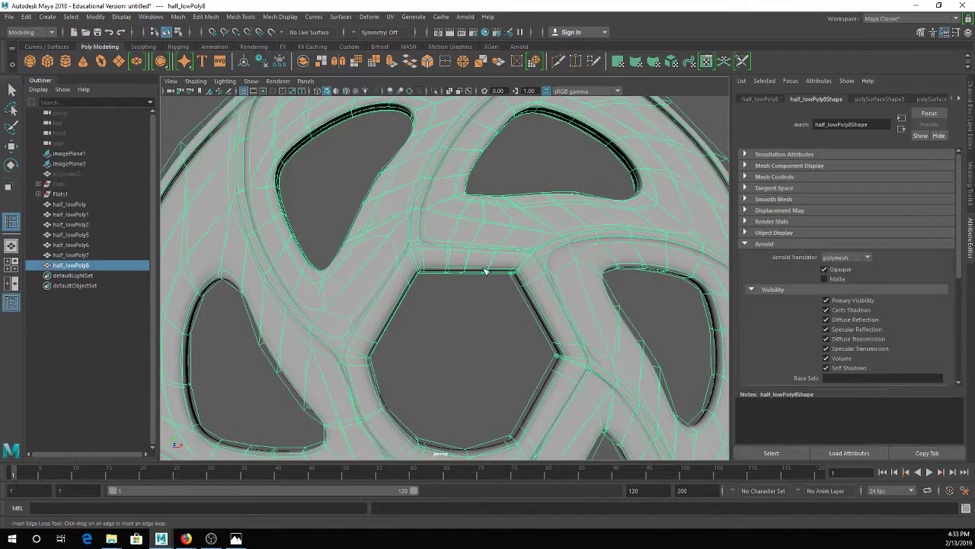
left_click(478, 315)
Select the circularized wheel half_lowPoly7 and start the Insert Edge Loop tool on it near the centre hole
scroll(432, 291, "down", 5)
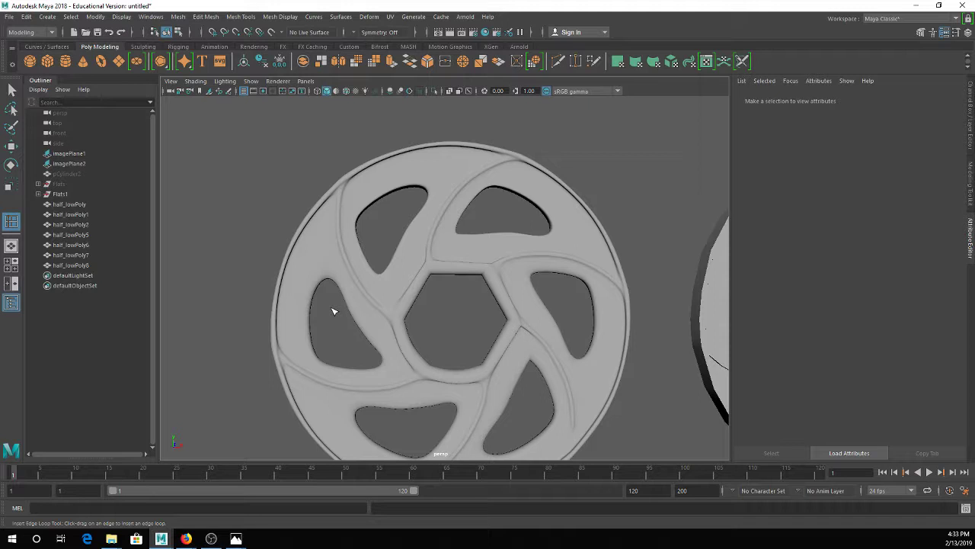
middle_click_drag(575, 317, 201, 277, "alt")
left_click(439, 243)
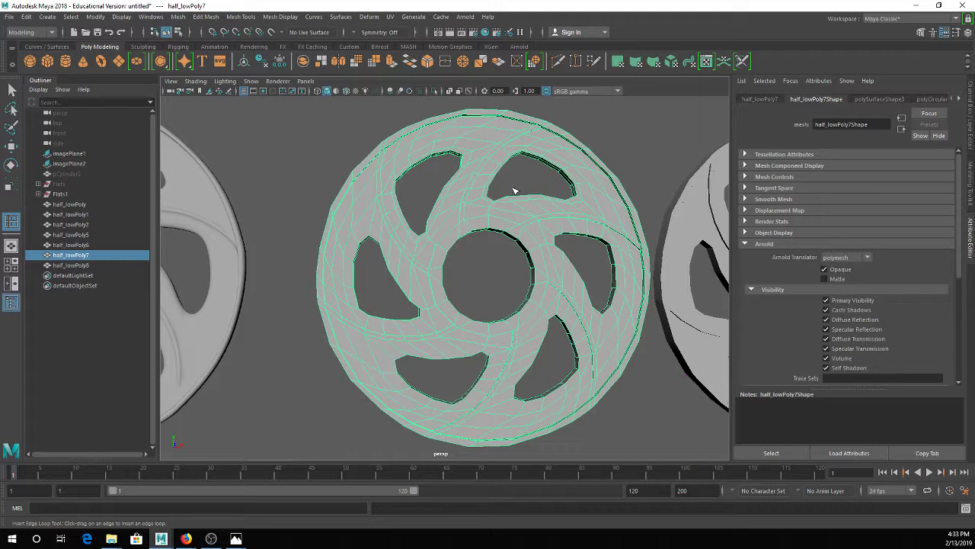
left_click_drag(494, 234, 479, 235, "alt")
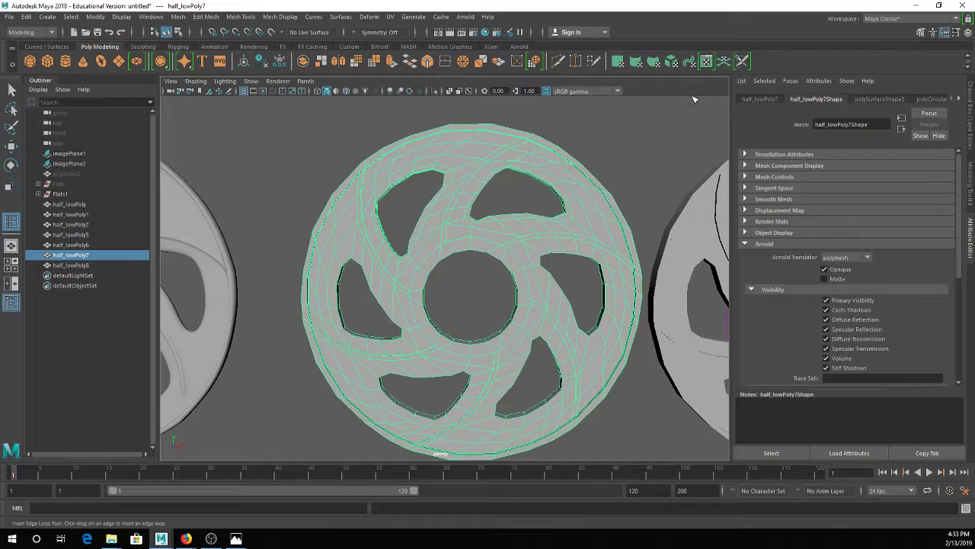
scroll(523, 223, "up", 3)
right_click_drag(441, 268, 605, 263, "alt")
left_click_drag(605, 263, 525, 224, "alt")
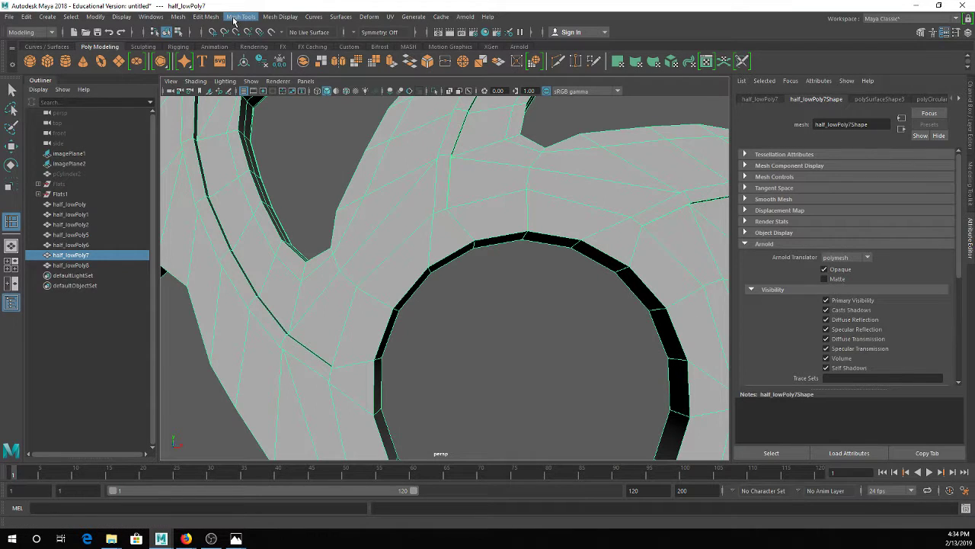
left_click(234, 19)
left_click(260, 94)
Examine the groove junction beside half_lowPoly7's centre hole up close, comparing smooth preview with unsmoothed display
key("3")
left_click_drag(438, 211, 488, 208, "alt")
middle_click_drag(605, 207, 477, 205, "alt")
left_click_drag(476, 204, 488, 244, "alt")
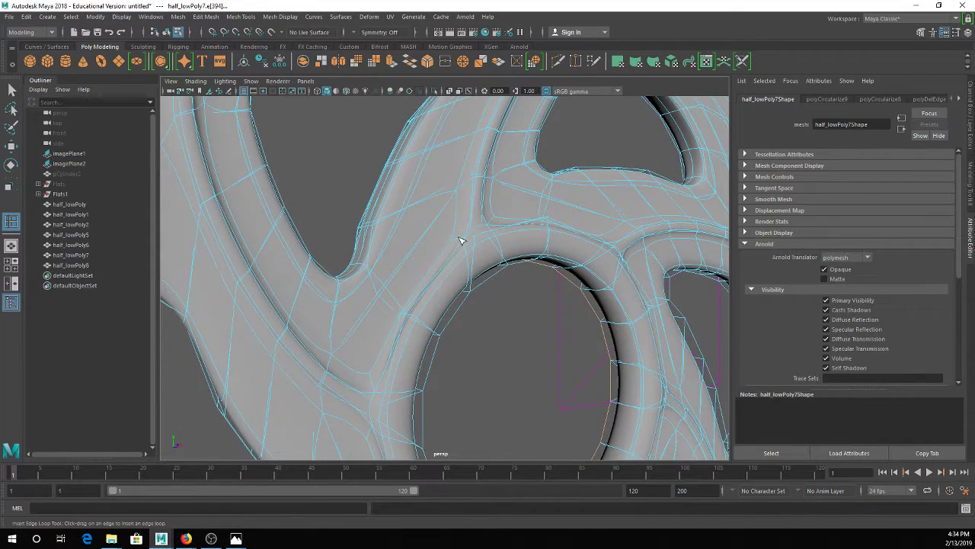
scroll(460, 241, "up", 3)
scroll(475, 211, "up", 5)
key("1")
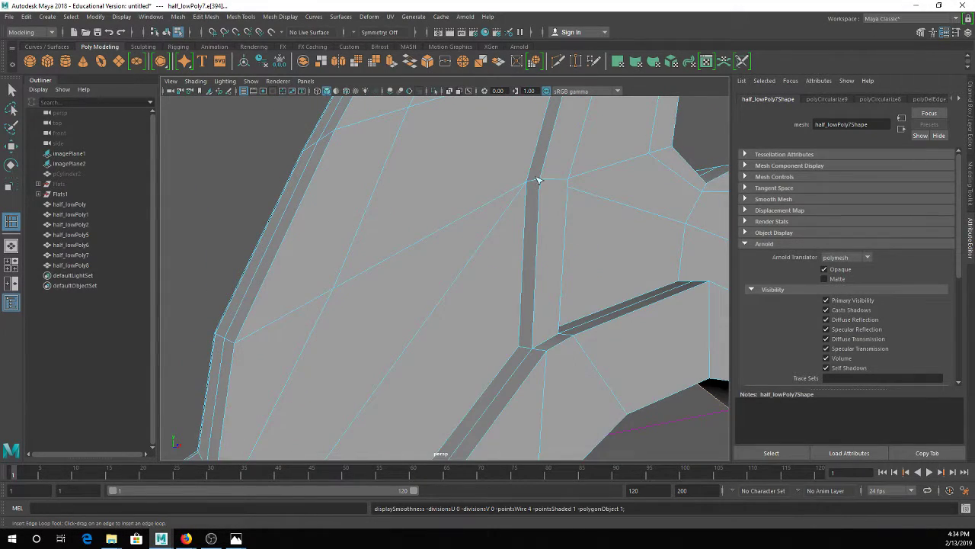
key("3")
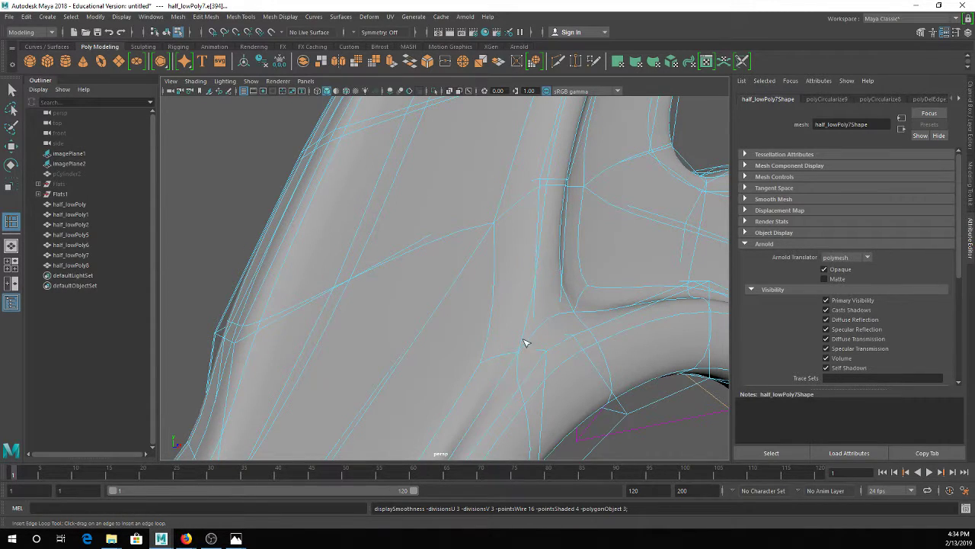
Close the three open Photos windows
mouse_move(236, 539)
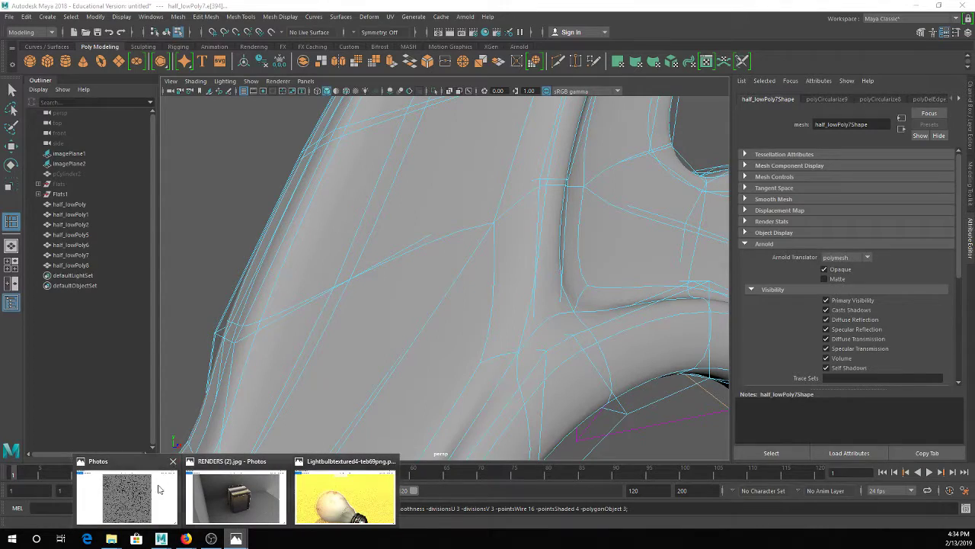
left_click(173, 461)
left_click(226, 461)
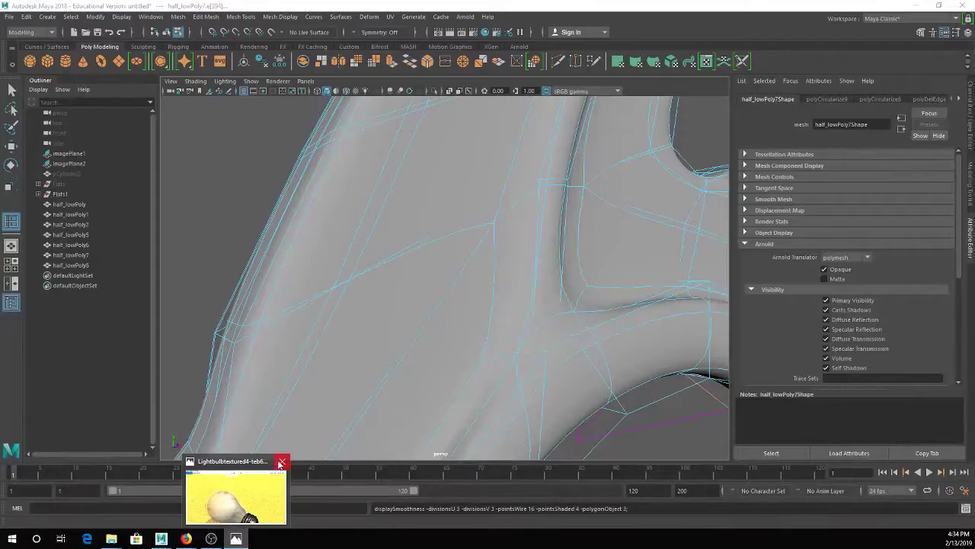
left_click(279, 462)
Switch to File Explorer and open the reference photo IMG_3573.JPG from inClassModelling > sourceimages > filament spool
mouse_move(111, 539)
mouse_move(162, 503)
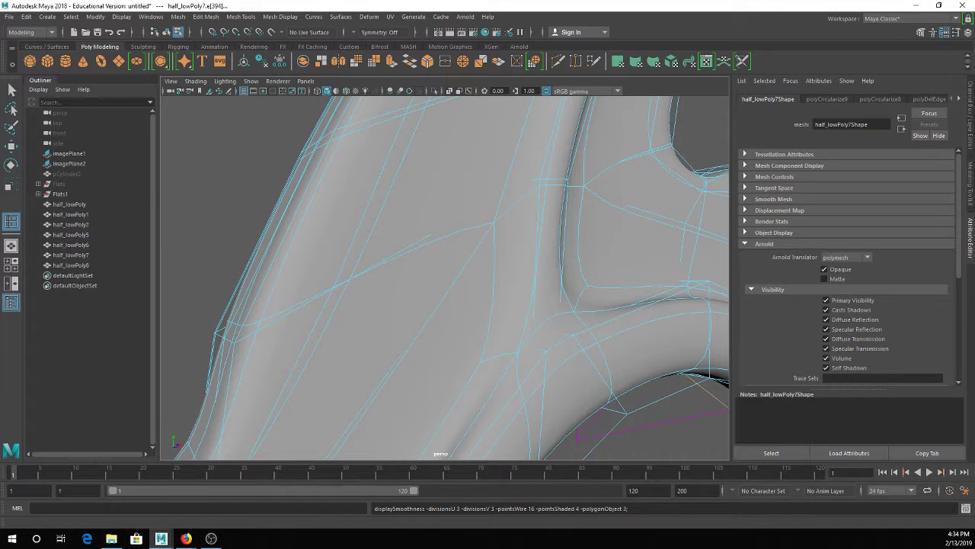
left_click(111, 538)
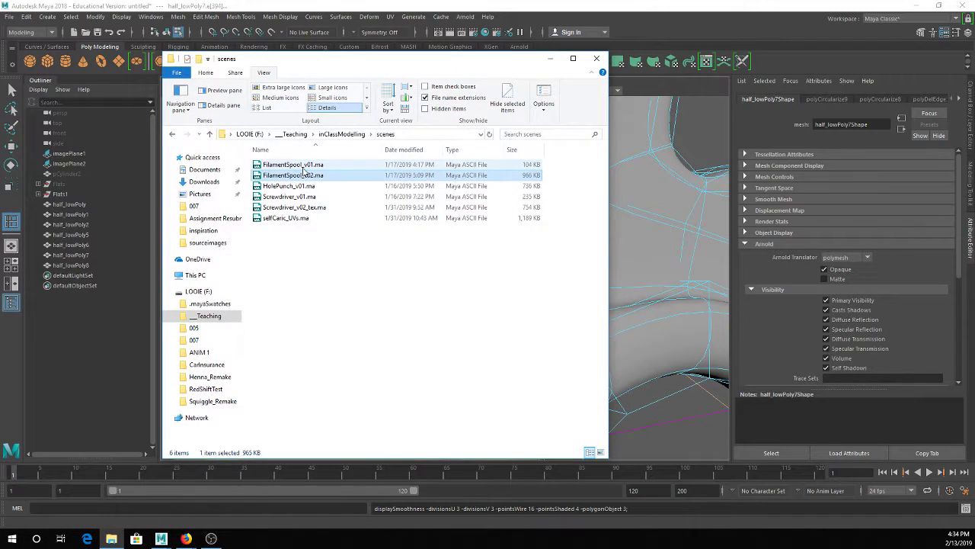
left_click(340, 136)
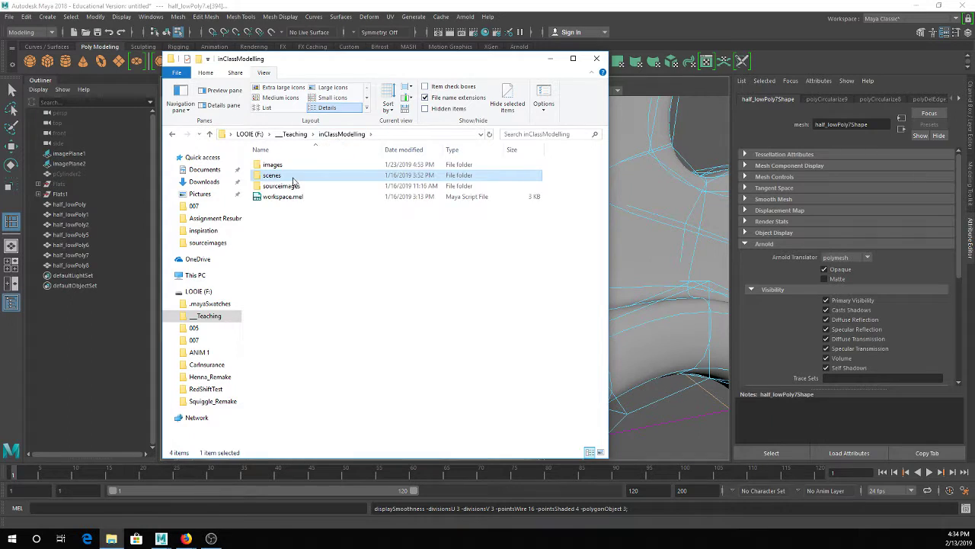
double_click(297, 187)
double_click(506, 196)
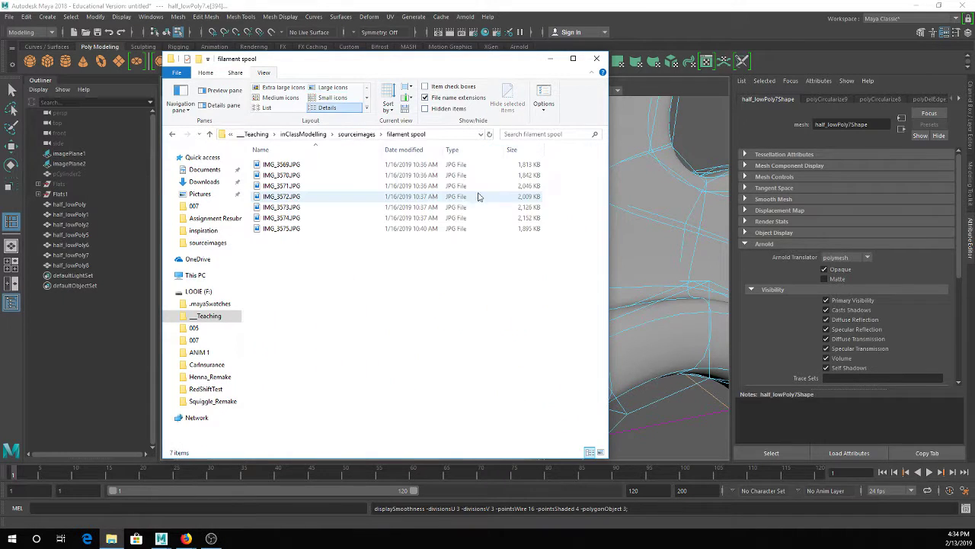
double_click(306, 209)
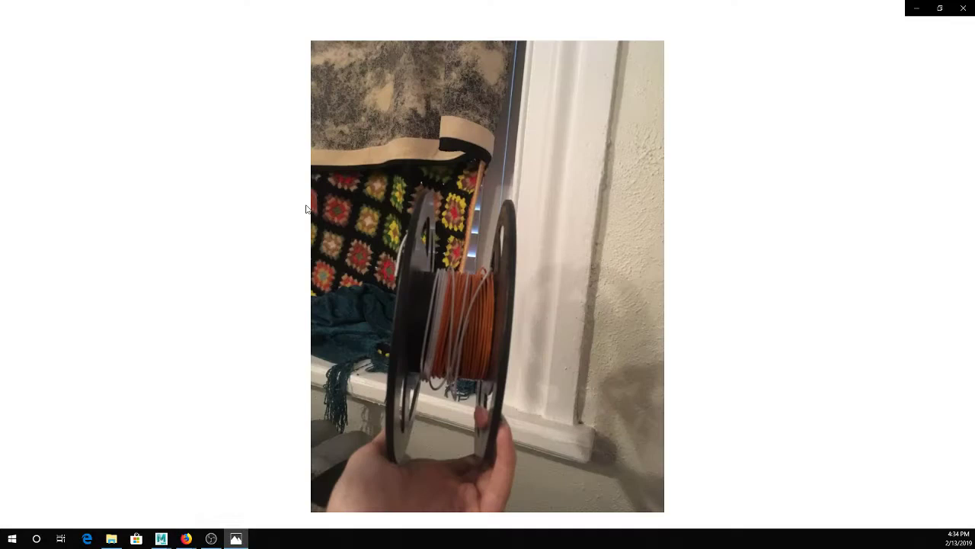
Show the reference photo IMG_3572.JPG, zoom in on the spool's centre hole and grooves, and minimize the photo and folder windows
key("Right")
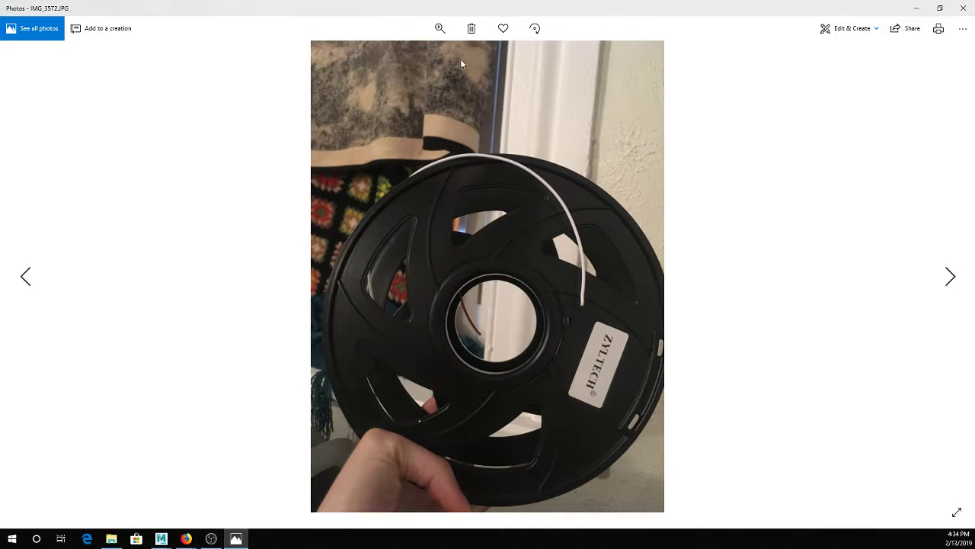
left_click(440, 31)
left_click_drag(397, 53, 413, 54)
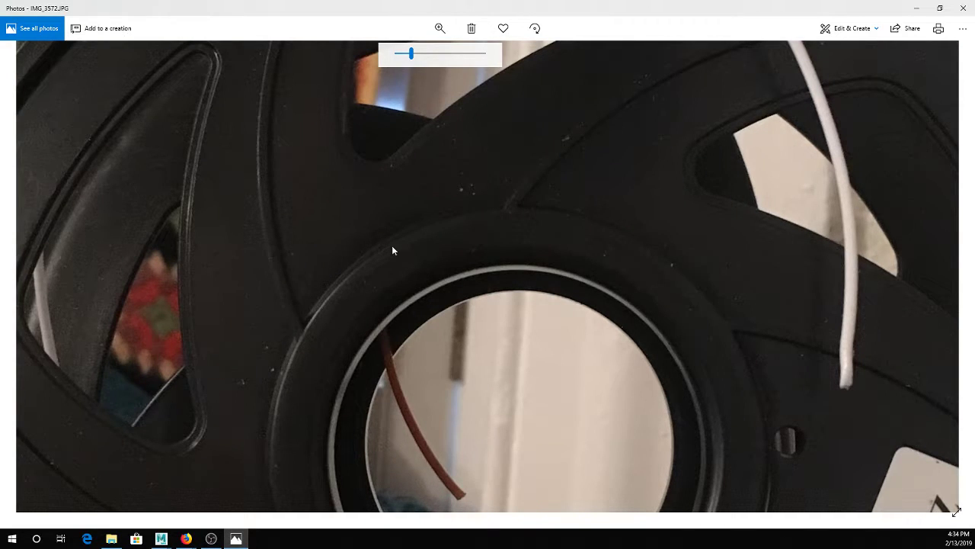
left_click(919, 7)
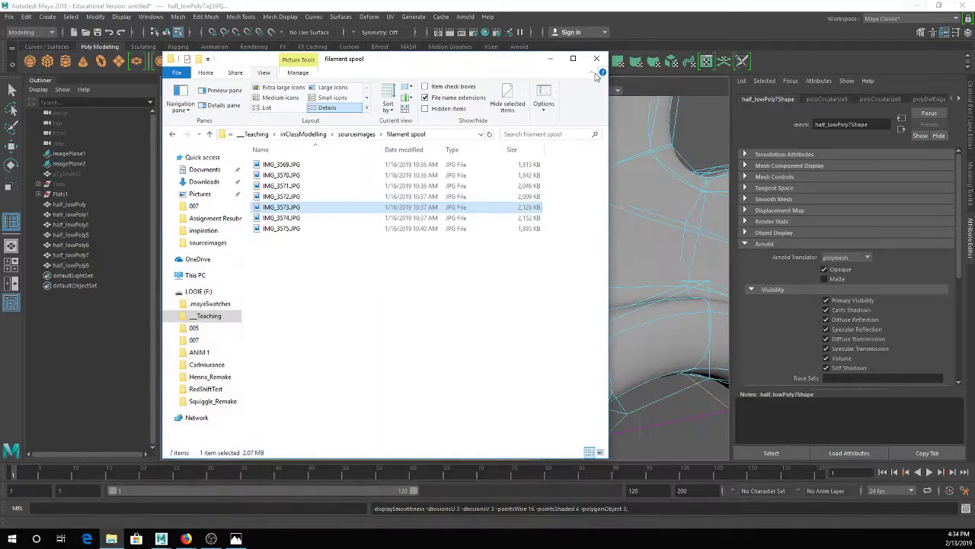
left_click(550, 59)
Insert an edge loop along the groove's edge beside the centre hole on half_lowPoly7, and return to object selection in smooth preview
left_click_drag(529, 278, 500, 222, "alt")
key("1")
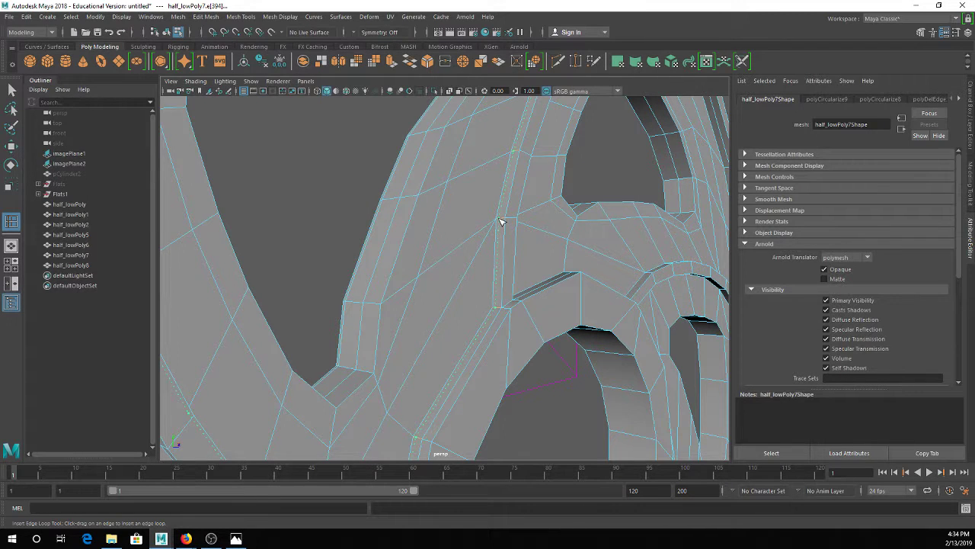
left_click_drag(499, 221, 343, 174)
key("f")
key("3")
key("q")
right_click_drag(341, 173, 401, 159)
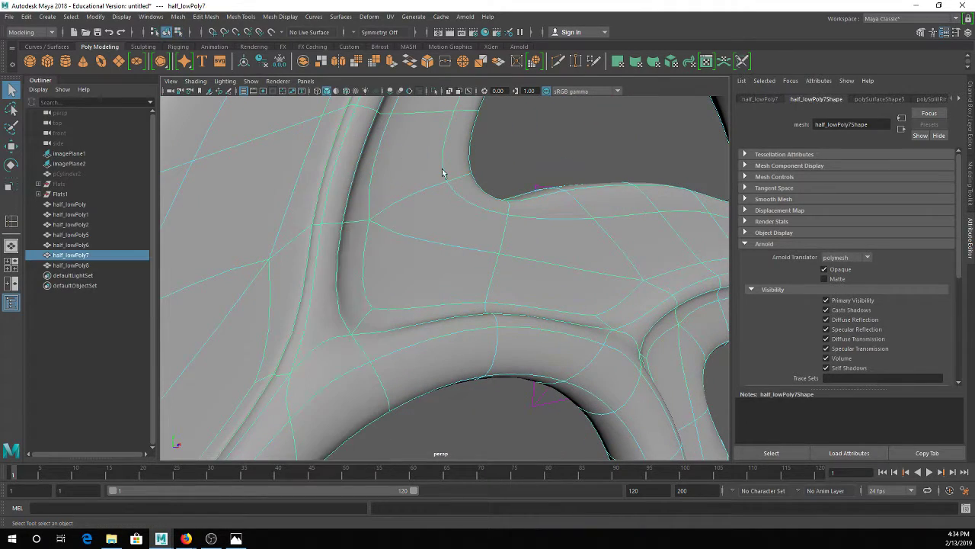
Examine the edges along the groove beside the centre hole on half_lowPoly7 in edge mode, in both wireframe and shaded display
scroll(549, 194, "down", 3)
left_click_drag(405, 224, 414, 264, "alt")
key("1")
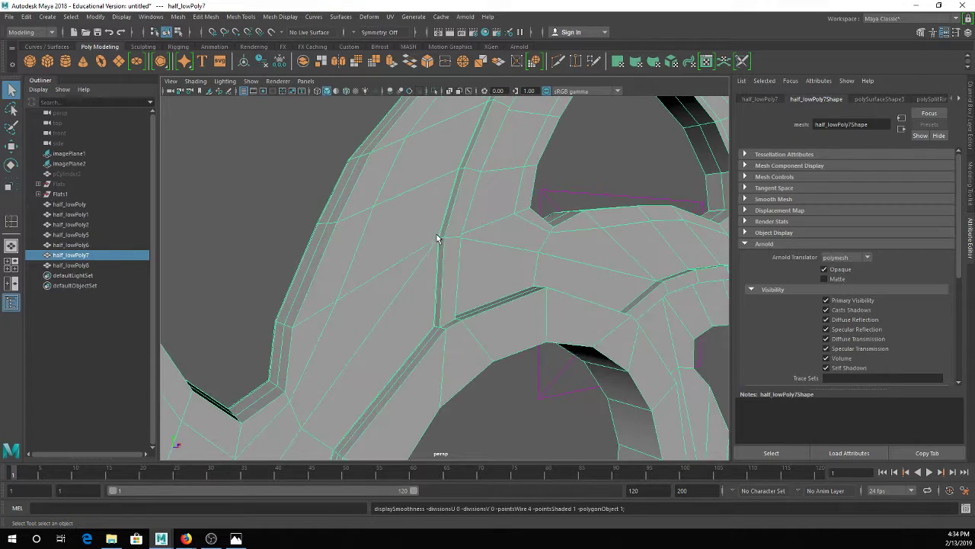
scroll(438, 234, "up", 5)
scroll(402, 244, "down", 2)
scroll(411, 229, "down", 3)
key("F10")
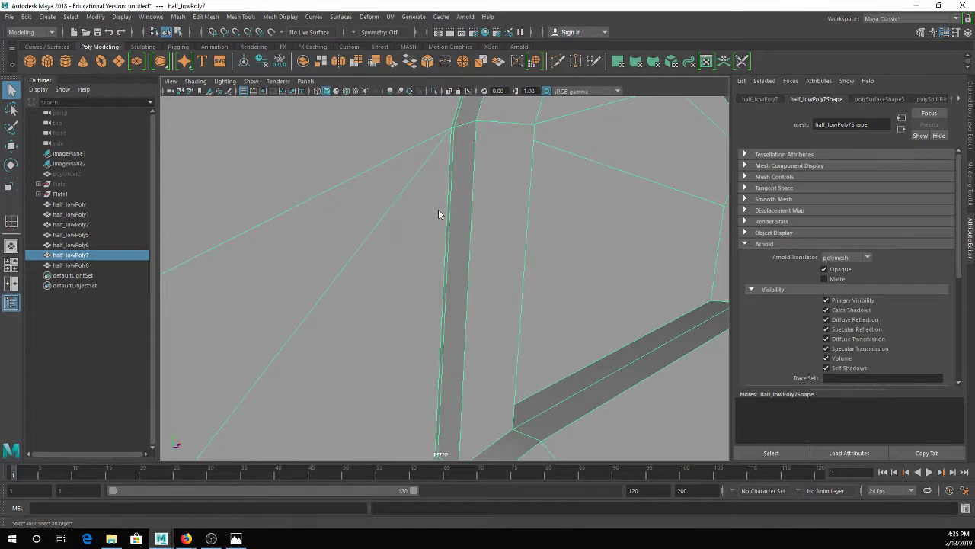
left_click(451, 162)
left_click(449, 160)
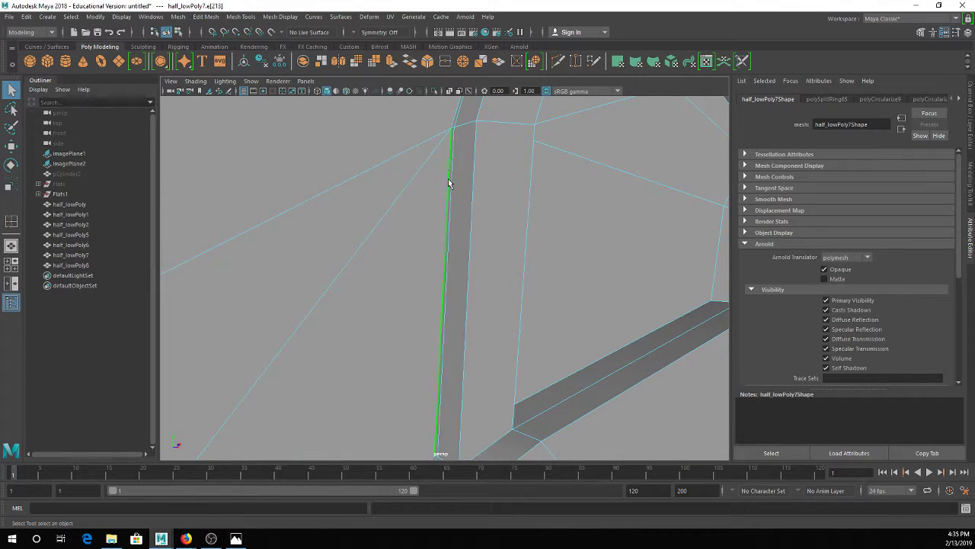
scroll(453, 118, "down", 4)
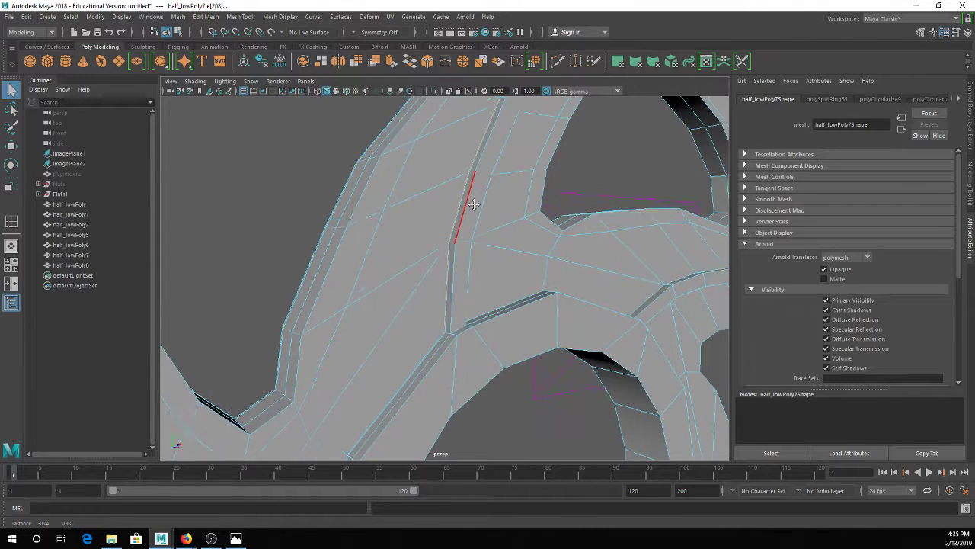
key("4")
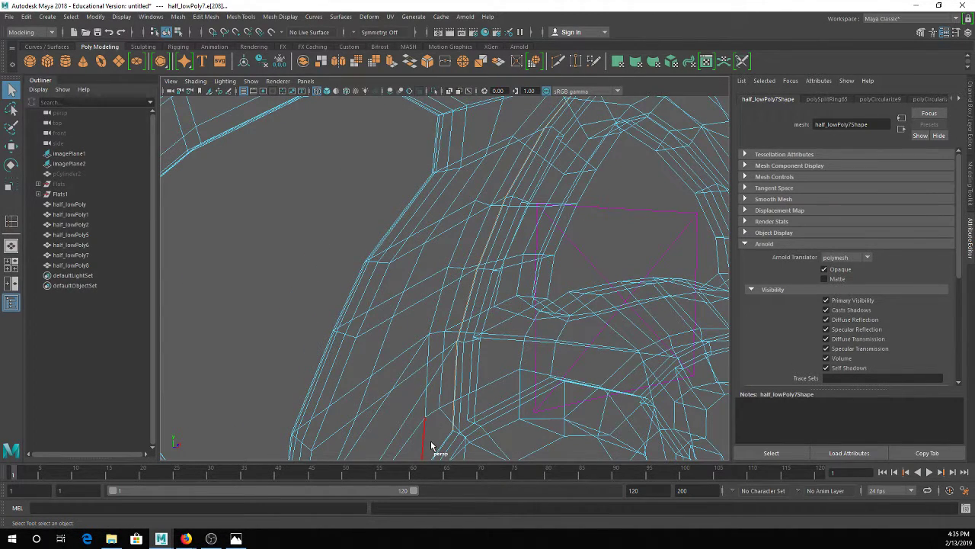
key("5")
middle_click_drag(415, 420, 416, 386, "alt")
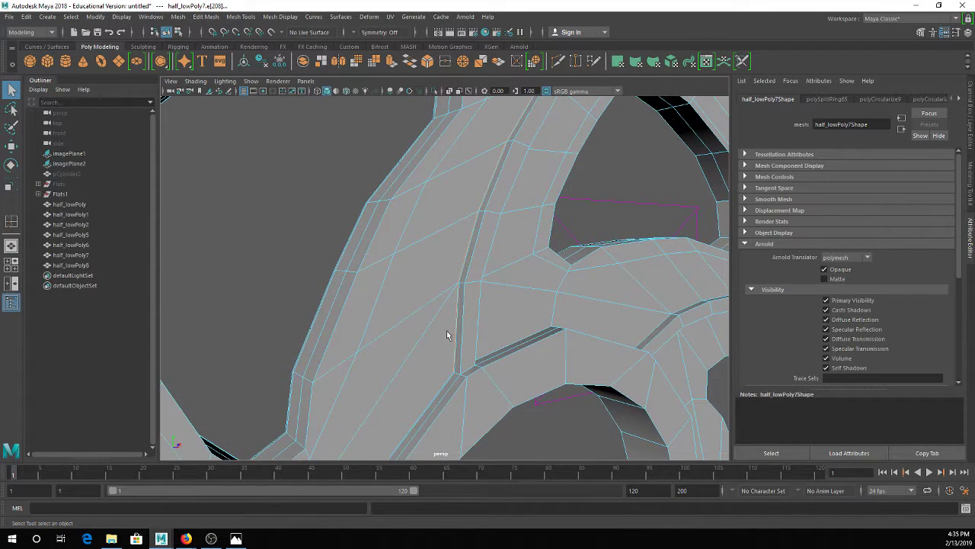
scroll(445, 338, "up", 2)
left_click(464, 295)
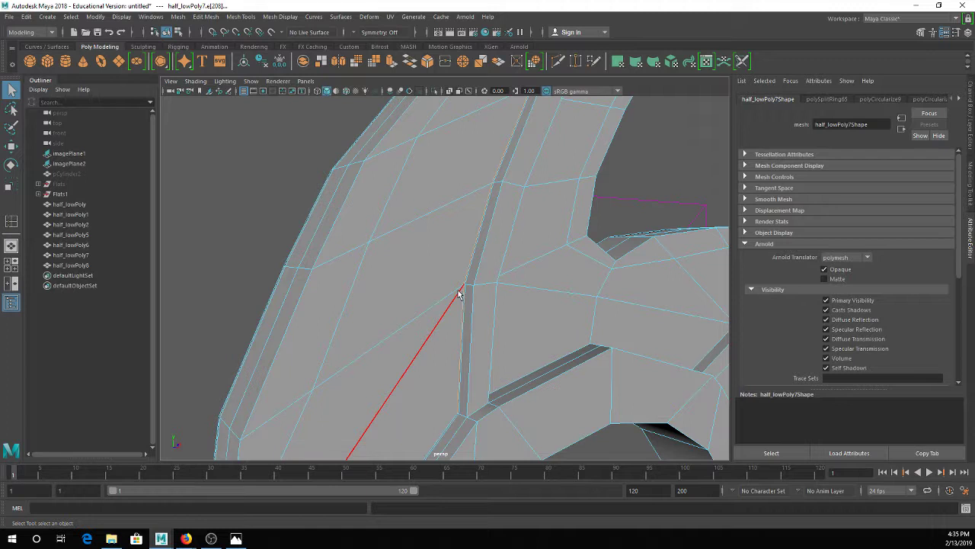
left_click_drag(459, 293, 359, 148, "alt")
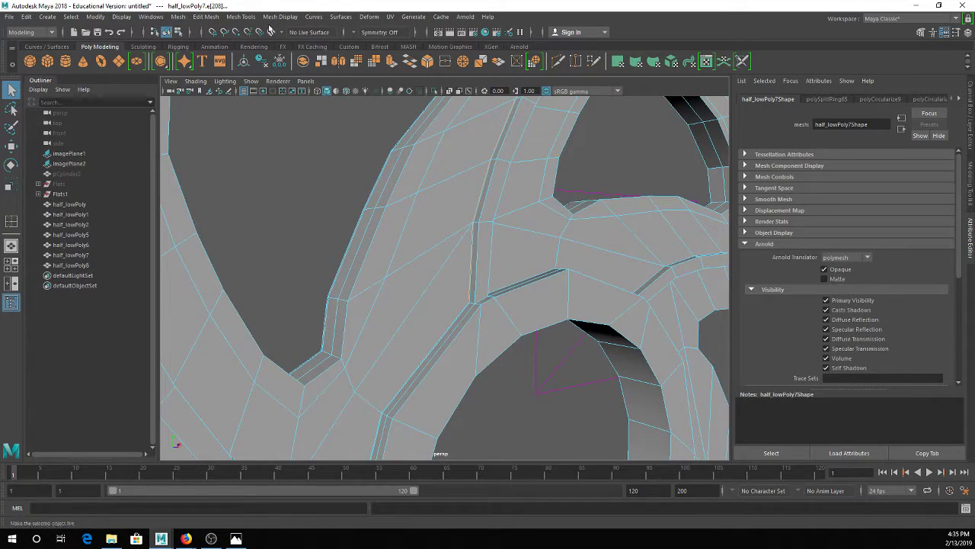
Insert an edge loop close to the groove's outer edge, continuing diagonally across the spoke face
left_click(241, 16)
left_click(274, 94)
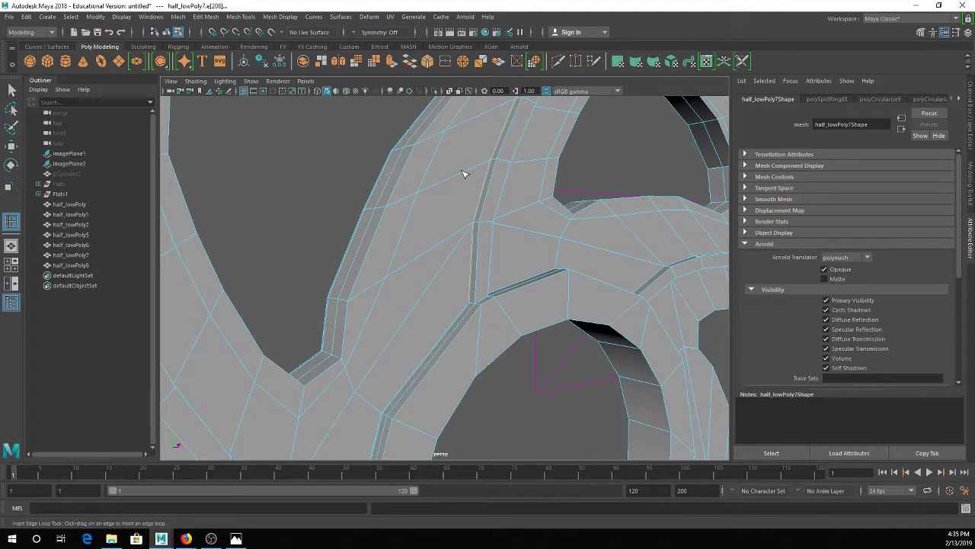
left_click_drag(481, 167, 491, 167)
left_click_drag(491, 171, 494, 169)
scroll(494, 170, "up", 2)
scroll(473, 263, "up", 3)
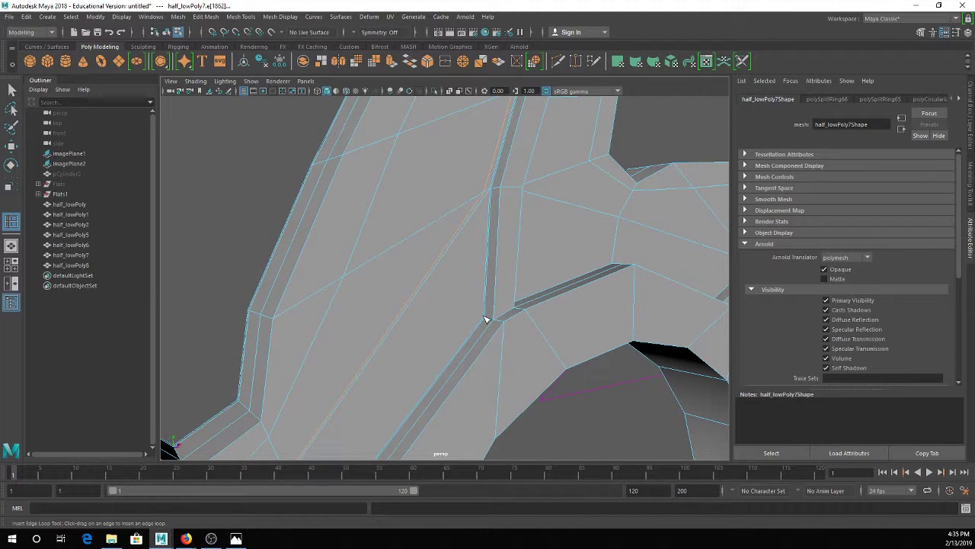
Try an edge loop crossing the groove midway above its junction in smooth preview, and undo it
key("3")
right_click_drag(509, 191, 592, 157)
left_click(473, 233)
left_click(499, 239)
key("q")
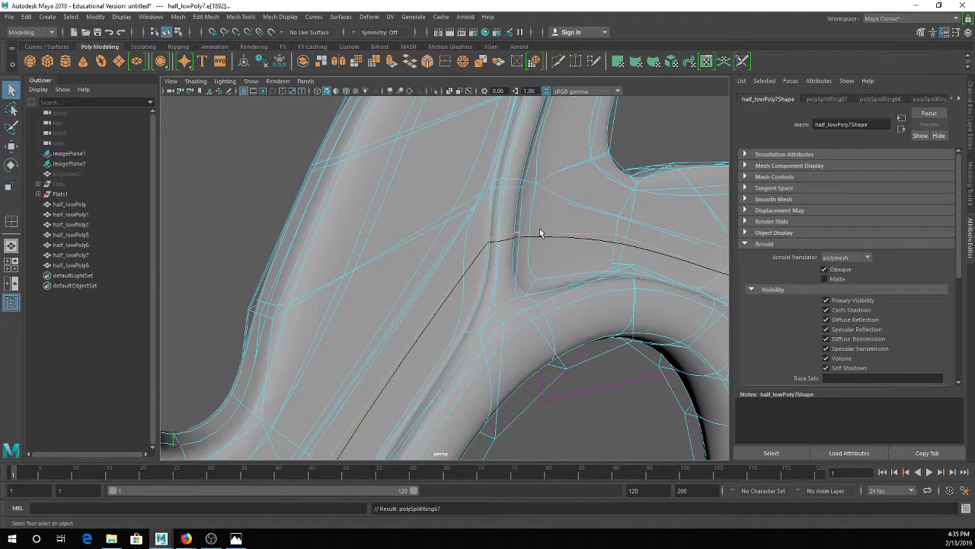
key("ctrl+z")
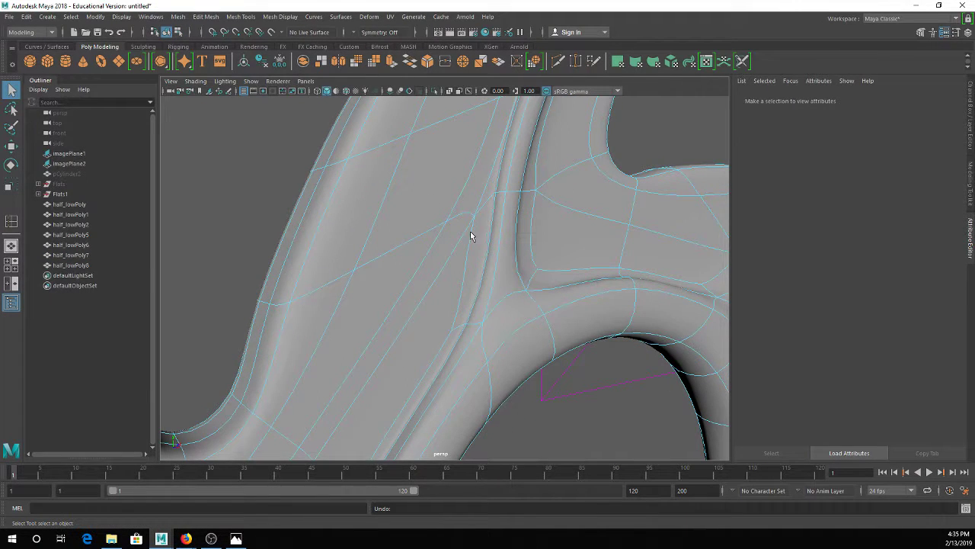
Insert an edge loop across the groove just above its junction near the centre hole, and check it in smooth preview
key("1")
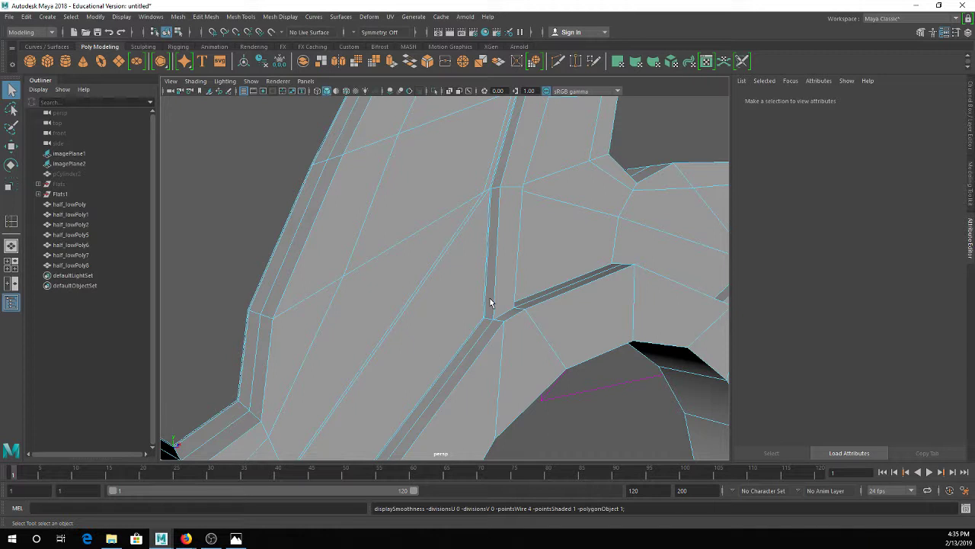
key("3")
key("1")
scroll(524, 298, "up", 2)
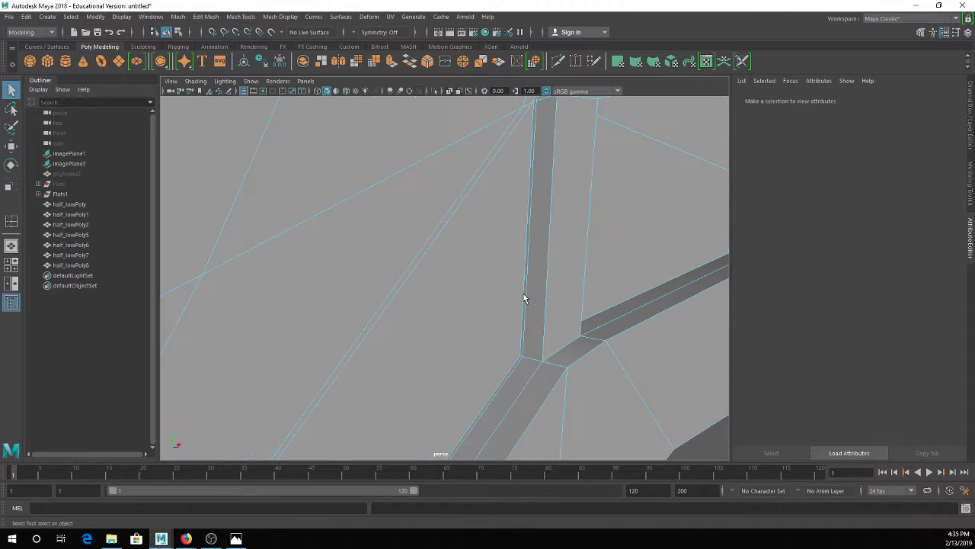
scroll(562, 300, "down", 2)
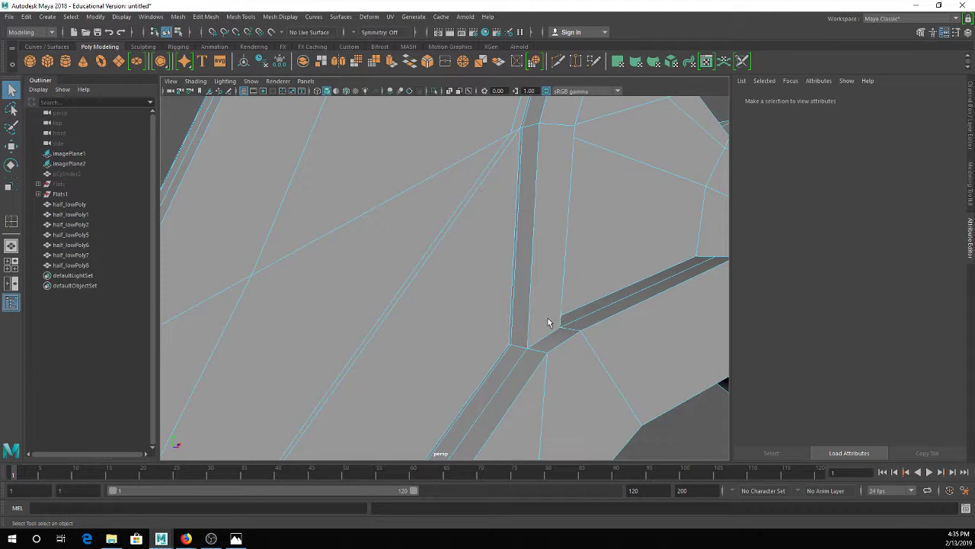
key("g")
left_click_drag(530, 322, 527, 349)
key("3")
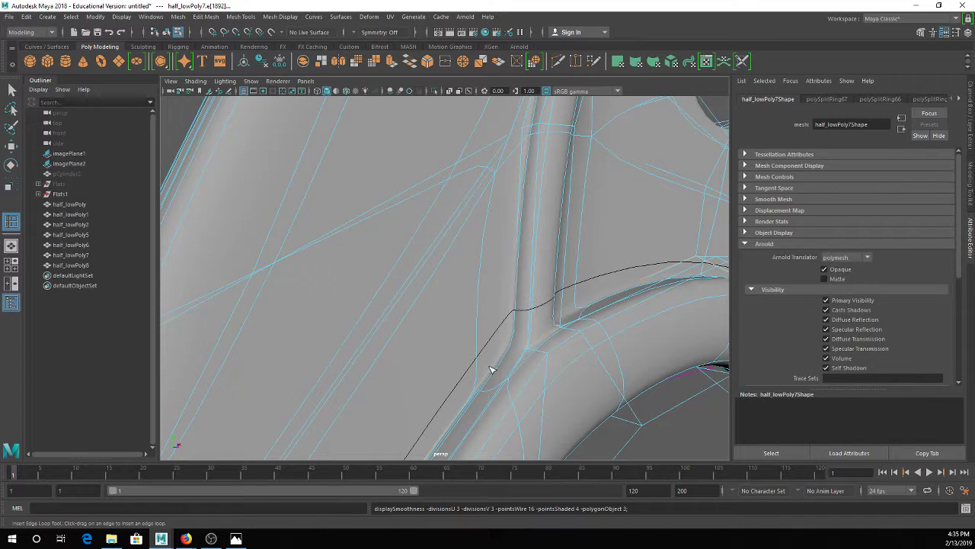
key("1")
mouse_move(516, 322)
middle_mouse_down("alt")
mouse_move(523, 294)
mouse_move(509, 321)
middle_mouse_up("alt")
key("q")
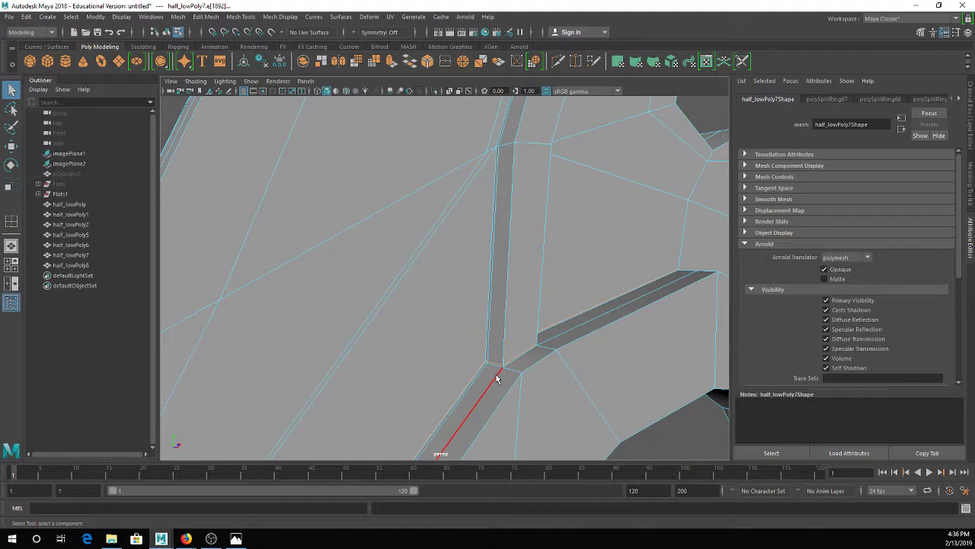
Try another edge loop from the groove edge just below the junction, and undo it
key("y")
left_click_drag(503, 375, 515, 301)
scroll(505, 374, "down", 3)
key("ctrl+z")
Insert an edge loop across the groove just below the junction, and show half_lowPoly7 in smooth preview in object selection
left_click_drag(529, 263, 509, 287, "alt")
right_click_drag(509, 286, 568, 288, "alt")
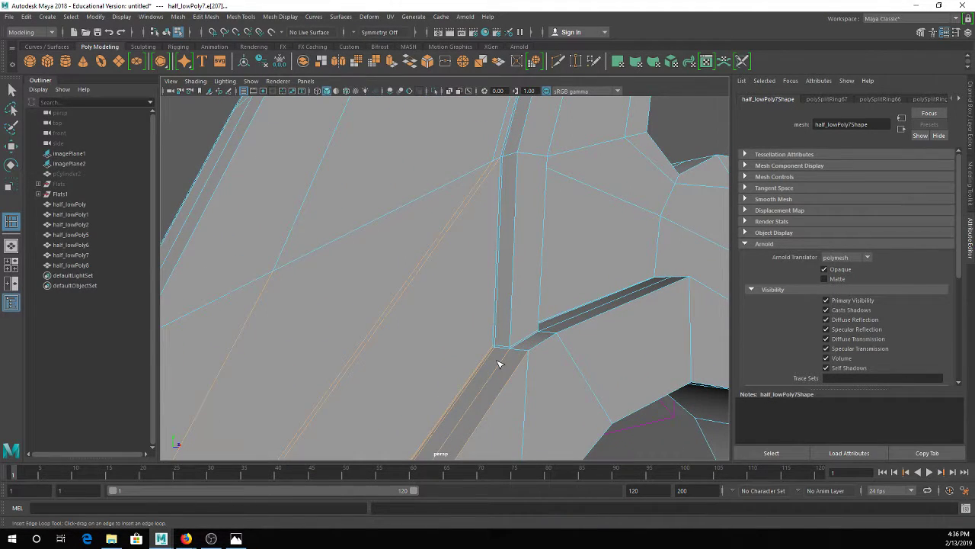
left_click_drag(502, 363, 511, 358)
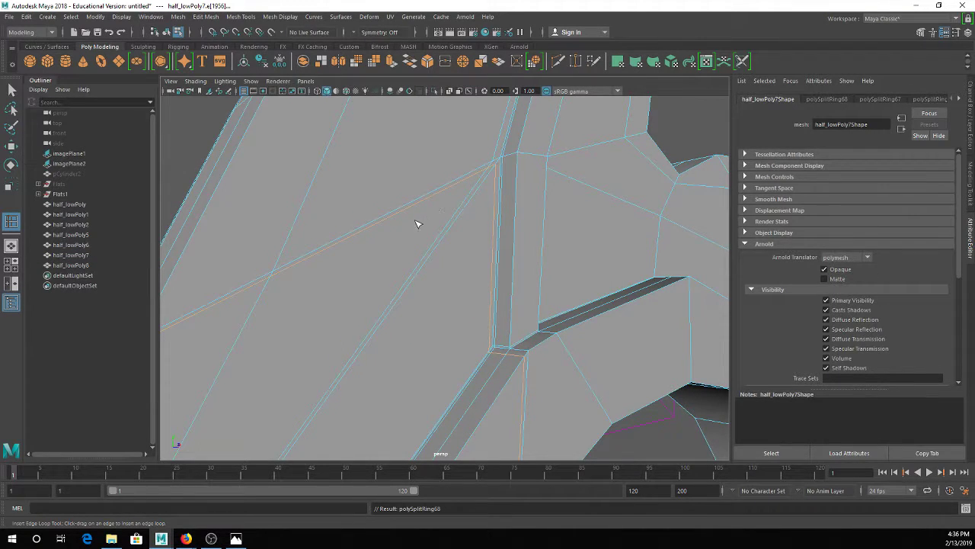
scroll(318, 267, "down", 3)
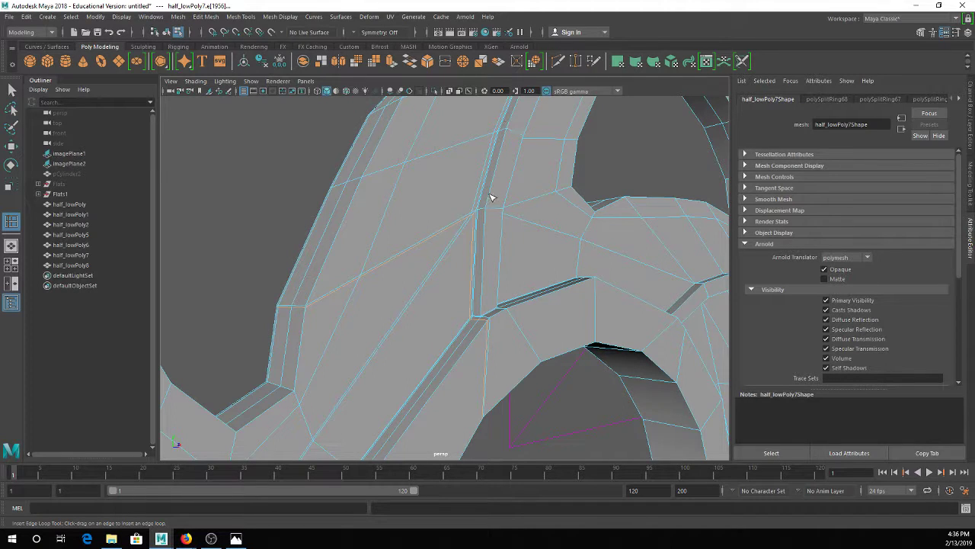
scroll(492, 194, "up", 2)
key("q")
key("3")
right_click_drag(495, 243, 543, 214)
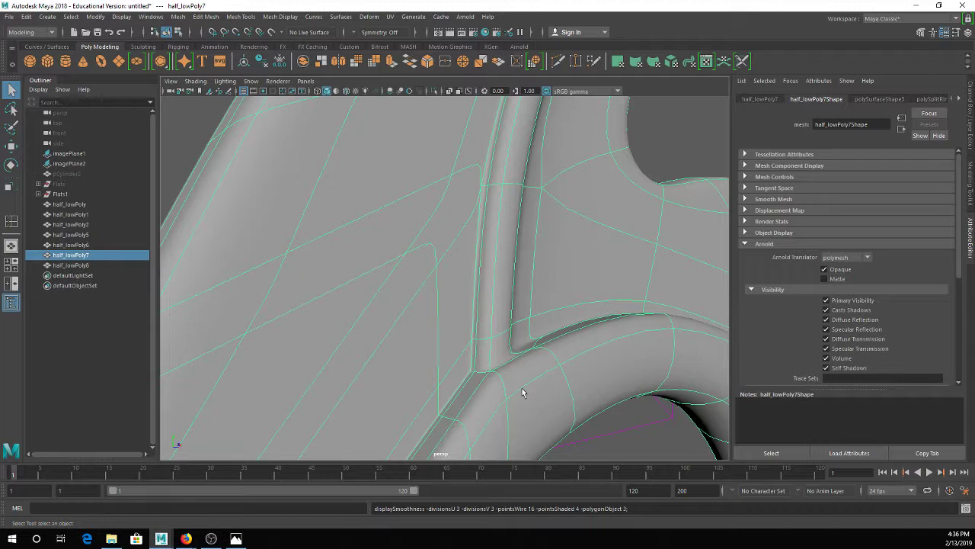
Merge the two neighbouring vertices where the inserted loops converge at the groove's upper bend, with smooth preview off
key("1")
scroll(476, 195, "up", 5)
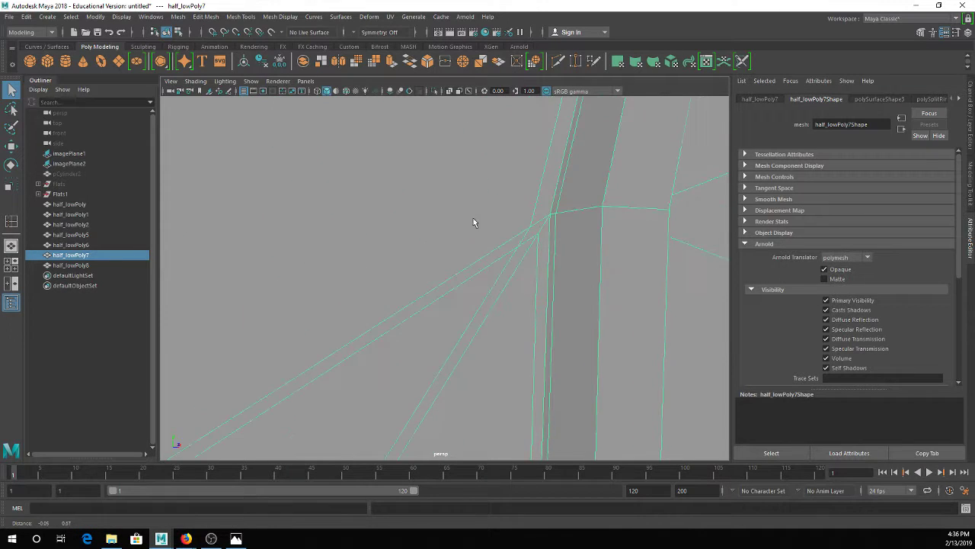
right_click_drag(538, 230, 526, 231)
left_click(529, 227)
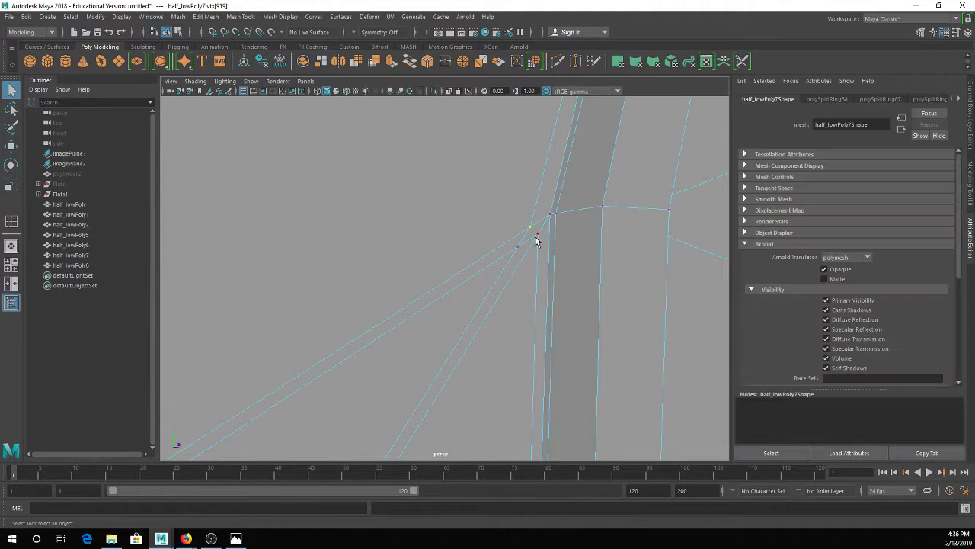
left_click(462, 66)
scroll(568, 229, "down", 2)
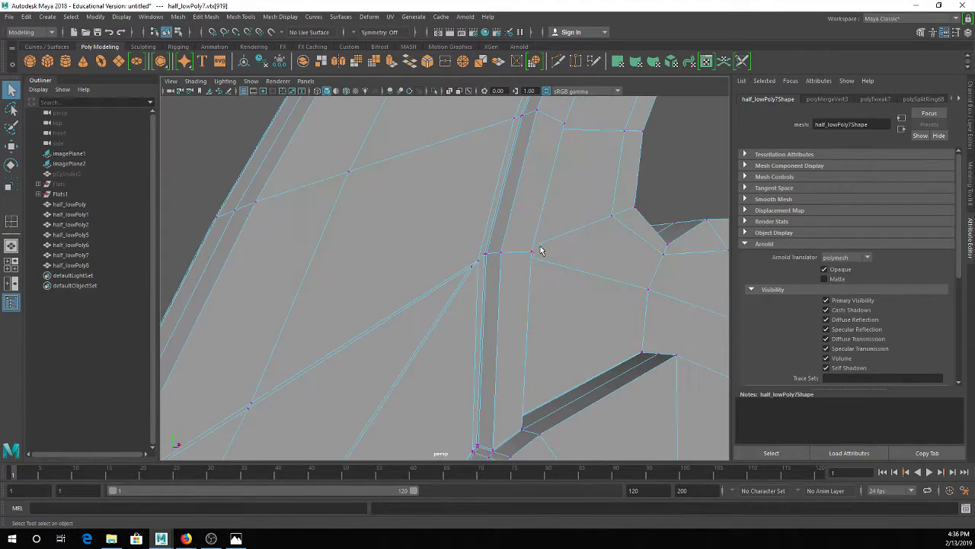
Try to insert further edge loops tight against the groove junction beside the centre hole, and undo them
middle_click_drag(492, 290, 487, 256, "alt")
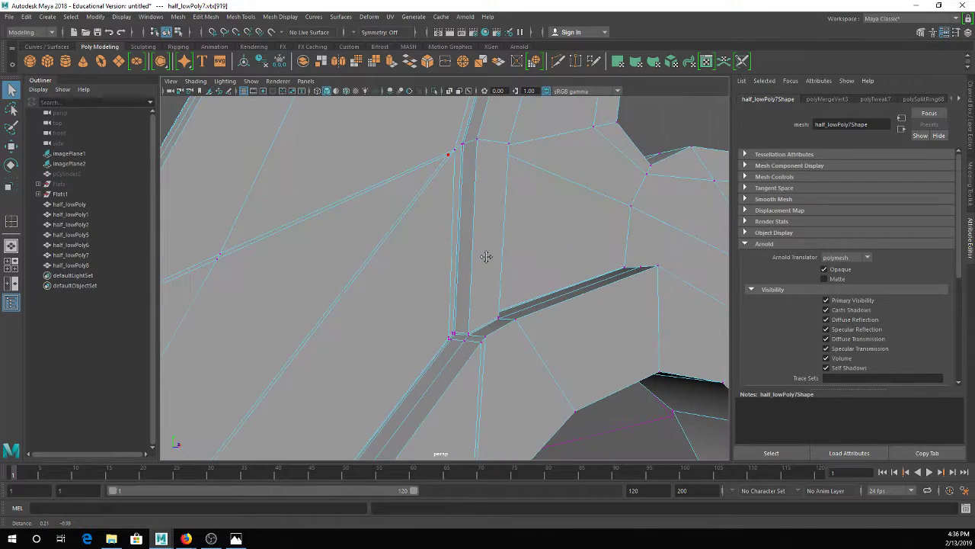
left_click(247, 16)
left_click(259, 86)
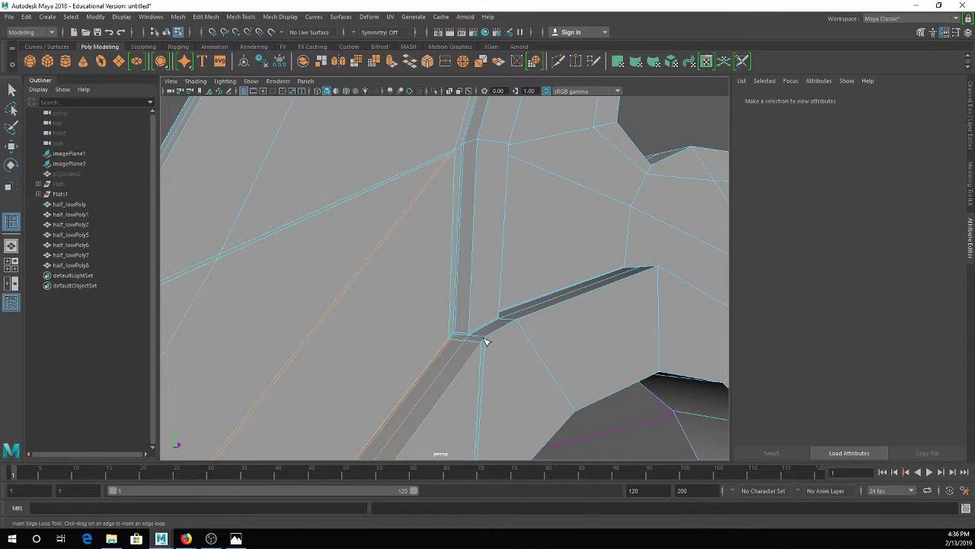
left_click_drag(487, 342, 486, 337)
scroll(482, 291, "down", 3)
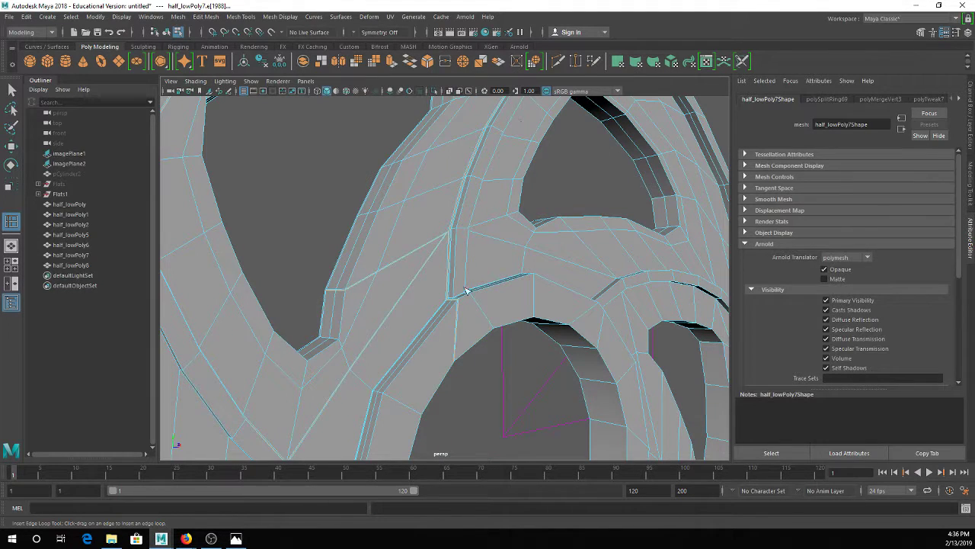
key("ctrl+z")
key("ctrl+z")
key("ctrl+z")
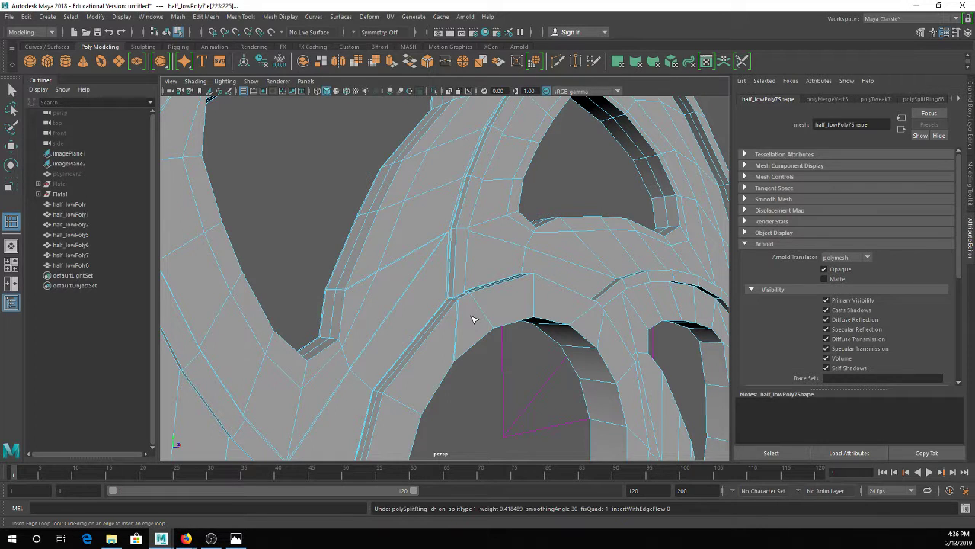
scroll(460, 258, "up", 6)
scroll(459, 258, "down", 3)
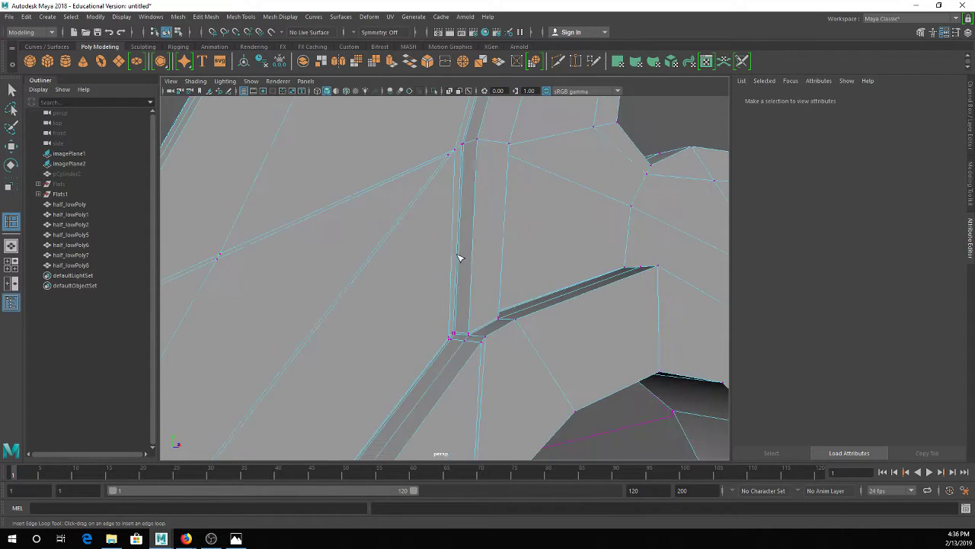
key("ctrl+z")
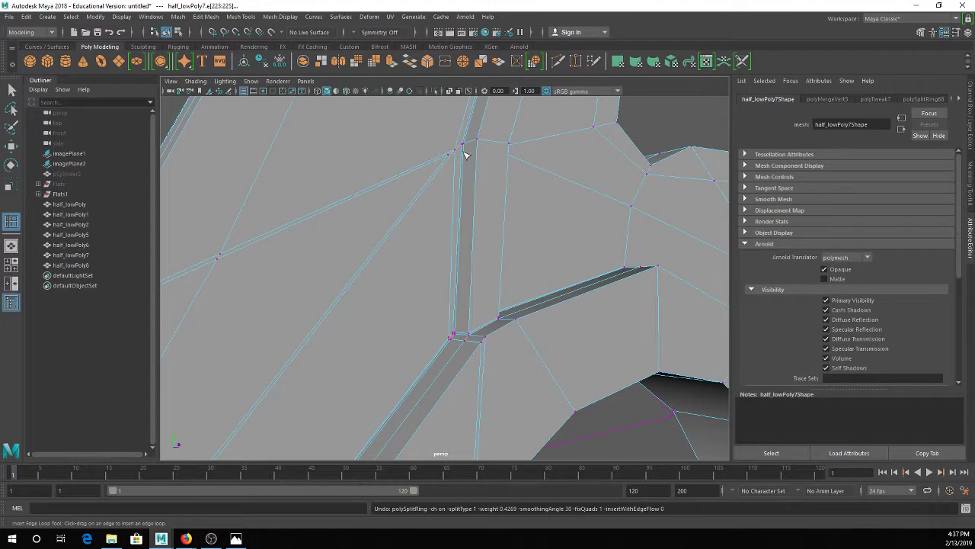
Select the edge loops around the merged vertex to trace where they run, and return to object selection
key("q")
right_click_drag(457, 158, 459, 131)
scroll(443, 165, "up", 5)
left_click_drag(491, 165, 454, 205, "alt")
double_click(454, 206)
left_click(455, 210)
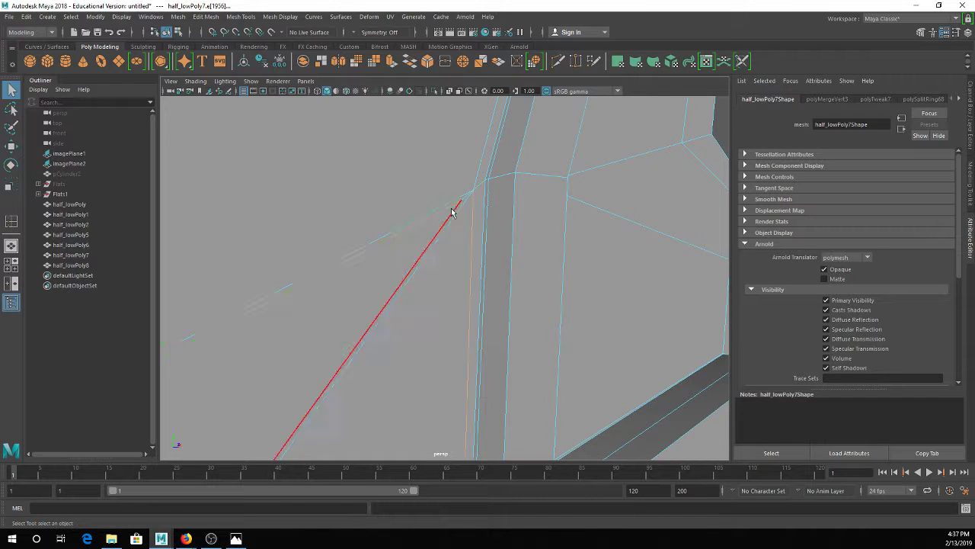
left_click(453, 207)
scroll(511, 198, "down", 5)
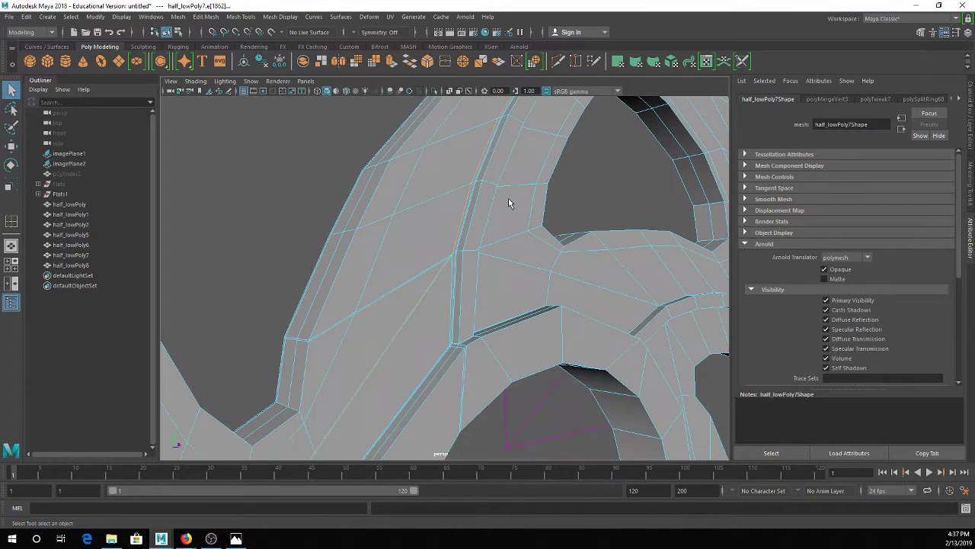
right_click_drag(466, 229, 505, 194)
Inspect the edge flow between the centre hole and the spoke openings from another side of the wheel in wireframe and shaded display
left_click_drag(460, 272, 627, 285, "alt")
middle_click_drag(573, 223, 533, 223, "alt")
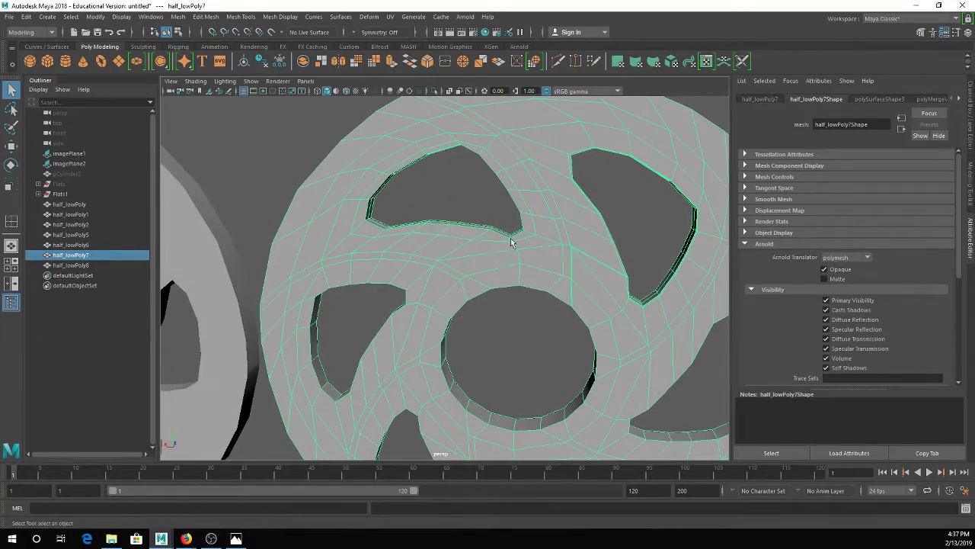
key("4")
scroll(563, 238, "up", 4)
left_click_drag(579, 228, 513, 230, "alt")
key("5")
scroll(490, 233, "up", 6)
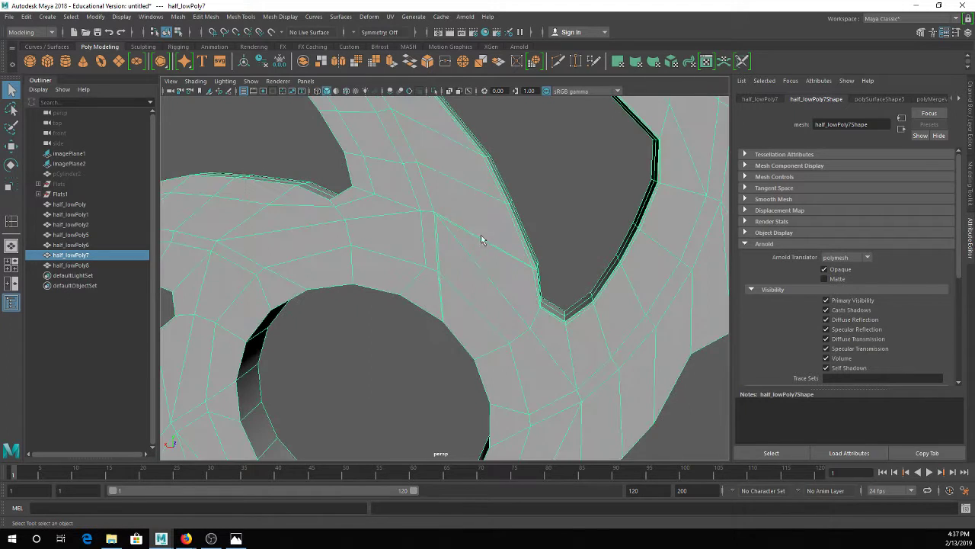
middle_click_drag(450, 137, 550, 480, "alt")
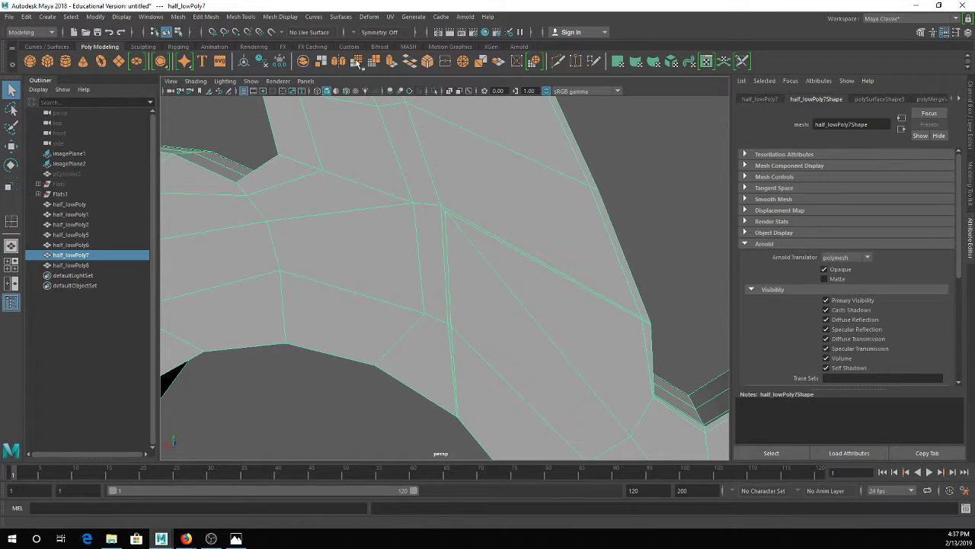
Insert an edge loop tight beside the existing loop that meets the corner between the centre hole and the spoke opening
left_click(215, 17)
mouse_move(237, 16)
left_click(263, 94)
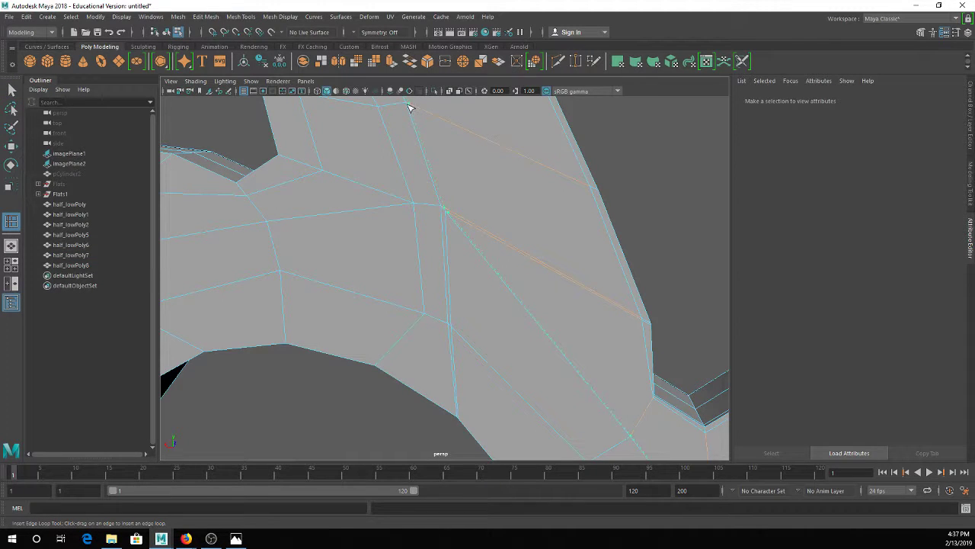
left_click(409, 107)
scroll(463, 172, "up", 3)
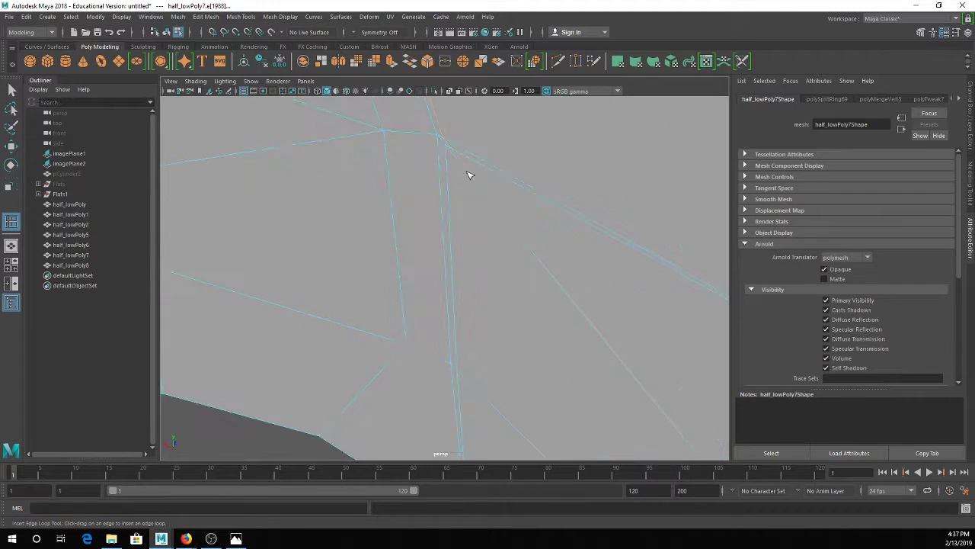
Merge the two neighbouring vertices where the inserted loop meets the corner beside the centre hole
key("q")
left_click_drag(442, 135, 449, 148)
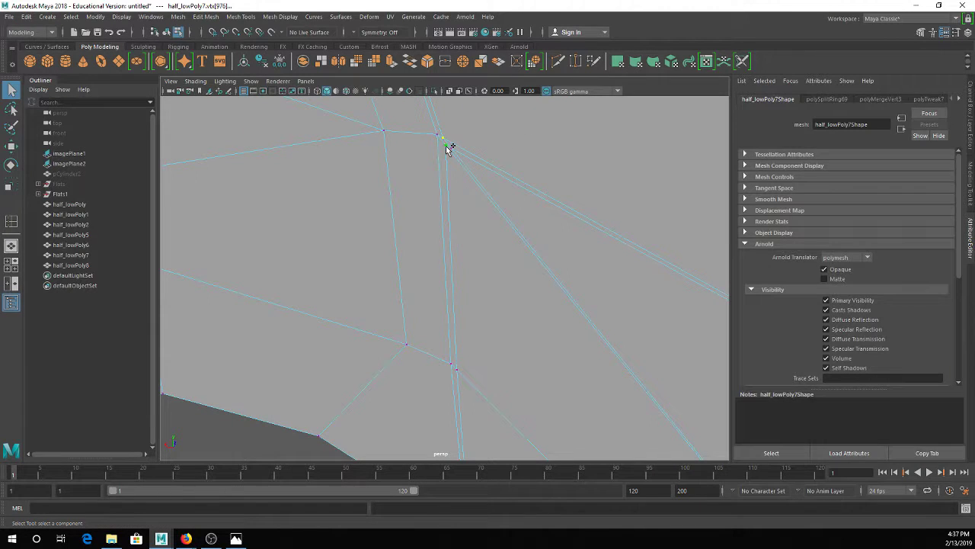
left_click(462, 62)
Delete the surplus one of the two nearly overlapping edges running from the merged vertex towards the spoke opening
right_click_drag(462, 153, 462, 127)
left_click(459, 152)
left_click(461, 156)
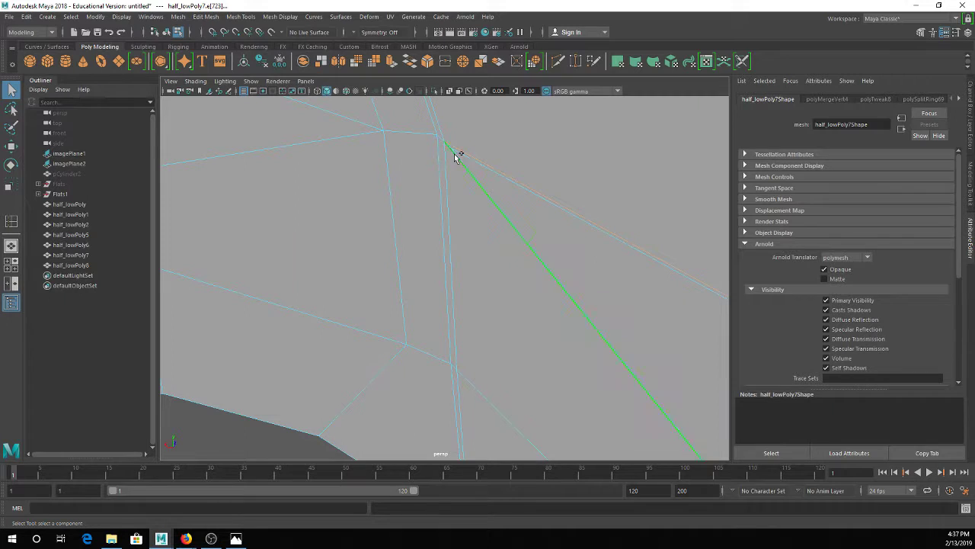
left_click(468, 160, "shift")
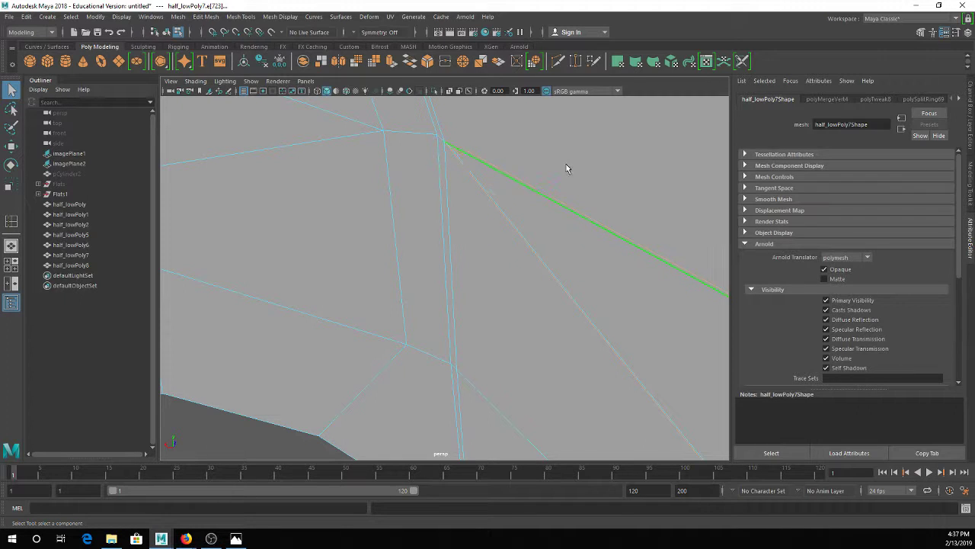
left_click(470, 157)
scroll(476, 150, "up", 4)
scroll(477, 149, "down", 3)
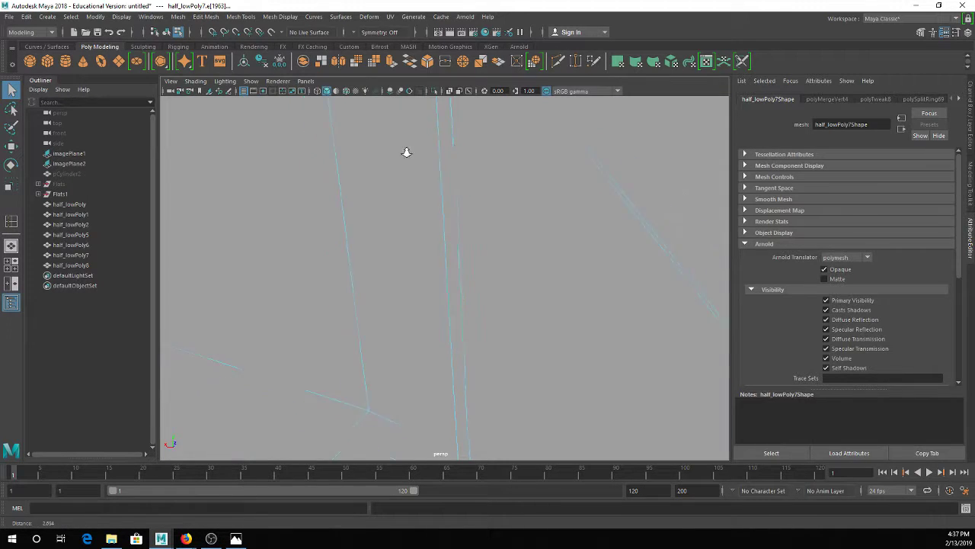
middle_click_drag(509, 171, 498, 211, "alt")
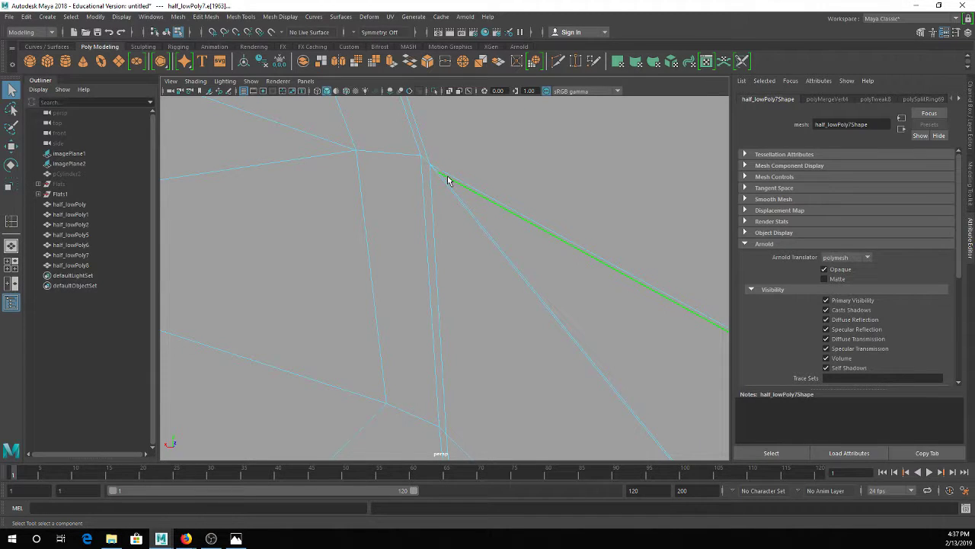
key("Delete")
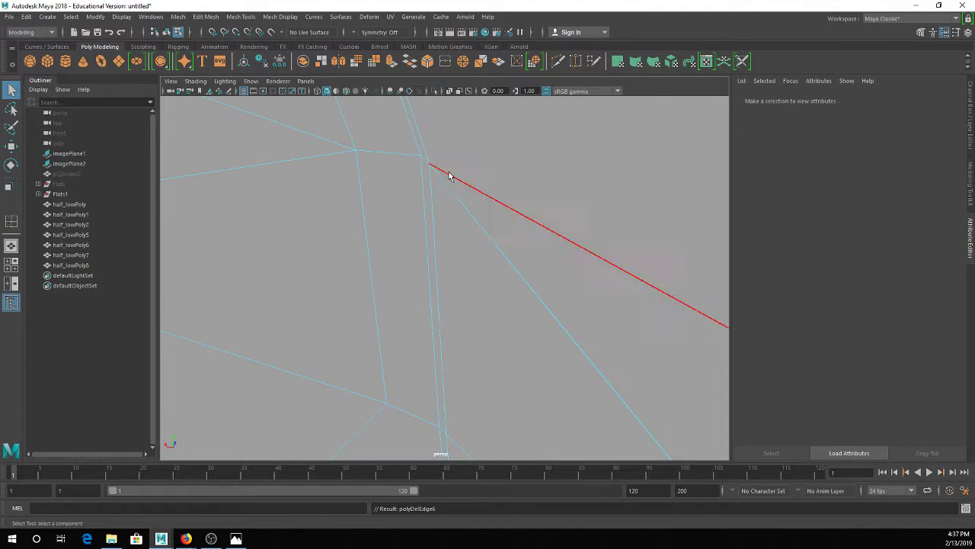
Compare the cleaned-up corner between the centre hole and the spoke opening with smooth preview on and off
scroll(468, 188, "down", 5)
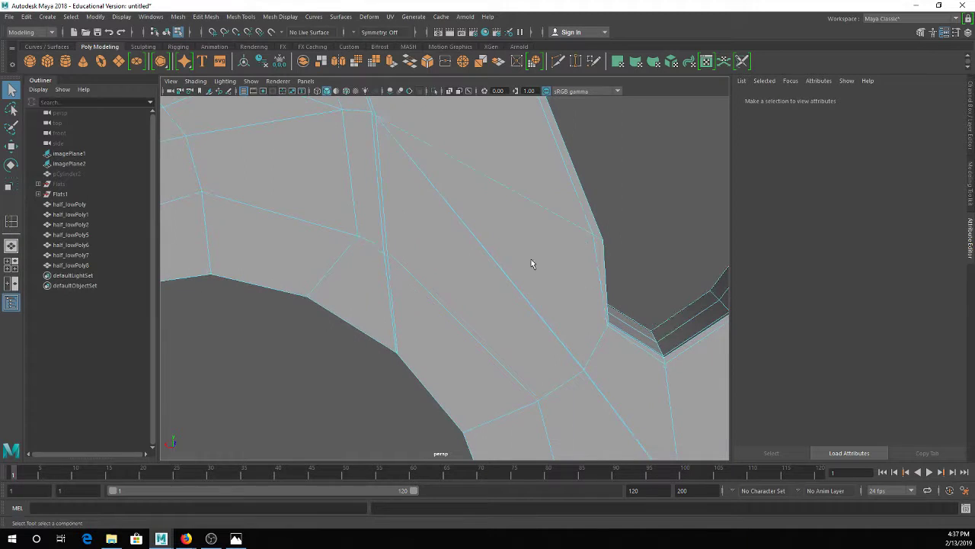
key("3")
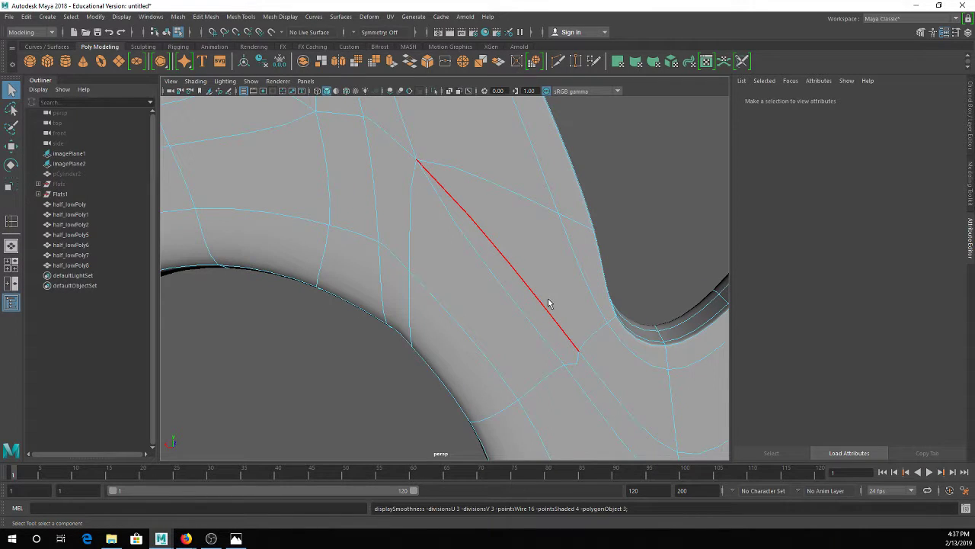
middle_click_drag(536, 283, 493, 240, "alt")
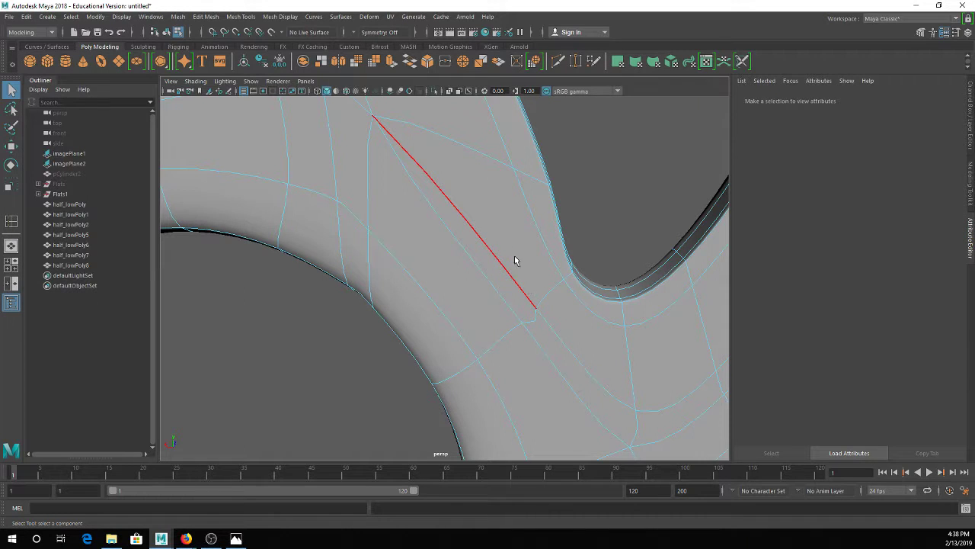
key("1")
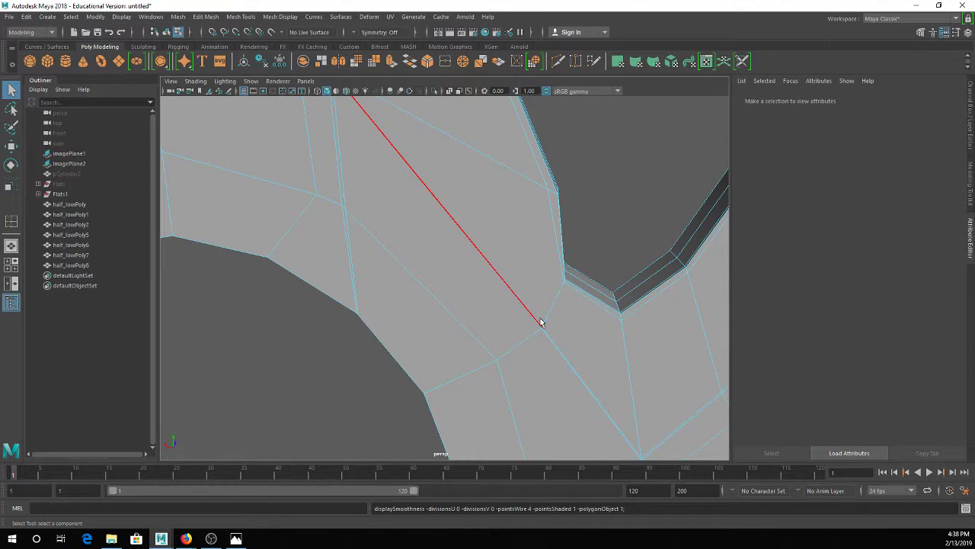
key("3")
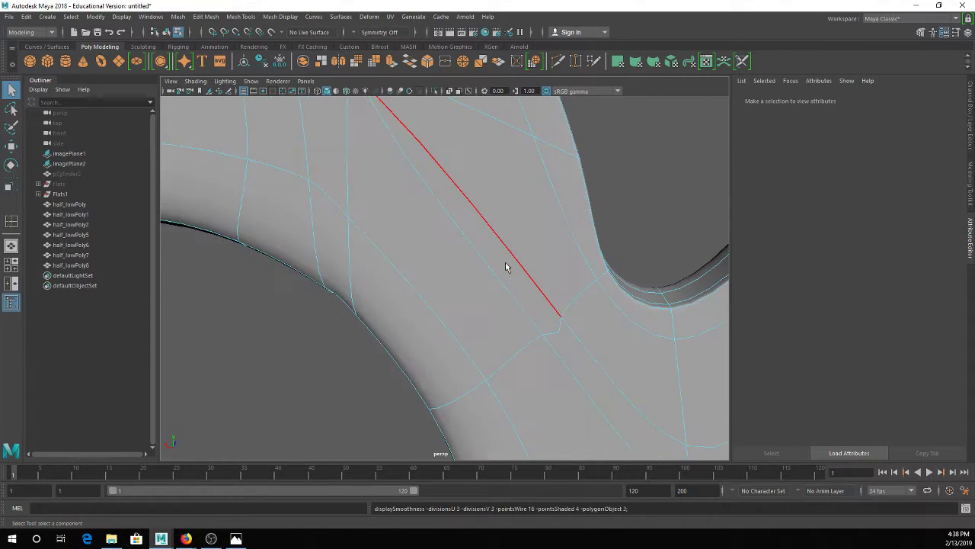
Trace the doubled loops beside the centre hole and delete the extra edge loop running around the spoke opening
left_click(502, 256)
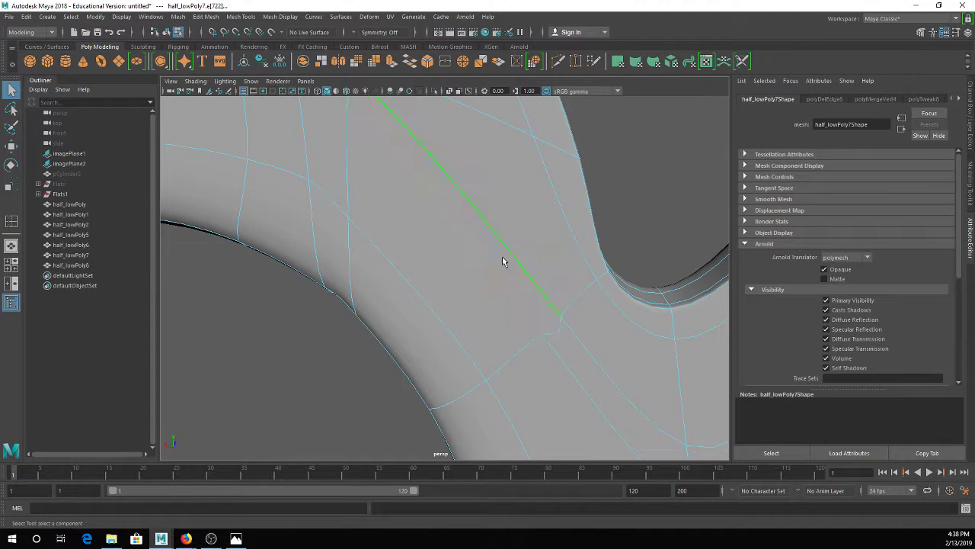
double_click(503, 258)
scroll(523, 285, "down", 5)
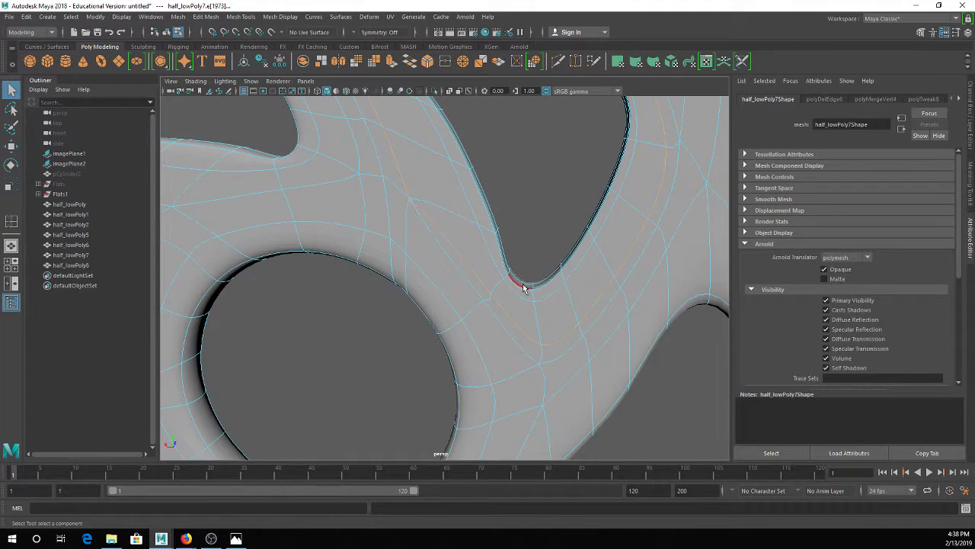
middle_click_drag(519, 271, 536, 289, "alt")
double_click(477, 285)
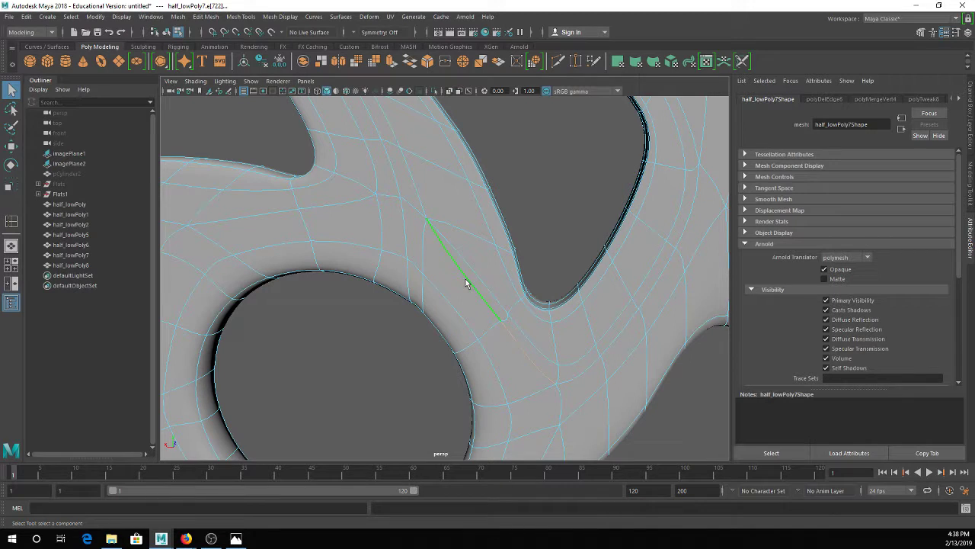
middle_click_drag(476, 283, 519, 395, "alt")
key("ctrl+z")
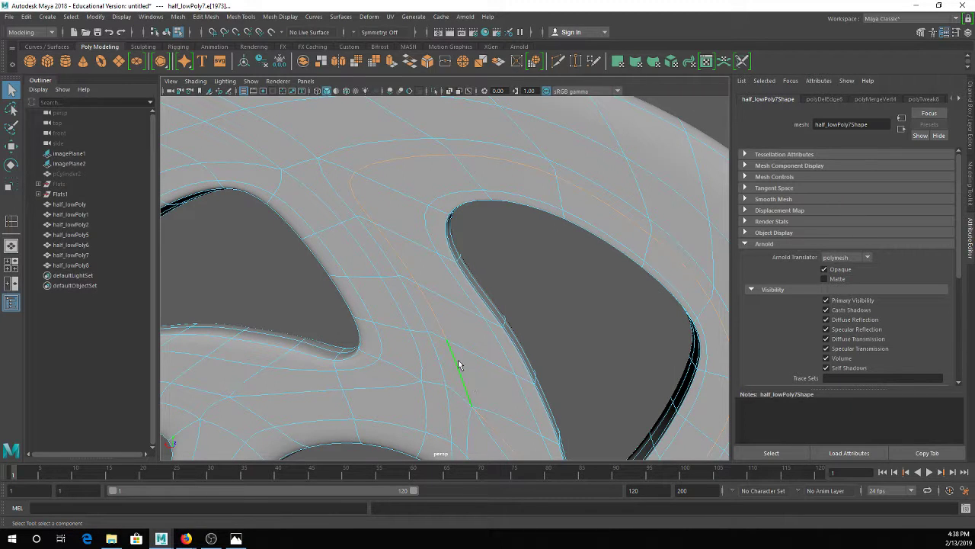
key("Delete")
Merge the leftover vertices at the corner above the centre hole and return to object selection
middle_click_drag(495, 405, 464, 311, "alt")
key("F9")
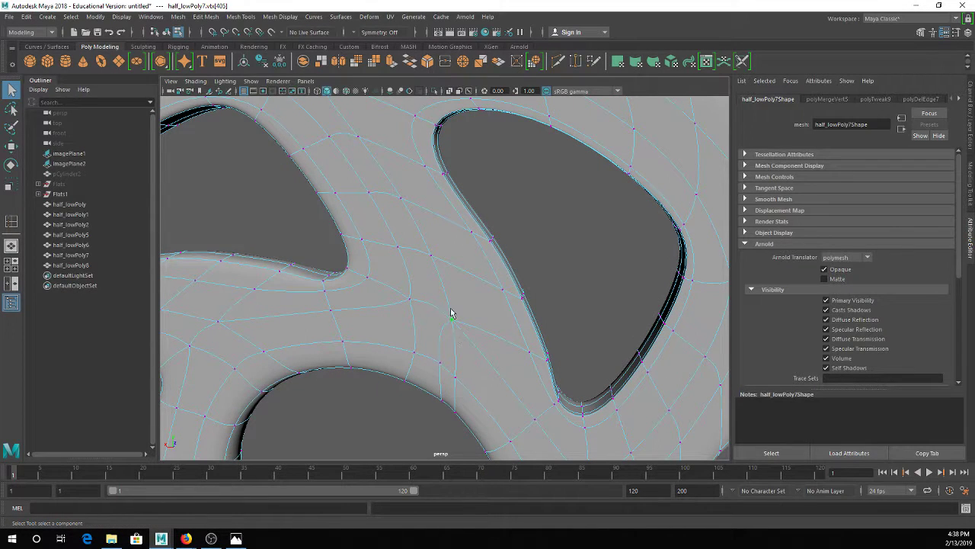
left_click(567, 272)
left_click_drag(484, 309, 433, 259, "alt")
right_click_drag(454, 227, 487, 198)
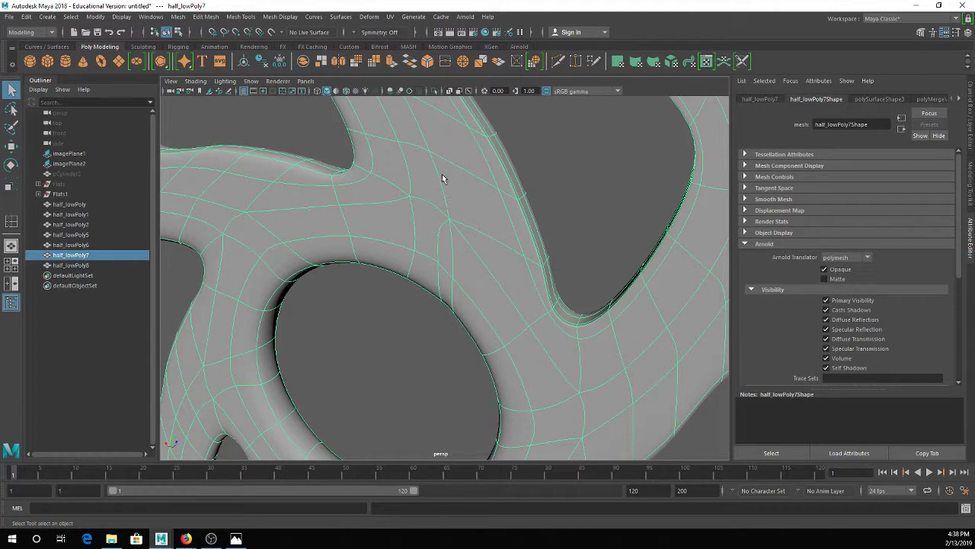
Select the edge loop around the spoke opening to trace it on the grooved side of the wheel
left_click_drag(584, 251, 419, 236, "alt")
right_click_drag(409, 246, 407, 217)
double_click(403, 252)
left_click_drag(442, 232, 390, 390, "alt")
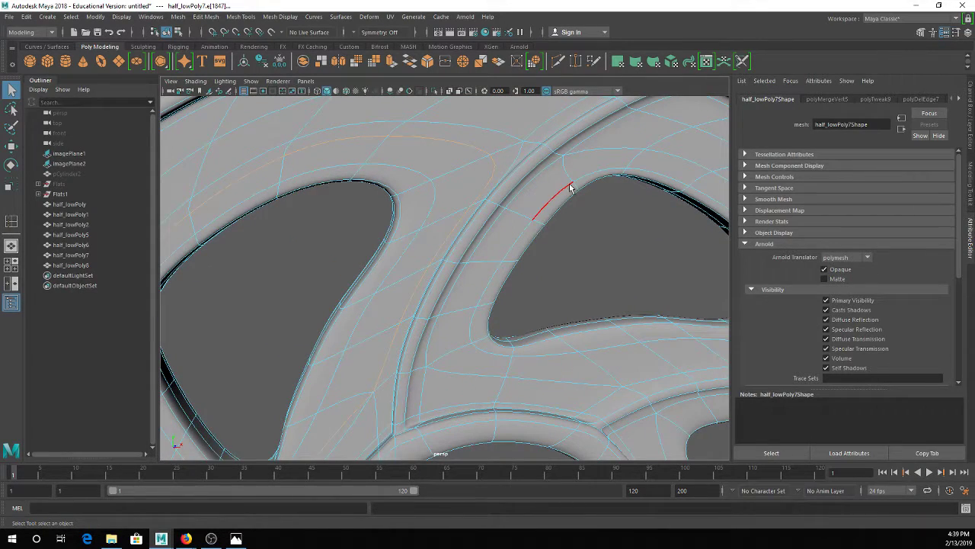
Undo the vertex merge and the deletion of the extra edge loop
key("ctrl+z")
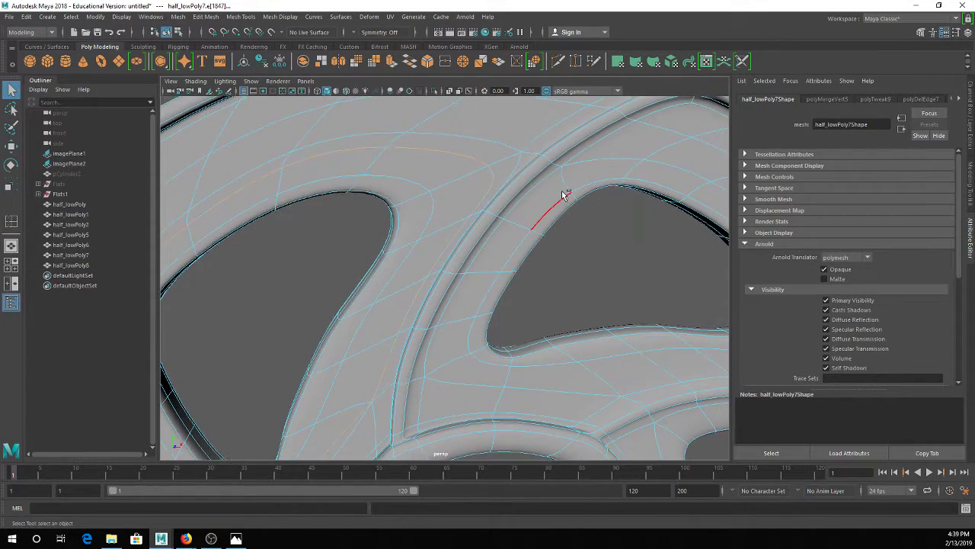
key("ctrl+z")
key("ctrl+z")
key("ctrl+z")
key("ctrl+z")
key("ctrl+z")
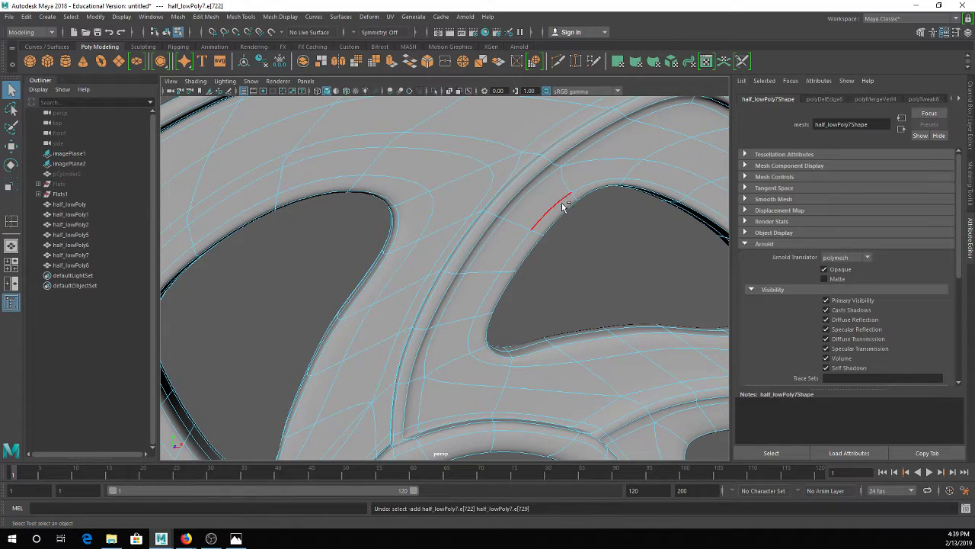
Try to insert an edge loop across the face beside the curved groove between the spoke openings, and undo it
middle_click_drag(548, 285, 533, 305, "alt")
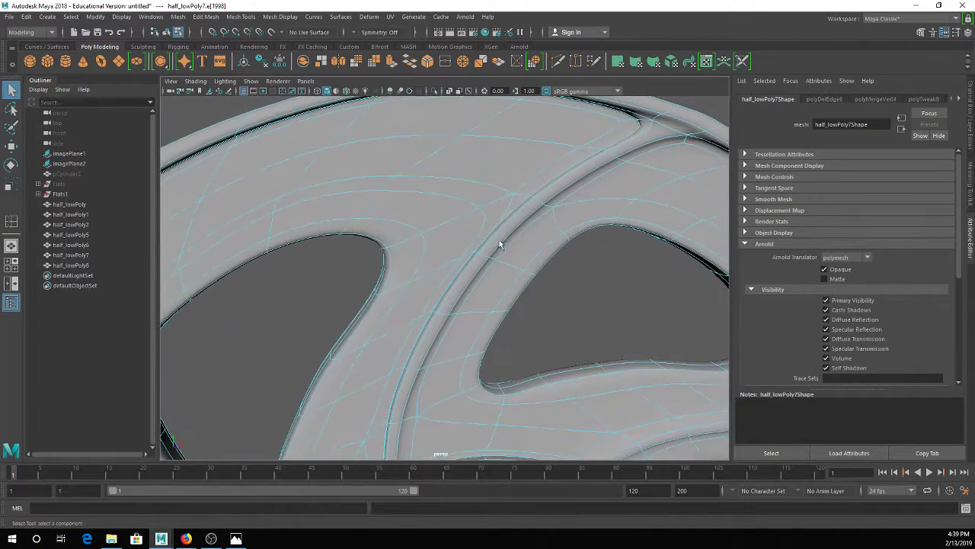
left_click(217, 17)
mouse_move(241, 17)
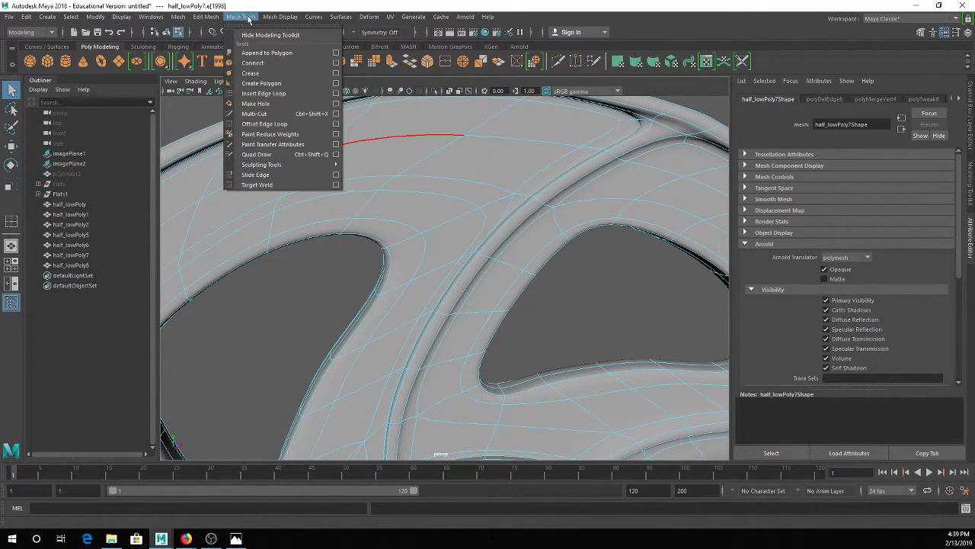
left_click(263, 83)
left_click(564, 145)
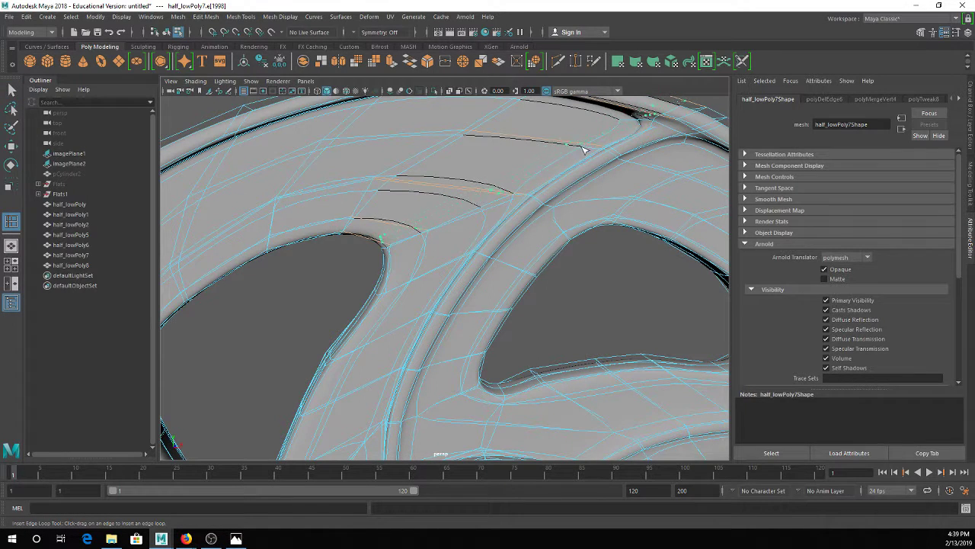
key("q")
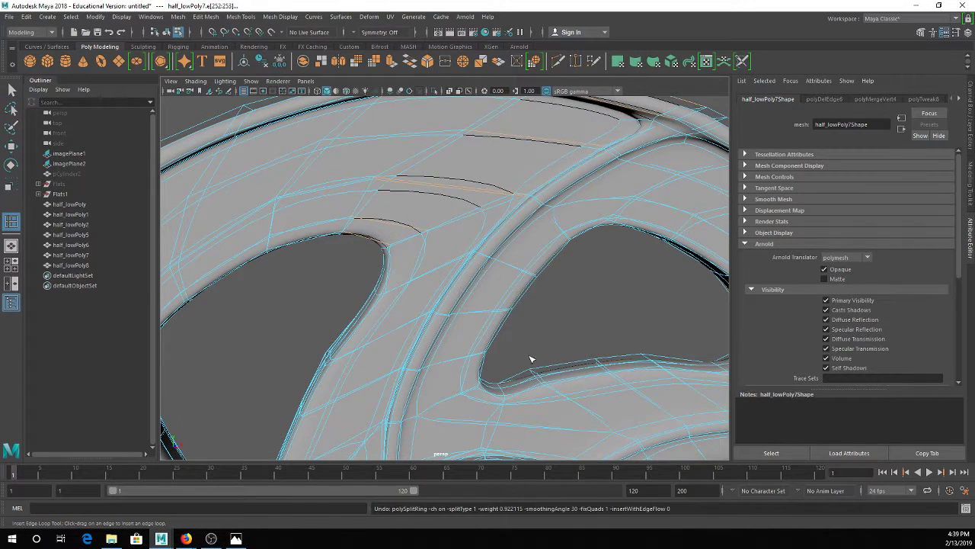
Select edges along the spoke on the grooved side to trace how their loop runs around the opening
scroll(505, 257, "up", 4)
right_click_drag(492, 221, 533, 206)
left_click(594, 302)
middle_click_drag(486, 294, 537, 133, "alt")
left_click(422, 239)
right_click_drag(423, 242, 450, 201)
left_click(421, 242)
middle_click_drag(435, 205, 385, 347, "alt")
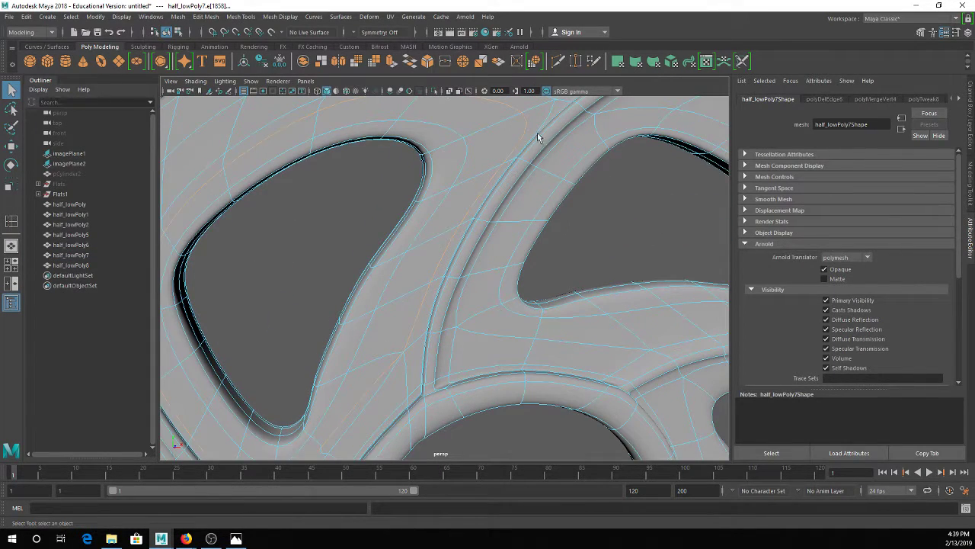
middle_click_drag(483, 226, 394, 342, "alt")
mouse_move(454, 261)
left_mouse_down("alt")
mouse_move(463, 246)
mouse_move(468, 259)
left_mouse_up("alt")
Examine the edge loops running along the curved groove between the spoke openings, with smooth preview off
double_click(441, 312)
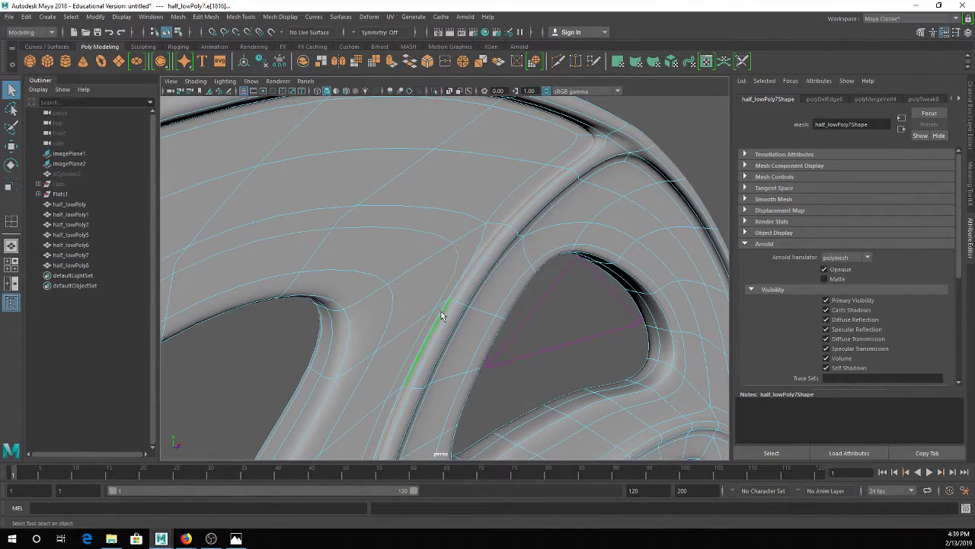
left_click(450, 291, "shift")
double_click(398, 331)
key("1")
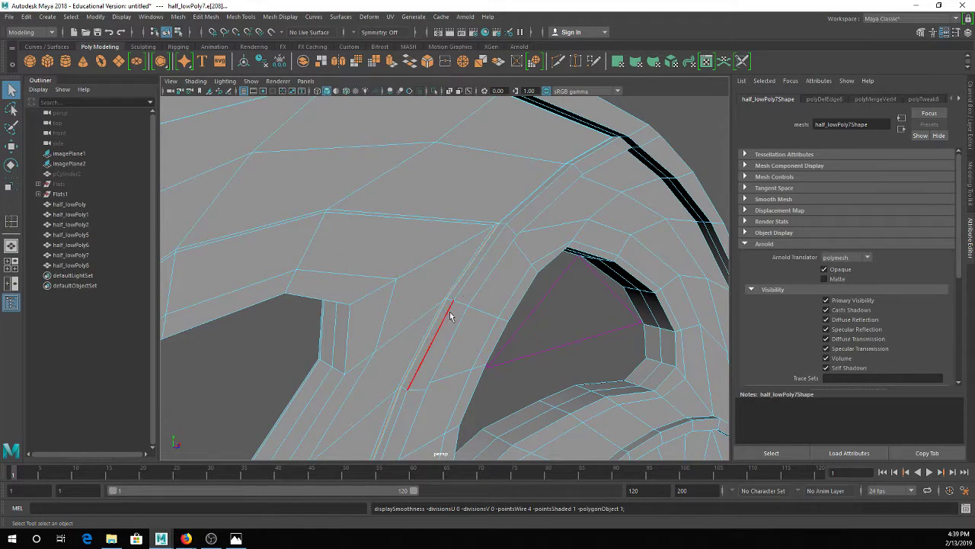
left_click_drag(442, 339, 474, 257, "alt")
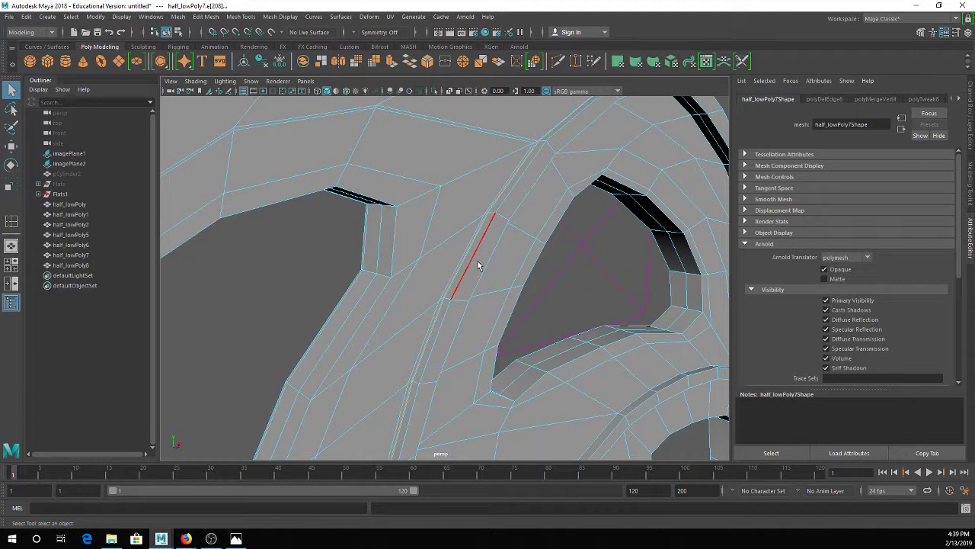
scroll(477, 252, "up", 3)
middle_click_drag(477, 252, 448, 311, "alt")
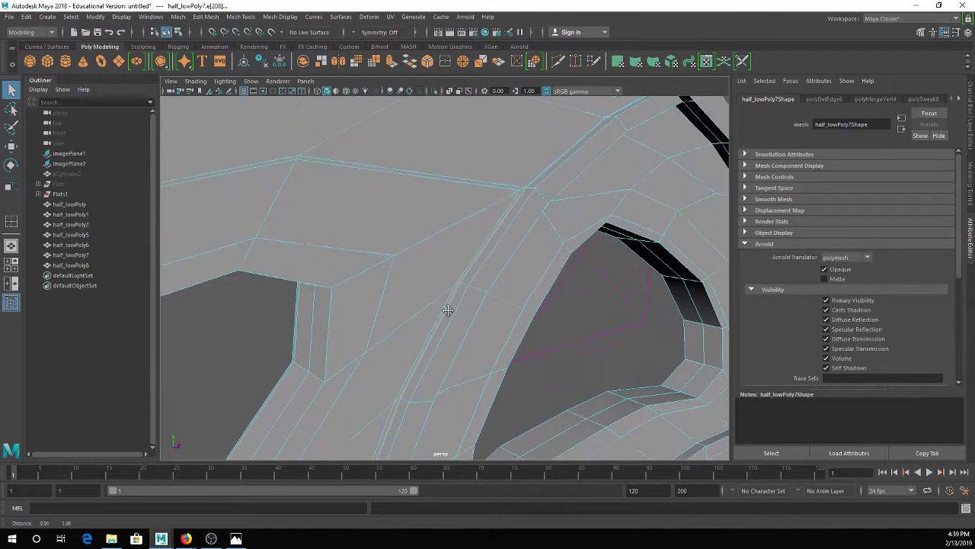
Select a single edge inside the curved groove and check its position in smooth preview
scroll(483, 240, "up", 2)
left_click(496, 235)
left_click_drag(496, 235, 503, 275, "alt")
left_click(503, 279)
key("w")
key("3")
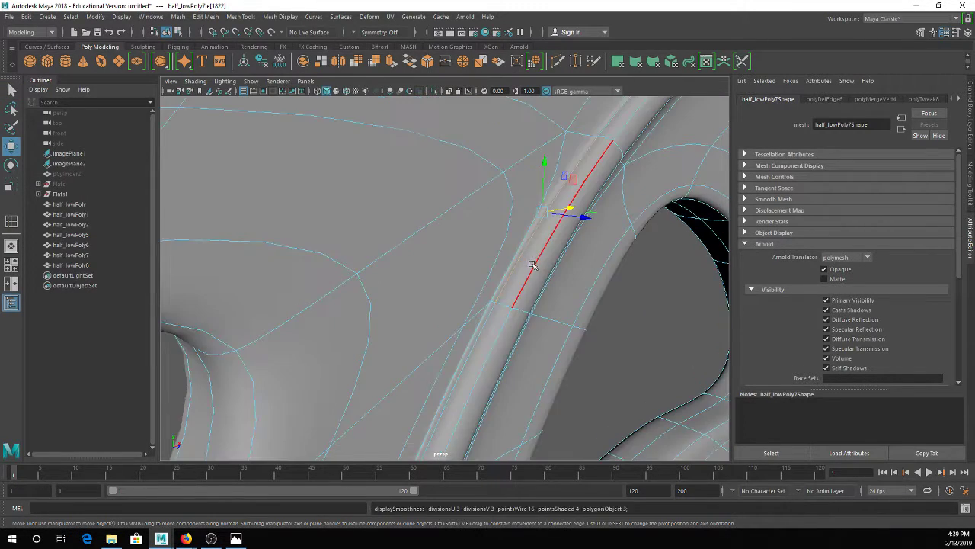
left_click_drag(446, 355, 493, 200, "alt")
Insert an edge loop across the flat face, close alongside the curved groove between the spoke openings
key("1")
left_click(486, 264)
left_click(508, 296)
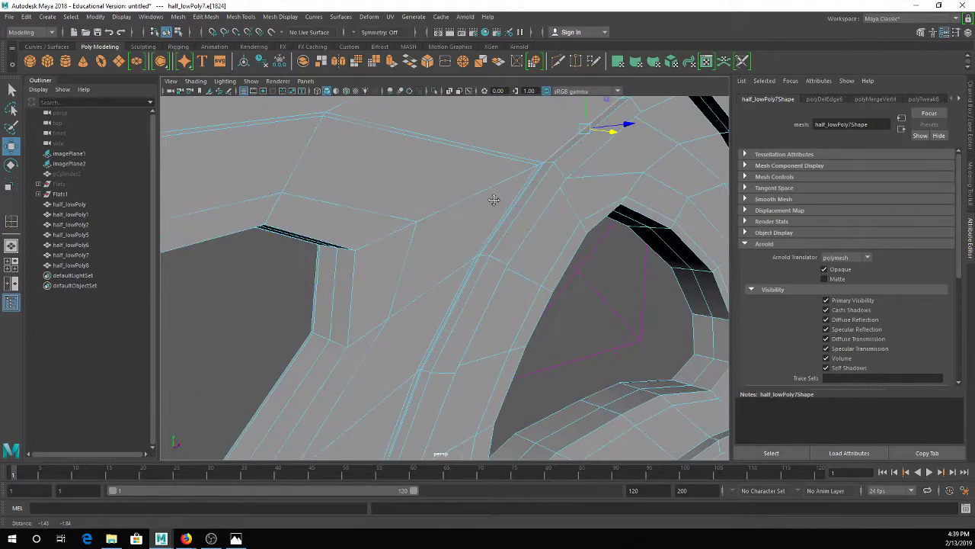
middle_click_drag(540, 166, 452, 272, "alt")
left_click(283, 20)
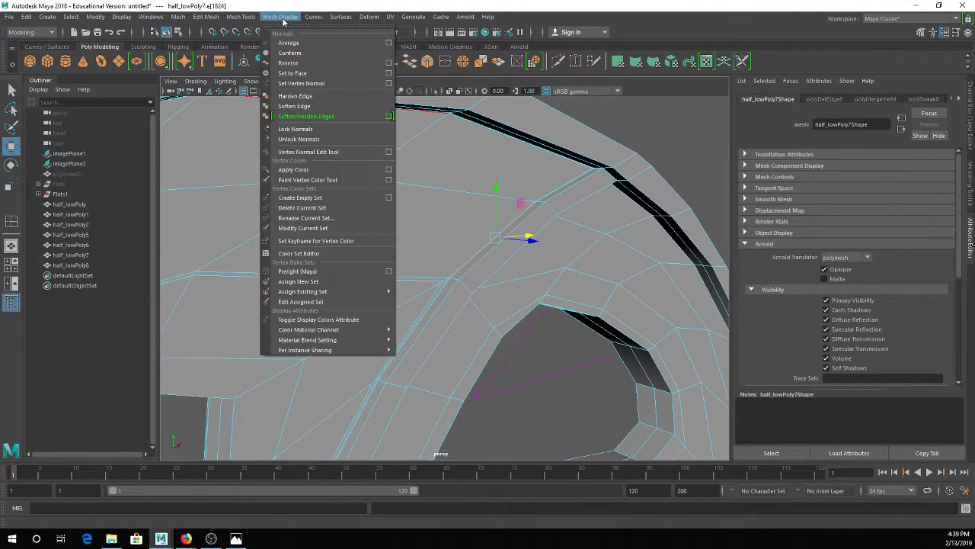
left_click(275, 93)
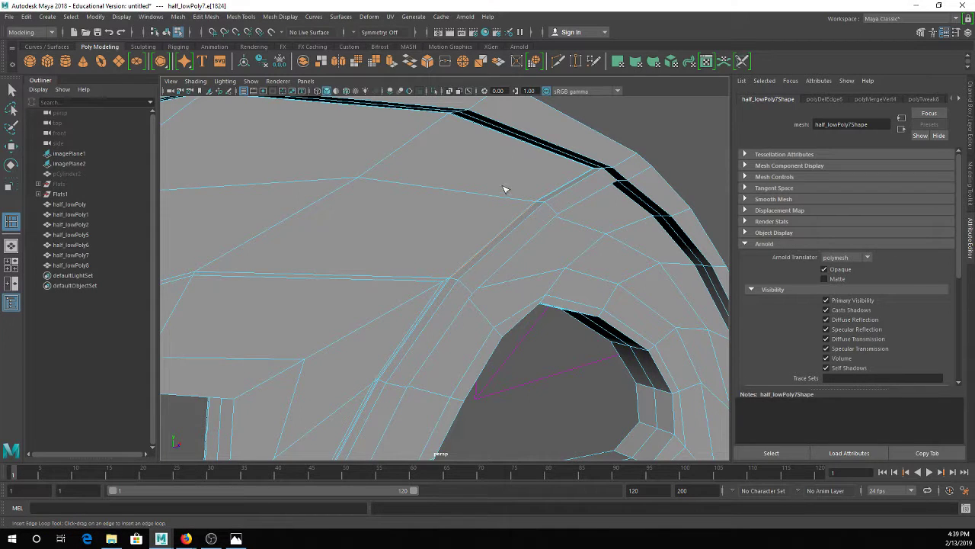
left_click(533, 204)
scroll(440, 274, "up", 4)
scroll(439, 276, "up", 2)
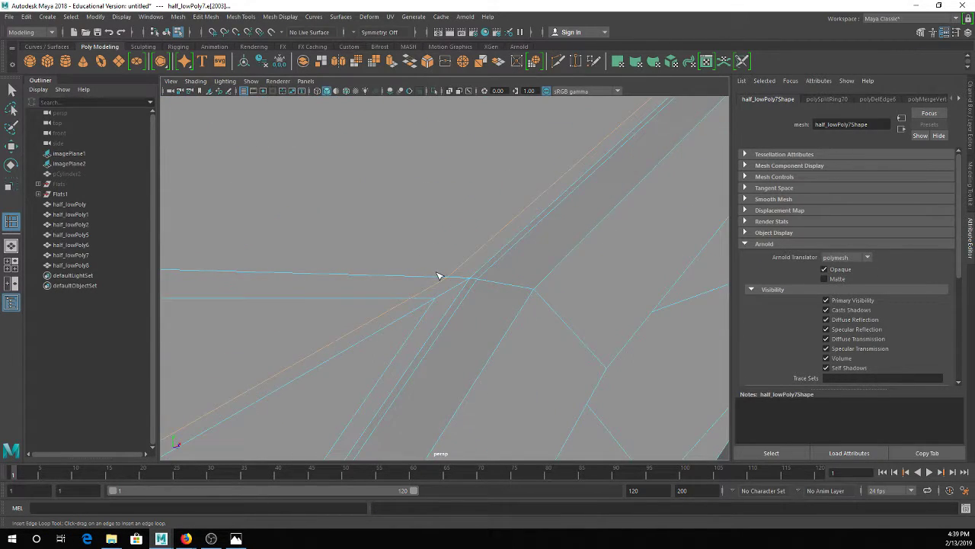
Merge the stray vertices where the new edge loop meets the converging edges beside the groove
right_click_drag(446, 282, 411, 246)
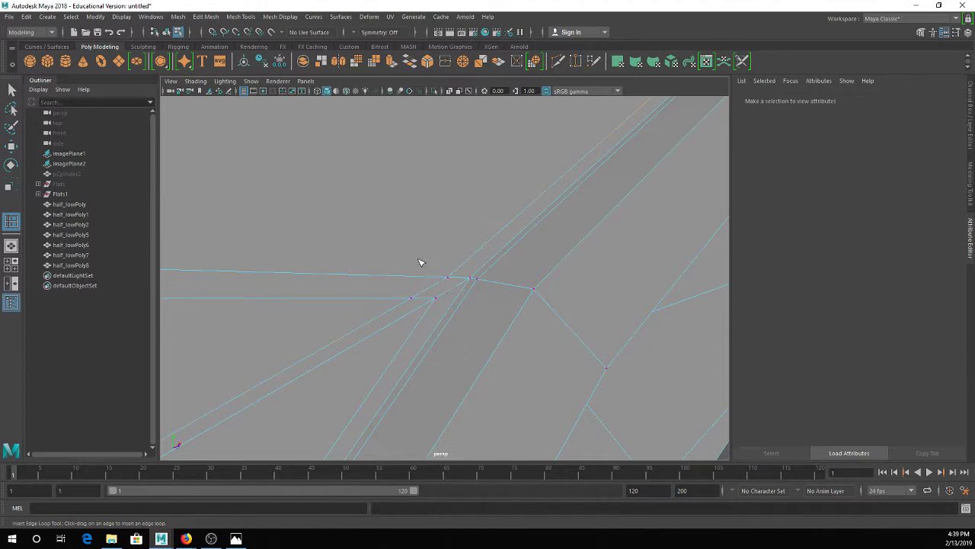
left_click(449, 277)
key("ctrl+z")
key("q")
left_click(447, 277)
left_click(435, 297, "shift")
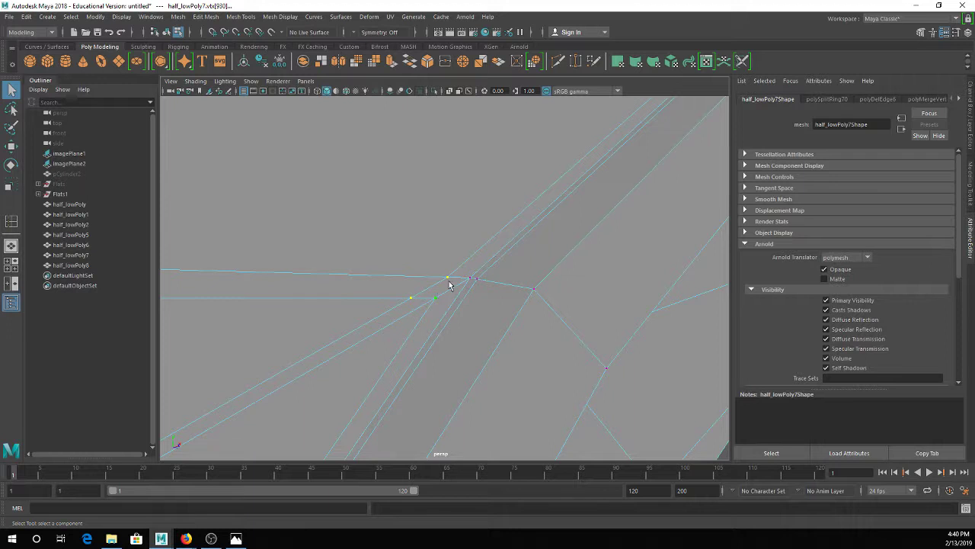
left_click(463, 67)
scroll(483, 211, "down", 3)
left_click_drag(524, 191, 512, 190, "alt")
left_click(428, 284)
left_click(445, 270)
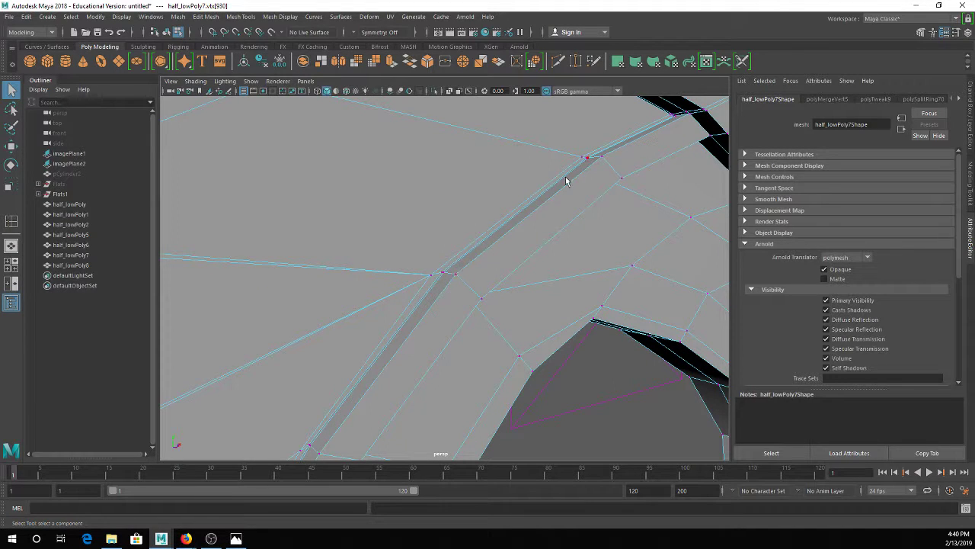
Delete the edges running from the teardrop spoke opening's pointed corner towards the groove
scroll(512, 239, "down", 8)
middle_click_drag(480, 257, 496, 197, "alt")
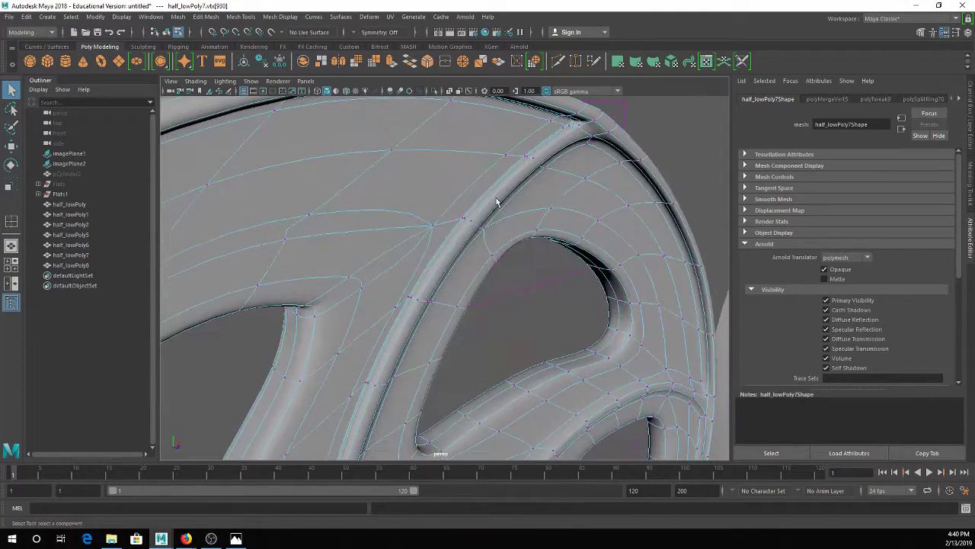
left_click_drag(494, 200, 546, 206, "alt")
right_click_drag(507, 218, 512, 322)
scroll(512, 322, "down", 2)
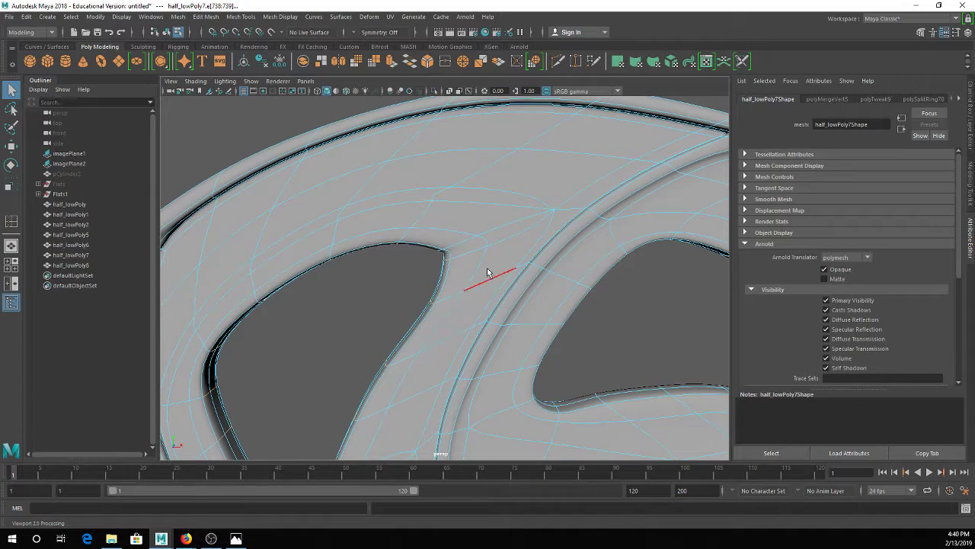
left_click(475, 257)
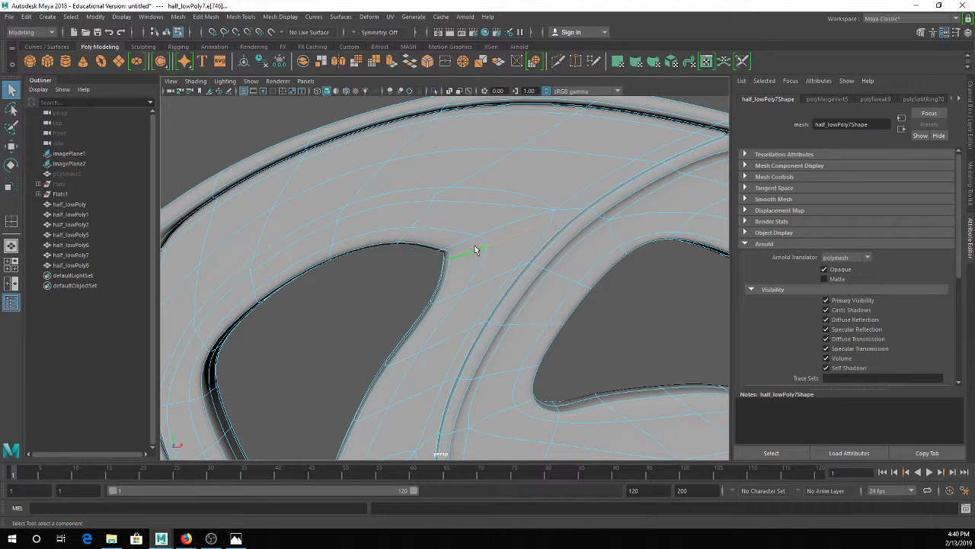
key("Delete")
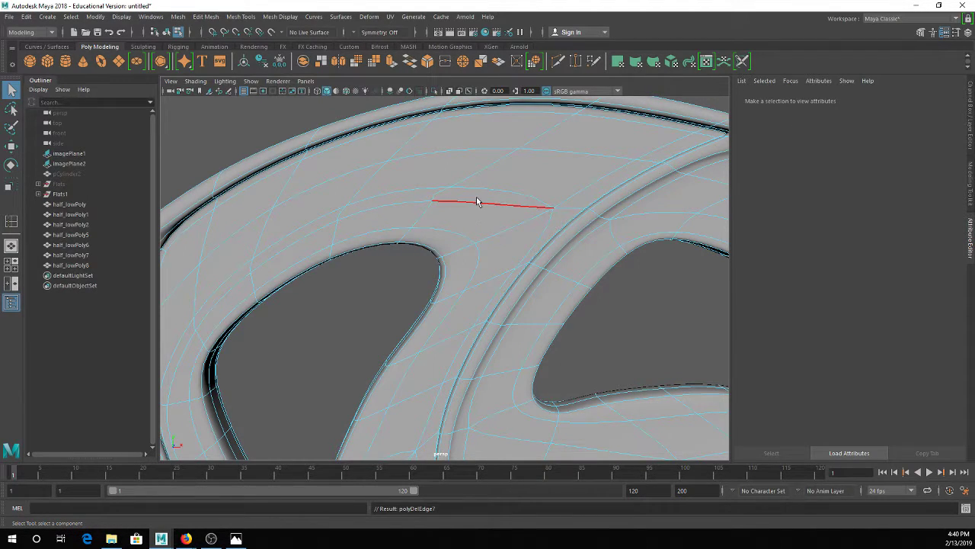
Delete the outer edge loop that runs around the teardrop spoke opening
left_click(477, 201)
left_click_drag(411, 283, 468, 191, "alt")
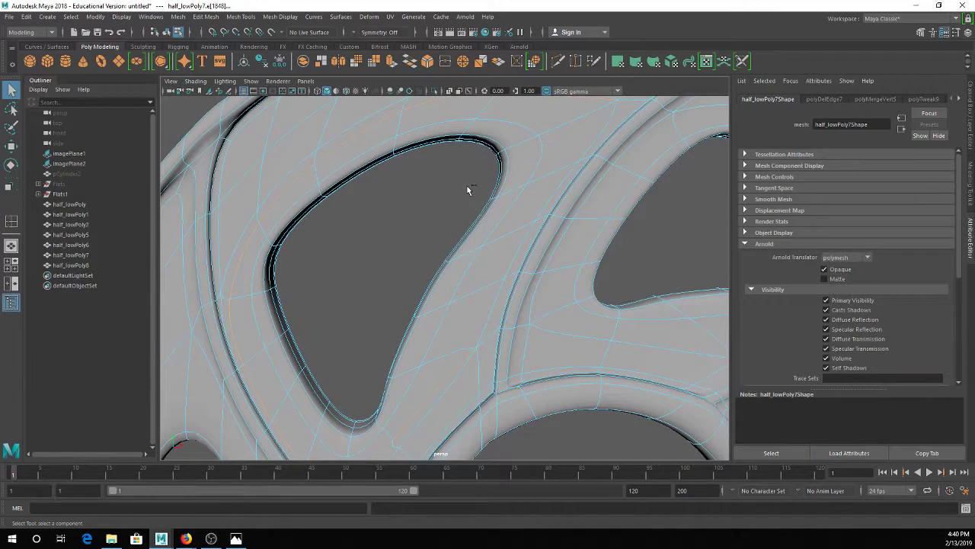
key("ctrl+Delete")
mouse_move(487, 277)
middle_mouse_down("alt")
mouse_move(500, 233)
mouse_move(497, 280)
middle_mouse_up("alt")
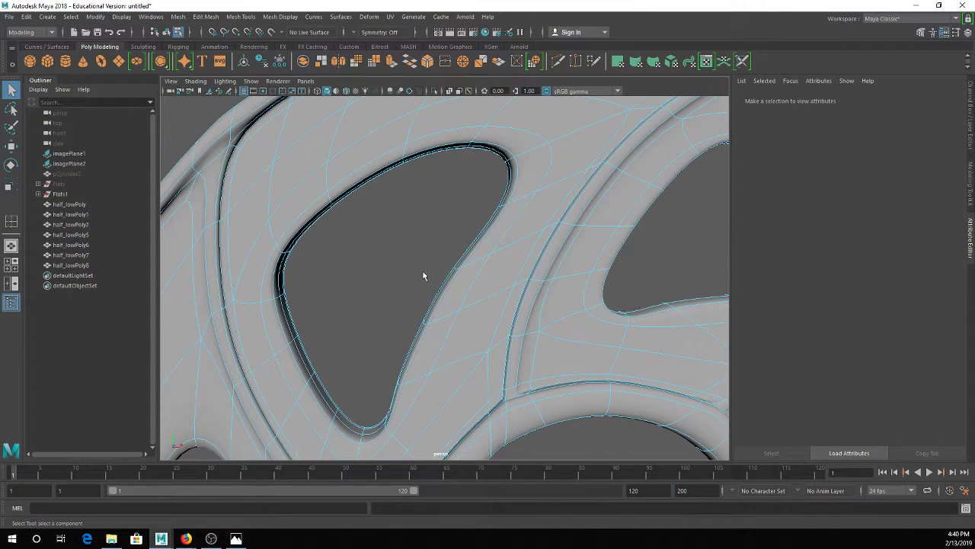
Examine the junction of the curved groove and the centre hole's rim, with and without smooth preview
left_click_drag(381, 342, 396, 268, "alt")
right_click_drag(396, 267, 466, 228, "alt")
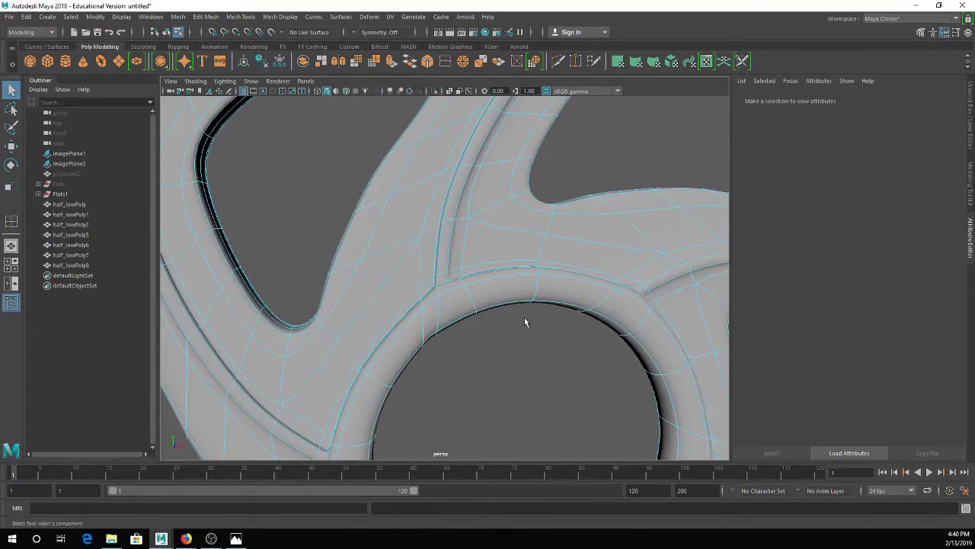
key("1")
left_click_drag(434, 282, 436, 306, "alt")
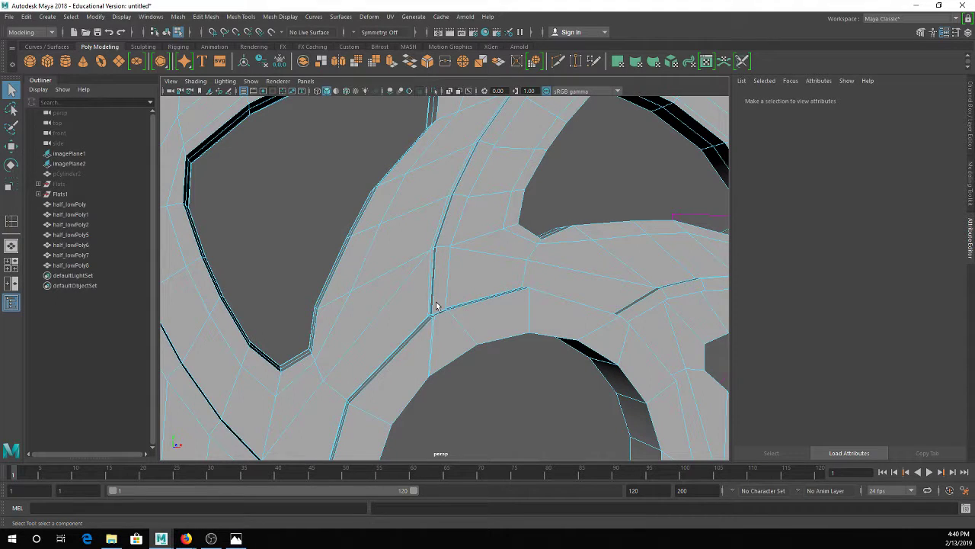
key("3")
left_click_drag(455, 303, 459, 282, "alt")
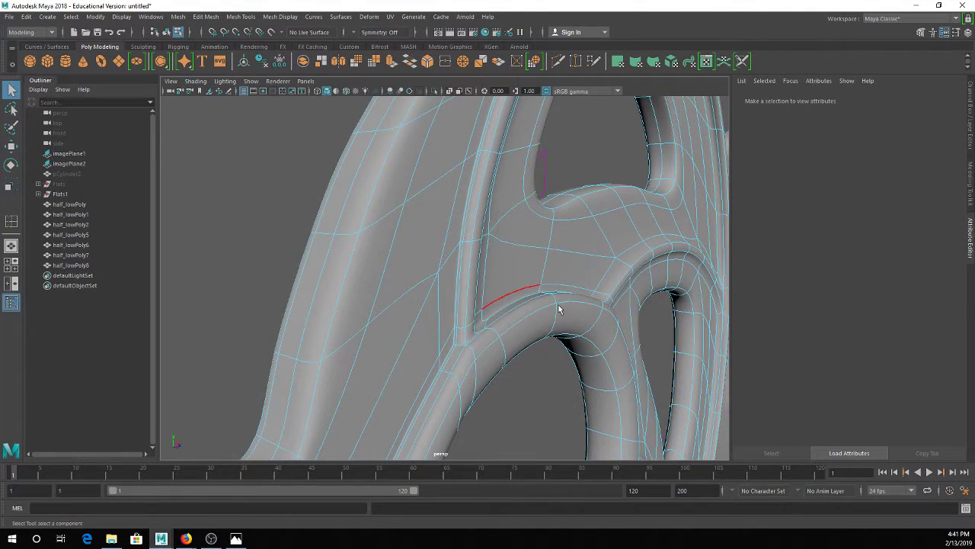
left_click_drag(562, 304, 482, 307, "alt")
Insert two edge loops along the groove just above the centre hole, one on each side of its inner edge
left_click(240, 16)
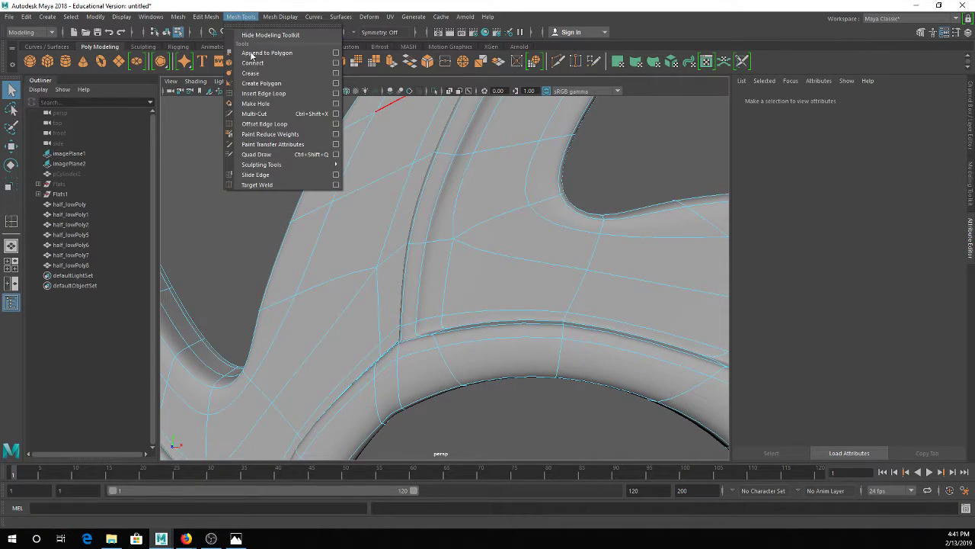
left_click(264, 93)
scroll(429, 214, "up", 3)
left_click_drag(429, 214, 486, 236, "alt")
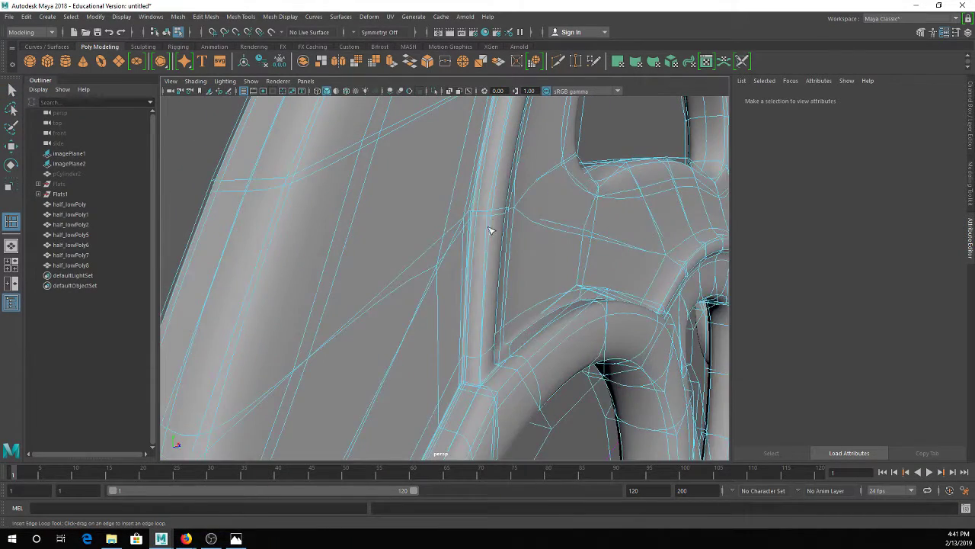
key("1")
scroll(488, 213, "up", 2)
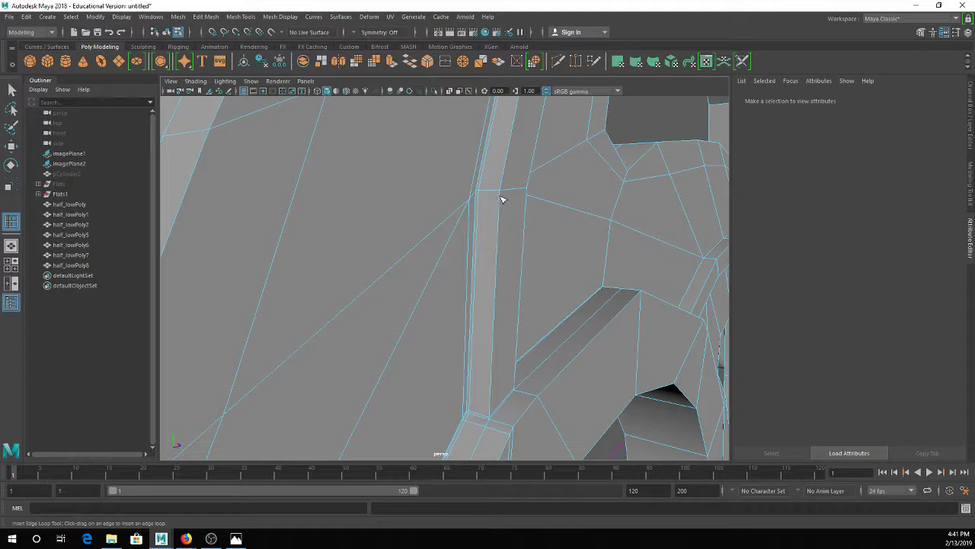
left_click_drag(496, 189, 496, 191)
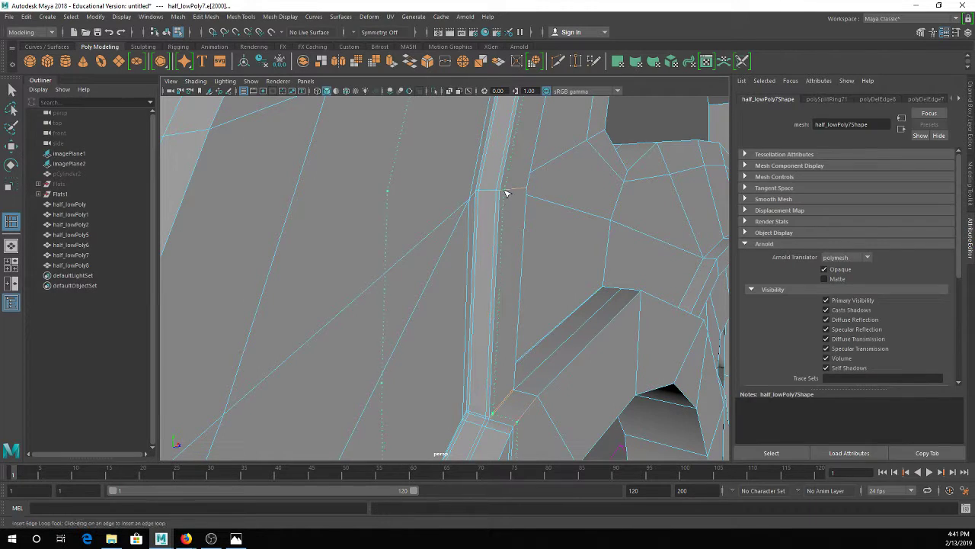
left_click(503, 195)
key("3")
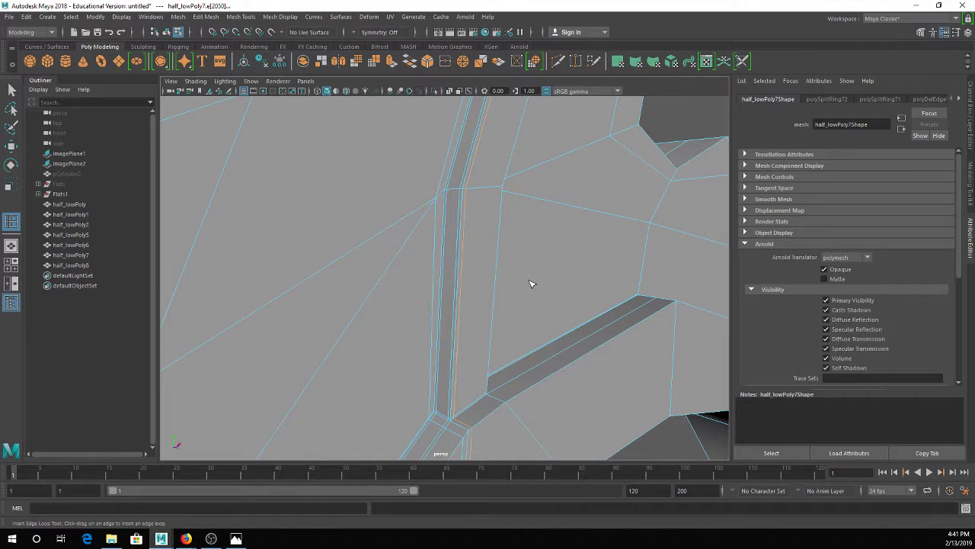
Insert further edge loops along the groove's side wall, tight to its edges near the centre-hole rim
left_click_drag(492, 188, 502, 189)
left_click_drag(535, 222, 400, 214, "alt")
key("1")
left_click_drag(355, 191, 346, 195)
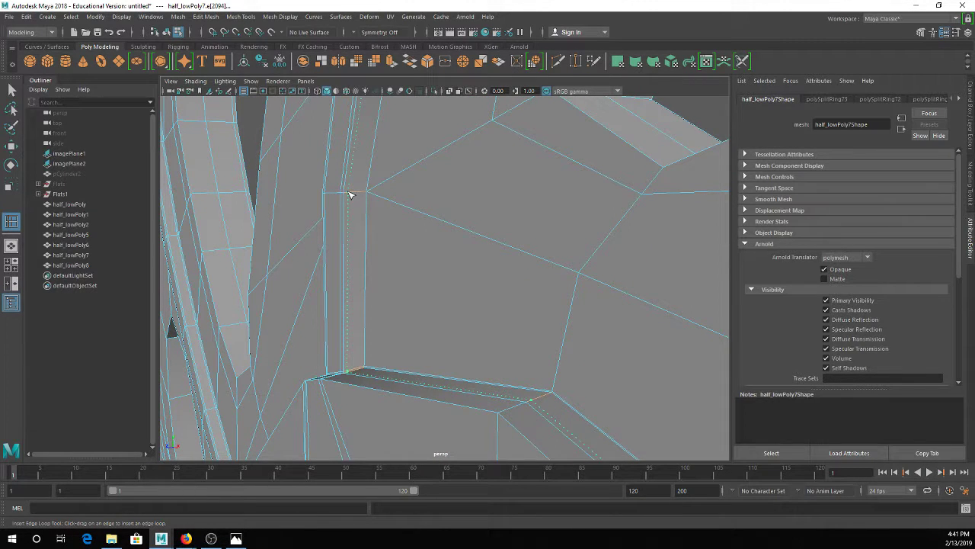
left_click_drag(350, 195, 346, 191)
Examine the smoothed junction of the groove and the centre hole's rim from several angles
left_click_drag(349, 254, 390, 265, "alt")
key("3")
left_click_drag(375, 368, 426, 284, "alt")
key("1")
key("3")
right_click_drag(412, 221, 453, 187)
scroll(540, 282, "down", 3)
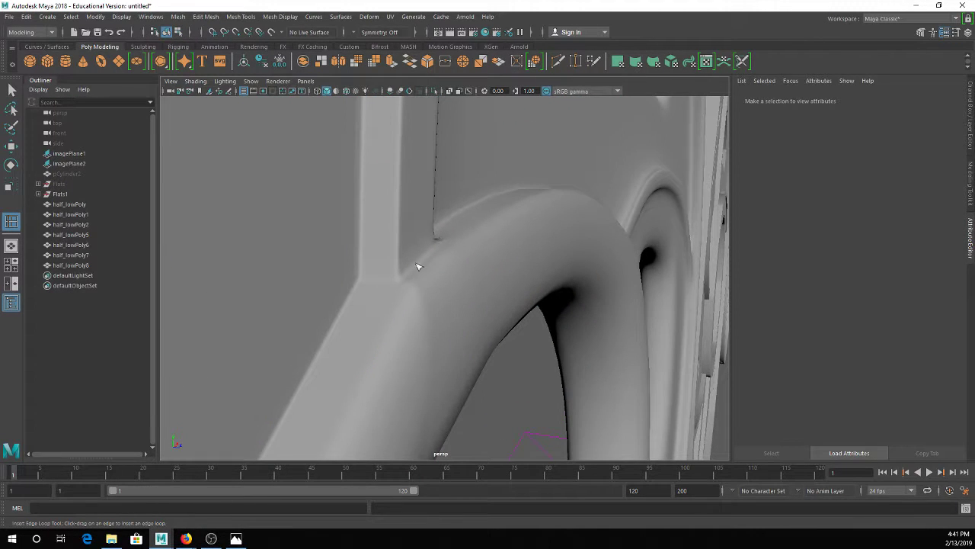
left_click_drag(461, 258, 427, 258, "alt")
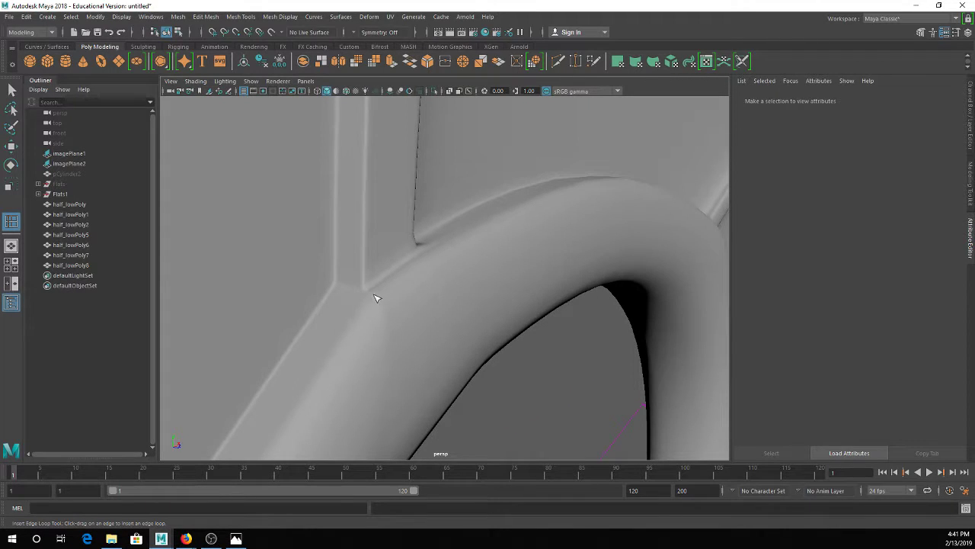
left_click_drag(385, 284, 403, 263, "alt")
Insert an edge loop lengthwise along the centre hole's rim, beside the groove corner, and preview it smoothed
left_click(490, 248)
key("1")
left_click(494, 244)
left_click(454, 248)
scroll(428, 268, "up", 2)
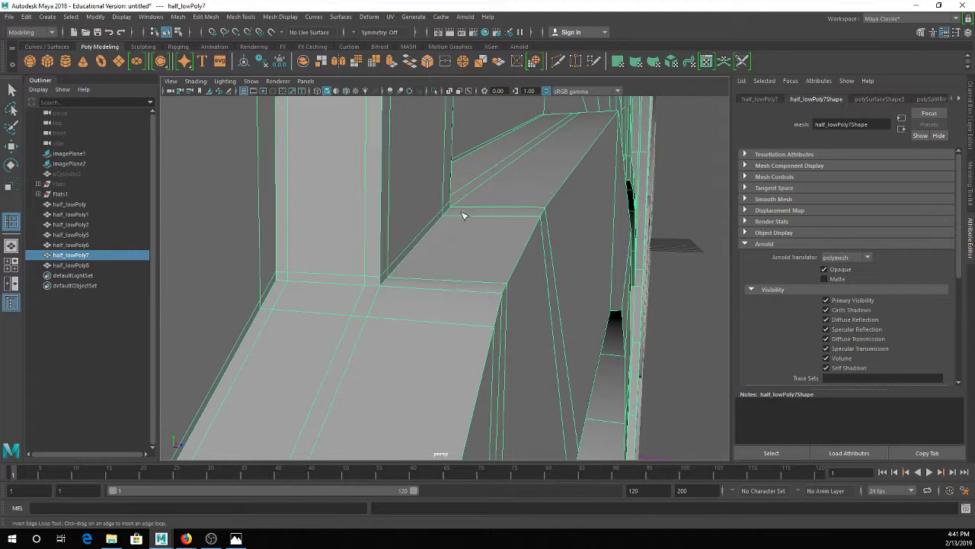
key("F10")
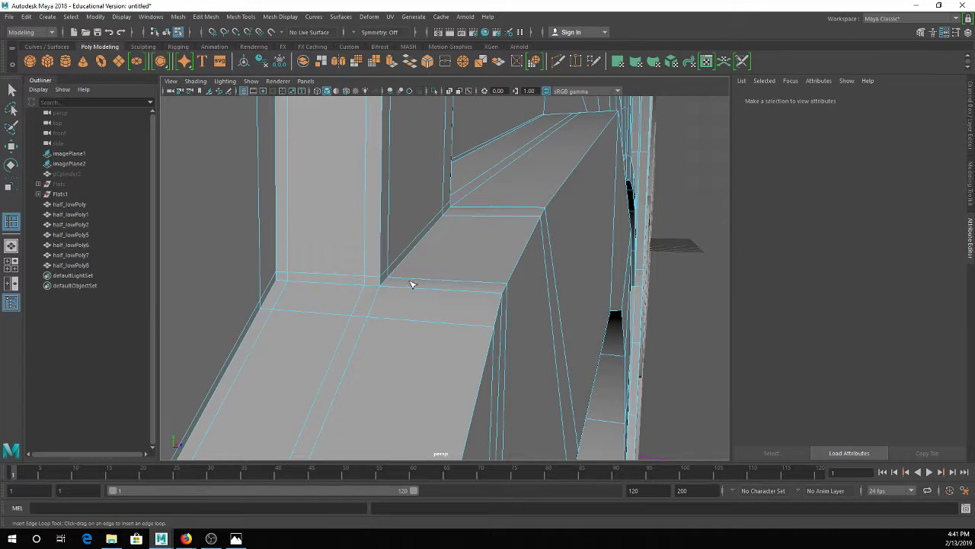
left_click(412, 285)
left_click(401, 281)
key("3")
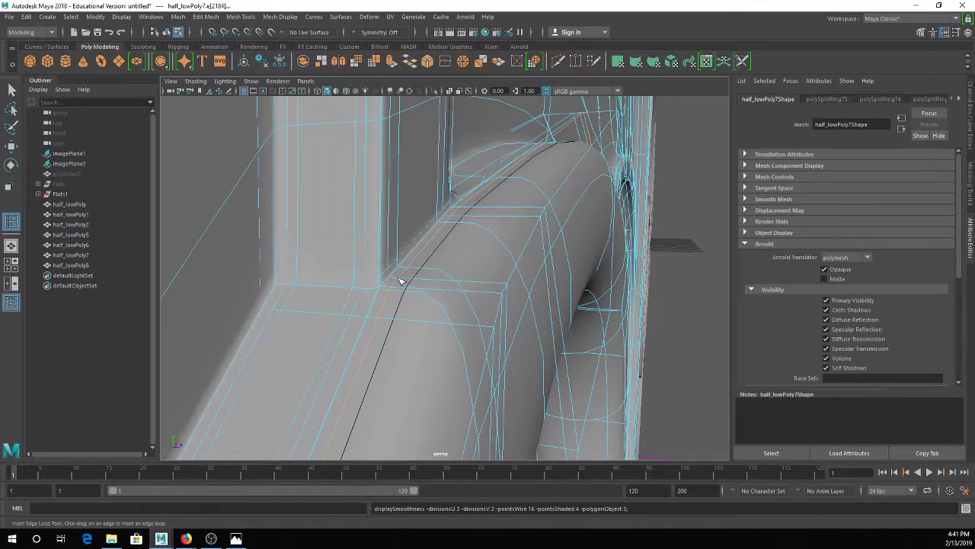
Try to insert an edge loop beside the inner corner where the groove wall meets the rim, and undo it
left_click(477, 203)
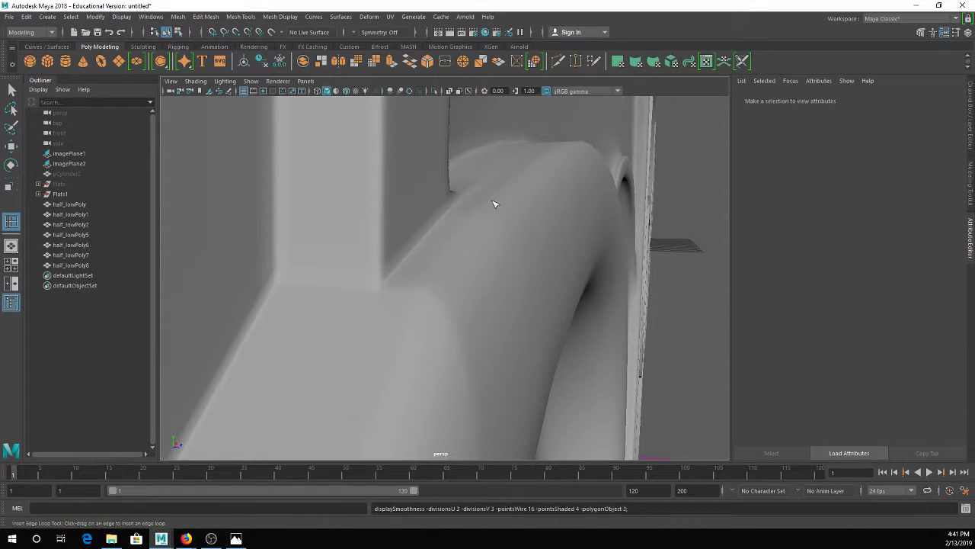
left_click_drag(406, 320, 335, 201, "alt")
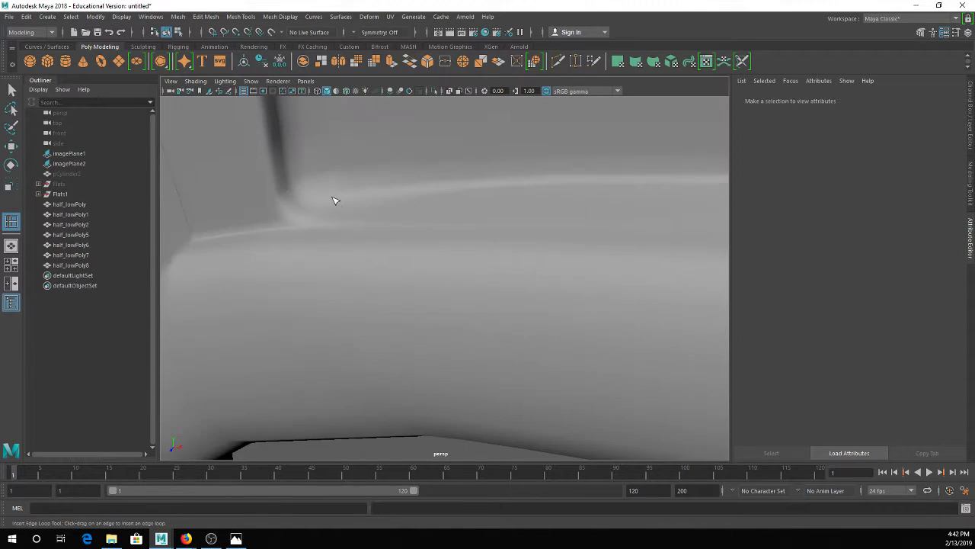
left_click(336, 200)
middle_click_drag(345, 203, 443, 264, "alt")
key("1")
key("3")
key("4")
key("1")
left_click(424, 281)
key("ctrl+z")
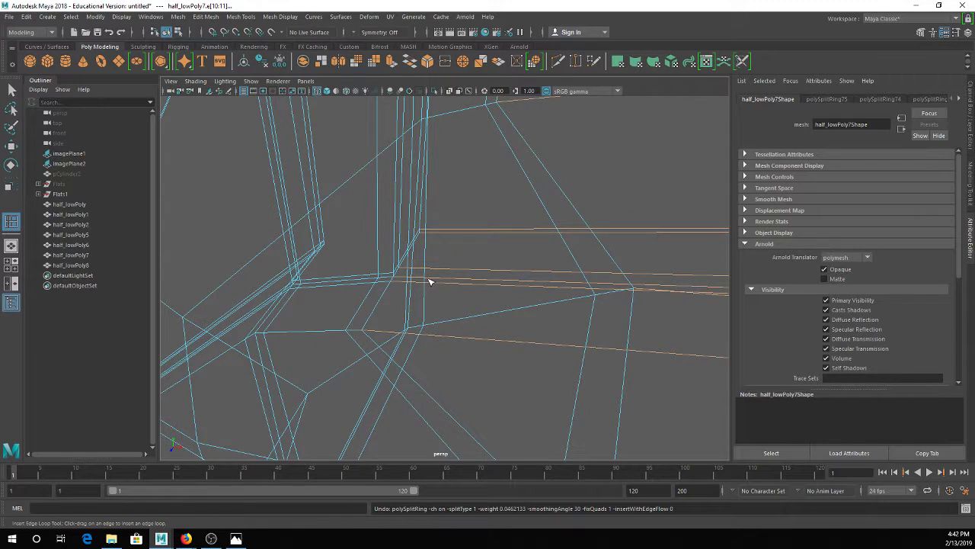
key("5")
key("3")
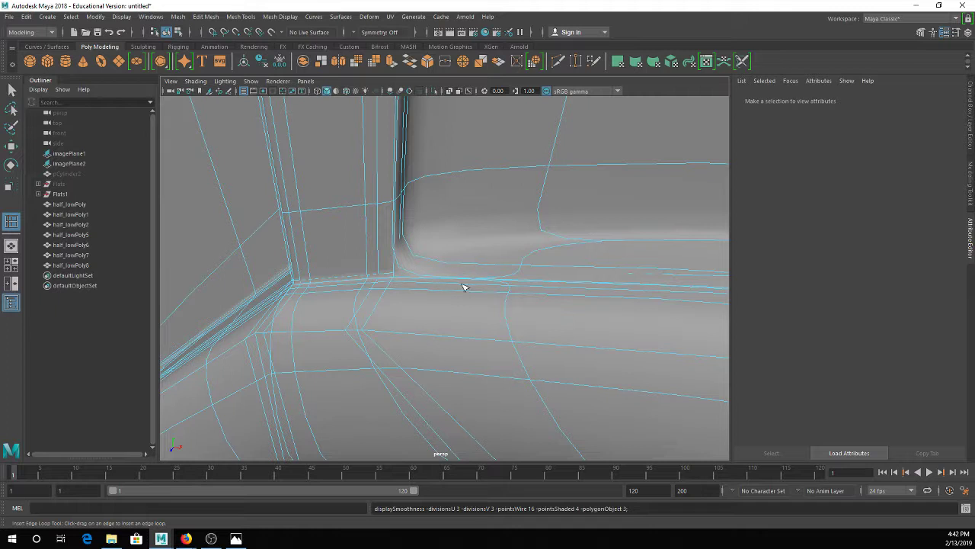
Try edge loops placed even tighter against the groove's inner corner at the rim, and undo them
key("1")
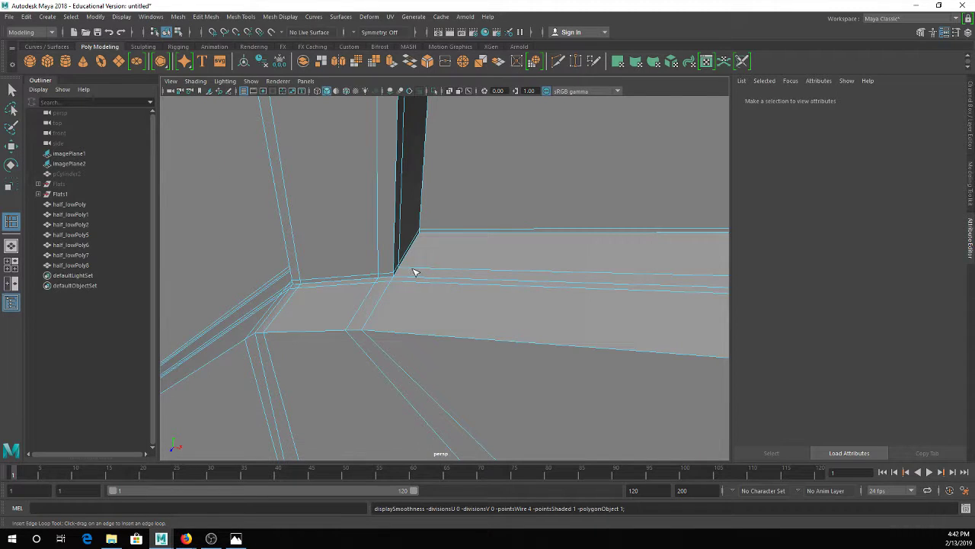
left_click_drag(411, 271, 406, 271)
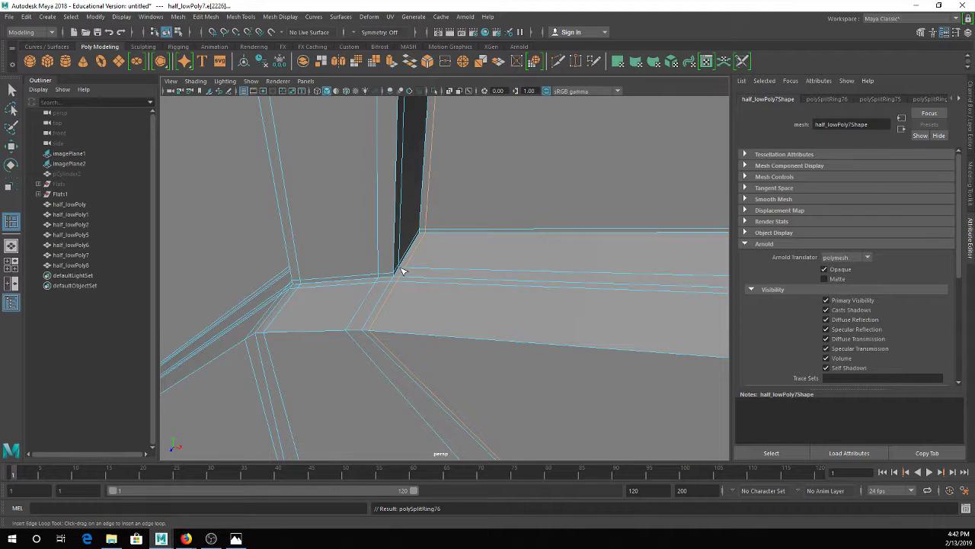
key("ctrl+z")
left_click_drag(408, 267, 403, 268)
key("3")
key("ctrl+z")
key("ctrl+z")
key("3")
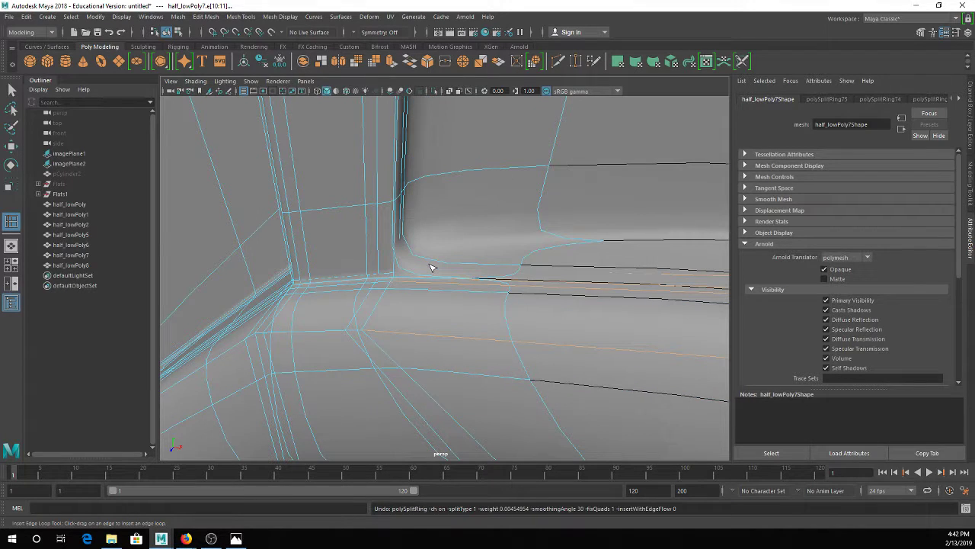
left_click(488, 269)
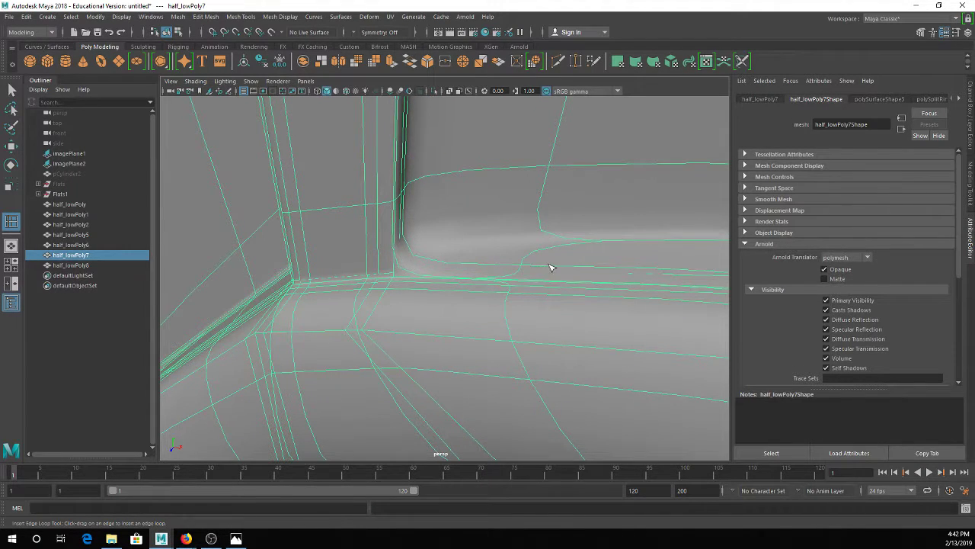
Try an edge loop across the centre hole's rim a short distance from the groove corner, preview it smoothed, and undo it
key("1")
left_click_drag(513, 272, 494, 272)
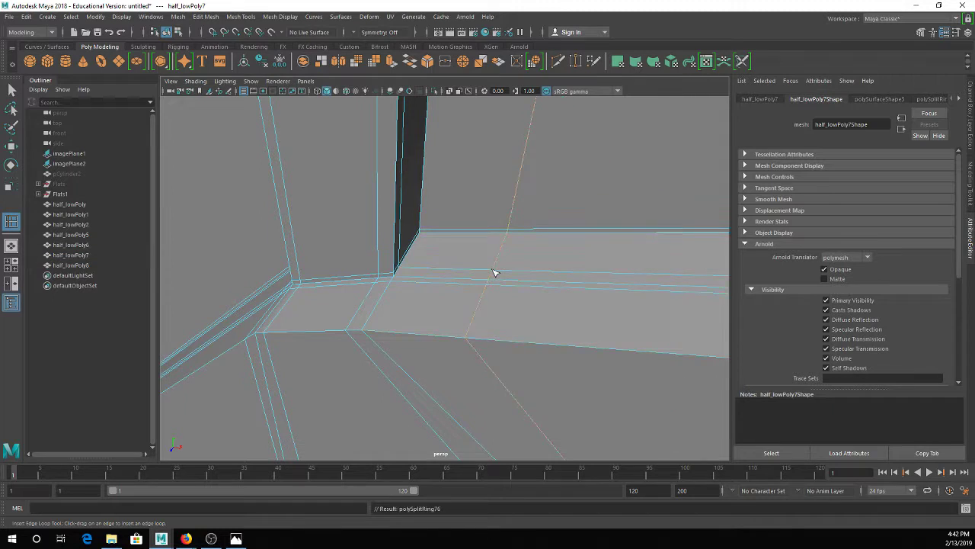
key("3")
key("q")
right_click_drag(453, 230, 499, 214)
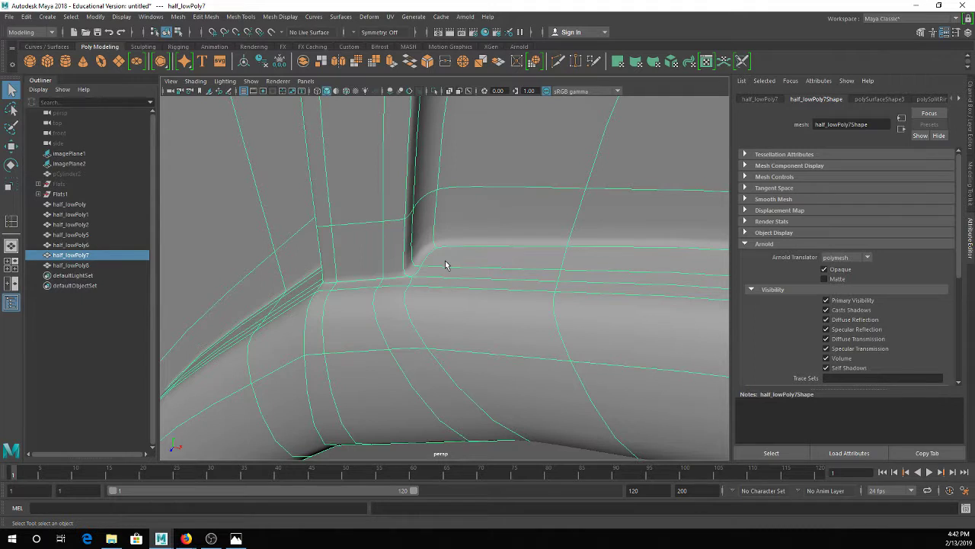
key("ctrl+z")
key("ctrl+z")
key("ctrl+z")
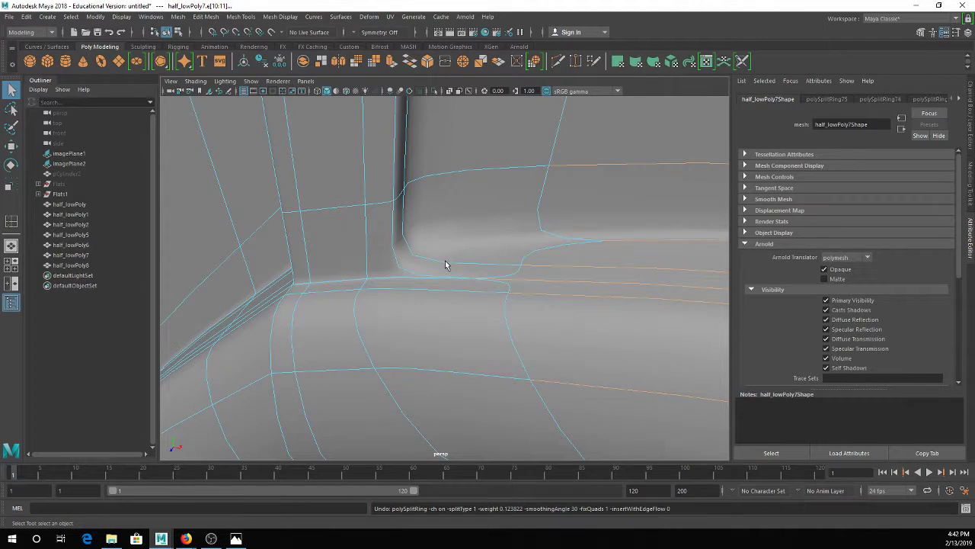
Insert an edge loop across the centre hole's rim, tight against the groove corner, and preview it smoothed
left_click_drag(538, 195, 514, 200, "alt")
key("1")
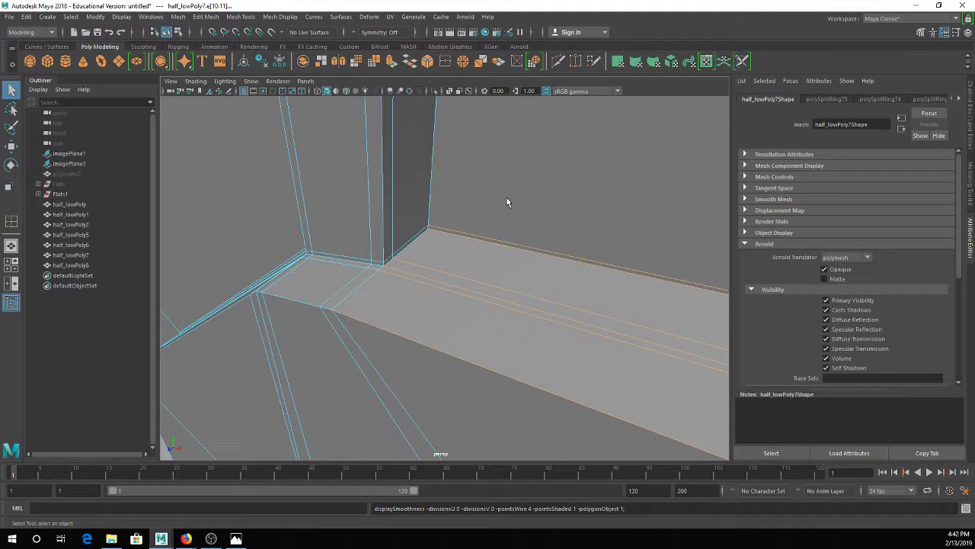
key("3")
left_click_drag(540, 251, 573, 189, "alt")
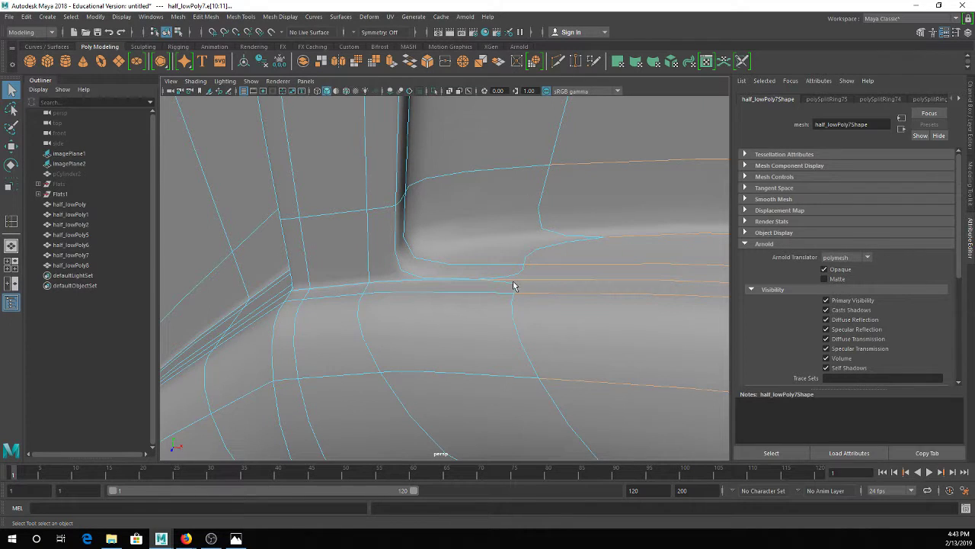
scroll(520, 252, "down", 2)
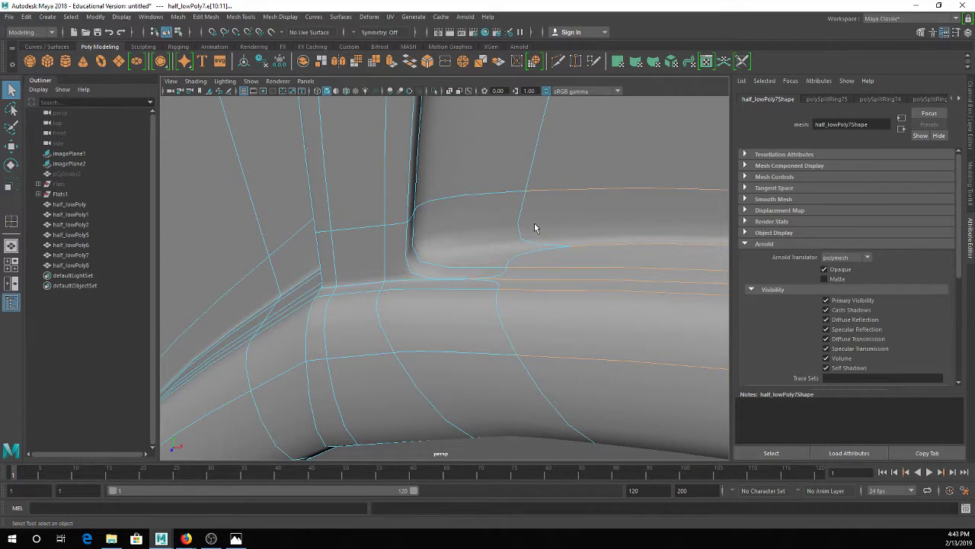
left_click(589, 250)
key("1")
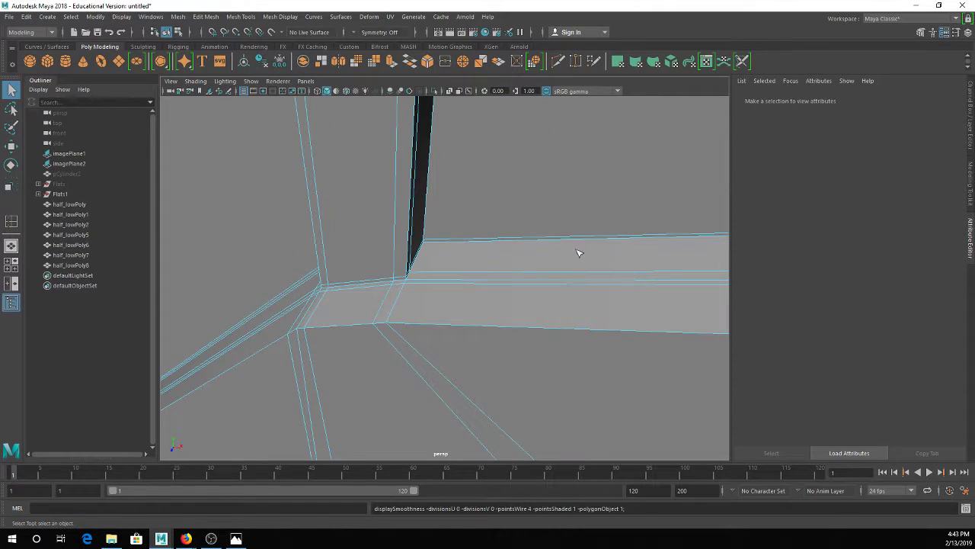
key("y")
left_click(431, 247)
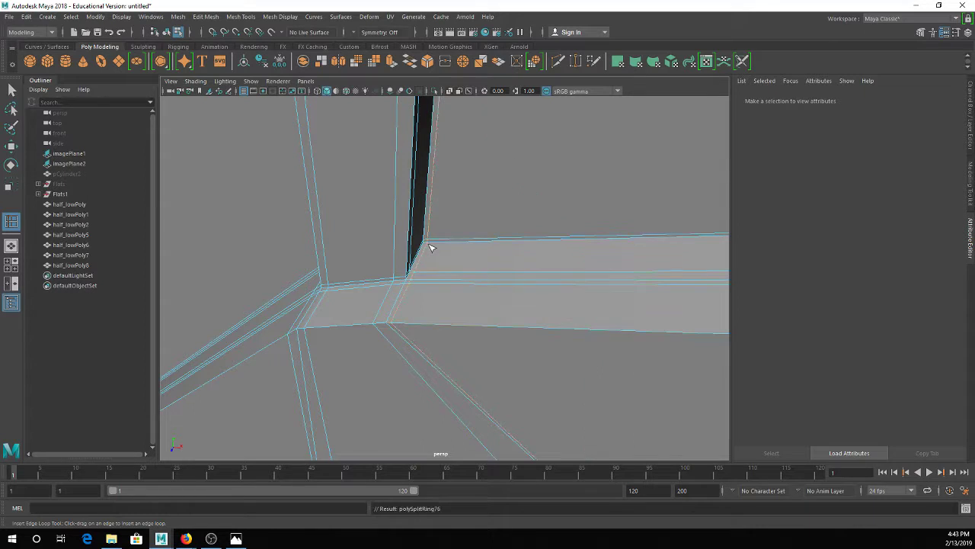
key("3")
key("q")
right_click_drag(438, 255, 479, 233)
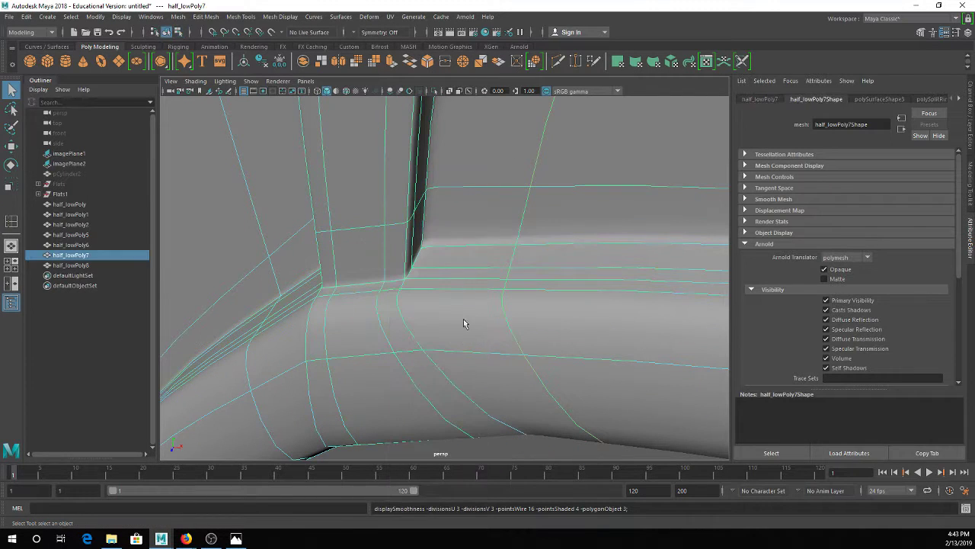
Examine the groove from the rim corner up to its first bend, in both smoothed and unsmoothed display
left_click_drag(464, 213, 425, 286, "alt")
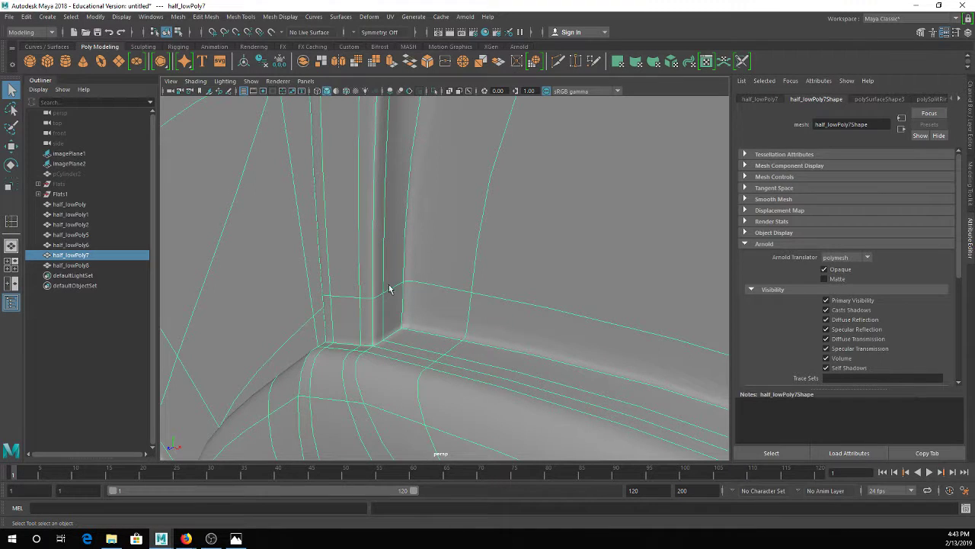
left_click_drag(380, 283, 409, 278, "alt")
middle_click_drag(450, 230, 417, 299, "alt")
scroll(417, 299, "down", 2)
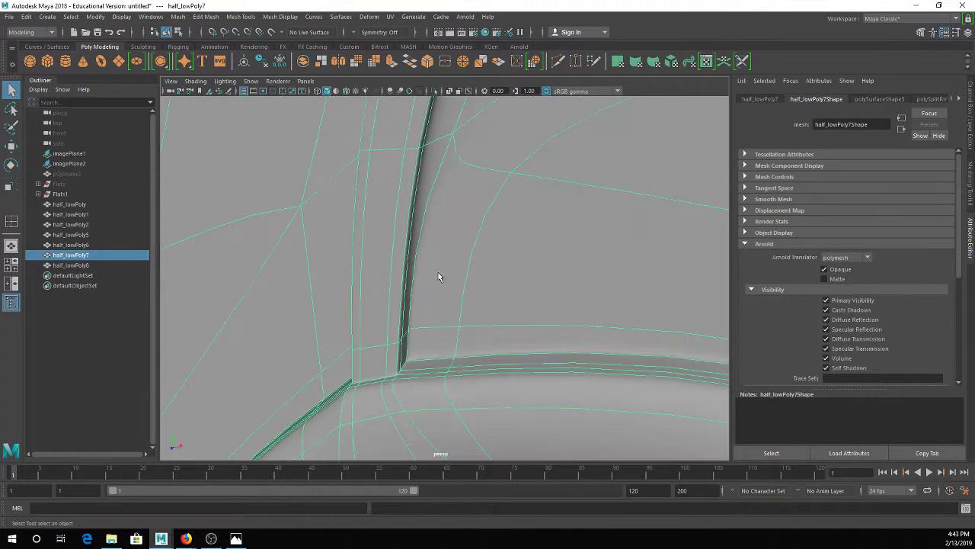
middle_click_drag(500, 218, 466, 299, "alt")
scroll(459, 298, "down", 3)
key("1")
left_click_drag(473, 241, 445, 267, "alt")
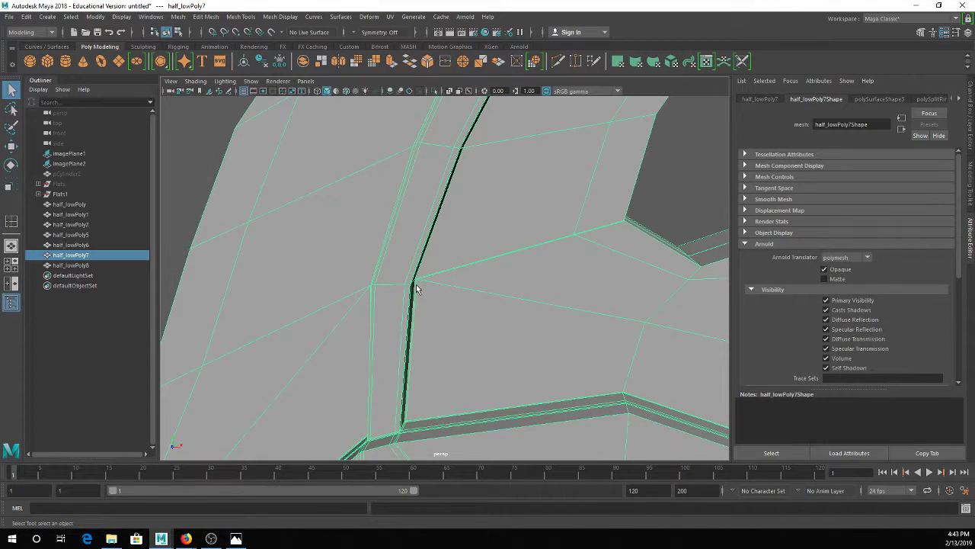
left_click_drag(436, 215, 432, 227, "alt")
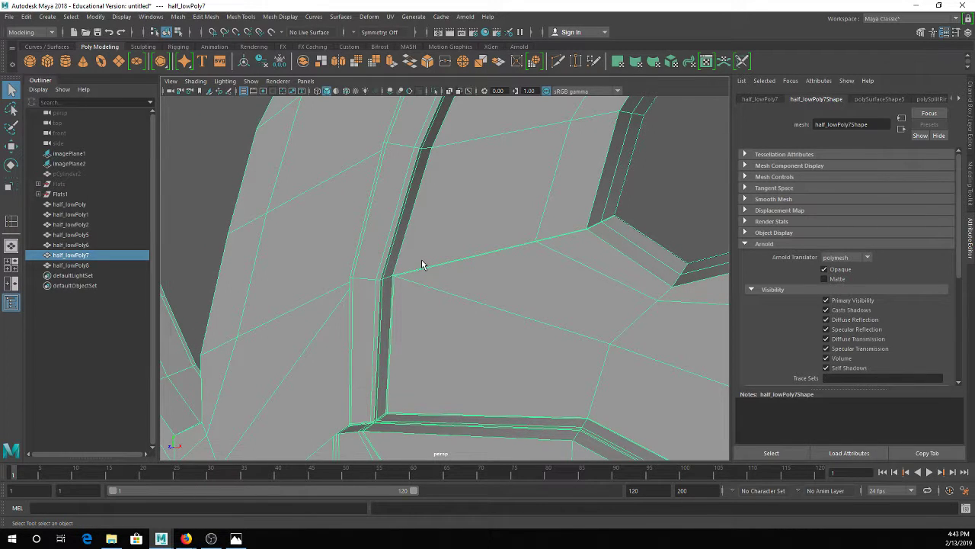
key("3")
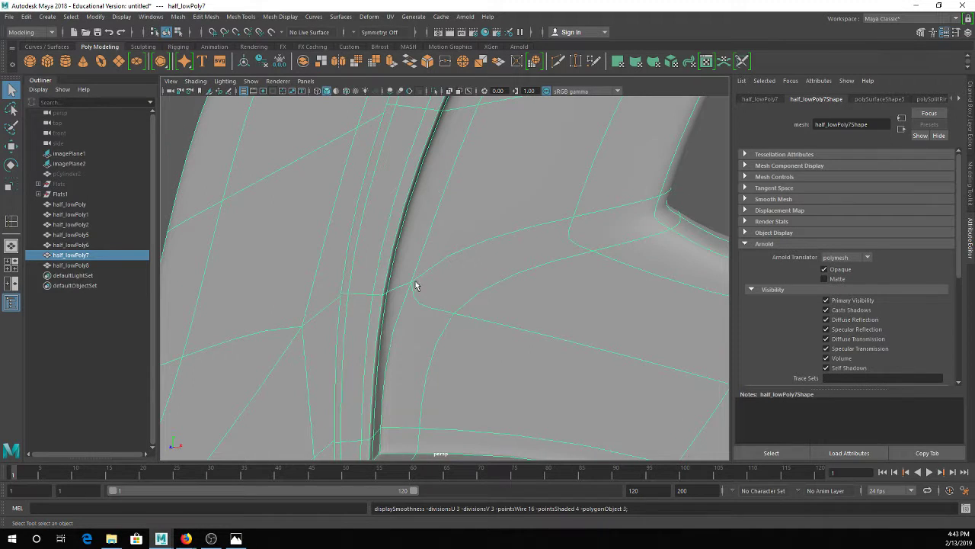
Insert an edge loop lengthwise along the groove's wall, close to the edge of the spoke face, and preview it smoothed
key("1")
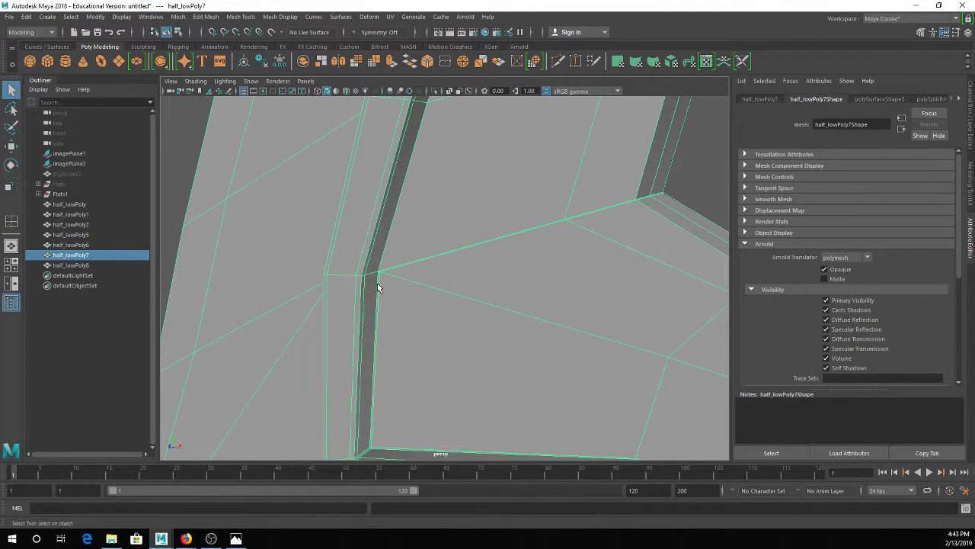
scroll(380, 279, "up", 3)
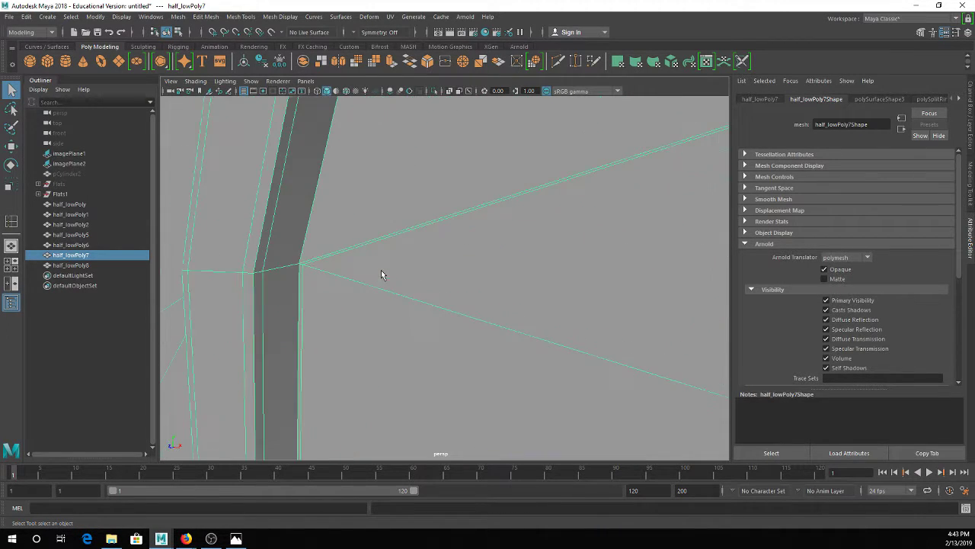
key("g")
left_click(298, 266)
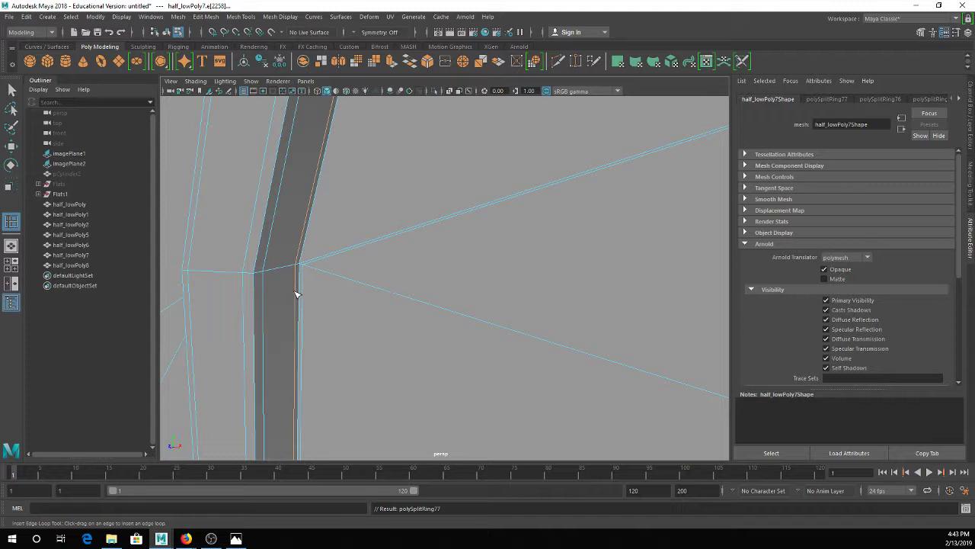
key("3")
middle_click_drag(320, 328, 358, 181, "alt")
middle_click_drag(330, 315, 352, 526, "alt")
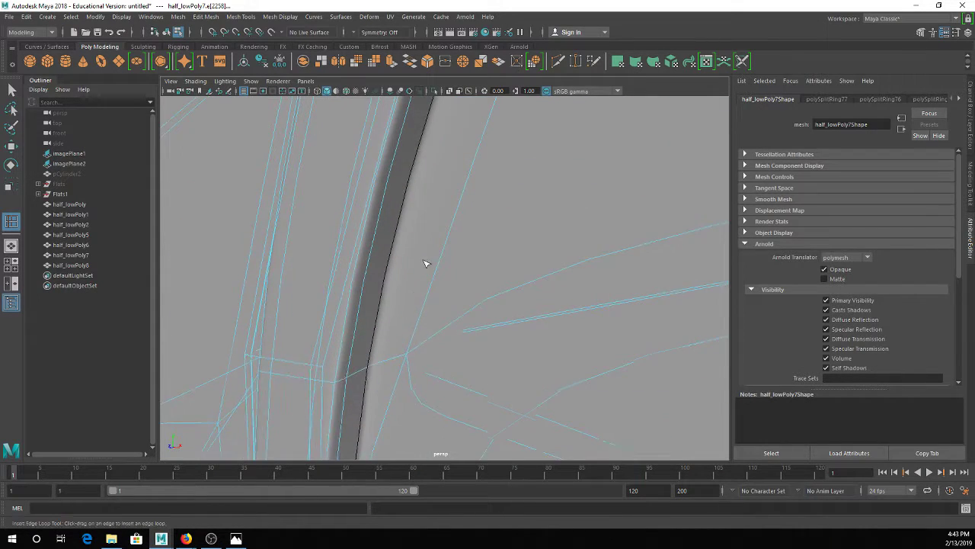
Inspect how the groove's edge along the spoke face smooths, comparing smoothed and unsmoothed display
left_click_drag(427, 263, 457, 190, "alt")
middle_click_drag(457, 190, 384, 316, "alt")
right_click_drag(426, 228, 476, 214)
left_click(686, 308)
left_click_drag(457, 301, 489, 256, "alt")
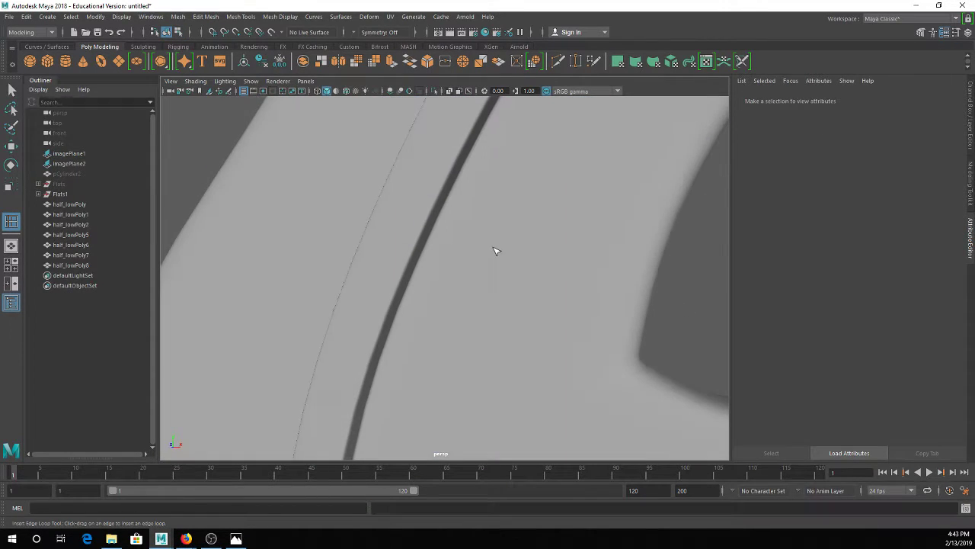
left_click(491, 260)
left_click_drag(483, 305, 507, 213, "alt")
key("1")
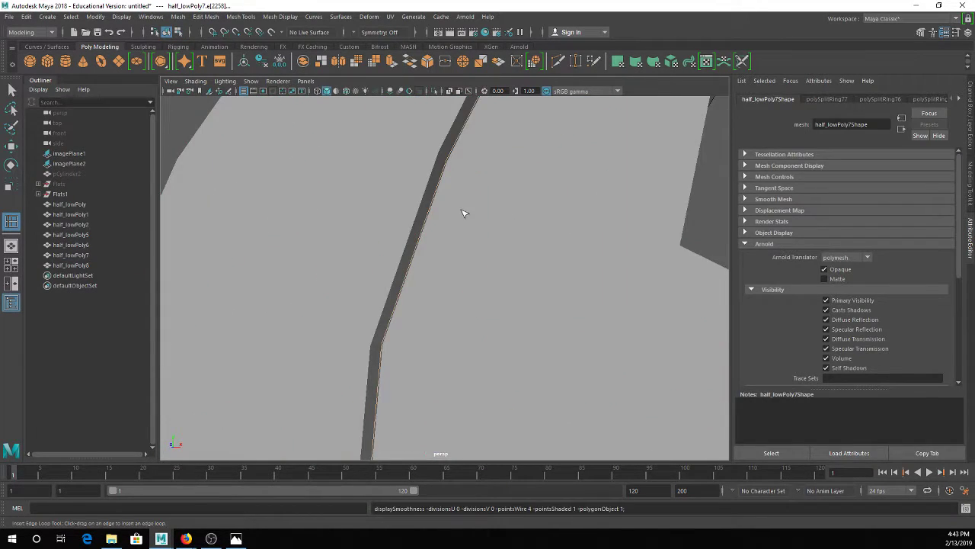
key("3")
key("1")
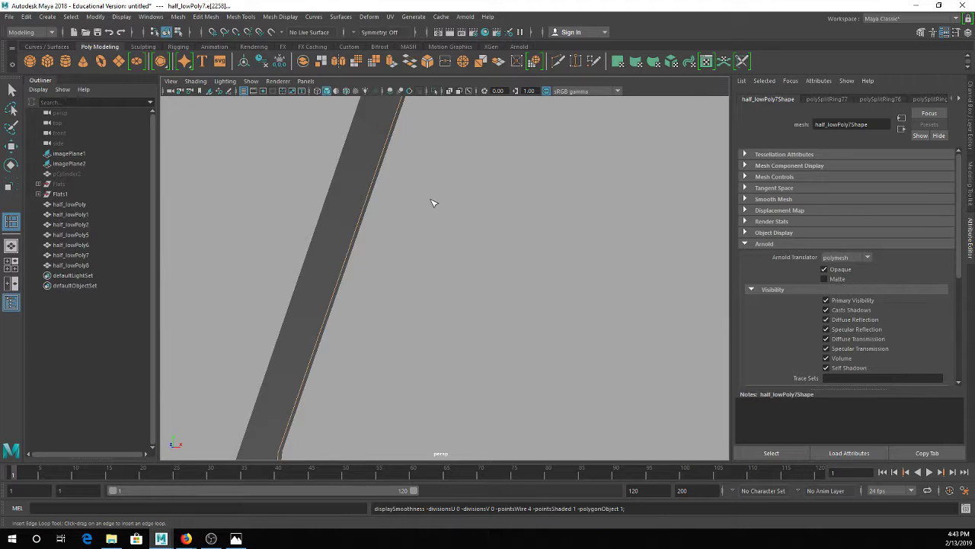
Insert an edge loop on the spoke face, running alongside the groove close to its edge
left_click(408, 198)
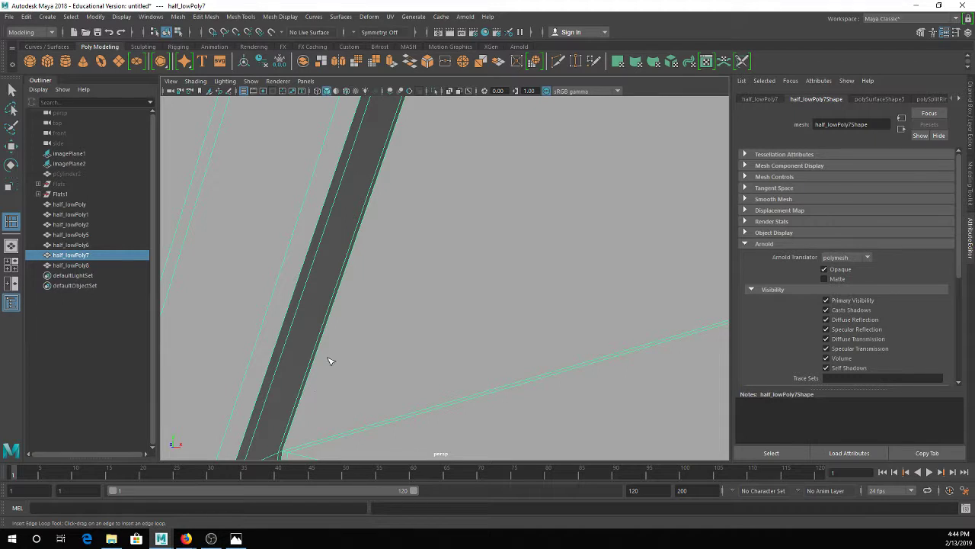
scroll(429, 229, "down", 2)
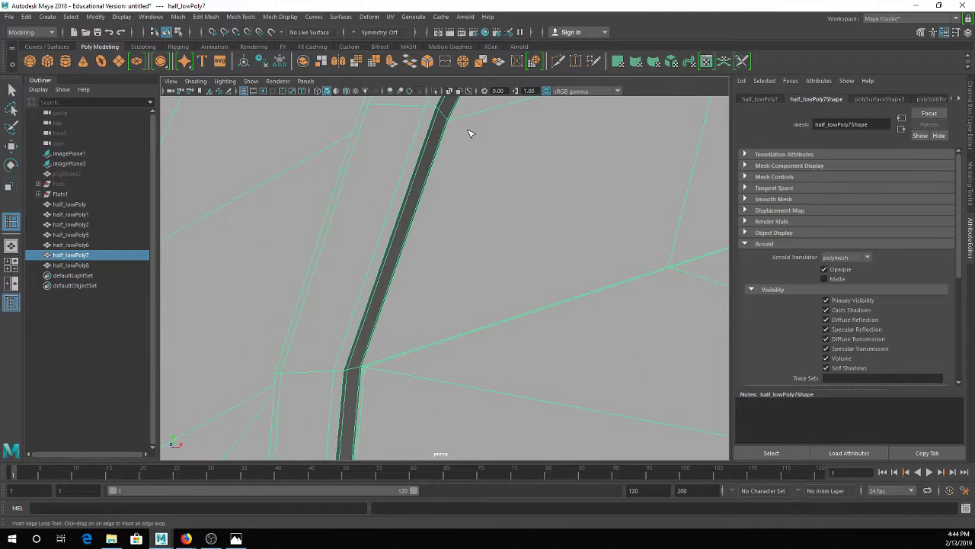
middle_click_drag(470, 134, 438, 214, "alt")
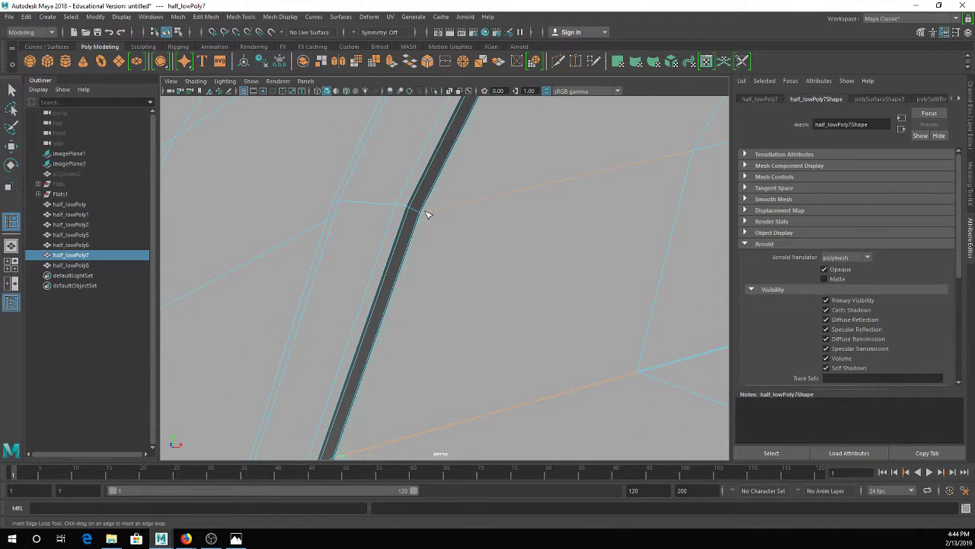
left_click(427, 215)
Insert another close edge loop on the face beside the groove, past its bend above the spoke opening, and preview it smoothed
scroll(459, 260, "down", 3)
middle_click_drag(636, 318, 446, 284, "alt")
scroll(460, 272, "up", 8)
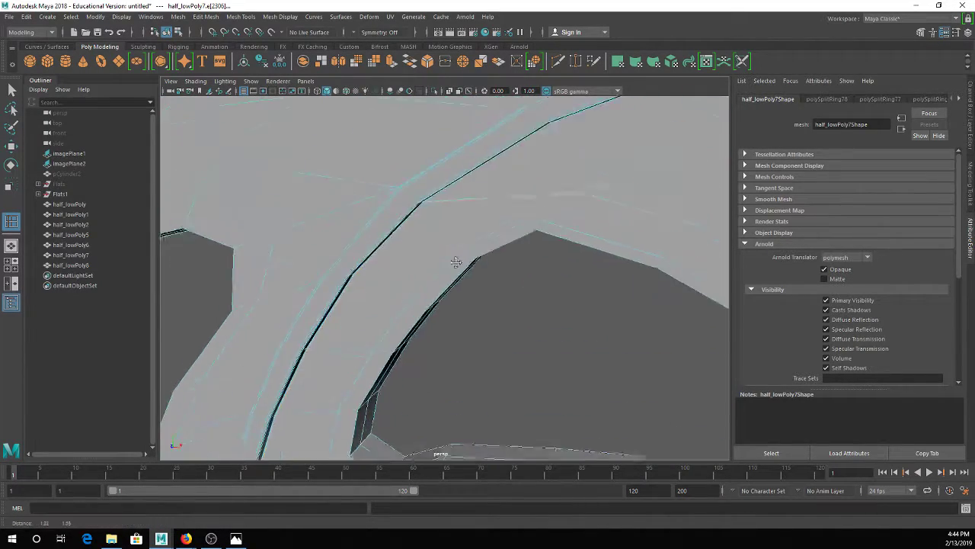
mouse_move(523, 188)
left_mouse_down("alt")
mouse_move(496, 254)
mouse_move(526, 200)
left_mouse_up("alt")
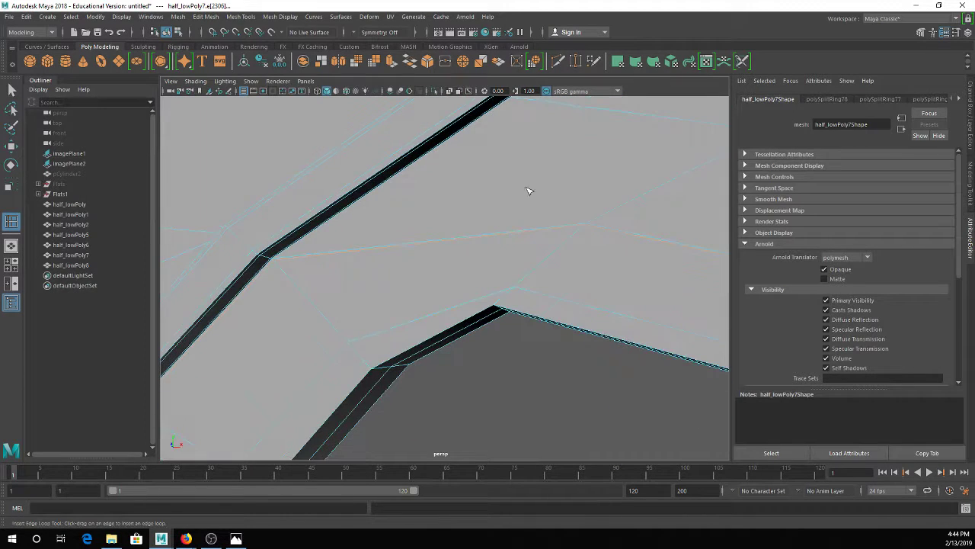
left_click_drag(545, 106, 514, 111)
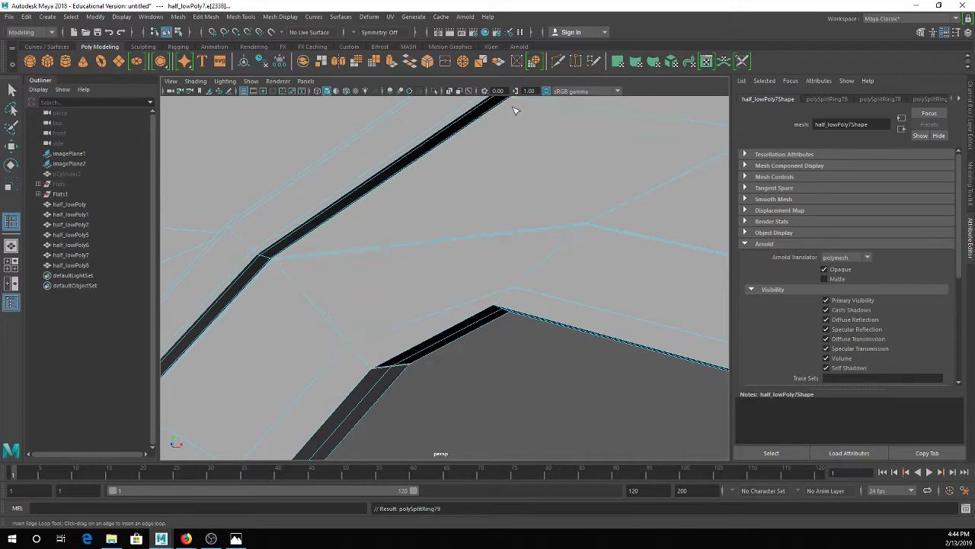
key("3")
right_click_drag(388, 198, 437, 185)
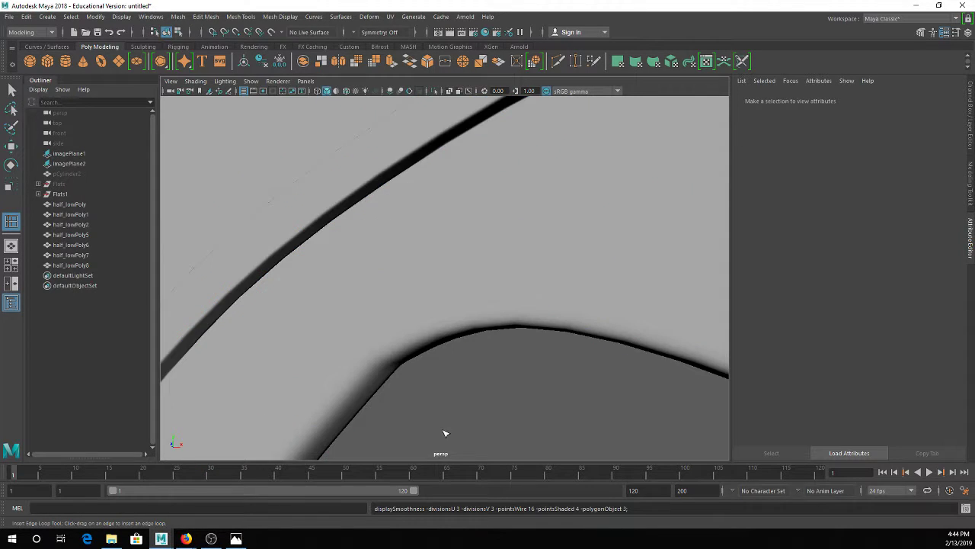
Examine the smoothed groove and the neighbouring spoke opening's edge around the bend
scroll(455, 384, "down", 5)
middle_click_drag(391, 318, 440, 254, "alt")
left_click_drag(501, 220, 503, 227, "alt")
left_click(508, 227)
scroll(509, 228, "up", 5)
key("3")
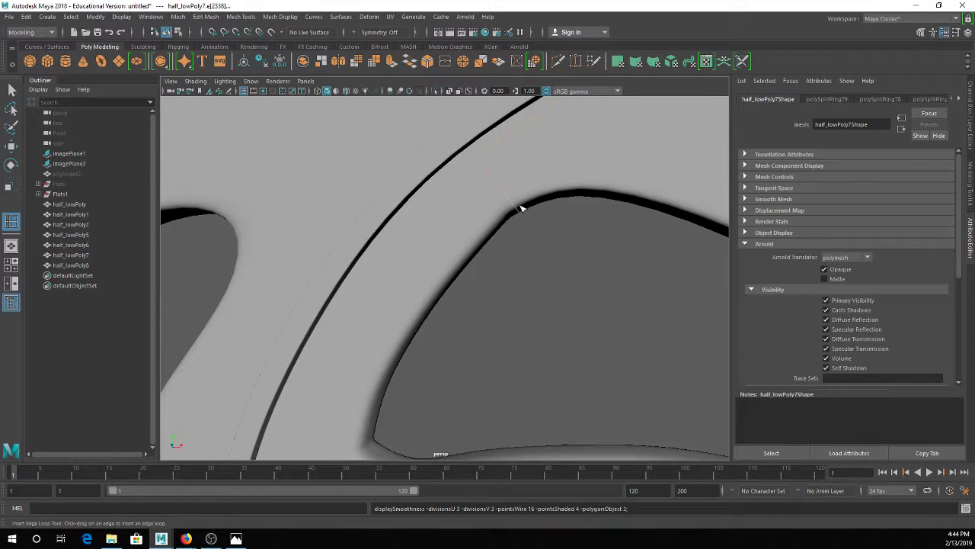
scroll(521, 207, "up", 2)
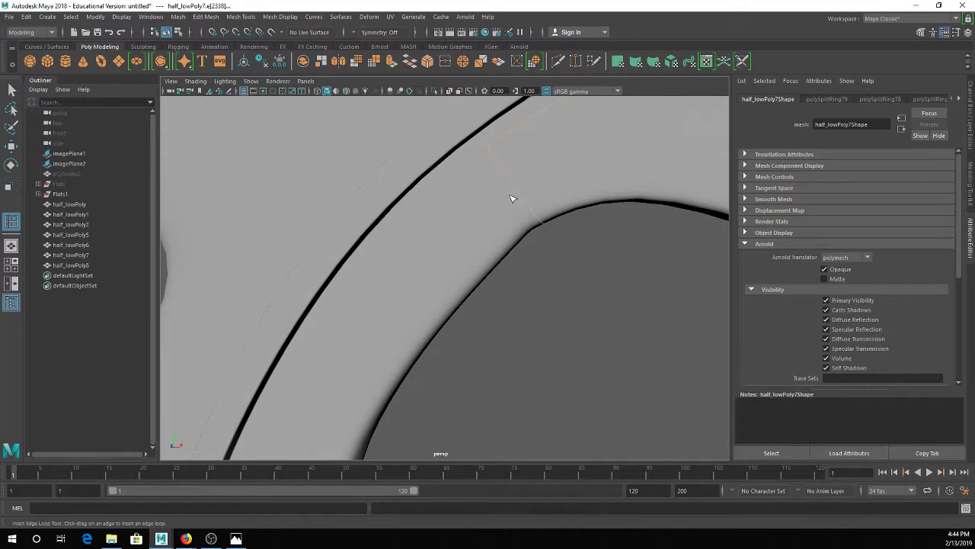
right_click_drag(480, 185, 456, 196)
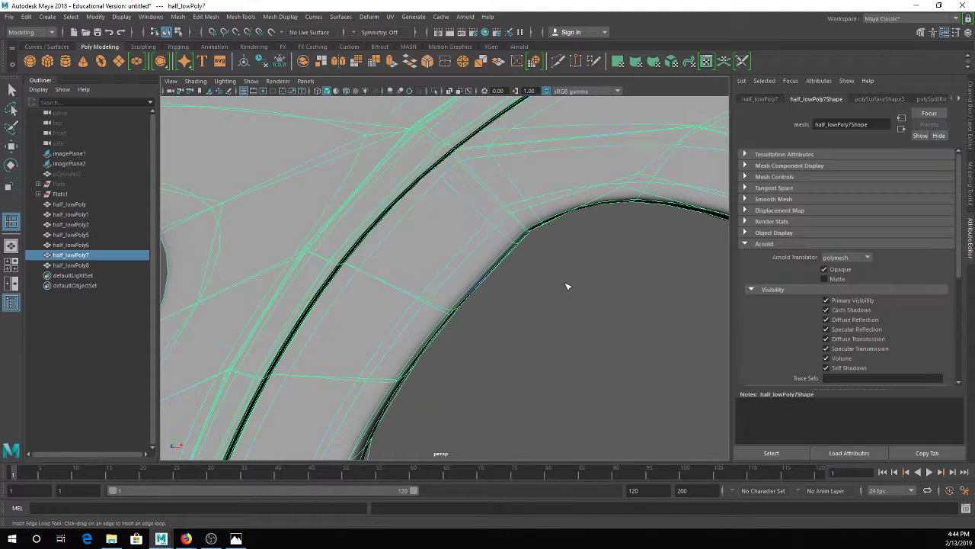
Return the wheel to unsmoothed display and switch to vertex selection at the groove's bend, undoing the stray edge loop
middle_click_drag(506, 281, 516, 316, "alt")
key("1")
left_click(516, 316)
scroll(503, 233, "up", 2)
left_click(503, 183)
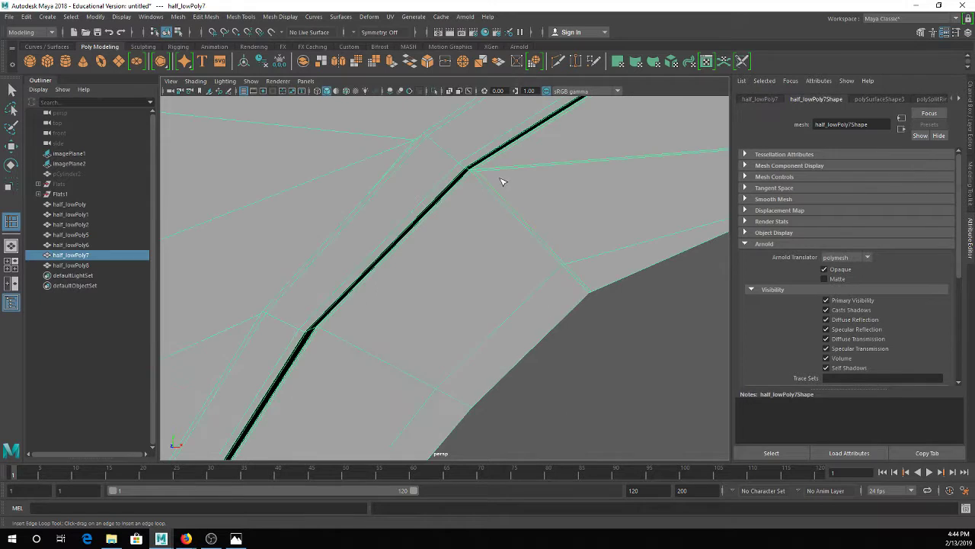
scroll(500, 179, "up", 2)
middle_click_drag(582, 179, 566, 227, "alt")
right_click_drag(462, 218, 446, 216)
left_click(463, 221)
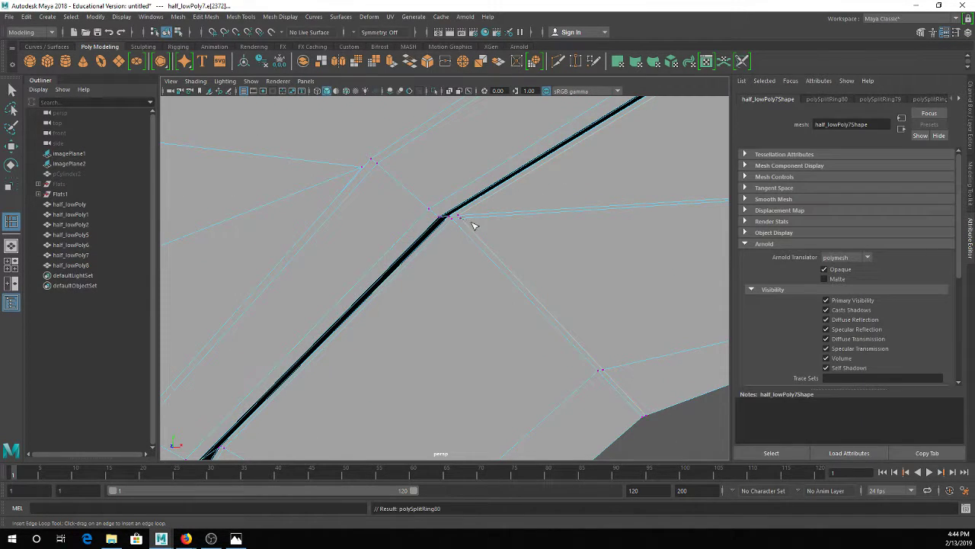
left_click(12, 90)
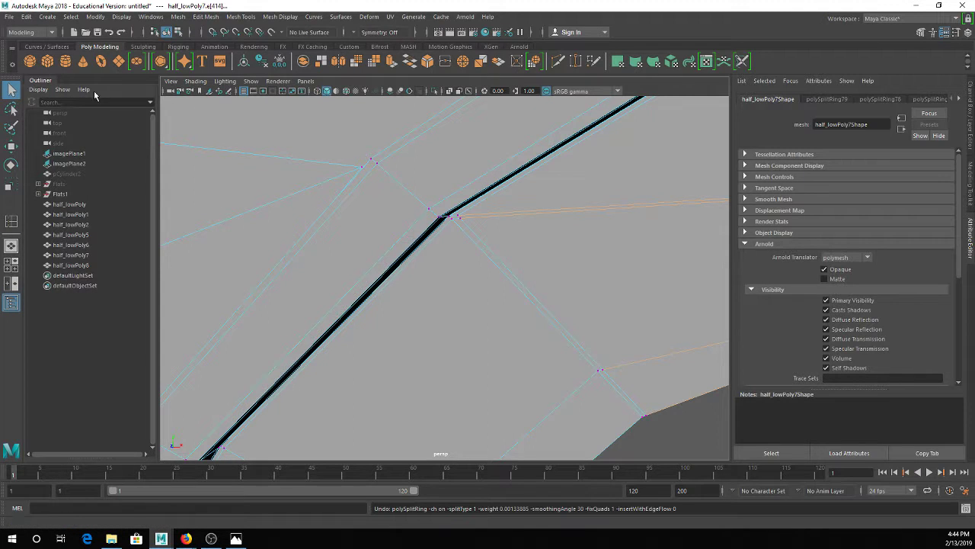
Try merging the clustered vertices beside the groove's bend to their centre, and undo the merge
left_click(459, 215)
left_click(454, 219, "shift")
key("f")
right_click_drag(598, 242, 558, 251, "alt")
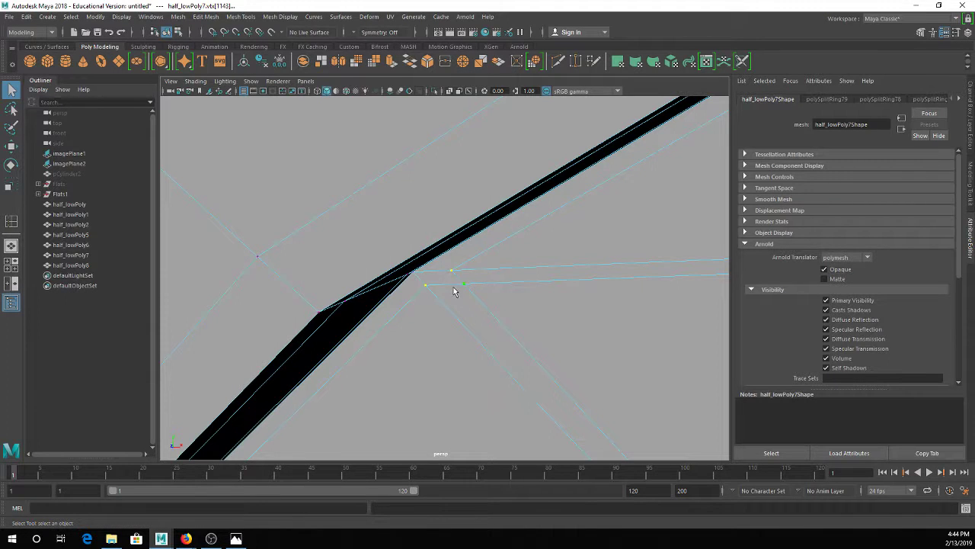
left_click_drag(457, 278, 424, 290, "alt")
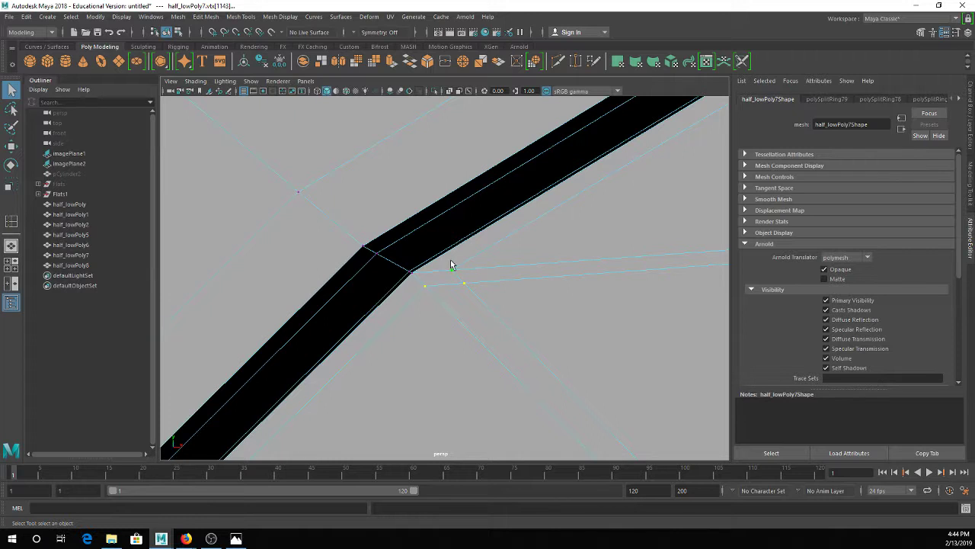
left_click(425, 287, "shift")
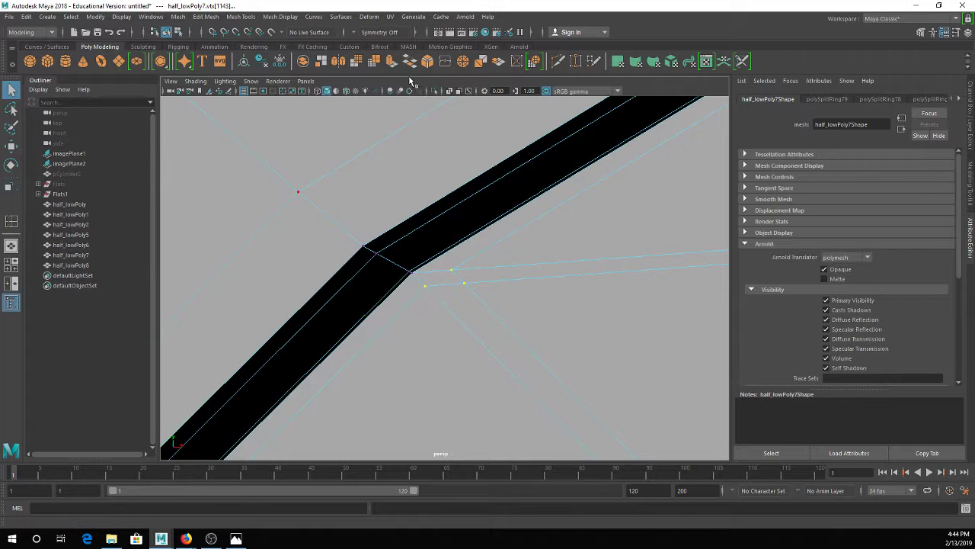
left_click(466, 67)
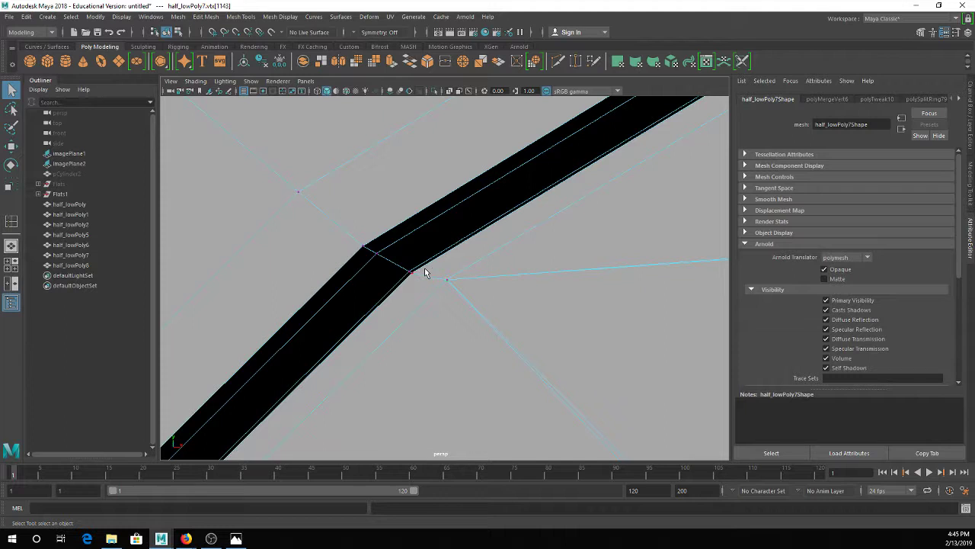
scroll(435, 274, "down", 5)
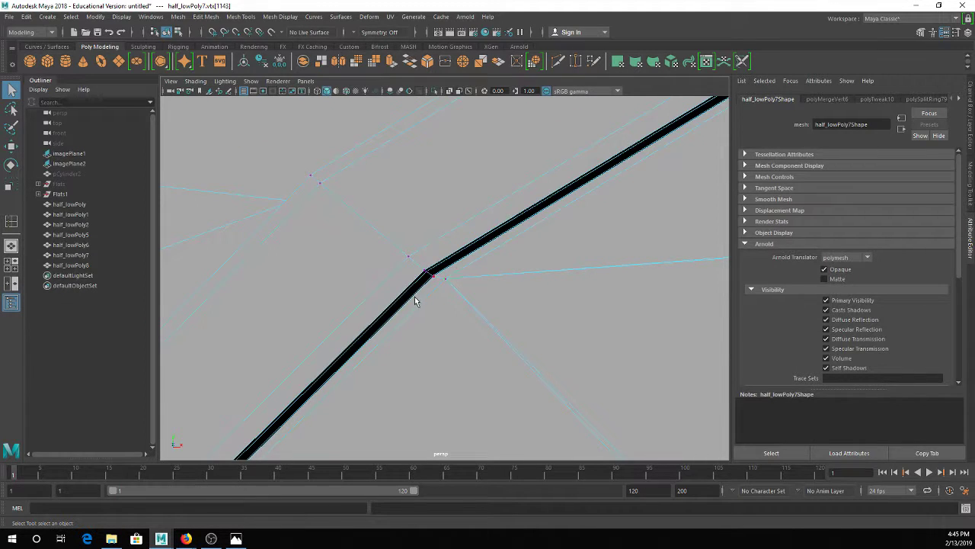
key("ctrl+z")
Merge the tight cluster of vertices on the spoke face at the groove's bend to their centre
left_click(438, 281)
left_click(446, 279, "shift")
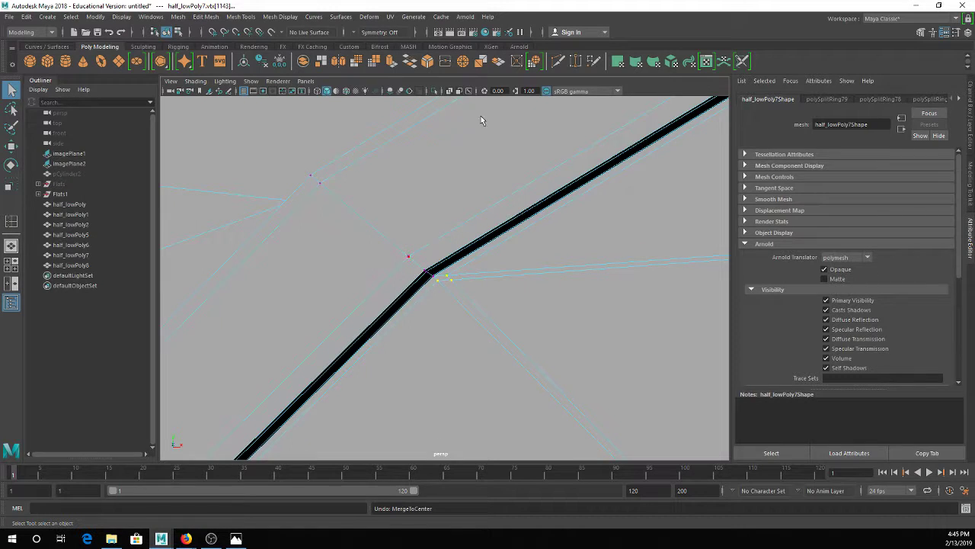
left_click(464, 63)
Merge the cluster of vertices at the groove's next bend, where the paired edges converge, to their centre
middle_click_drag(419, 360, 515, 253, "alt")
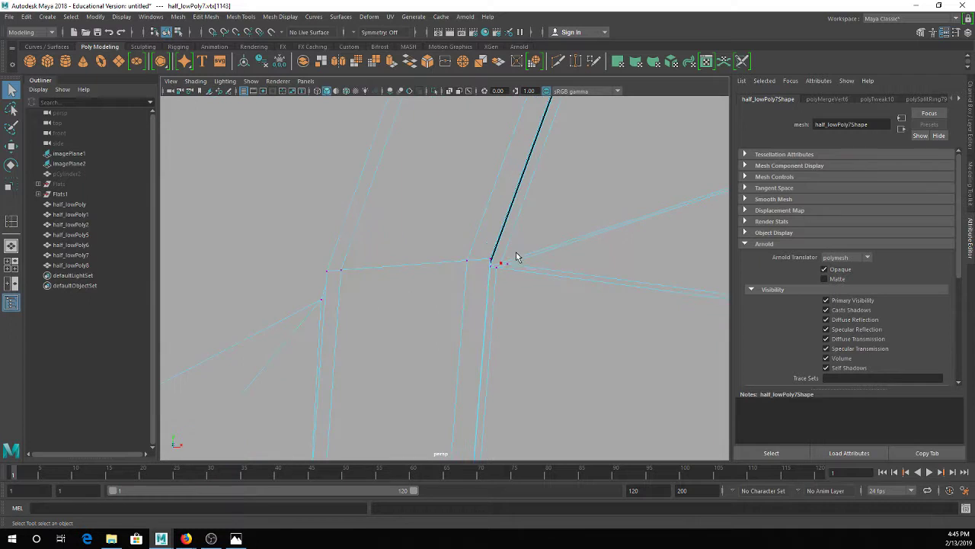
scroll(511, 257, "up", 2)
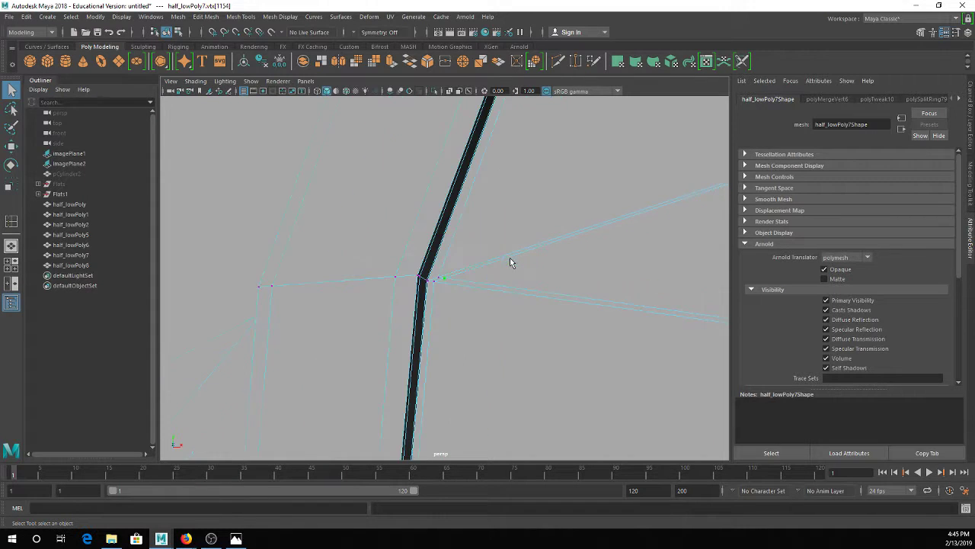
left_click(435, 282)
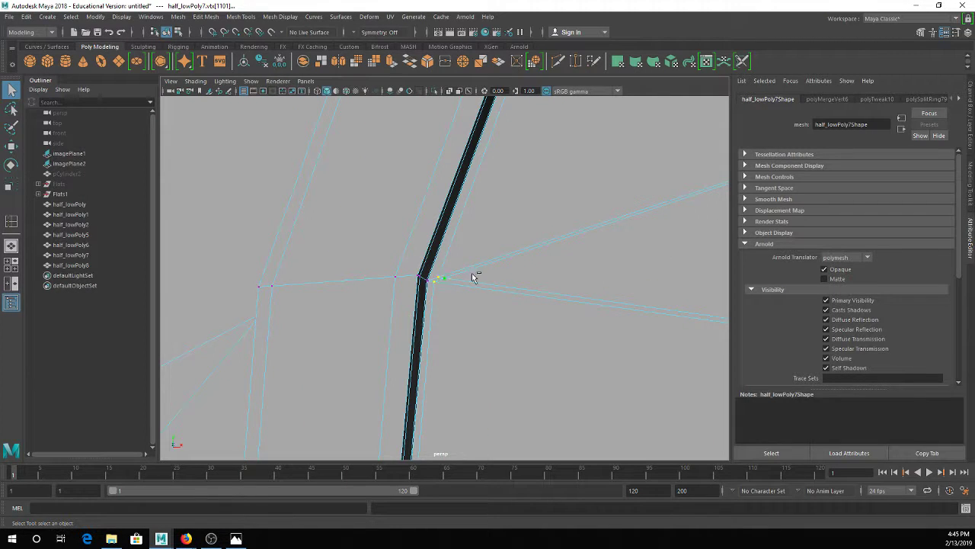
left_click(467, 66)
Insert an edge loop tightly alongside the groove's other side, on the face toward the adjoining spoke opening
left_click_drag(529, 262, 320, 276, "alt")
middle_click_drag(451, 322, 483, 326, "alt")
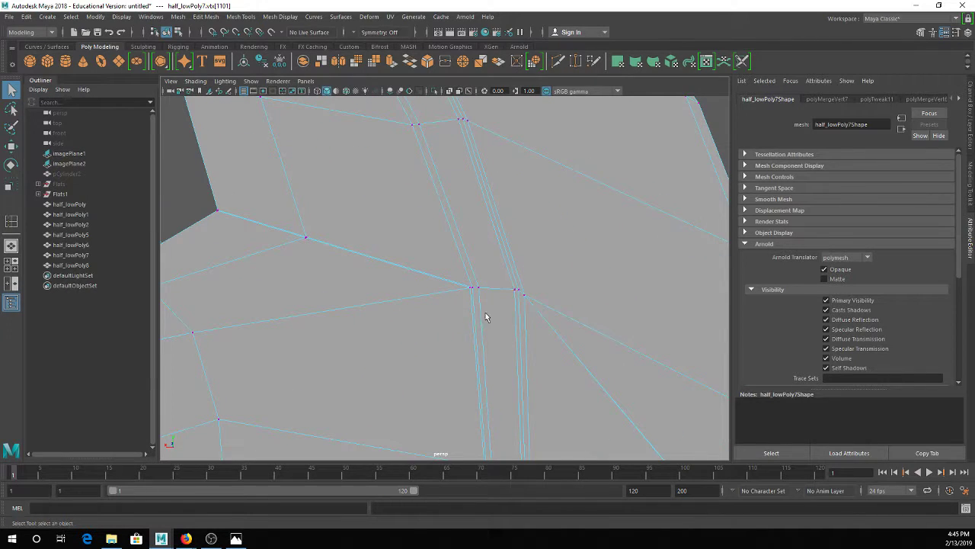
scroll(487, 302, "up", 6)
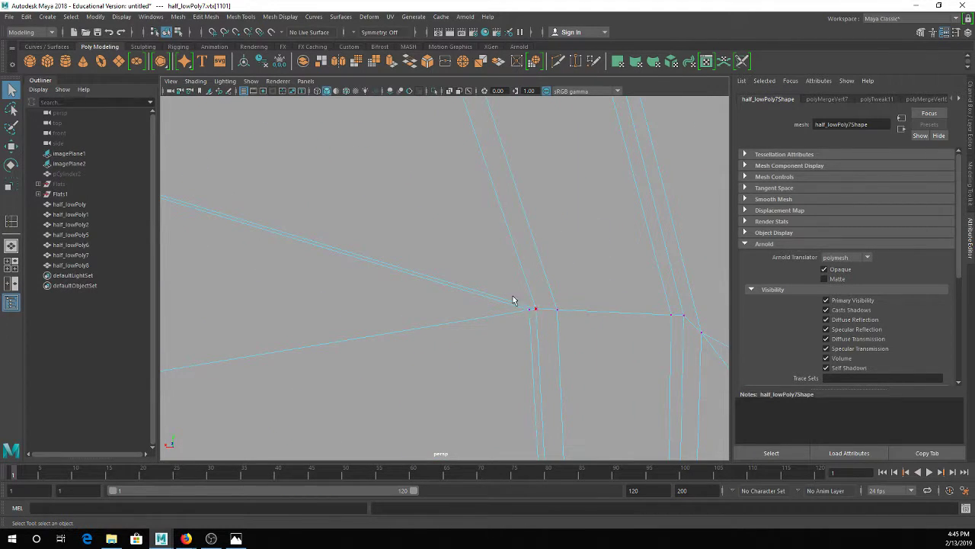
scroll(514, 297, "down", 2)
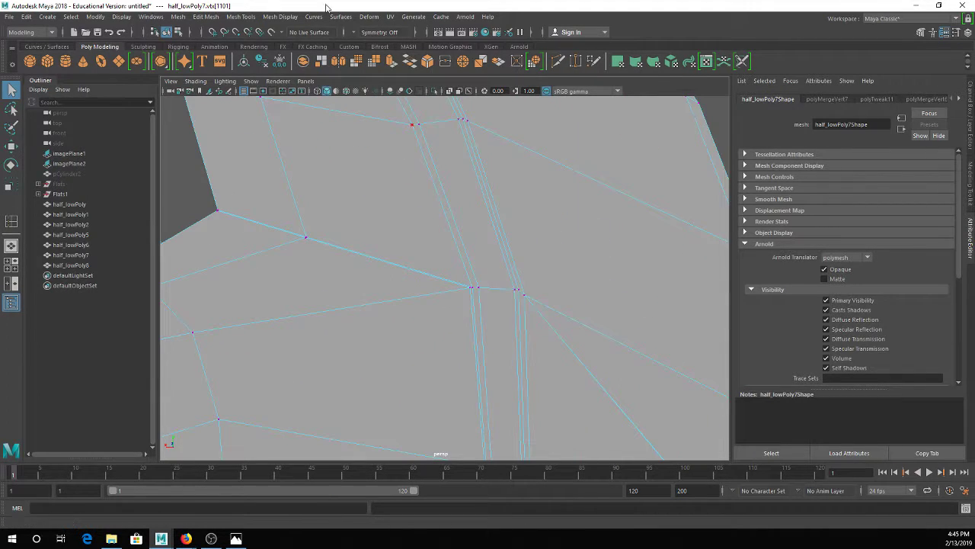
left_click(241, 16)
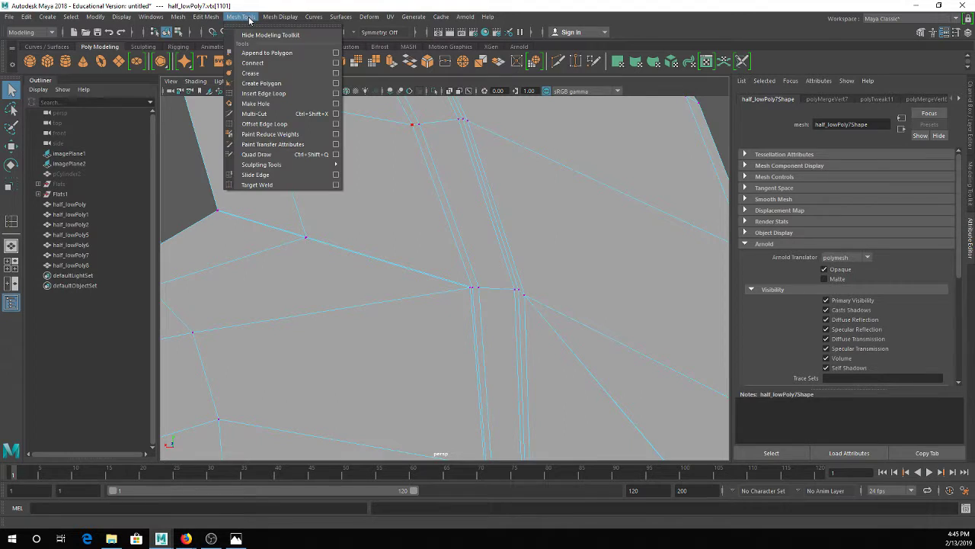
left_click(264, 93)
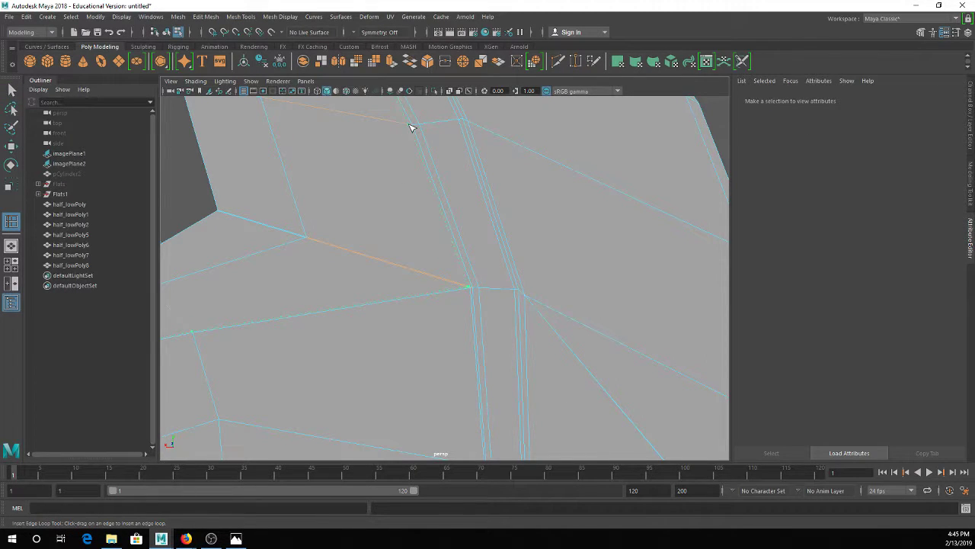
left_click_drag(412, 127, 413, 127)
right_click_drag(438, 180, 493, 252, "alt")
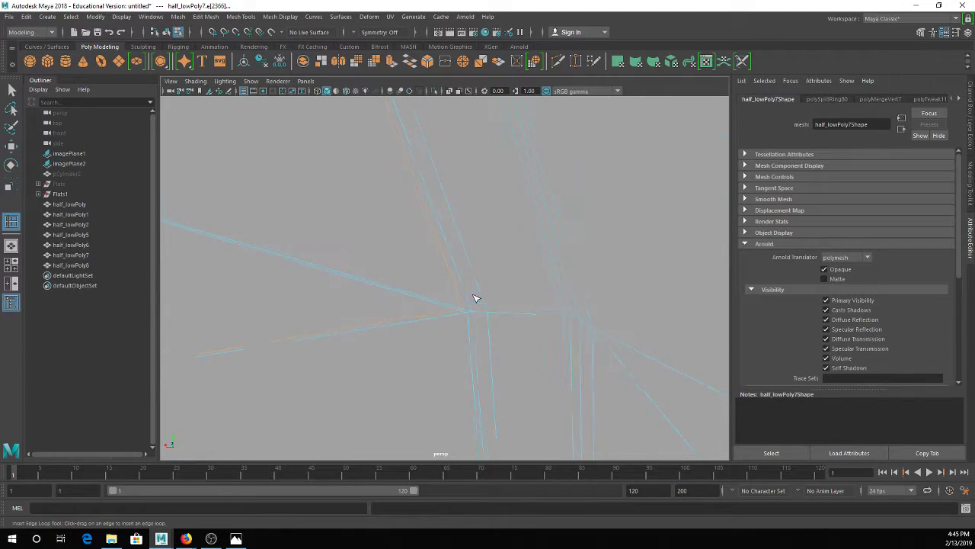
scroll(413, 287, "down", 3)
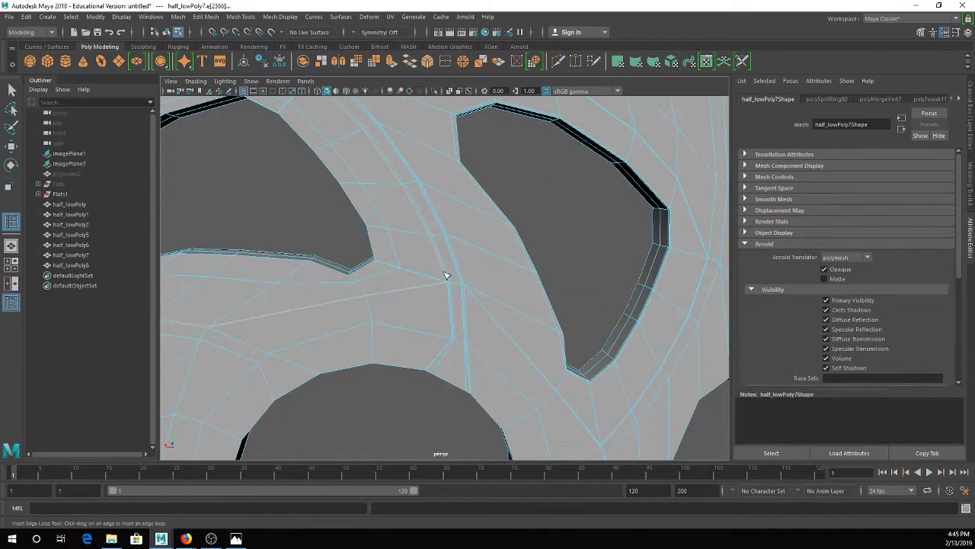
Try an extra edge loop on the face between the groove and the spoke opening, and undo it
left_click_drag(446, 275, 459, 260, "alt")
key("F8")
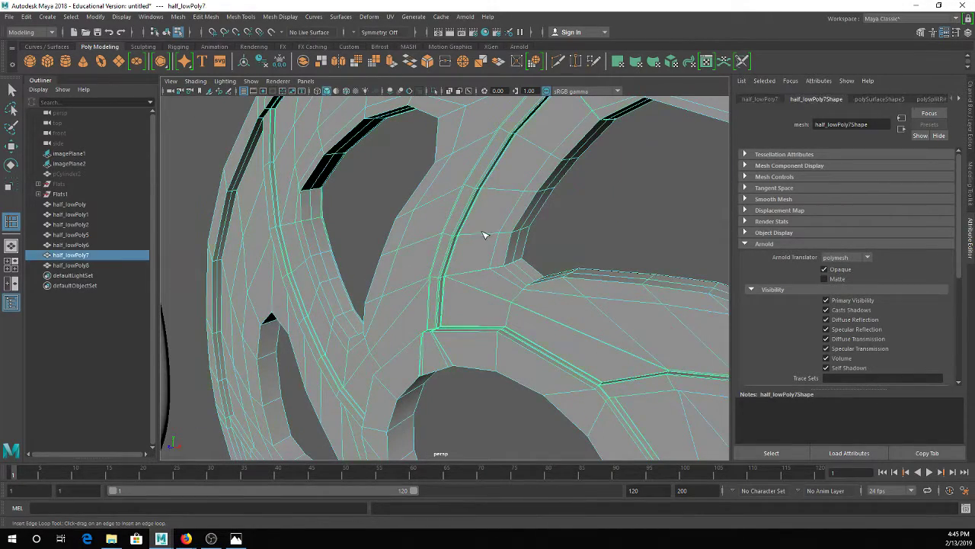
middle_click_drag(485, 235, 420, 268, "alt")
key("ctrl+z")
key("ctrl+z")
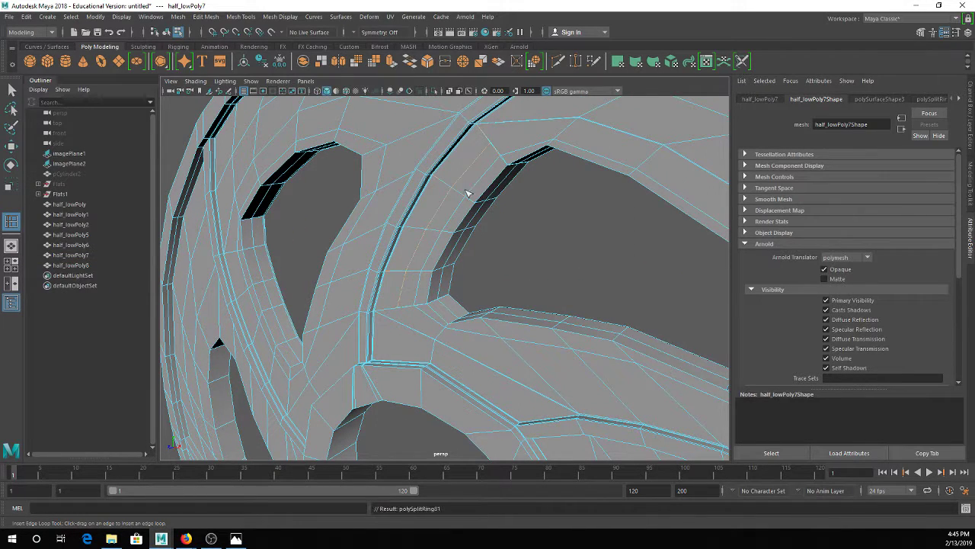
left_click_drag(402, 142, 395, 159)
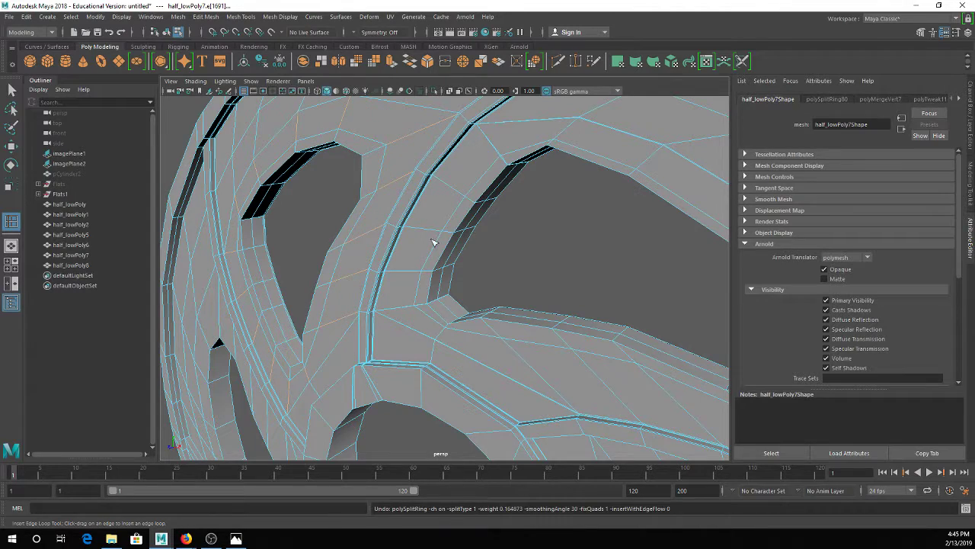
left_click_drag(476, 221, 295, 217, "alt")
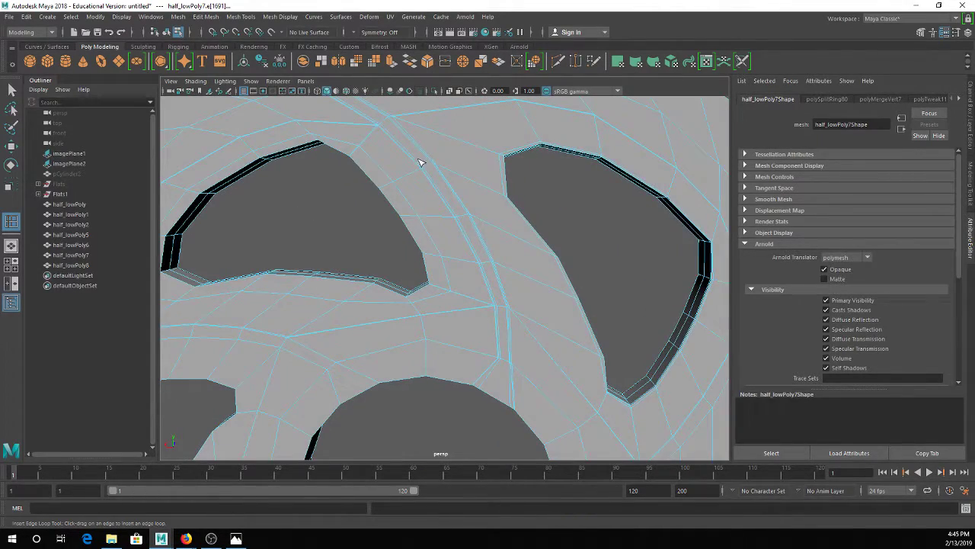
Merge the clustered vertices where the paired edges meet the new loop beside the groove to their centre
scroll(499, 263, "up", 6)
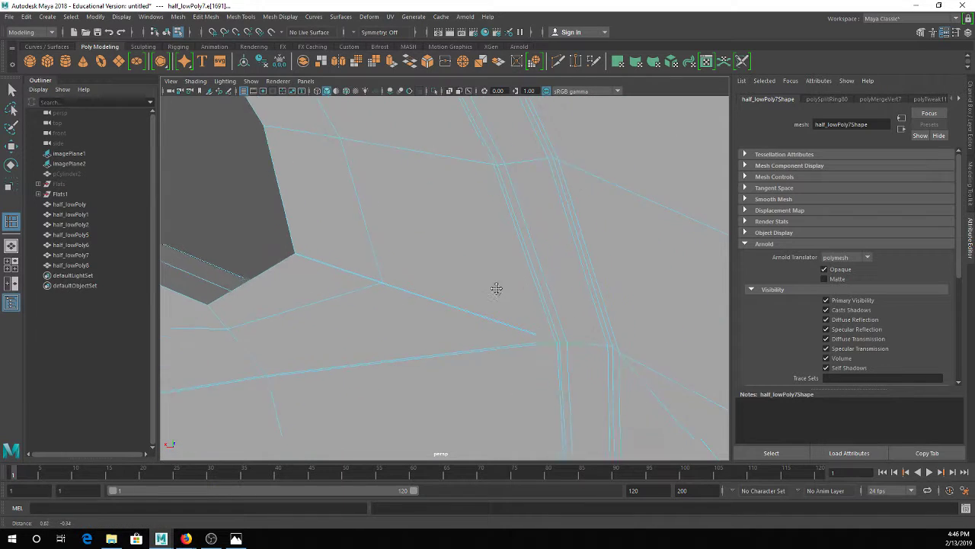
scroll(500, 291, "up", 4)
middle_click_drag(501, 297, 479, 264, "alt")
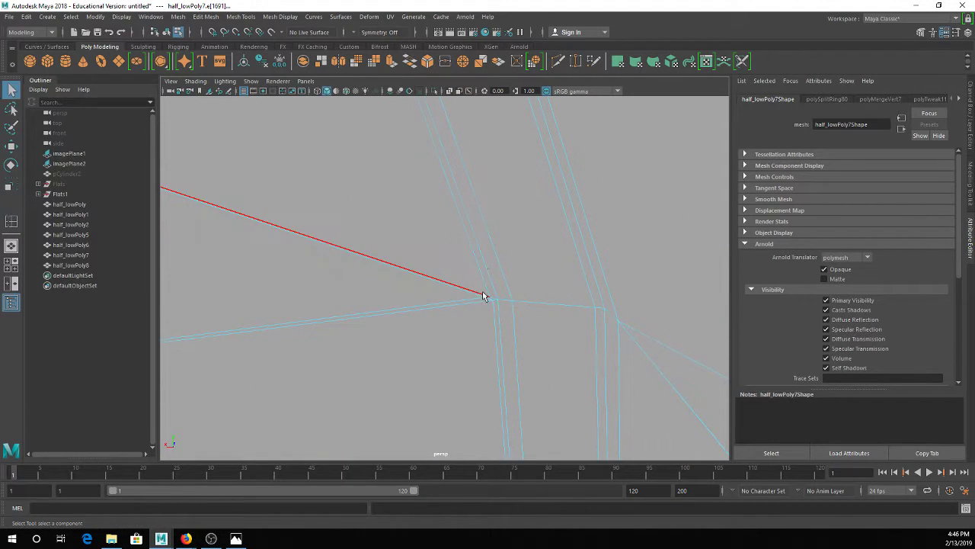
right_click_drag(483, 246, 442, 251)
left_click(486, 296)
left_click(490, 296, "shift")
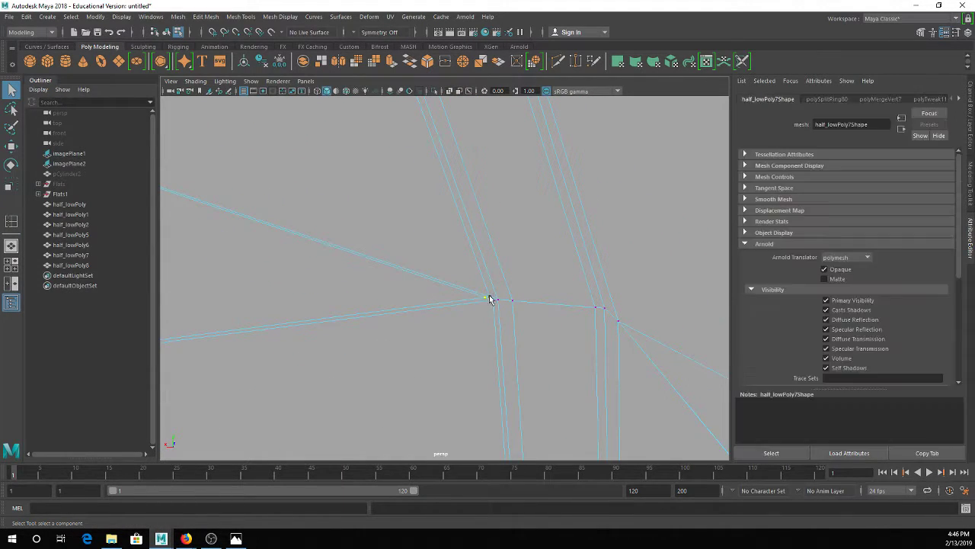
left_click(494, 300, "shift")
left_click(498, 299, "shift")
left_click(498, 299, "shift")
scroll(500, 308, "up", 1)
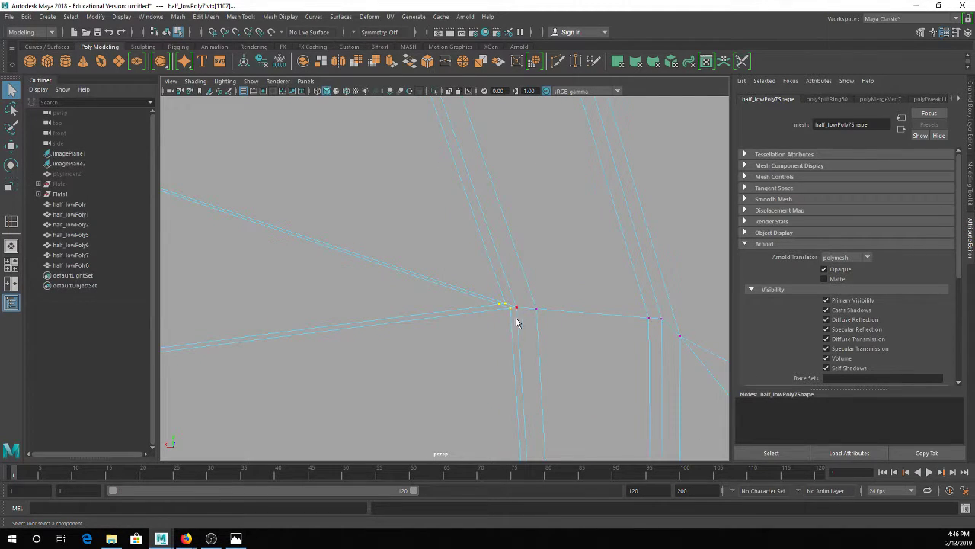
left_click(464, 64)
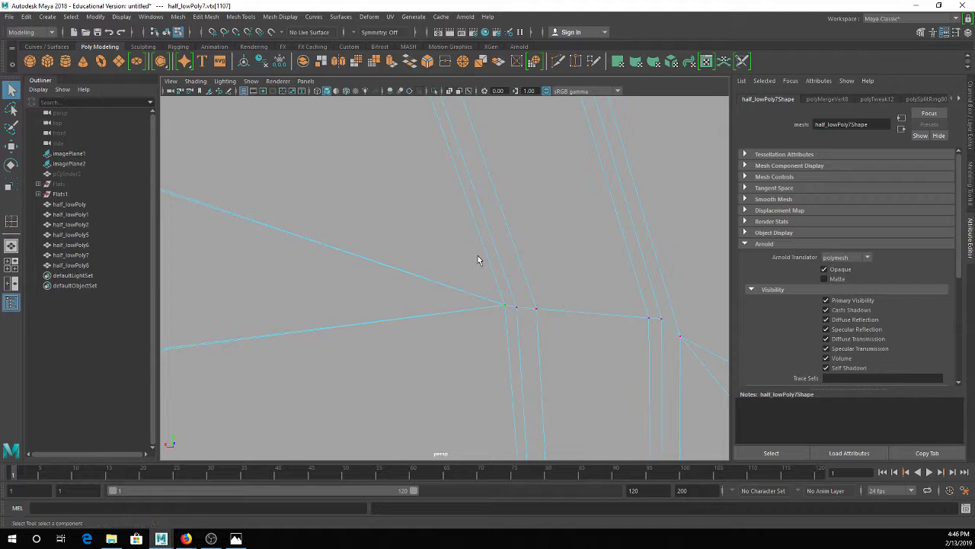
Merge the vertex cluster at the groove's far bend, near the rounded end of the spoke opening
scroll(476, 252, "down", 3)
middle_click_drag(444, 203, 612, 507, "alt")
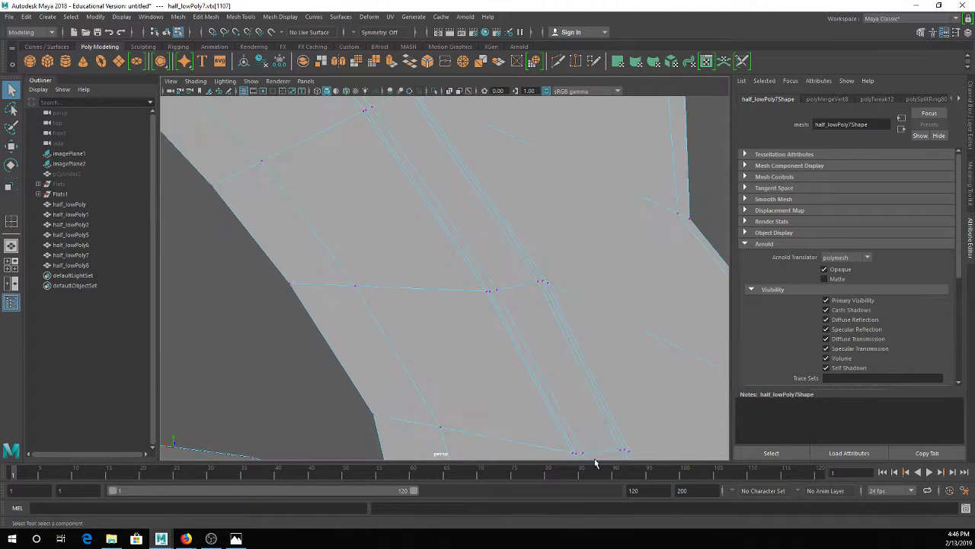
middle_click_drag(424, 184, 660, 489, "alt")
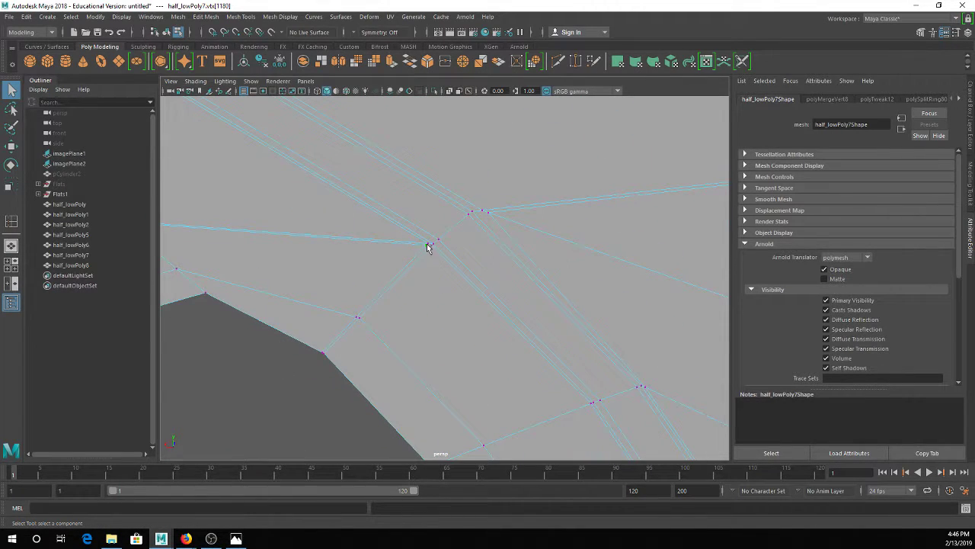
left_click(429, 244)
scroll(431, 255, "up", 3)
Delete the extra edge chains meeting the merged corners beside the groove, at both the rounded and pointed ends of the spoke opening
right_click_drag(415, 239, 418, 221)
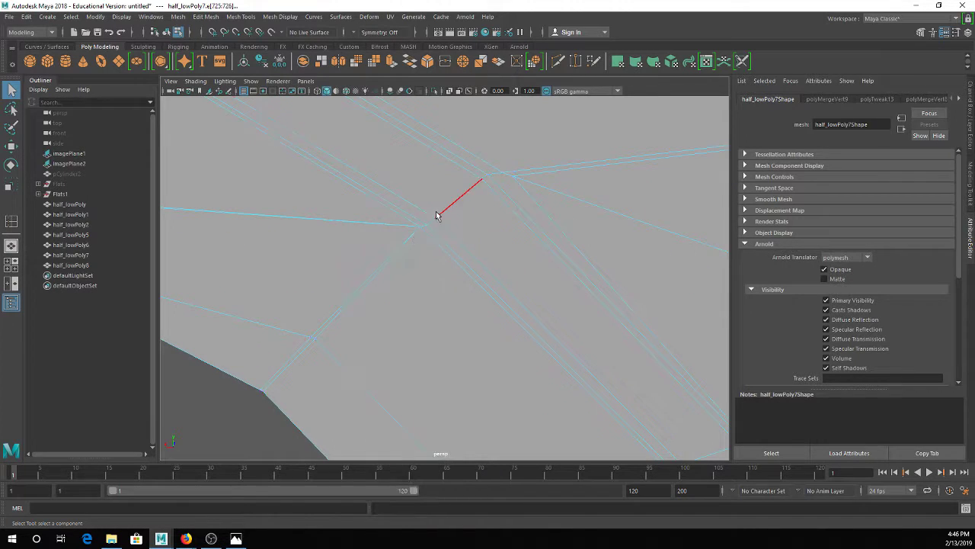
scroll(347, 251, "up", 2)
middle_click_drag(354, 261, 486, 243, "alt")
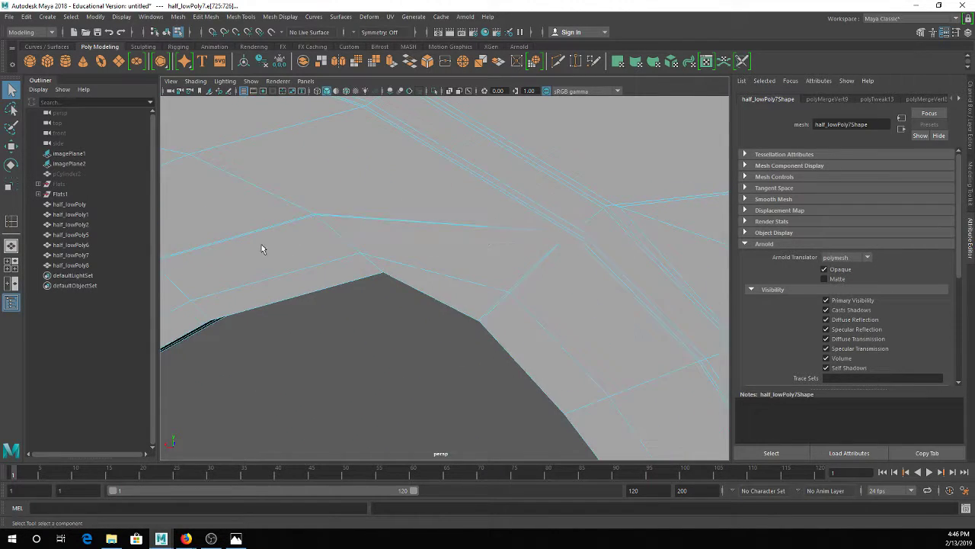
left_click_drag(261, 244, 296, 246, "alt")
key("3")
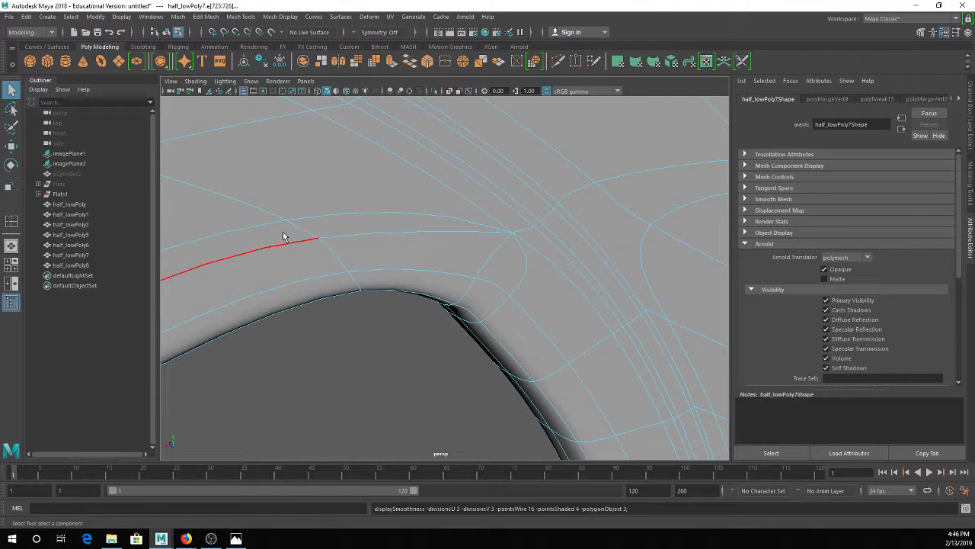
double_click(287, 237)
left_click_drag(505, 260, 540, 276, "alt")
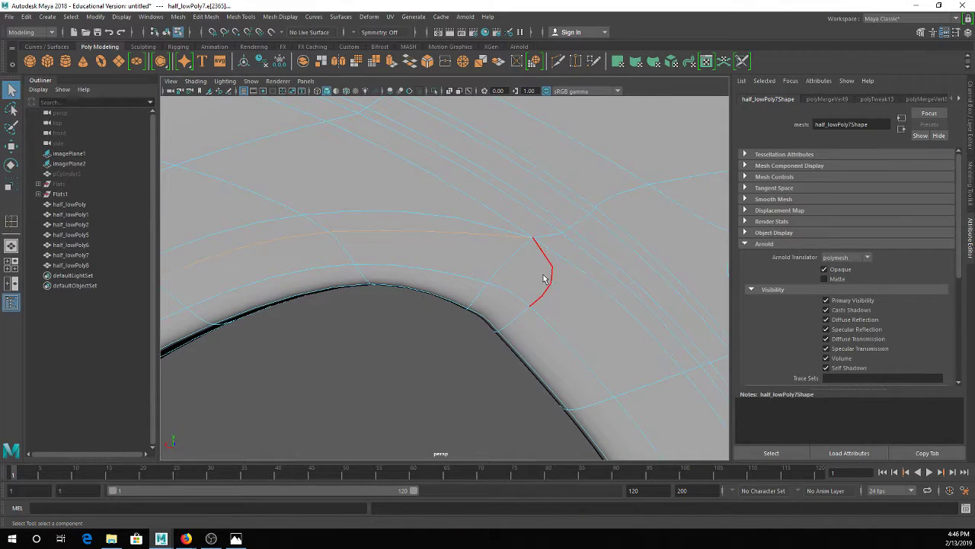
left_click(553, 272, "shift")
middle_click_drag(561, 332, 334, 78, "alt")
scroll(494, 300, "down", 3)
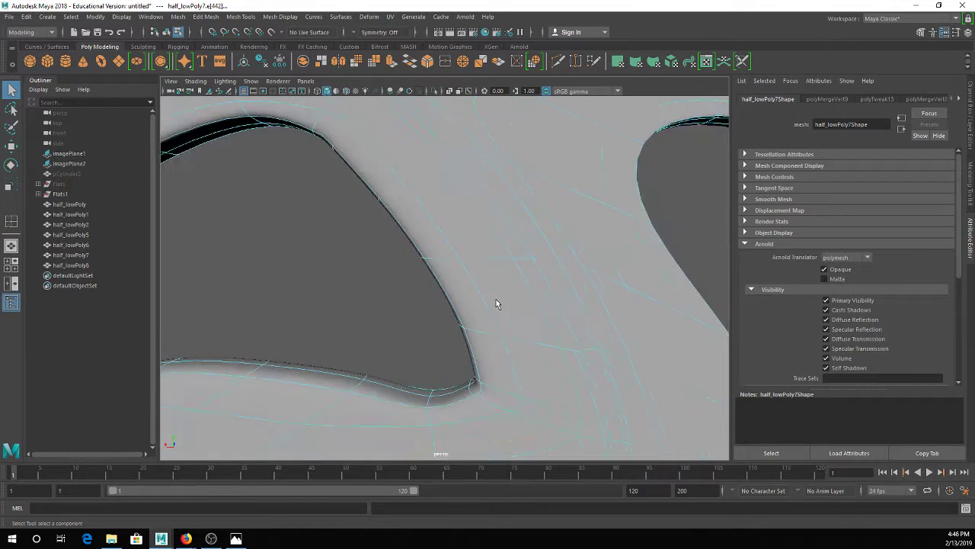
middle_click_drag(494, 300, 472, 137, "alt")
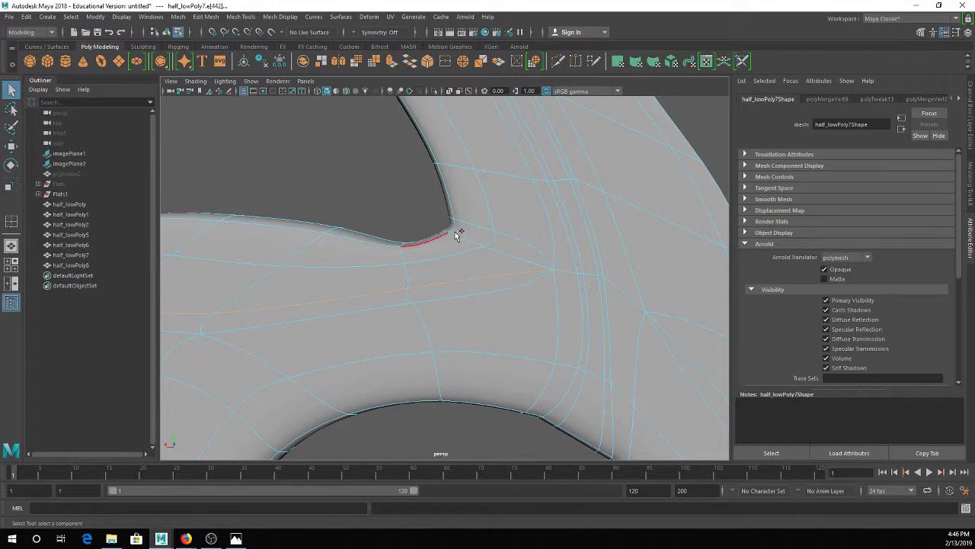
double_click(482, 227, "shift")
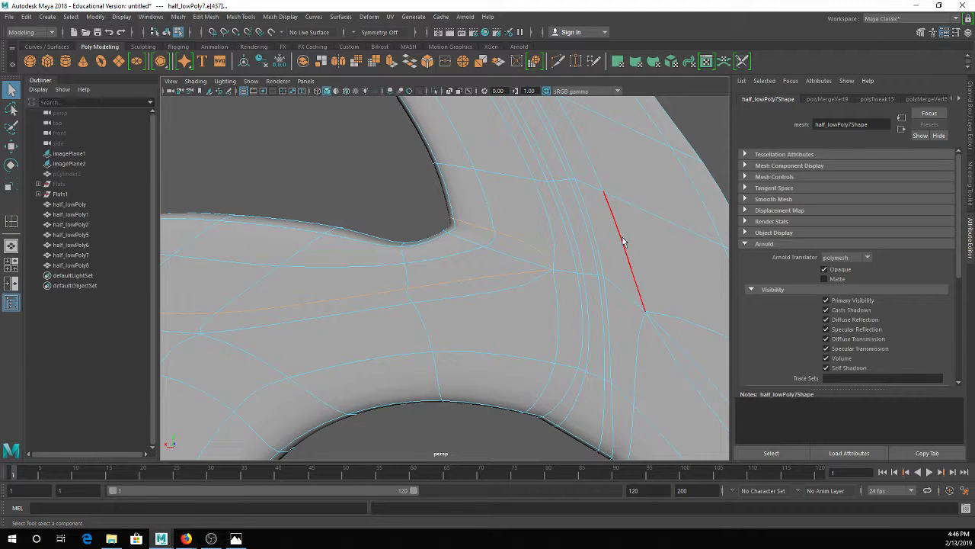
key("ctrl+Delete")
Return to object mode and select half_lowPoly7 to check the smoothed groove and spokes around the opening
middle_click_drag(426, 268, 458, 362, "alt")
left_click_drag(456, 363, 662, 287, "alt")
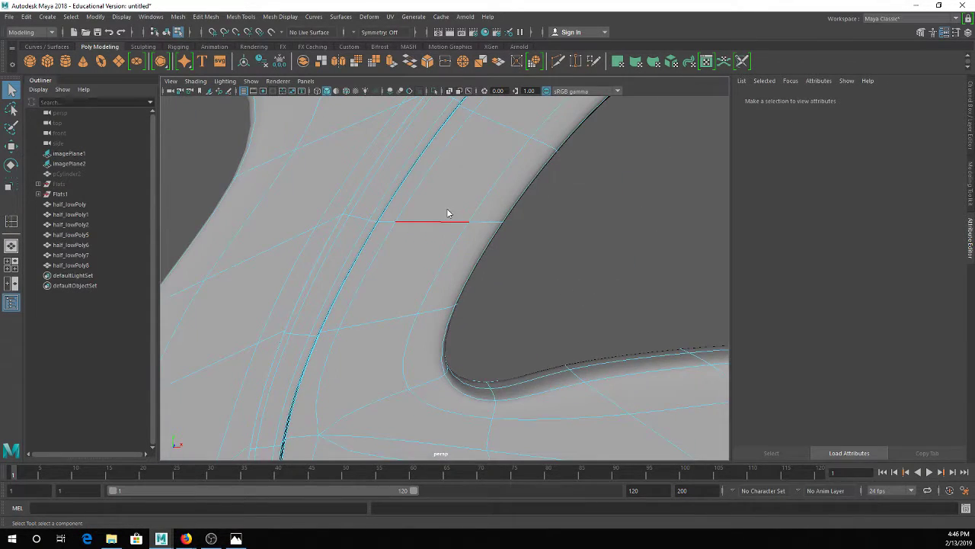
key("F8")
left_click_drag(522, 270, 371, 302, "alt")
left_click(371, 302)
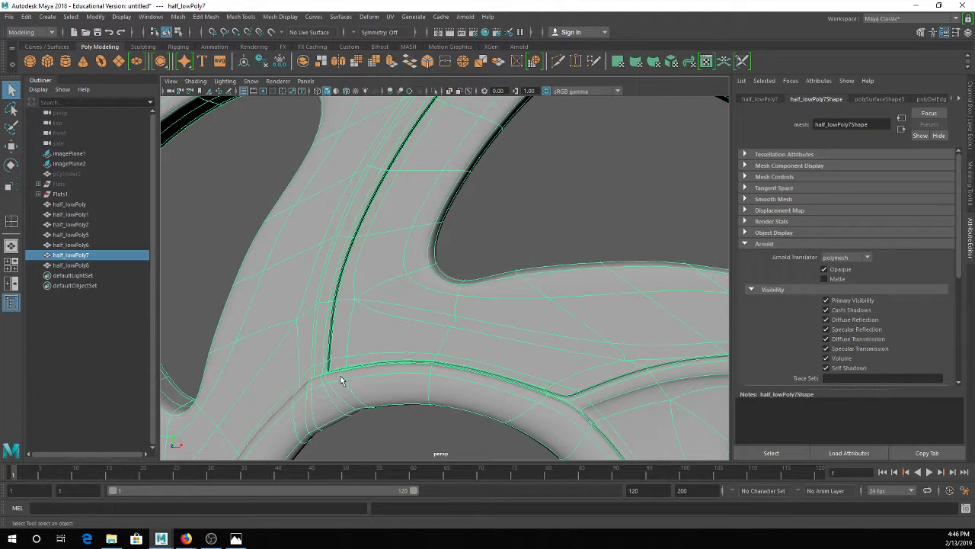
middle_click_drag(433, 196, 399, 230, "alt")
scroll(461, 226, "down", 3)
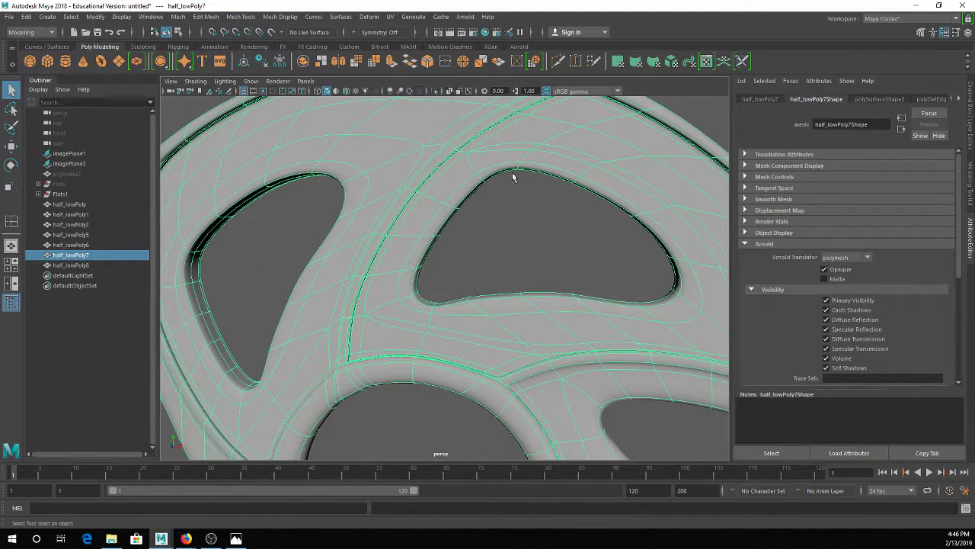
Delete the edge chains running out from the groove above and below the spoke opening, and reselect half_lowPoly7 as an object
right_click(445, 246)
right_click_drag(447, 245, 446, 223)
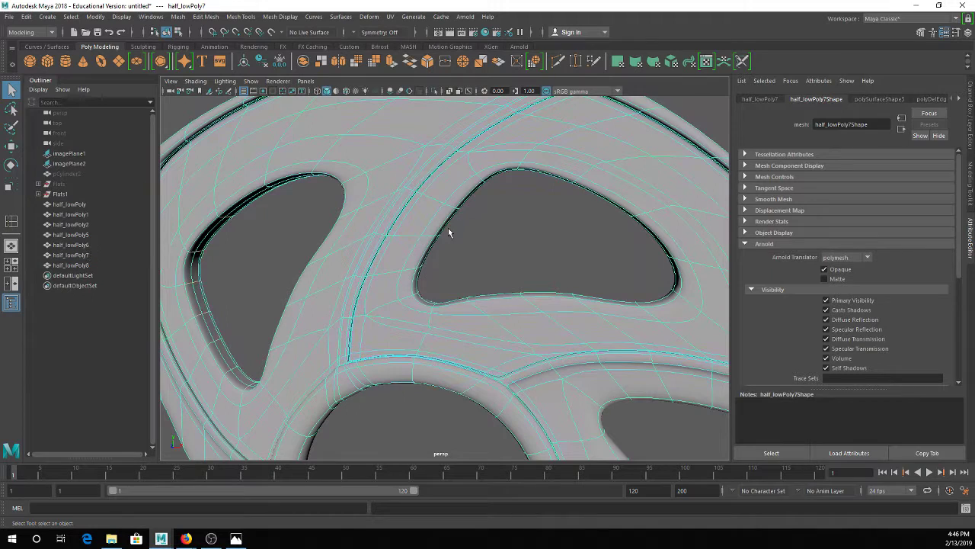
double_click(399, 321)
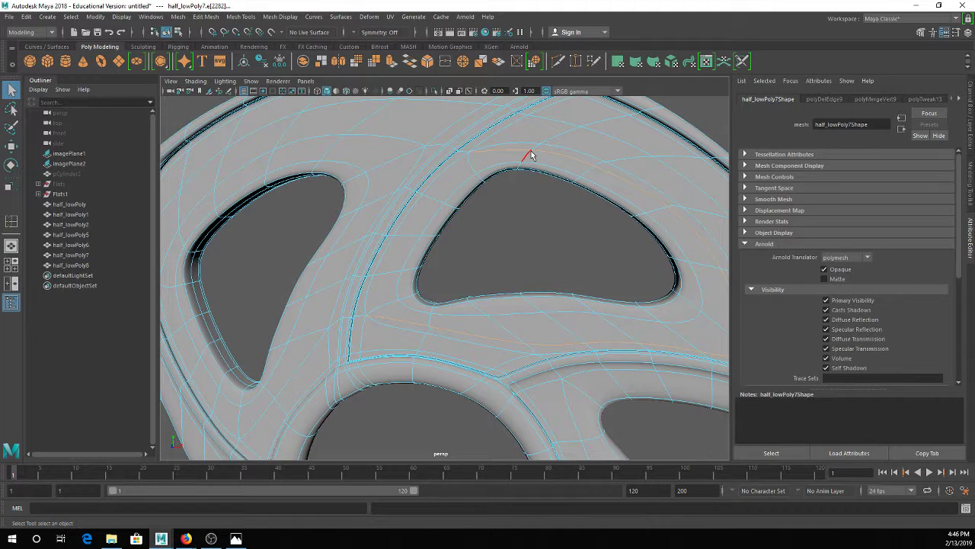
key("ctrl+Delete")
right_click_drag(429, 196, 478, 176)
left_click(419, 261)
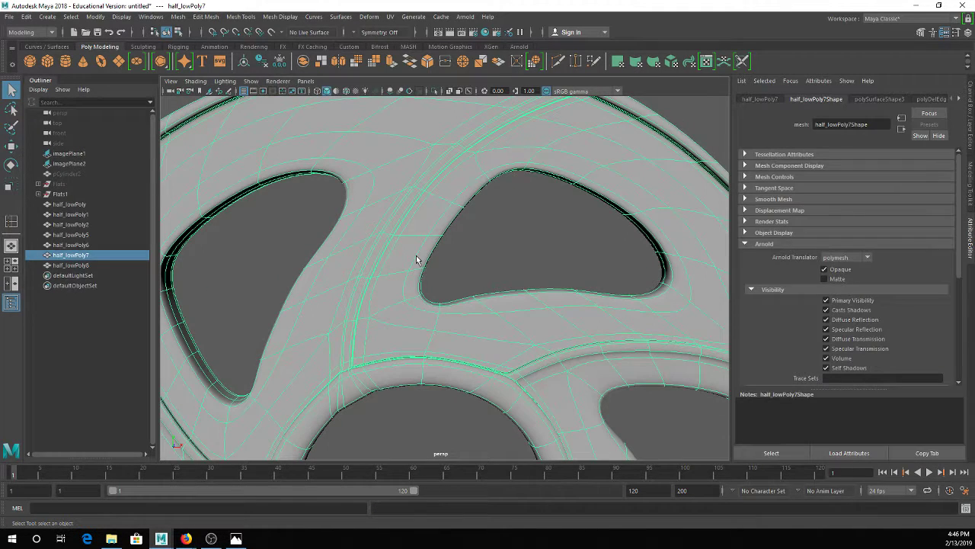
key("ctrl+shift+s")
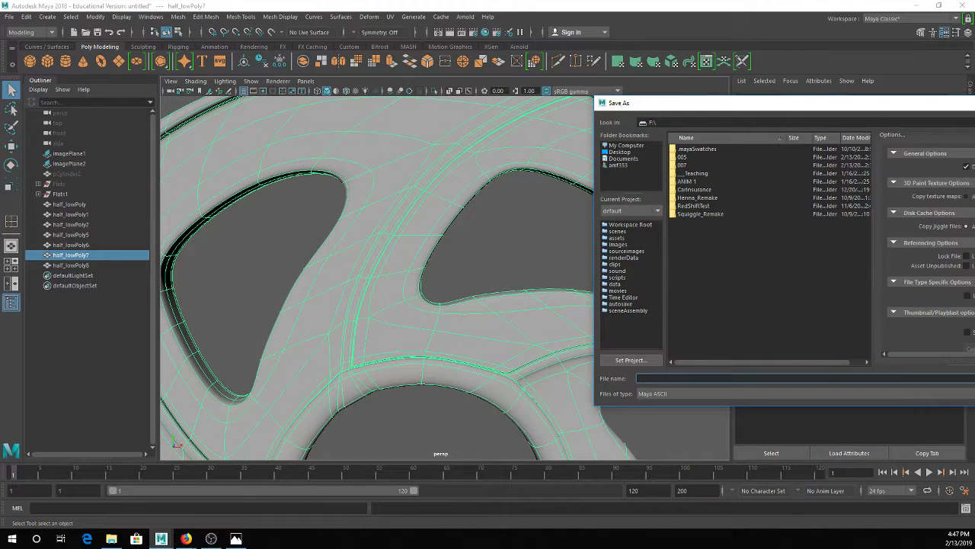
key("Escape")
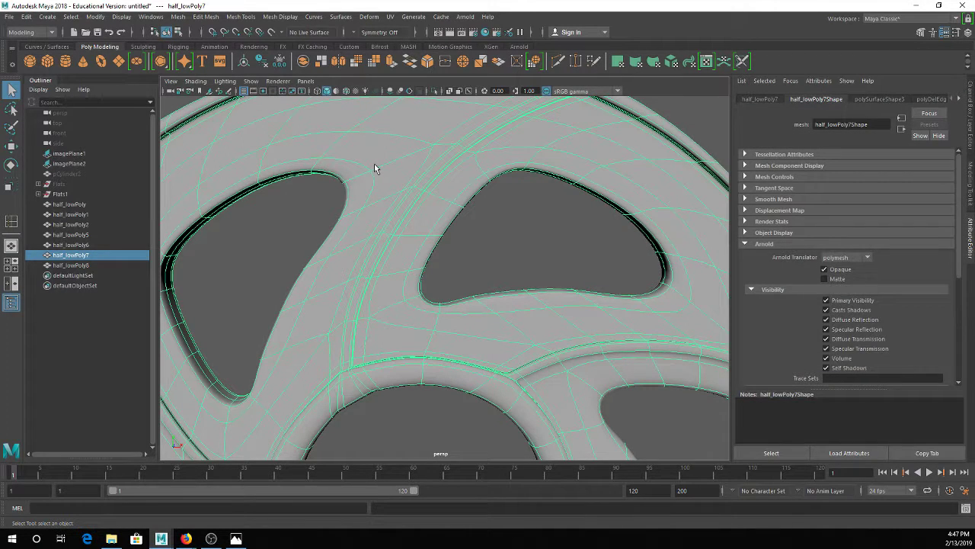
middle_click_drag(429, 320, 449, 331, "alt")
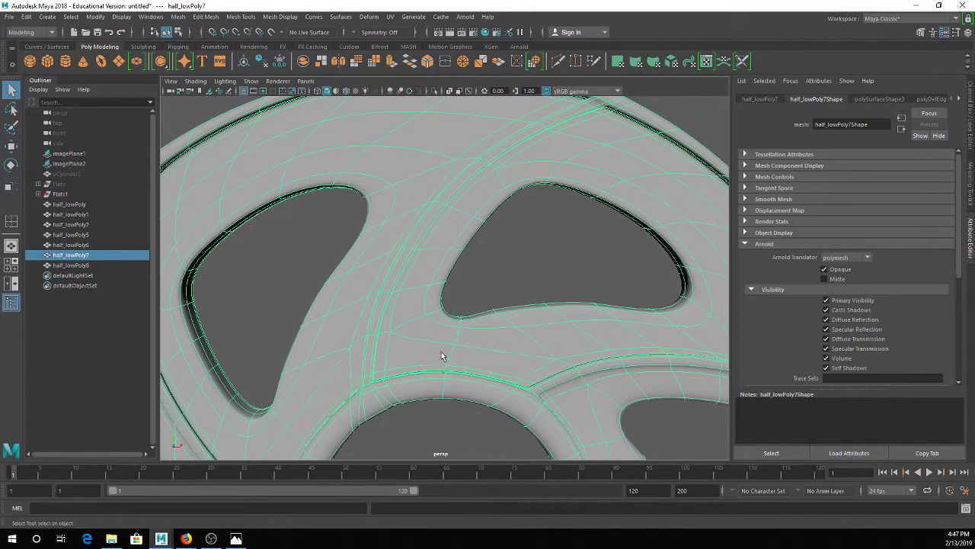
left_click_drag(529, 222, 491, 234, "alt")
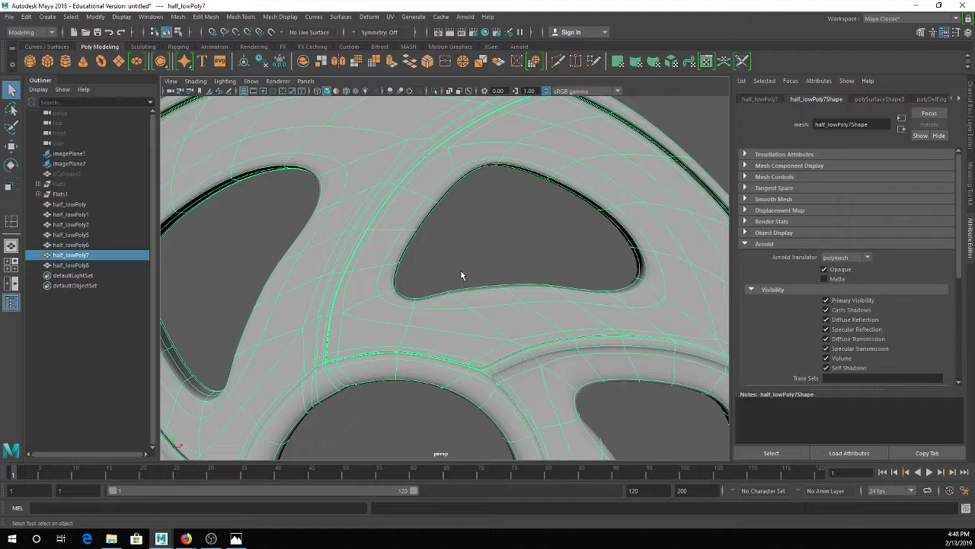
scroll(460, 272, "down", 3)
left_click_drag(455, 282, 479, 266, "alt")
scroll(442, 216, "up", 3)
right_click_drag(441, 216, 467, 197)
middle_click_drag(482, 178, 388, 383, "alt")
left_click_drag(472, 235, 446, 239, "alt")
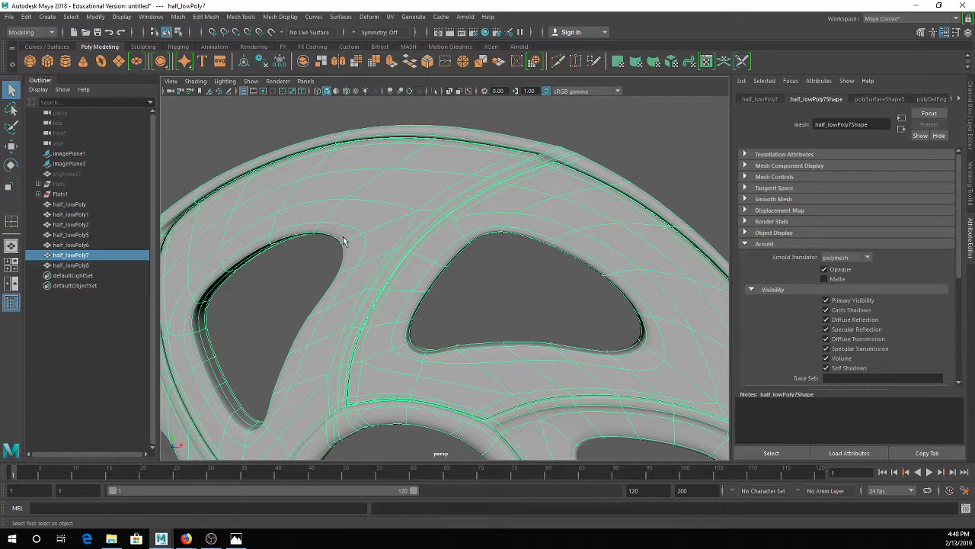
Try an Insert Edge Loop cut beside the groove's inner end near the centre hole, and undo it
left_click(241, 16)
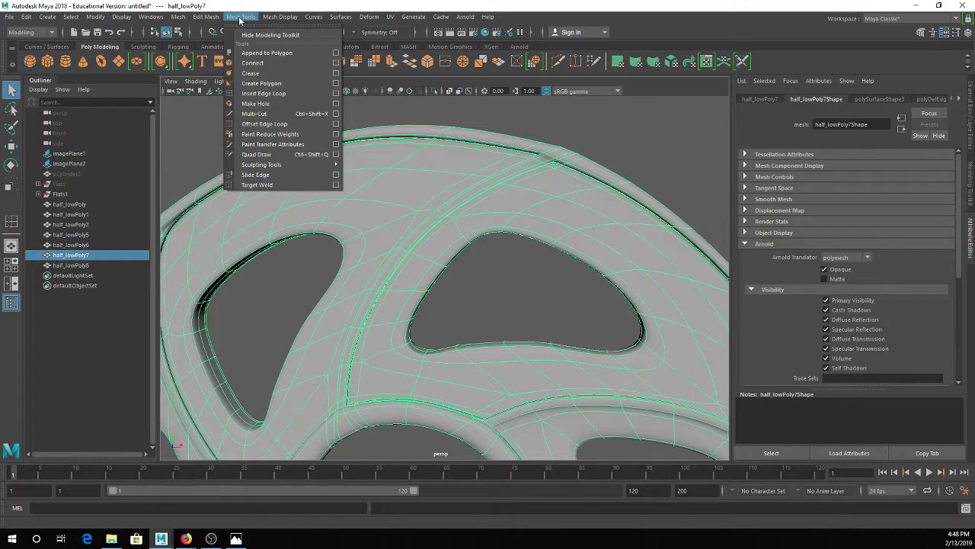
left_click(266, 95)
scroll(492, 252, "up", 10)
mouse_move(474, 212)
left_mouse_down("alt")
mouse_move(470, 226)
mouse_move(515, 229)
mouse_move(481, 220)
left_mouse_up("alt")
scroll(465, 232, "up", 4)
middle_click_drag(407, 324, 452, 239, "alt")
key("1")
left_click_drag(377, 313, 496, 262, "alt")
key("3")
left_click_drag(457, 225, 500, 230)
key("ctrl+z")
right_click_drag(533, 217, 498, 218, "alt")
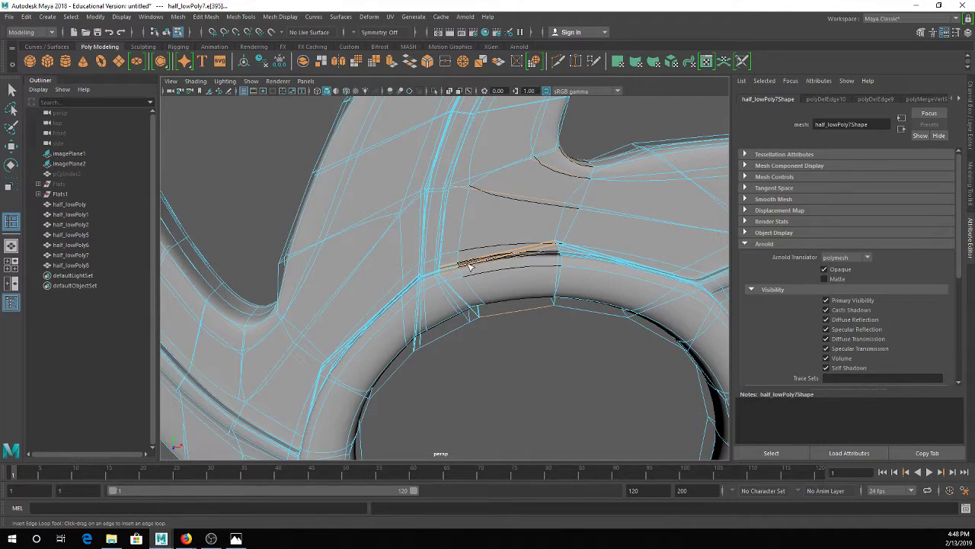
Try an edge loop tight against the groove's side facing the spoke opening, check it in wireframe, and undo it
mouse_move(462, 264)
left_mouse_down("alt")
mouse_move(493, 269)
mouse_move(459, 267)
left_mouse_up("alt")
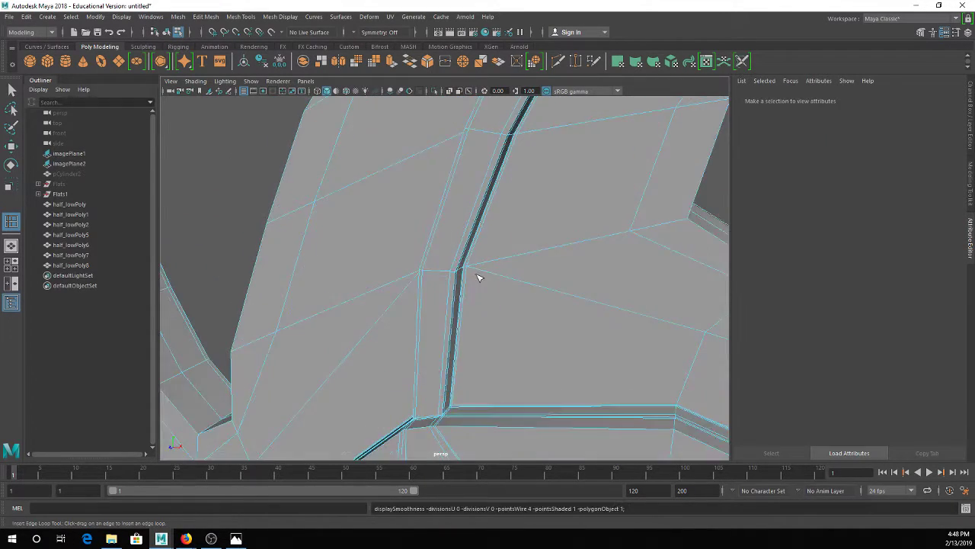
scroll(479, 261, "up", 2)
left_click_drag(479, 261, 485, 260)
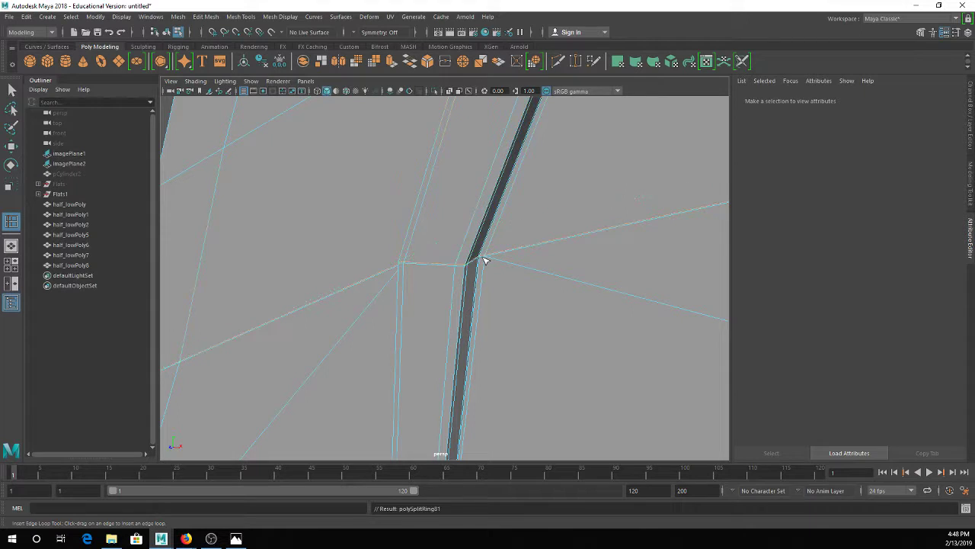
left_click(484, 258)
scroll(525, 282, "down", 5)
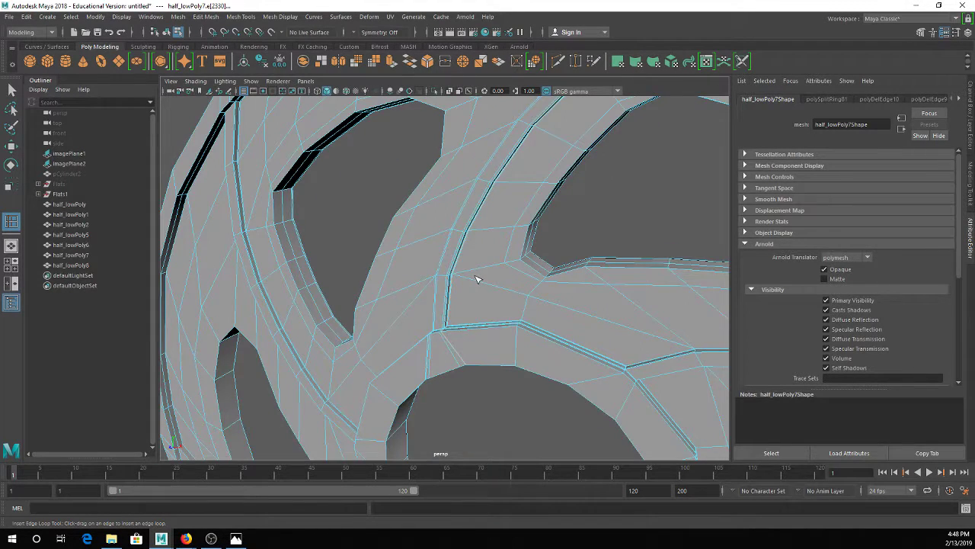
key("4")
scroll(503, 266, "down", 3)
mouse_move(521, 257)
left_mouse_down("alt")
mouse_move(459, 260)
mouse_move(501, 272)
mouse_move(430, 318)
left_mouse_up("alt")
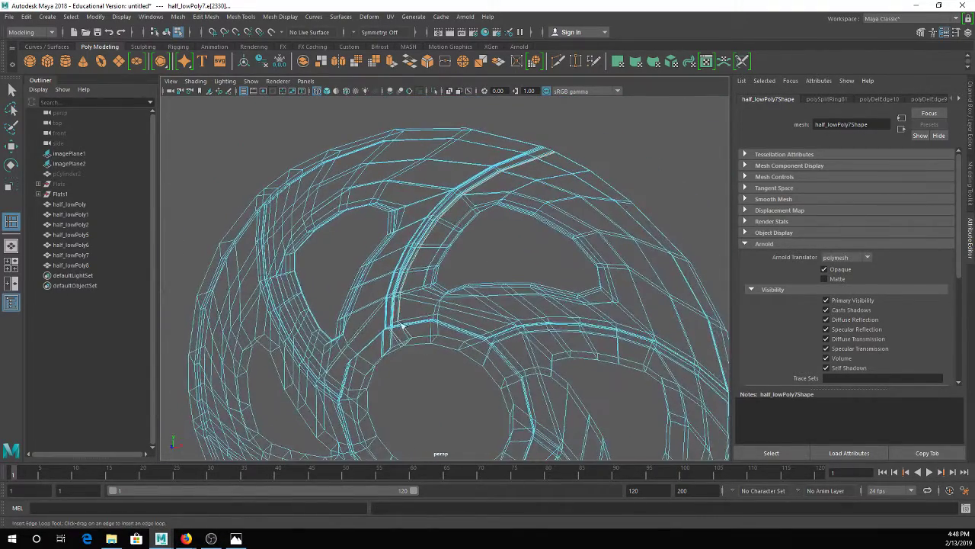
scroll(430, 319, "up", 3)
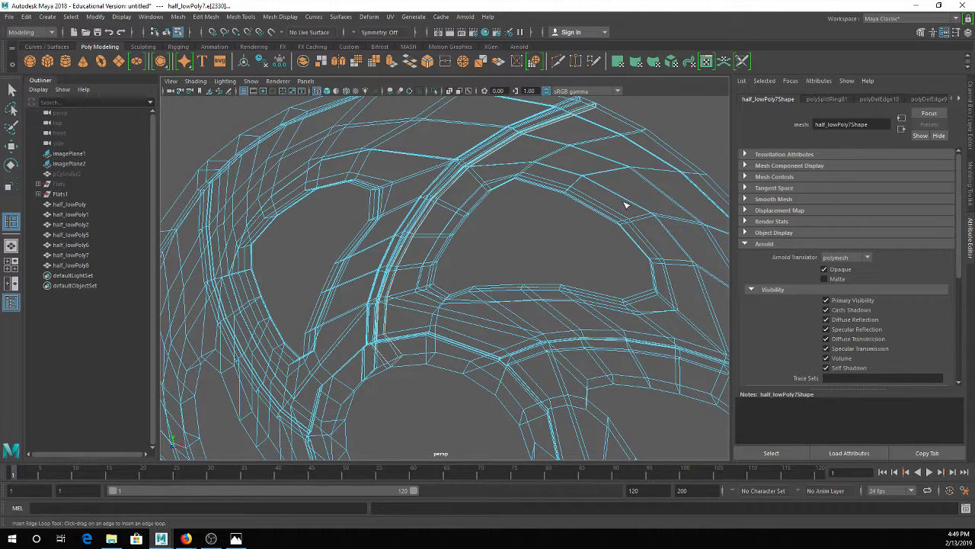
key("ctrl+z")
In shaded view, insert an edge loop in the narrow strip between the groove and the paired edges beside it
scroll(429, 267, "up", 3)
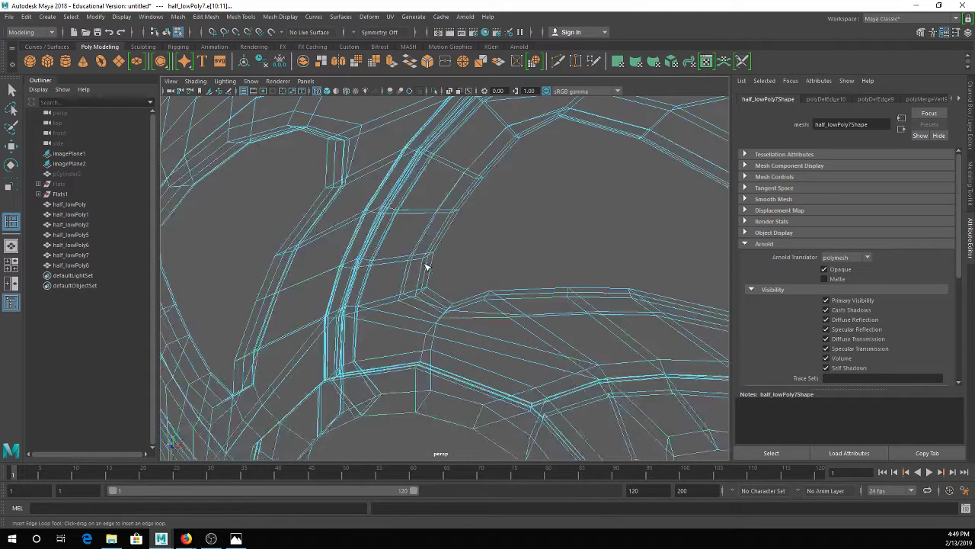
key("5")
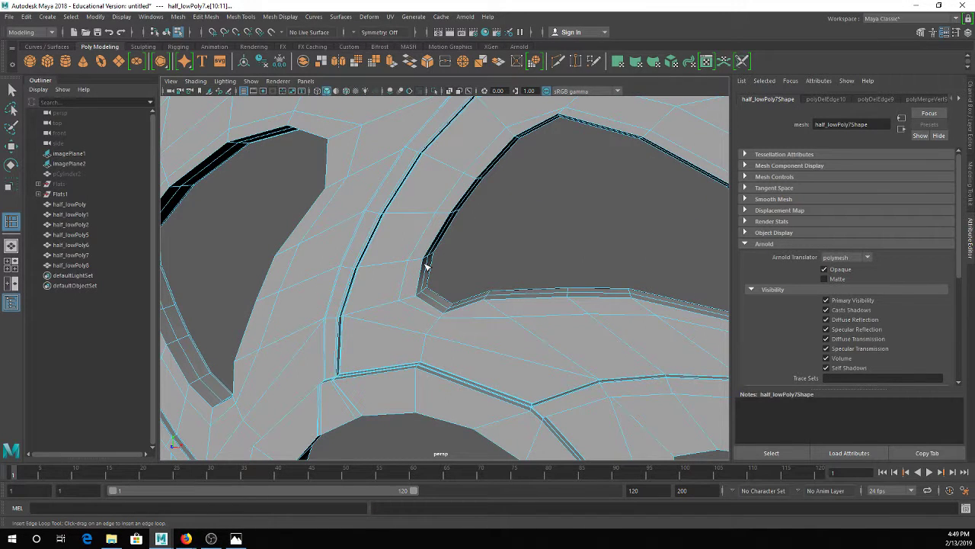
middle_click_drag(426, 266, 412, 280, "alt")
left_click_drag(367, 278, 371, 267, "alt")
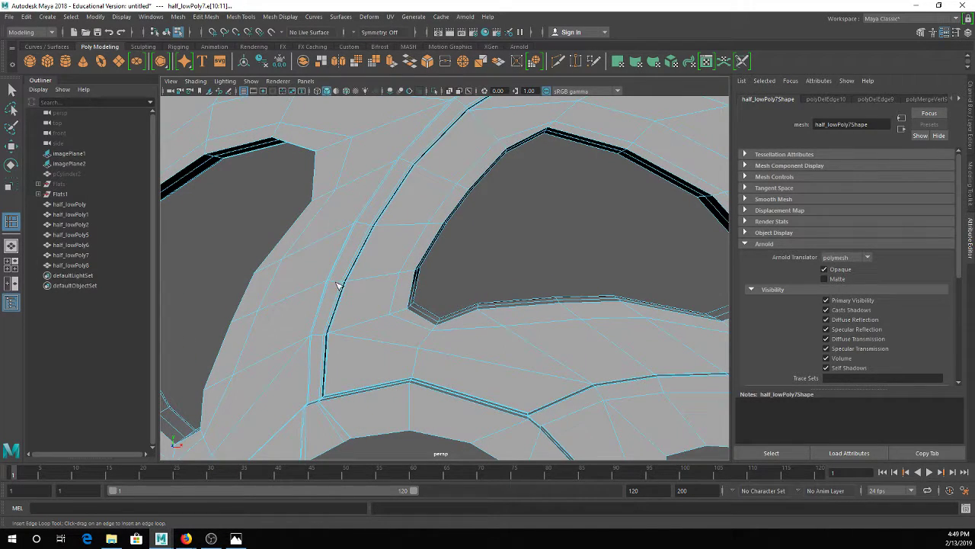
left_click(338, 284)
Try two more edge loops on the face between the groove and the spoke opening, and undo both
mouse_move(344, 395)
left_mouse_down()
mouse_move(324, 395)
mouse_move(342, 394)
mouse_move(334, 397)
left_mouse_up()
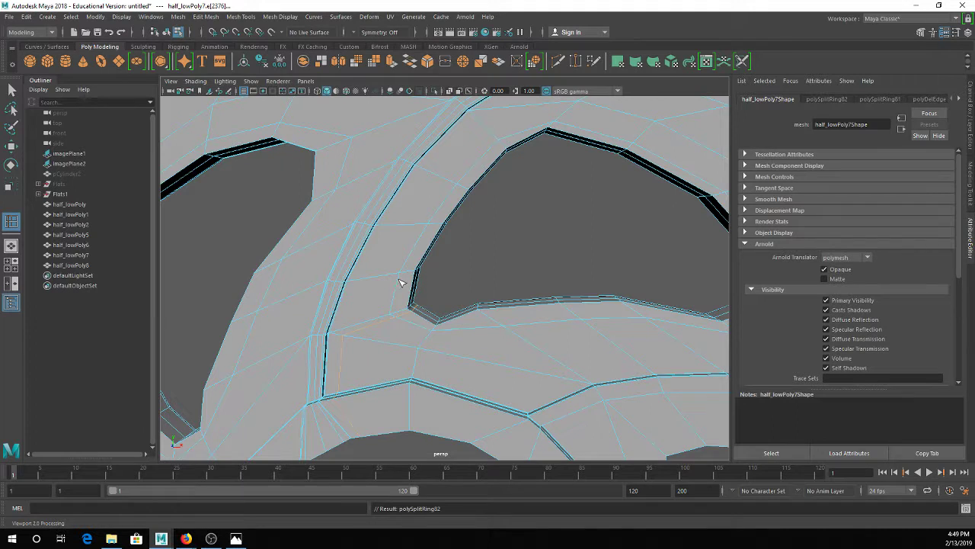
left_click(357, 285)
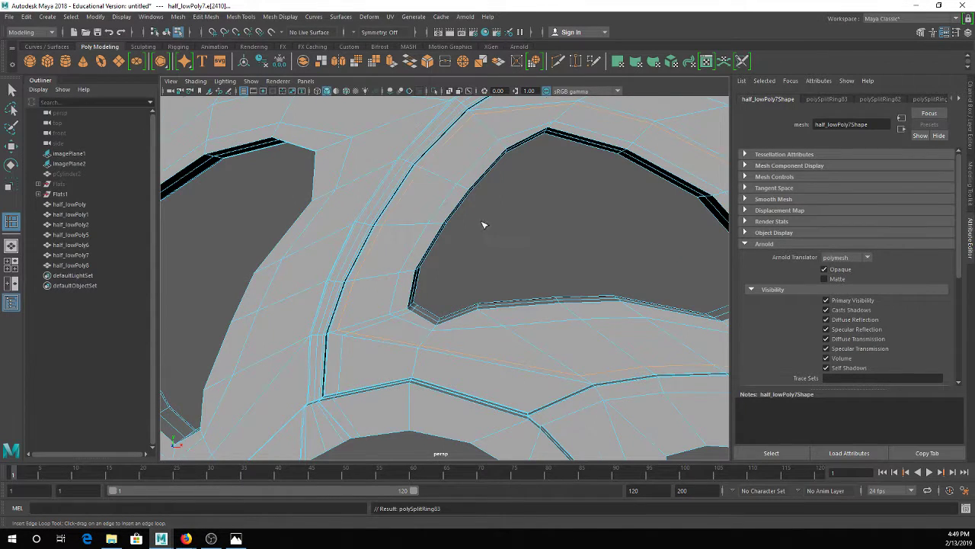
scroll(485, 223, "down", 3)
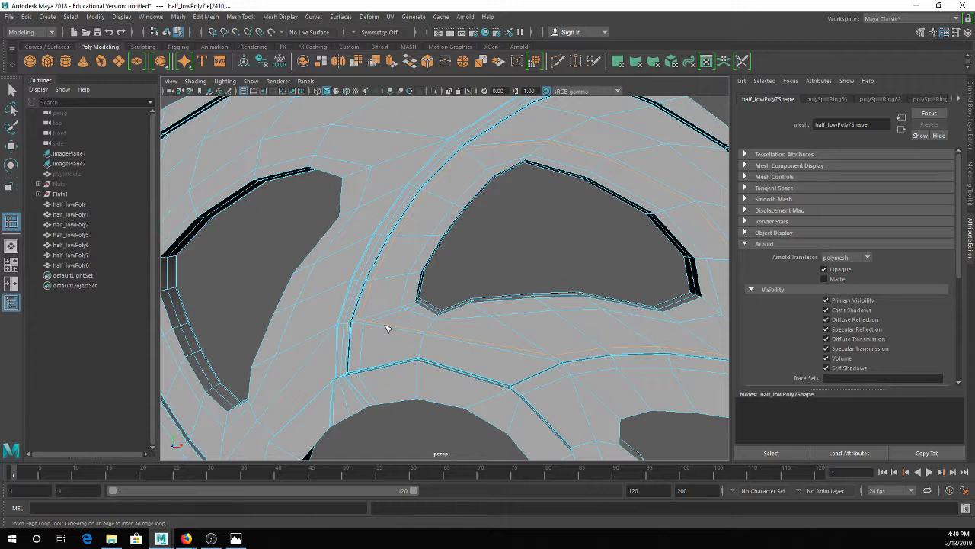
key("ctrl+z")
key("ctrl+z")
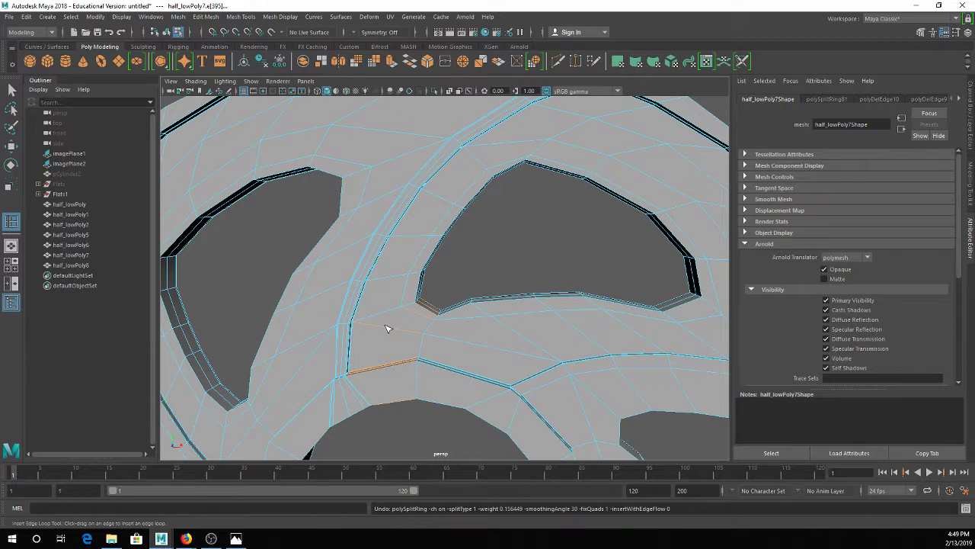
Insert edge loops tightly around the centre hole's rim and restore the smooth preview
middle_click_drag(454, 295, 477, 236, "alt")
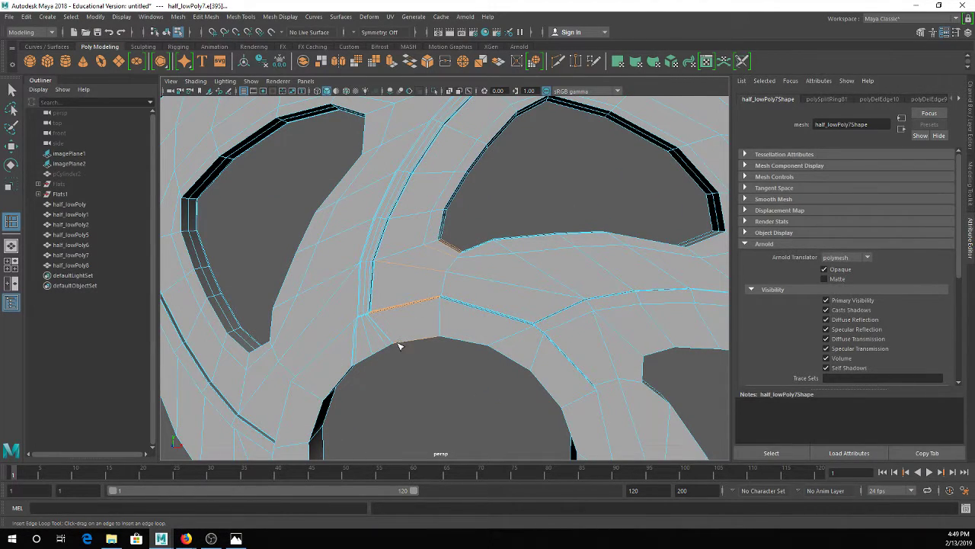
key("3")
middle_click_drag(381, 338, 413, 266, "alt")
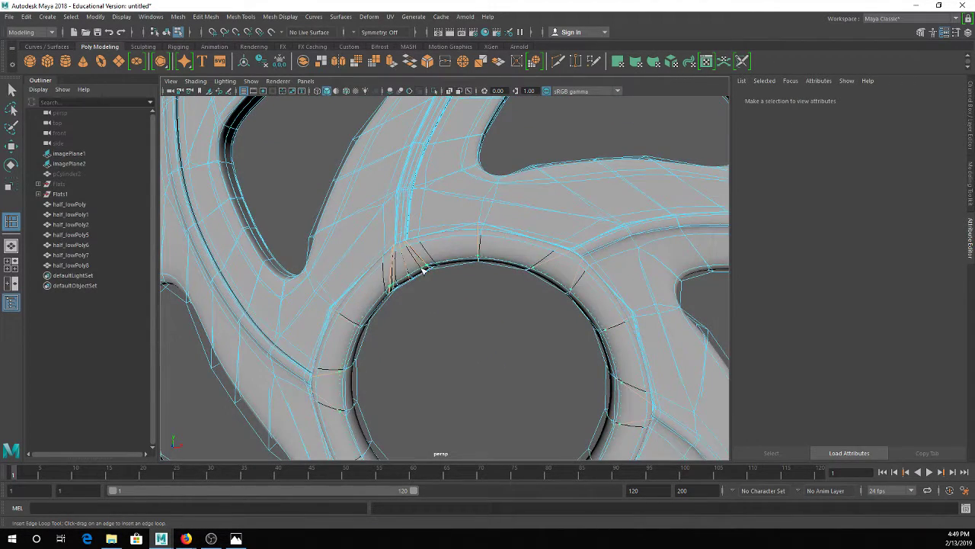
left_click(422, 270)
left_click_drag(422, 272, 421, 308, "alt")
left_click(452, 323)
key("1")
left_click(425, 309)
key("3")
Leave the edge loop tool, return to object mode and select half_lowPoly7 to check the smoothed centre hole
key("q")
right_click_drag(422, 307, 465, 220)
left_click(467, 364)
left_click_drag(459, 360, 436, 263, "alt")
left_click(389, 219)
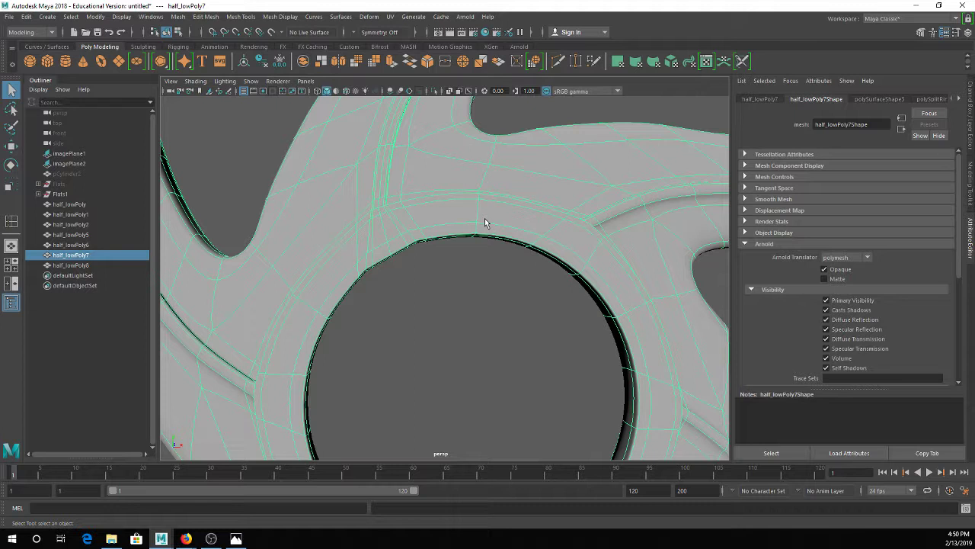
Try circularizing the edge loop around the centre hole's rim on half_lowPoly7, and undo it
scroll(455, 258, "down", 3)
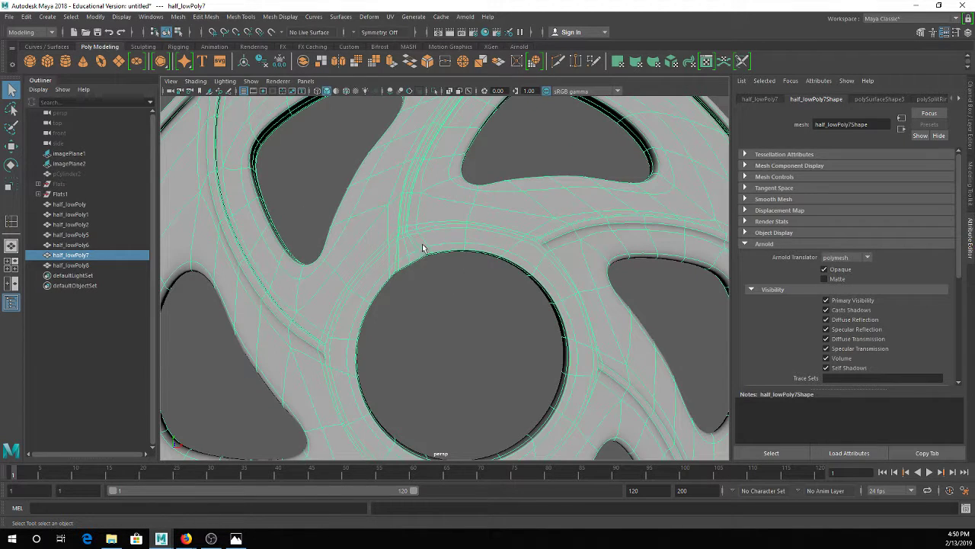
right_click_drag(437, 246, 426, 211)
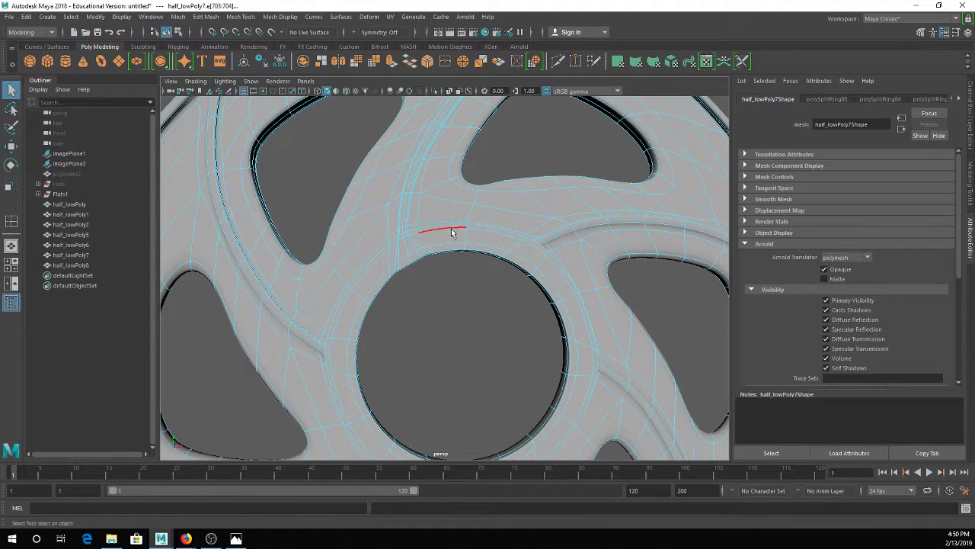
left_click(451, 252)
left_click_drag(451, 259, 446, 242, "alt")
double_click(447, 254)
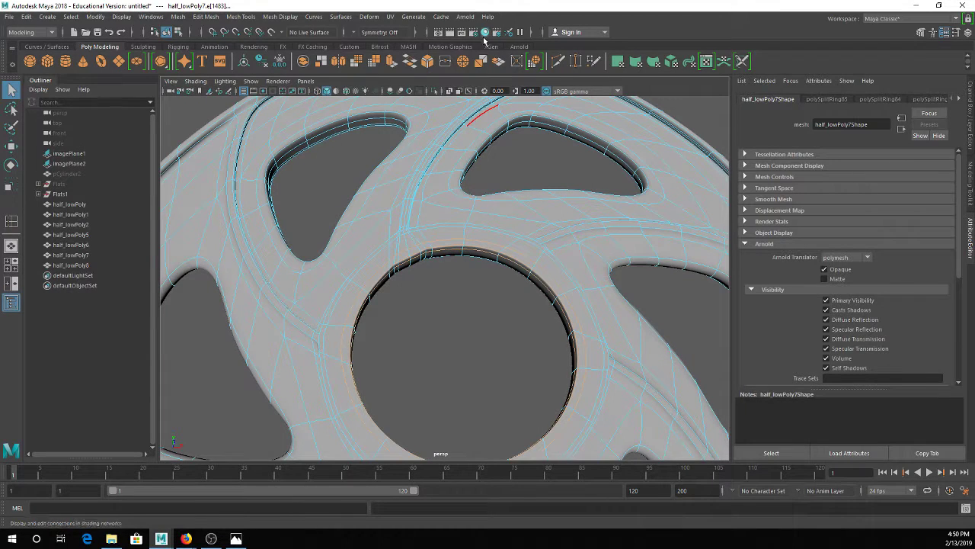
left_click(536, 61)
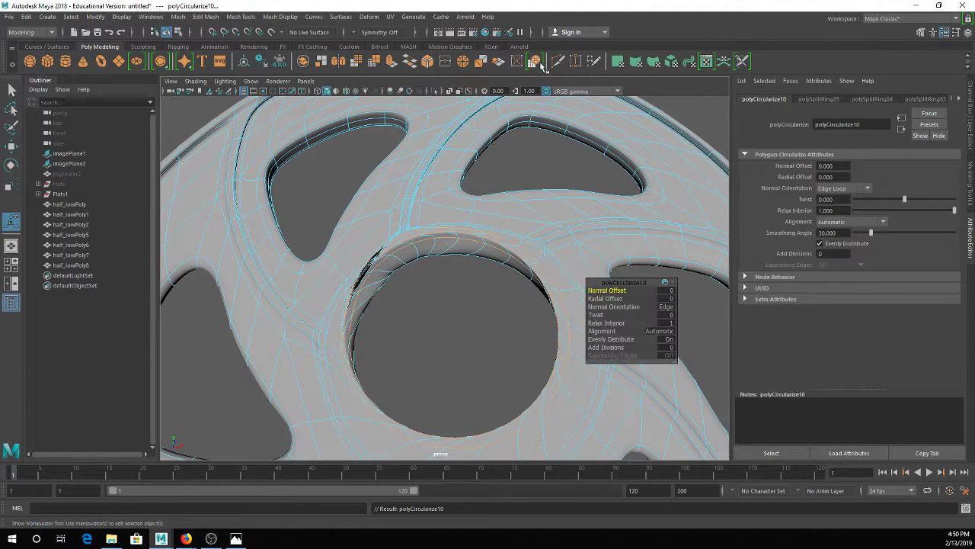
key("ctrl+z")
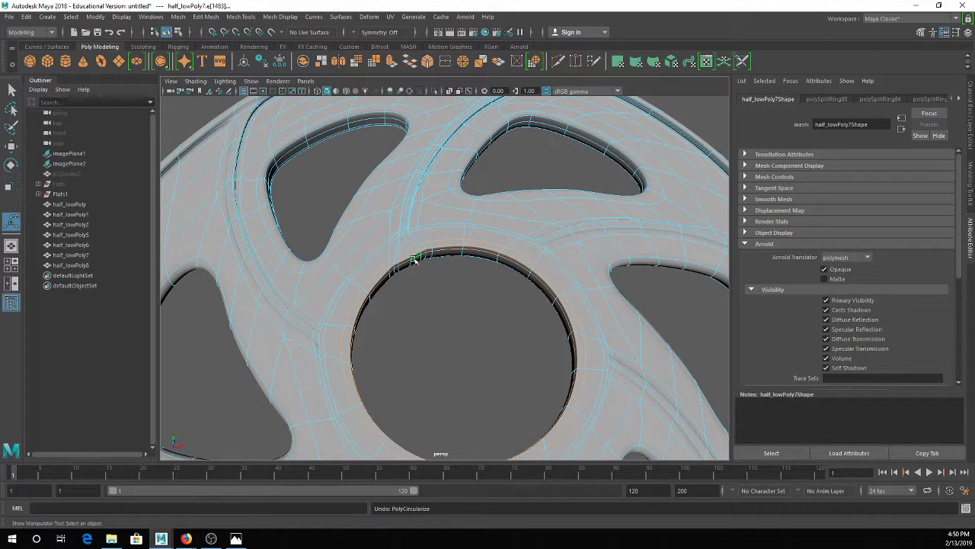
Circularize the edge loop just inside the centre hole's rim
scroll(446, 261, "up", 3)
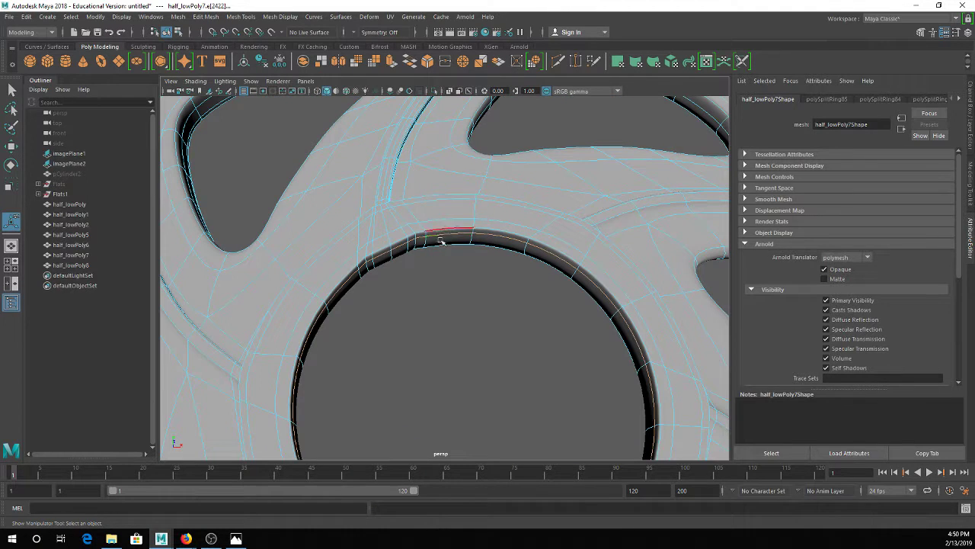
left_click(462, 61)
key("ctrl+z")
left_click(535, 61)
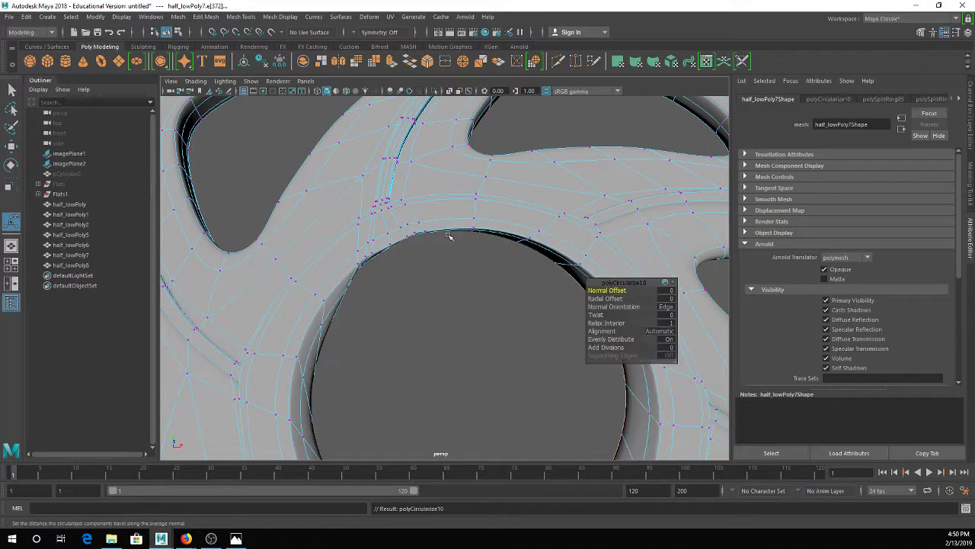
Try circularizing two more edge loops around the centre hole by repeating Circularize on each
right_click_drag(336, 288, 346, 221)
double_click(332, 301)
key("g")
double_click(323, 280)
key("g")
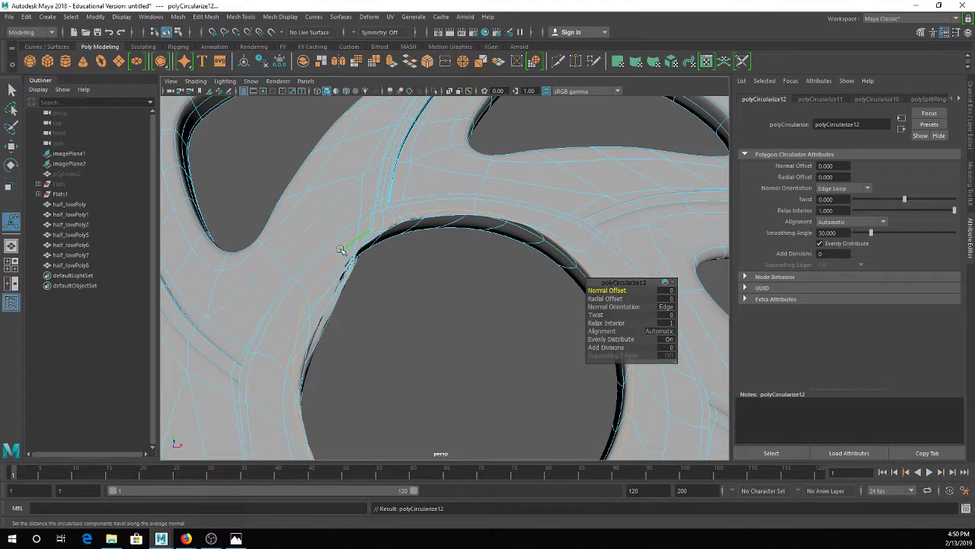
Check the centre hole without the smooth preview and undo the latest circularize operations and loop selections
key("1")
left_click(395, 316)
middle_click_drag(395, 317, 400, 190, "alt")
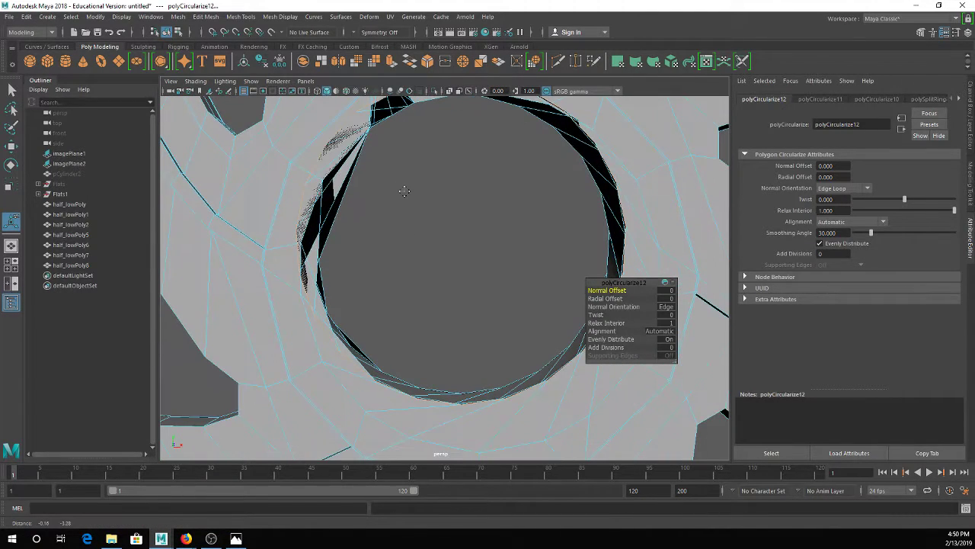
key("ctrl+z")
key("ctrl+z")
key("ctrl+z")
key("ctrl+z")
key("ctrl+z")
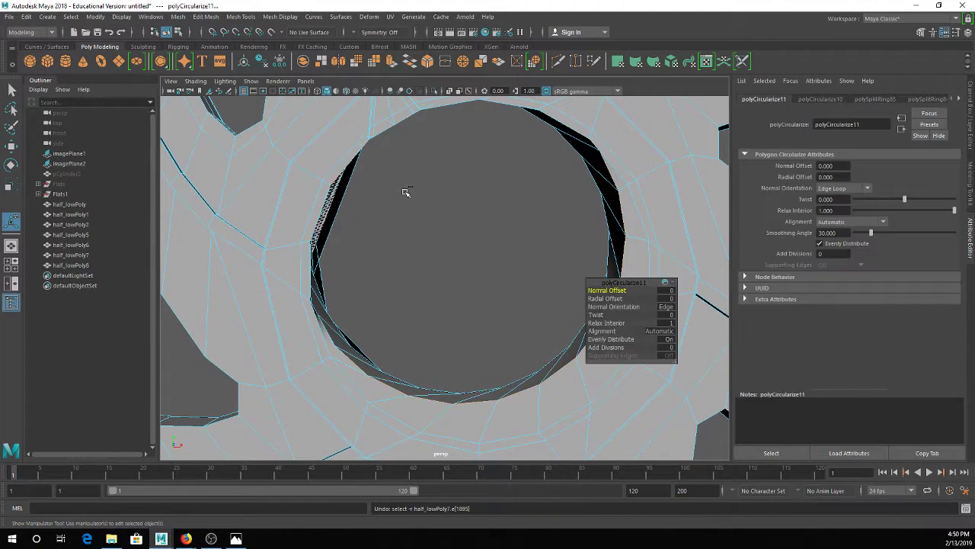
Undo the last Circularize on the round hole's inner edge loop and clear the selection
key("ctrl+z")
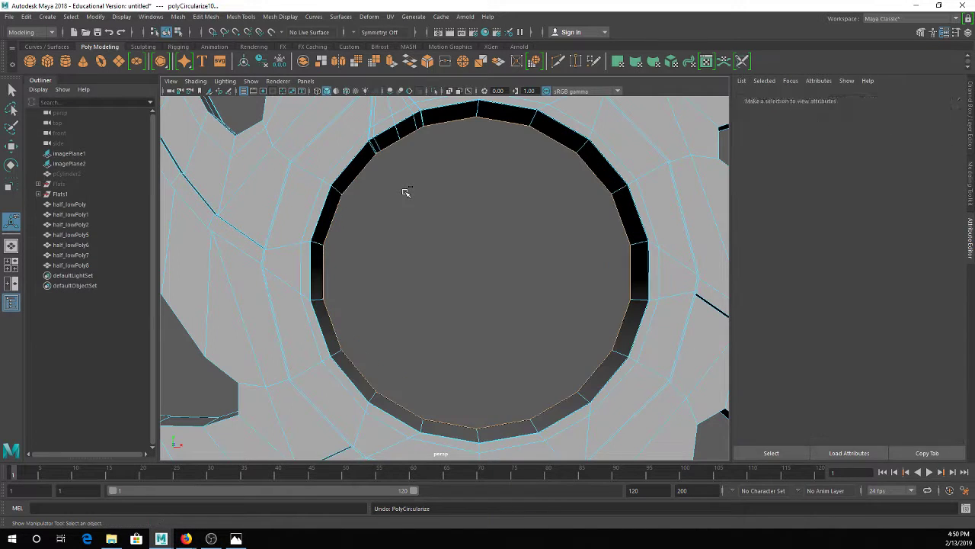
left_click_drag(405, 191, 380, 156, "alt")
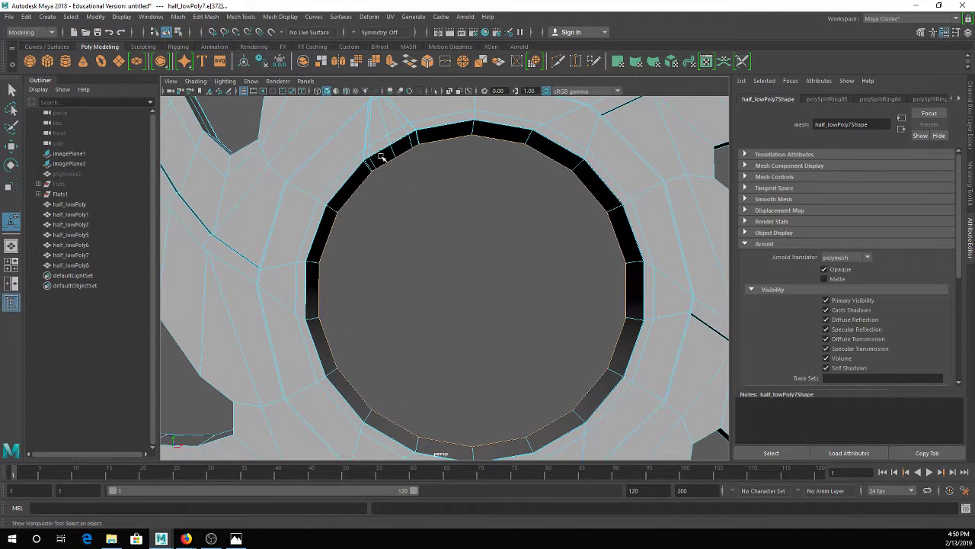
left_click(379, 154)
Delete the two support edge loops on either side of the round hole's front rim
scroll(378, 155, "up", 3)
middle_click_drag(379, 155, 416, 269, "alt")
scroll(416, 270, "up", 4)
left_click_drag(416, 270, 414, 163, "alt")
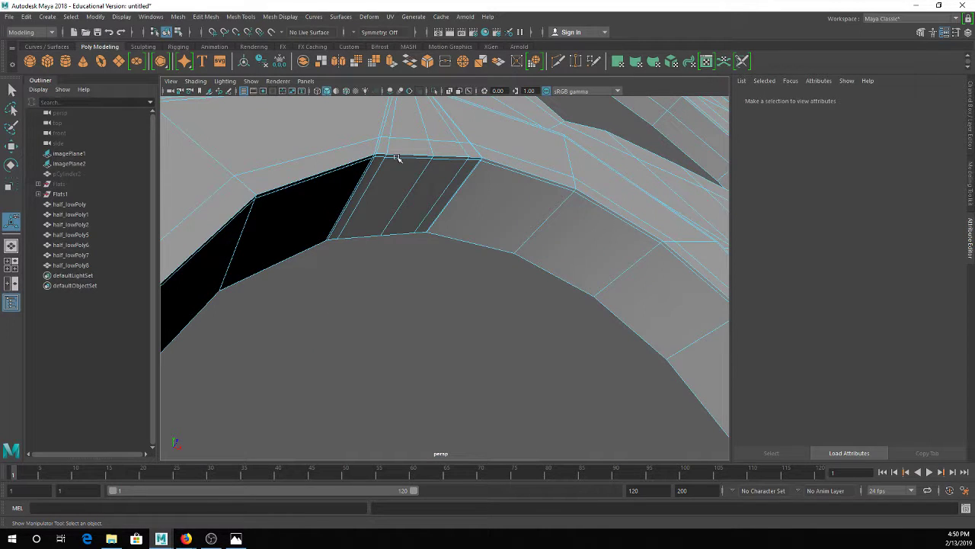
key("q")
left_click(393, 159)
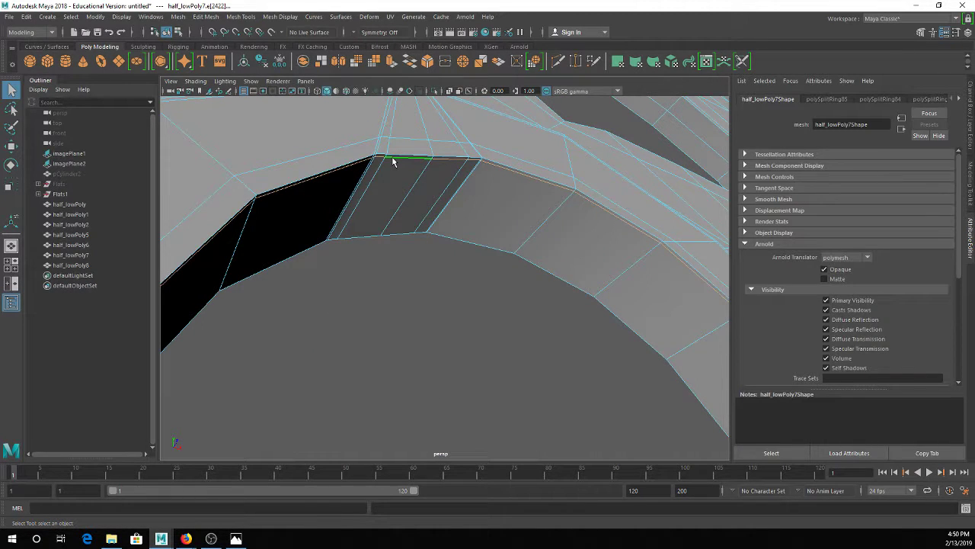
key("ctrl+Delete")
double_click(396, 142)
key("ctrl+Delete")
Circularize the edge loop along the round hole's front rim
right_click_drag(395, 143, 394, 113)
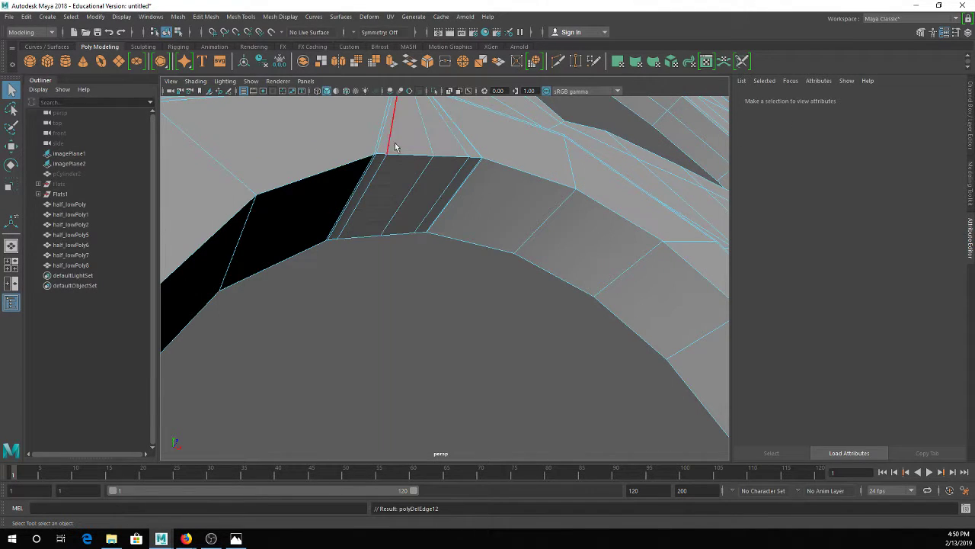
left_click(398, 154)
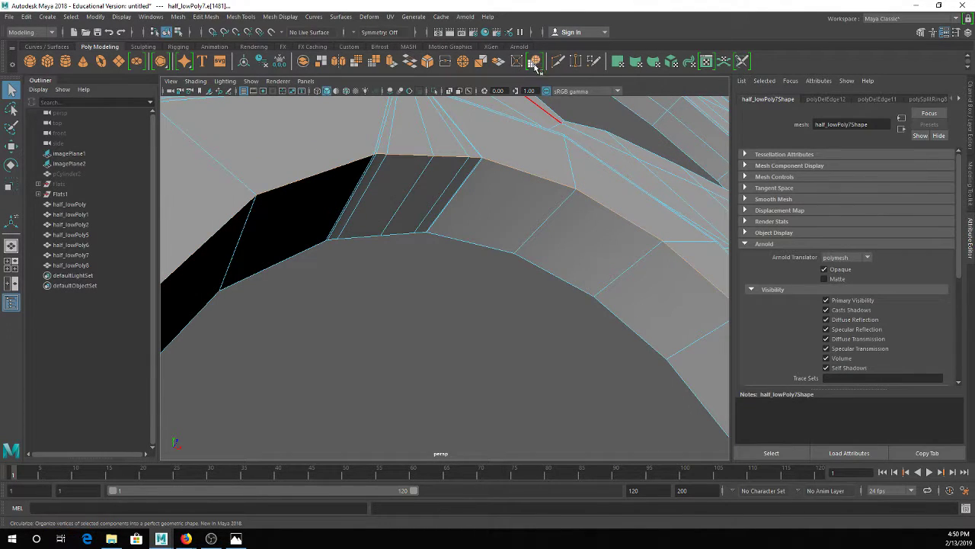
left_click(534, 61)
scroll(511, 172, "down", 5)
scroll(510, 177, "down", 2)
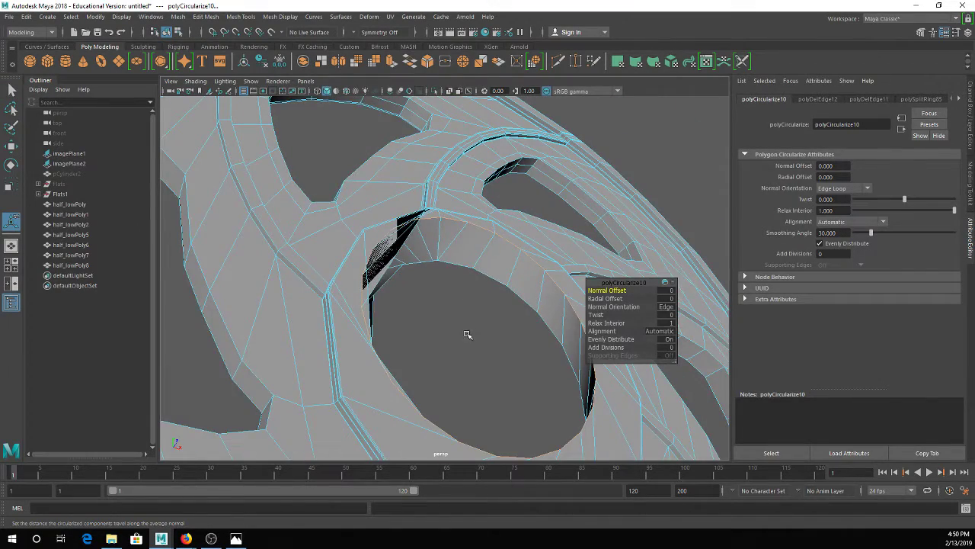
left_click_drag(468, 333, 438, 383, "alt")
middle_click_drag(473, 335, 390, 285, "alt")
left_click_drag(388, 285, 389, 262, "alt")
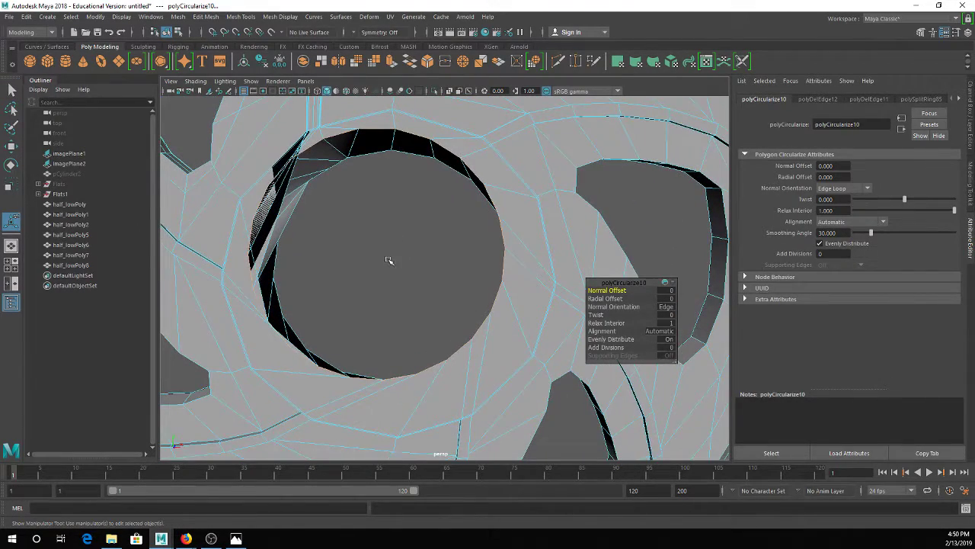
Move the circularized front rim loop slightly down and sideways to line it up with the hole's inner loop
key("w")
left_click_drag(381, 205, 381, 223)
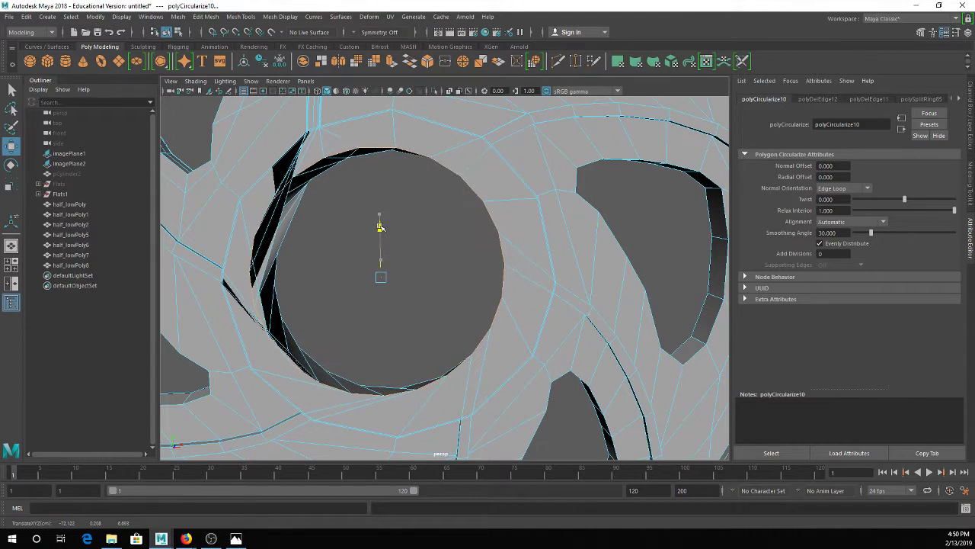
left_click_drag(421, 278, 434, 278)
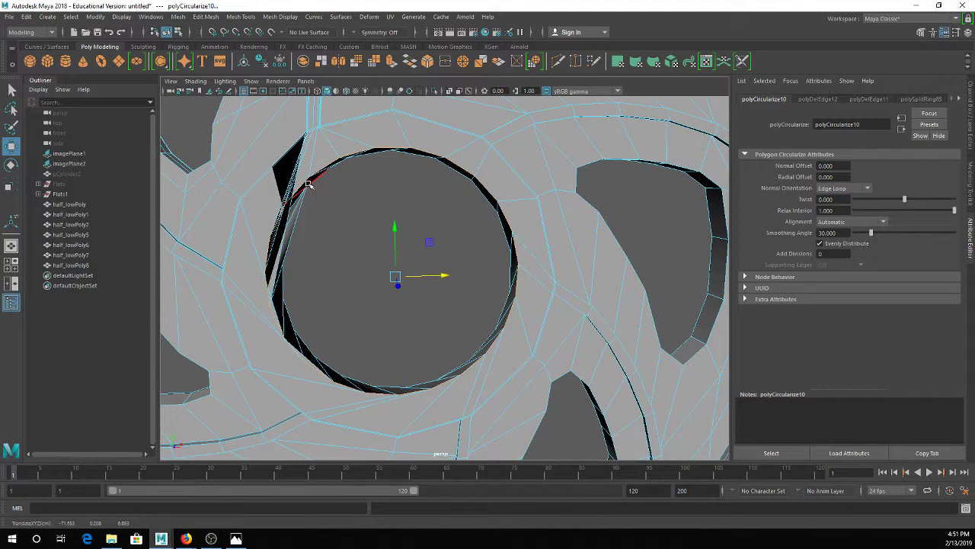
left_click_drag(337, 242, 305, 239, "alt")
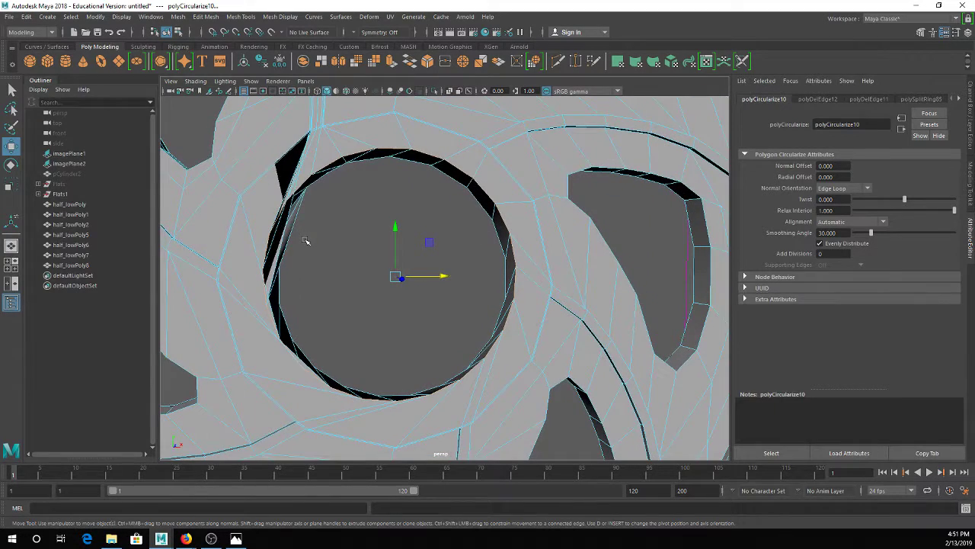
Rotate the circularized front rim loop to straighten the twisted faces around the hole
key("e")
left_click_drag(370, 235, 425, 254)
scroll(359, 200, "up", 2)
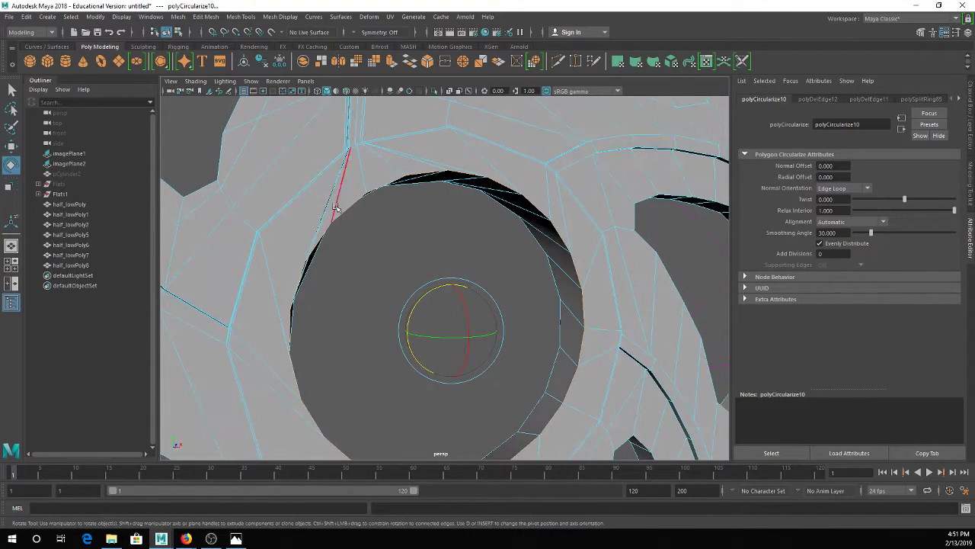
left_click_drag(421, 298, 423, 298)
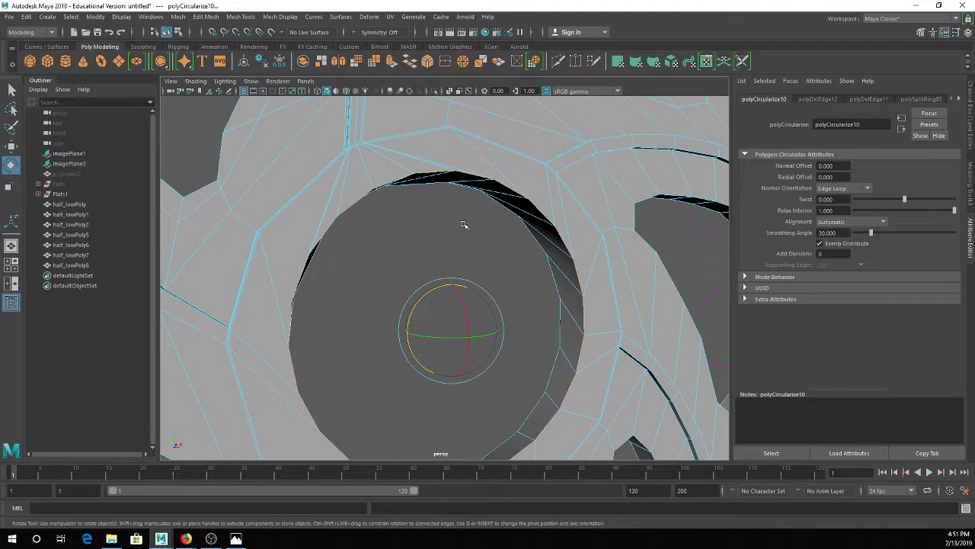
left_click_drag(449, 214, 417, 236, "alt")
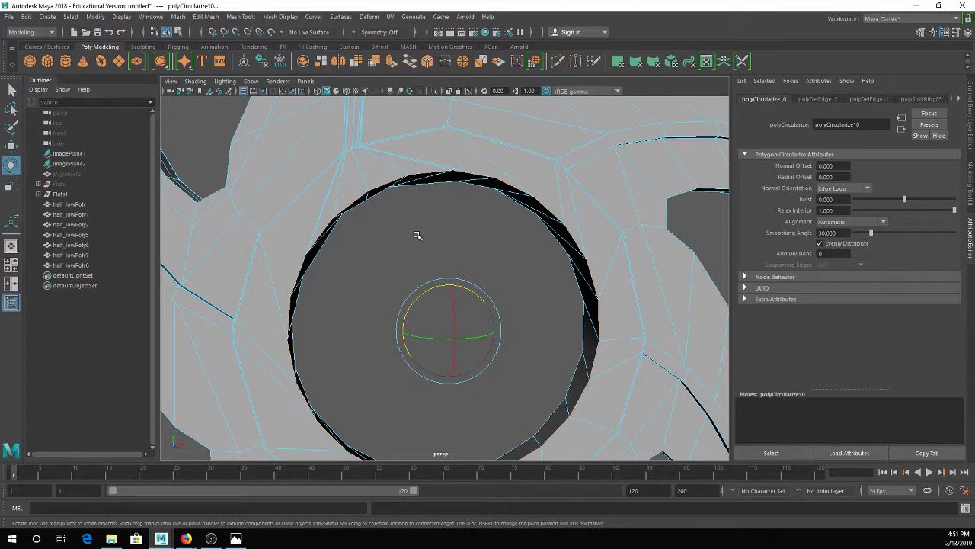
Circularize the hole's inner edge loop and rotate it to match the front rim's vertices
left_click(435, 187)
left_click_drag(435, 188, 461, 257, "alt")
double_click(478, 232)
key("g")
key("e")
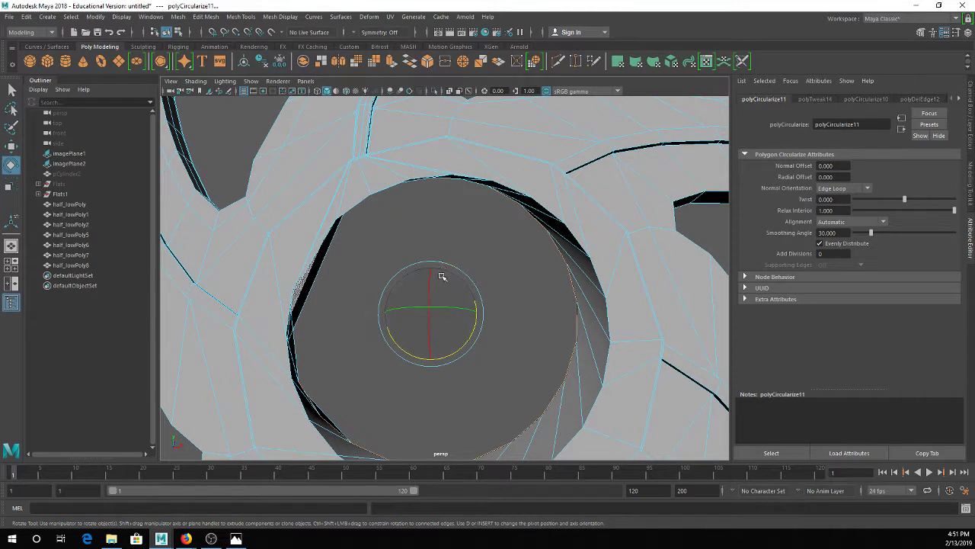
left_click_drag(467, 329, 462, 349)
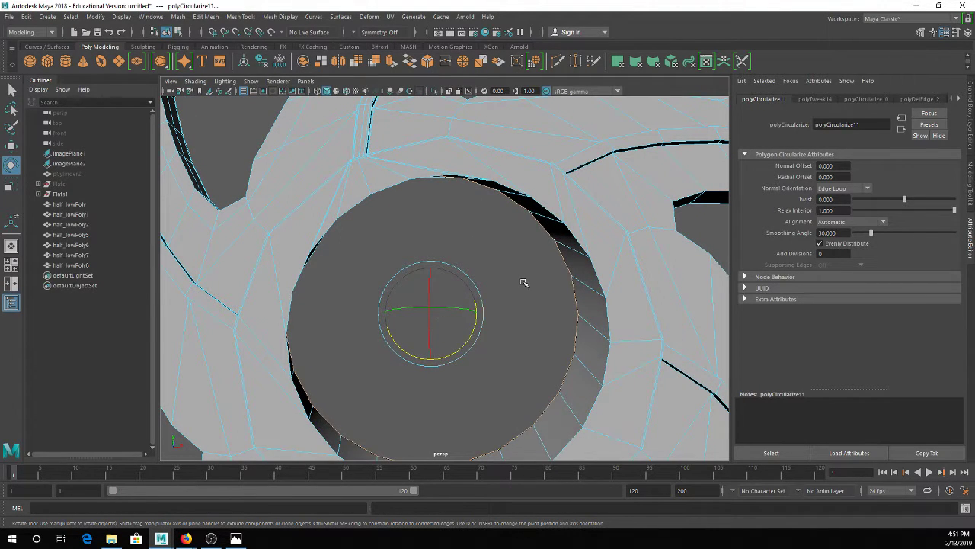
Undo the circularize, move and rotate changes made to the hole's two rim loops
key("ctrl+z")
key("ctrl+z")
key("ctrl+z")
key("ctrl+z")
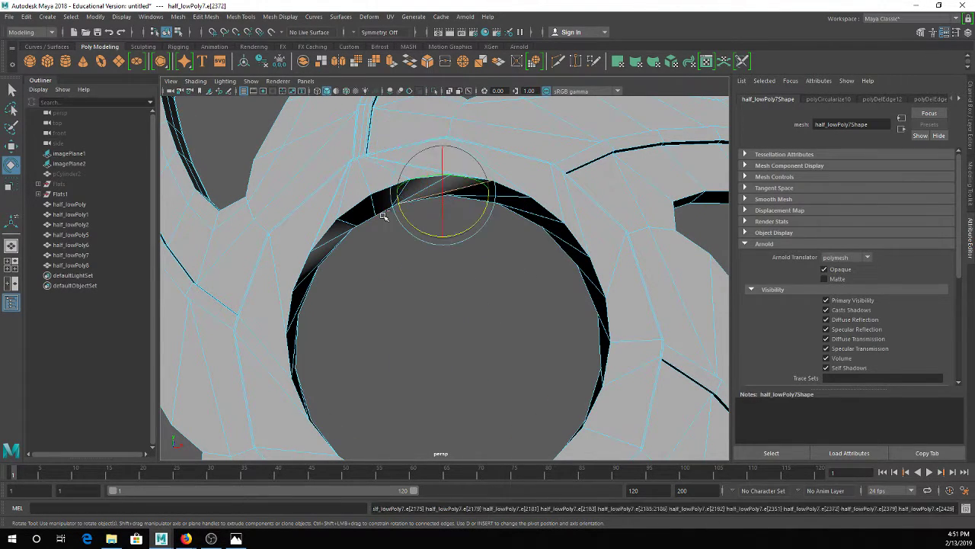
key("ctrl+z")
key("ctrl+z")
key("ctrl+z")
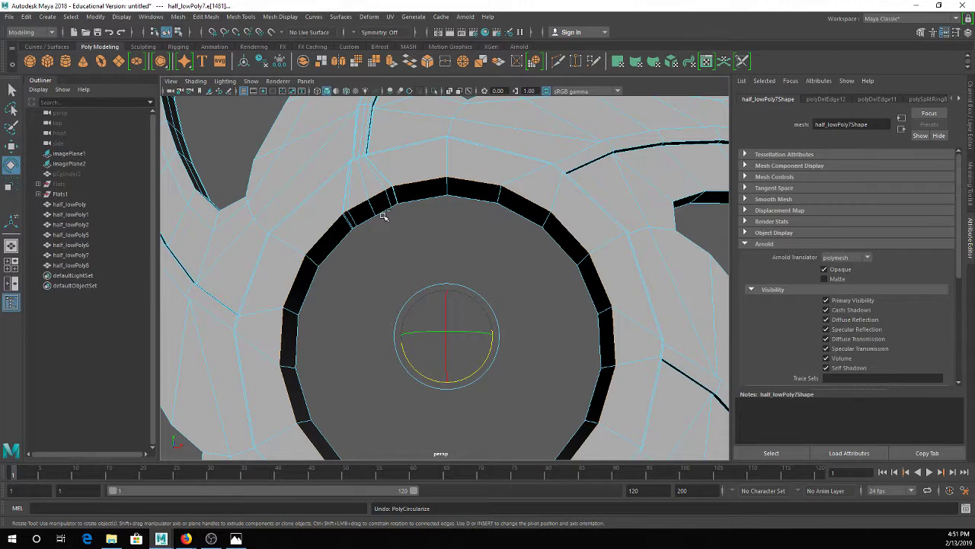
Examine the clustered edges above the round hole up close and in smooth preview
scroll(388, 216, "up", 5)
middle_click_drag(388, 216, 490, 317, "alt")
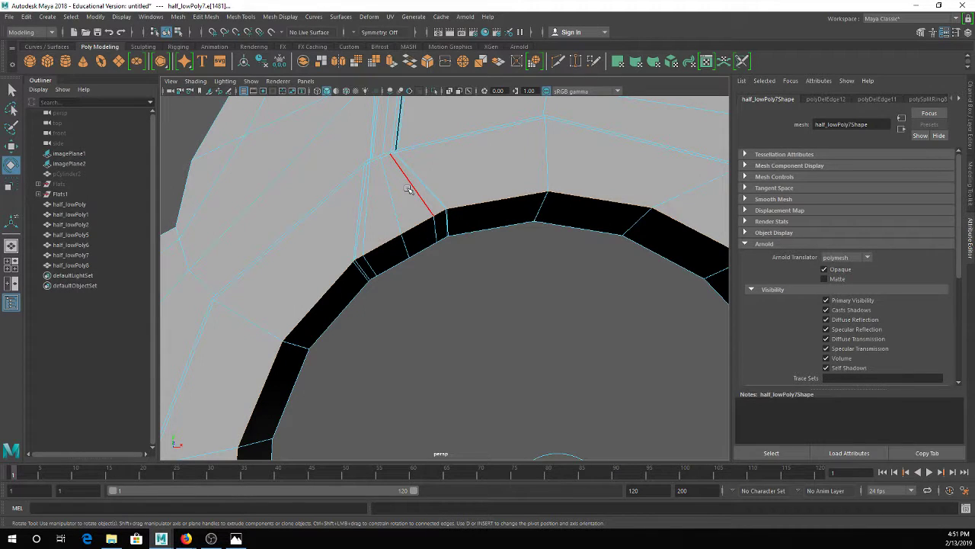
scroll(408, 189, "up", 2)
middle_click_drag(399, 190, 430, 217, "alt")
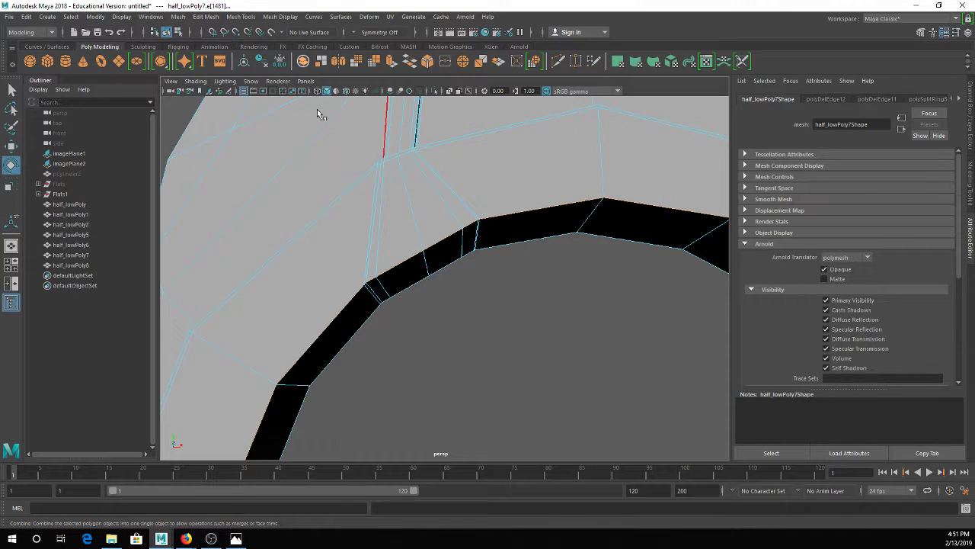
left_click_drag(409, 174, 431, 146, "alt")
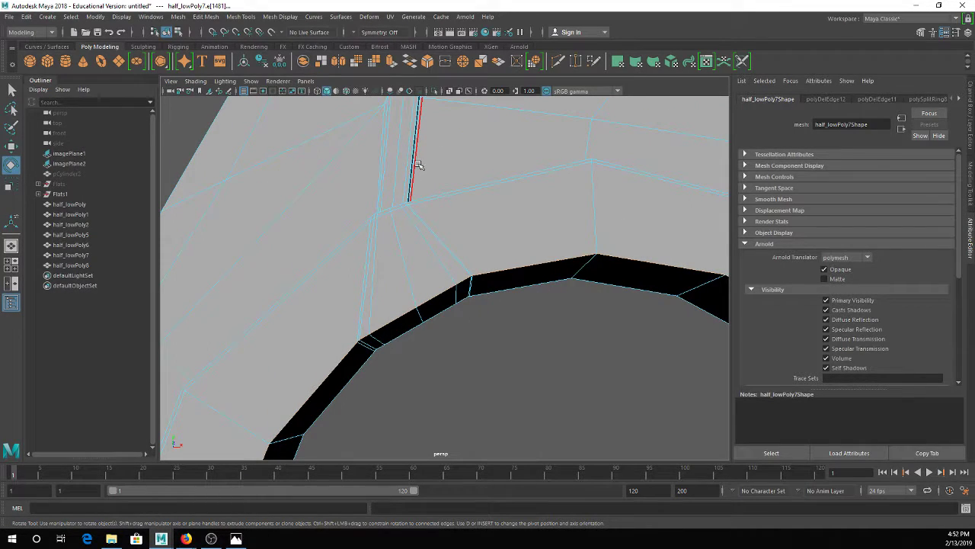
key("3")
left_click_drag(429, 287, 525, 296, "alt")
key("1")
Insert an edge loop around the round hole close to its front rim and preview the mesh smoothed
left_click(242, 17)
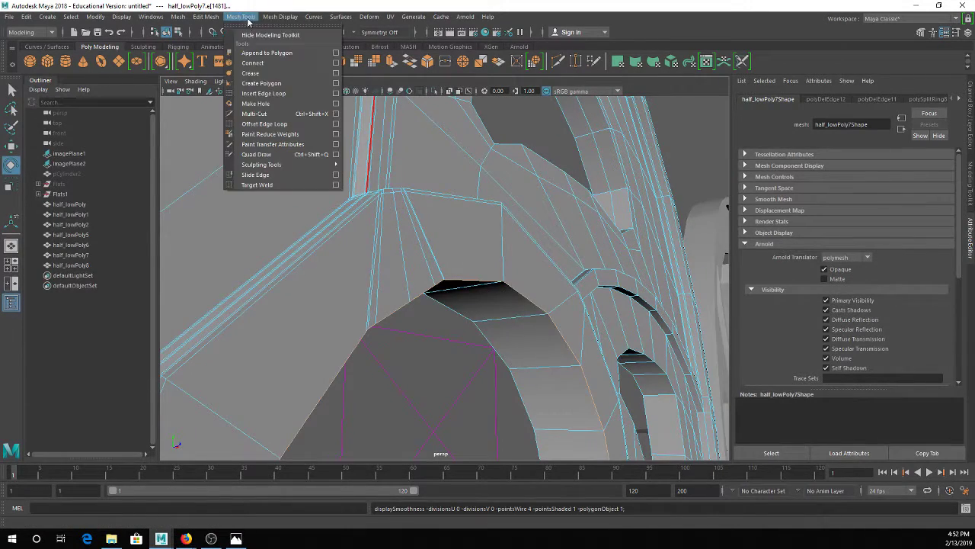
left_click(263, 93)
left_click(410, 289)
key("3")
right_click_drag(387, 238, 420, 215)
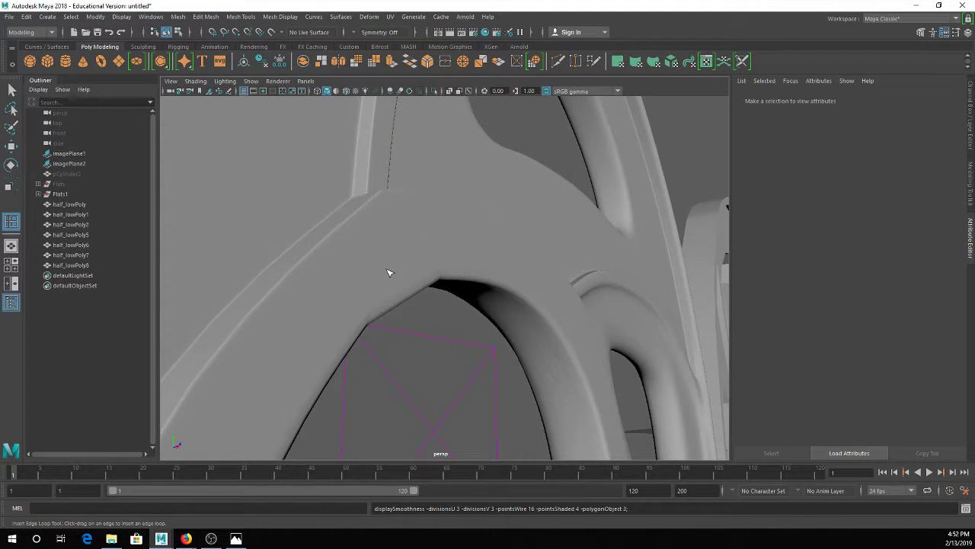
Compare the hole's rim with and without smooth preview, and turn on wireframe display over the smoothed shaded mesh
scroll(376, 269, "up", 3)
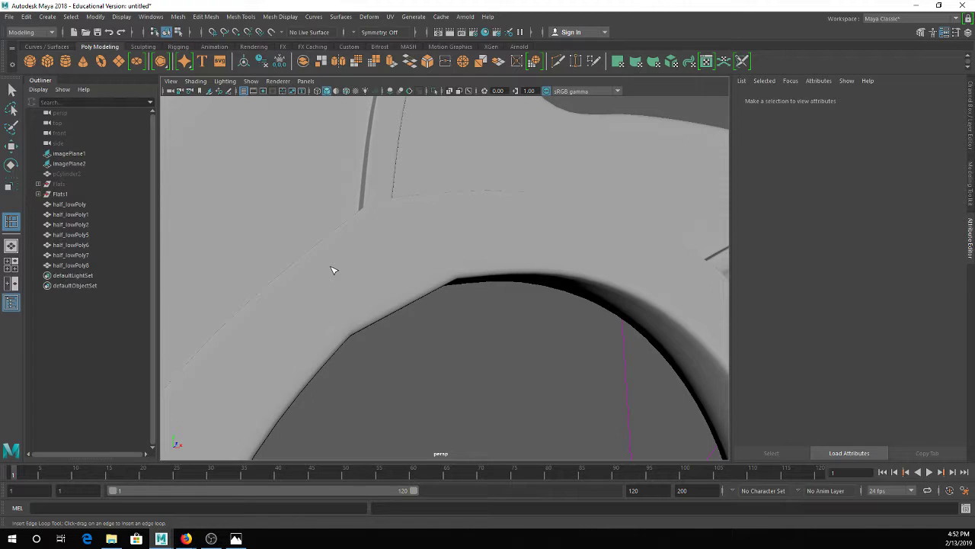
left_click(370, 272)
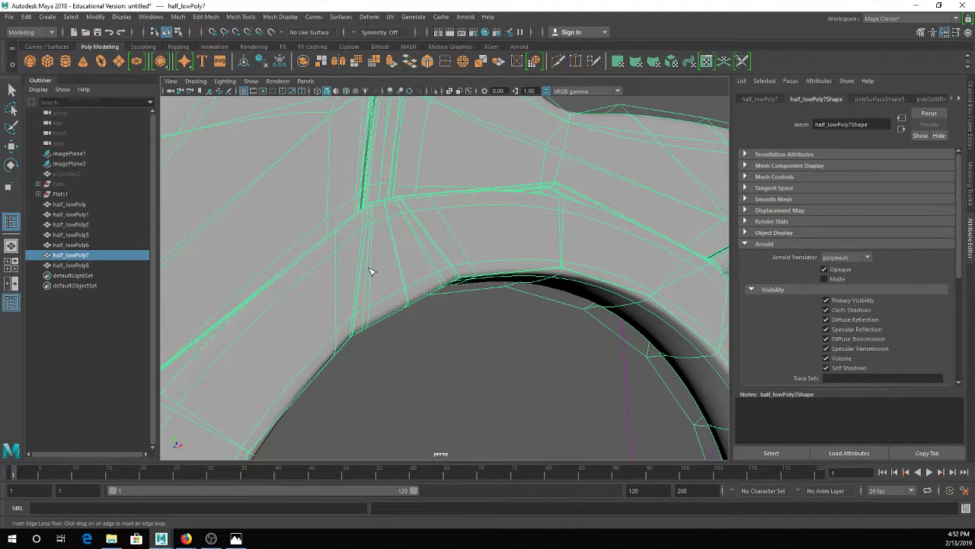
left_click(416, 266)
key("1")
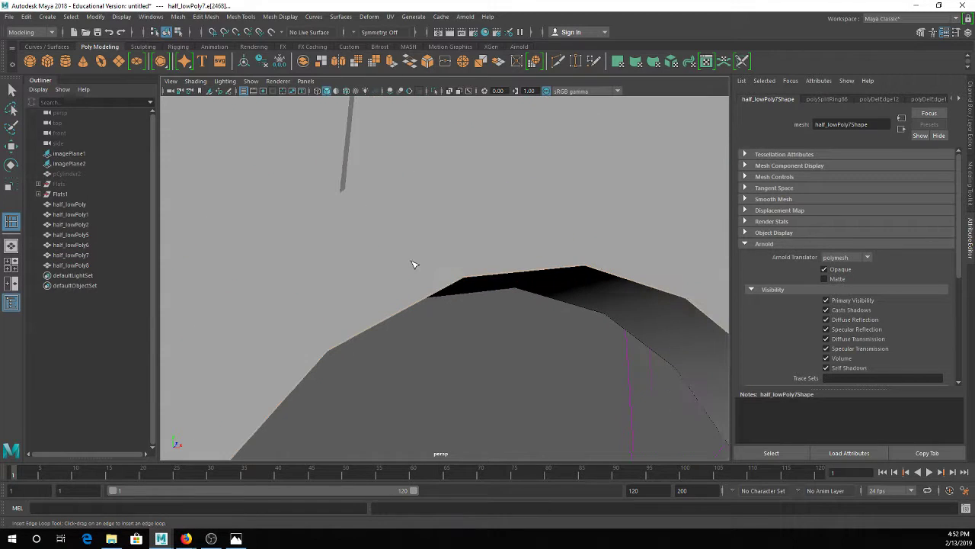
key("ctrl+z")
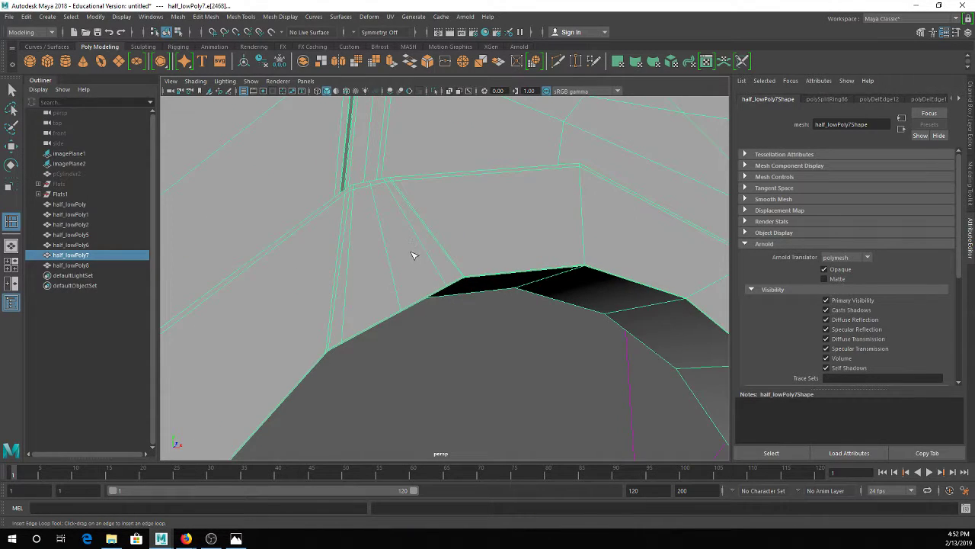
left_click_drag(384, 296, 353, 292, "alt")
key("3")
left_click(359, 310)
left_click_drag(368, 347, 364, 336, "alt")
left_click(347, 91)
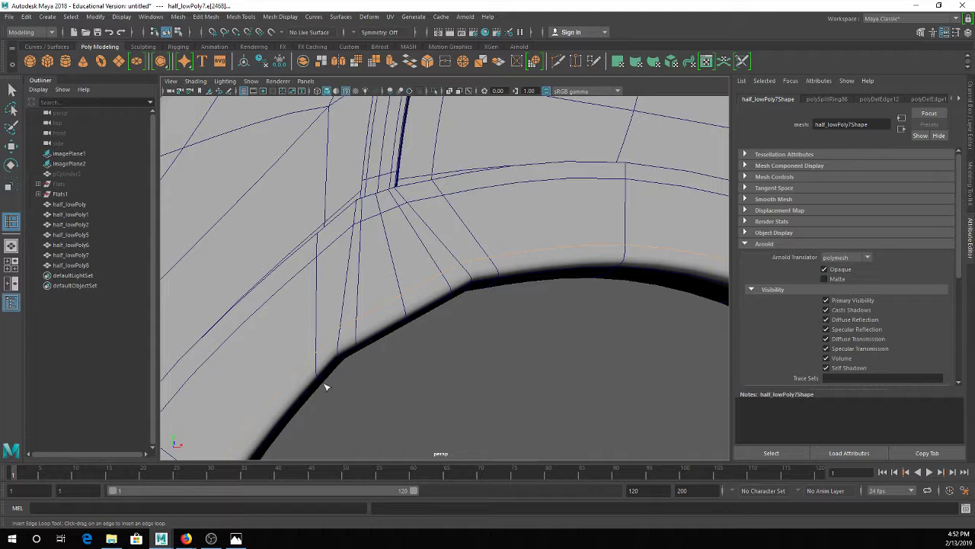
Delete the middle edge loop that runs down to the hole's upper rim between the support edges, and return to unsmoothed display
right_click_drag(396, 245, 394, 233)
key("q")
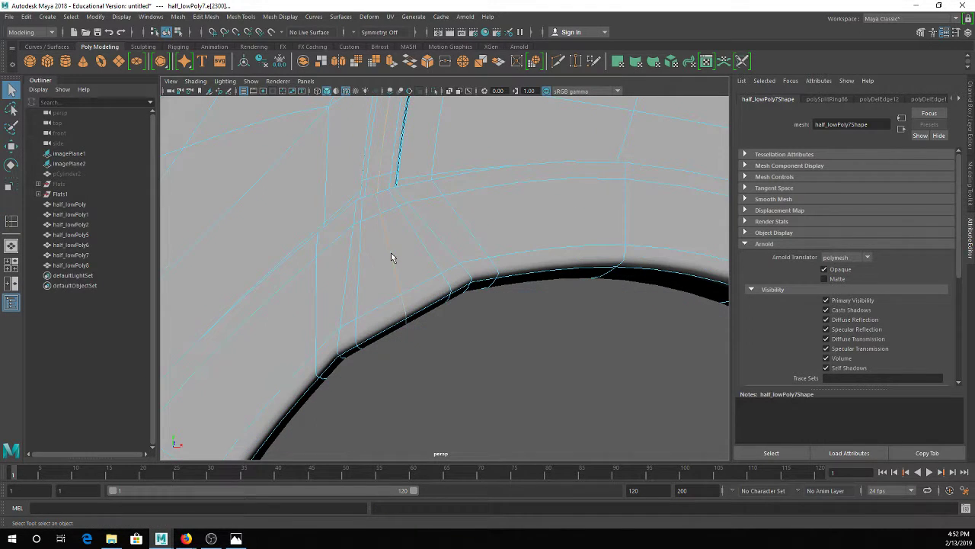
key("Delete")
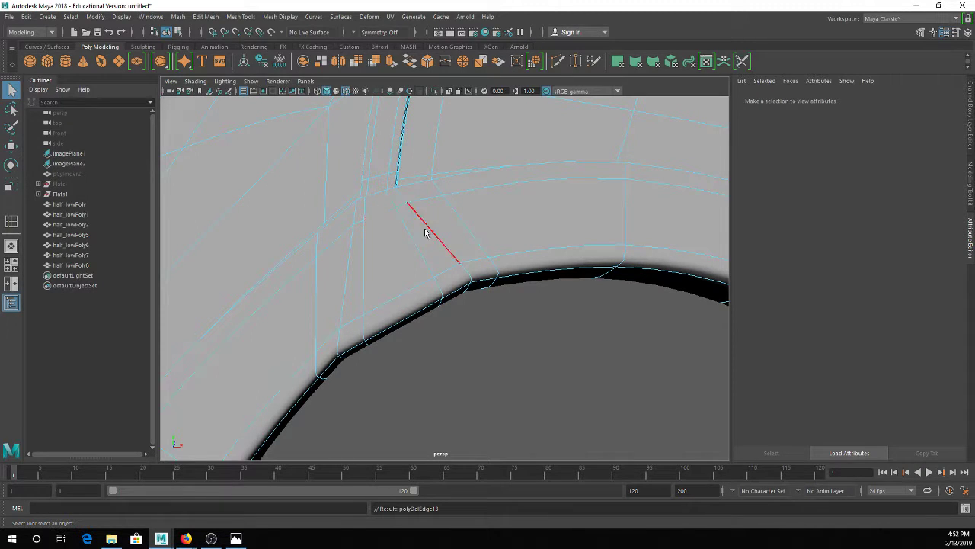
mouse_move(394, 252)
left_mouse_down("alt")
mouse_move(379, 292)
mouse_move(394, 264)
left_mouse_up("alt")
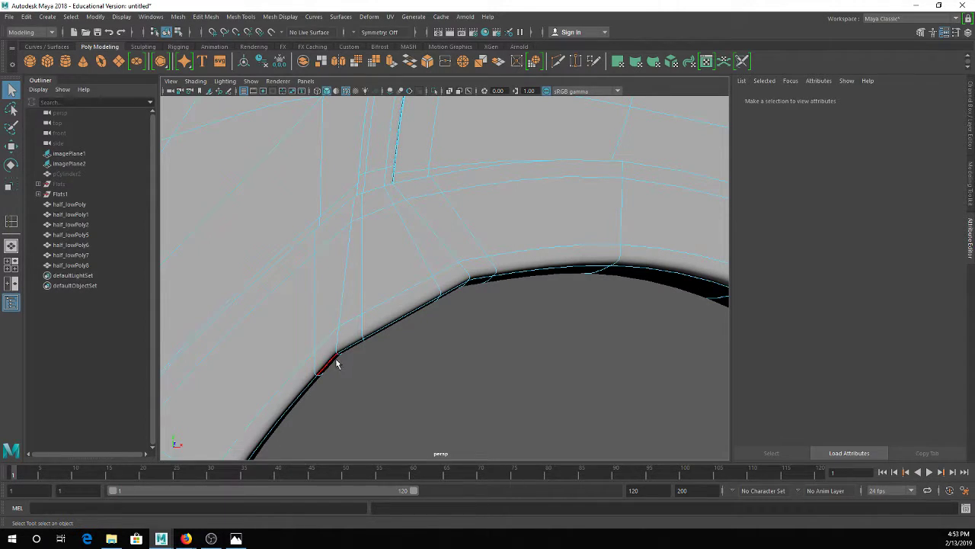
key("1")
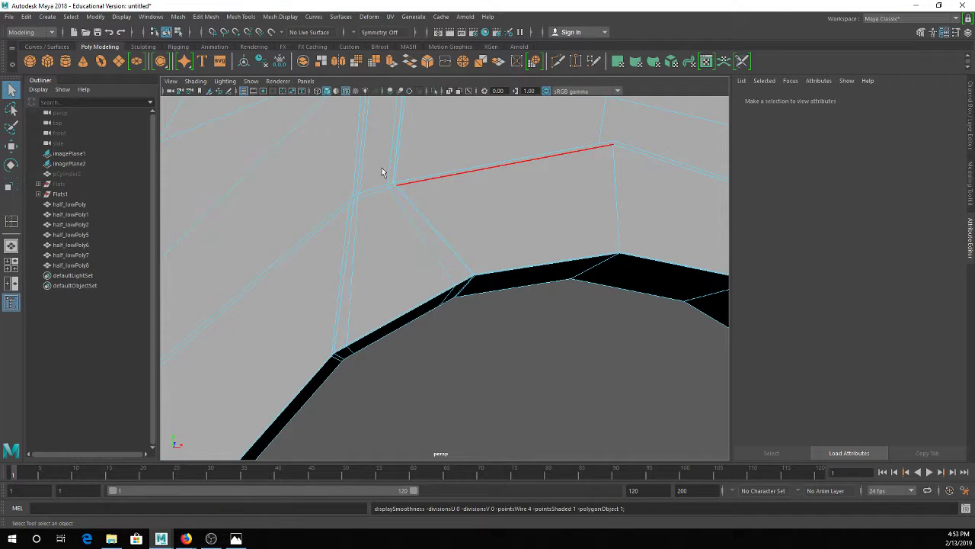
Insert two edge loops around the round hole on the front face, one midway to the rim and one just outside it
left_click(240, 17)
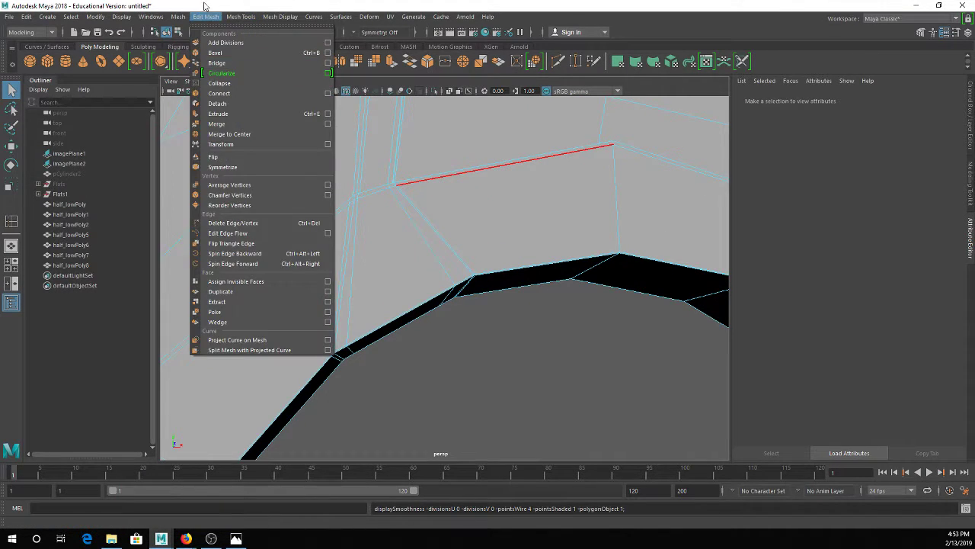
left_click(264, 93)
left_click_drag(316, 314, 333, 317, "alt")
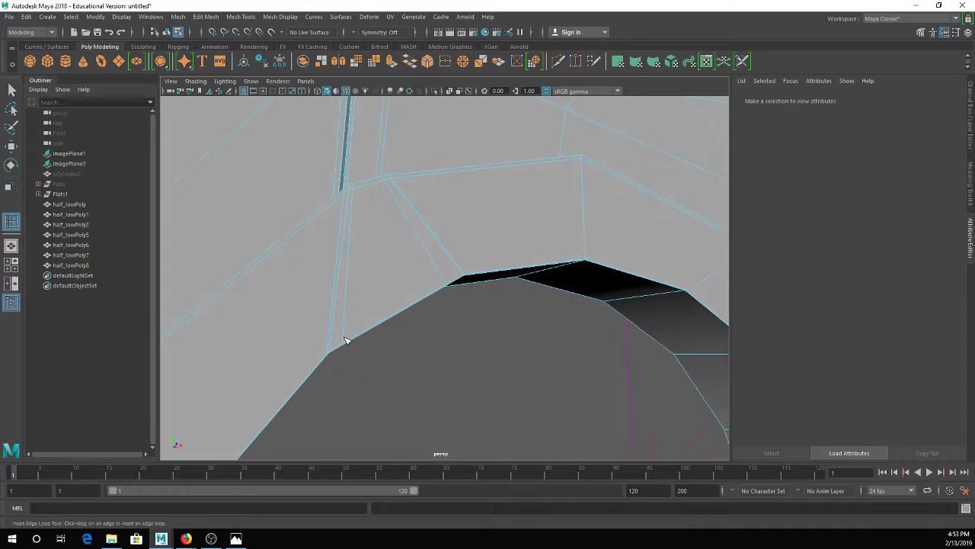
scroll(346, 337, "up", 3)
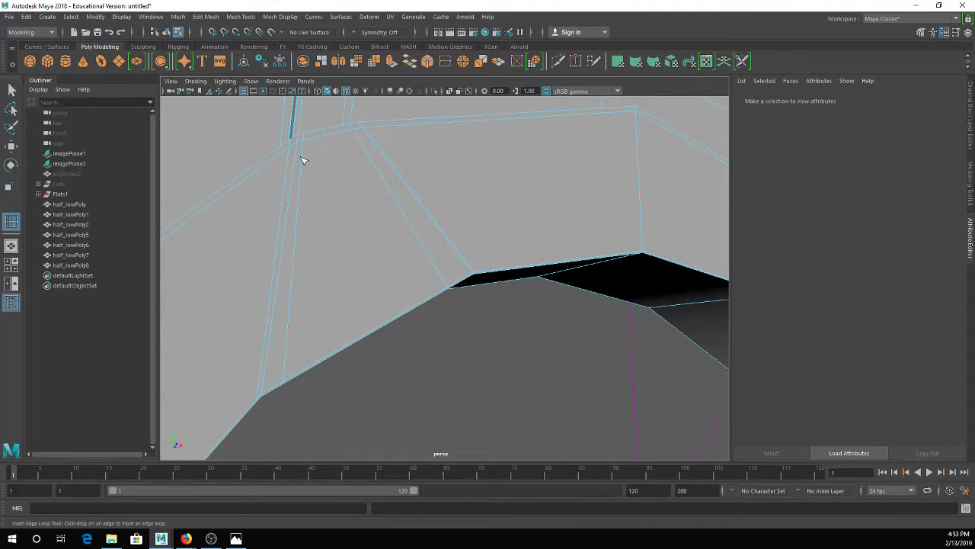
left_click(287, 282)
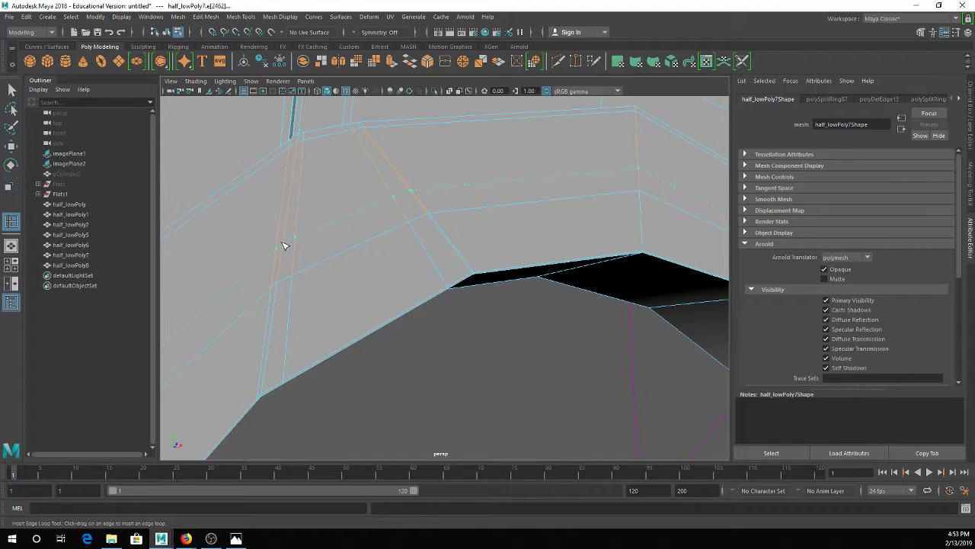
left_click(285, 246)
Merge the three clustered vertices of the inner new loop, where the vertical support edges cross it, into a single vertex
left_click_drag(368, 240, 344, 246, "alt")
middle_click_drag(344, 246, 371, 218, "alt")
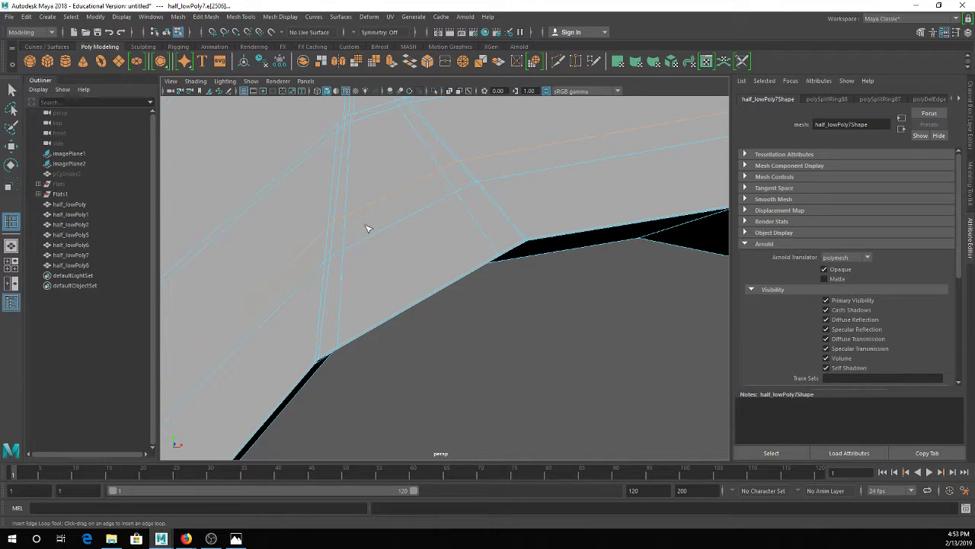
key("q")
right_click_drag(330, 236, 313, 231)
left_click(326, 260)
left_click(330, 258, "shift")
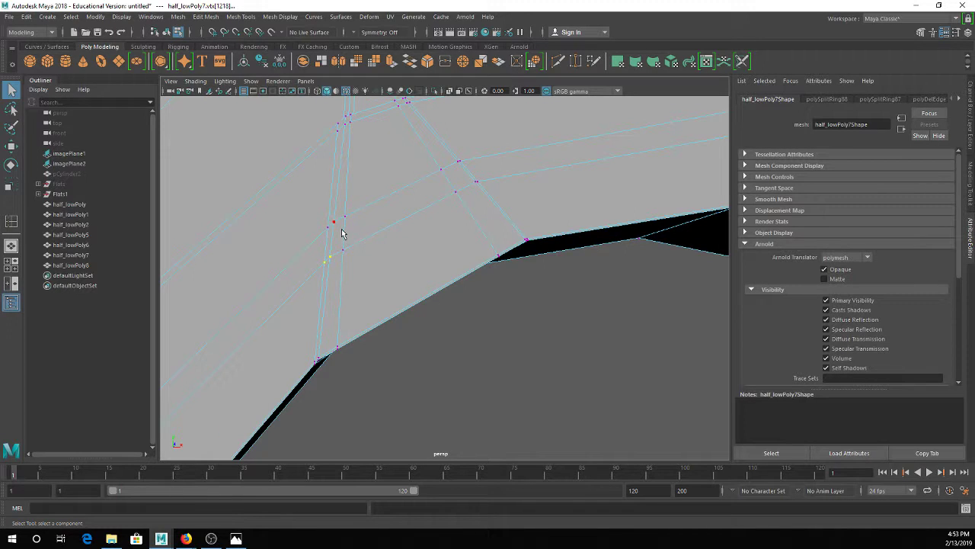
left_click(342, 249, "shift")
scroll(329, 258, "up", 1)
middle_click_drag(320, 248, 383, 259, "alt")
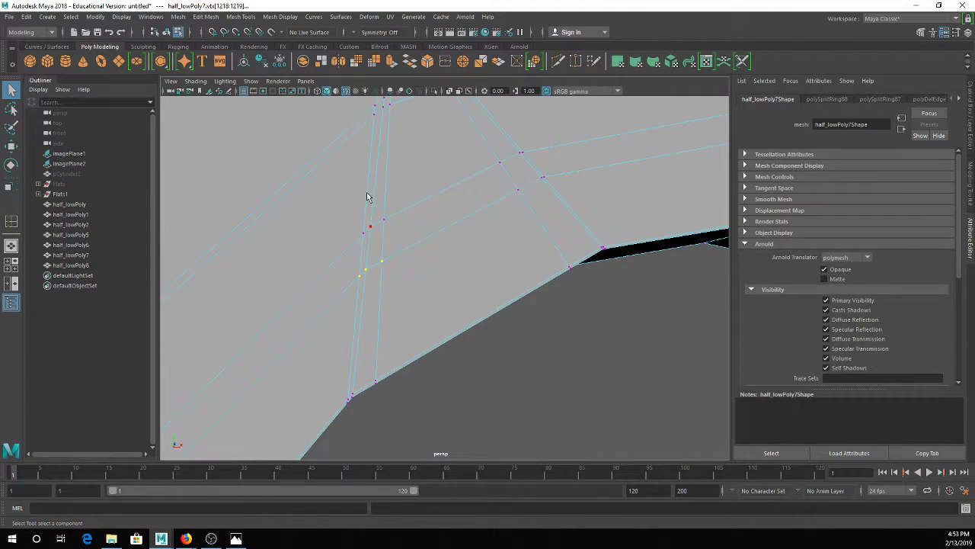
left_click(463, 61)
Delete the short middle edge between the merged vertex and the outer new loop, and preview the mesh smoothed
right_click_drag(380, 236, 379, 208)
left_click(373, 234)
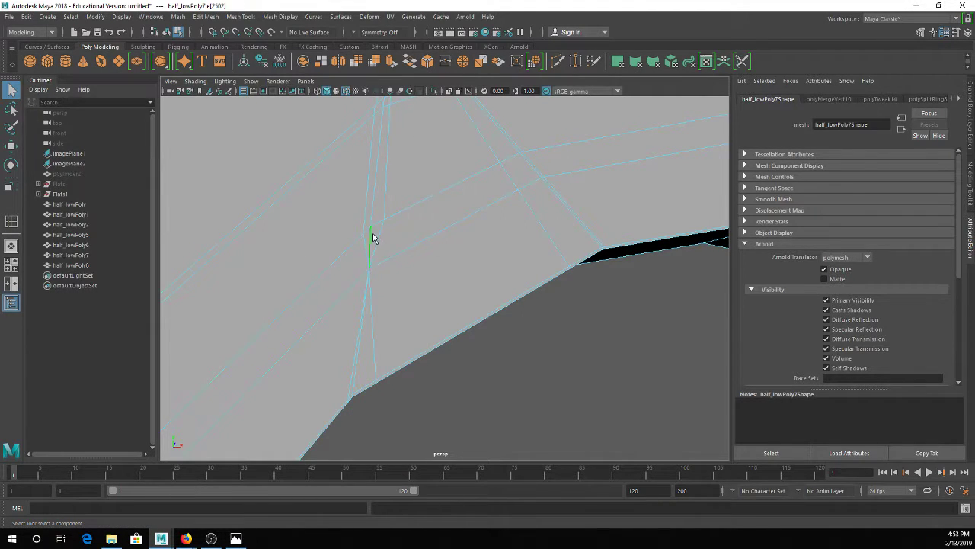
left_click(474, 257)
key("3")
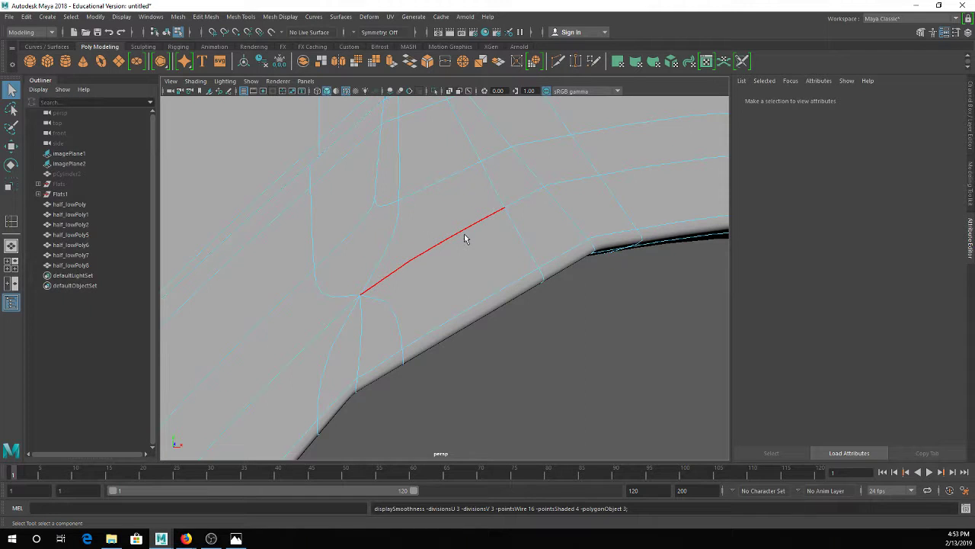
mouse_move(393, 240)
left_mouse_down("alt")
mouse_move(459, 223)
mouse_move(403, 240)
left_mouse_up("alt")
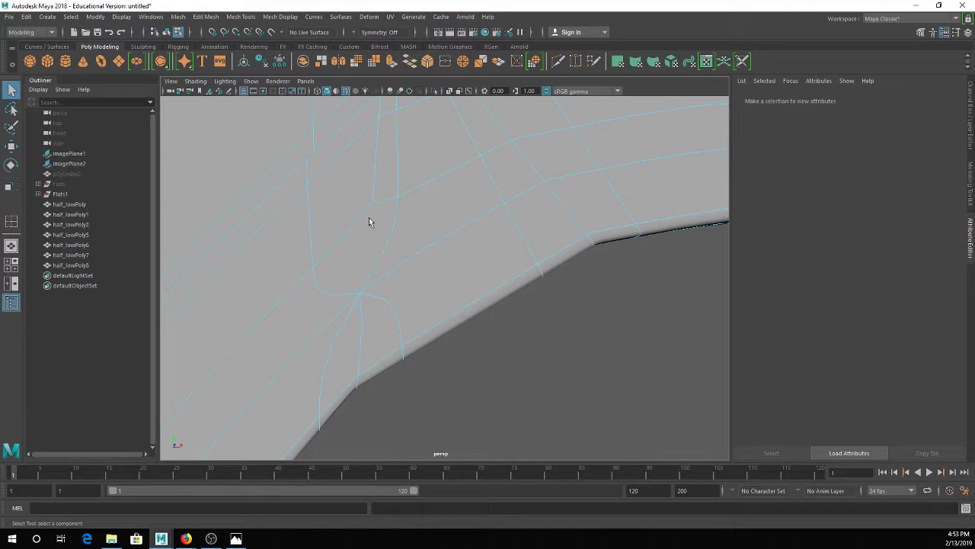
Slightly reposition the short edge end above the merged vertex, check the neighbouring faces, and return to object selection
right_click_drag(365, 245, 368, 224)
left_click(370, 219)
key("w")
left_click_drag(369, 208, 391, 217)
right_click_drag(377, 240, 377, 267)
left_click(393, 227)
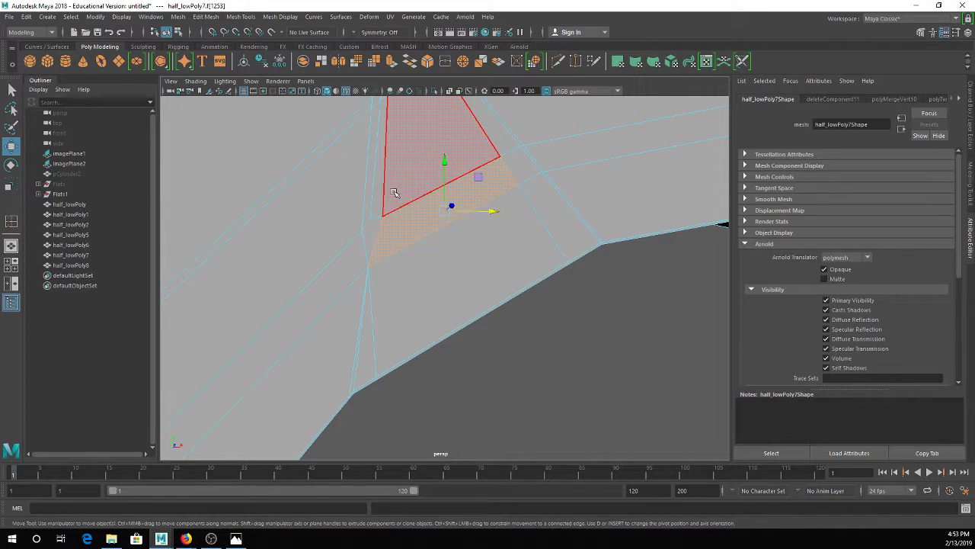
left_click(396, 191)
key("q")
right_click_drag(375, 224, 396, 203)
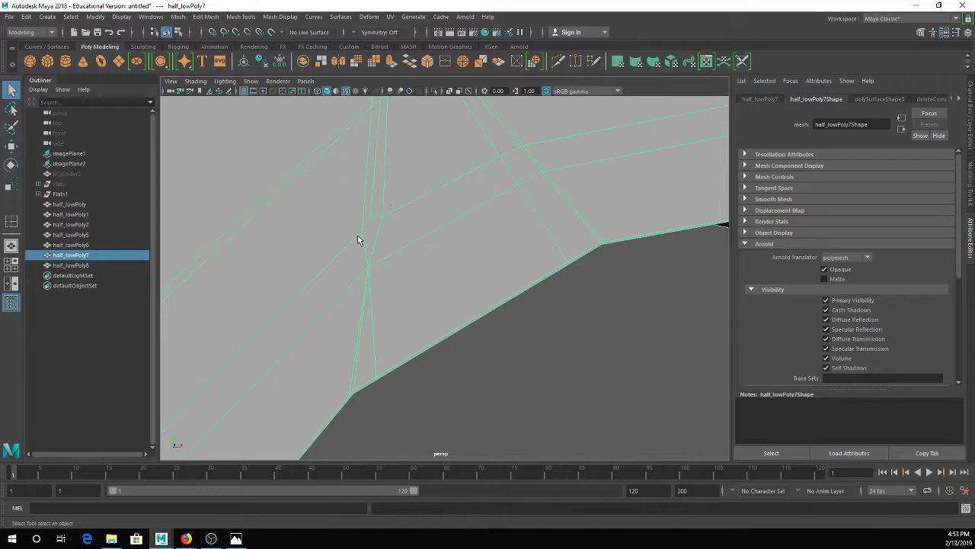
Insert an edge loop around the round hole on the opposite side of the mesh, just inside its outer ring of edges
key("3")
middle_click_drag(394, 290, 400, 218, "alt")
right_click_drag(394, 224, 393, 214)
left_click(354, 259)
left_click_drag(353, 259, 507, 350, "alt")
key("1")
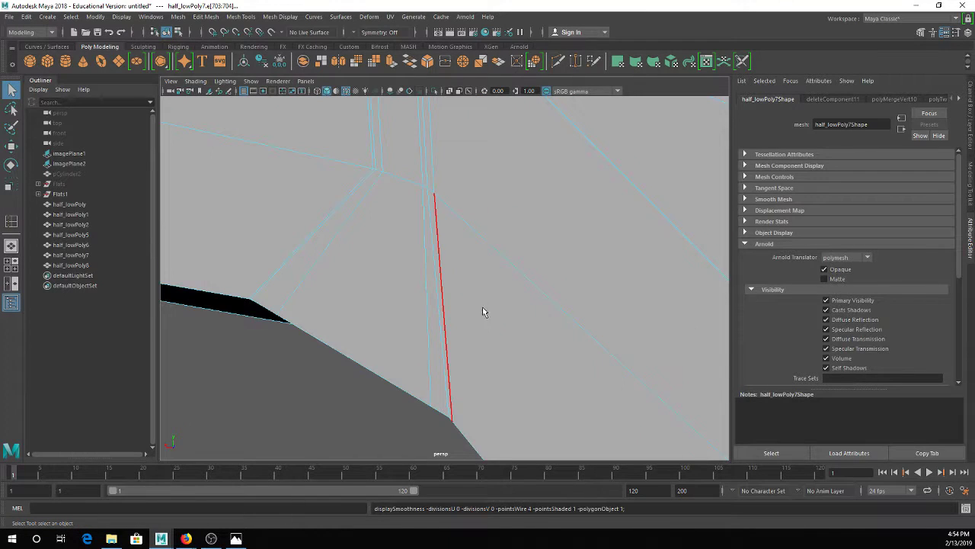
scroll(442, 250, "down", 2)
middle_click_drag(441, 246, 467, 340, "alt")
left_click(206, 17)
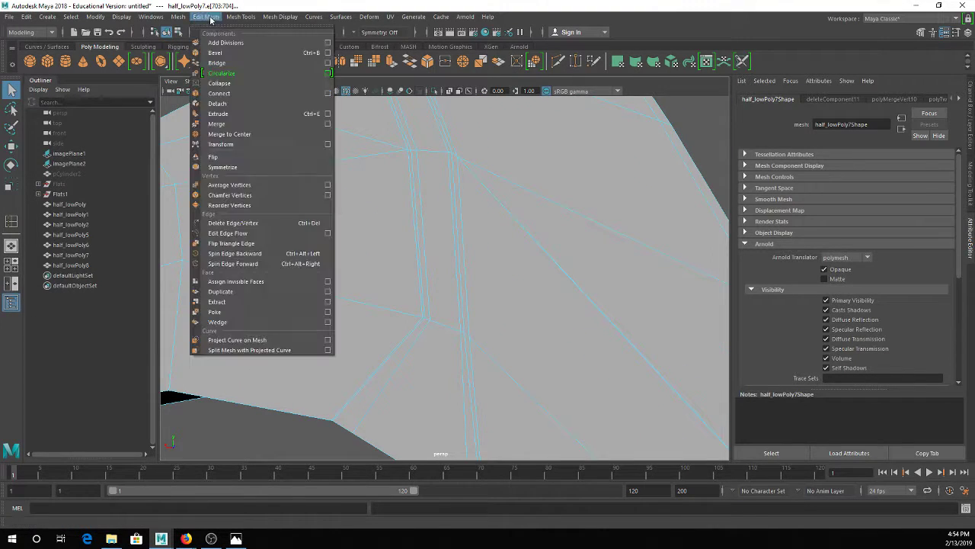
mouse_move(245, 20)
left_click(263, 93)
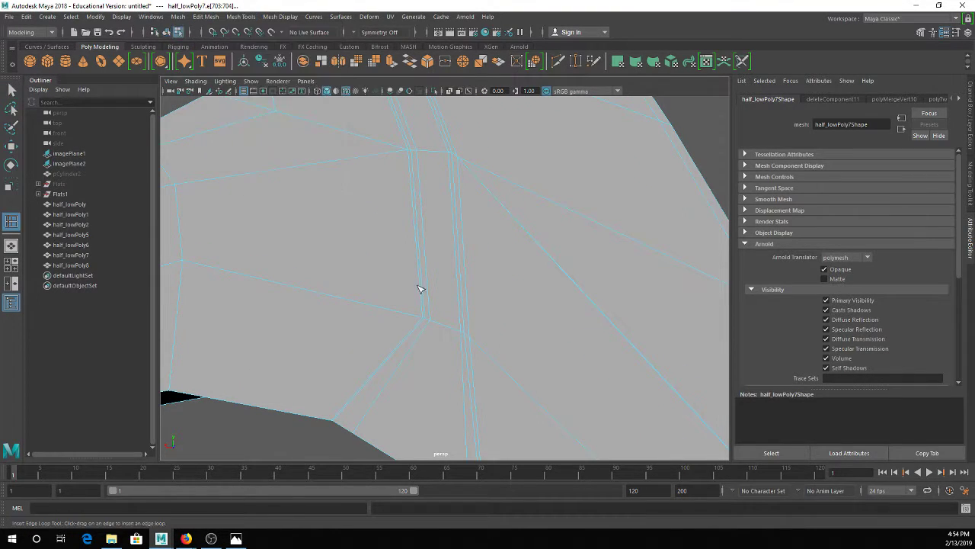
left_click_drag(464, 360, 465, 363)
key("q")
Merge the three clustered vertices where the vertical support edges cross the new loop on this side into one vertex
middle_click_drag(469, 353, 457, 280, "alt")
right_click_drag(457, 246, 432, 237)
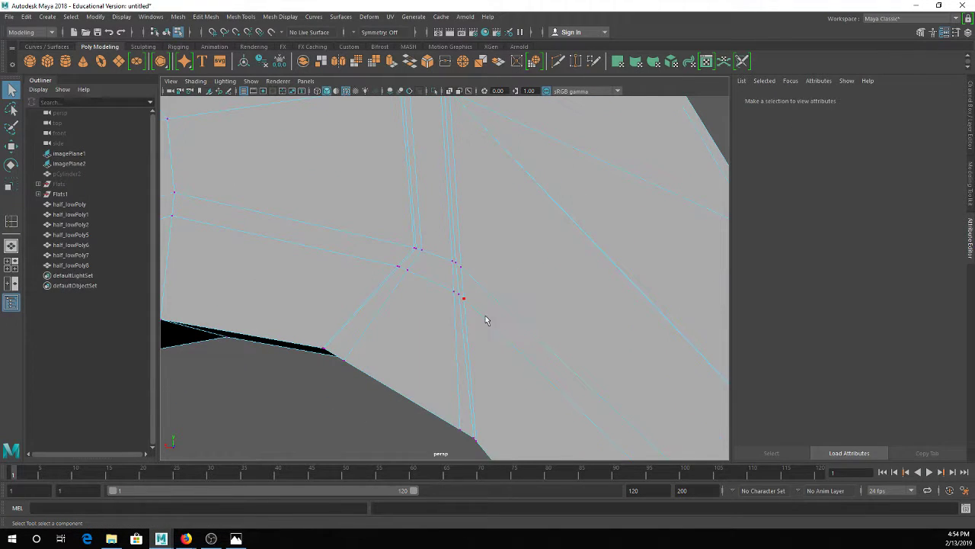
key("4")
left_click_drag(483, 314, 501, 325, "alt")
key("5")
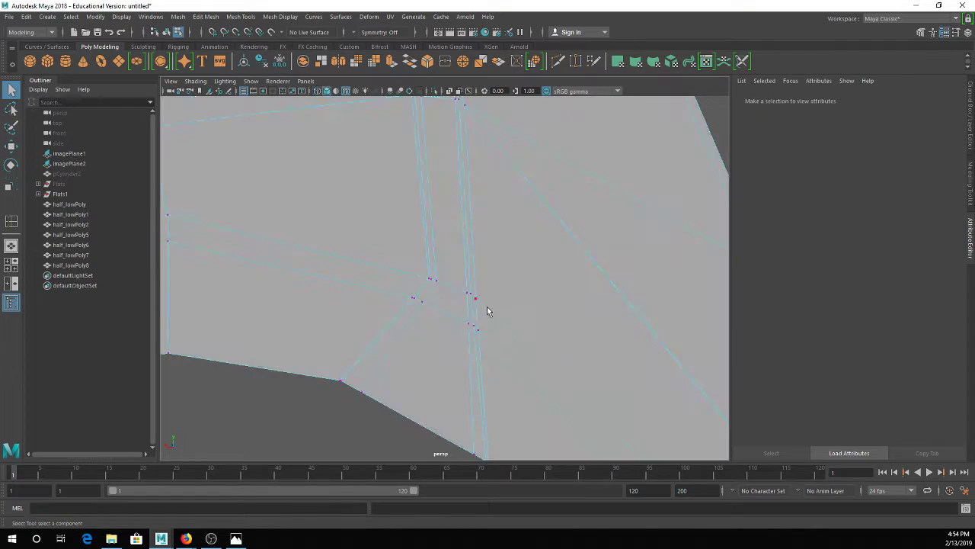
left_click(469, 296)
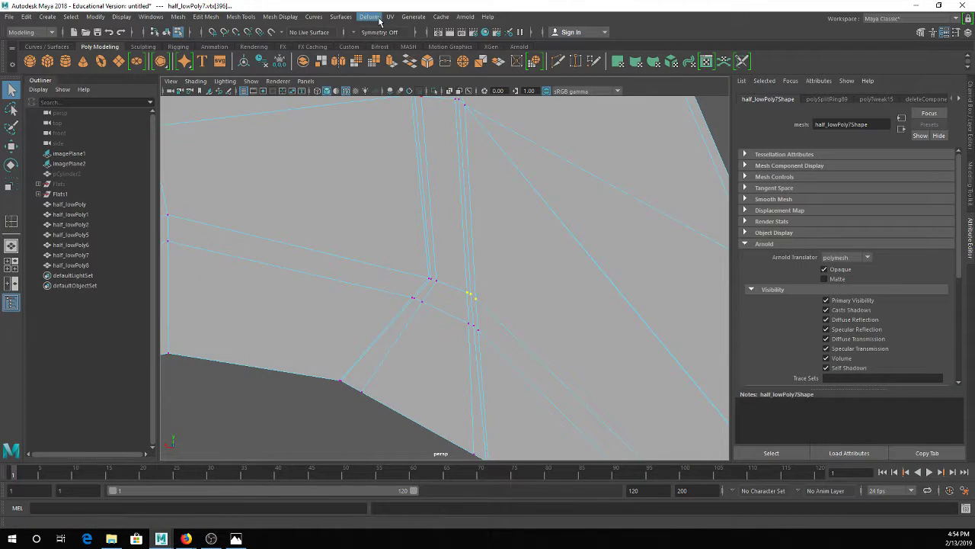
left_click(469, 326)
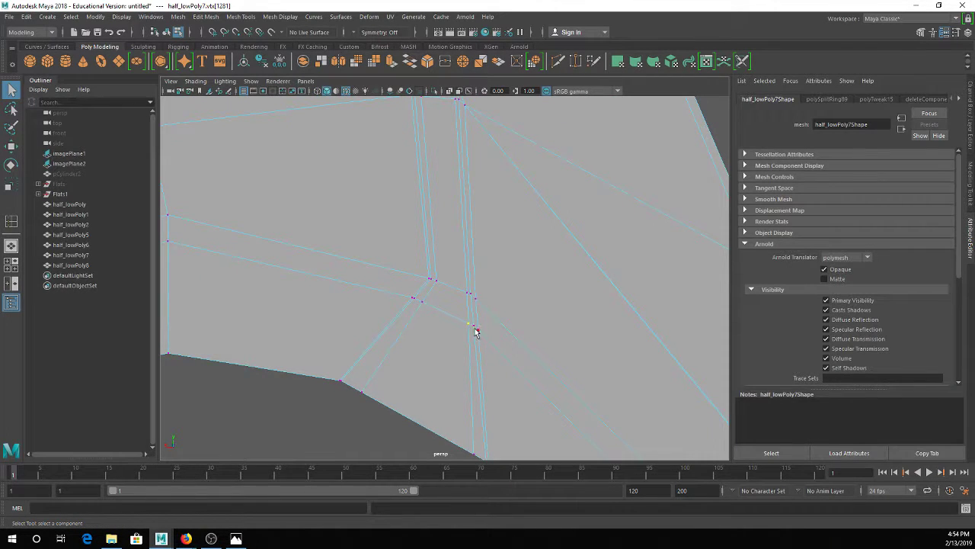
left_click(474, 326, "shift")
left_click(462, 64)
Delete the short middle edge directly above the merged vertex on this side
middle_click_drag(487, 360, 468, 286, "alt")
right_click_drag(458, 234, 457, 196)
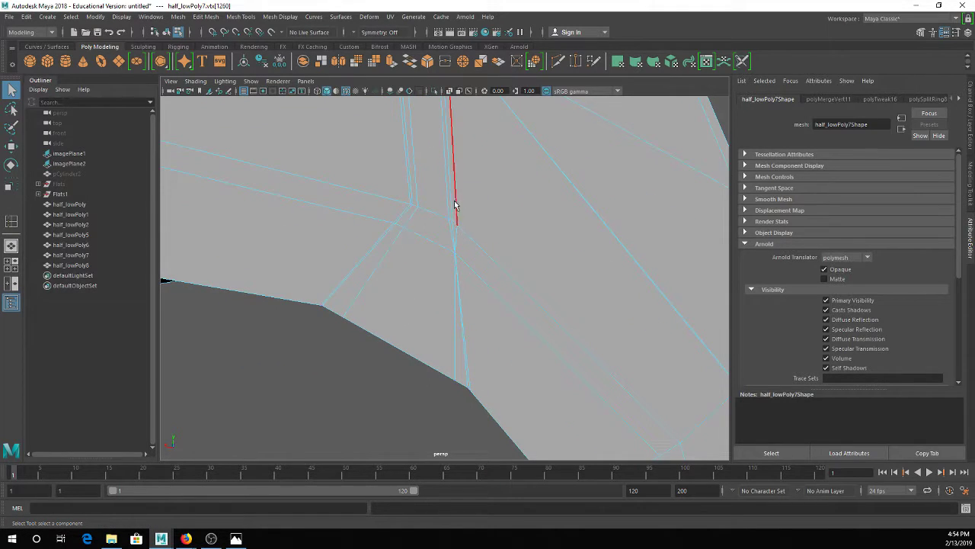
left_click(452, 228)
key("Delete")
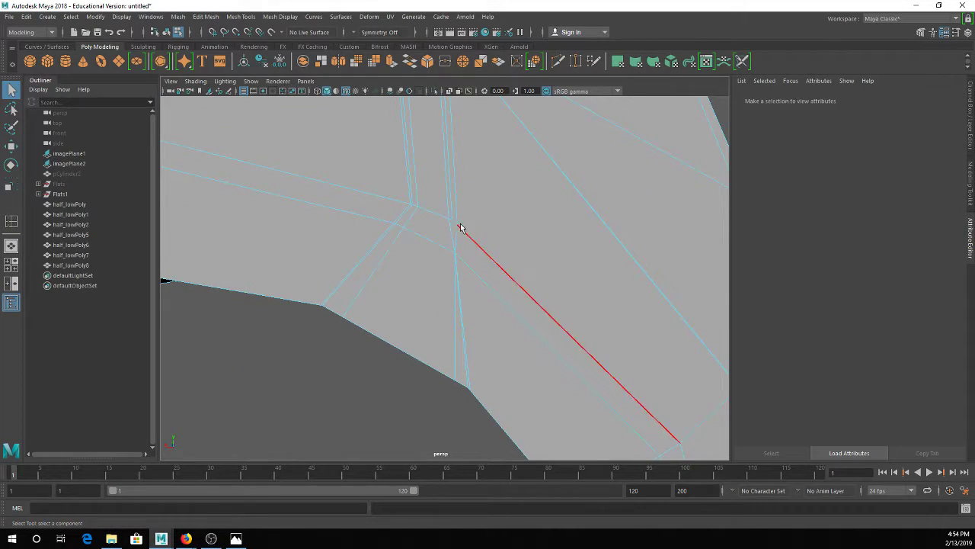
Delete the two outer edge runs flanking the center edge from the merged vertex across the hole's rim and inner wall, checking in smooth preview
left_click_drag(486, 270, 295, 274, "alt")
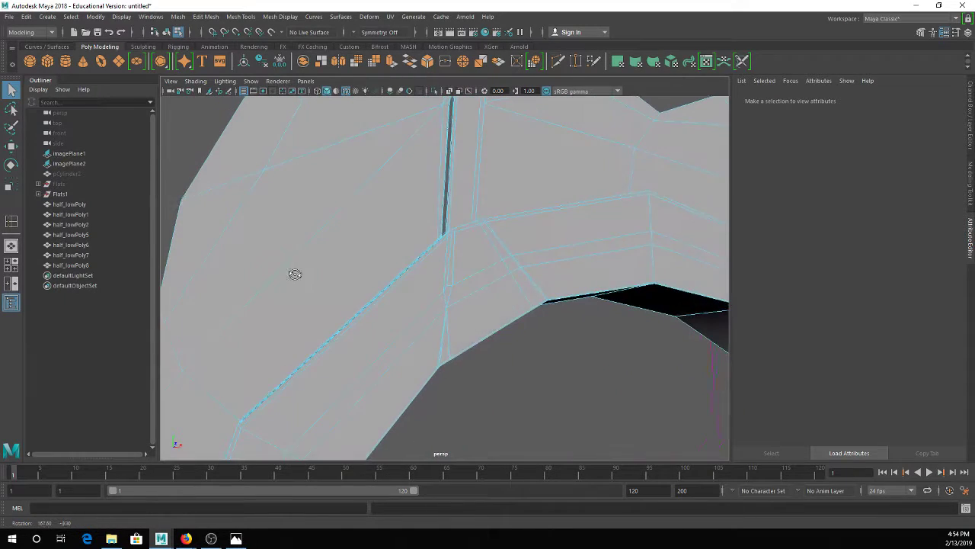
left_click(452, 345)
middle_click_drag(460, 347, 450, 260, "alt")
scroll(447, 261, "up", 2)
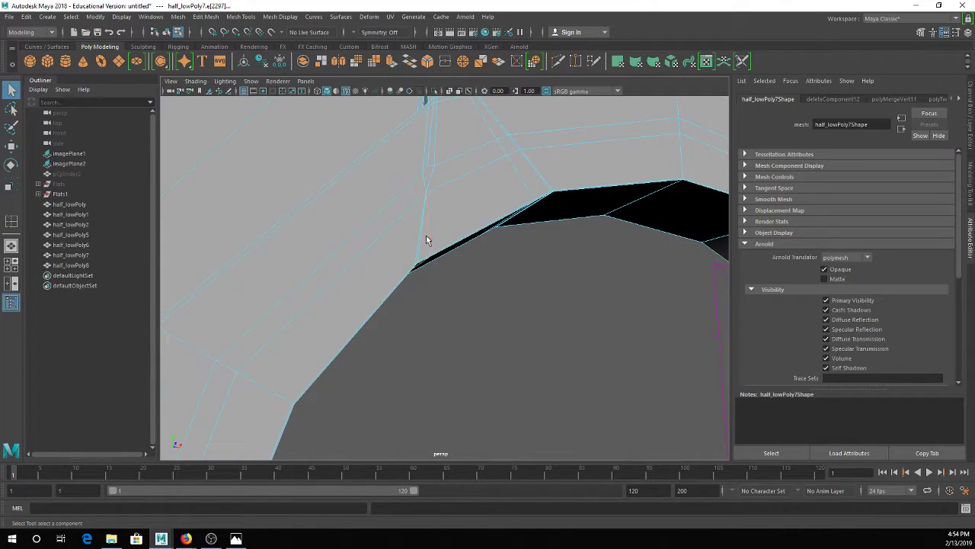
left_click(418, 254, "shift")
left_click_drag(450, 270, 427, 243, "alt")
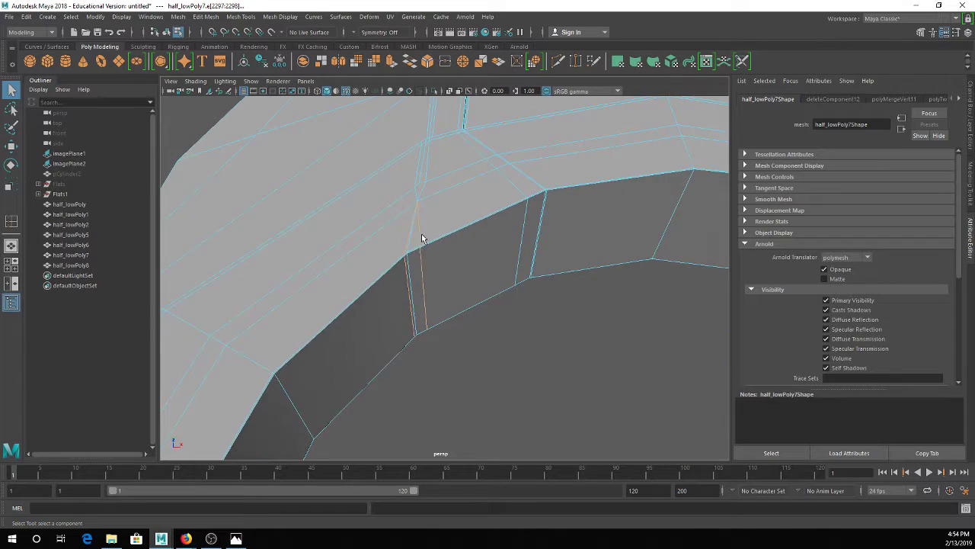
key("3")
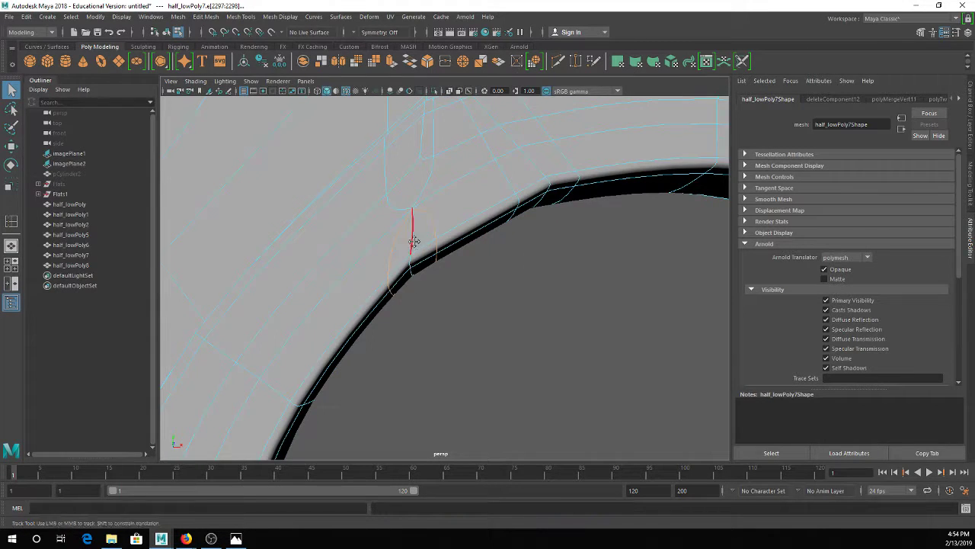
middle_click_drag(413, 235, 419, 260, "alt")
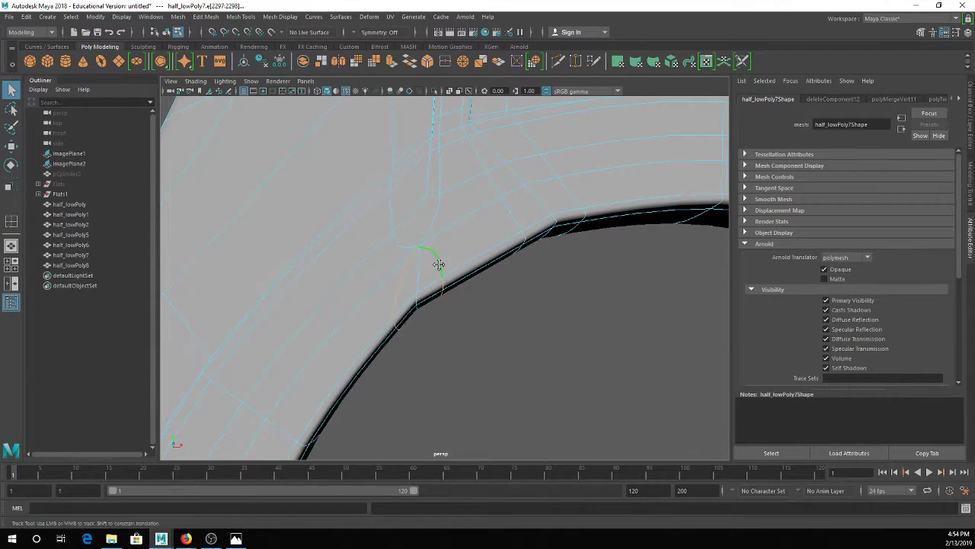
left_click_drag(437, 264, 448, 297, "alt")
key("ctrl+Delete")
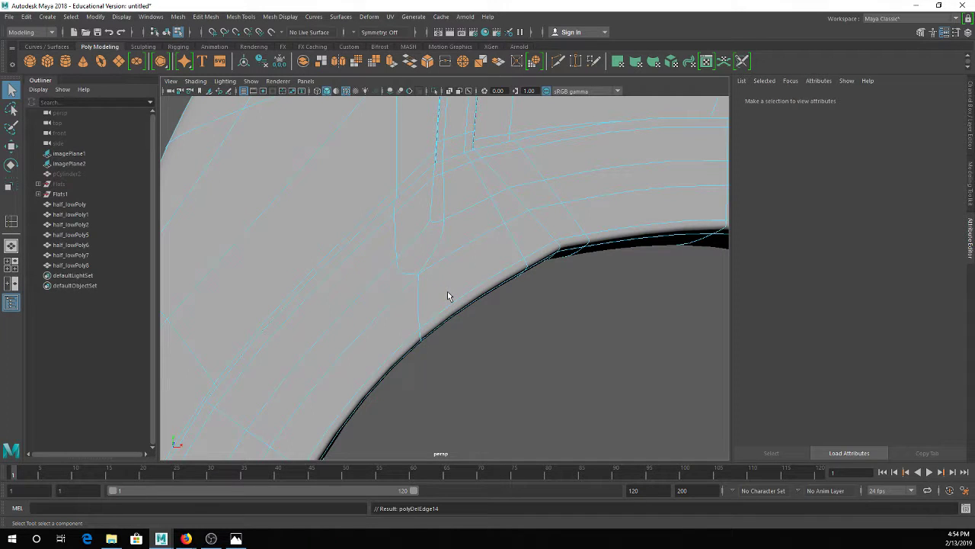
Examine the smoothed hole rim and the edge flow at the groove junction above it from several angles
right_click_drag(447, 291, 478, 274)
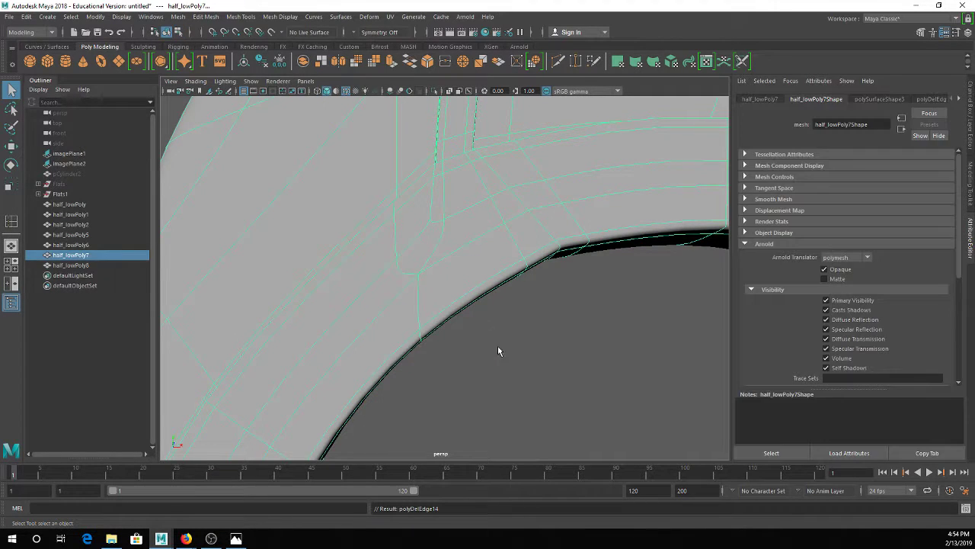
left_click(498, 345)
right_click_drag(479, 356, 453, 335, "alt")
left_click_drag(453, 336, 426, 246, "alt")
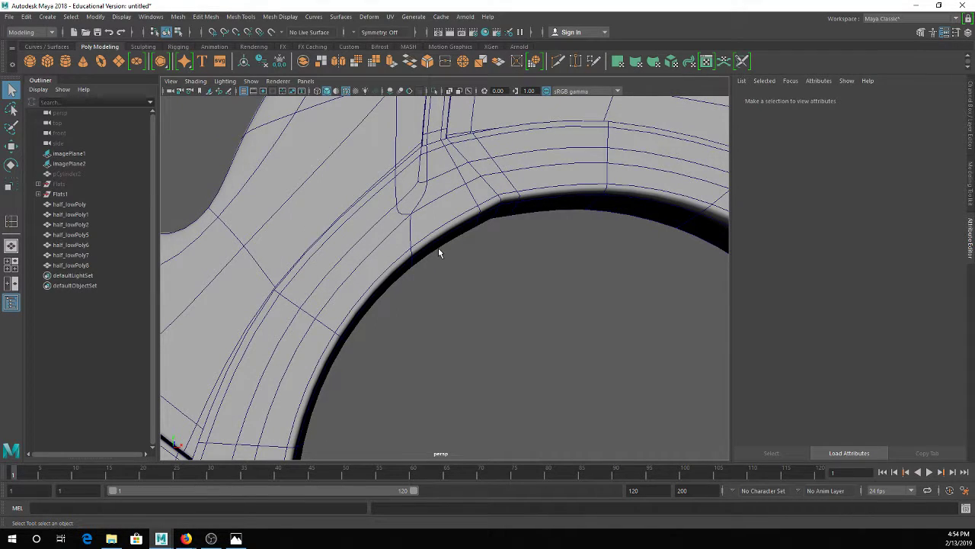
left_click_drag(433, 180, 398, 209, "alt")
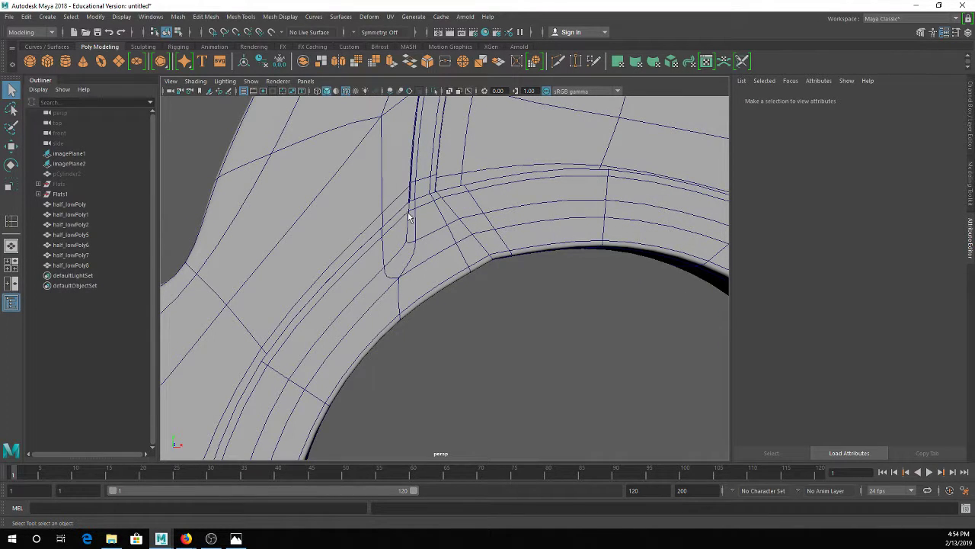
left_click_drag(409, 216, 421, 123, "alt")
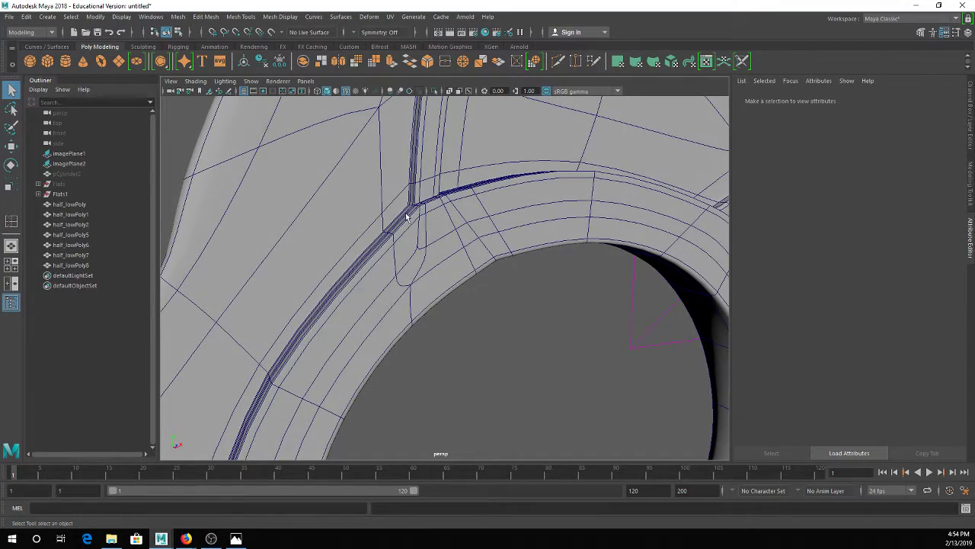
scroll(411, 221, "down", 5)
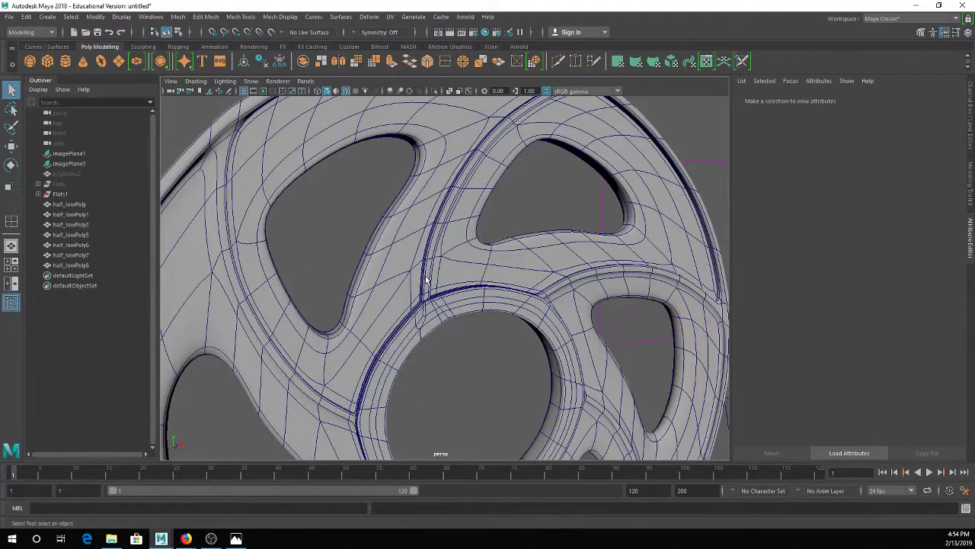
scroll(427, 316, "up", 4)
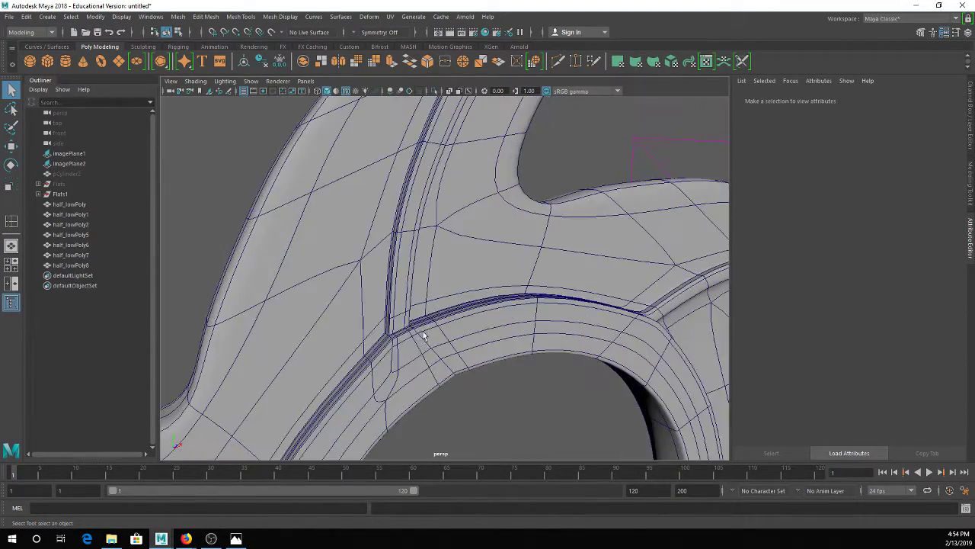
left_click_drag(391, 419, 388, 327, "alt")
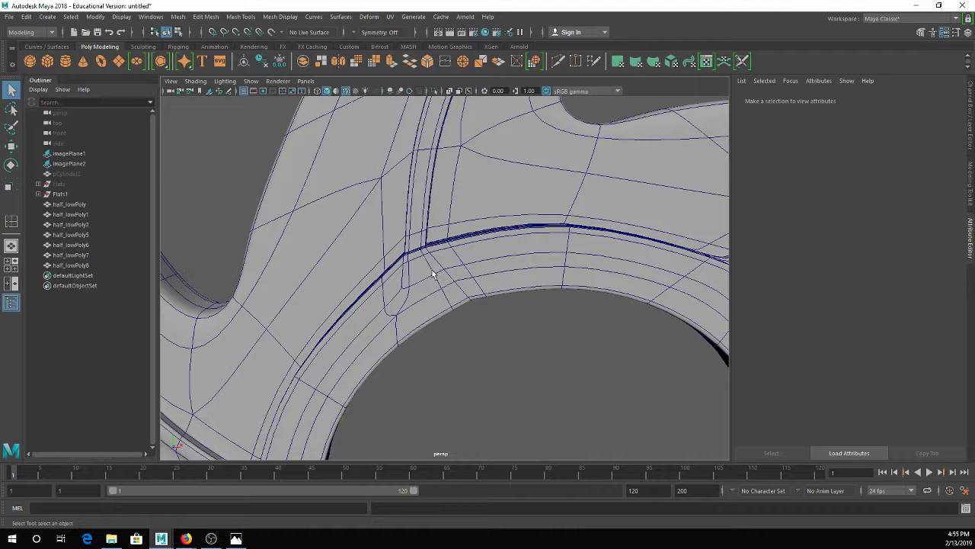
left_click_drag(437, 276, 427, 272, "alt")
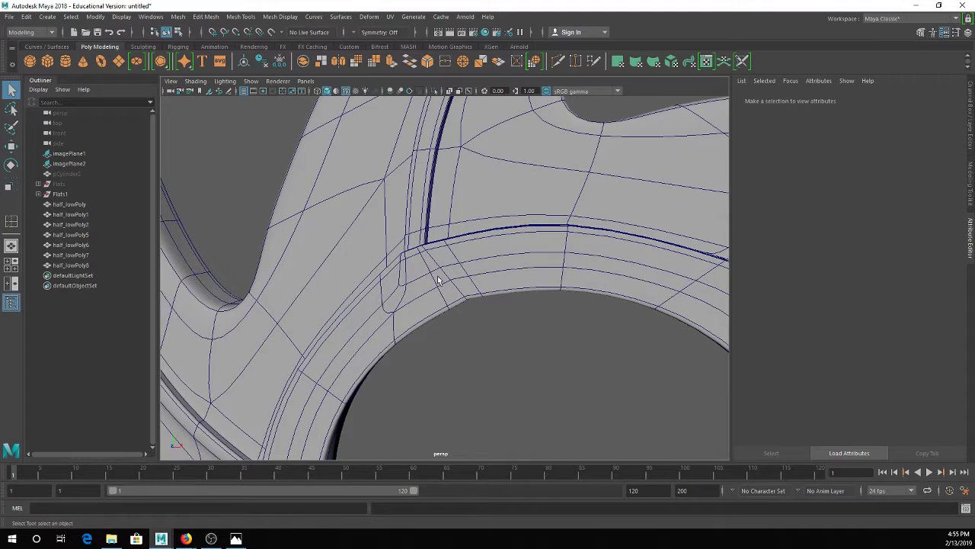
Merge the three neighbouring vertices on the second loop below the groove junction into one vertex at their center
right_click_drag(448, 288, 438, 269)
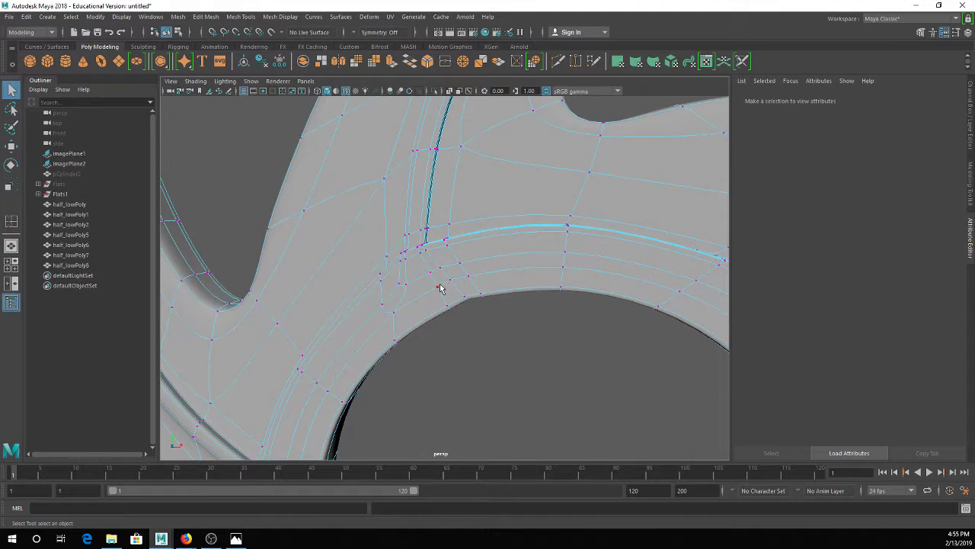
left_click(450, 281, "shift")
scroll(478, 278, "up", 3)
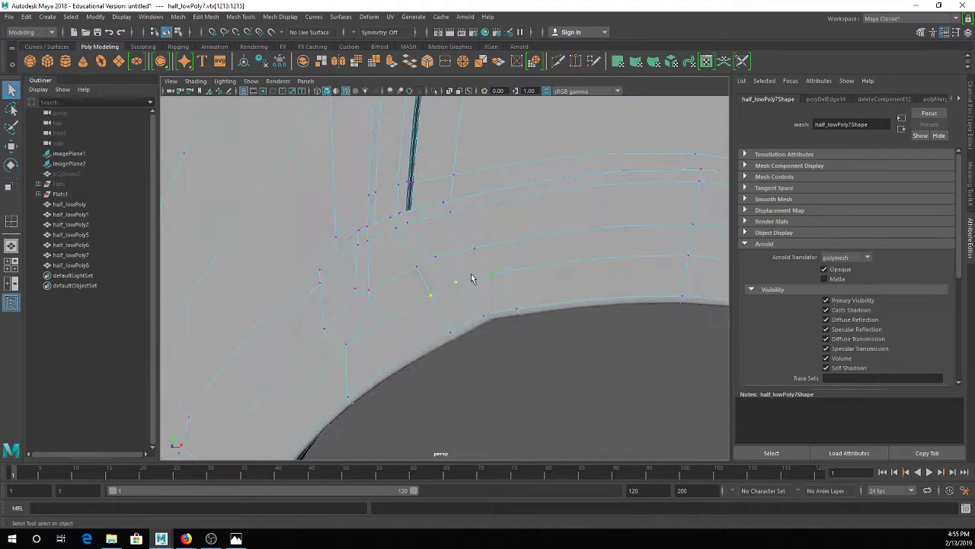
left_click_drag(477, 277, 470, 288, "alt")
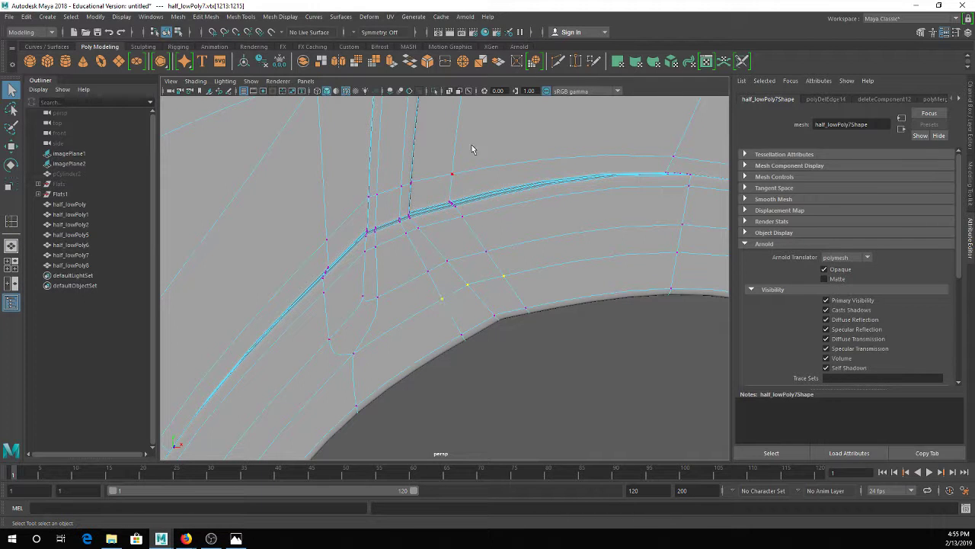
left_click(462, 62)
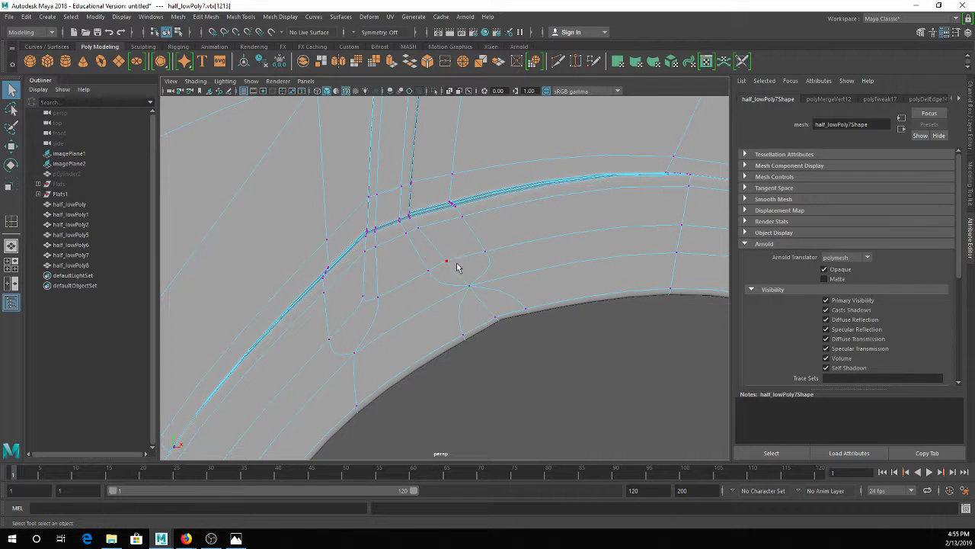
Merge the matching three clustered vertices on the opposite side of the rim into one vertex
left_click_drag(513, 287, 531, 235, "alt")
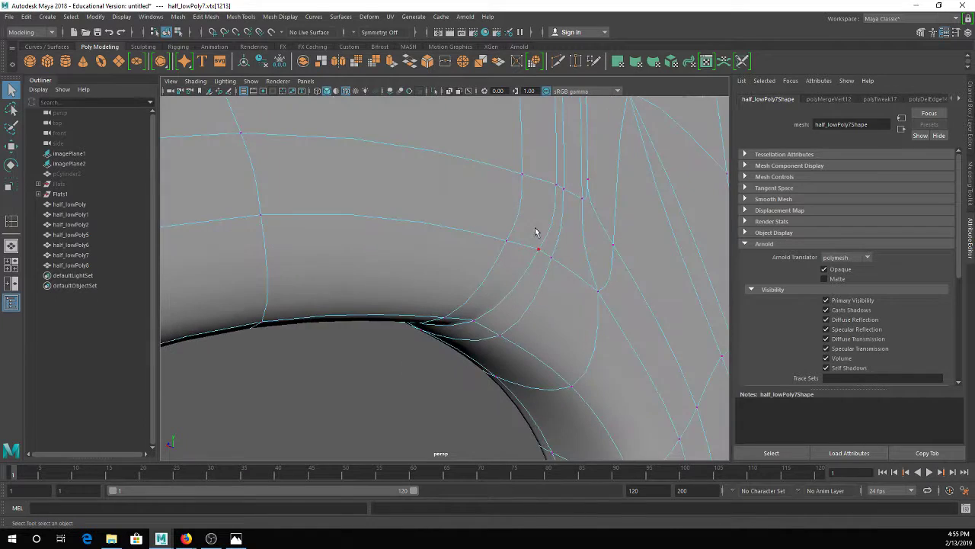
left_click(539, 250)
key("g")
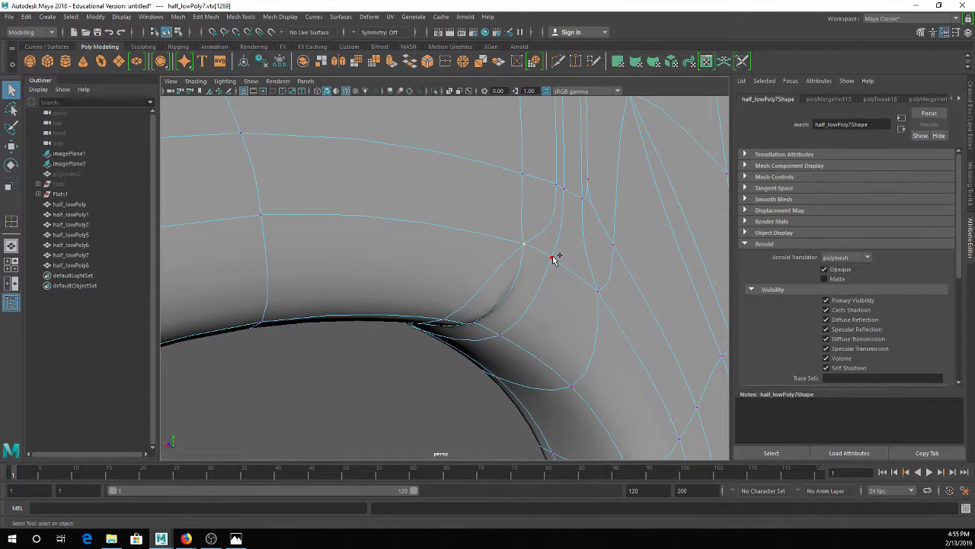
key("g")
Delete the short middle edge directly above the merged vertex on both sides of the rim
right_click_drag(537, 180, 538, 154)
left_click(550, 204)
left_click_drag(448, 286, 498, 279, "alt")
left_click(442, 266, "shift")
left_click(442, 265)
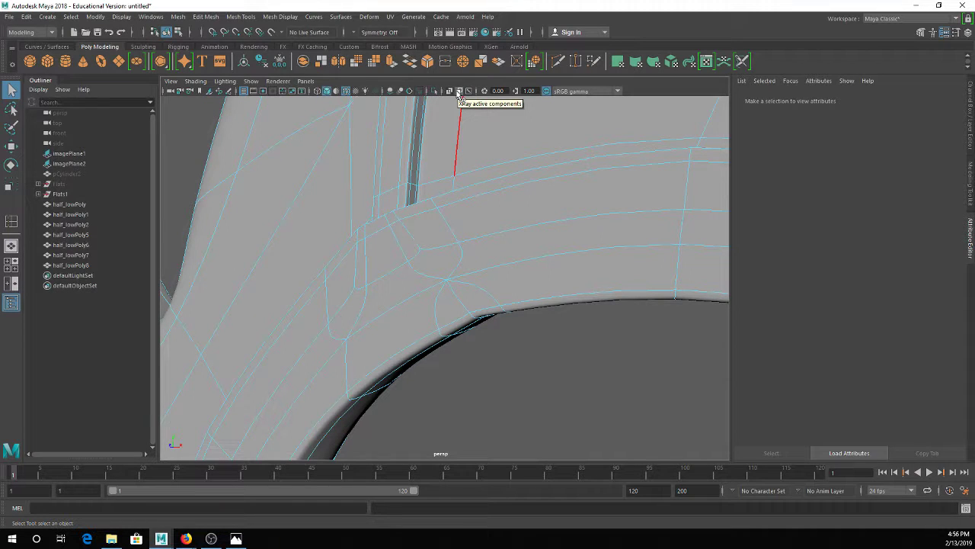
Delete the two outer edges flanking the center edge between the merged vertex and the hole's rim
left_click_drag(481, 279, 505, 279, "alt")
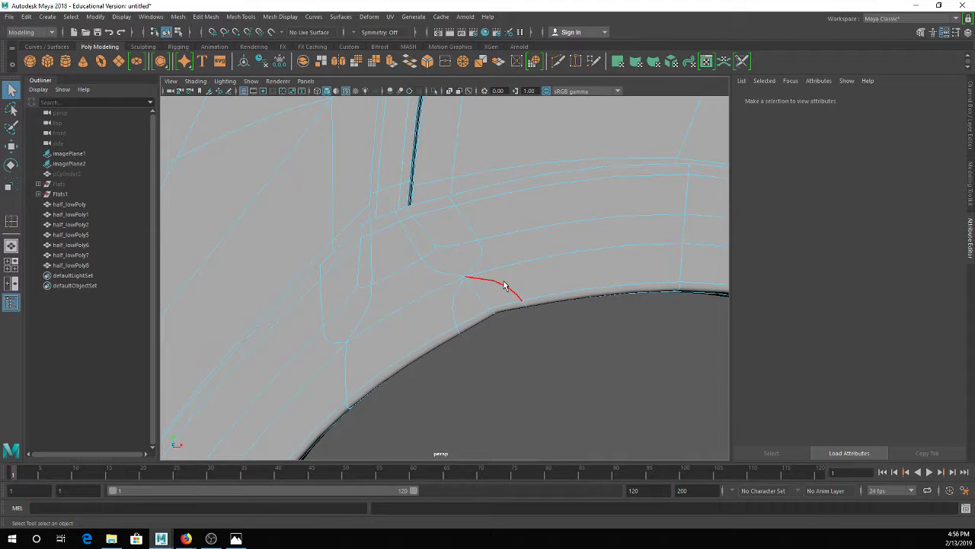
left_click(503, 285)
left_click(452, 302, "shift")
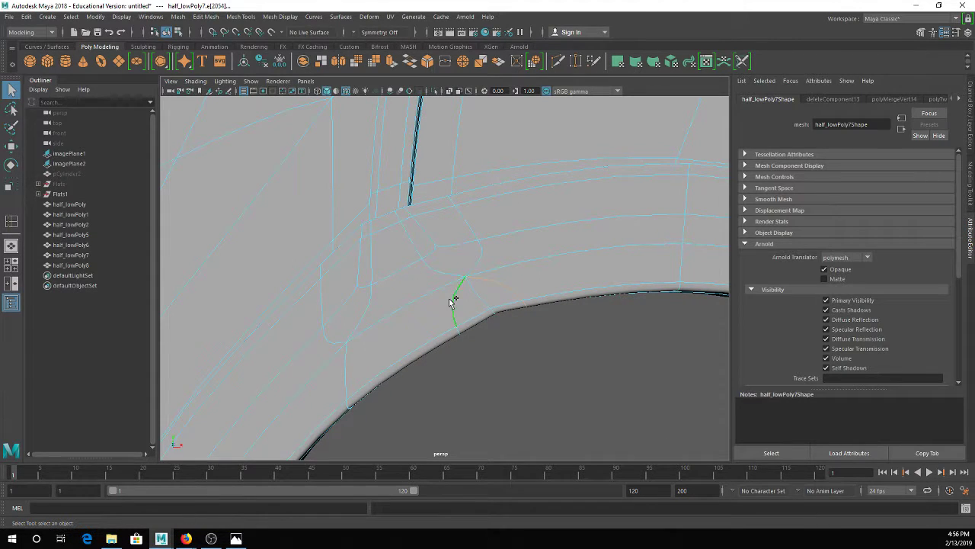
left_click(524, 307)
scroll(518, 320, "down", 5)
right_click_drag(488, 246, 538, 231)
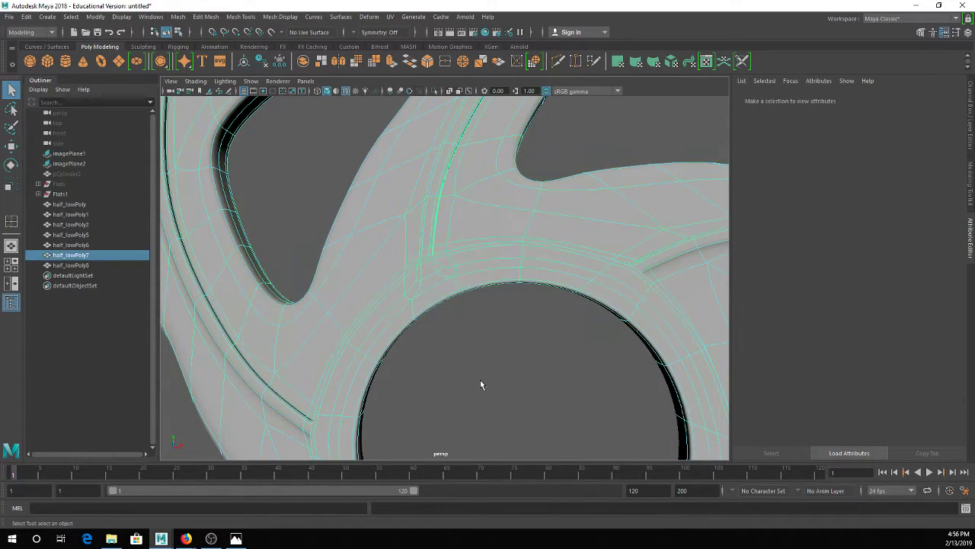
Examine the roundness of the smoothed center hole and the edge flow at its groove junctions
left_click(480, 381)
scroll(487, 379, "down", 4)
middle_click_drag(488, 379, 481, 291, "alt")
left_click_drag(439, 217, 460, 236, "alt")
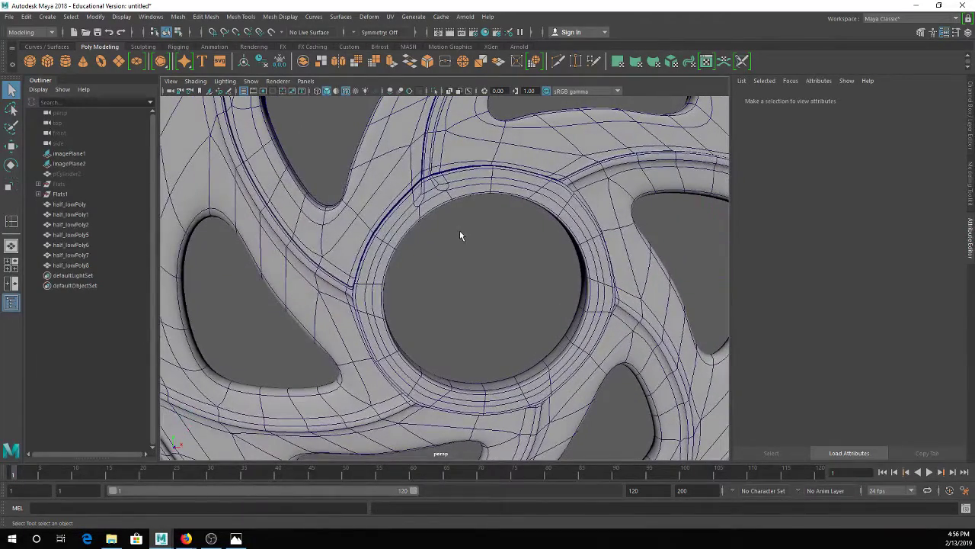
left_click(458, 175)
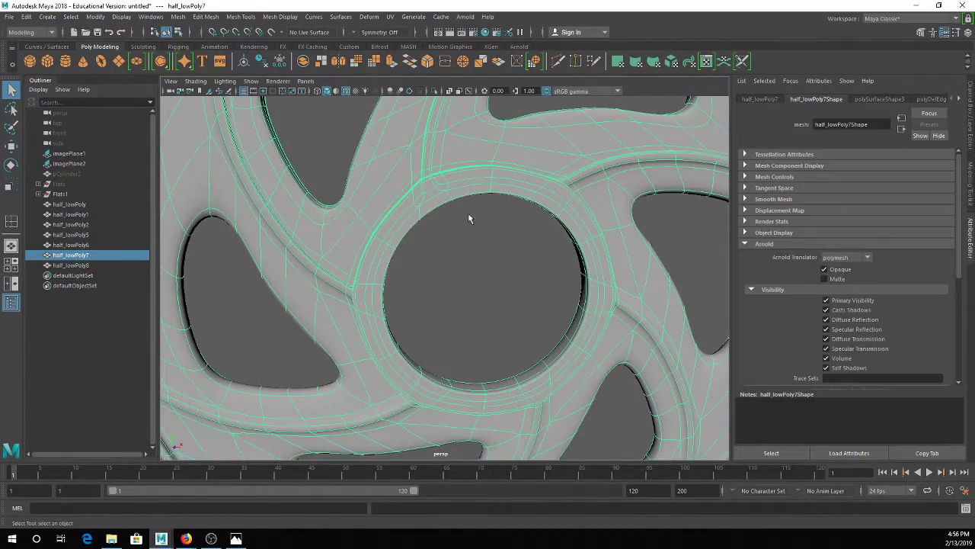
scroll(453, 201, "up", 4)
middle_click_drag(453, 201, 470, 283, "alt")
left_click_drag(470, 282, 485, 299, "alt")
left_click(485, 300)
Insert an edge loop along the vertical groove that wraps around beneath its junction with the hole's rim
left_click(204, 21)
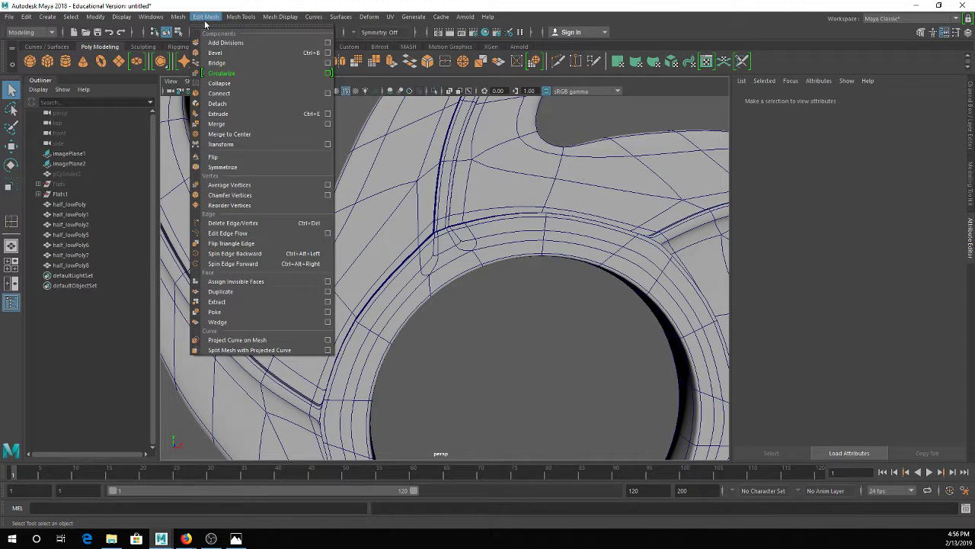
mouse_move(241, 17)
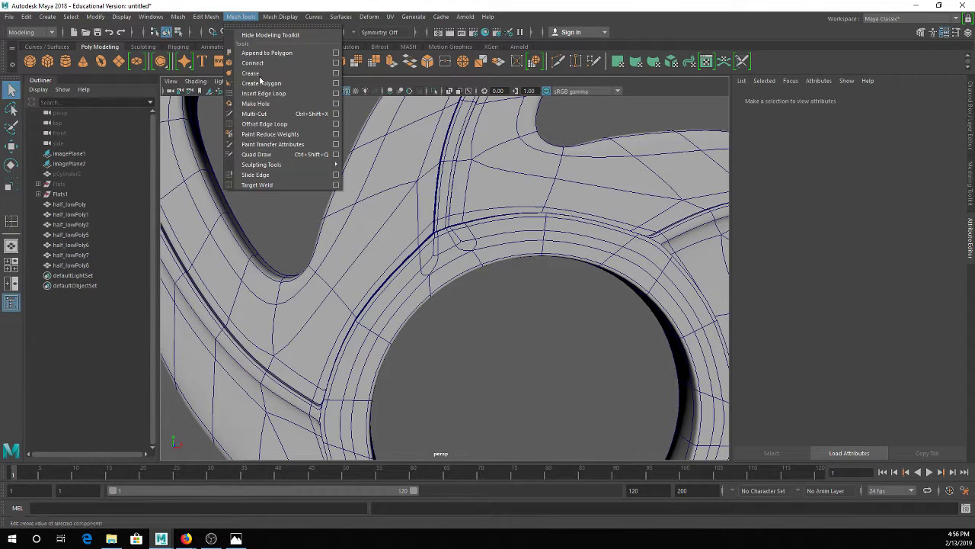
left_click(265, 93)
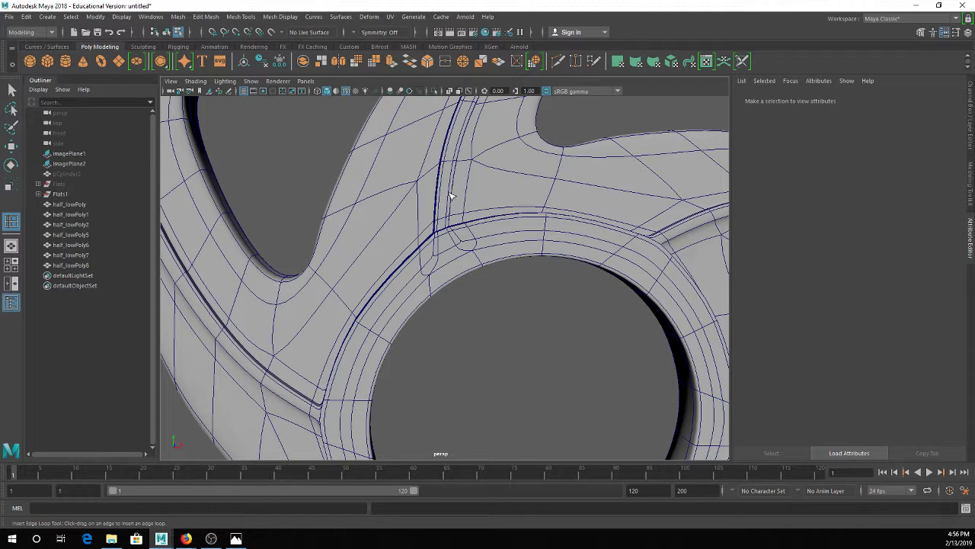
left_click(433, 169)
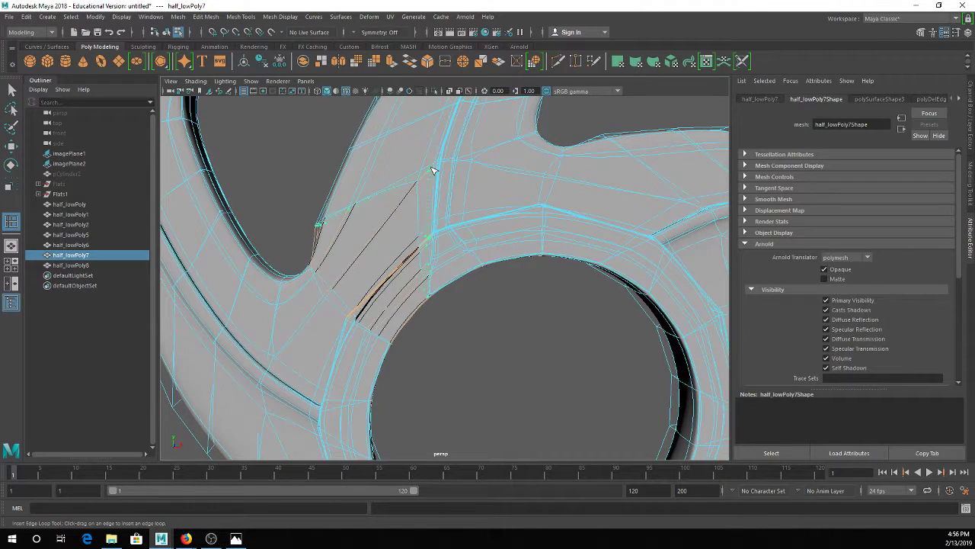
key("1")
scroll(448, 218, "up", 5)
key("ctrl+z")
key("ctrl+z")
left_click_drag(420, 240, 418, 241)
scroll(426, 233, "down", 5)
middle_click_drag(441, 218, 439, 259, "alt")
Examine the new loop around the groove junction in smooth preview and wireframe from several angles
key("3")
key("3")
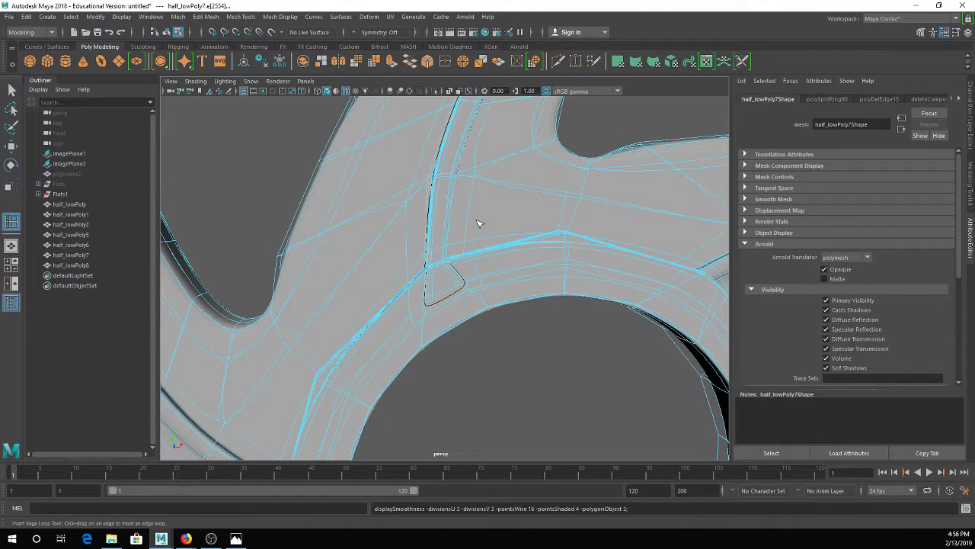
key("4")
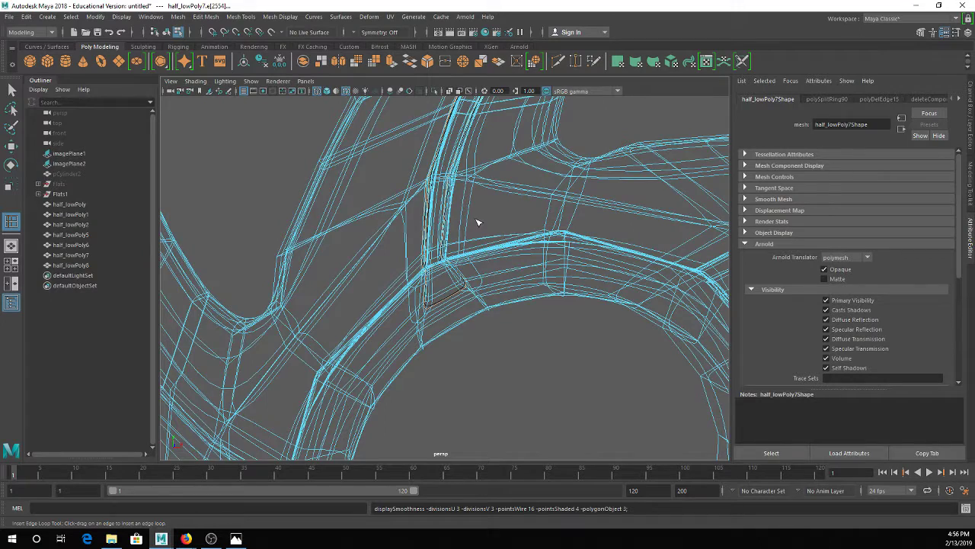
key("5")
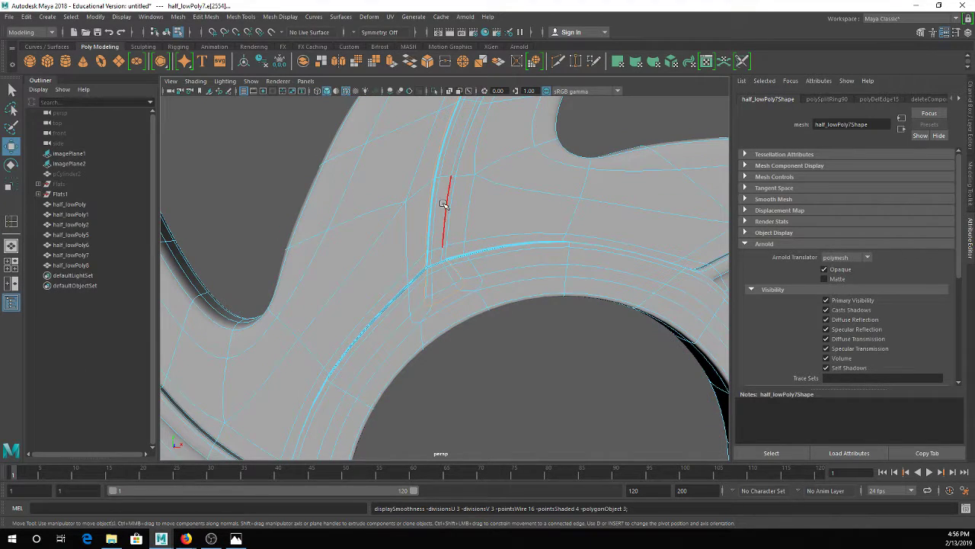
left_click_drag(449, 217, 483, 232, "alt")
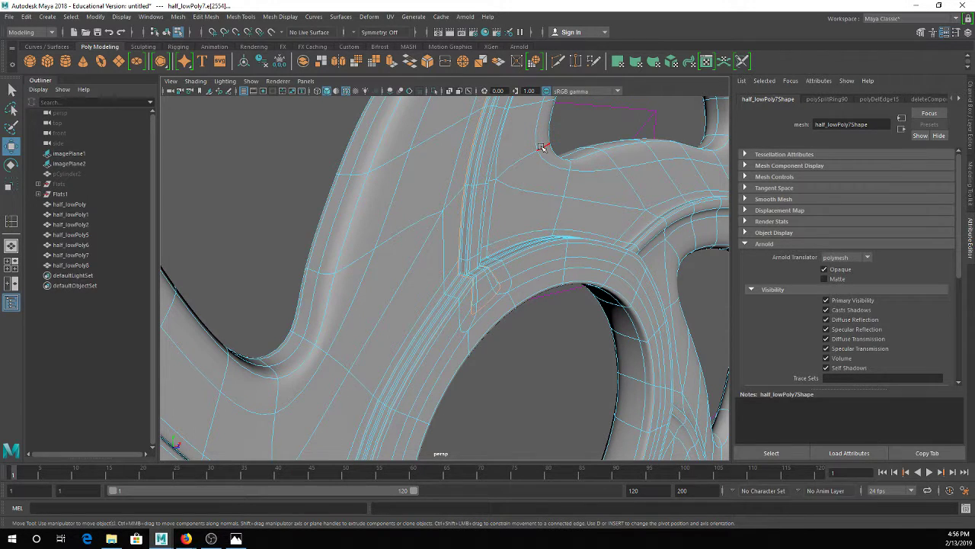
left_click_drag(549, 194, 473, 213, "alt")
right_click_drag(451, 245, 466, 238)
left_click(492, 340)
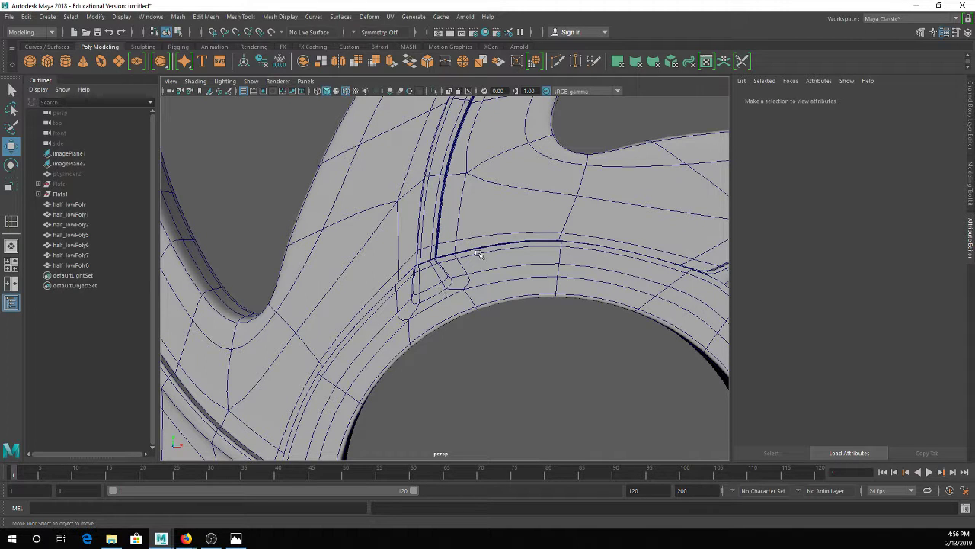
Hide the wireframe overlay and display the half_lowPoly7 mesh unsmoothed where the spoke groove meets the outer ring groove
scroll(440, 290, "down", 5)
left_click_drag(440, 290, 490, 371, "alt")
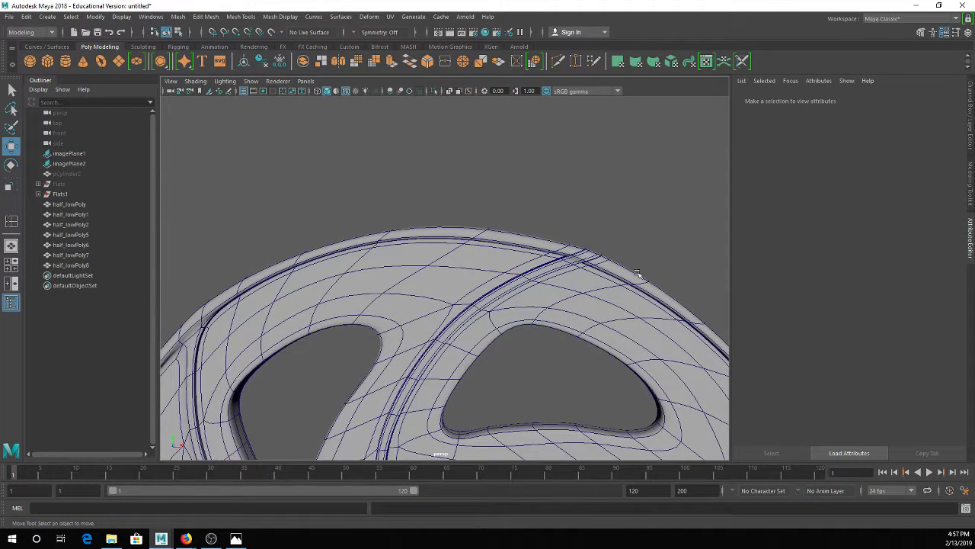
middle_click_drag(641, 279, 533, 254, "alt")
scroll(531, 254, "up", 5)
left_click(346, 90)
left_click_drag(646, 202, 619, 212, "alt")
left_click(475, 196)
key("1")
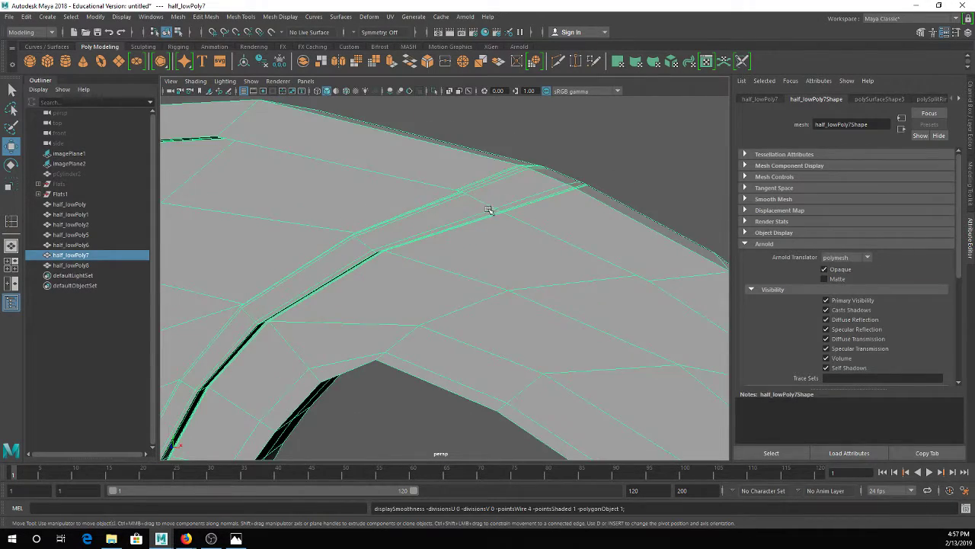
Insert support edge loops along the inner side of the outer ring groove and show the mesh smoothed
left_click_drag(490, 209, 510, 200, "alt")
middle_click_drag(527, 182, 483, 236, "alt")
left_click_drag(483, 237, 487, 165, "alt")
left_click(211, 18)
mouse_move(241, 17)
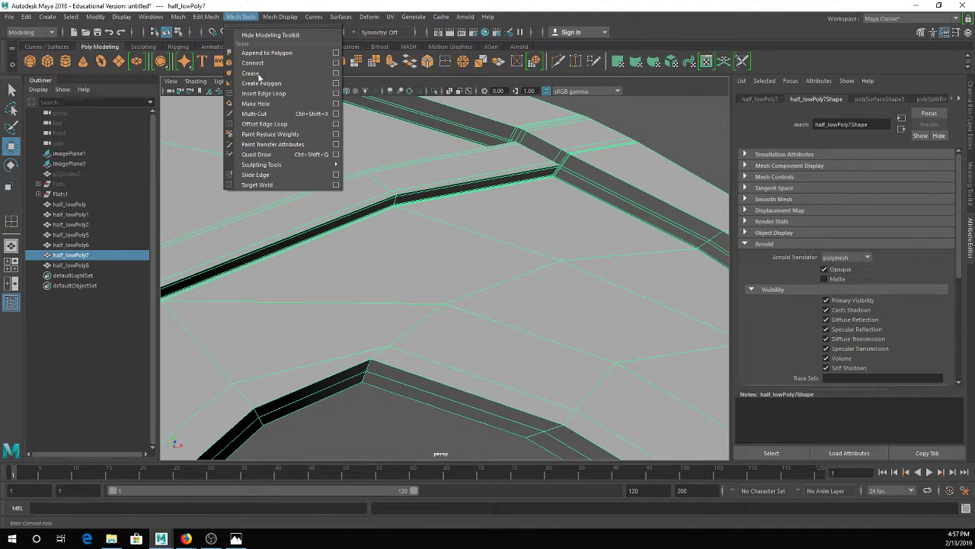
left_click(252, 93)
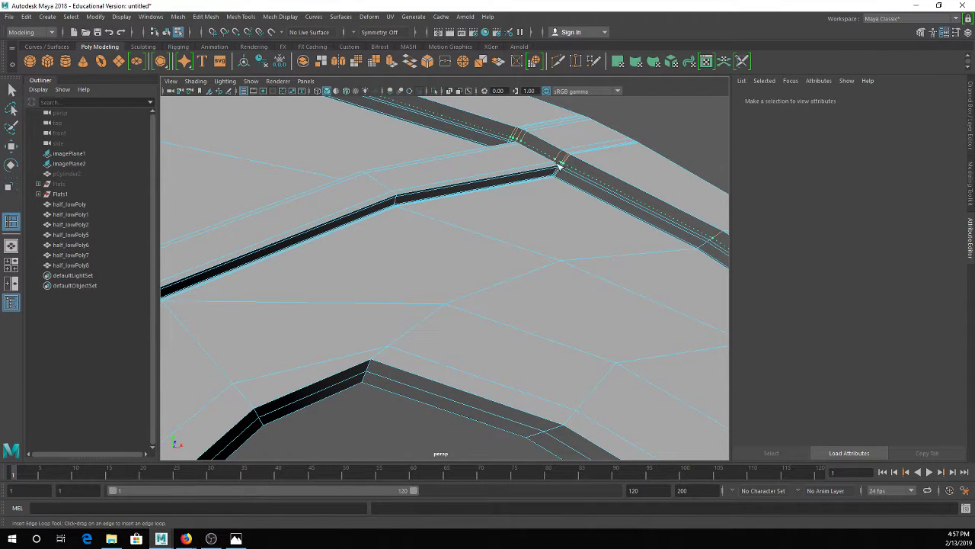
left_click(560, 165)
key("3")
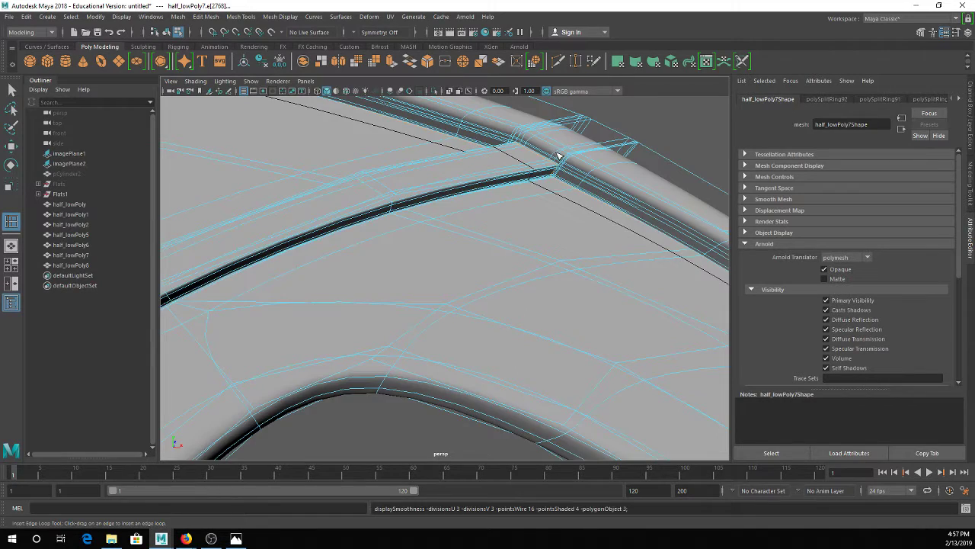
Insert a support edge loop on the flat rim just outside the outer ring groove
middle_click_drag(557, 154, 483, 203, "alt")
right_click_drag(483, 202, 490, 257, "alt")
left_click_drag(490, 256, 556, 207, "alt")
right_click_drag(569, 169, 476, 242, "alt")
key("1")
right_click_drag(416, 283, 457, 248, "alt")
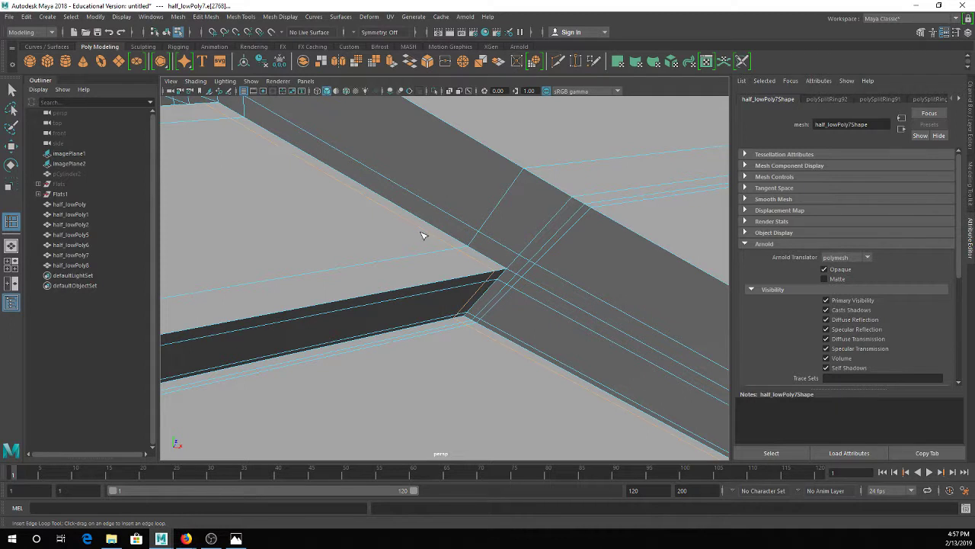
left_click(531, 171)
scroll(549, 221, "down", 3)
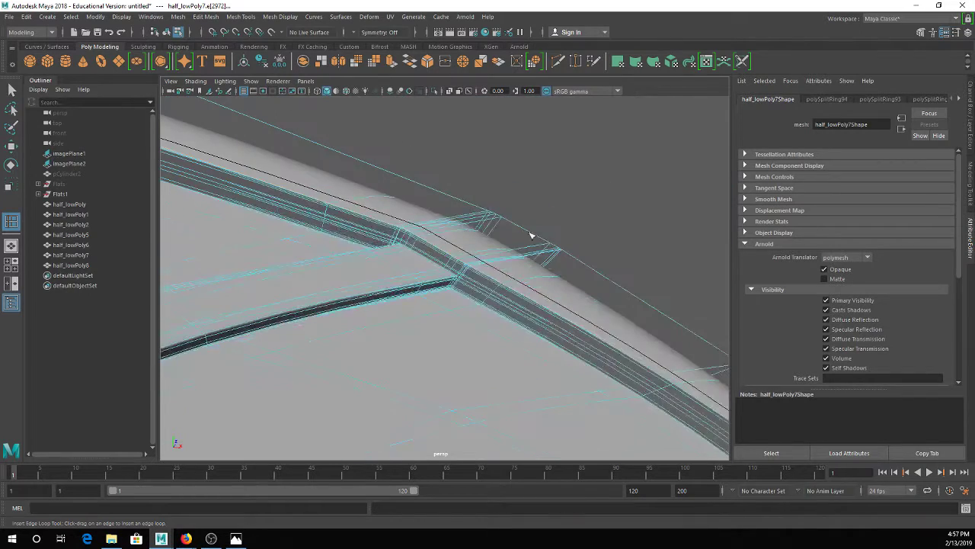
Insert another edge loop on the flat rim close to the wheel's outermost edge
left_click(491, 217)
left_click(495, 224)
key("q")
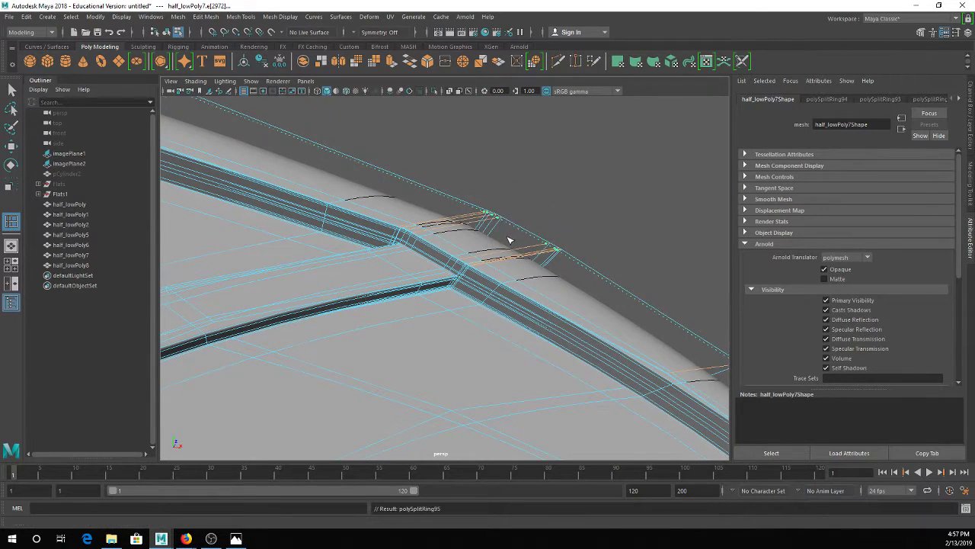
Delete the edge loop running around the wheel beside its outermost edge
scroll(492, 246, "up", 4)
right_click_drag(434, 266, 406, 223)
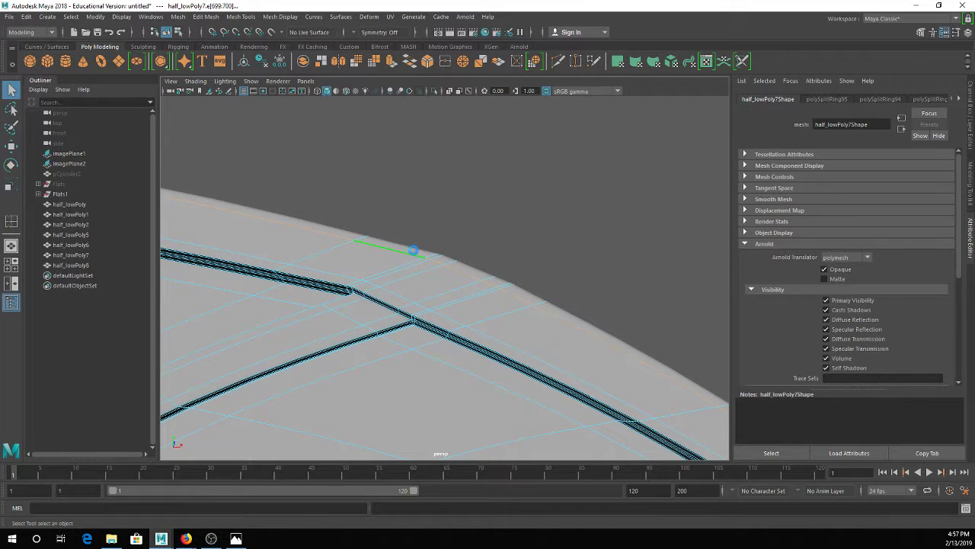
key("Delete")
Circularize the wheel's outermost edge loop with the mesh displayed unsmoothed
left_click(414, 254)
key("1")
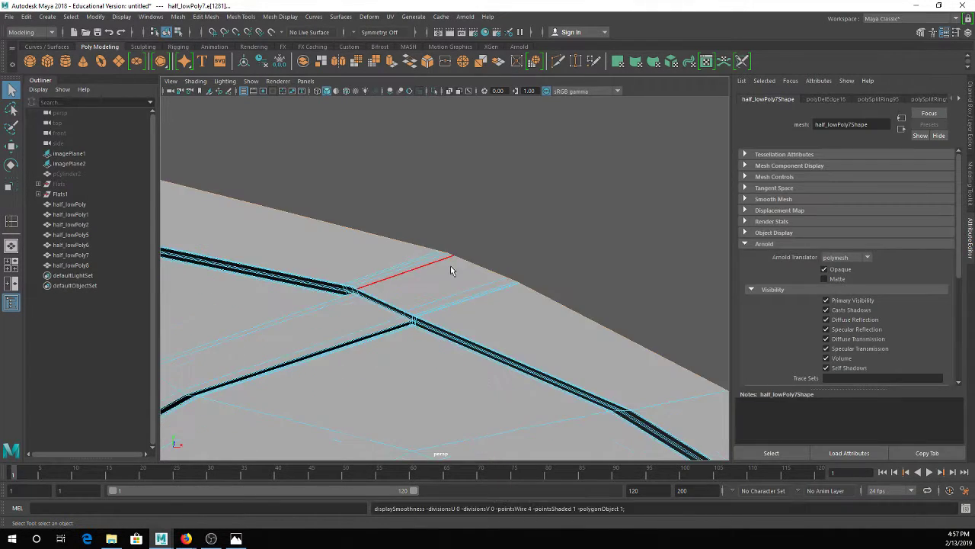
left_click_drag(447, 265, 453, 272, "alt")
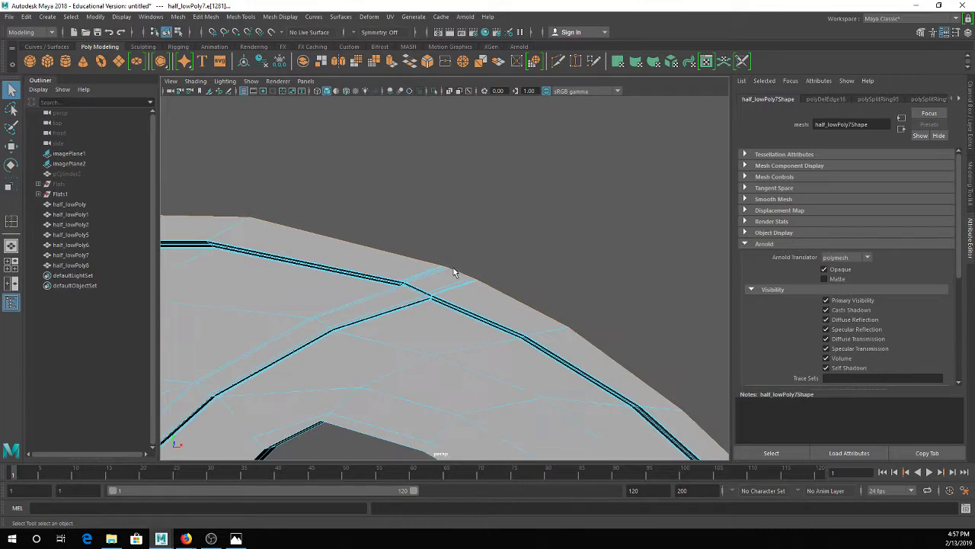
left_click(464, 63)
key("ctrl+z")
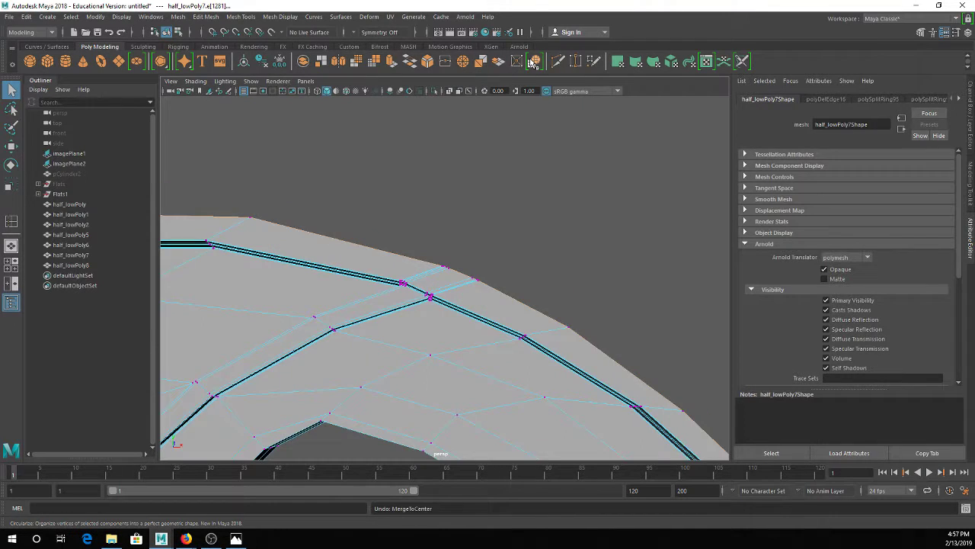
left_click(533, 62)
right_click_drag(562, 124, 539, 181, "alt")
middle_click_drag(494, 303, 560, 138, "alt")
right_click_drag(560, 139, 502, 194, "alt")
left_click_drag(503, 194, 520, 219, "alt")
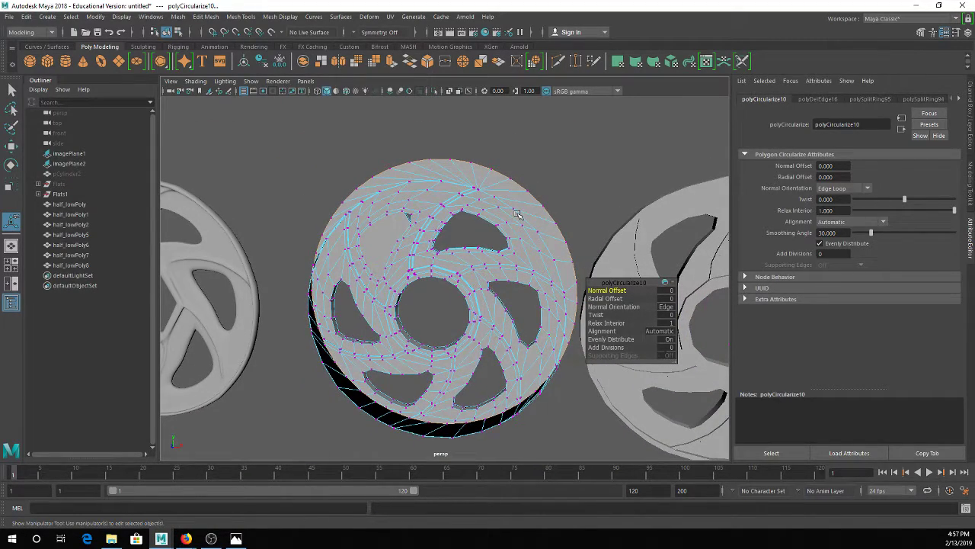
scroll(510, 211, "up", 4)
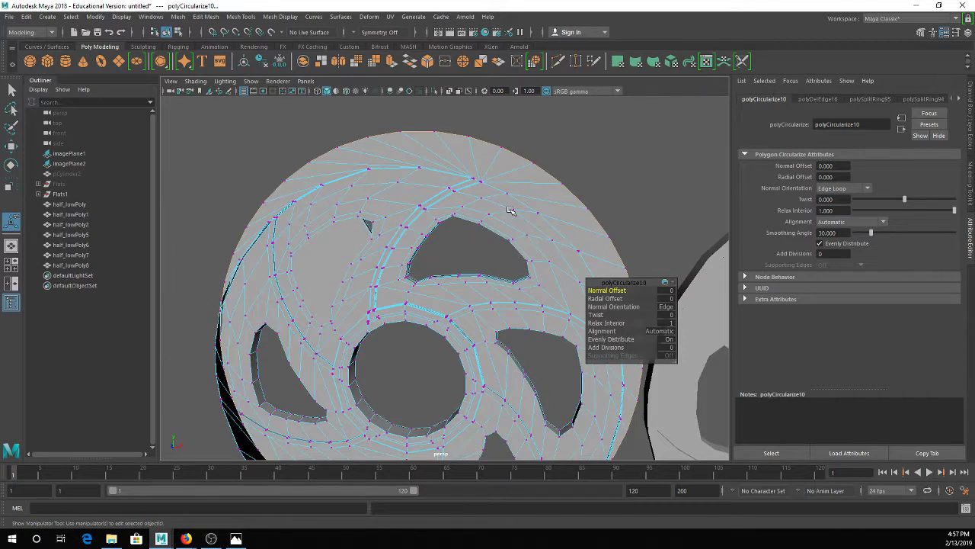
Inspect the circularized outer edge of the wheel and undo the circularize operation
left_click_drag(511, 211, 525, 186, "alt")
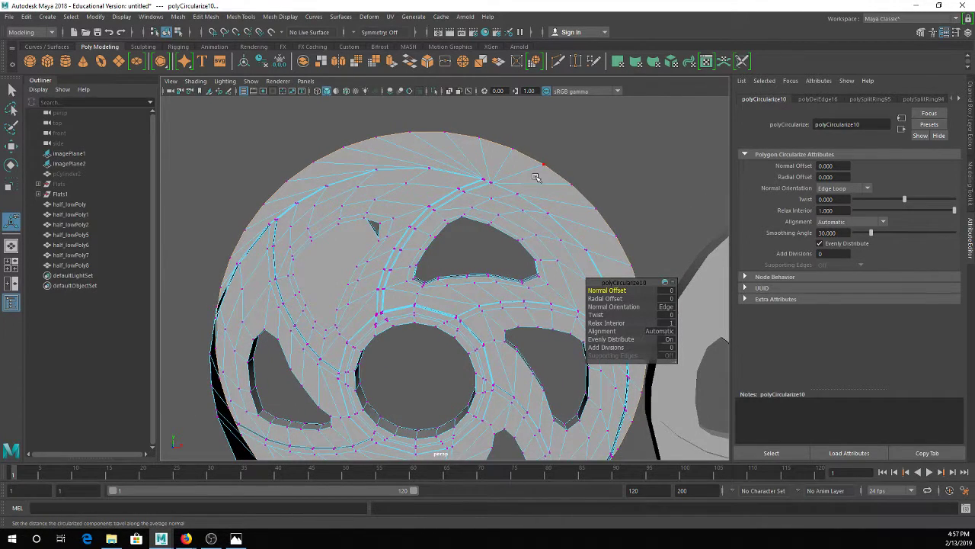
right_click_drag(524, 163, 546, 153)
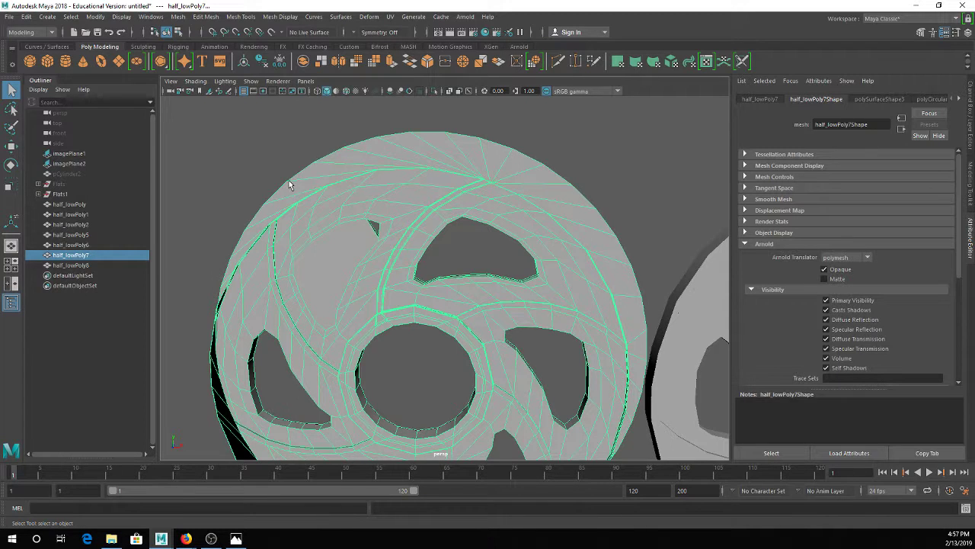
scroll(369, 396, "down", 3)
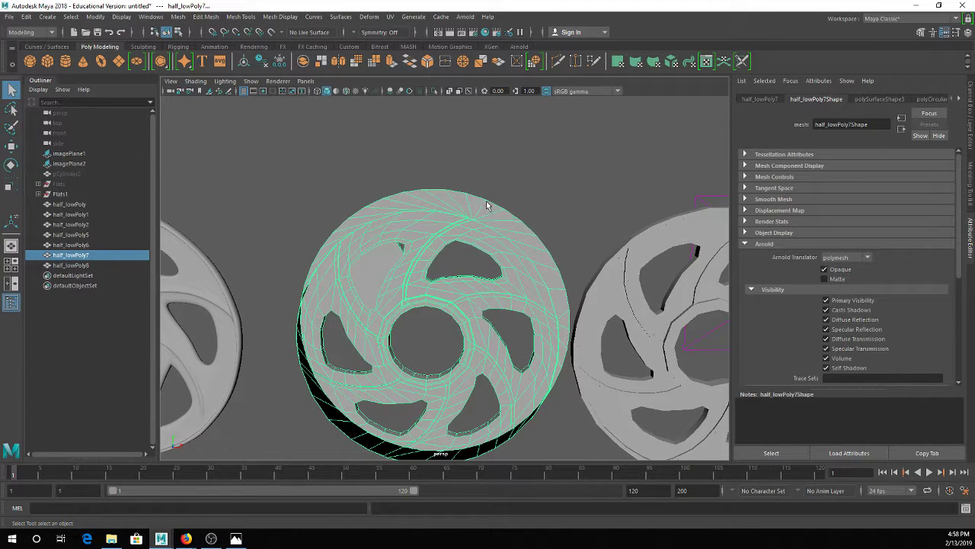
key("ctrl+z")
key("ctrl+z")
Insert an edge loop on the flat rim between the outer ring groove and the wheel's outermost edge
scroll(488, 180, "up", 10)
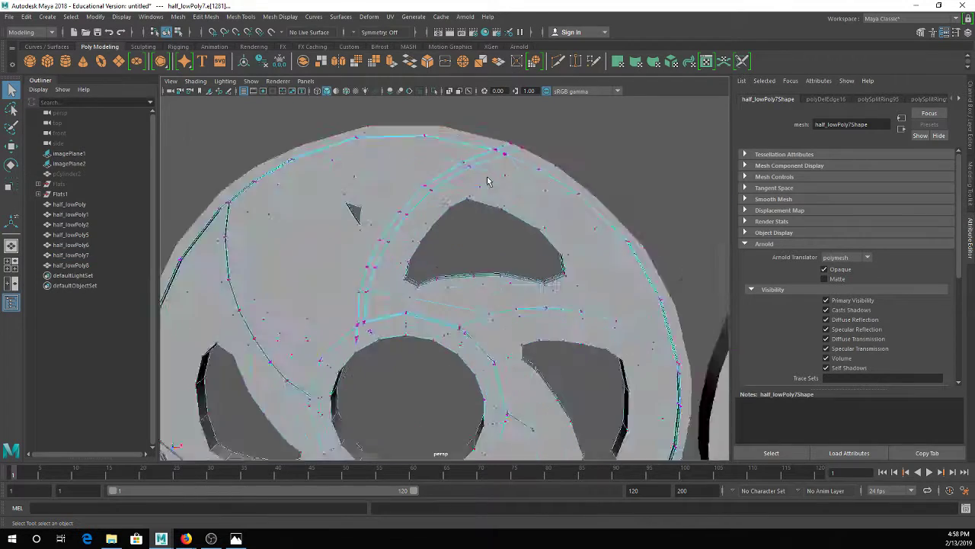
scroll(525, 213, "up", 5)
scroll(524, 214, "down", 4)
left_click_drag(538, 151, 538, 157, "alt")
left_click(219, 17)
left_click(241, 17)
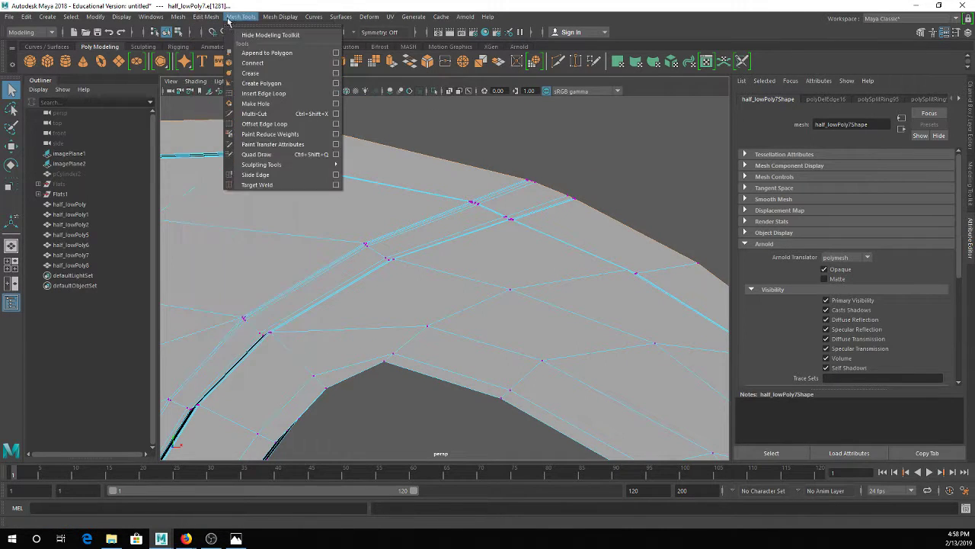
left_click(259, 93)
left_click(500, 192)
Try a further edge loop on the flat rim near the outermost edge, undoing each attempt
left_click(512, 189)
scroll(544, 185, "up", 3)
scroll(545, 187, "up", 3)
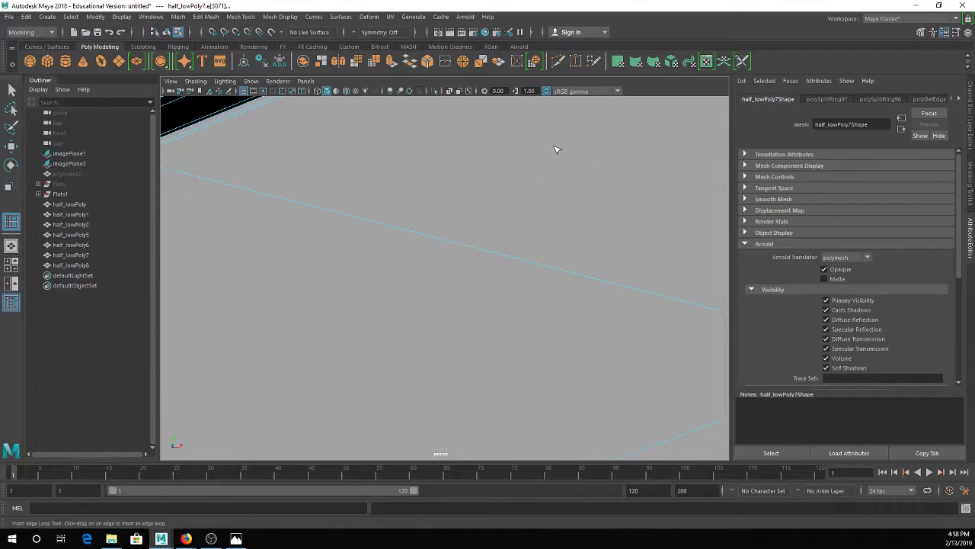
middle_click_drag(557, 148, 509, 226, "alt")
scroll(506, 232, "down", 3)
key("ctrl+z")
left_click(486, 272)
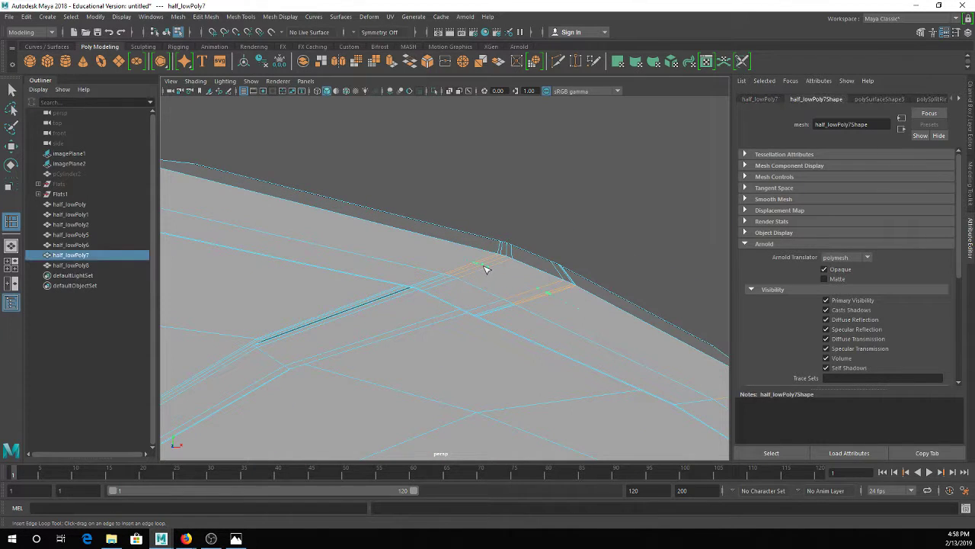
key("ctrl+z")
scroll(496, 281, "down", 6)
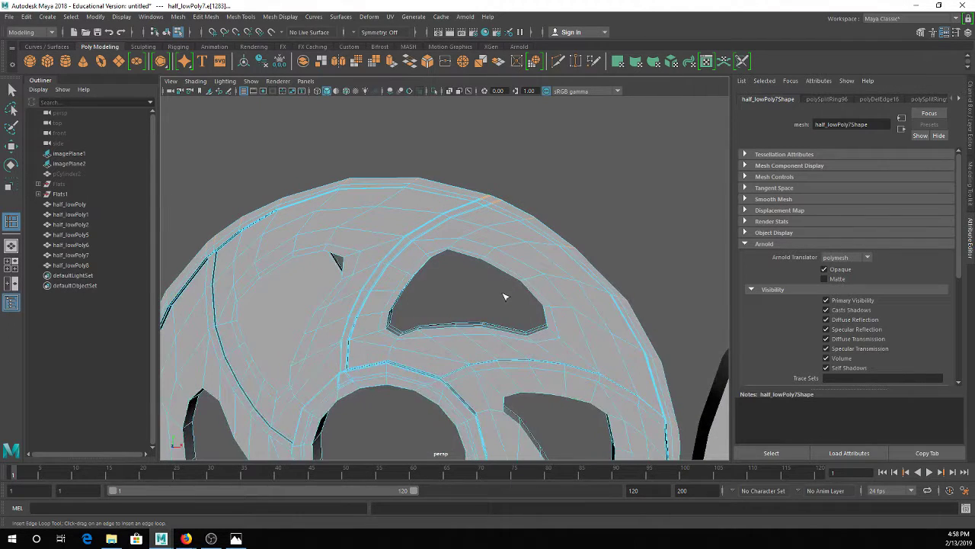
Preview the wheel smoothed, then insert two edge loops around the outer curve of the upper spoke opening in the unsmoothed mesh
scroll(494, 245, "up", 2)
key("3")
left_click(493, 246)
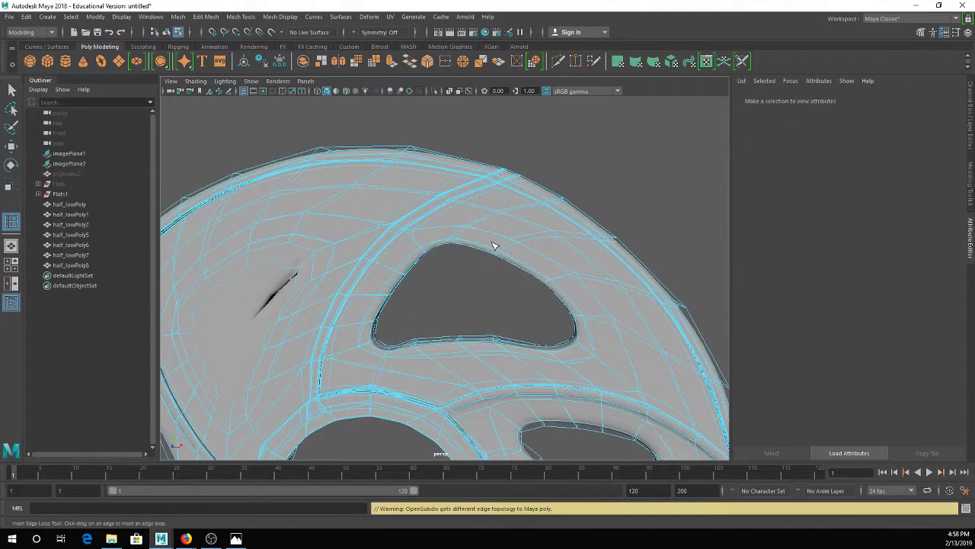
key("1")
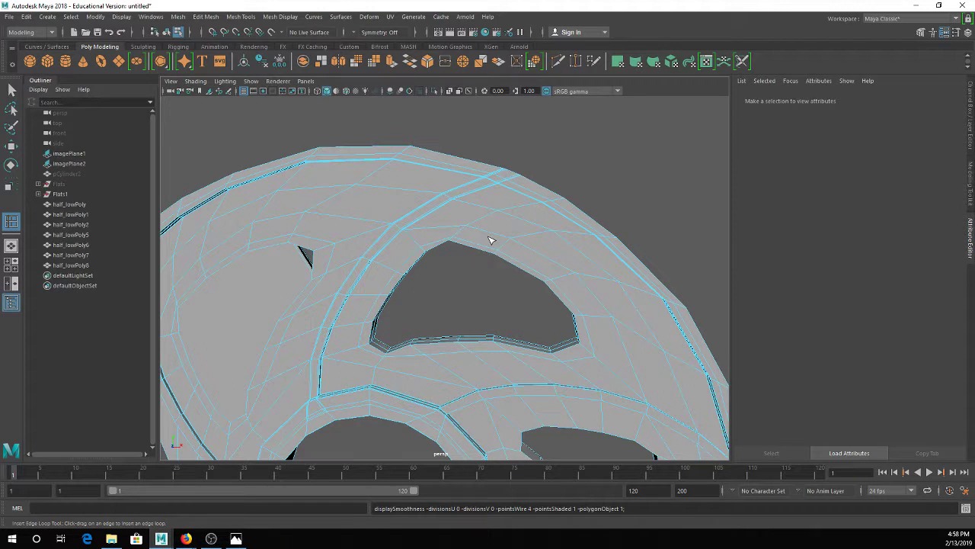
left_click_drag(485, 232, 488, 237)
scroll(488, 243, "up", 3)
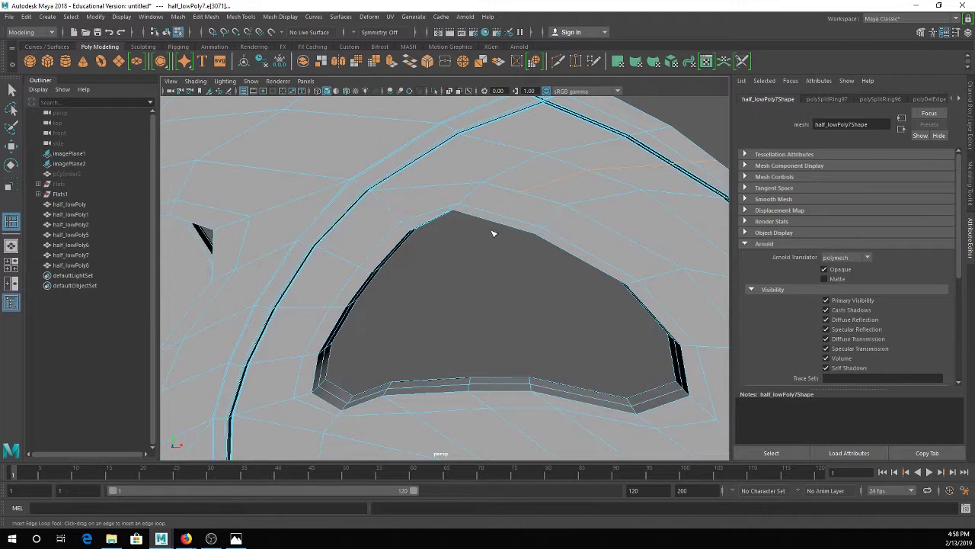
left_click(623, 243)
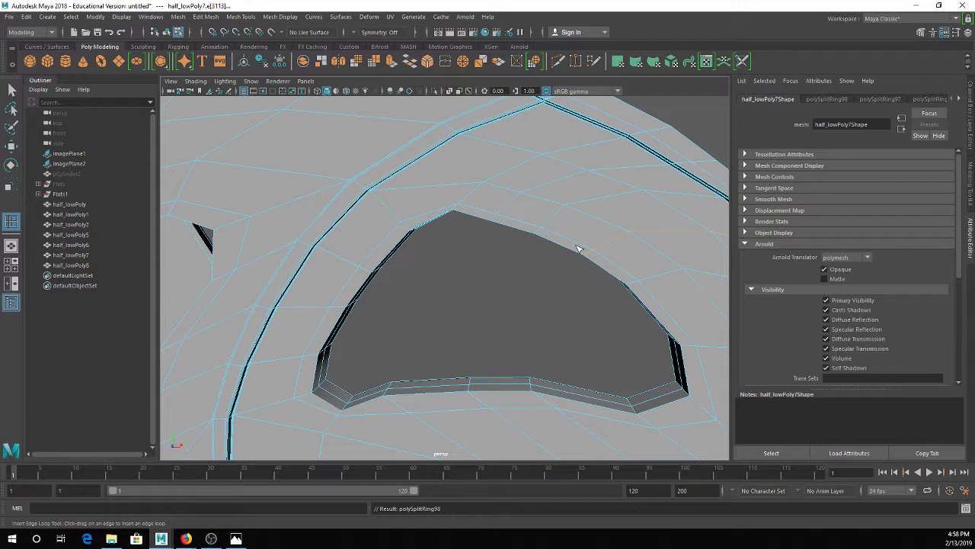
Try more edge loops along the outer curve of the upper spoke opening and undo them
left_click(670, 319)
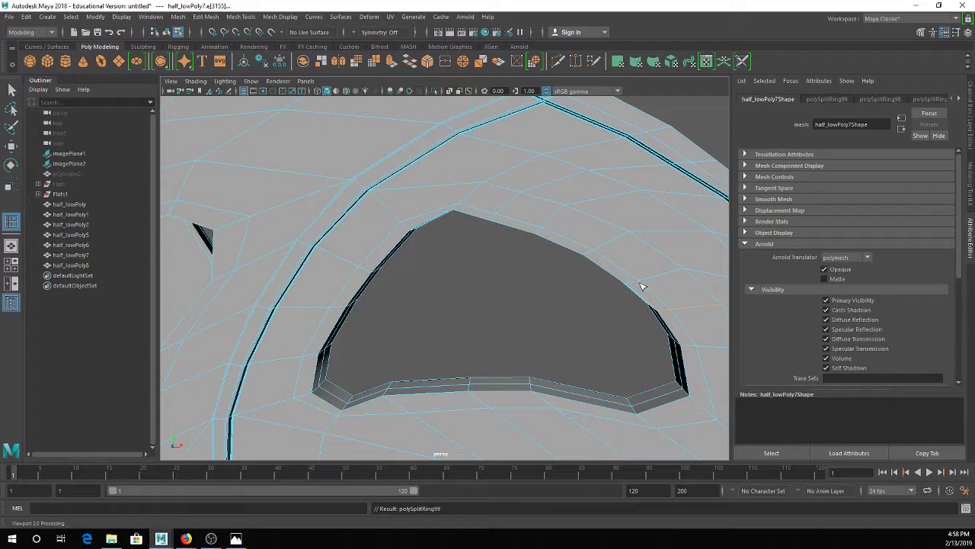
left_click(617, 266)
left_click(522, 224)
left_click(511, 220)
left_click(483, 211)
key("ctrl+z")
key("ctrl+z")
key("ctrl+z")
key("ctrl+z")
key("ctrl+z")
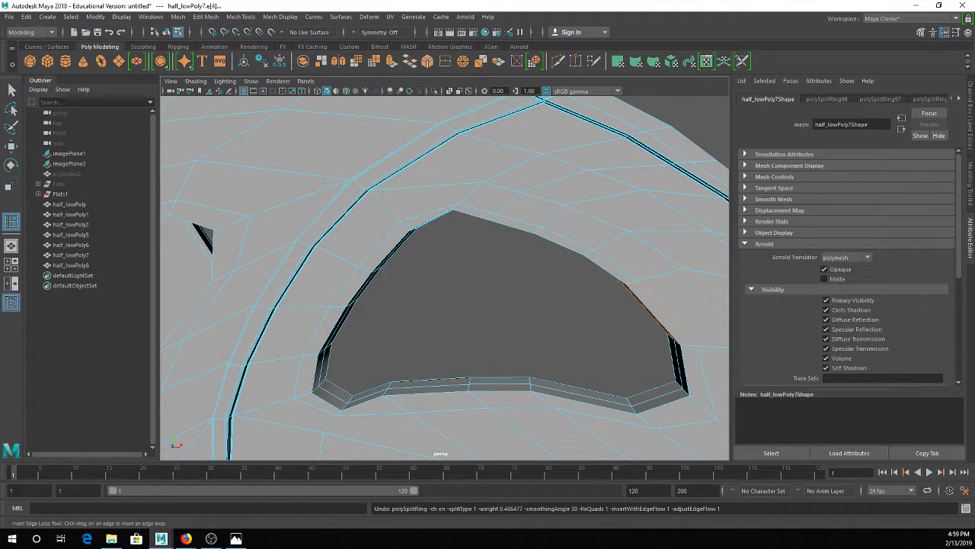
Insert a second edge loop on the flat rim, between the existing support loop and the outermost edge
left_click_drag(474, 173, 459, 180, "alt")
middle_click_drag(459, 179, 501, 214, "alt")
right_click_drag(500, 214, 505, 229, "alt")
middle_click_drag(621, 167, 537, 204, "alt")
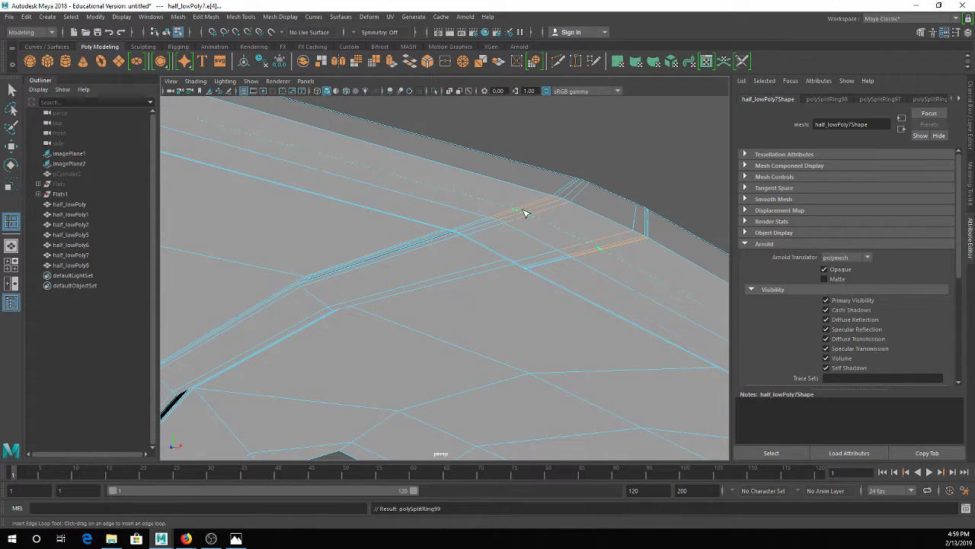
right_click_drag(540, 220, 610, 214, "alt")
middle_click_drag(610, 214, 539, 302, "alt")
right_click_drag(538, 302, 549, 284, "alt")
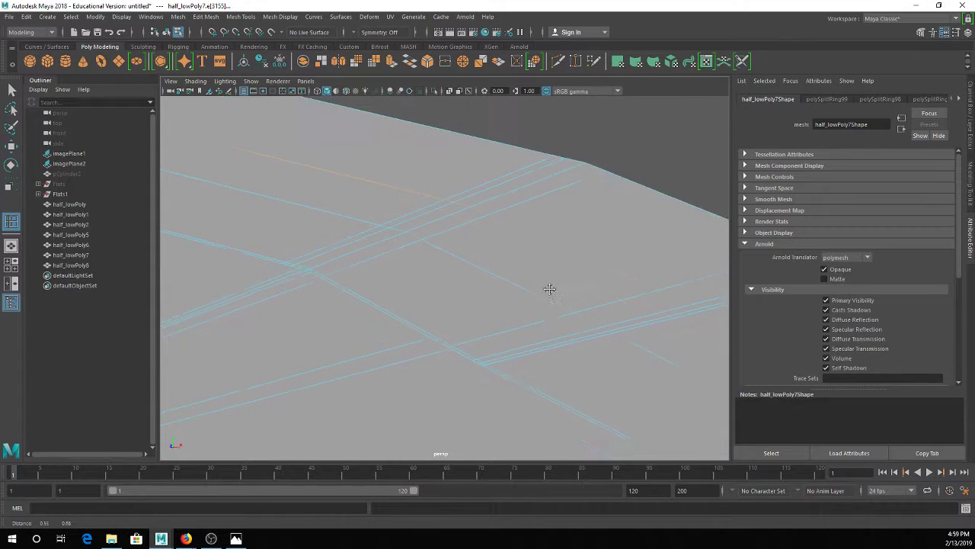
Merge each of the two vertex clusters where the spoke groove's edges cross the new rim loop into one vertex
key("q")
right_click_drag(496, 211, 450, 201)
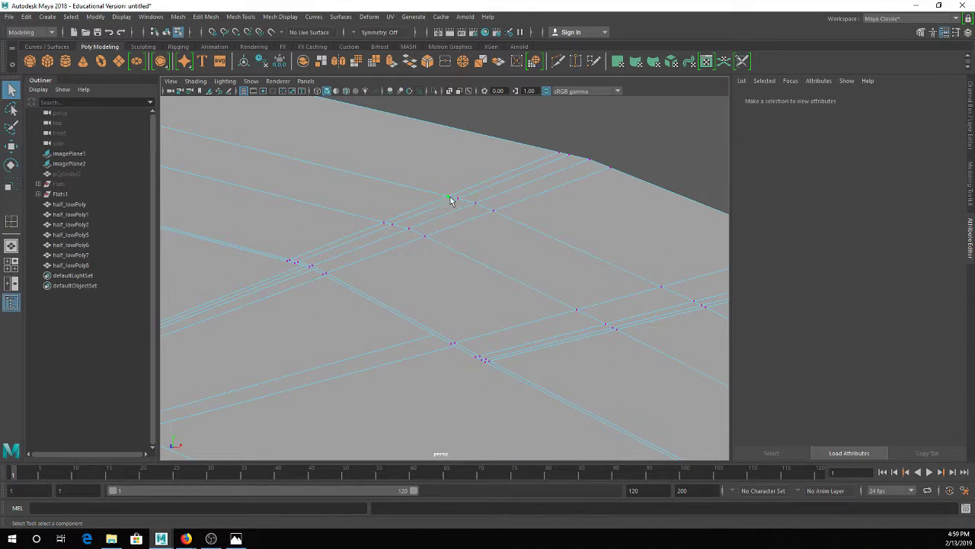
left_click(448, 200)
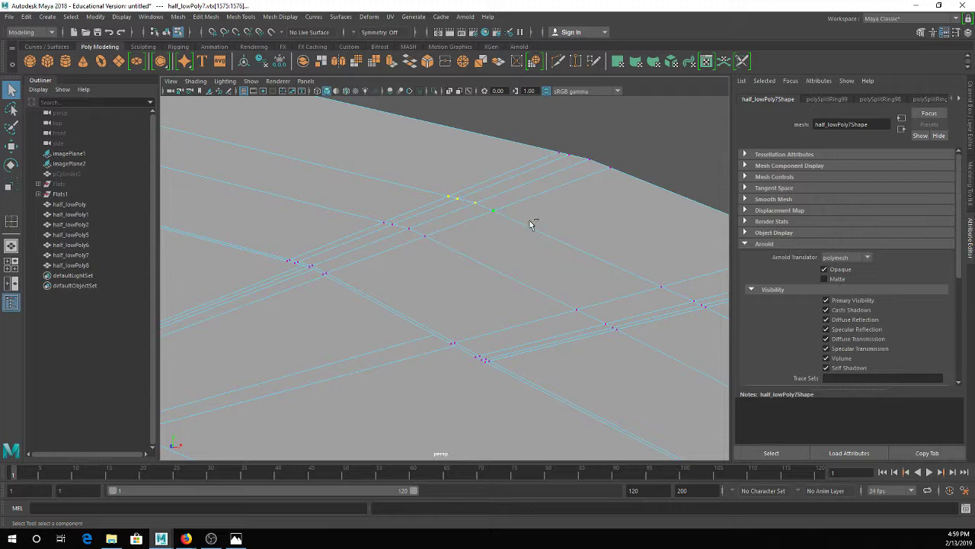
left_click(464, 61)
left_click(694, 301, "shift")
left_click(702, 304, "shift")
left_click(706, 307, "shift")
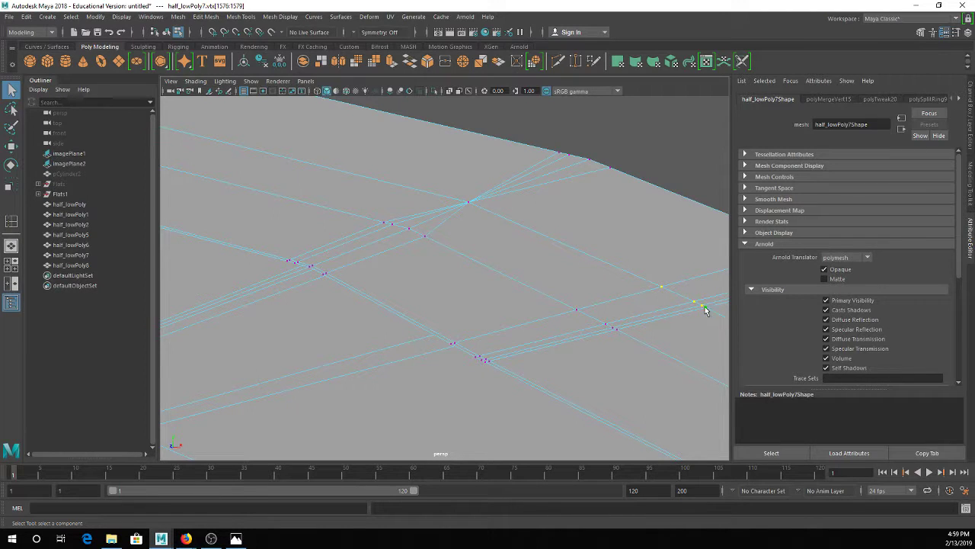
Delete the surplus edges just inside the two merged vertices and check the neighbouring faces with the mesh smoothed
right_click_drag(447, 211, 447, 186)
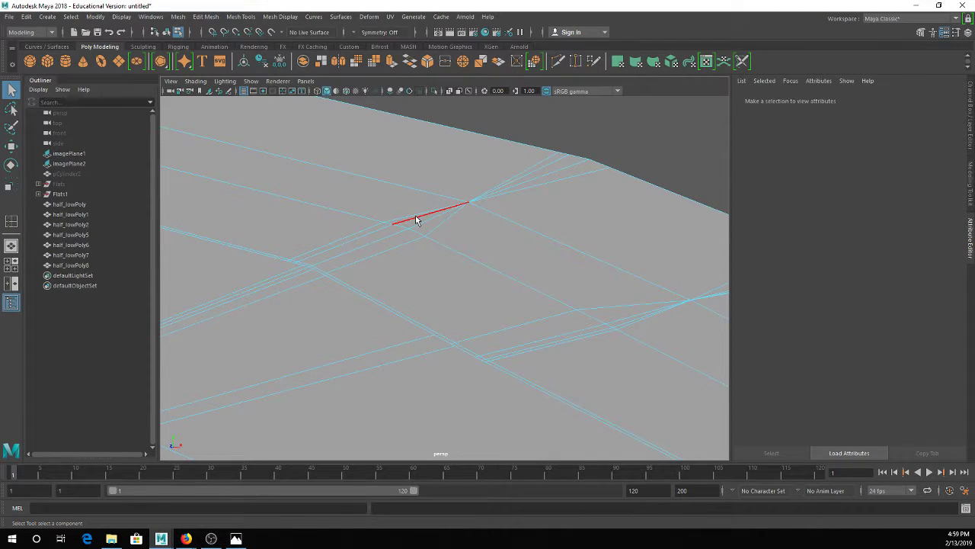
left_click(415, 220)
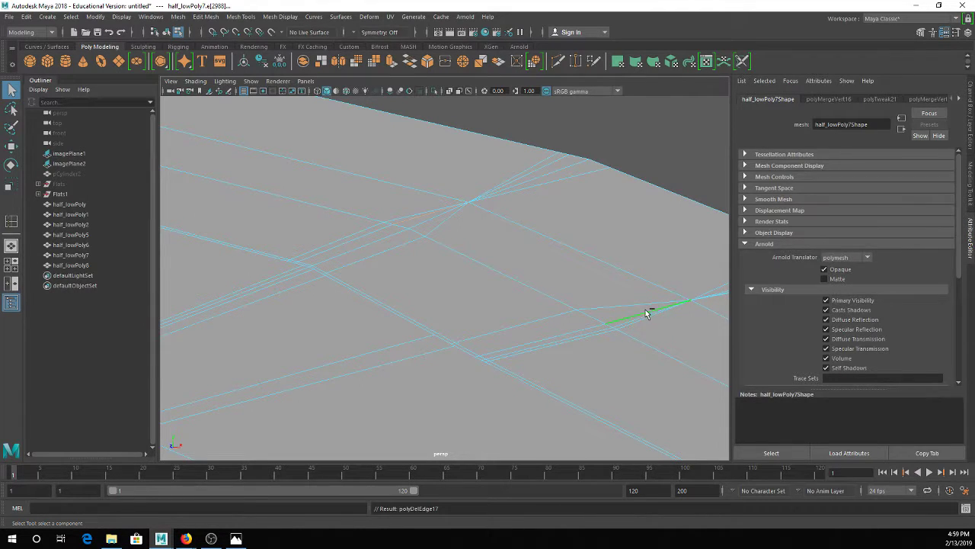
key("Delete")
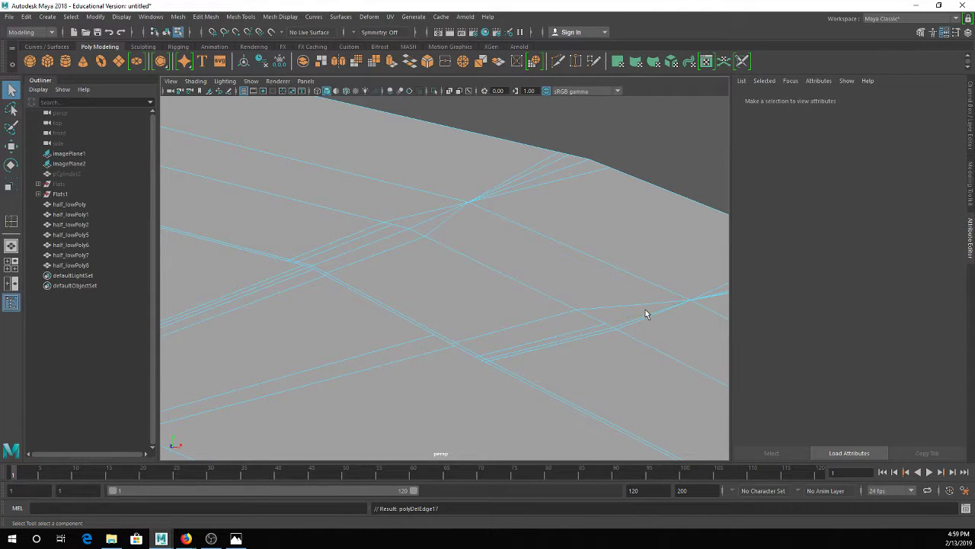
right_click_drag(402, 220, 402, 224)
left_click(401, 224)
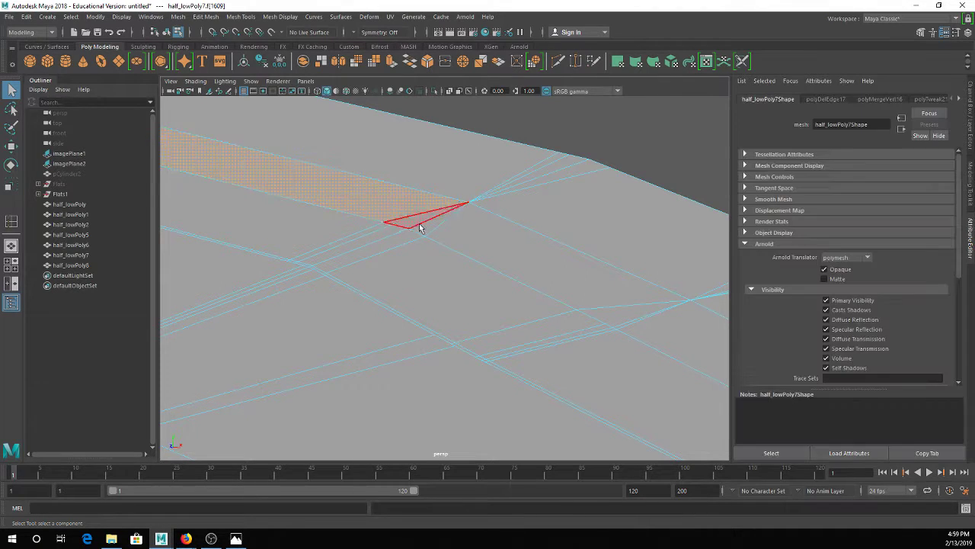
key("3")
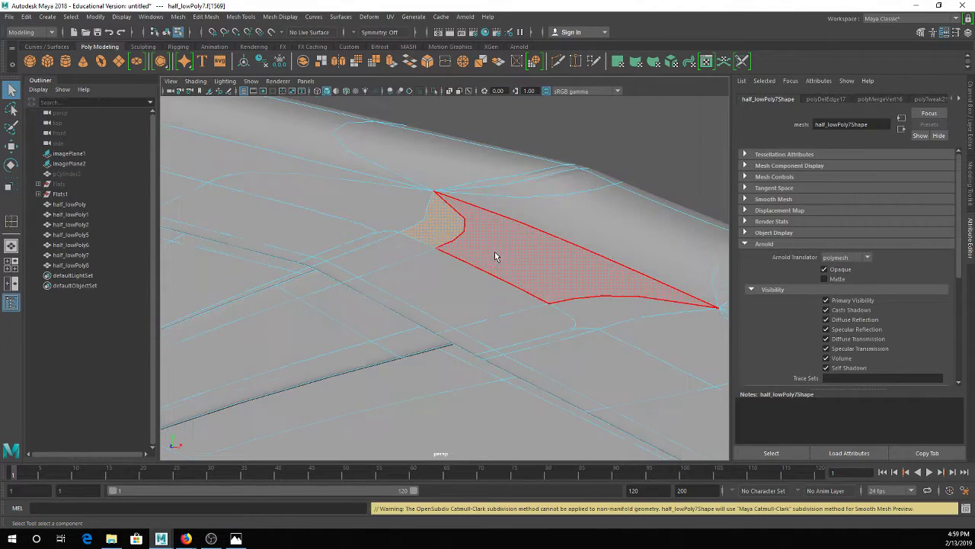
Merge the first cluster of vertices on the outermost edge into one vertex on the unsmoothed mesh
right_click_drag(457, 221, 554, 176)
key("1")
left_click(589, 158)
left_click(569, 153, "shift")
left_click(557, 152, "shift")
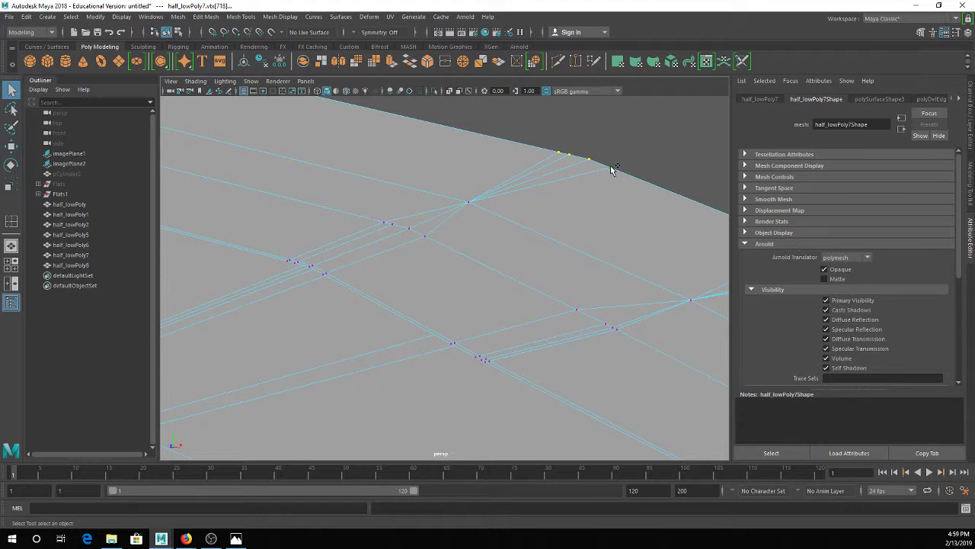
left_click(463, 64)
Merge the remaining vertex clusters on the rim's front and back outer edges, using wireframe display
mouse_move(652, 247)
middle_mouse_down("alt")
mouse_move(556, 228)
mouse_move(621, 239)
middle_mouse_up("alt")
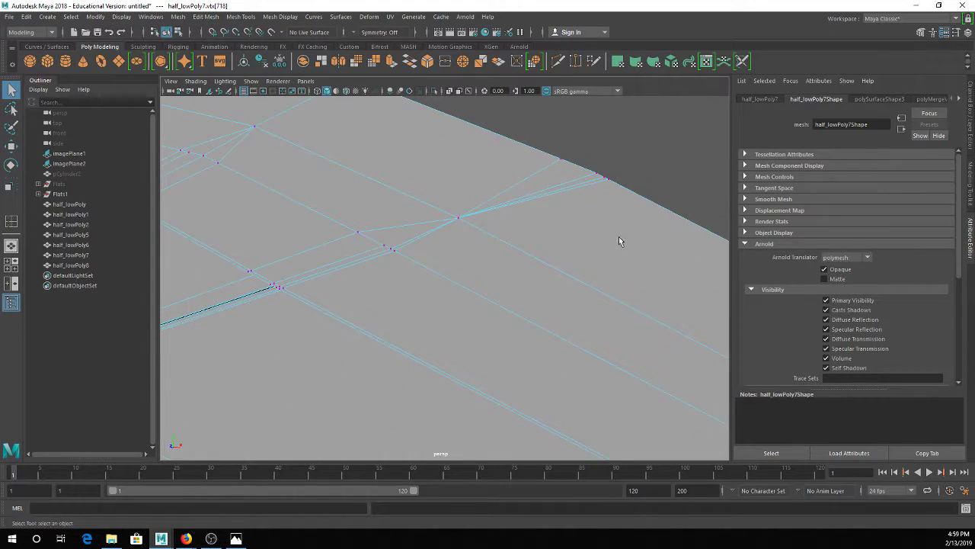
key("4")
left_click_drag(548, 146, 619, 198, "alt")
key("f")
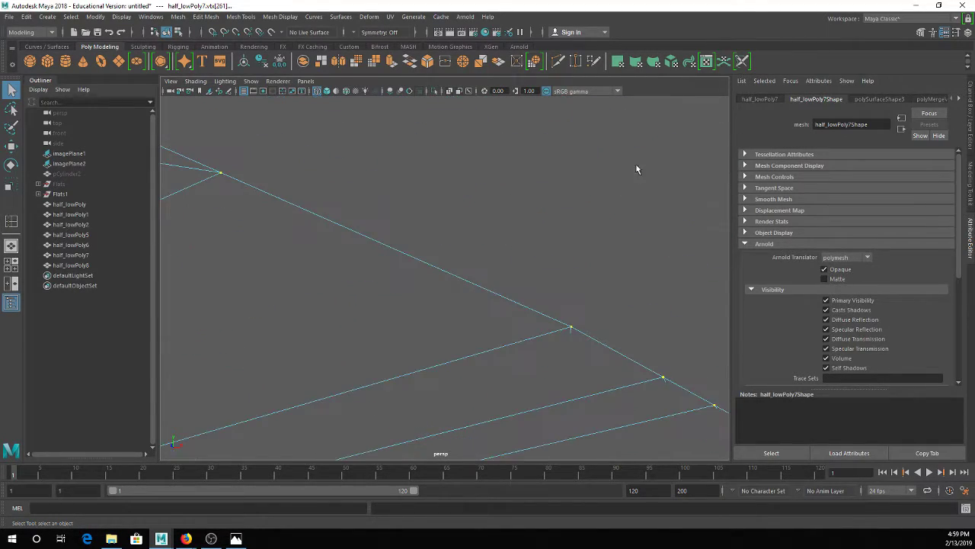
scroll(614, 283, "down", 5)
left_click(332, 319)
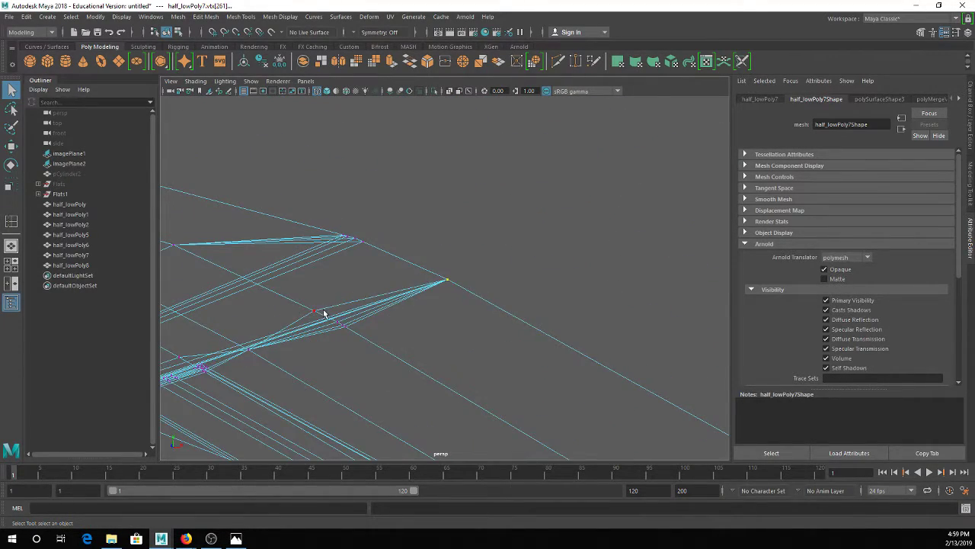
left_click_drag(329, 222, 382, 260)
key("g")
Examine the rim around the merged vertices with the wheel shaded and smoothed
middle_click_drag(380, 262, 480, 203, "alt")
key("3")
right_click_drag(451, 145, 509, 109)
key("5")
scroll(513, 208, "down", 4)
left_click(522, 227)
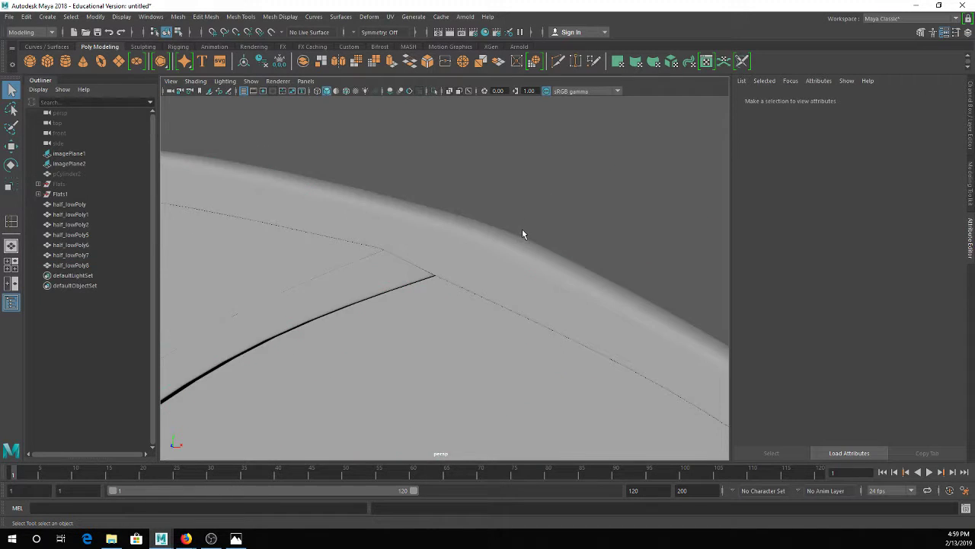
scroll(487, 282, "down", 4)
scroll(481, 262, "up", 1)
left_click(481, 262)
scroll(526, 241, "down", 5)
left_click(523, 244)
scroll(485, 274, "up", 1)
left_click(474, 266)
scroll(474, 265, "up", 3)
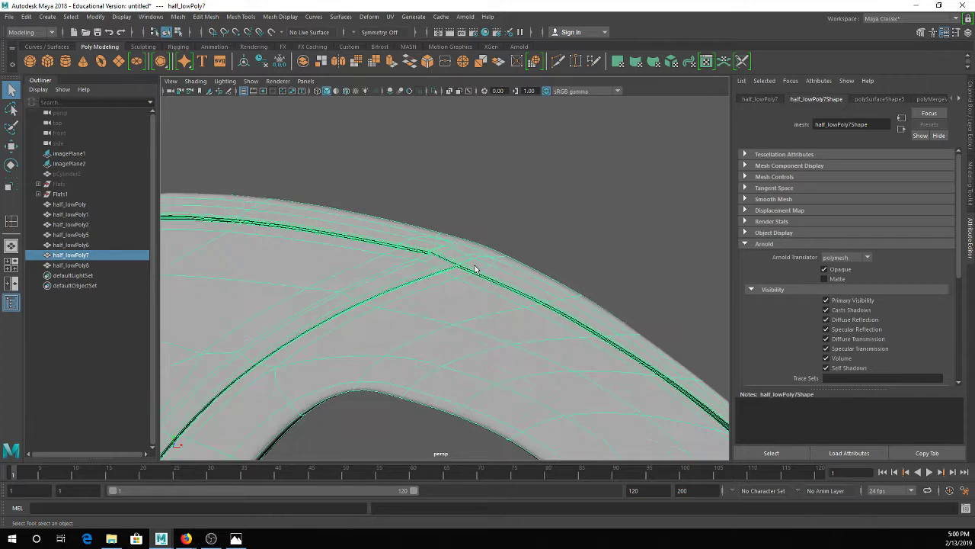
Insert a support edge loop on the wheel's outer side wall, close to the front outermost edge of the unsmoothed mesh
scroll(480, 243, "down", 2)
key("1")
scroll(460, 251, "up", 4)
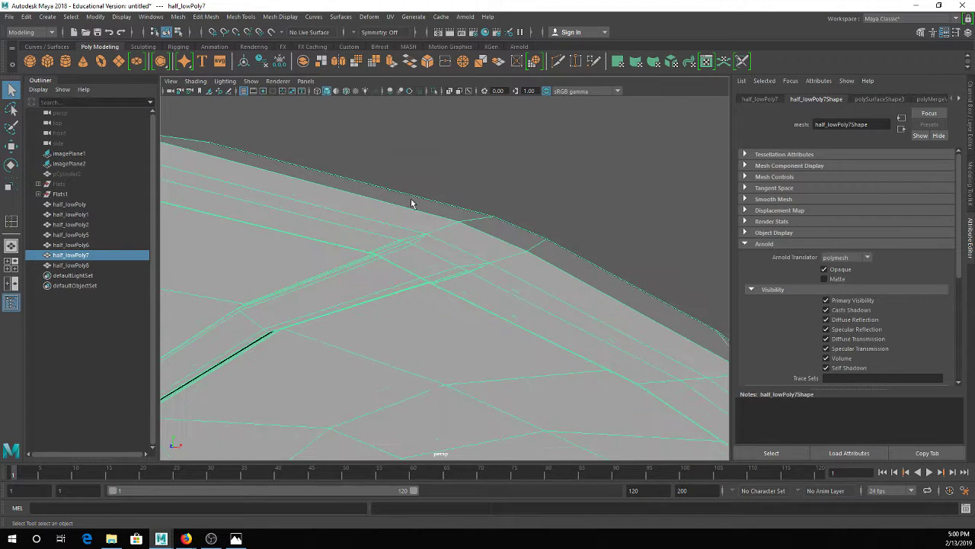
left_click(217, 17)
left_click(290, 92)
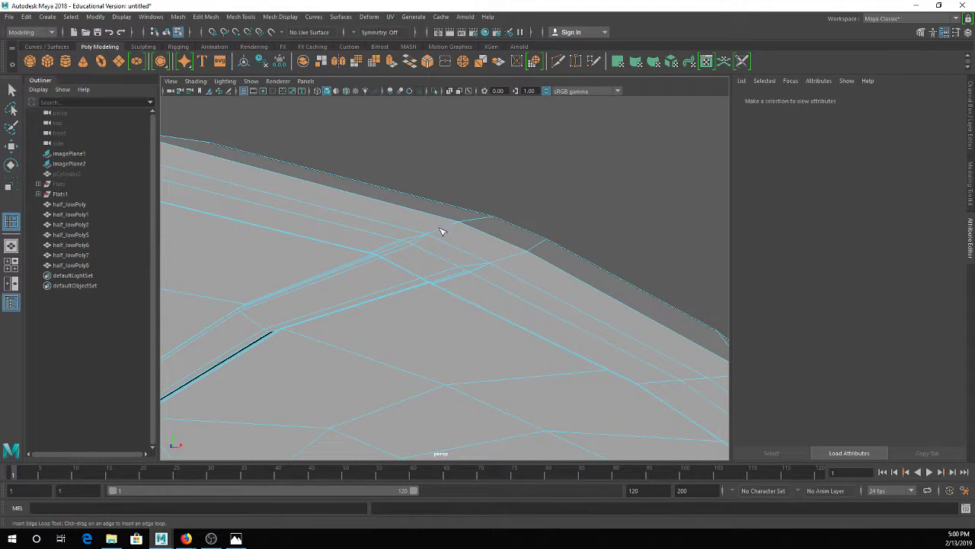
left_click(462, 222)
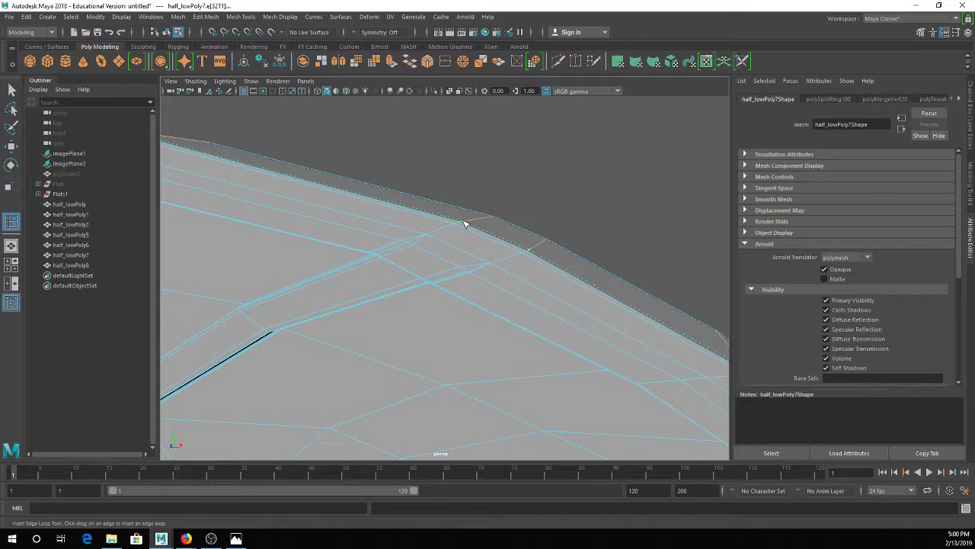
Examine the smoothed wheel's outer rim and overall silhouette from the front
key("3")
right_click_drag(449, 227, 499, 209)
left_click(567, 183)
scroll(504, 256, "down", 4)
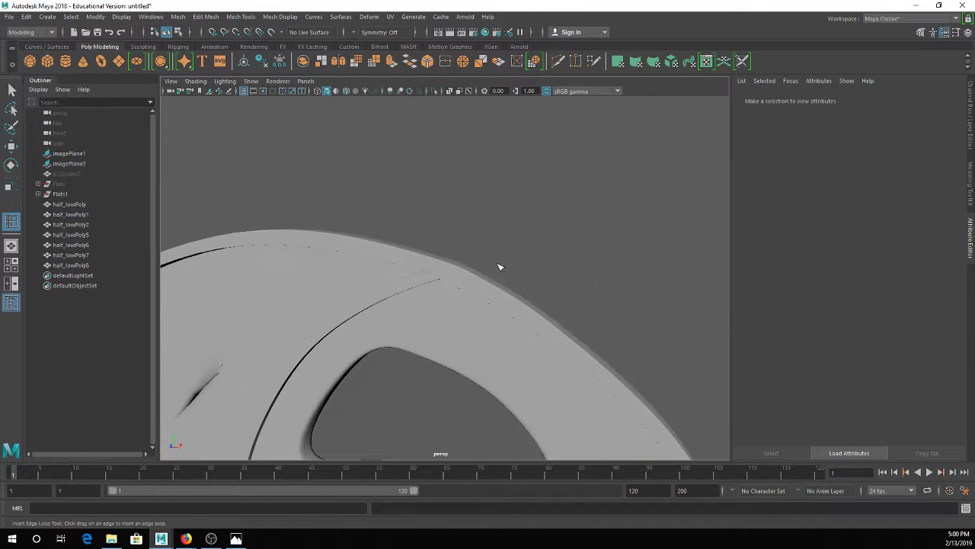
middle_click_drag(480, 348, 539, 251, "alt")
scroll(539, 254, "down", 5)
middle_click_drag(509, 333, 527, 276, "alt")
left_click_drag(529, 274, 536, 225, "alt")
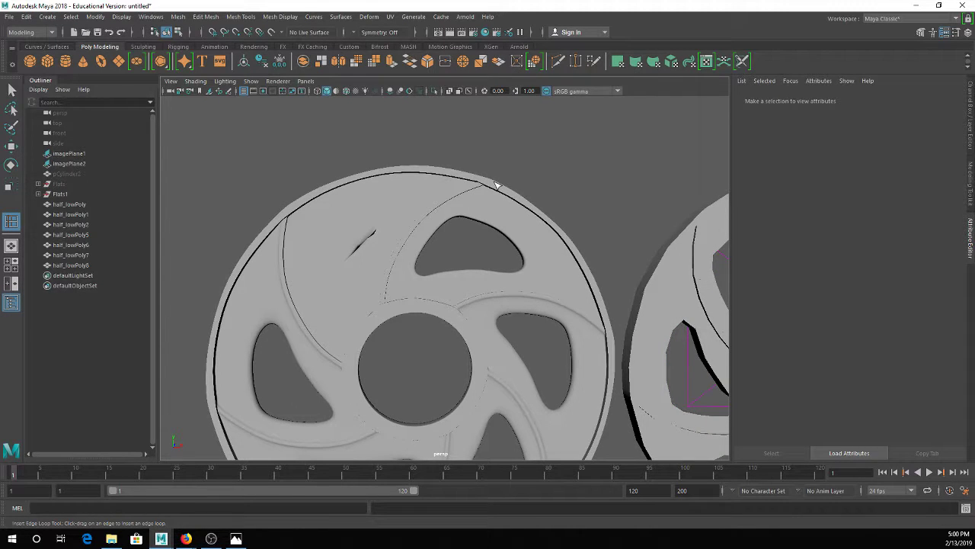
Try deleting the large face that closes the remaining spoke opening on the front of half_lowPoly7, and undo the deletion
scroll(495, 185, "up", 5)
left_click(453, 193)
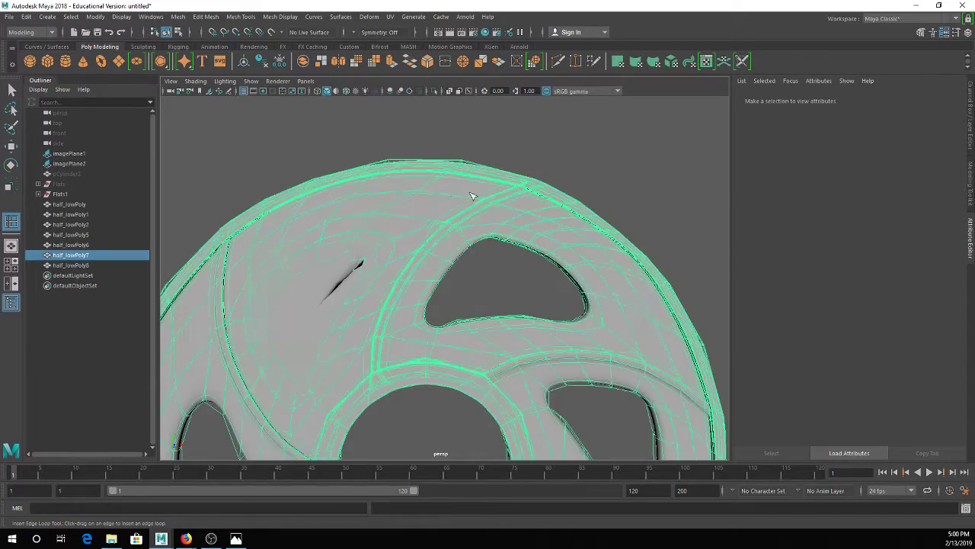
left_click_drag(381, 257, 385, 235, "alt")
middle_click_drag(398, 260, 493, 201, "alt")
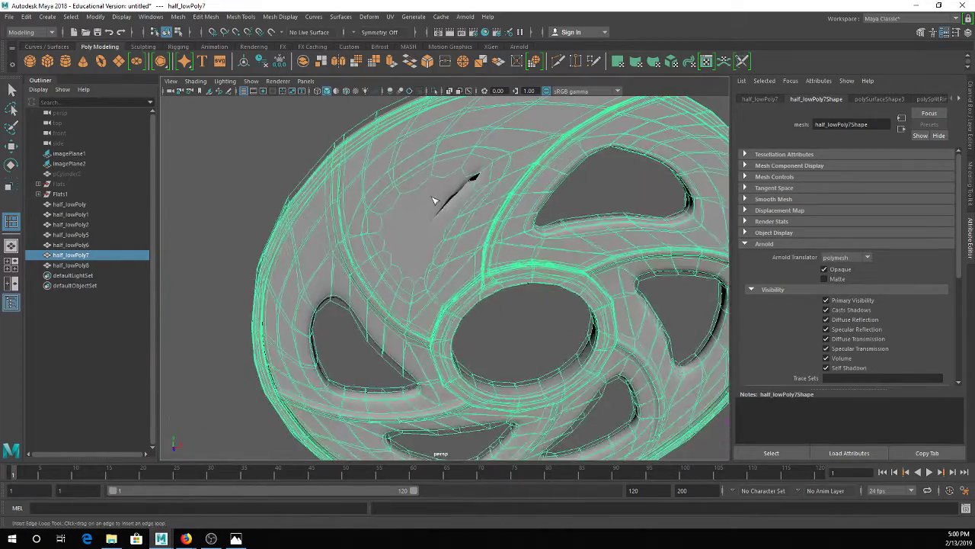
right_click_drag(433, 200, 420, 227)
key("q")
key("3")
left_click(415, 209)
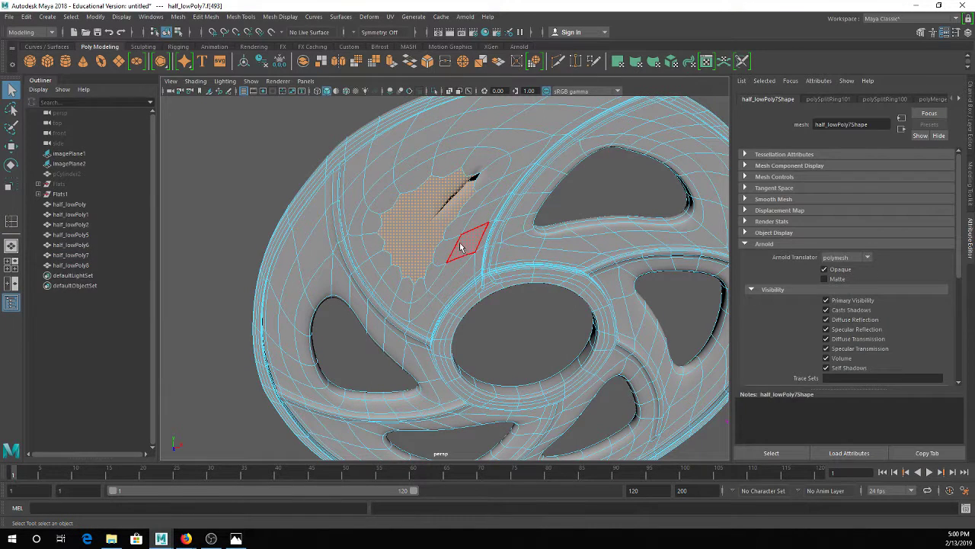
key("Delete")
key("ctrl+z")
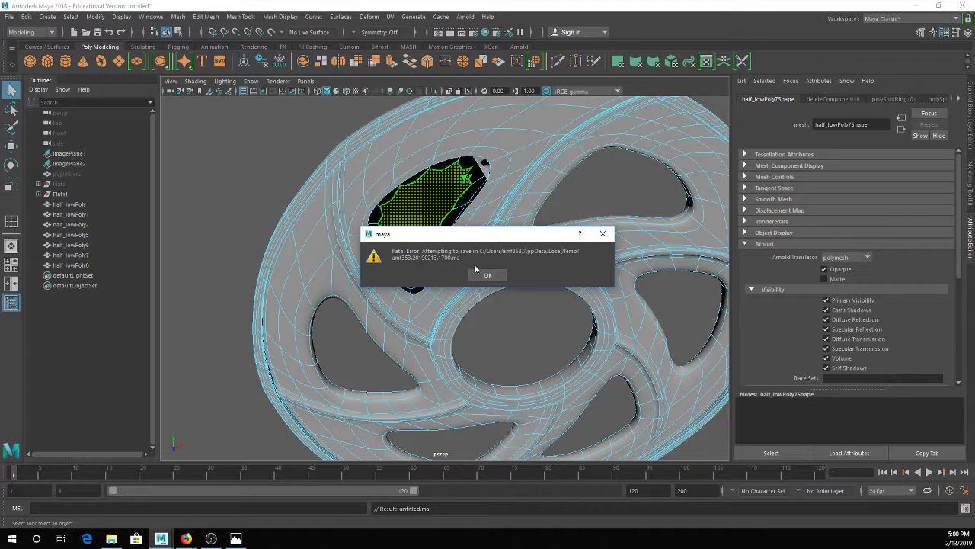
Dismiss the fatal error message, switch to the restarted Maya, and close its Render Settings and Tool Settings windows
left_click_drag(471, 234, 771, 260)
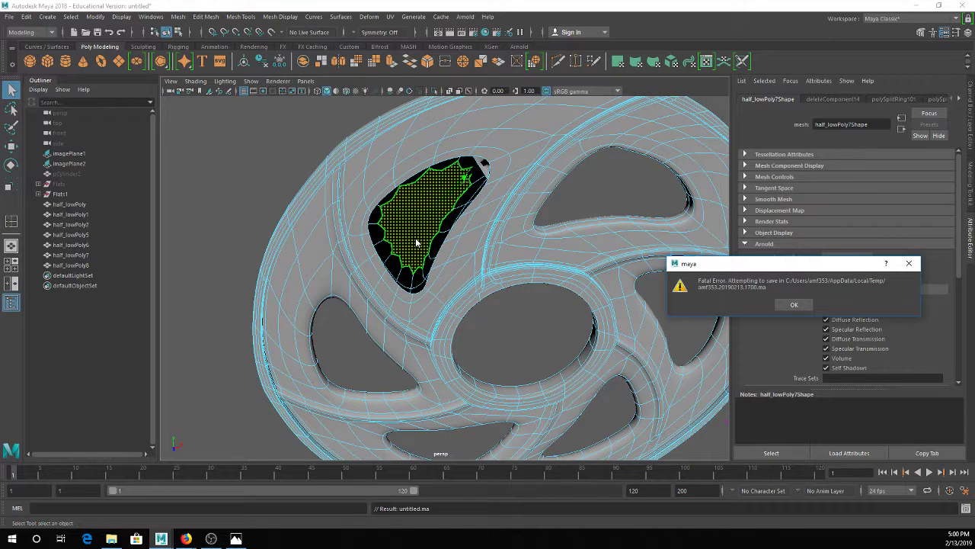
left_click(794, 304)
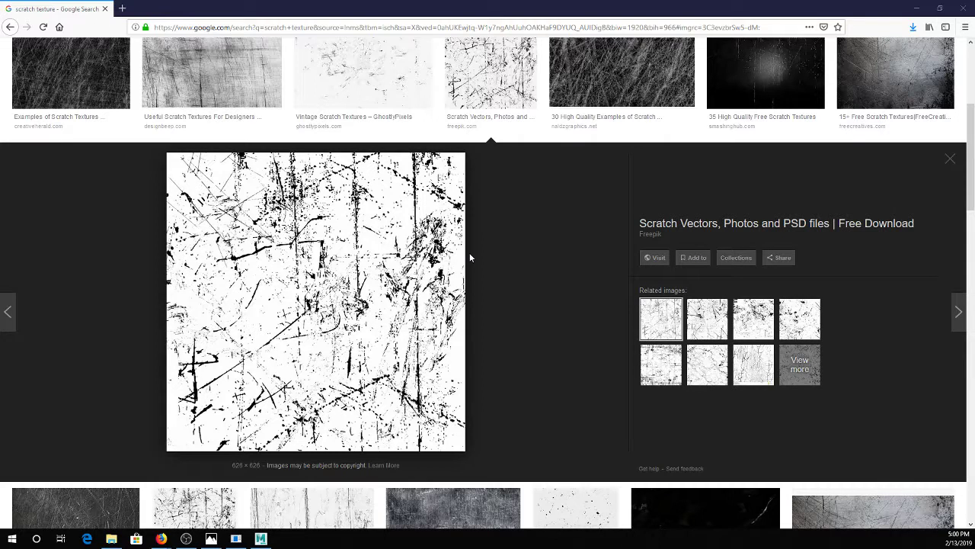
key("alt+Tab")
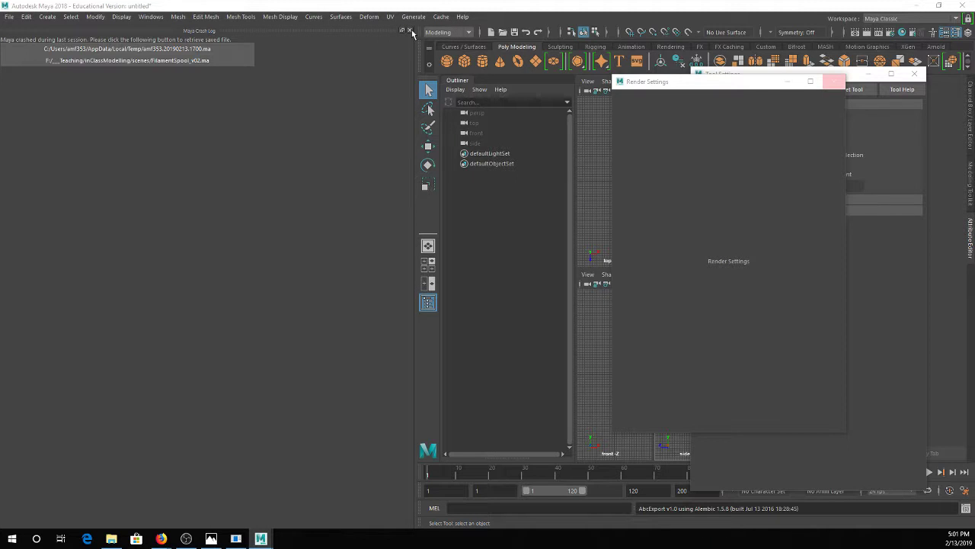
left_click(841, 79)
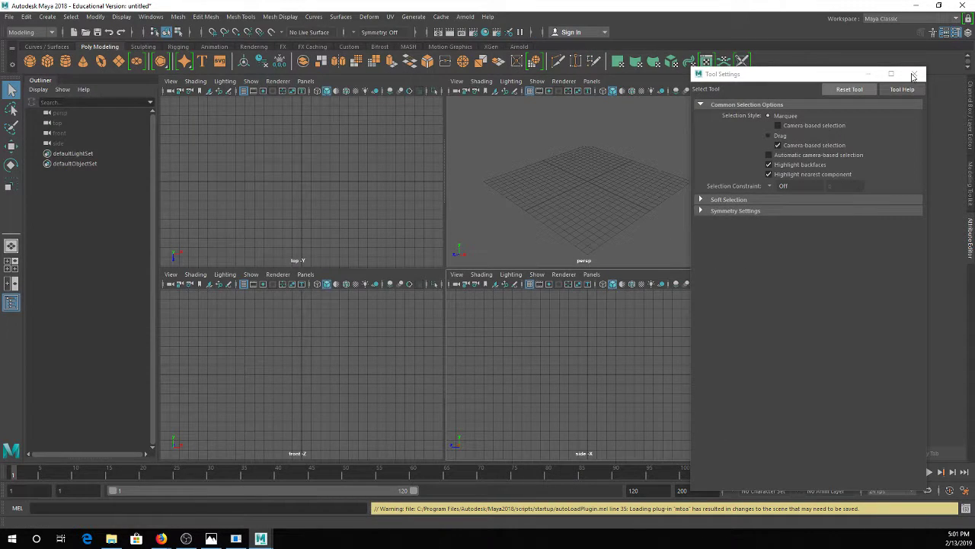
left_click(914, 75)
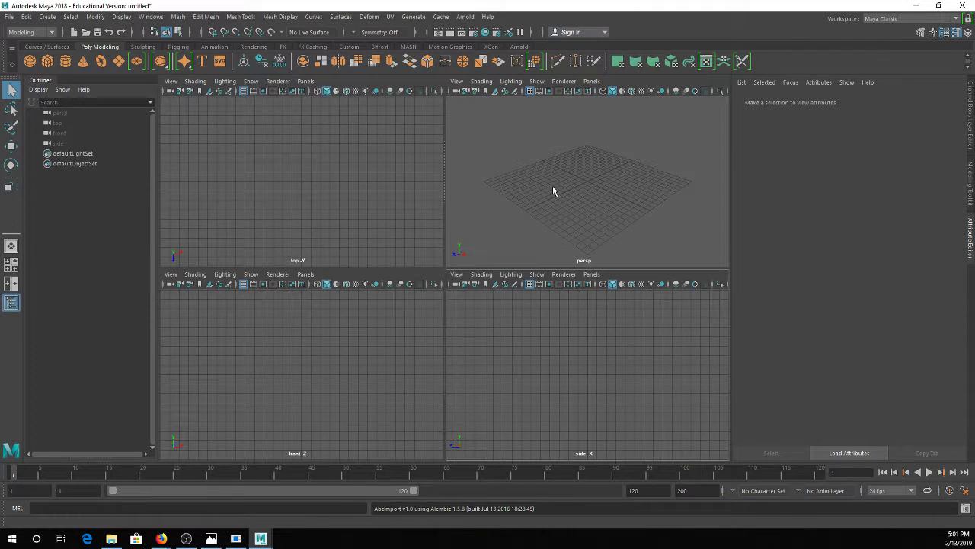
Create a polygon cylinder at the grid's centre in a maximized perspective view and scale it slightly taller
key("space")
left_click(65, 61)
left_click_drag(453, 279, 482, 297)
left_click(481, 297)
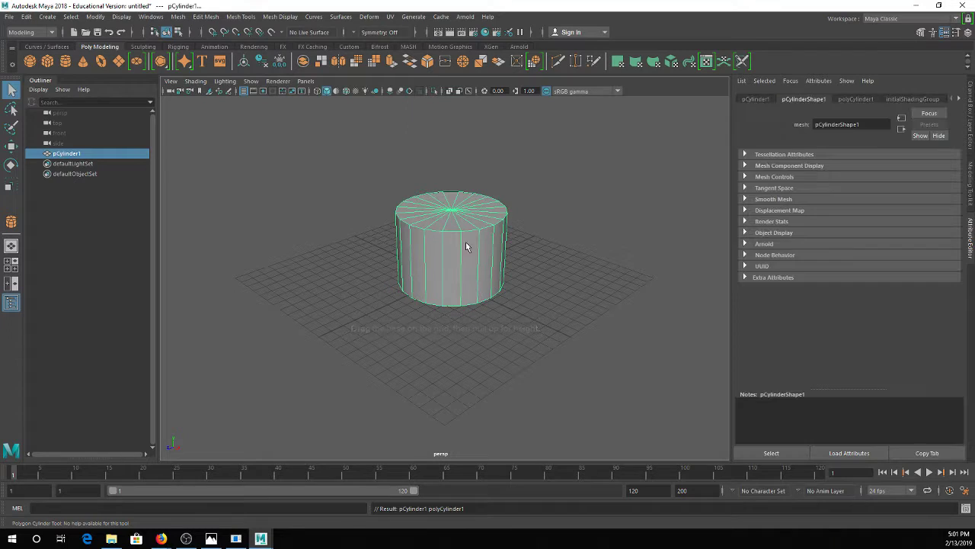
key("e")
key("r")
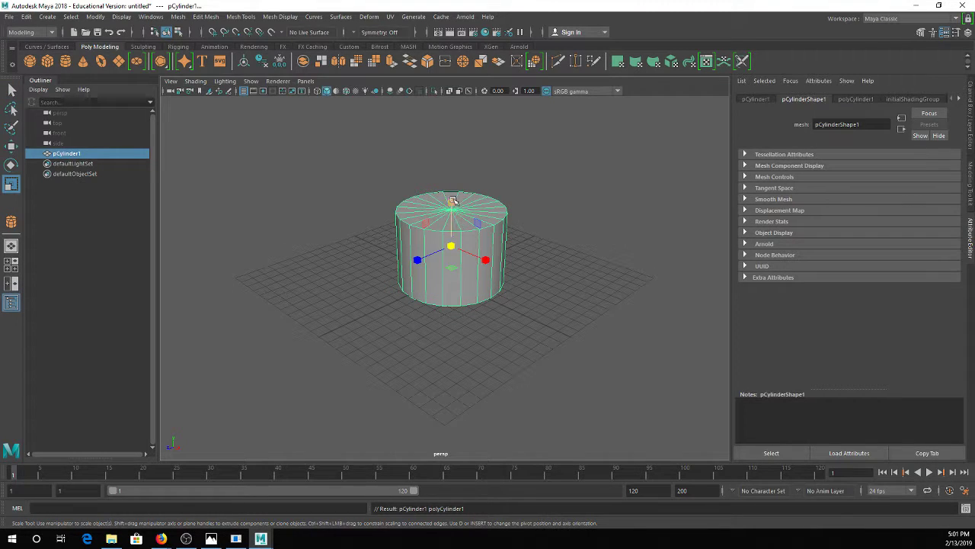
Scale the cylinder's top ring of vertices outward so the side wall flares, and return to object mode
key("q")
right_click_drag(426, 211, 371, 203)
left_click_drag(370, 163, 563, 229)
key("r")
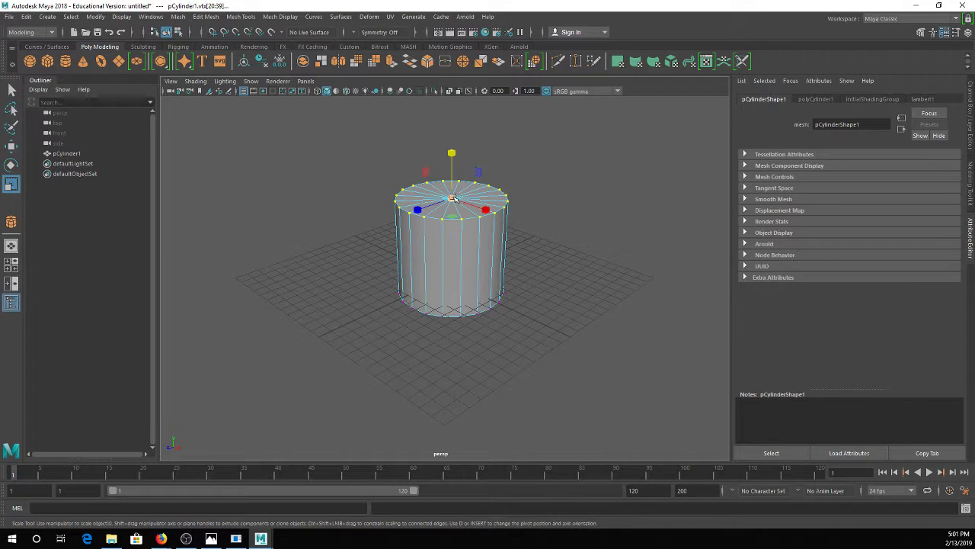
left_click_drag(452, 198, 481, 198)
key("q")
right_click_drag(449, 187, 489, 166)
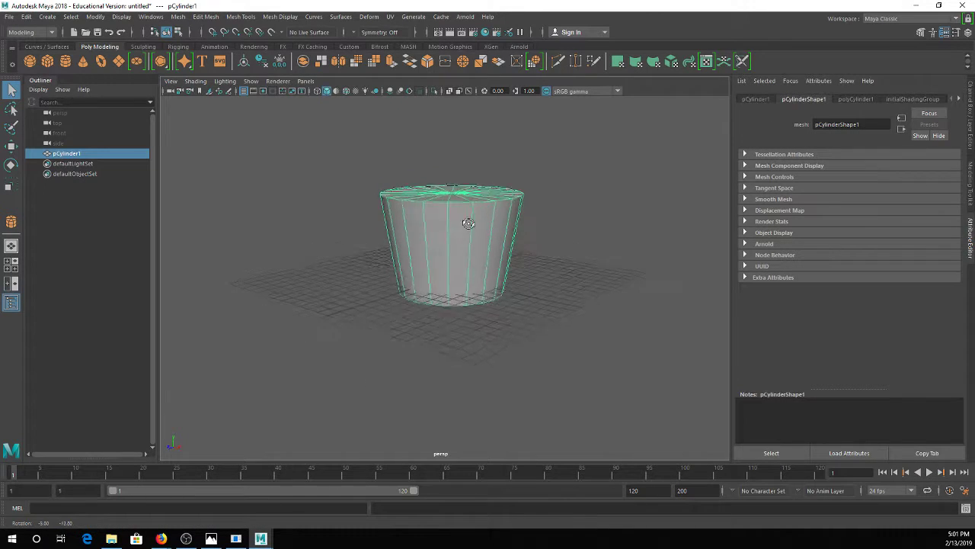
Try inserting straight horizontal edge loops around the flared cylinder's side wall, and undo them
left_click(206, 16)
mouse_move(240, 16)
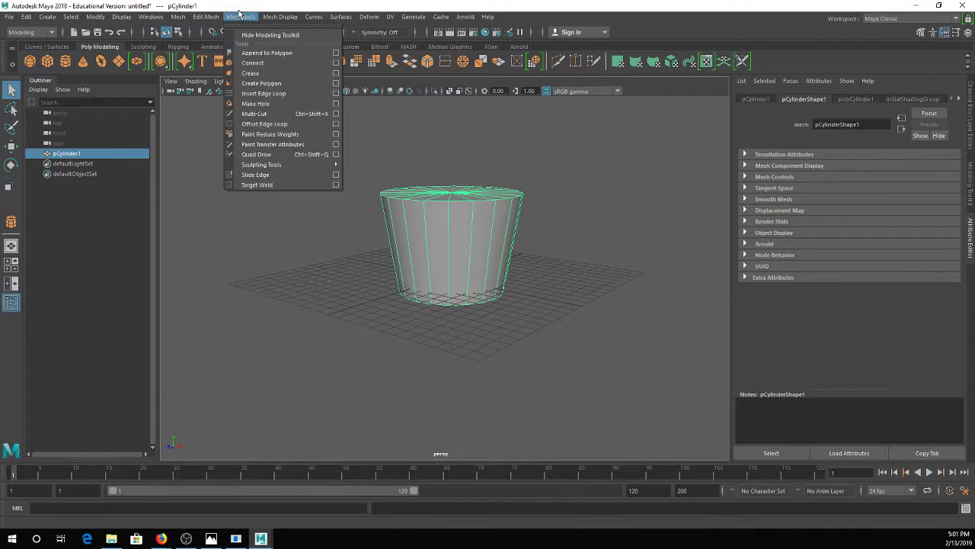
left_click(259, 93)
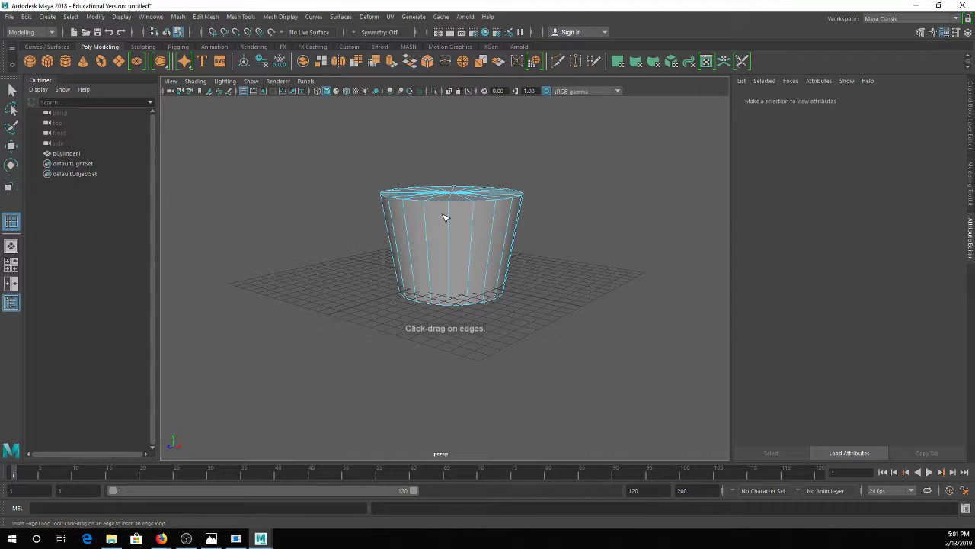
left_click_drag(451, 222, 449, 228)
key("ctrl+z")
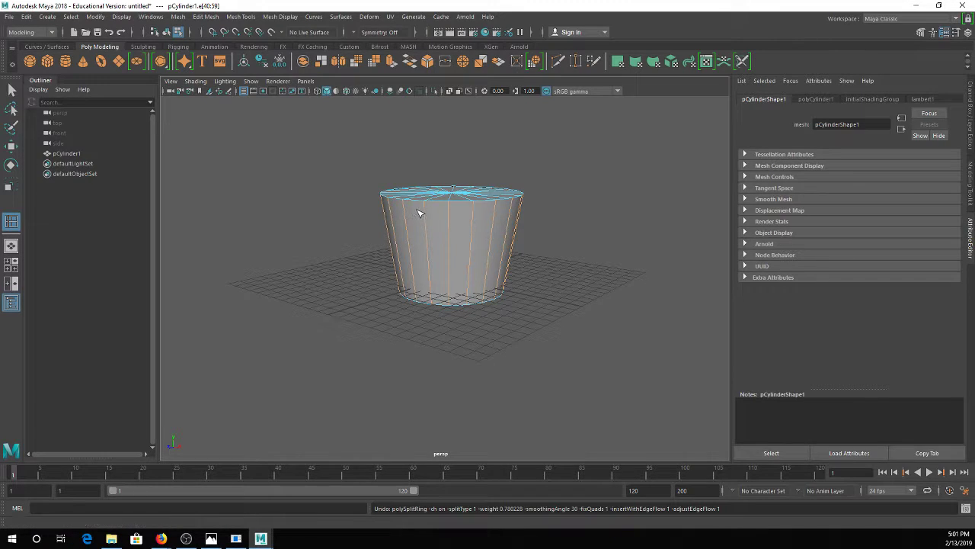
middle_click_drag(420, 214, 409, 233, "alt")
scroll(414, 233, "up", 4)
left_click_drag(424, 249, 428, 242, "alt")
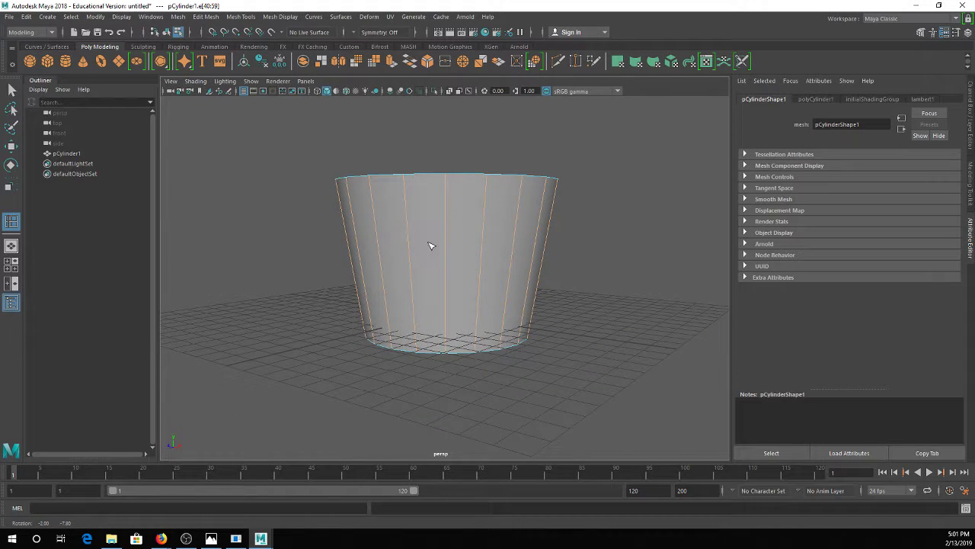
left_click(446, 214)
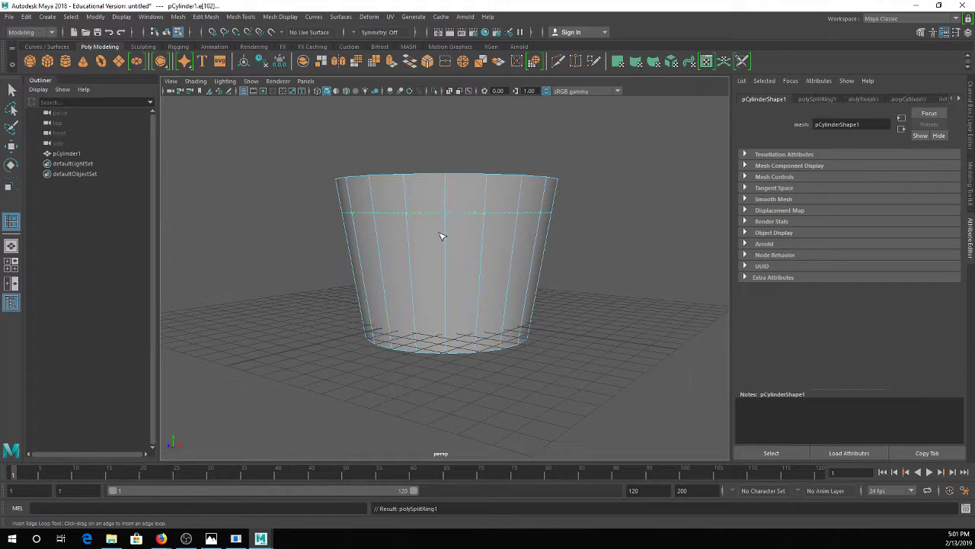
left_click(444, 263)
left_click(448, 298)
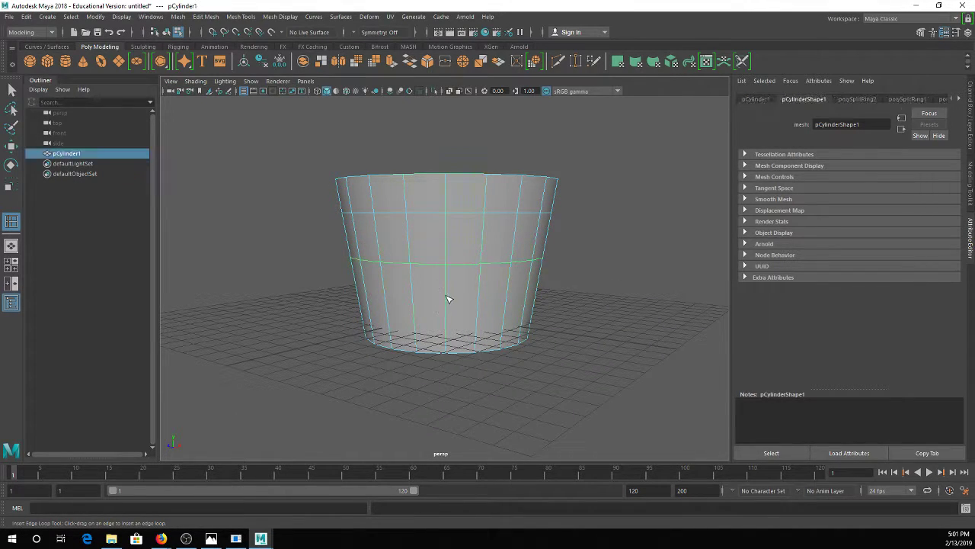
key("ctrl+z")
key("ctrl+z")
key("ctrl+z")
Insert five horizontal edge loops with edge flow around the side wall, bulging it into a rounded pot shape
left_click_drag(446, 242, 446, 235)
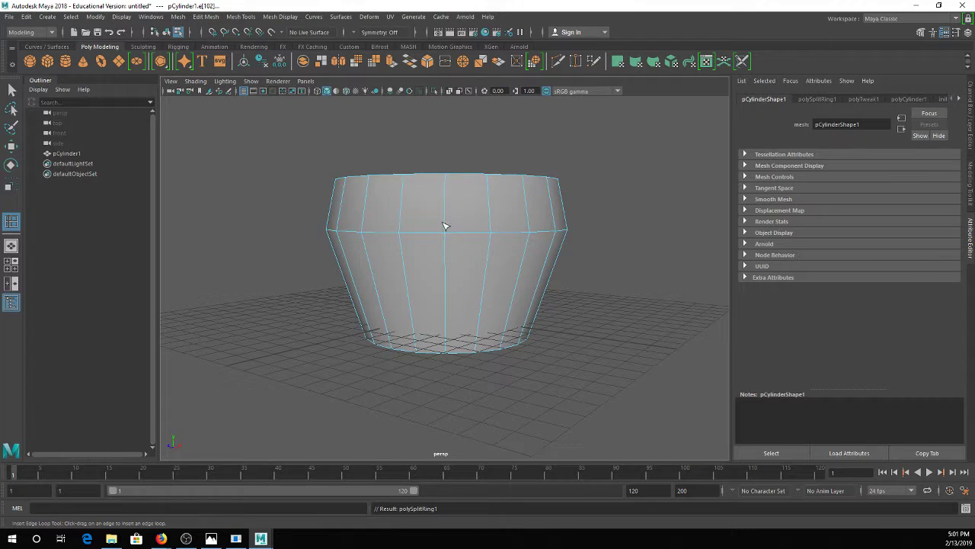
left_click_drag(447, 274, 448, 295)
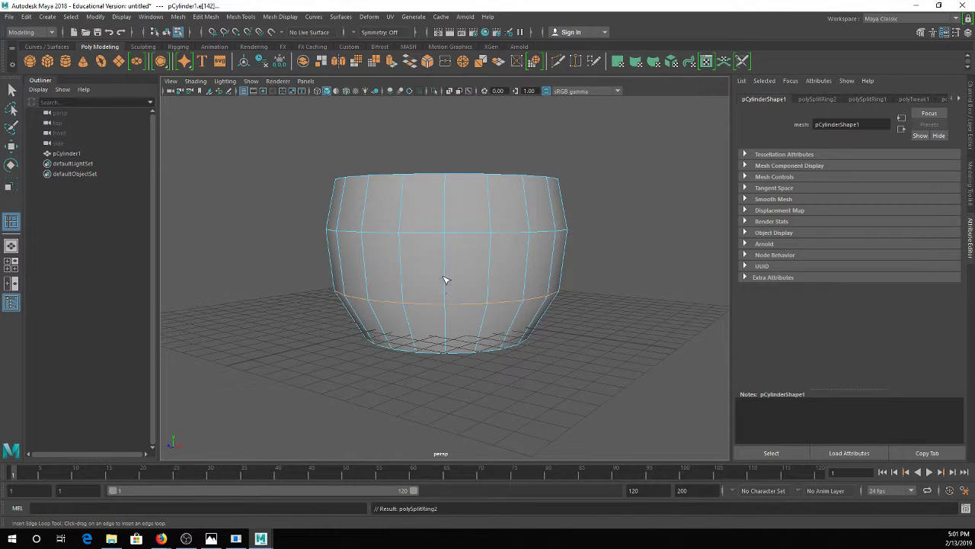
key("3")
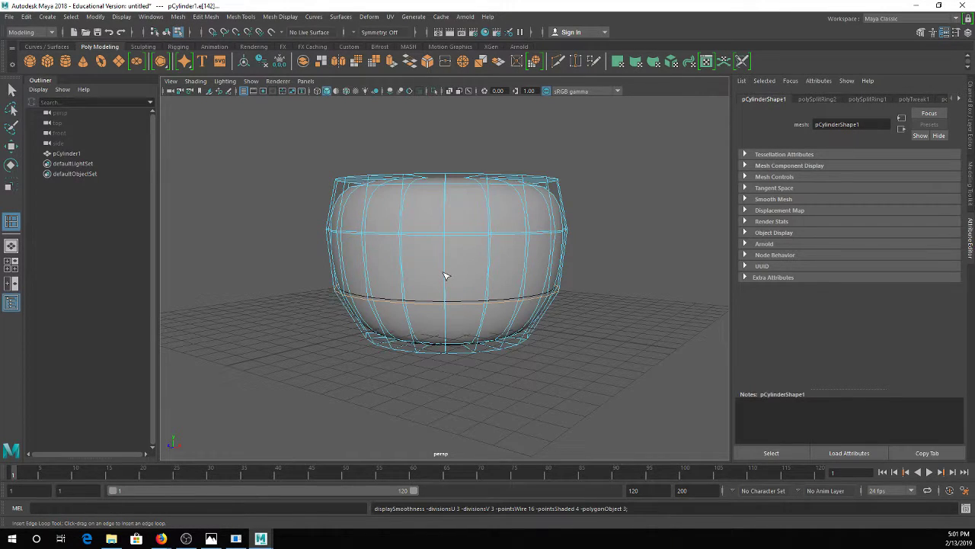
key("1")
left_click_drag(448, 211, 447, 203)
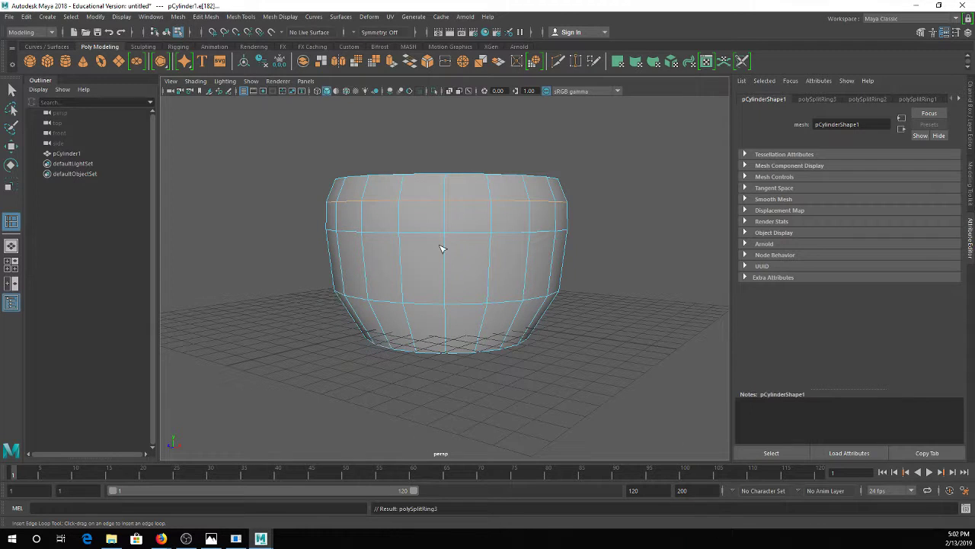
left_click(444, 267)
left_click(446, 272)
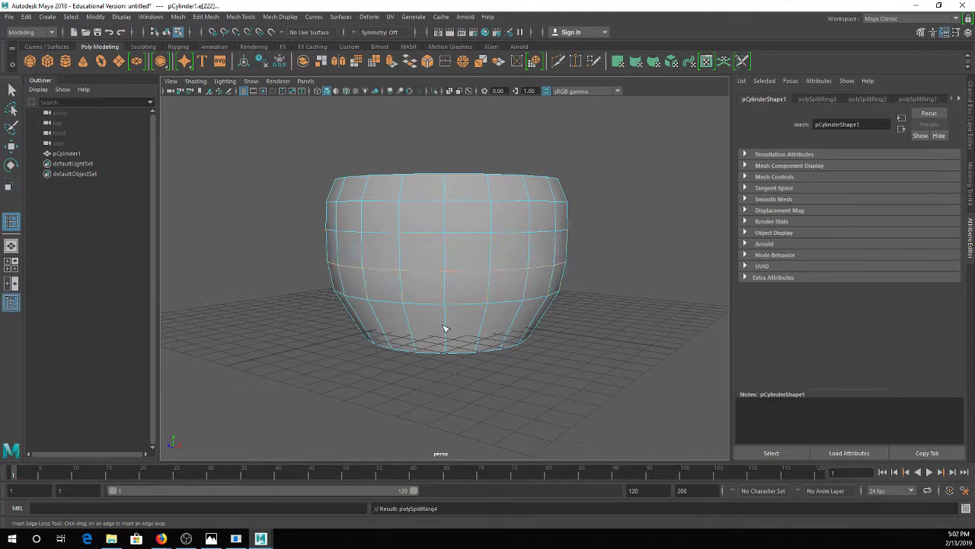
left_click(446, 333)
Extrude a two-by-two block of faces on the pot's upper side wall and circularize the faces
left_click_drag(439, 296, 435, 246, "alt")
key("q")
right_click_drag(447, 252, 476, 174)
right_click_drag(464, 270, 410, 240)
left_click(411, 238)
left_click(444, 239, "shift")
left_click(449, 265, "shift")
left_click(419, 273, "shift")
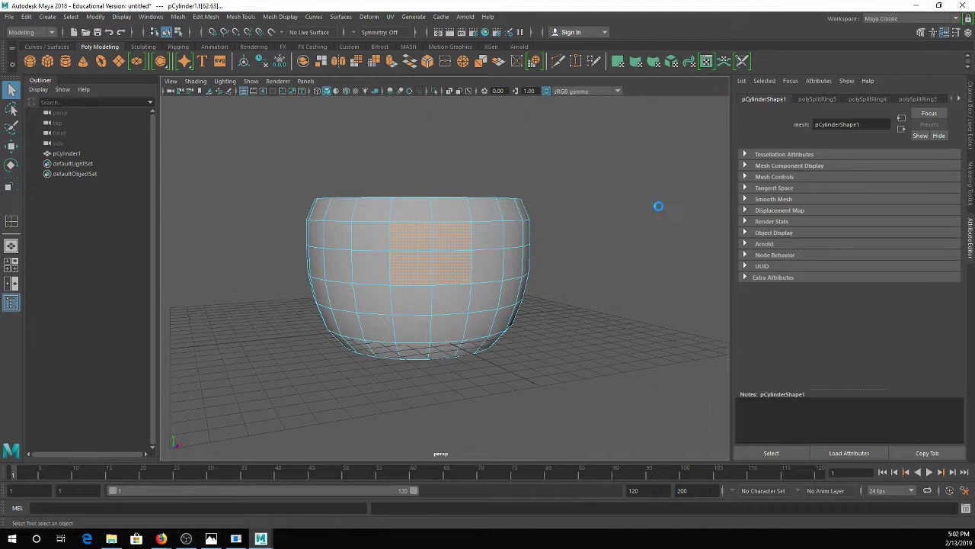
left_click(391, 61)
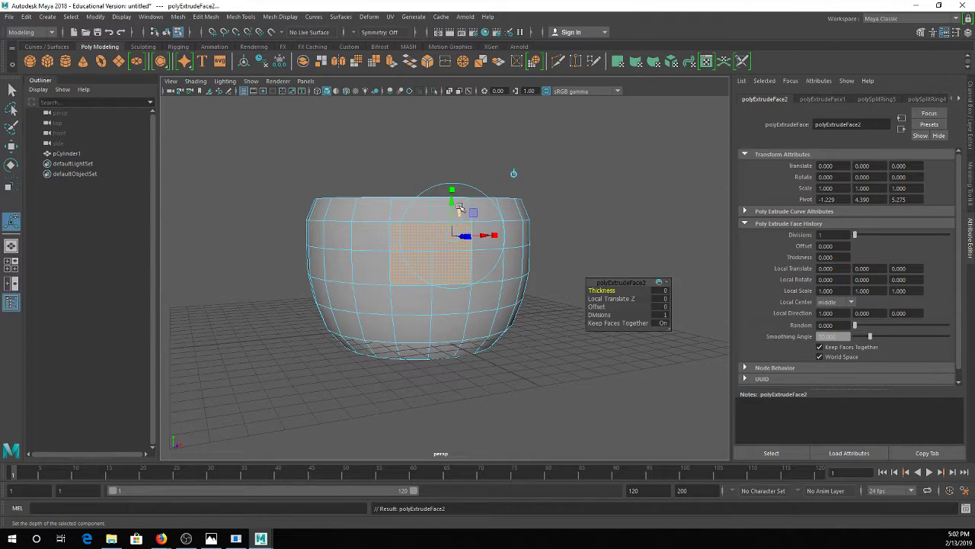
left_click_drag(456, 236, 526, 232)
left_click(534, 61)
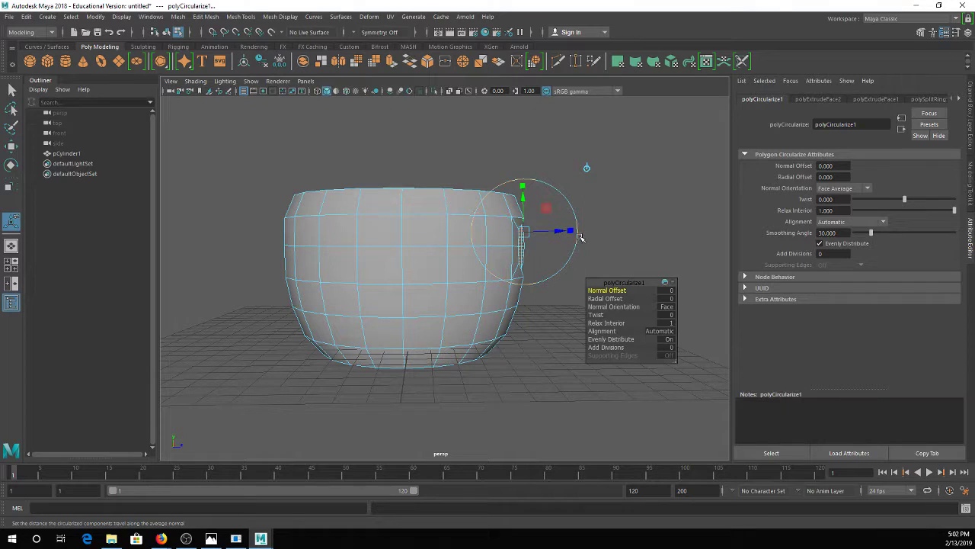
Extrude the circularized faces outward about 1.8 units as a spout and tilt their end downward
left_click(391, 63)
left_click_drag(559, 239, 597, 238)
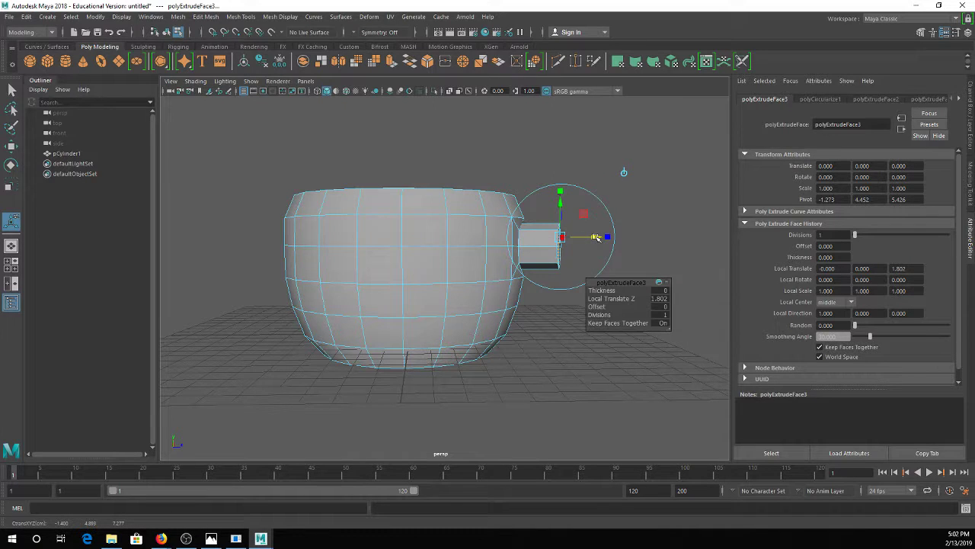
left_click_drag(579, 187, 593, 200)
Extrude the spout's end again into a second segment angled downward, and delete the end faces to open it
key("g")
left_click_drag(601, 244, 626, 247)
key("w")
left_click_drag(588, 221, 492, 241)
key("e")
key("Delete")
Compare the pot's smoothed and unsmoothed display, examining the edge flow where the spout joins the curved wall
right_click_drag(452, 237, 484, 214)
scroll(475, 221, "up", 4)
key("q")
right_click(472, 210)
key("1")
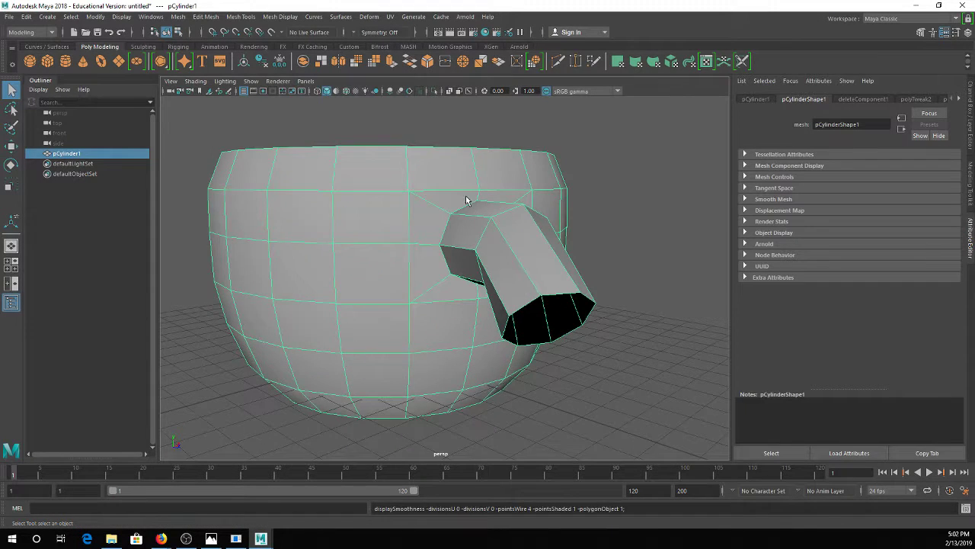
scroll(471, 217, "up", 3)
key("3")
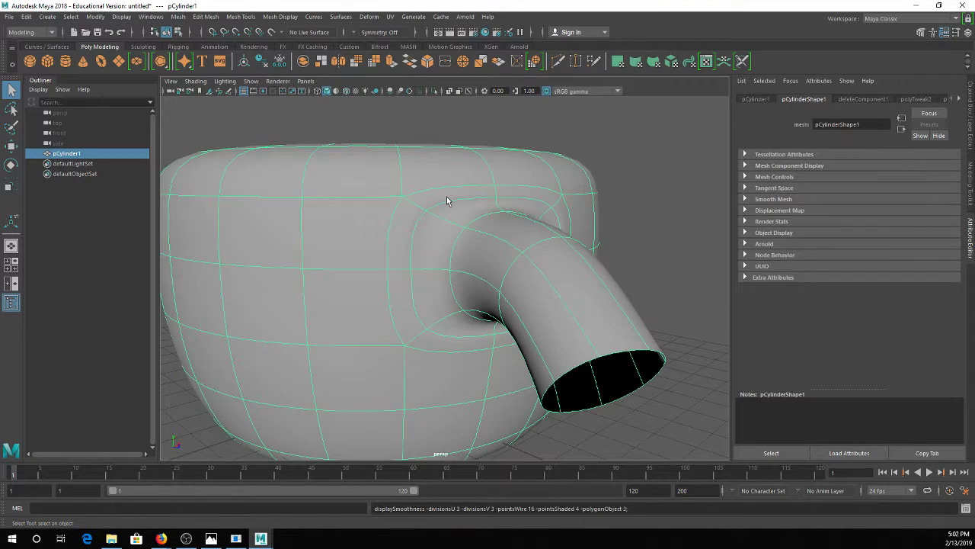
key("1")
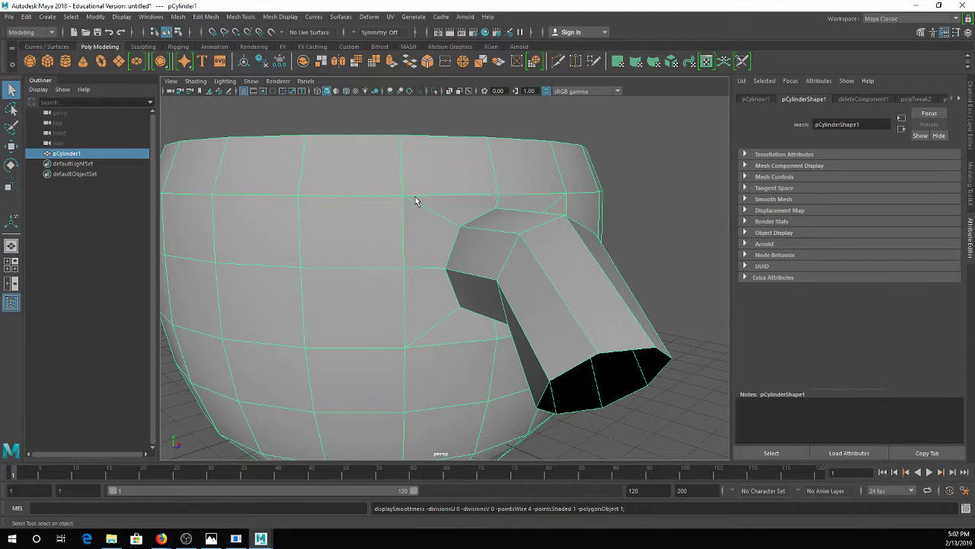
key("3")
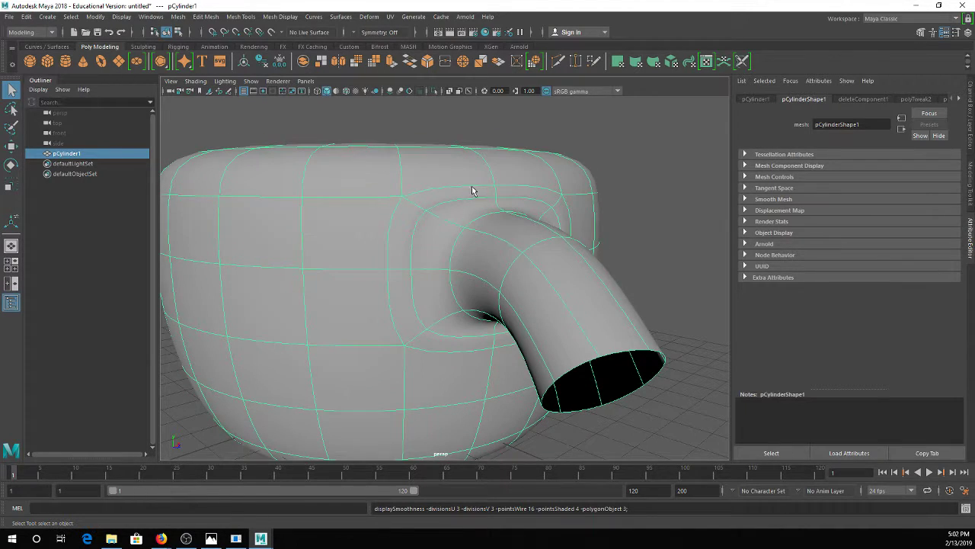
left_click_drag(447, 211, 444, 230, "alt")
left_click_drag(501, 252, 499, 263, "alt")
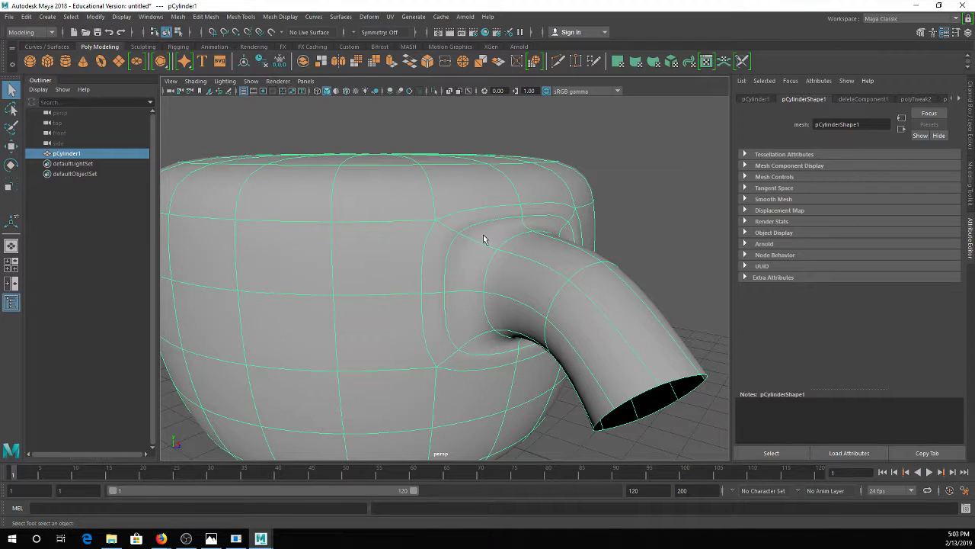
Extrude a single face of the unsmoothed side wall in place near the spout, and preview the pot smoothed
key("1")
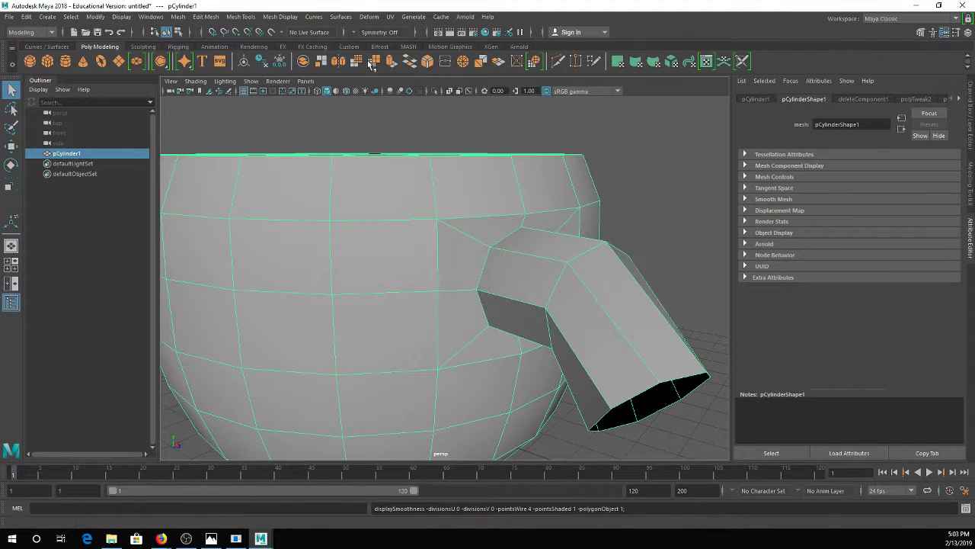
right_click_drag(247, 208, 251, 233)
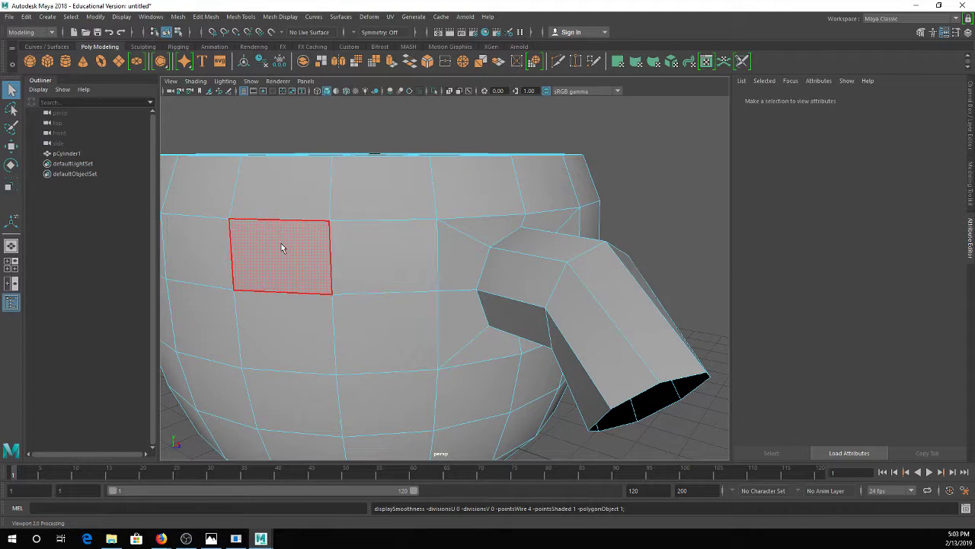
left_click(281, 244)
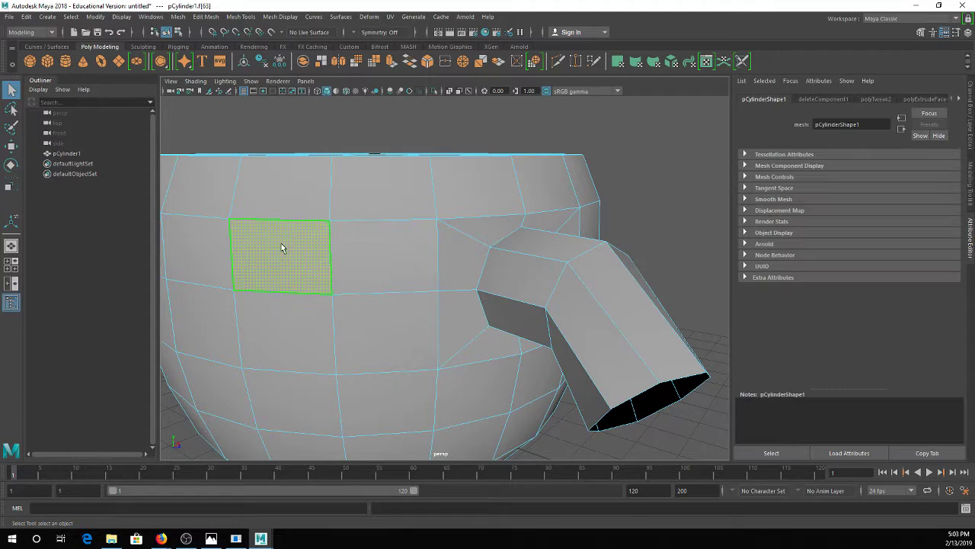
left_click(394, 62)
right_click_drag(540, 165, 625, 131)
left_click(657, 130)
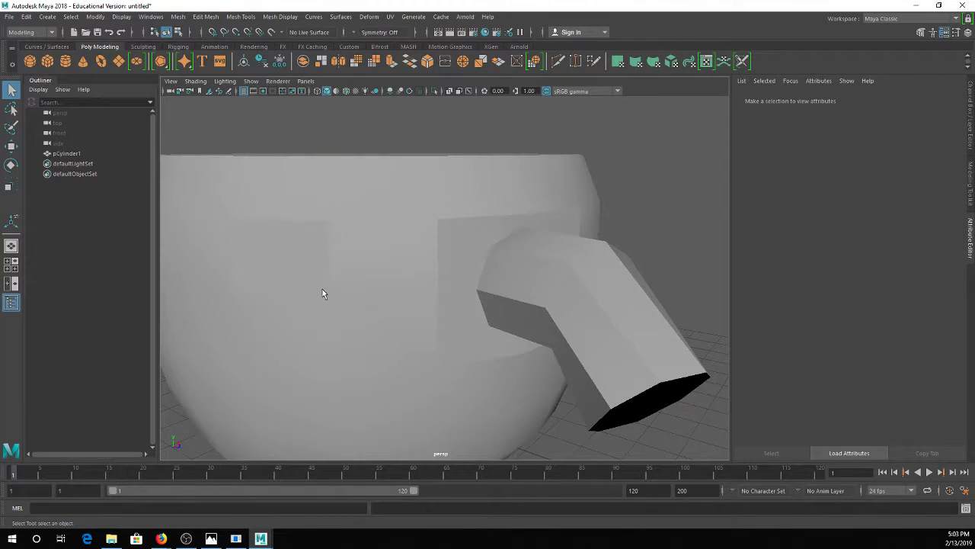
left_click(328, 219)
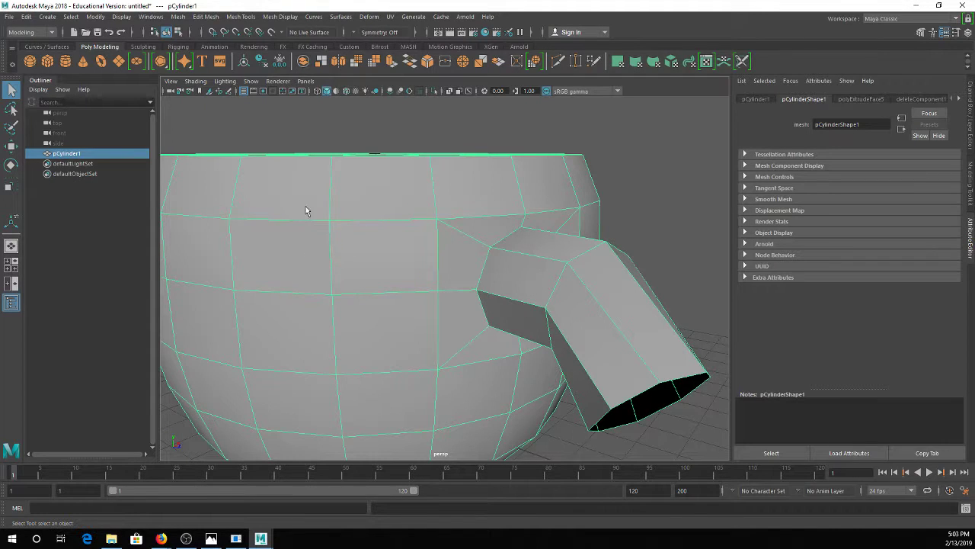
key("3")
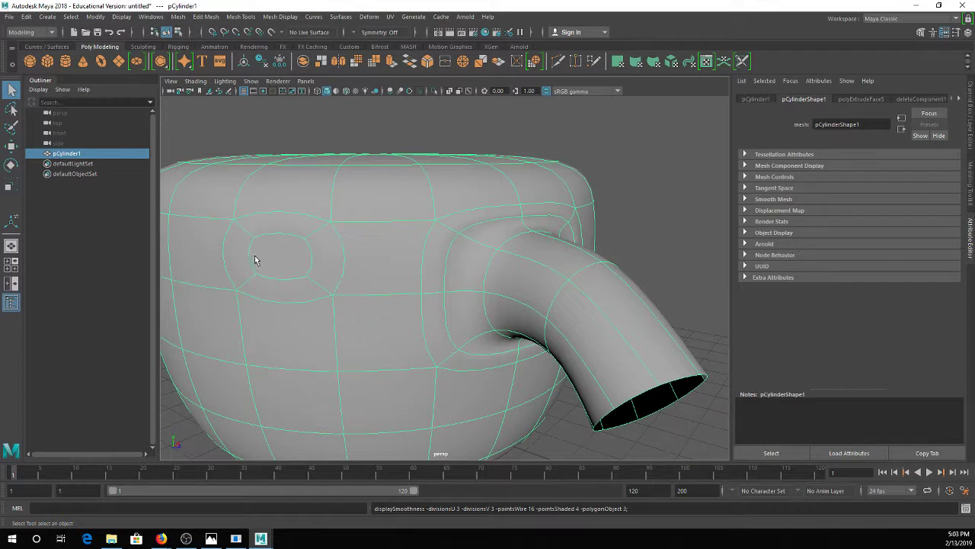
Delete the extra edge loops around the extruded wall face and around the wall area where the spout joins
right_click_drag(282, 238, 282, 234)
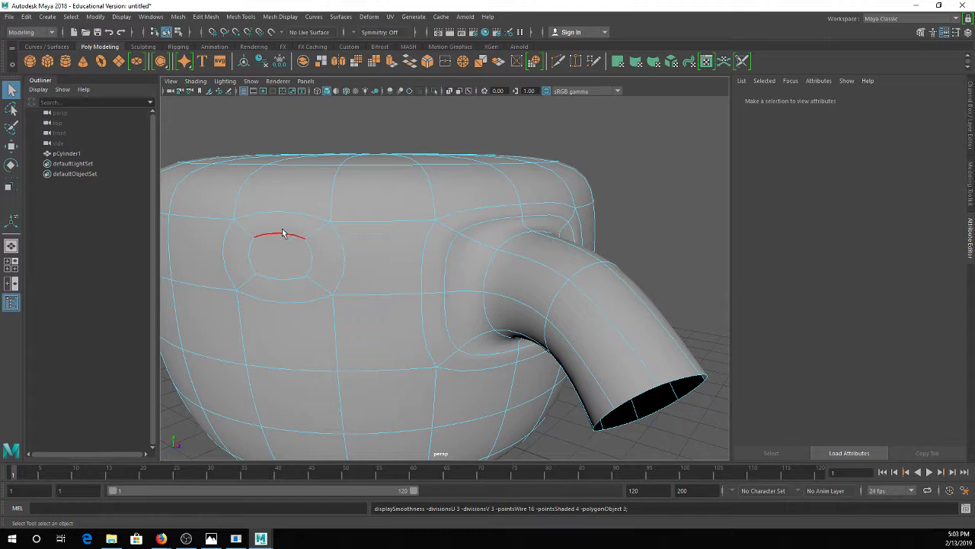
double_click(282, 233)
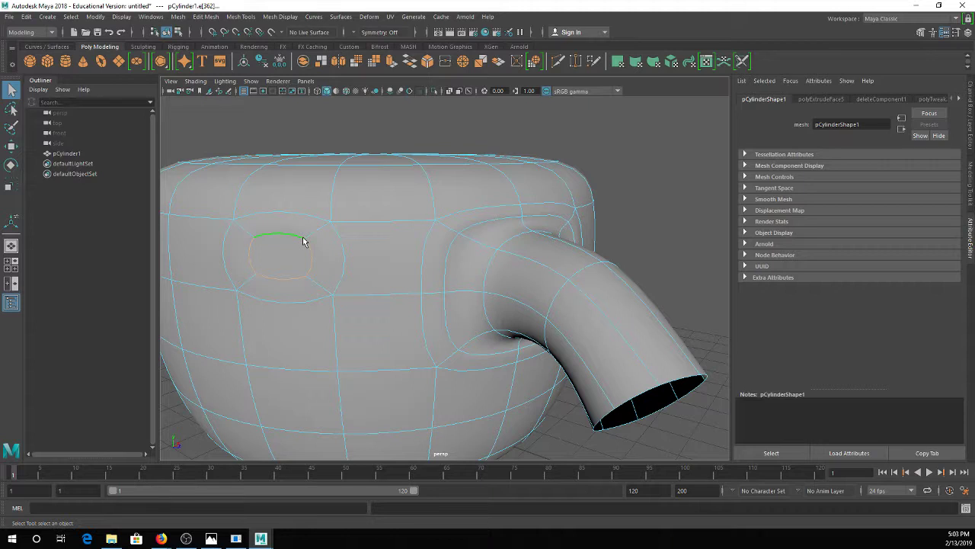
key("1")
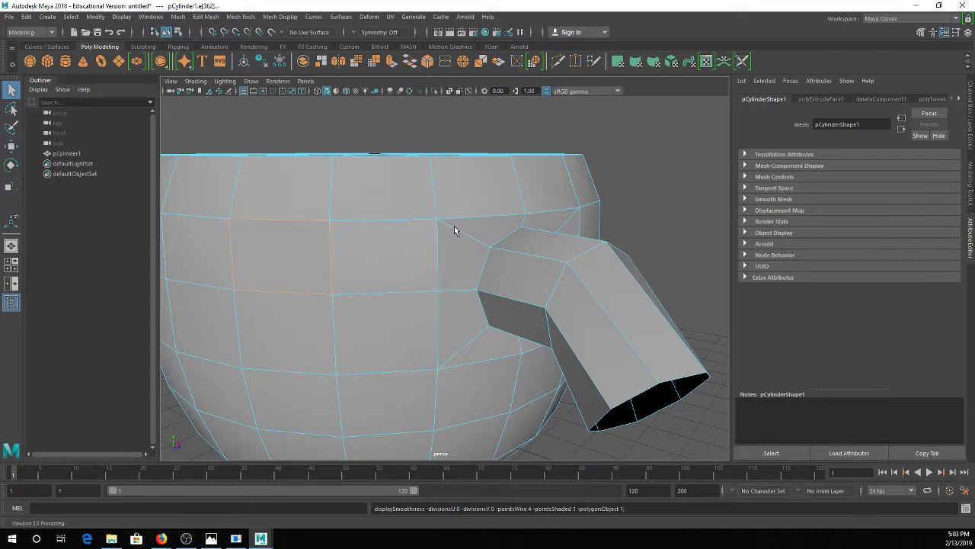
scroll(461, 221, "up", 5)
middle_click_drag(469, 208, 458, 224, "alt")
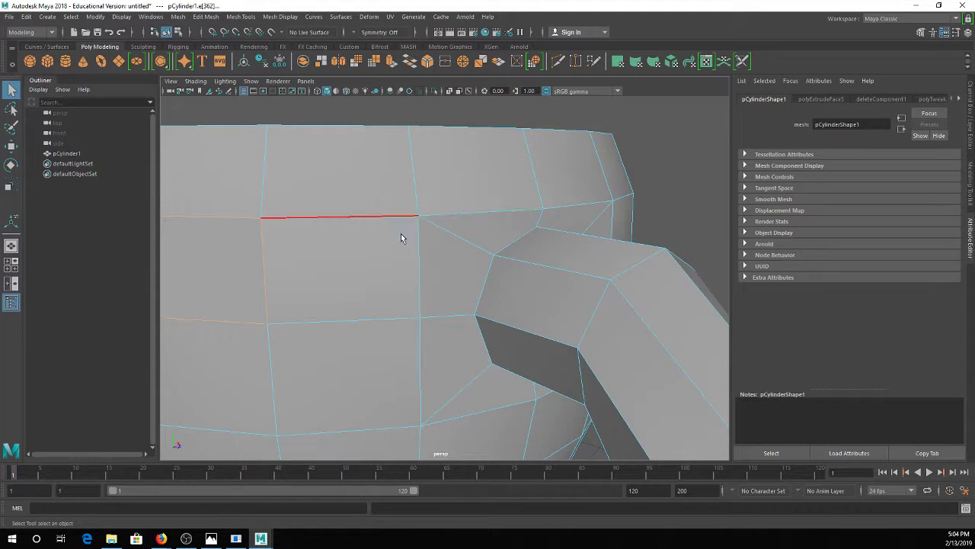
key("3")
double_click(480, 222)
key("ctrl+Delete")
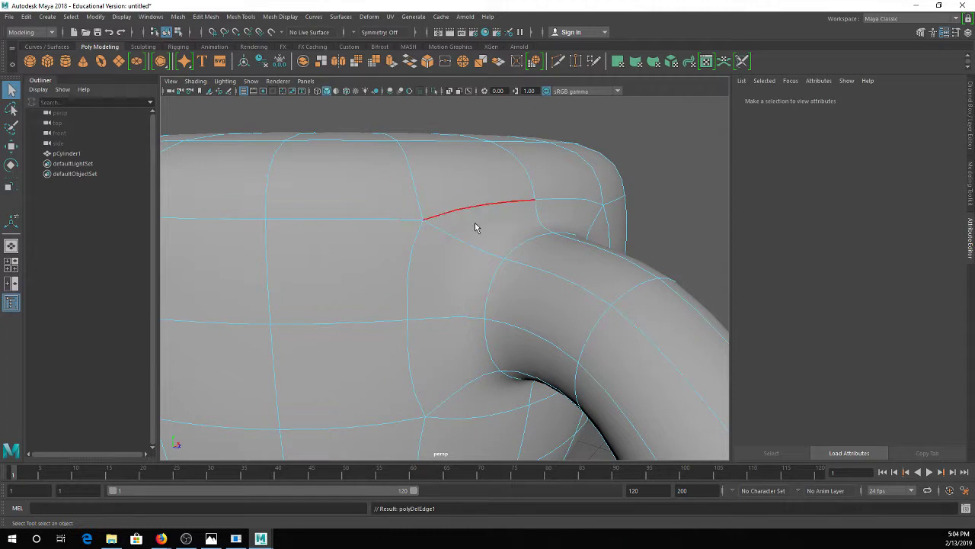
Examine the smoothed spout join from the pot's opposite side, undoing the accidental merge to center
scroll(474, 232, "down", 3)
right_click_drag(505, 192, 537, 183)
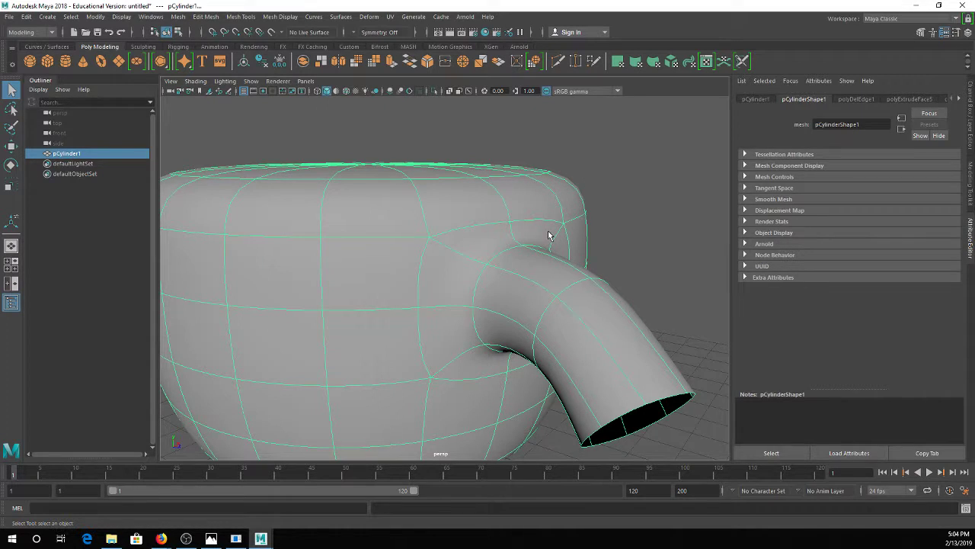
scroll(541, 295, "down", 3)
mouse_move(487, 314)
left_mouse_down("alt")
mouse_move(527, 294)
mouse_move(495, 307)
left_mouse_up("alt")
left_click(612, 182)
left_click_drag(613, 183, 239, 250, "alt")
left_click(332, 247)
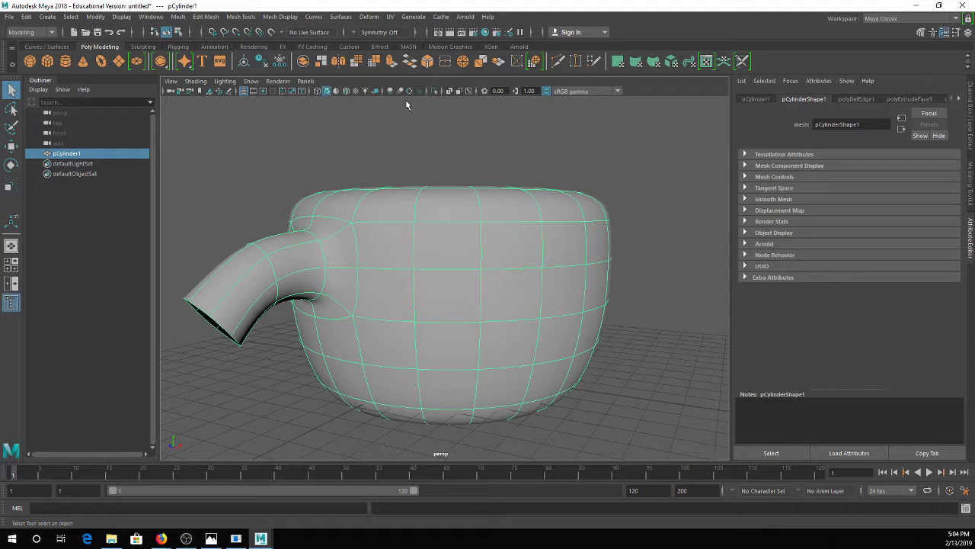
left_click(464, 61)
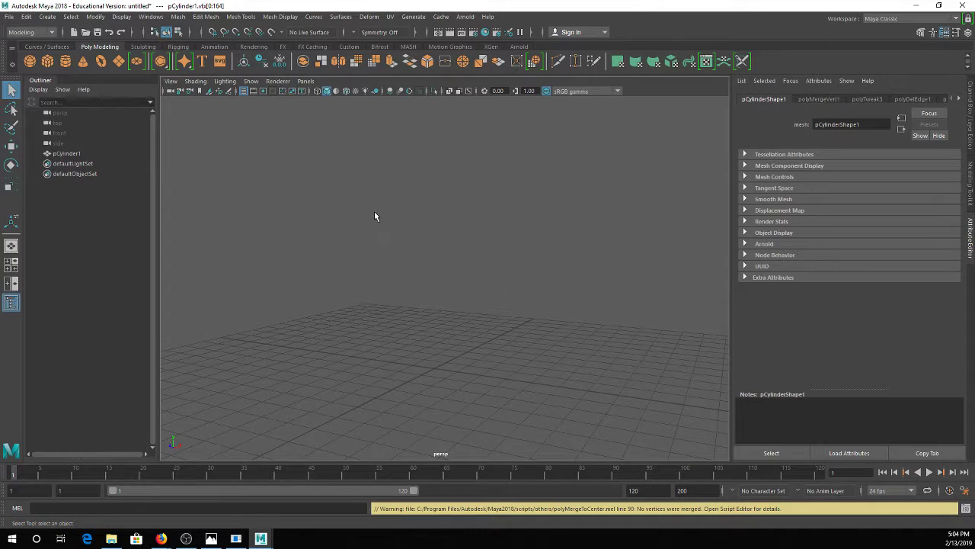
key("ctrl+z")
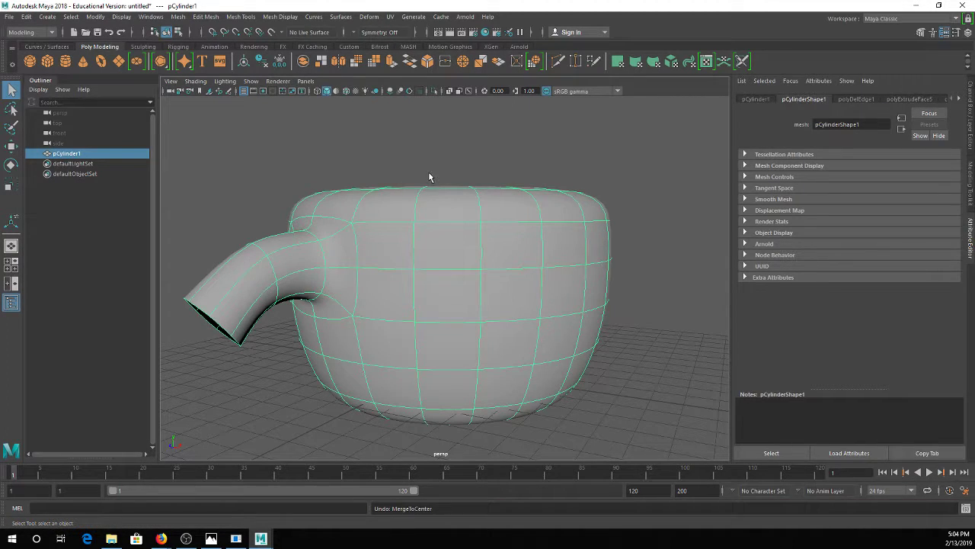
Insert edge loops close to the spout's base, on the spout and on the wall around it, and smooth the display
scroll(408, 216, "up", 2)
middle_click_drag(361, 289, 461, 274, "alt")
scroll(448, 241, "up", 3)
left_click_drag(448, 241, 455, 244, "alt")
scroll(455, 243, "up", 2)
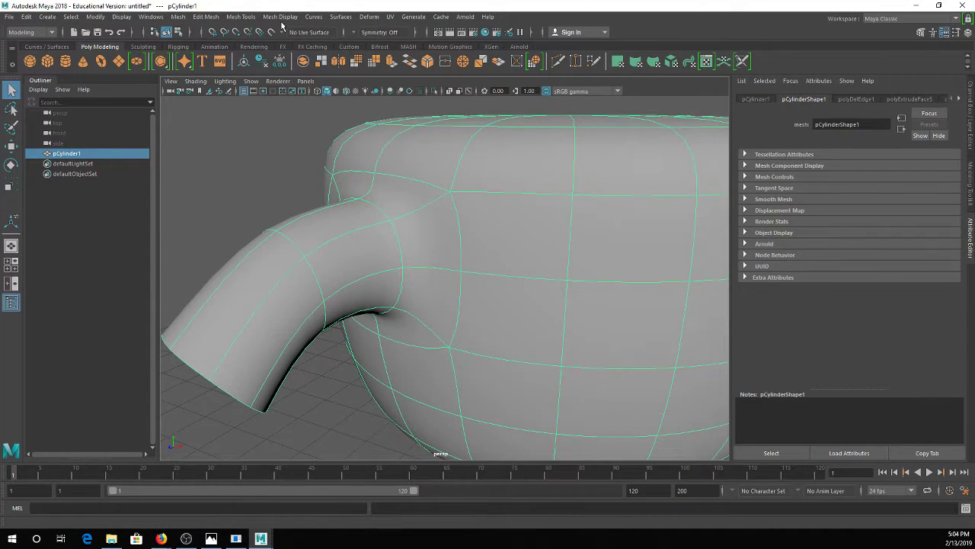
left_click(241, 16)
left_click(264, 93)
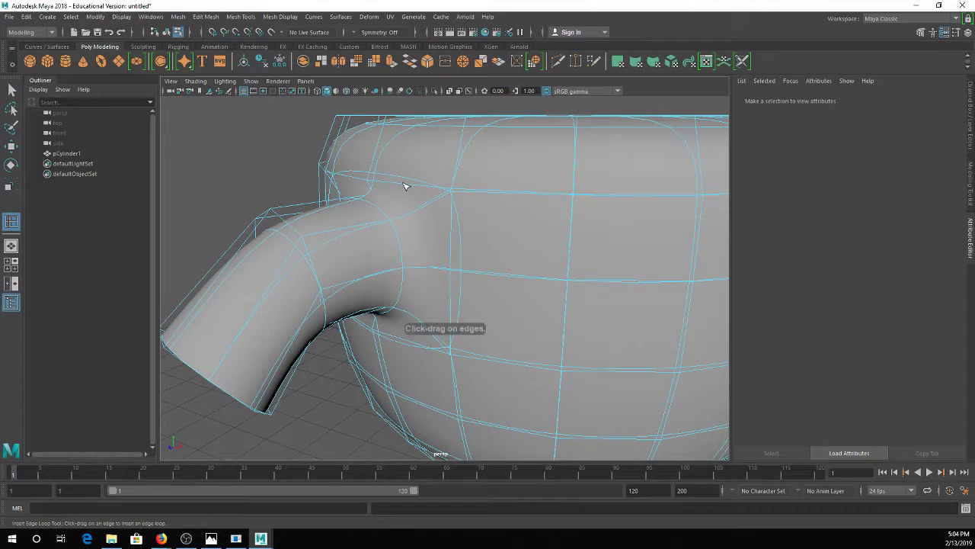
key("3")
key("1")
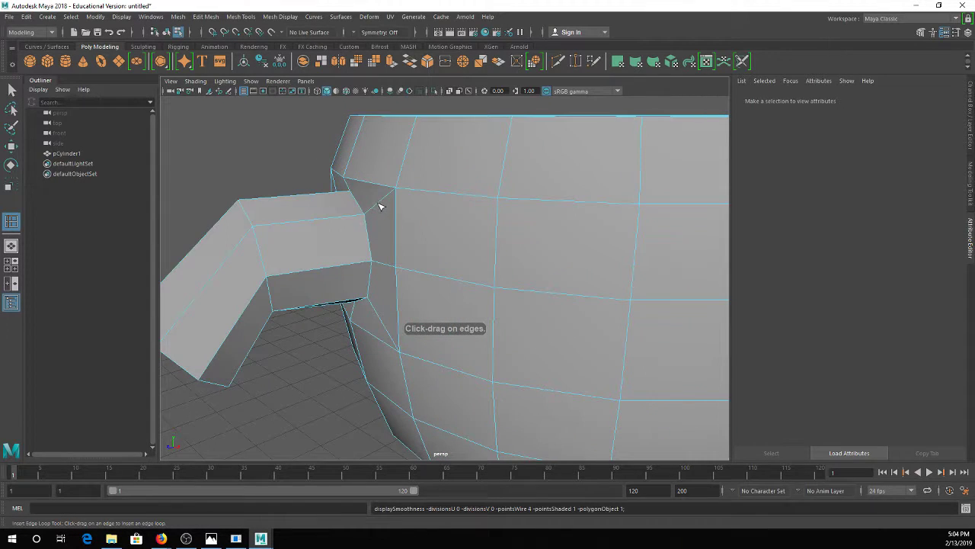
left_click_drag(372, 207, 360, 216)
key("3")
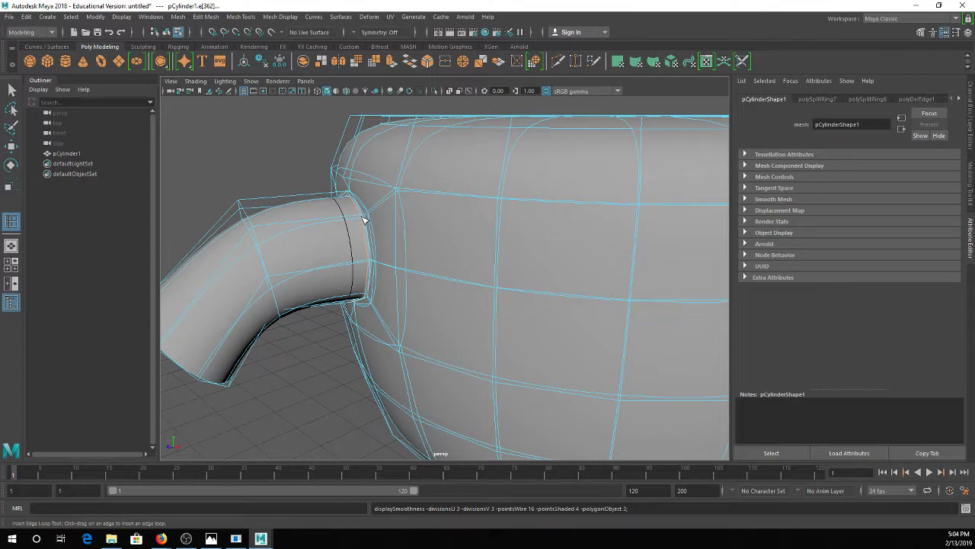
Inspect the tightened join between spout and wall from above and from the opposite side
left_click(269, 170)
left_click_drag(268, 170, 386, 244, "alt")
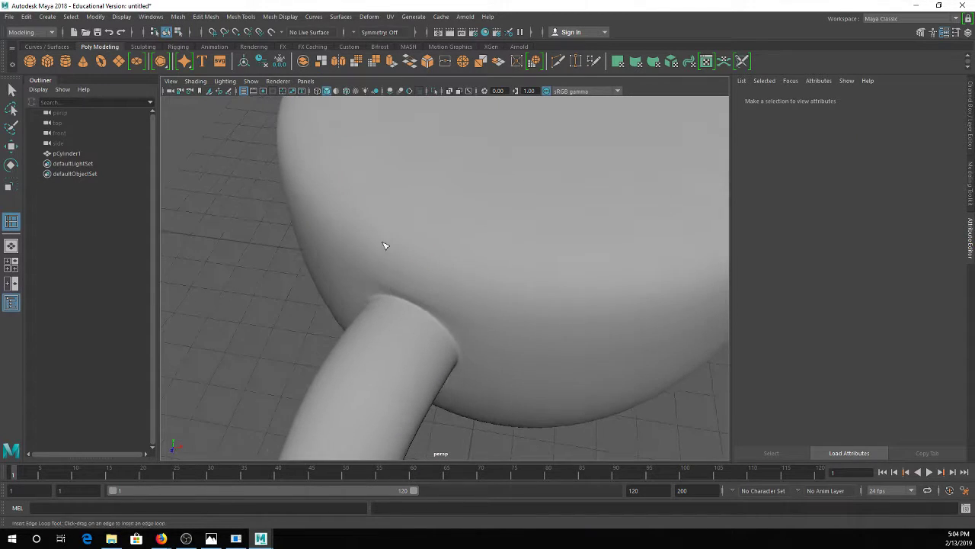
left_click(419, 308)
left_click_drag(424, 308, 559, 253, "alt")
left_click(616, 439)
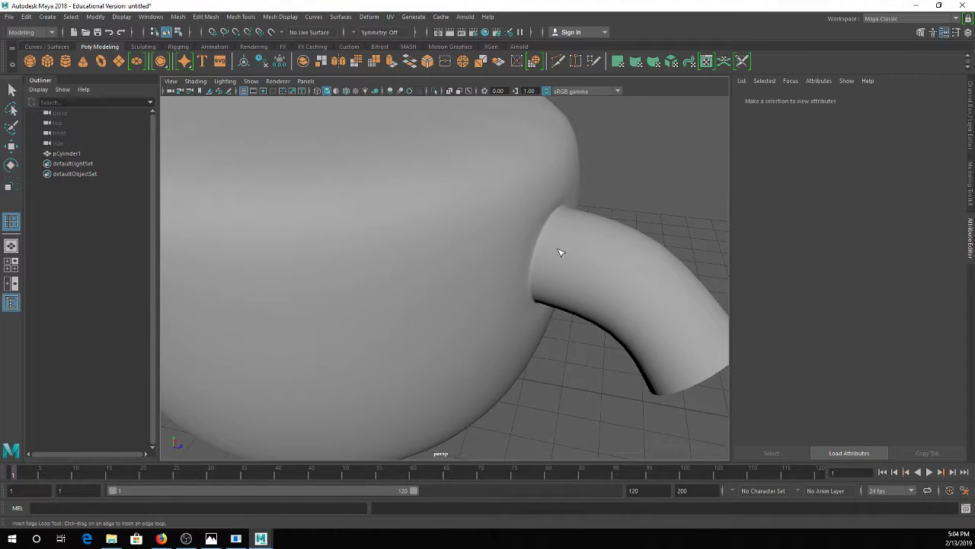
scroll(565, 221, "down", 3)
left_click(544, 211)
key("q")
Select the vertices at the top of the spout's base and move them slightly along the Z axis
right_click(555, 198)
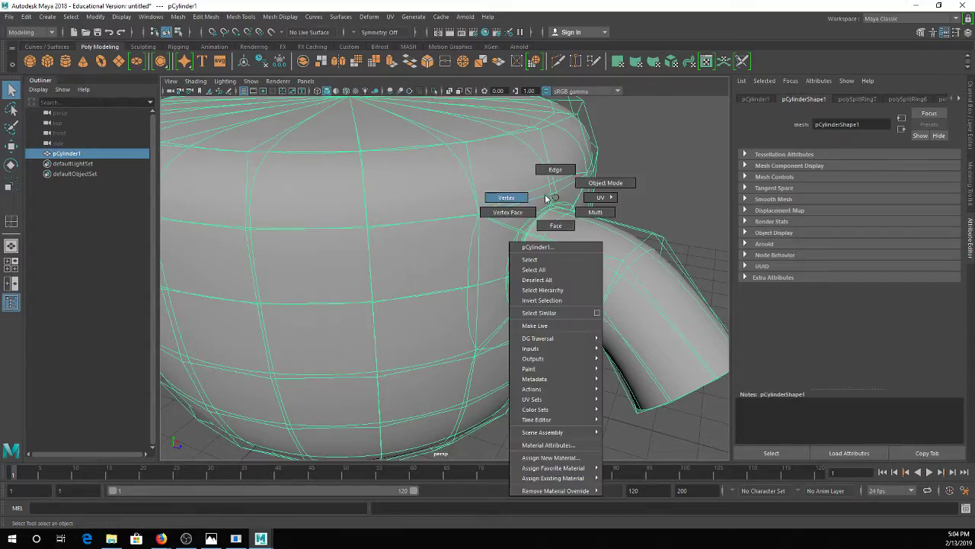
left_click(546, 198)
left_click(566, 228)
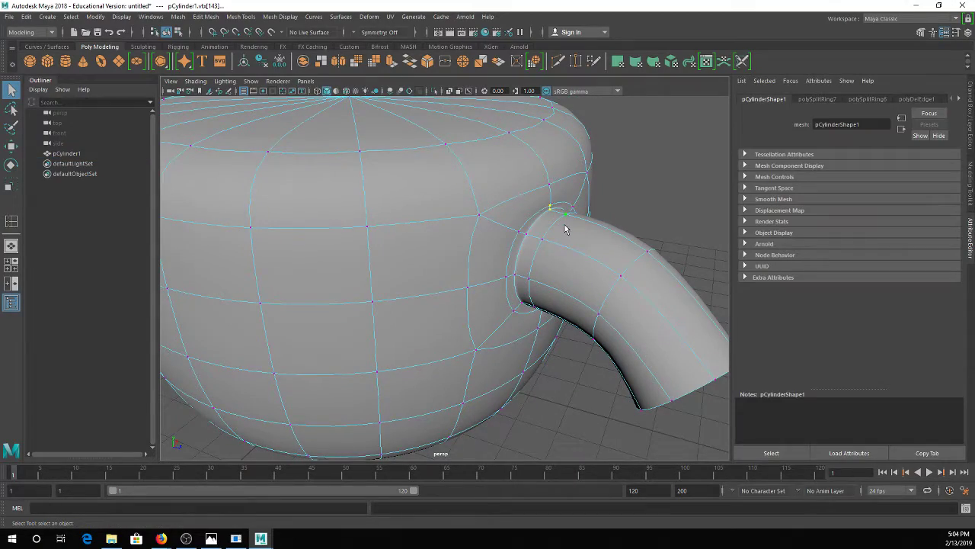
key("4")
left_click_drag(551, 215, 568, 228, "alt")
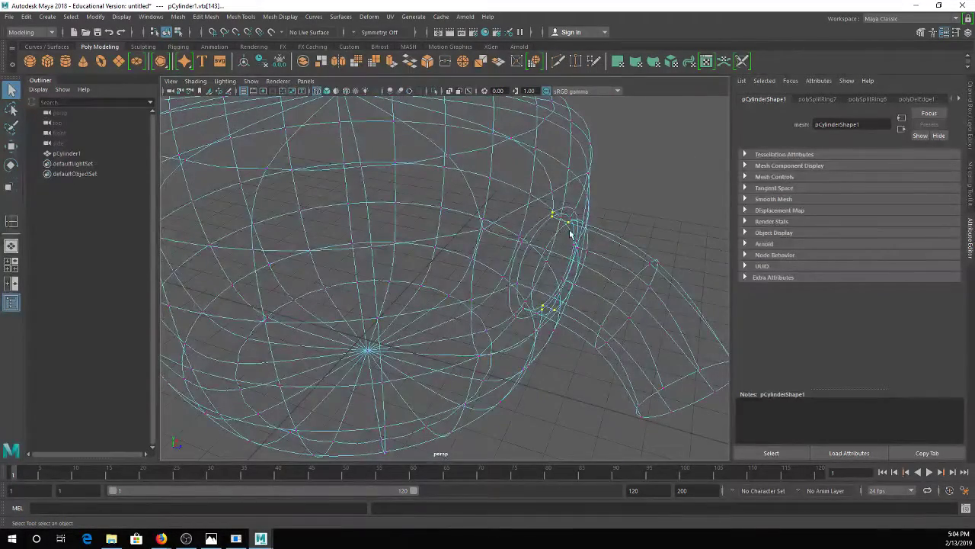
key("5")
key("w")
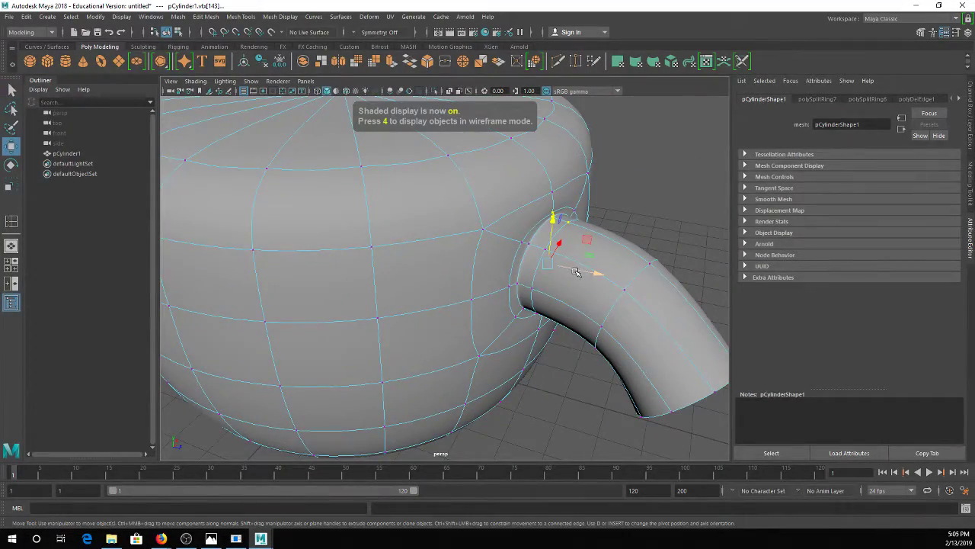
left_click_drag(568, 271, 508, 279, "alt")
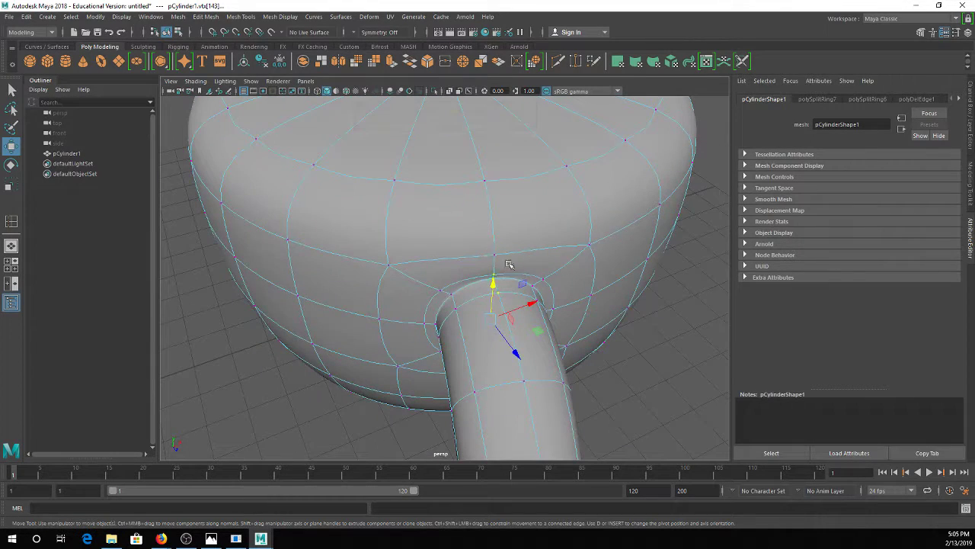
left_click_drag(512, 349, 509, 349)
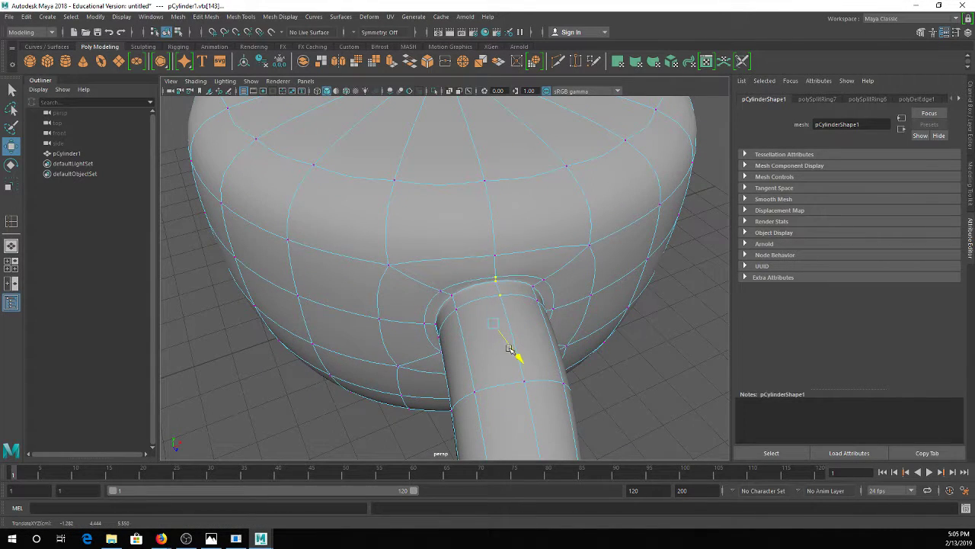
Reposition the single top vertex where the spout meets the wall to refine the join's curve
key("q")
left_click(499, 280)
left_click_drag(499, 348, 557, 315, "alt")
key("w")
left_click_drag(561, 279, 551, 279)
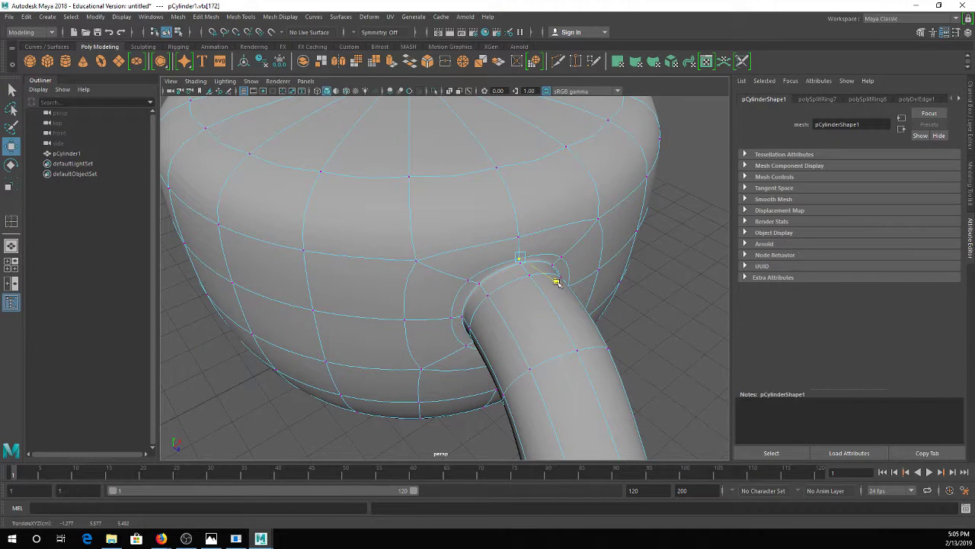
left_click_drag(523, 246, 576, 264)
Return to object selection and examine the finished smooth spout join from several sides of the pot
key("q")
right_click_drag(549, 177, 610, 155)
left_click(610, 156)
left_click_drag(580, 251, 393, 245, "alt")
left_click(405, 208)
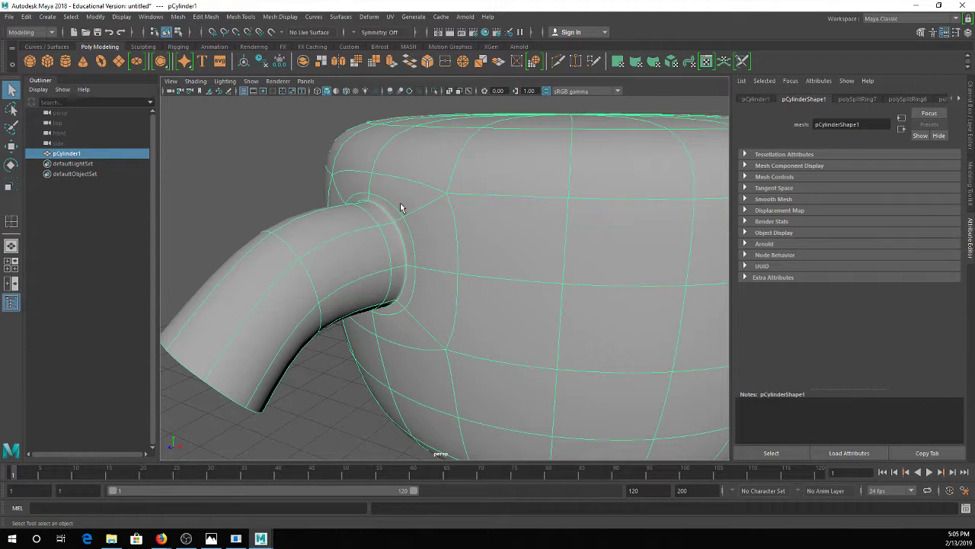
scroll(394, 240, "down", 3)
left_click_drag(394, 239, 367, 227, "alt")
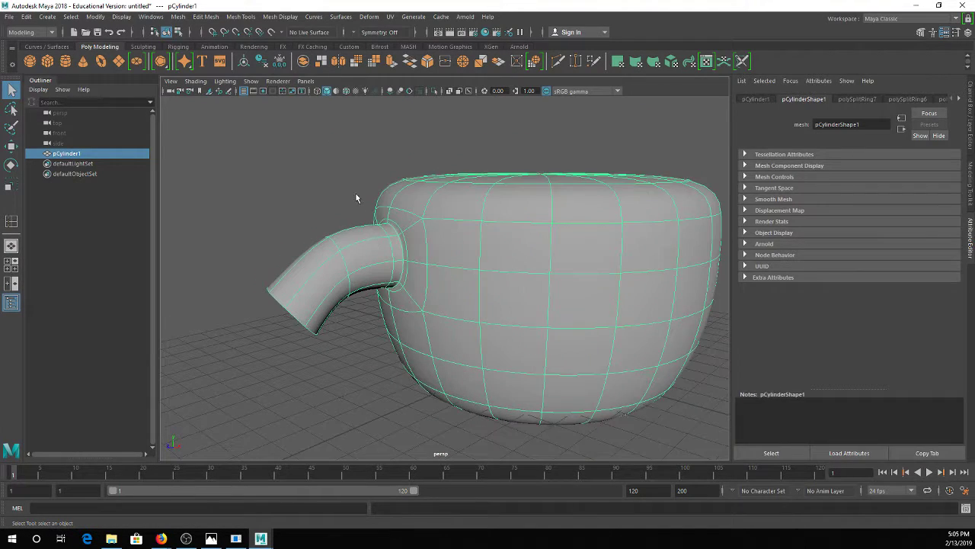
left_click(361, 197)
left_click_drag(442, 241, 606, 245, "alt")
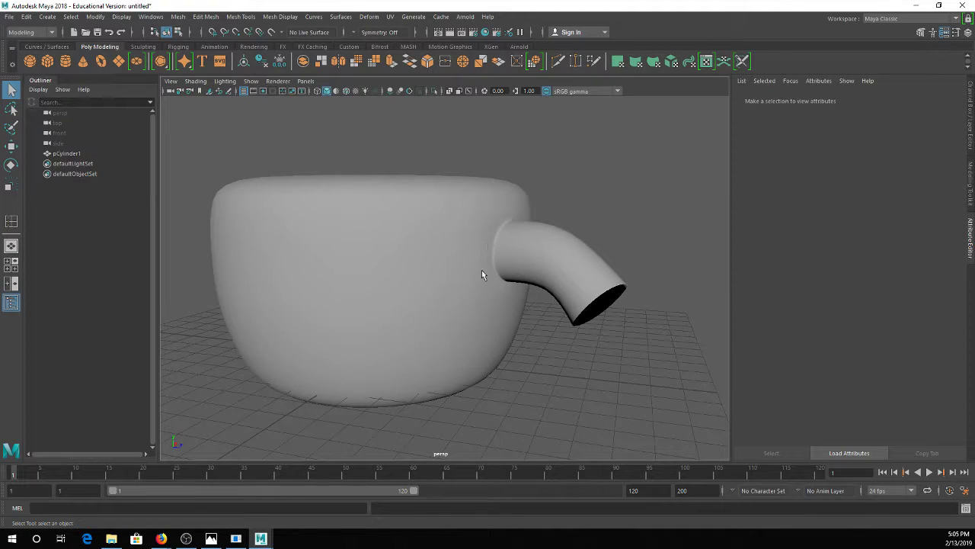
left_click_drag(491, 256, 399, 232, "alt")
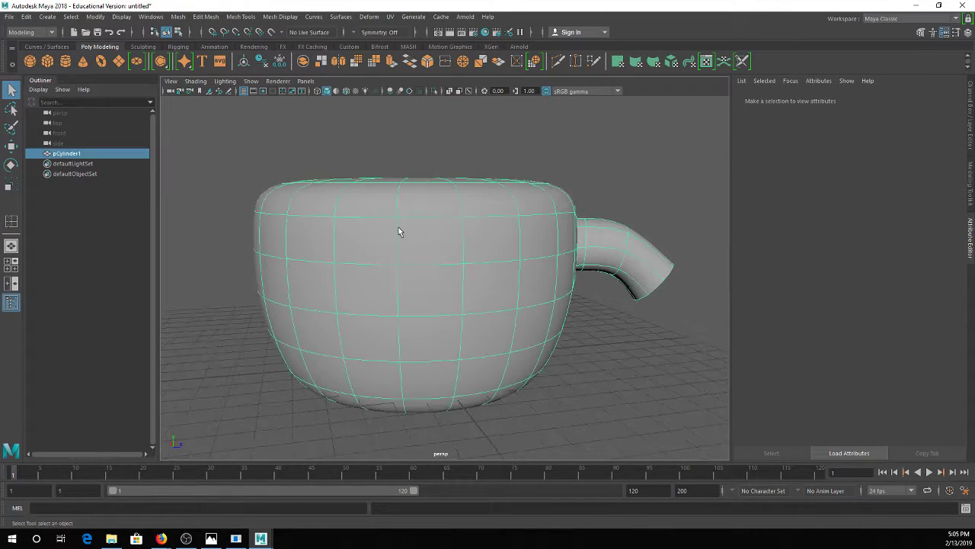
Extrude a single face low on the pot's front wall outward into a short stub and return to object selection
left_click(398, 232)
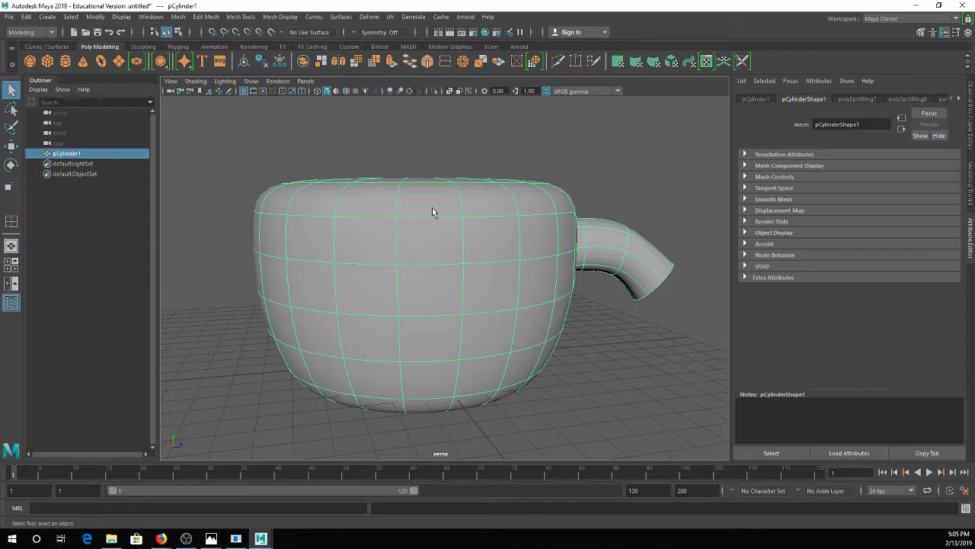
right_click_drag(395, 252, 400, 266)
left_click(363, 234)
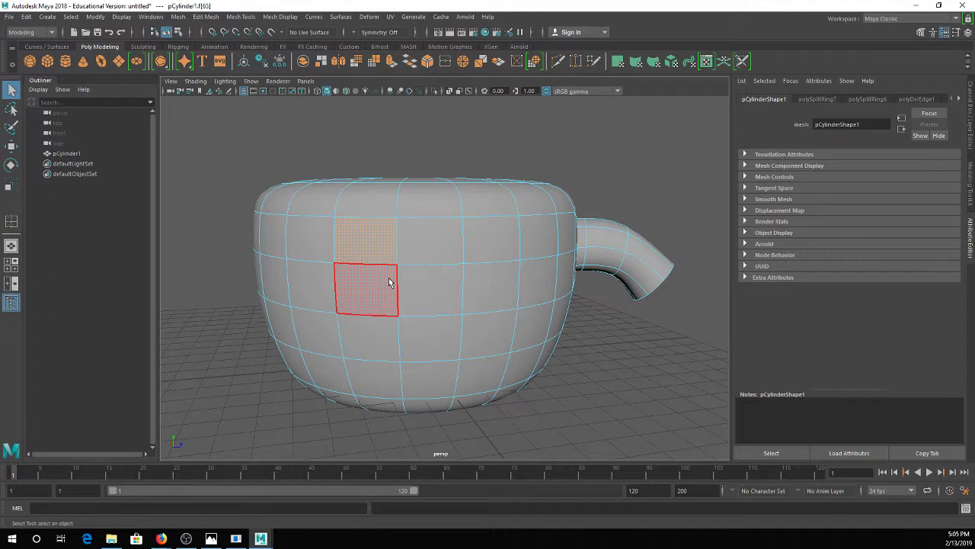
left_click(387, 353)
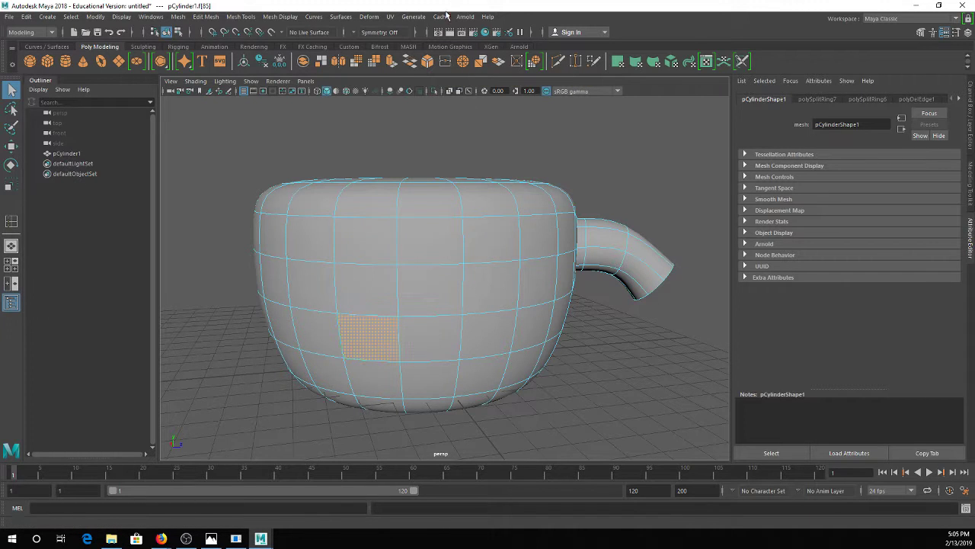
left_click(393, 63)
left_click_drag(370, 340, 298, 395, "alt")
key("q")
right_click_drag(343, 318, 394, 232)
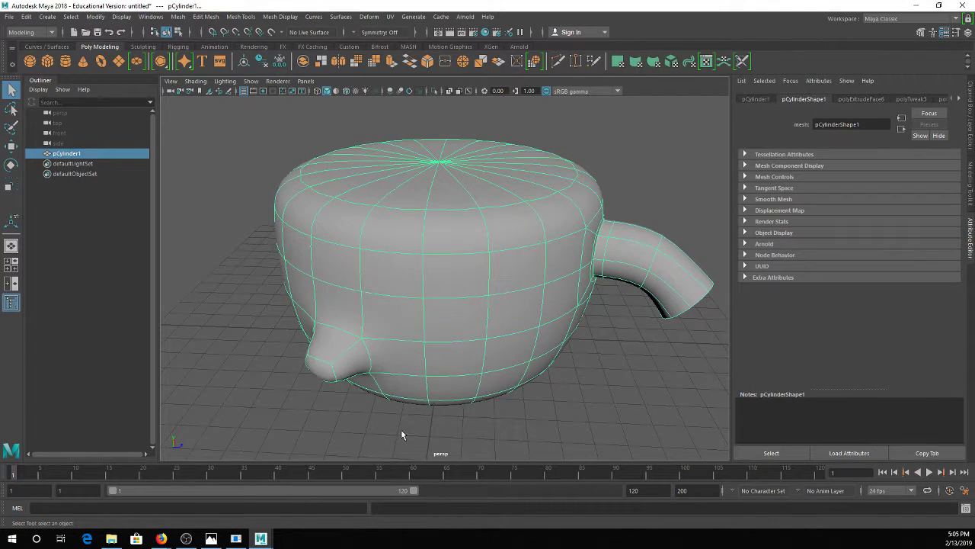
Insert horizontal edge loops around the pot wall just above and just below the stub
left_click(395, 410)
left_click_drag(395, 415, 435, 392, "alt")
left_click(448, 332)
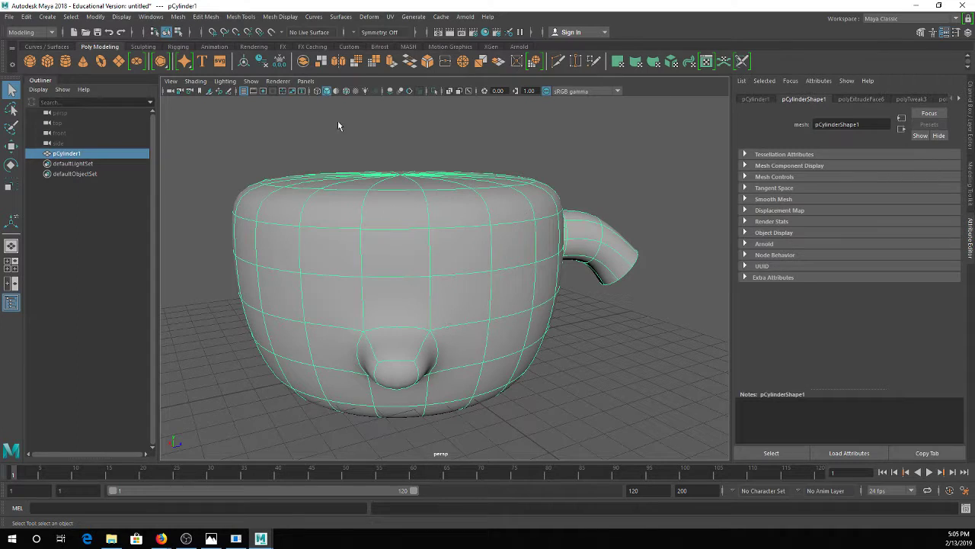
left_click(241, 17)
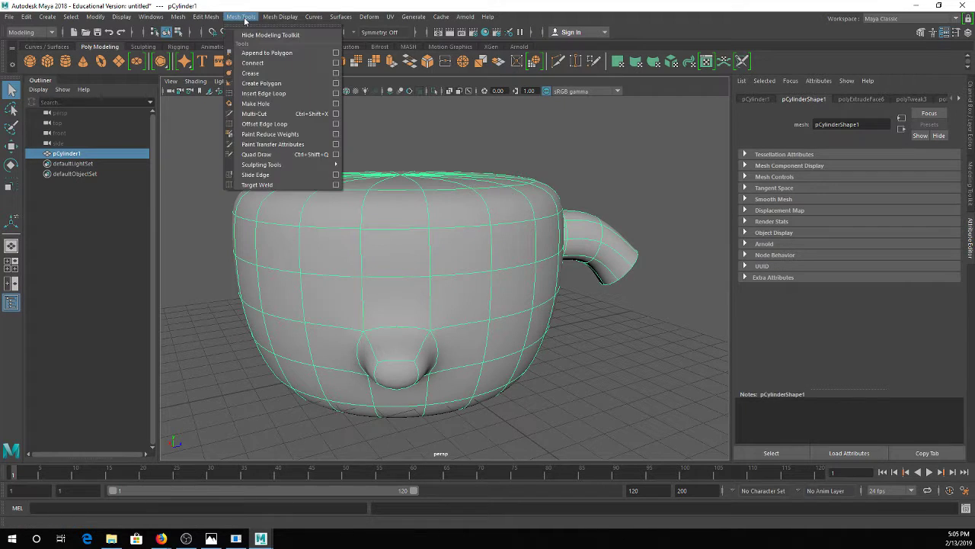
left_click(272, 94)
left_click_drag(431, 318, 424, 360)
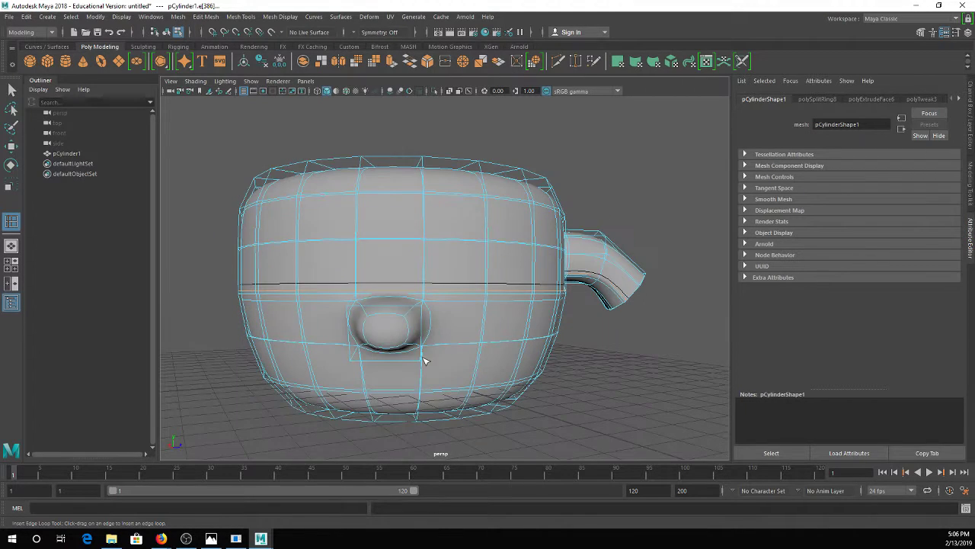
Insert vertical supporting edge loops on both sides of the stub and another loop around the stub's base
left_click(428, 314)
left_click_drag(435, 312, 446, 337, "alt")
key("ctrl+z")
key("ctrl+z")
left_click(402, 314)
left_click(461, 341)
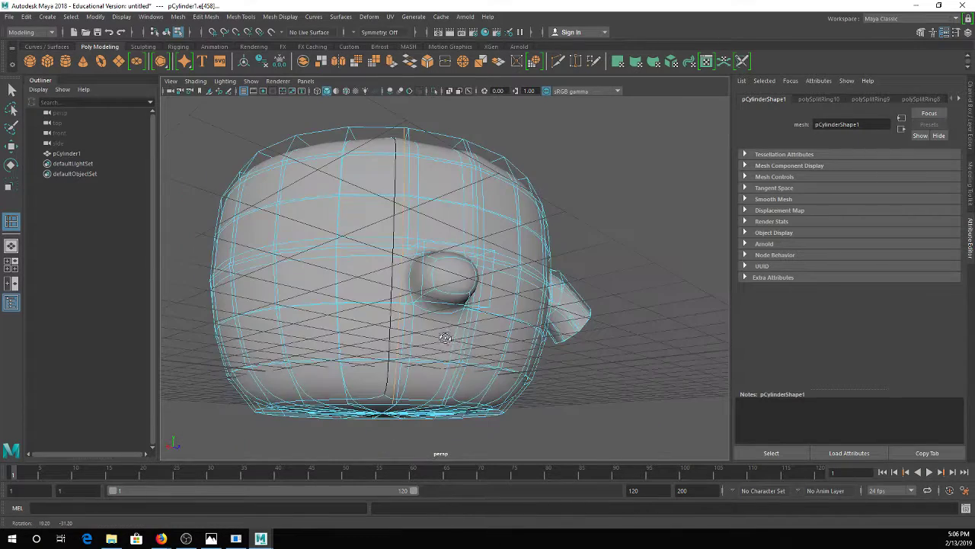
left_click(408, 309)
left_click_drag(428, 278, 492, 331, "alt")
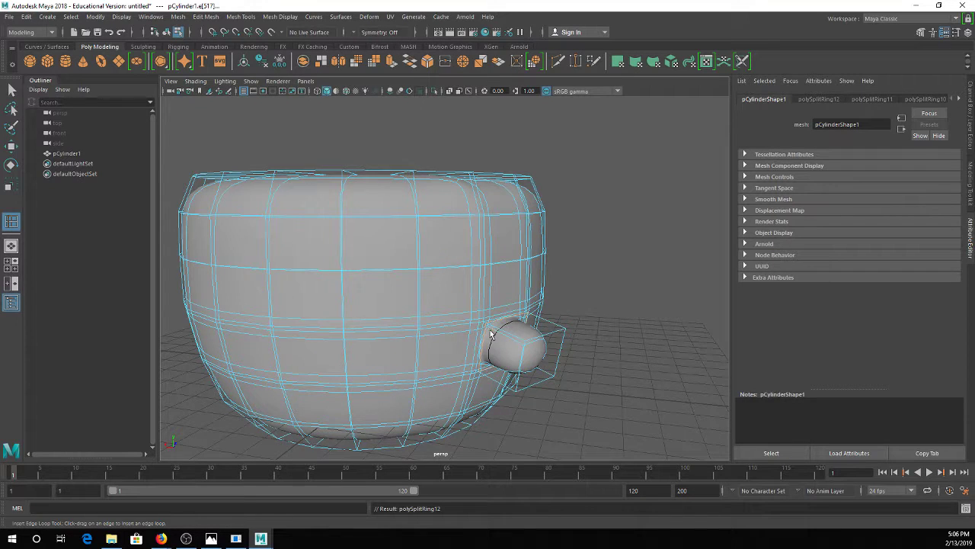
Return to object selection and examine how the added edge loops affect the smooth wall around the stub
key("q")
right_click_drag(488, 246, 542, 228)
left_click(577, 288)
left_click_drag(576, 292, 439, 301, "alt")
left_click(352, 296)
scroll(318, 320, "up", 2)
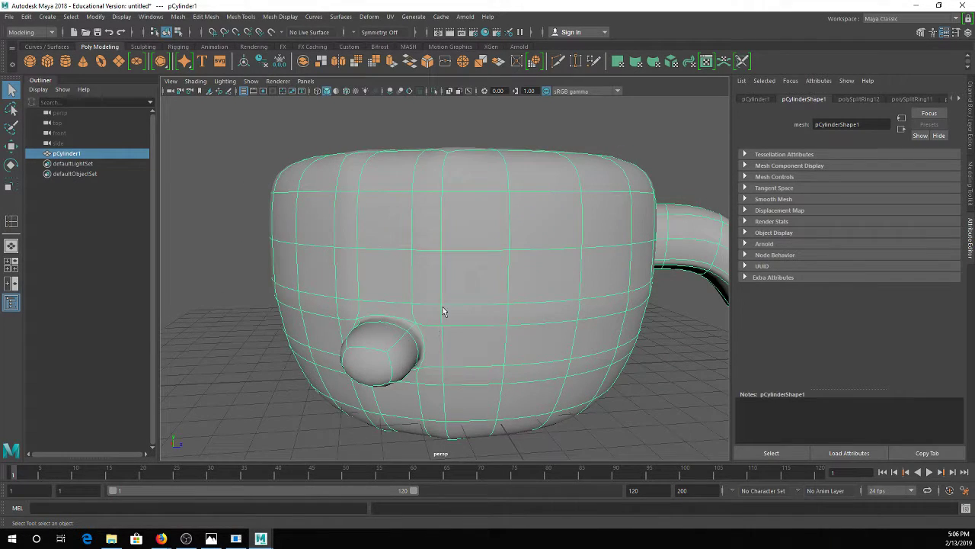
key("1")
key("3")
left_click(239, 213)
left_click_drag(423, 311, 436, 377, "alt")
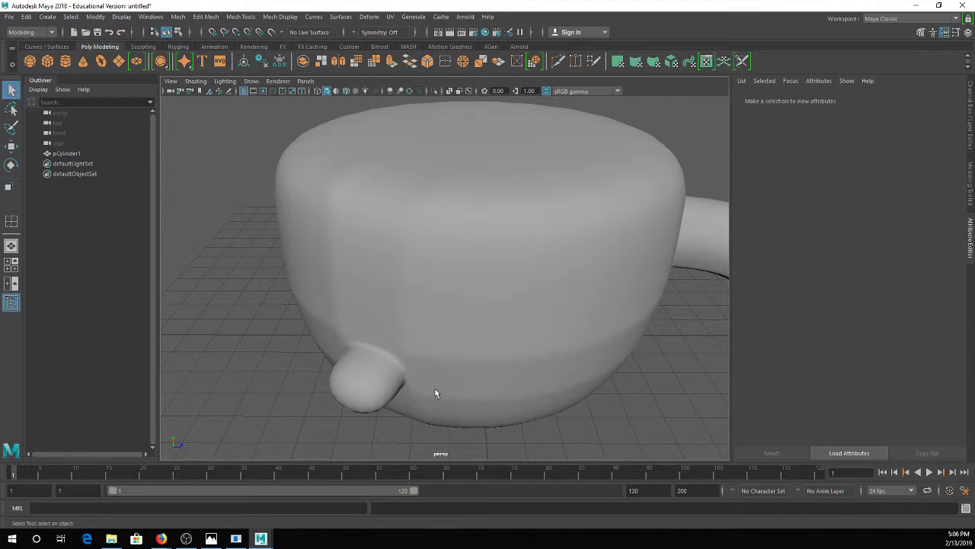
left_click_drag(469, 316, 438, 338, "alt")
Merge the cluster of wall vertices at each upper corner of the stub to its center
left_click(449, 340)
right_click_drag(450, 245, 421, 248)
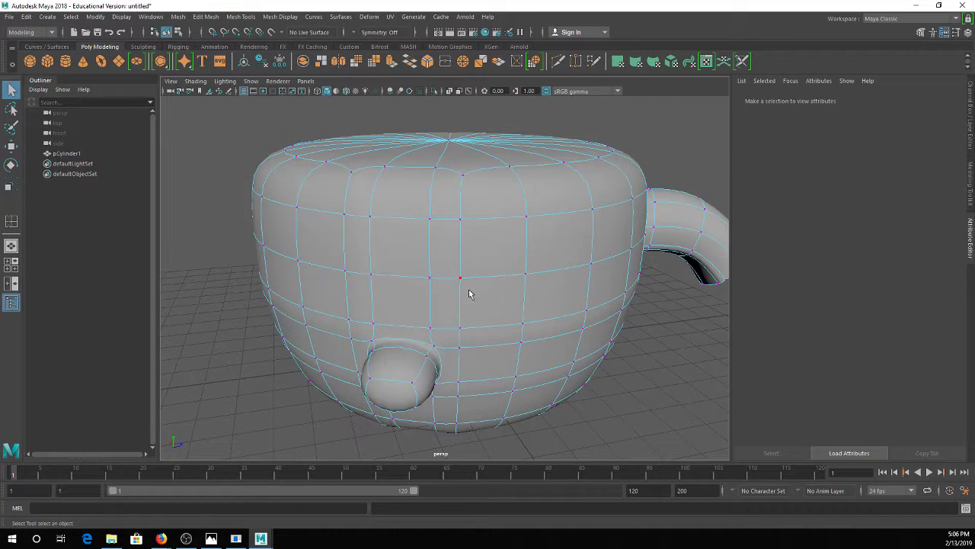
left_click(459, 346)
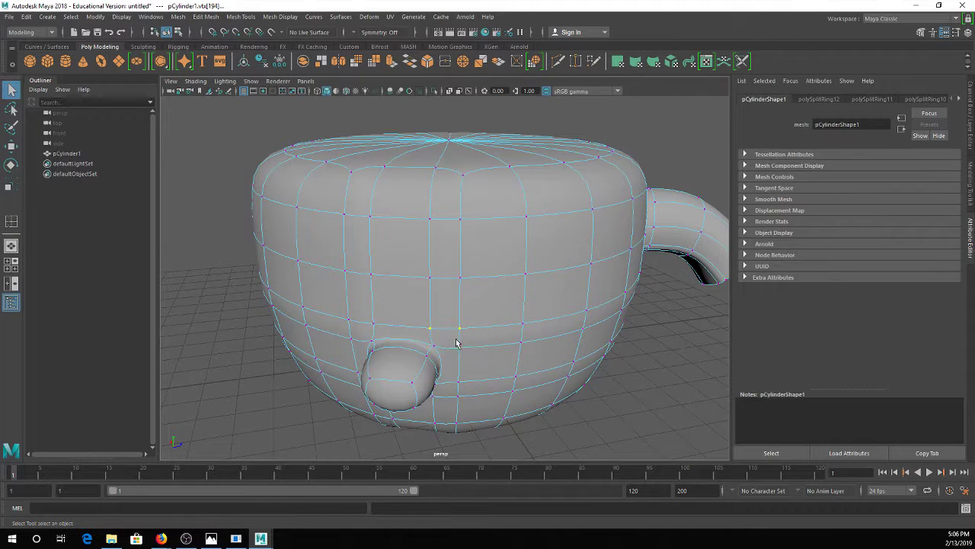
left_click(477, 61)
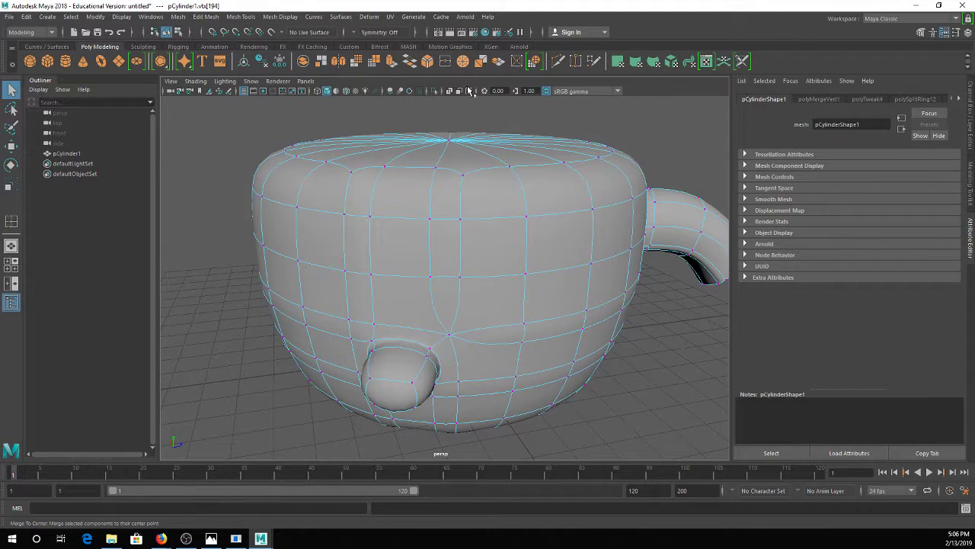
left_click(349, 320, "shift")
key("g")
Merge the three wall vertices at each lower corner of the stub to their center
left_click_drag(383, 371, 396, 350, "alt")
left_click(397, 349)
left_click(374, 348, "shift")
left_click(379, 317, "shift")
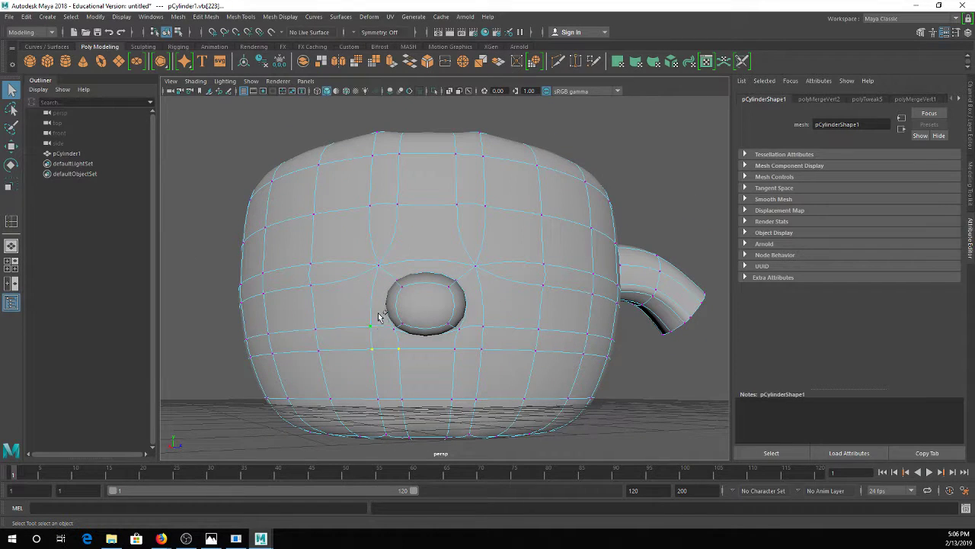
key("g")
left_click(457, 348)
left_click(480, 348, "shift")
left_click(483, 326, "shift")
Delete the redundant vertical edge loops above the stub and the extra horizontal loops running around the wall on both sides
right_click_drag(504, 266, 506, 223)
left_click_drag(505, 223, 473, 259, "alt")
left_click(473, 259)
left_click_drag(373, 259, 397, 279, "alt")
left_click(369, 289)
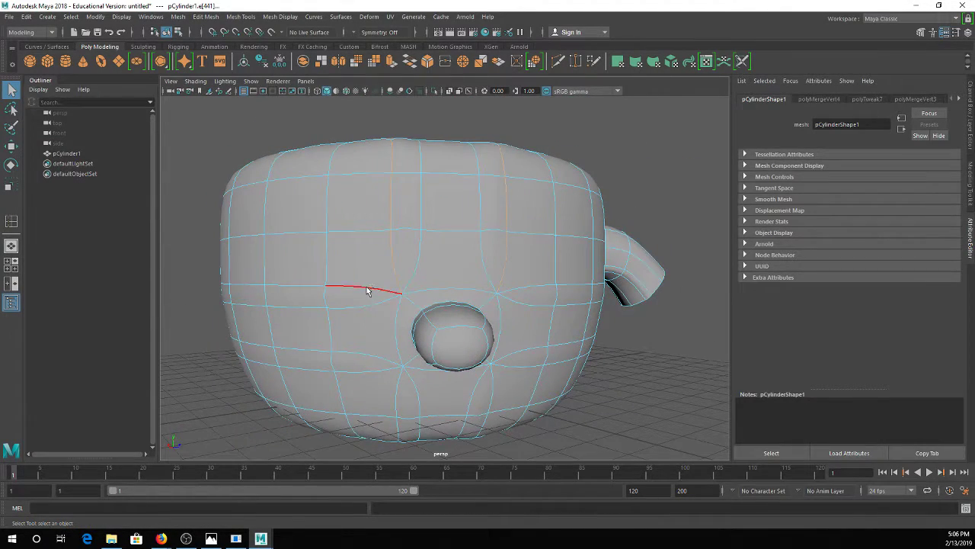
key("1")
double_click(368, 291, "shift")
key("3")
double_click(528, 285, "shift")
double_click(528, 366, "shift")
key("Delete")
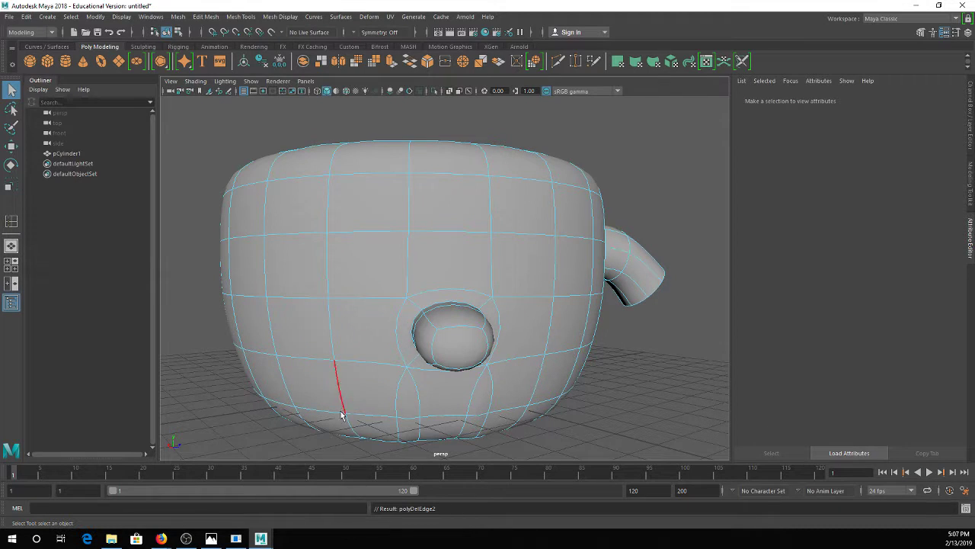
Delete the two redundant vertical edge loops running down the wall below the stub
double_click(416, 392)
double_click(466, 389, "shift")
key("Delete")
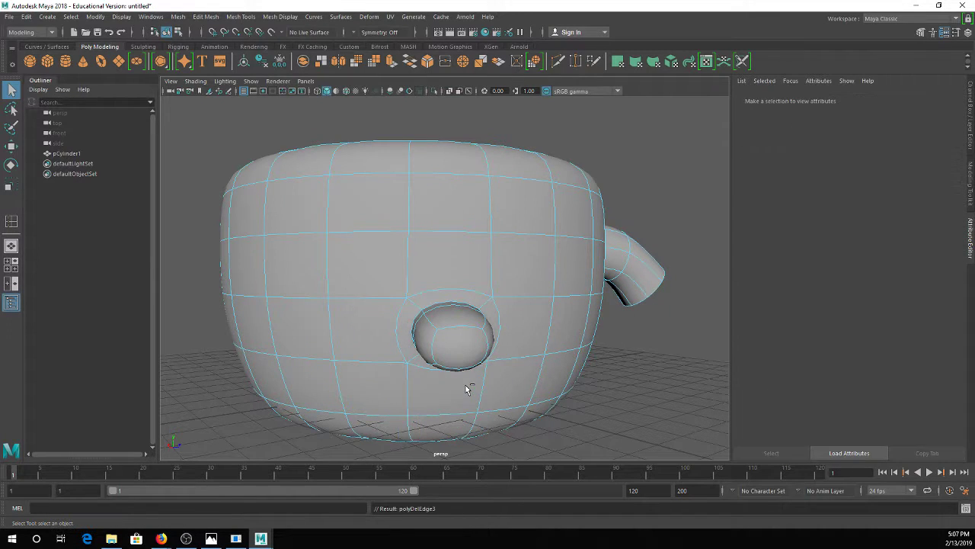
Return to object selection and examine the cleaned-up wall and edge flow around the stub from several sides
right_click_drag(465, 227, 516, 213)
left_click(603, 344)
mouse_move(602, 344)
left_mouse_down("alt")
mouse_move(543, 356)
mouse_move(475, 333)
left_mouse_up("alt")
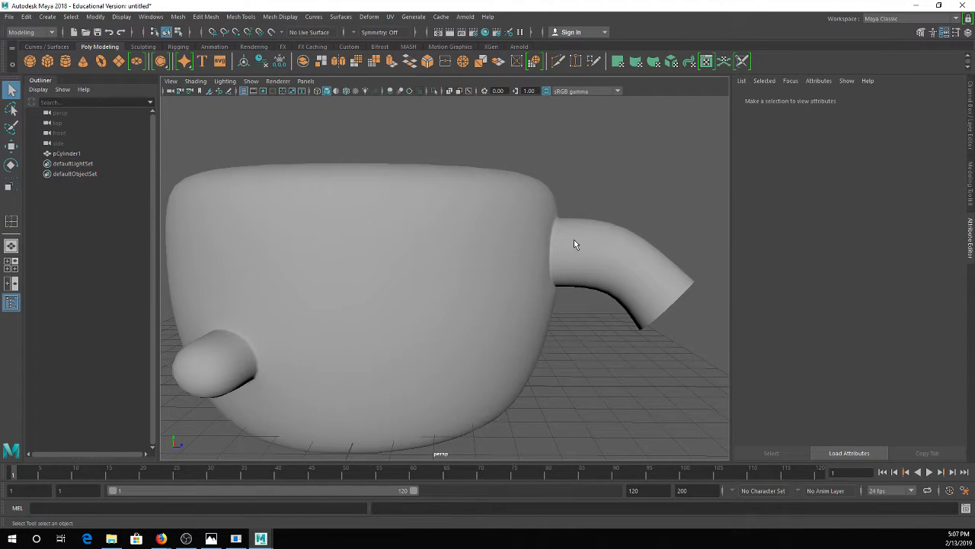
left_click(573, 239)
left_click(578, 200)
left_click_drag(578, 200, 558, 371, "alt")
left_click(503, 279)
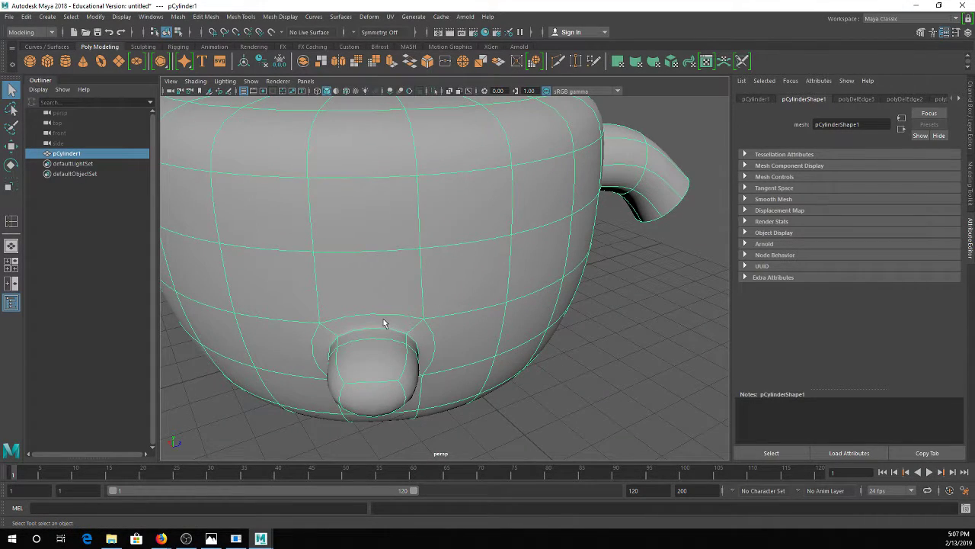
left_click_drag(387, 323, 438, 328, "alt")
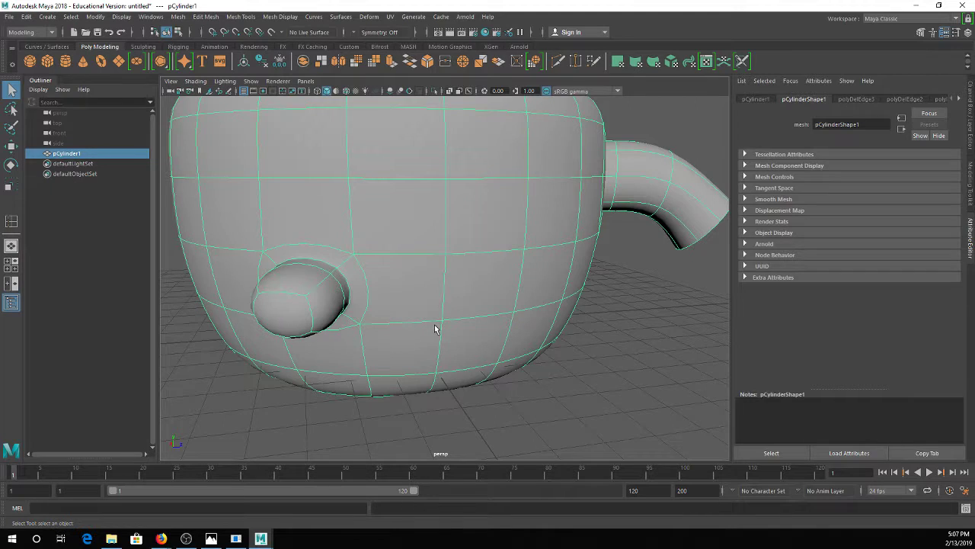
middle_click_drag(417, 269, 426, 275, "alt")
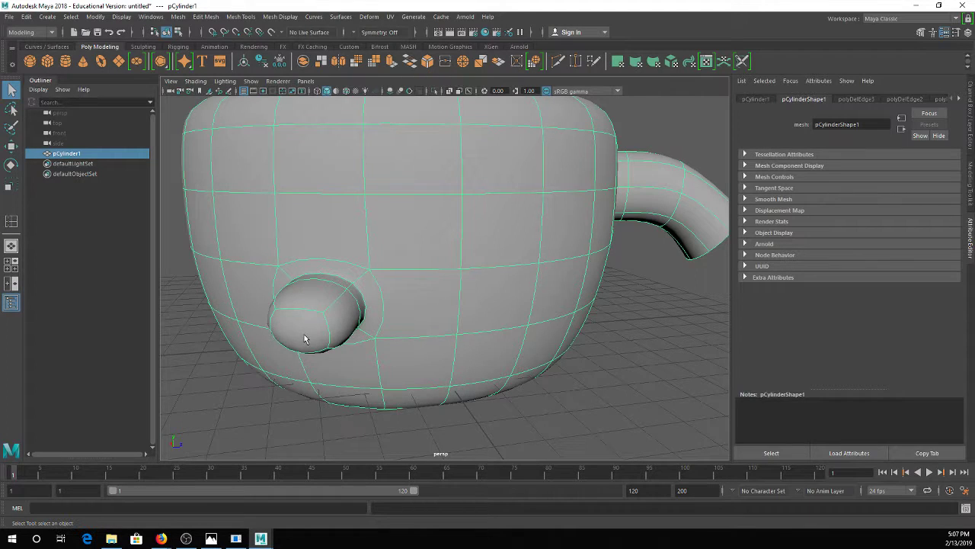
left_click(265, 396)
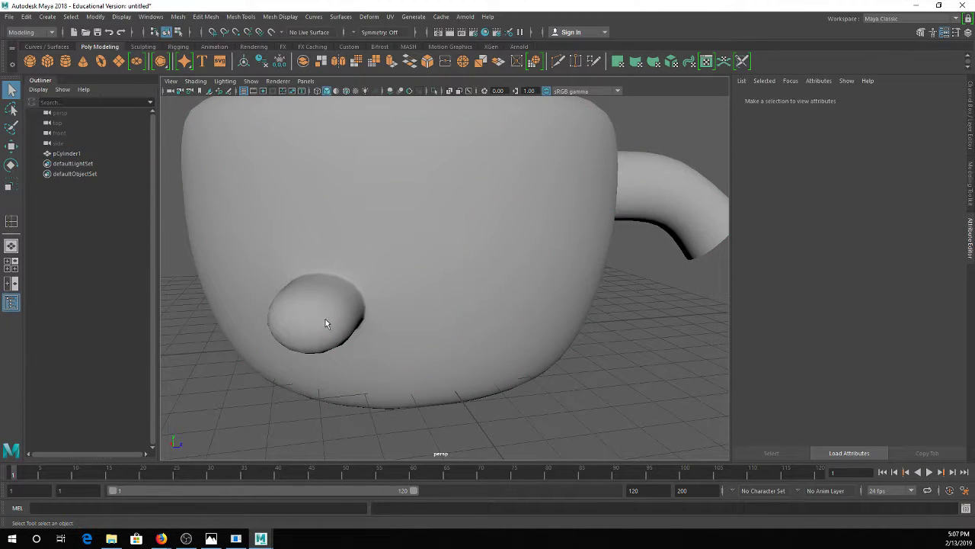
Show the pot's edges to compare the topology between the stub and the spout
middle_click_drag(455, 308, 343, 289, "alt")
left_click(642, 211)
right_click_drag(642, 211, 643, 183)
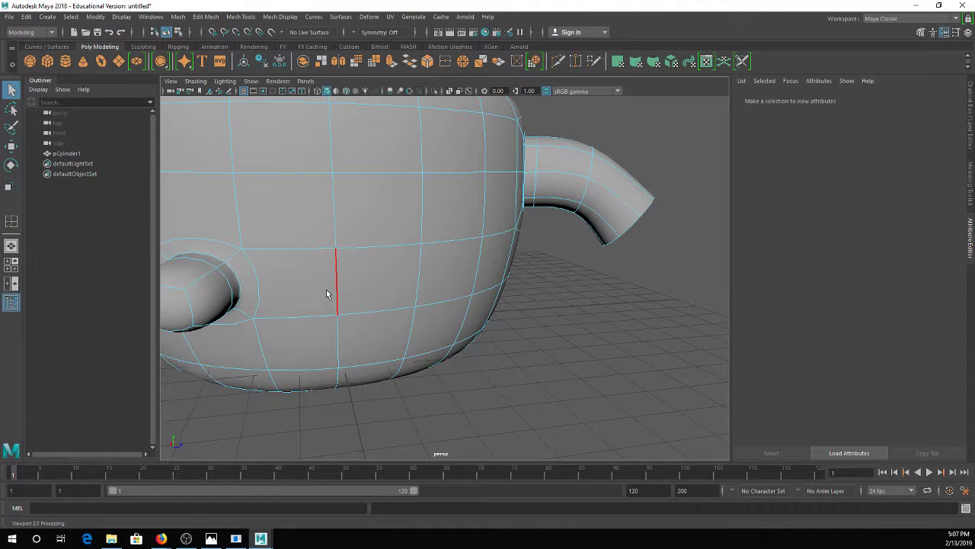
middle_click_drag(326, 292, 437, 274, "alt")
right_click_drag(411, 226, 457, 210)
left_click(597, 326)
Inspect the stub's rounded end and its join with the wall up close, with and without the wireframe
left_click_drag(485, 329, 446, 353, "alt")
middle_click_drag(447, 352, 503, 347, "alt")
scroll(495, 346, "up", 4)
left_click_drag(299, 349, 261, 318, "alt")
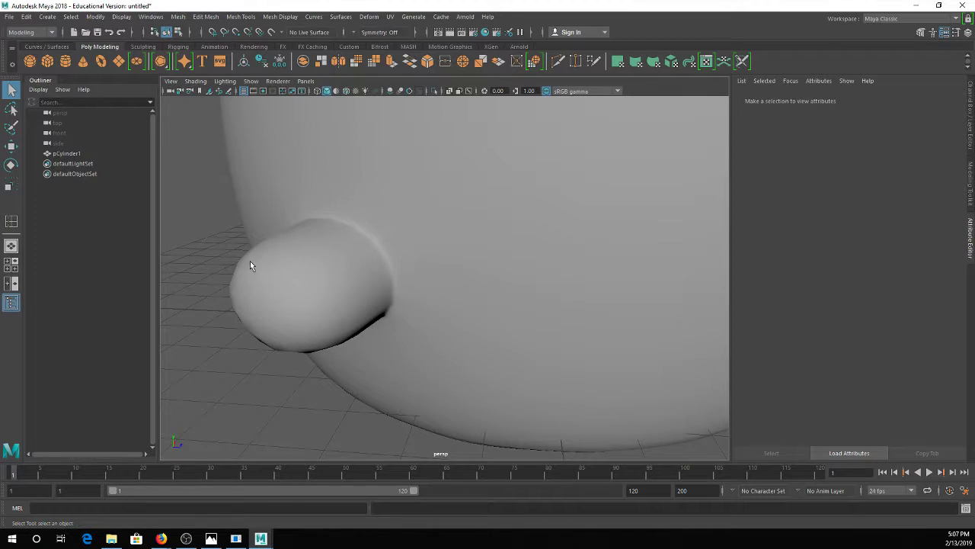
left_click(283, 335)
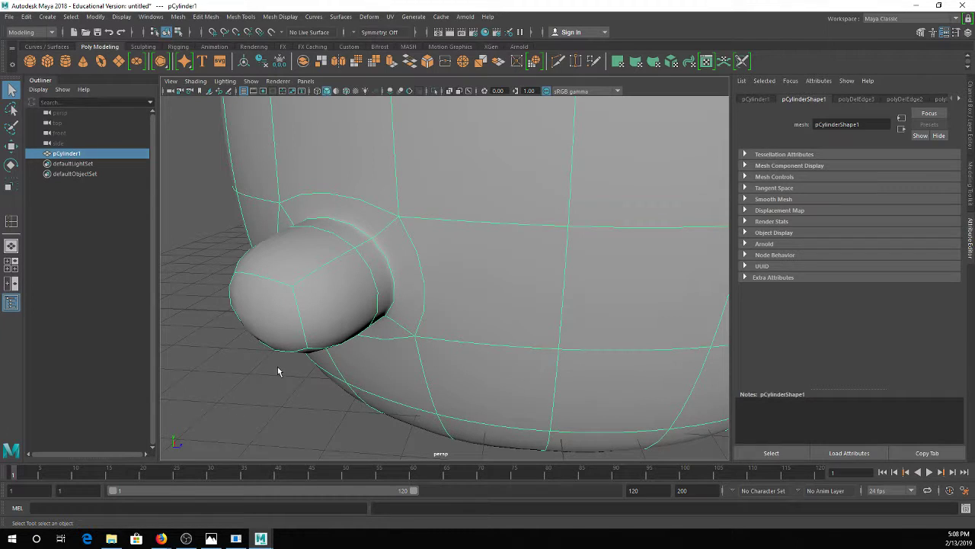
left_click(277, 366)
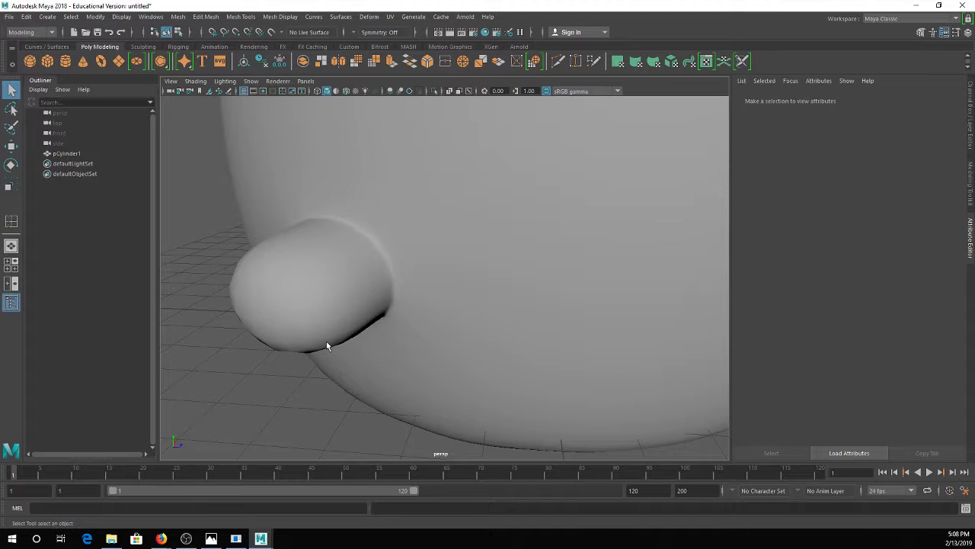
Examine the spout's open end and the edge loop at its bend
scroll(326, 341, "down", 4)
middle_click_drag(462, 360, 135, 414, "alt")
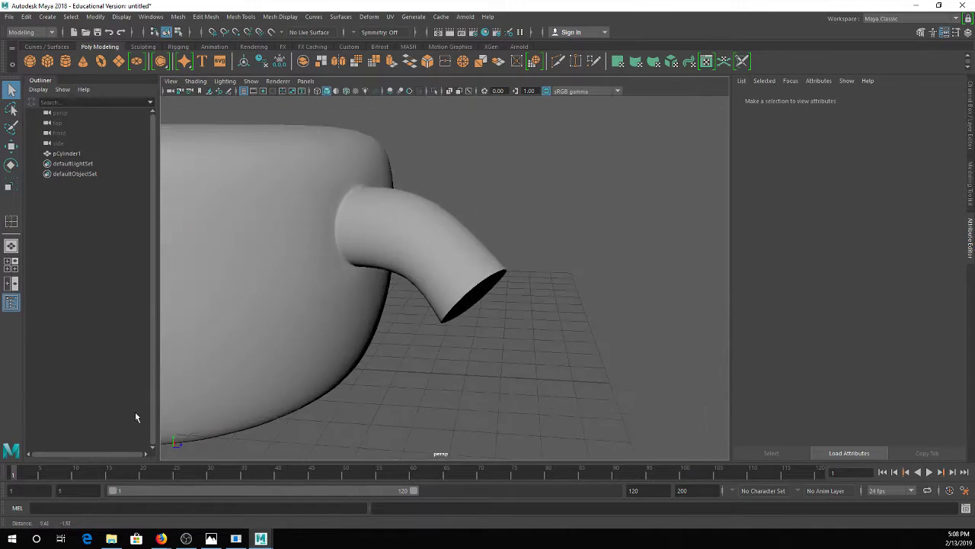
left_click(457, 290)
left_click_drag(446, 282, 373, 248, "alt")
right_click(372, 245)
left_click(370, 217)
left_click(378, 198)
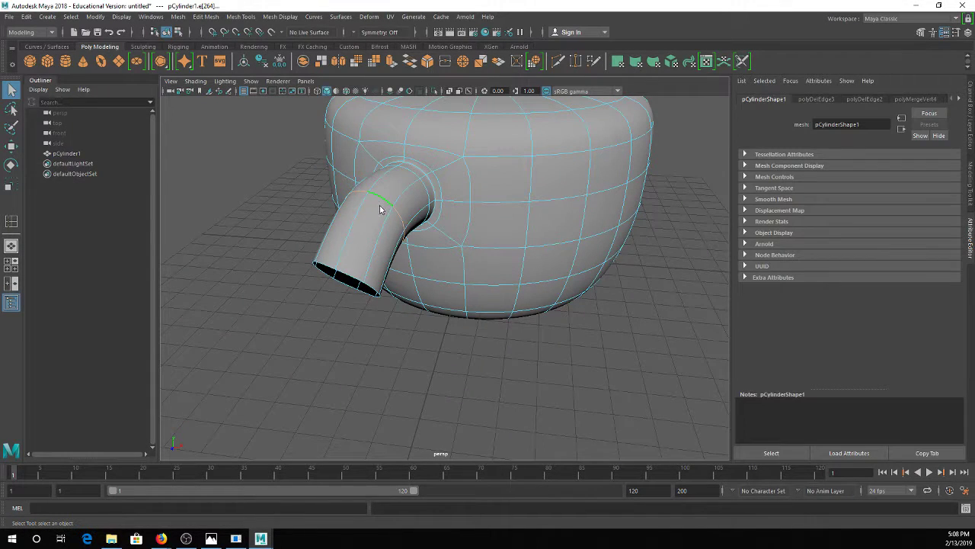
right_click_drag(427, 189, 472, 156)
Select the border edge loop at the spout's open end and extrude it
left_click_drag(442, 251, 379, 342, "alt")
left_click(309, 295)
scroll(308, 305, "up", 3)
left_click_drag(309, 327, 305, 278, "alt")
left_click(310, 272)
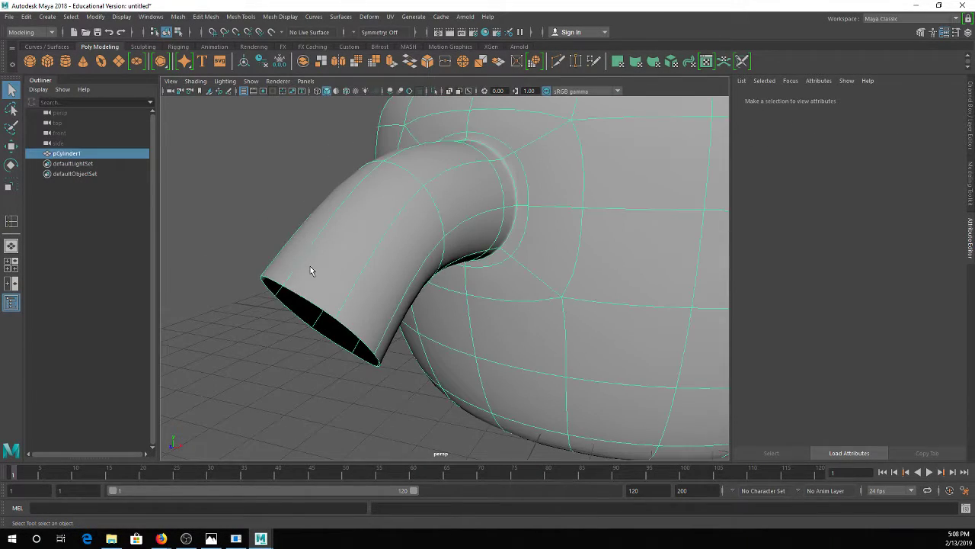
right_click_drag(308, 253, 309, 215)
double_click(301, 297)
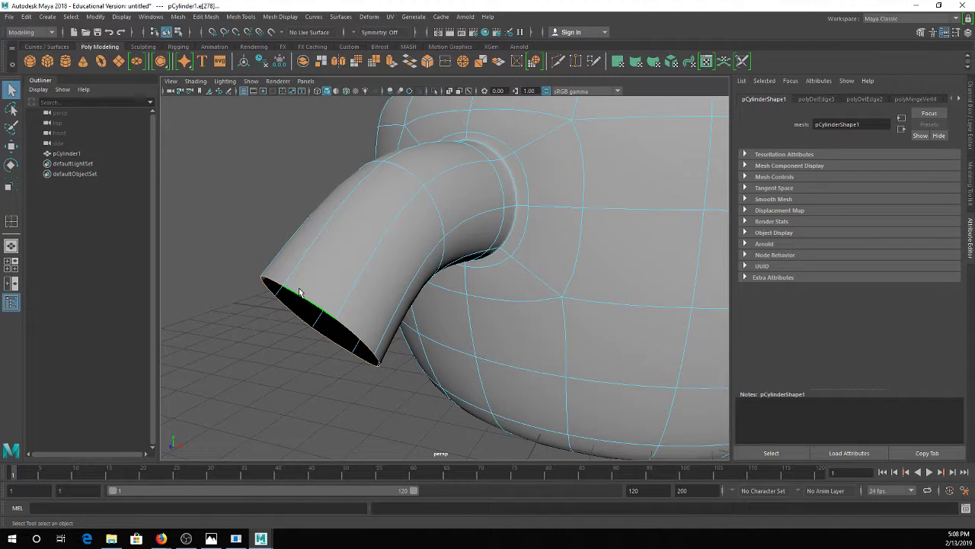
left_click(392, 63)
Merge the extruded rim of the spout to its center and inspect the capped end
left_click(463, 62)
right_click_drag(320, 245, 375, 214)
left_click(287, 196)
left_click_drag(303, 245, 331, 270, "alt")
left_click(331, 270)
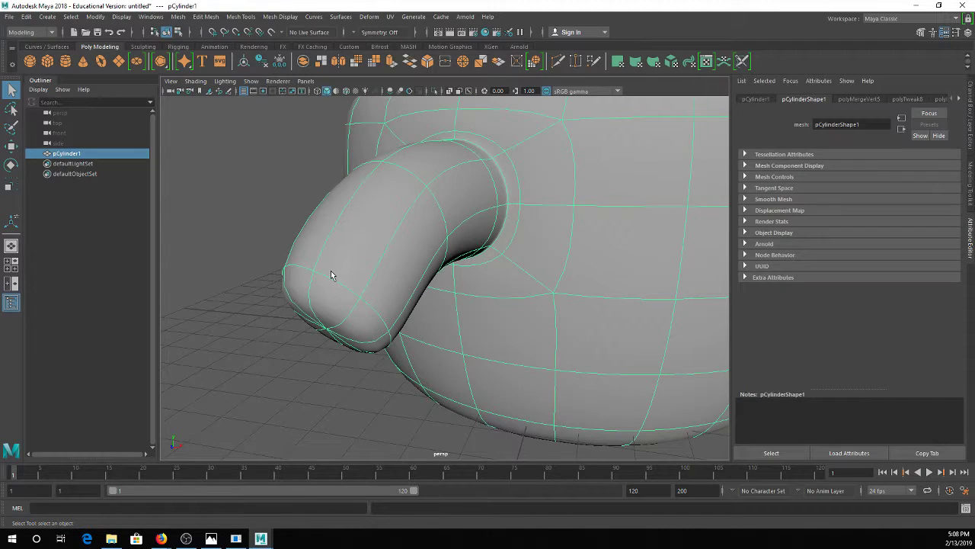
Undo the merge to center on the spout's extruded rim
key("ctrl+z")
key("ctrl+z")
key("ctrl+z")
key("ctrl+z")
key("ctrl+z")
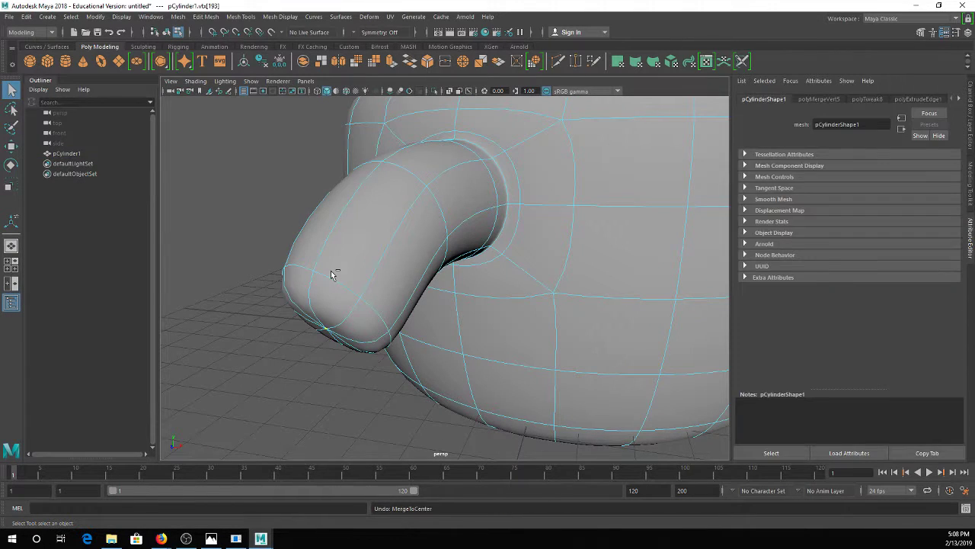
left_click_drag(330, 288, 374, 261, "alt")
key("1")
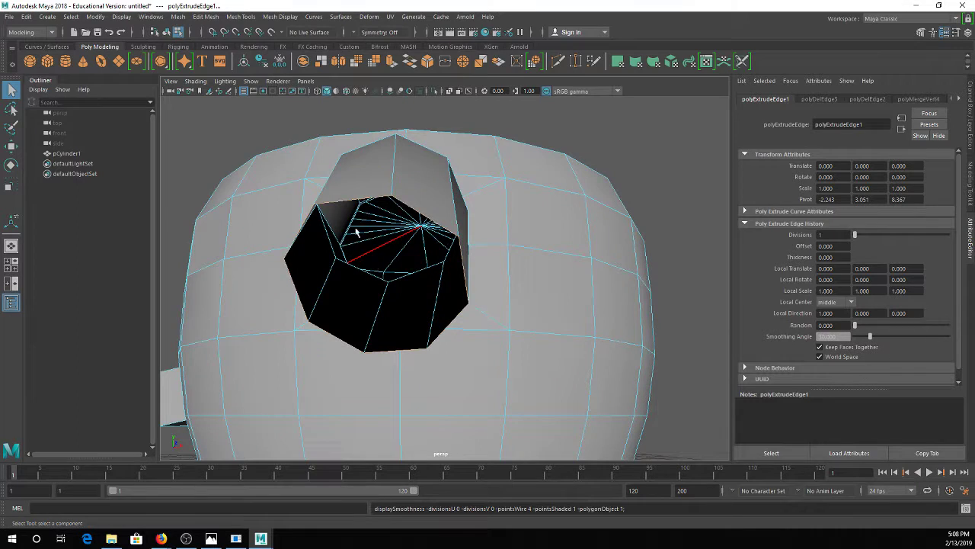
left_click(207, 17)
mouse_move(235, 20)
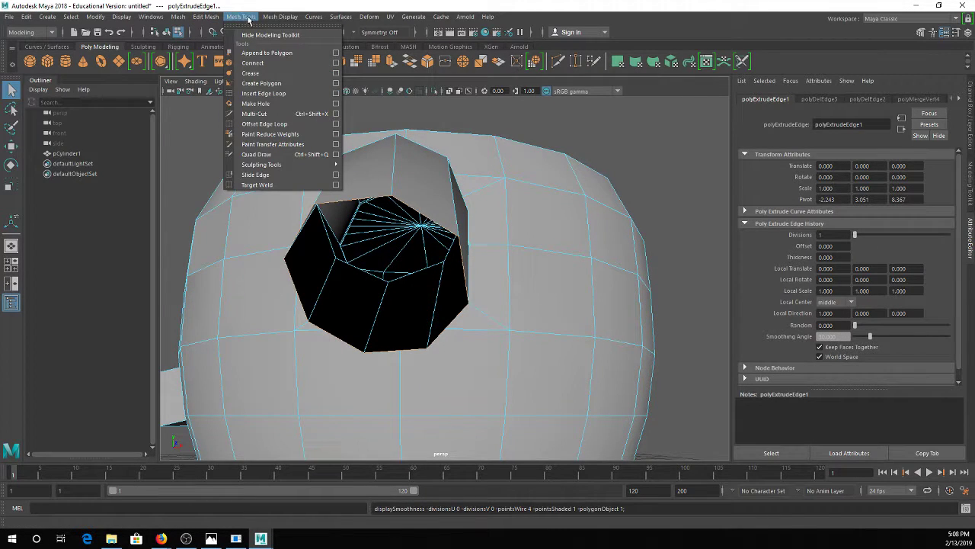
left_click(267, 53)
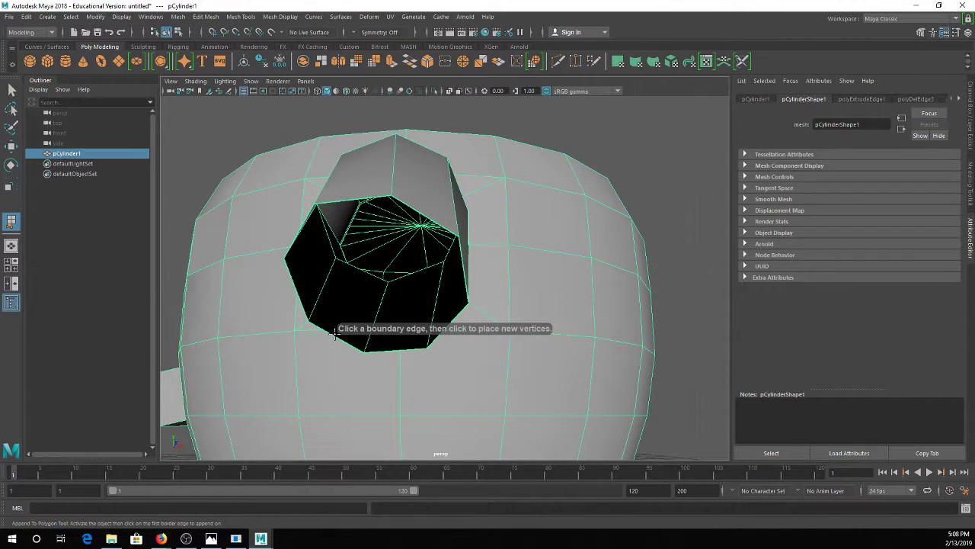
right_click(359, 221)
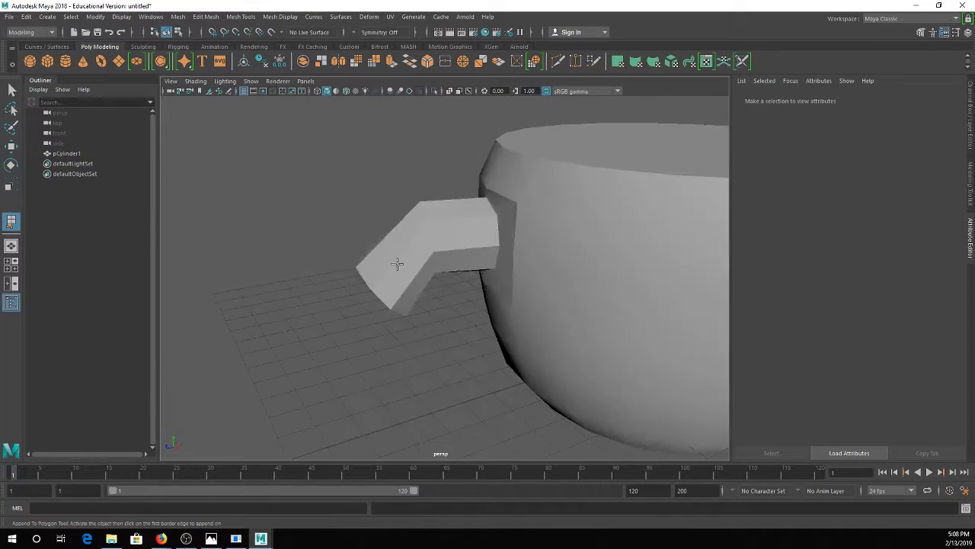
key("q")
left_click(491, 215)
key("3")
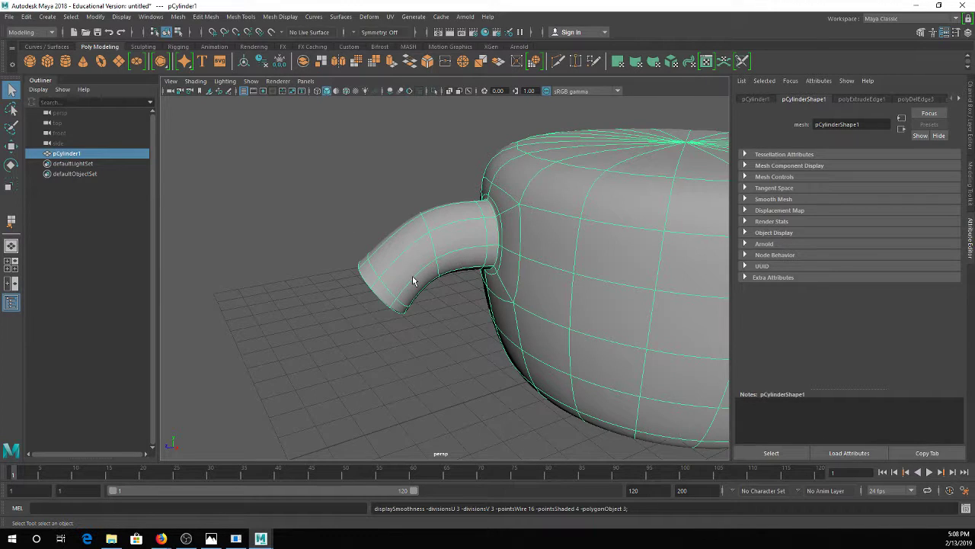
Select only the faces on the underside of the pot, leaving out the side wall faces
left_click_drag(415, 281, 508, 302, "alt")
right_click_drag(502, 267, 499, 285)
left_click_drag(492, 333, 505, 388, "alt")
left_click(531, 408)
key("4")
left_click_drag(532, 358, 533, 409, "alt")
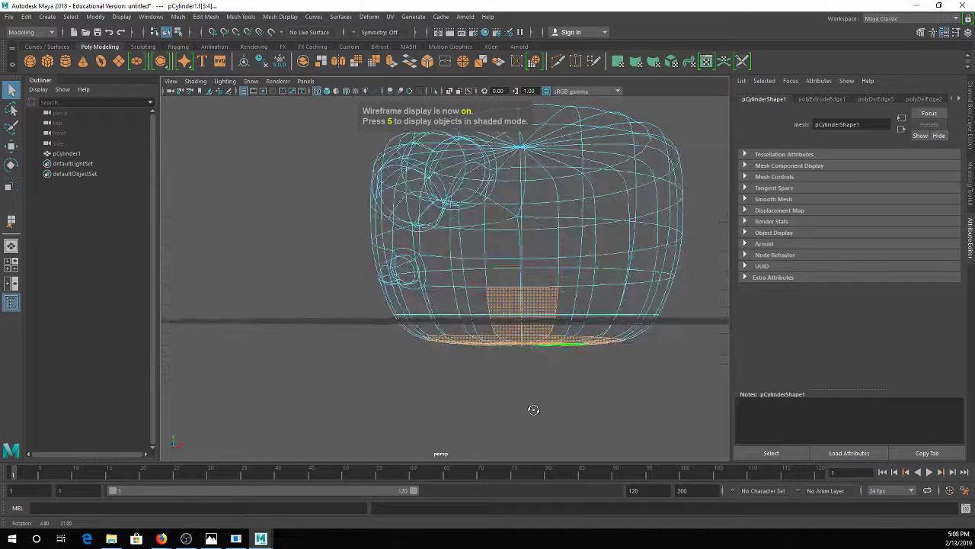
left_click_drag(491, 296, 551, 321, "ctrl")
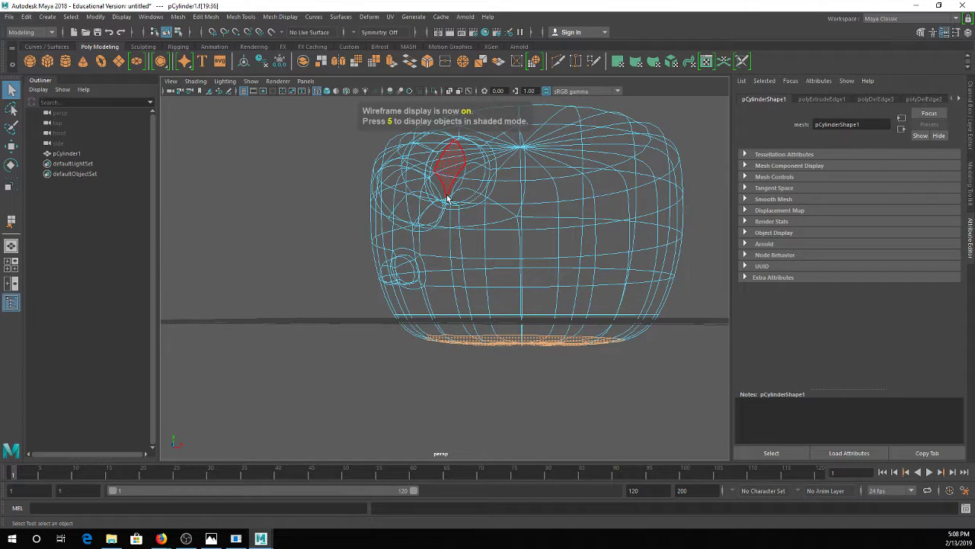
Extrude the pot's bottom faces, adjust the extruded faces with the Move and Scale tools, and clear the selection
left_click(394, 61)
key("w")
left_click_drag(524, 324, 512, 300)
key("r")
key("q")
right_click_drag(520, 246, 571, 233)
left_click(613, 416)
left_click_drag(597, 303, 568, 307, "alt")
Select a two-by-two block of four faces on the pot's lower wall beneath the spout
key("4")
key("5")
left_click(531, 299)
mouse_move(498, 270)
left_mouse_down("alt")
mouse_move(516, 267)
mouse_move(471, 245)
left_mouse_up("alt")
mouse_move(470, 246)
right_mouse_down()
mouse_move(472, 318)
mouse_move(469, 277)
right_mouse_up()
left_click(457, 295)
left_click(483, 303, "shift")
left_click(492, 330, "shift")
left_click(467, 334, "shift")
left_click_drag(467, 335, 533, 305, "alt")
key("space")
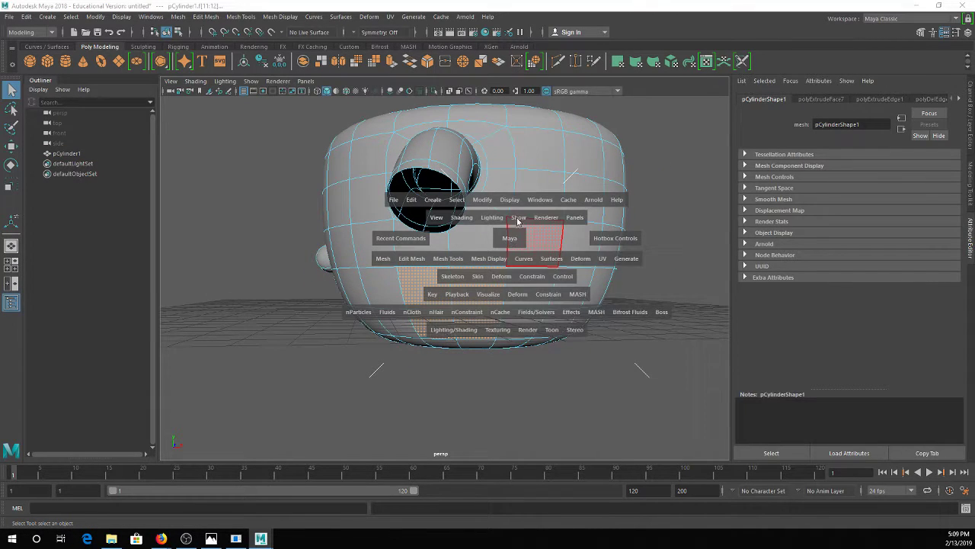
left_click(518, 219)
left_click_drag(532, 413, 526, 499)
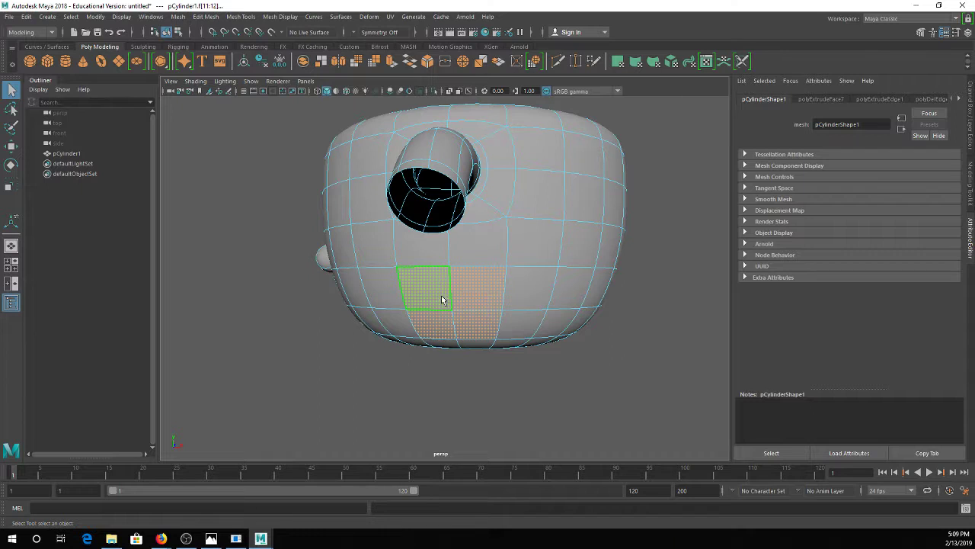
Extrude the four selected faces in place and scale them inward on the pot's wall
left_click(393, 61)
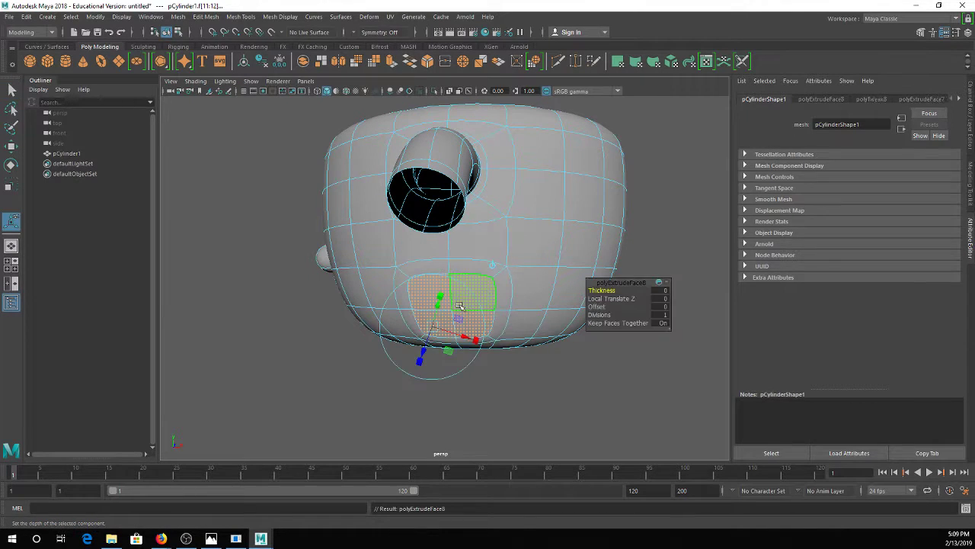
left_click(440, 296)
left_click(434, 325)
left_click_drag(433, 326, 413, 325)
key("1")
Circularize the inset faces beneath the spout
left_click(461, 64)
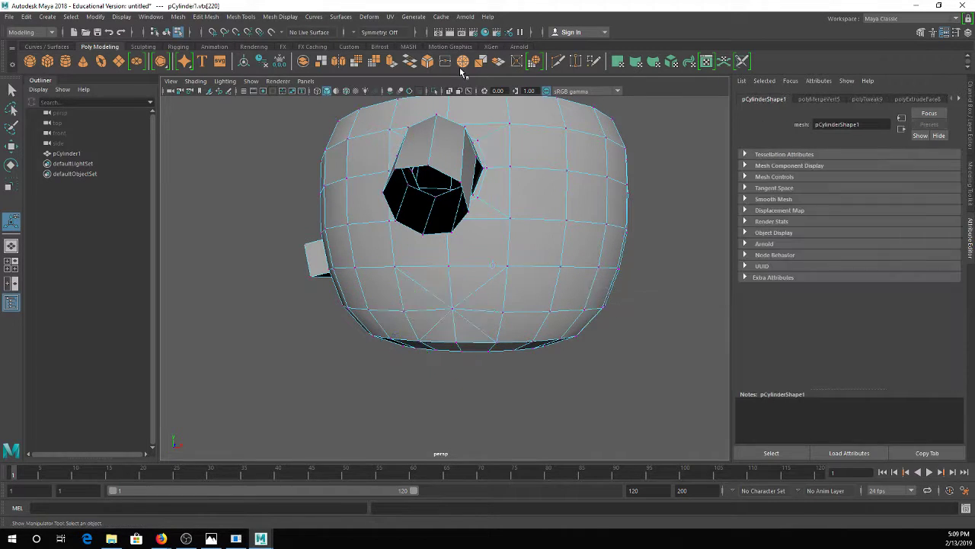
key("ctrl+z")
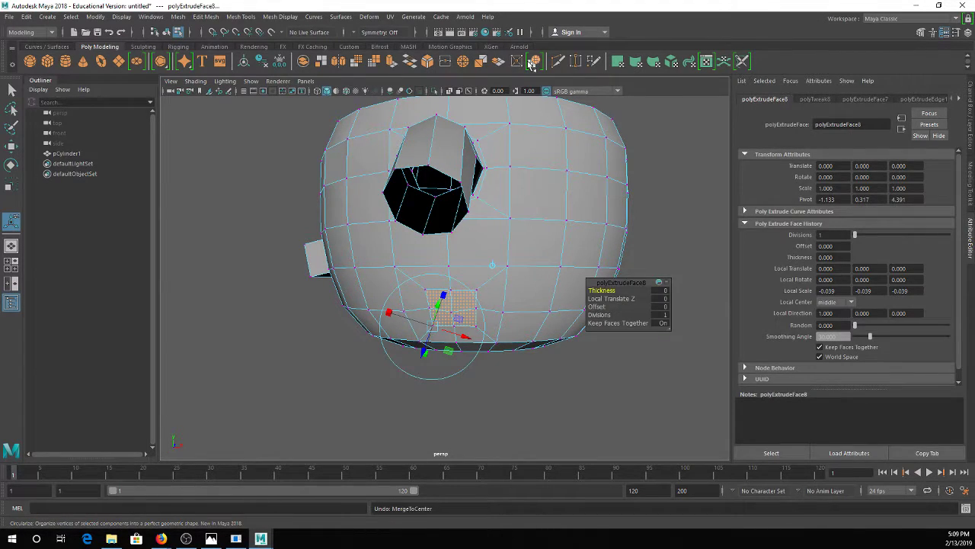
left_click(534, 62)
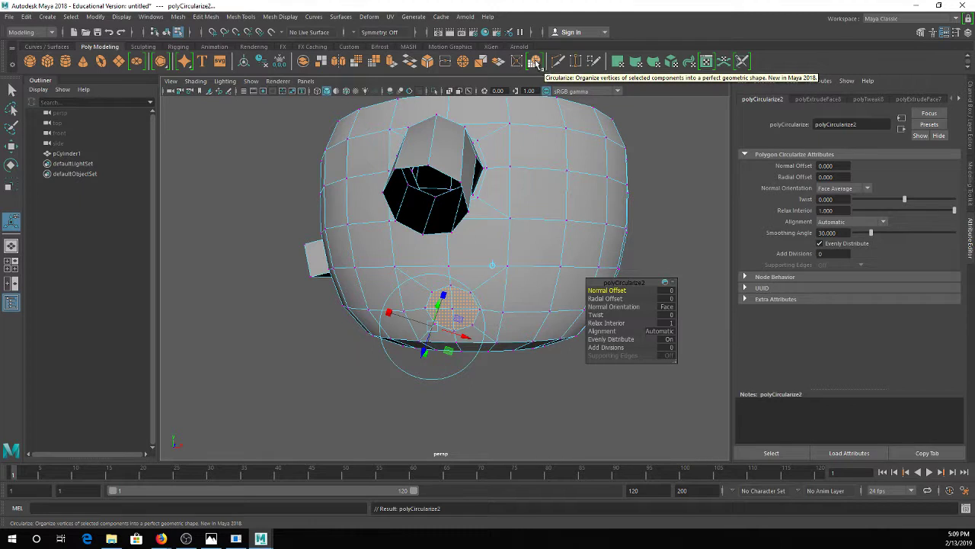
left_click_drag(487, 326, 534, 305, "alt")
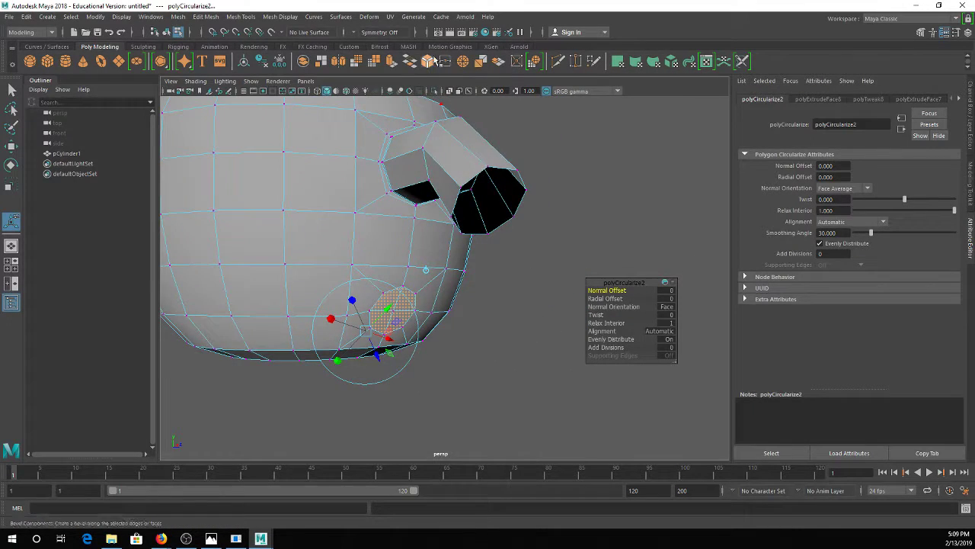
Extrude the circularized faces outward from the pot's wall as the first segment of a lower tube and adjust its end
left_click(391, 61)
left_click_drag(400, 340, 414, 356)
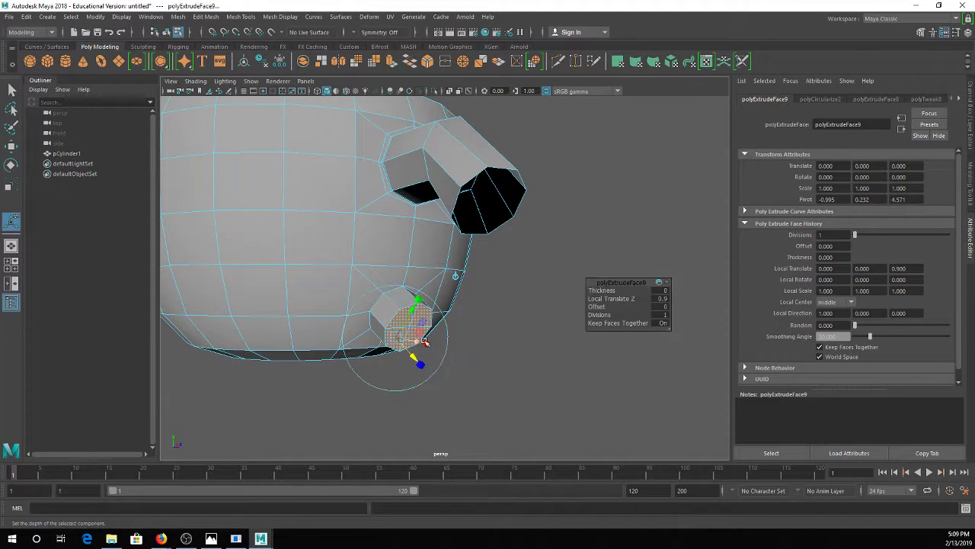
left_click_drag(438, 321, 482, 327)
key("e")
key("w")
Extrude the lower tube's end faces again with a Local Translate Z of 1.616, rotate them upward and enlarge them slightly
key("ctrl+e")
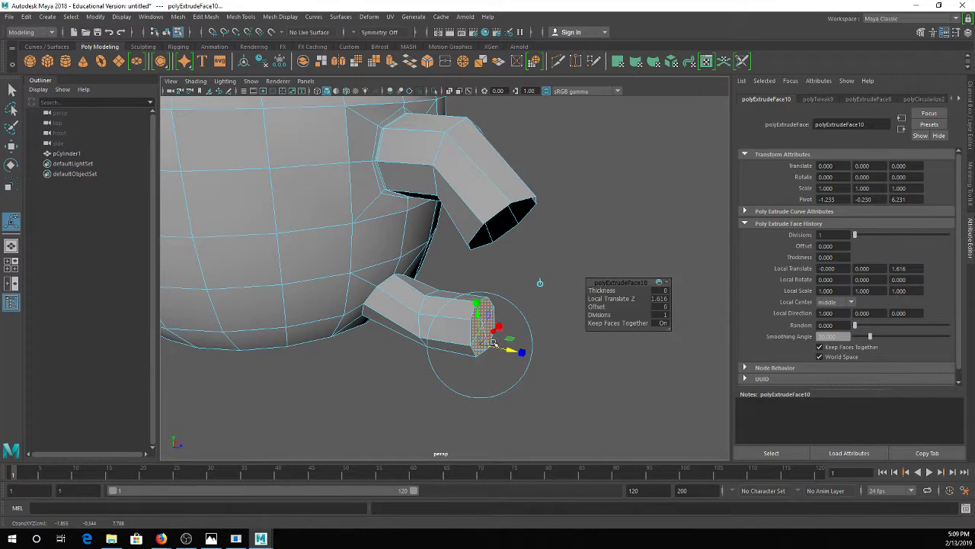
key("e")
mouse_move(481, 284)
left_mouse_down()
mouse_move(470, 285)
mouse_move(483, 305)
mouse_move(483, 295)
left_mouse_up()
key("w")
key("r")
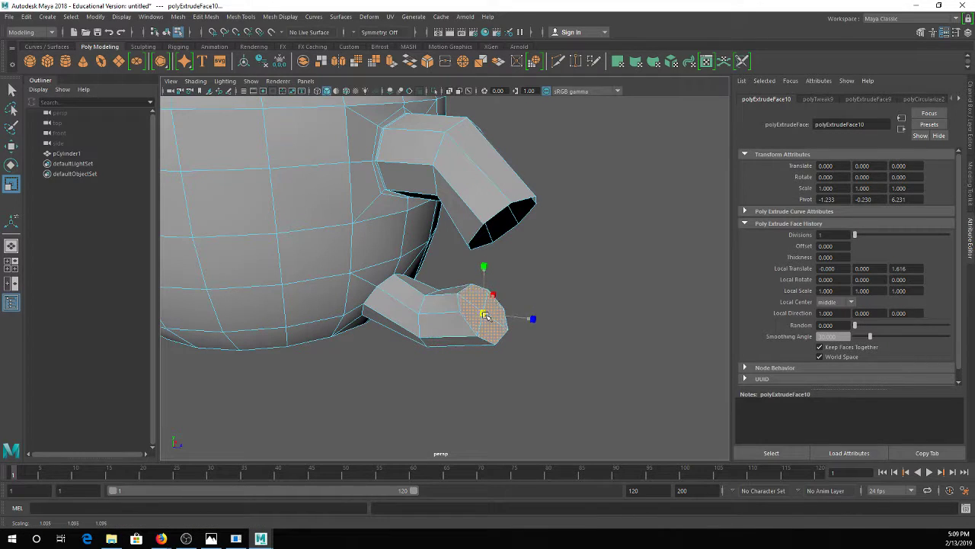
Delete the lower tube's end faces and preview the pot smoothed in object mode
key("Delete")
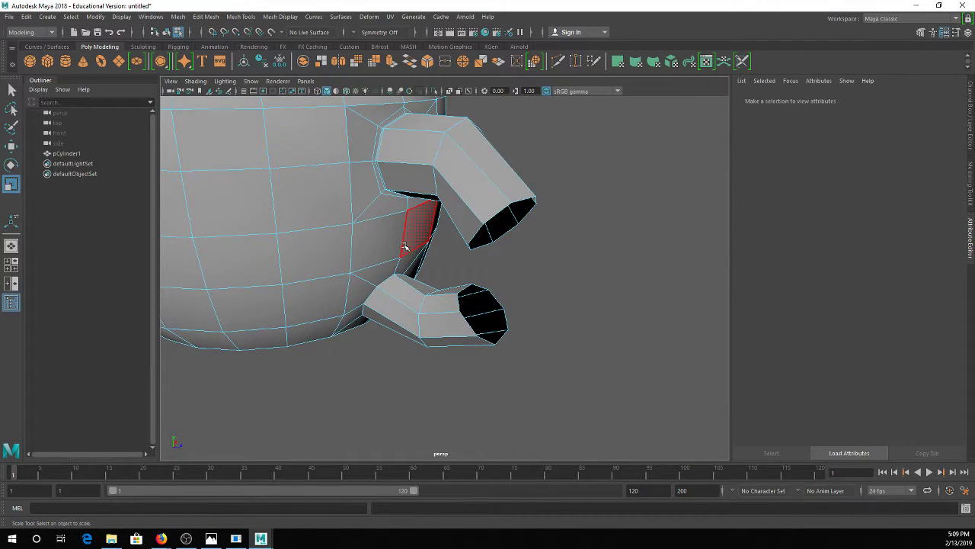
left_click_drag(405, 247, 398, 230, "alt")
key("3")
right_click_drag(373, 188, 410, 166)
key("F8")
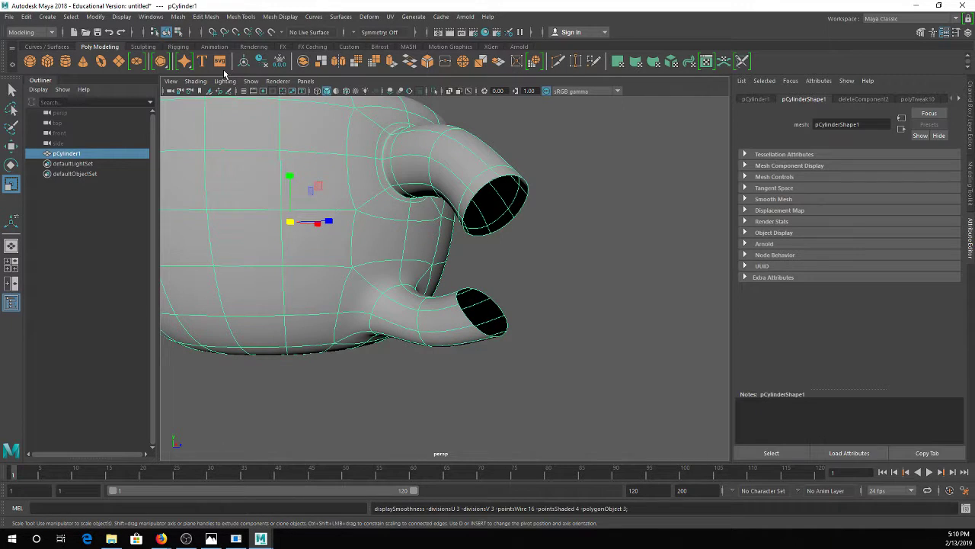
Insert two supporting edge loops around the base where the lower tube meets the pot, and inspect the smoothed junction
left_click(213, 18)
left_click(274, 99)
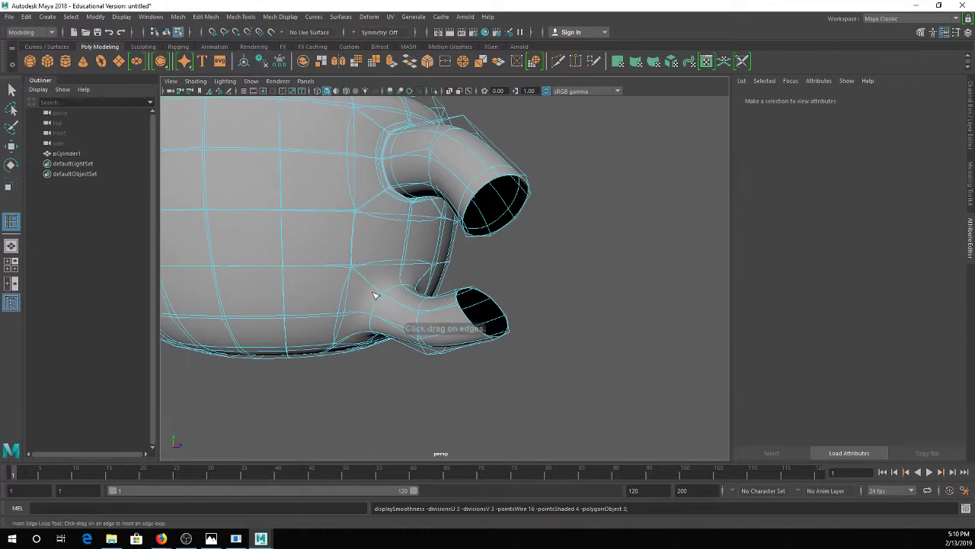
left_click(377, 290)
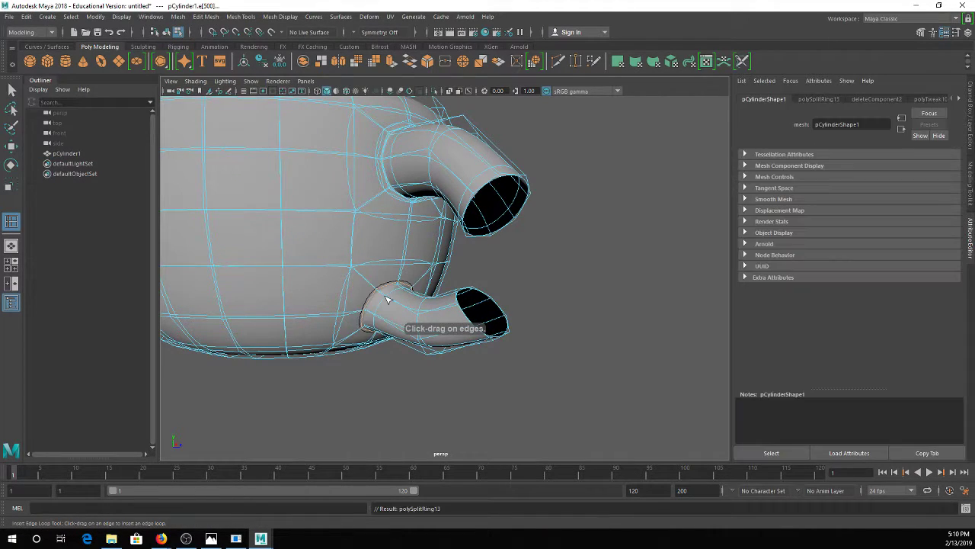
left_click(385, 296)
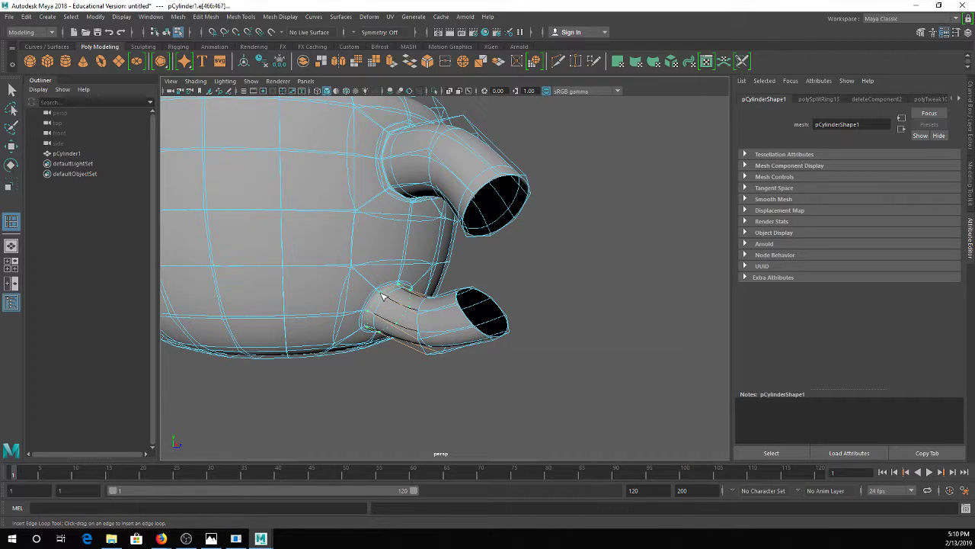
key("q")
right_click_drag(397, 246, 447, 231)
left_click(488, 250)
left_click_drag(414, 271, 394, 263, "alt")
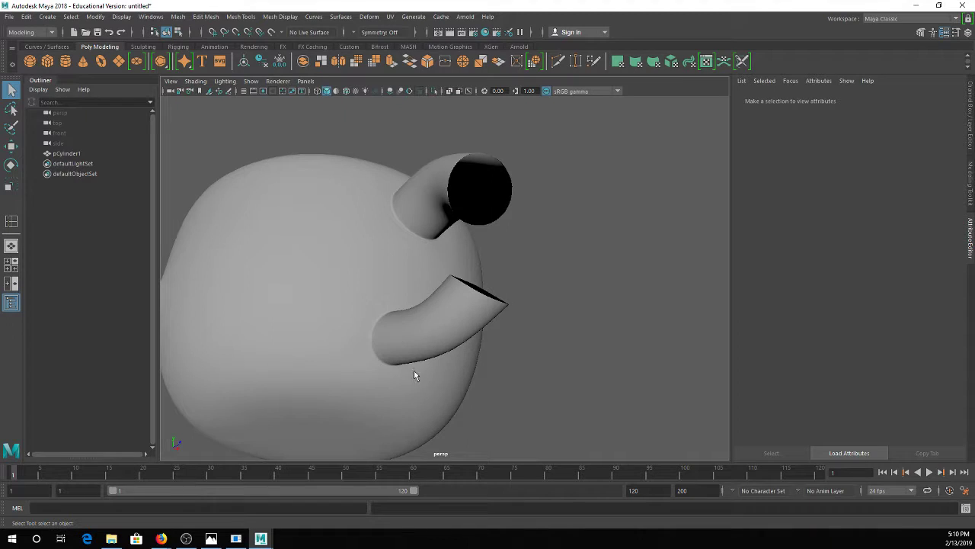
left_click_drag(398, 353, 457, 290, "alt")
Delete the supporting edge loop near the upper spout's open end
left_click(457, 290)
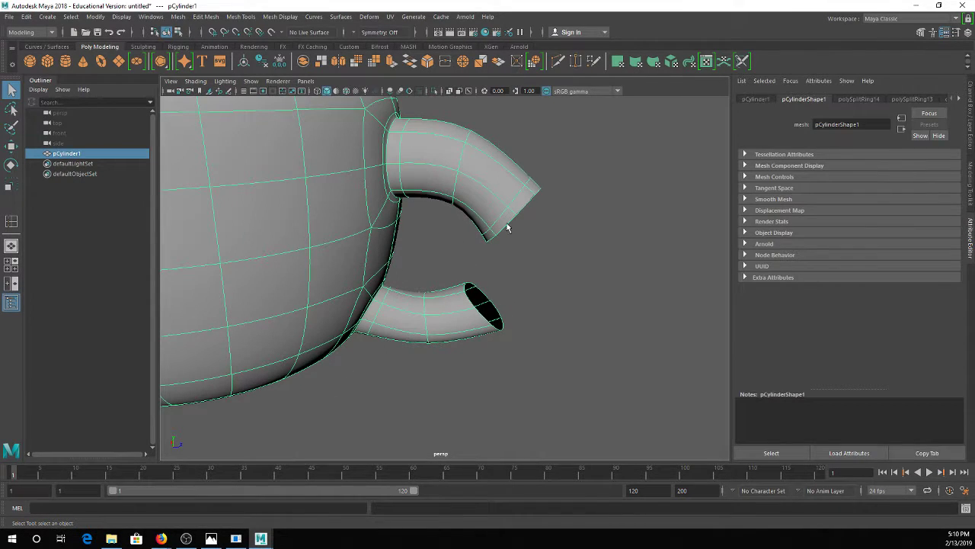
right_click_drag(509, 224, 521, 200)
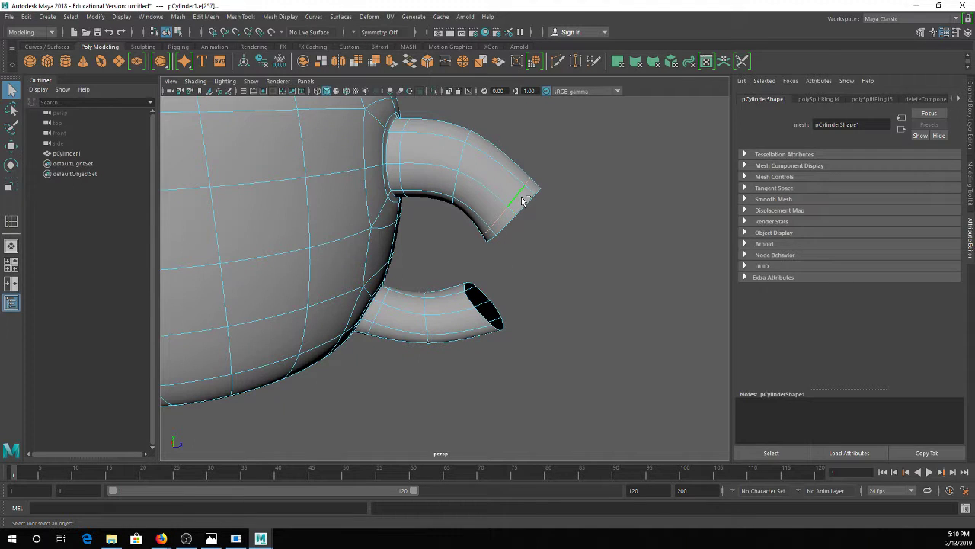
key("ctrl+Delete")
key("w")
scroll(515, 212, "down", 4)
mouse_move(460, 245)
left_mouse_down("alt")
mouse_move(454, 239)
mouse_move(459, 250)
left_mouse_up("alt")
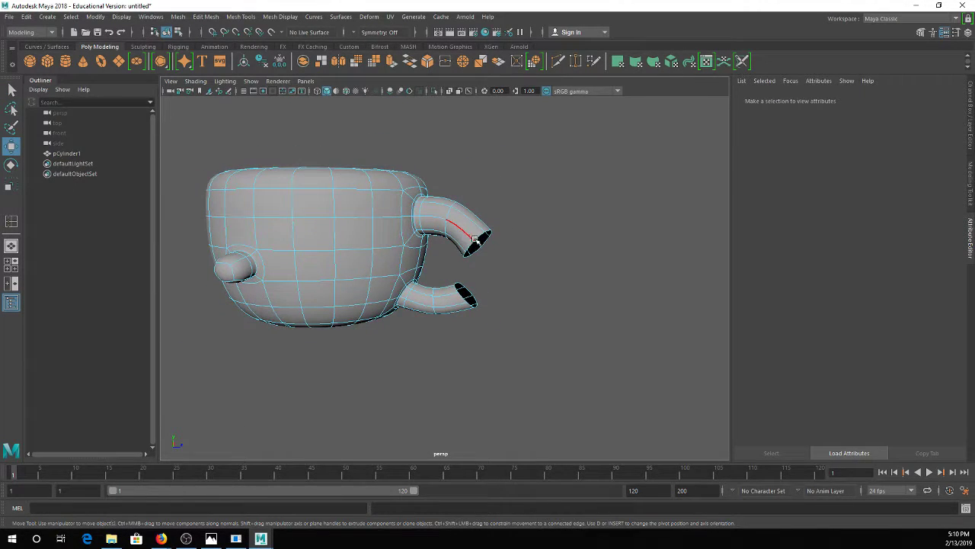
Select the open border edges of the upper spout and the lower tube and bridge them into a handle
left_click(476, 240)
left_click(462, 296, "shift")
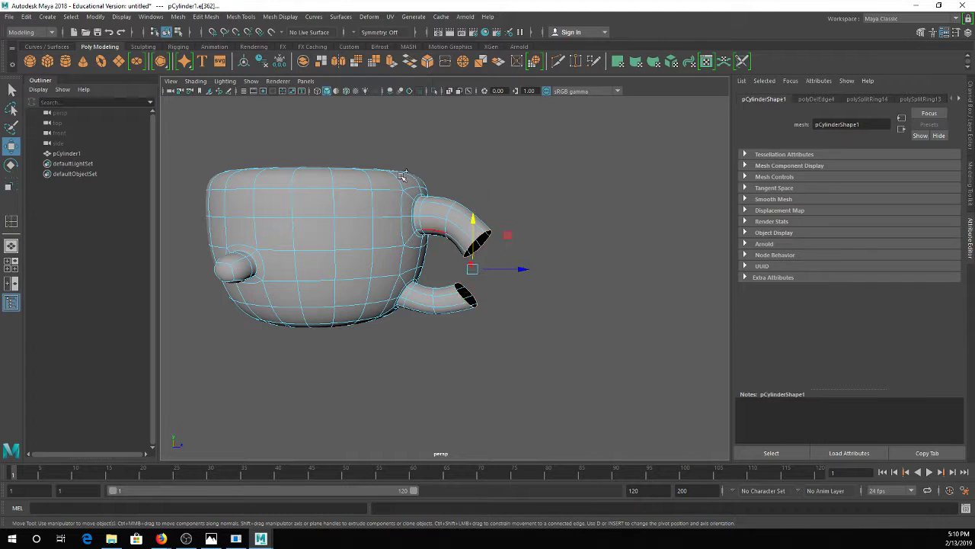
left_click(197, 18)
left_click(195, 19)
left_click(180, 17)
mouse_move(234, 18)
mouse_move(188, 18)
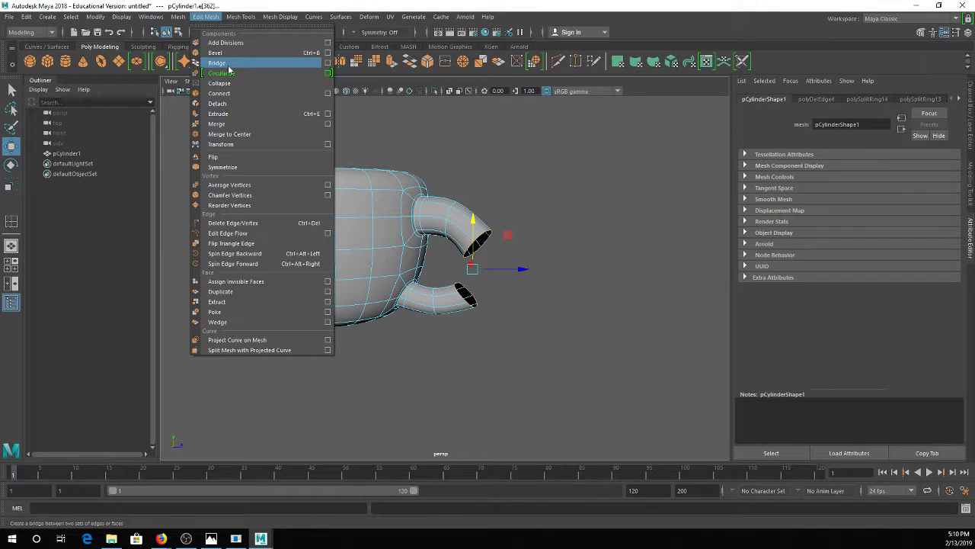
left_click(214, 62)
Inspect the bridged handle smoothed and unsmoothed, and set the bridge's Divisions to 1
key("1")
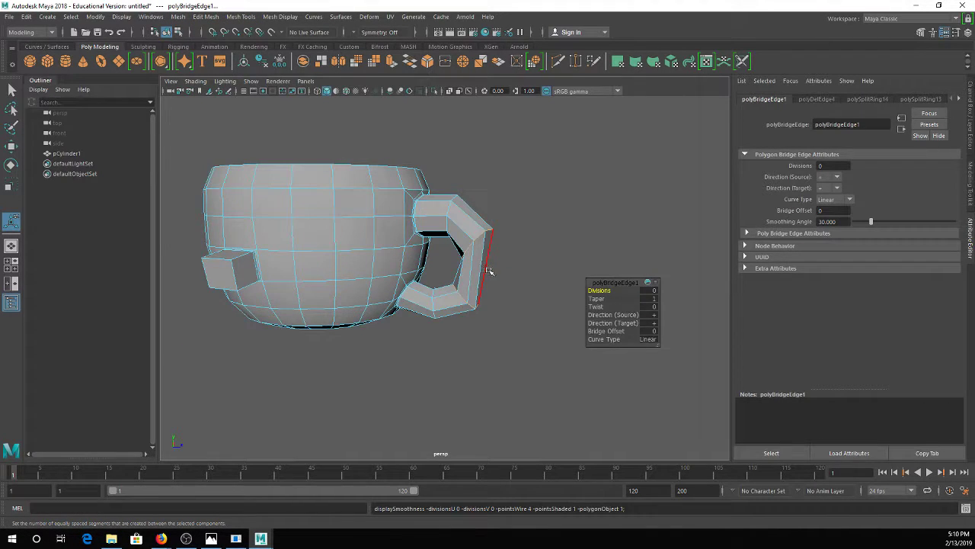
scroll(496, 272, "up", 3)
left_click_drag(496, 272, 403, 292, "alt")
key("3")
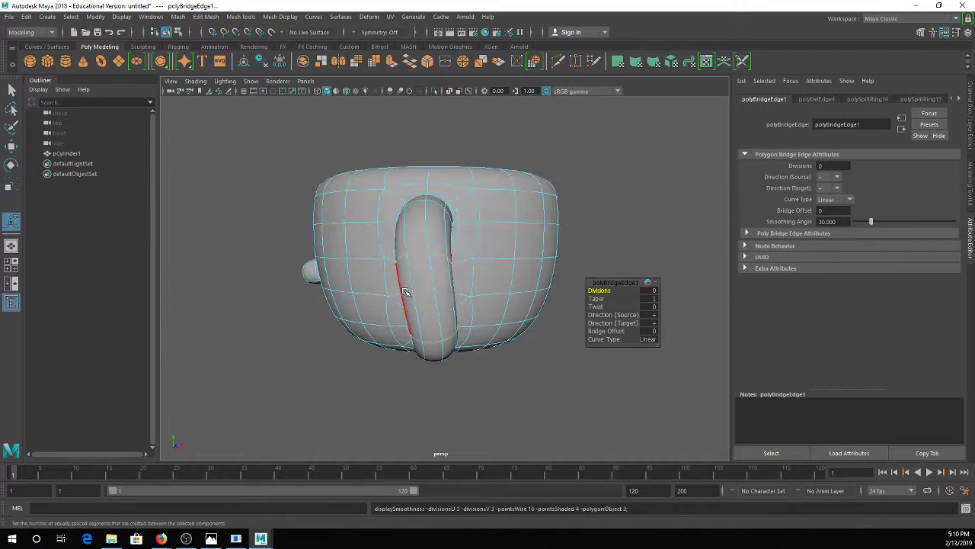
key("1")
left_click_drag(442, 307, 526, 282, "alt")
left_click_drag(599, 291, 598, 292)
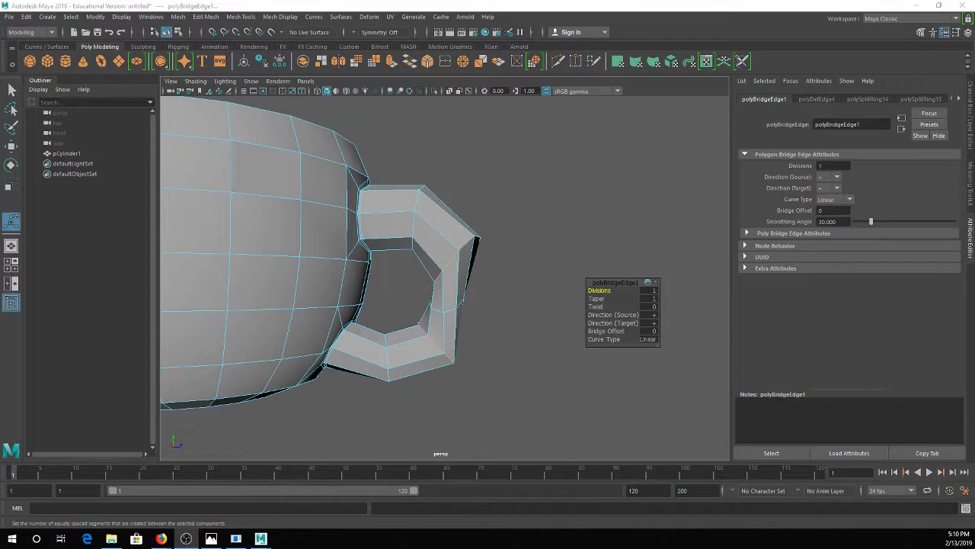
left_click(602, 181)
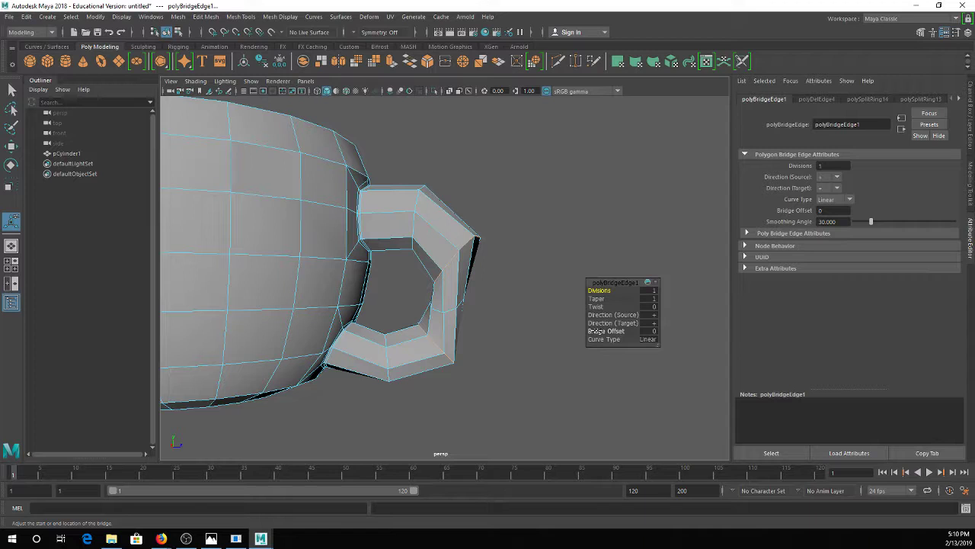
Set the handle bridge's Bridge Offset to 10 and preview the handle smoothed
left_click_drag(604, 335, 633, 338)
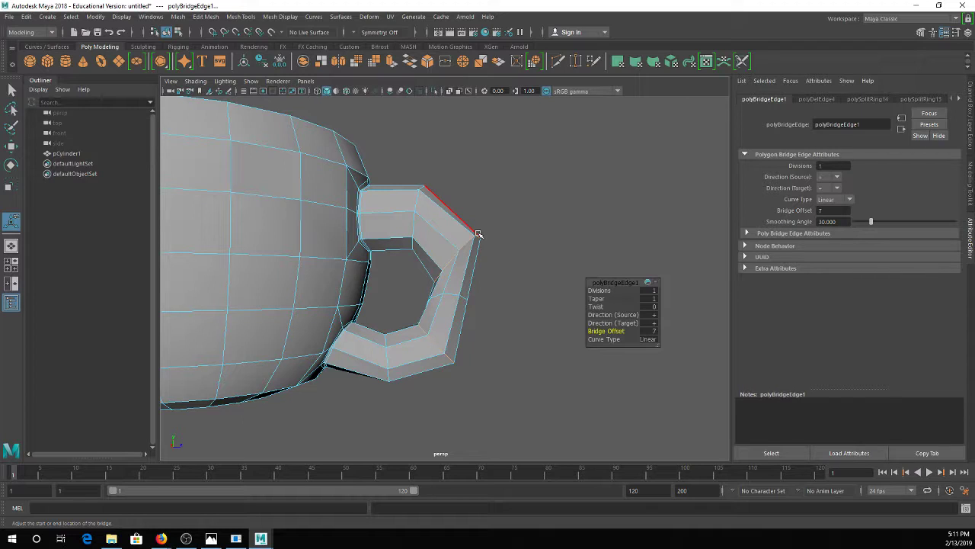
left_click_drag(592, 331, 607, 332)
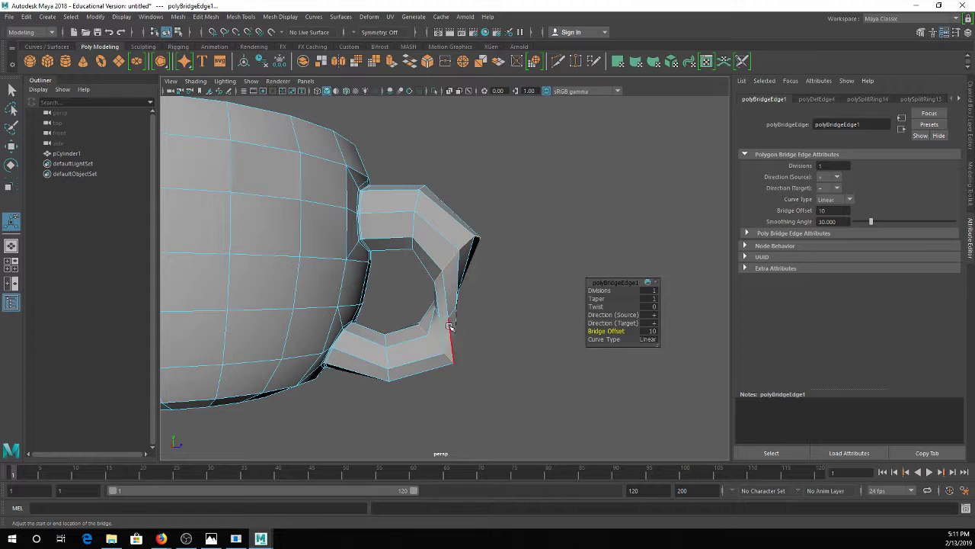
key("3")
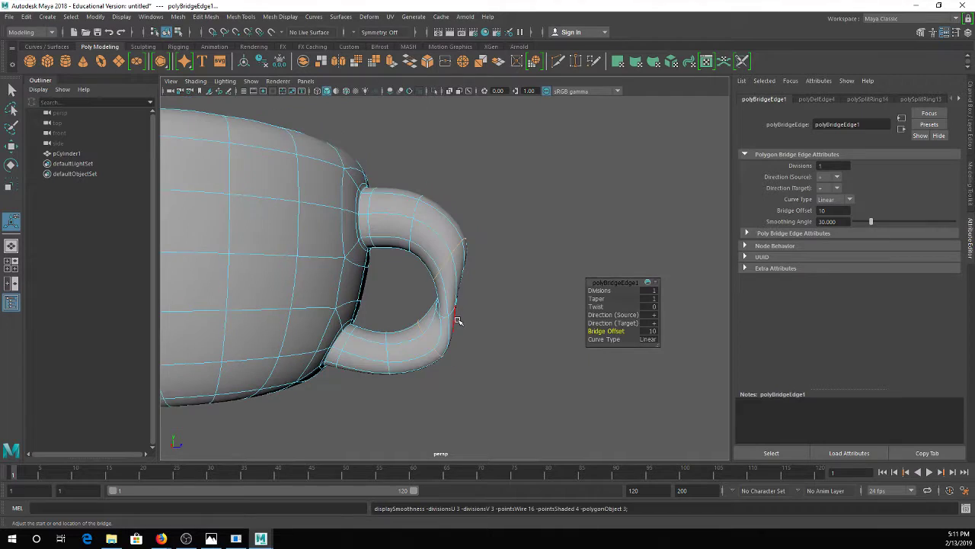
Turn off the handle's smooth preview and set the bridge's Bridge Offset to 7
left_click_drag(439, 339, 474, 338, "alt")
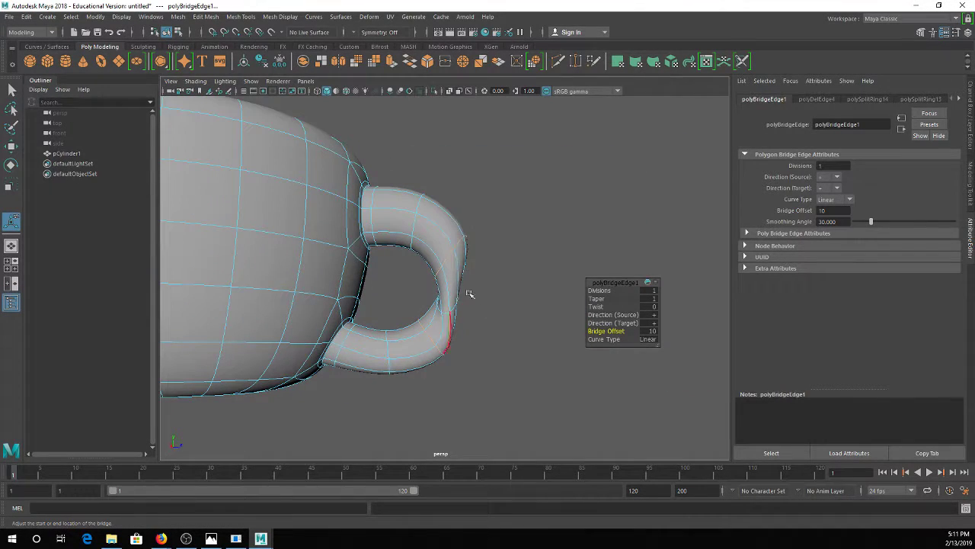
key("1")
middle_click_drag(622, 332, 602, 333)
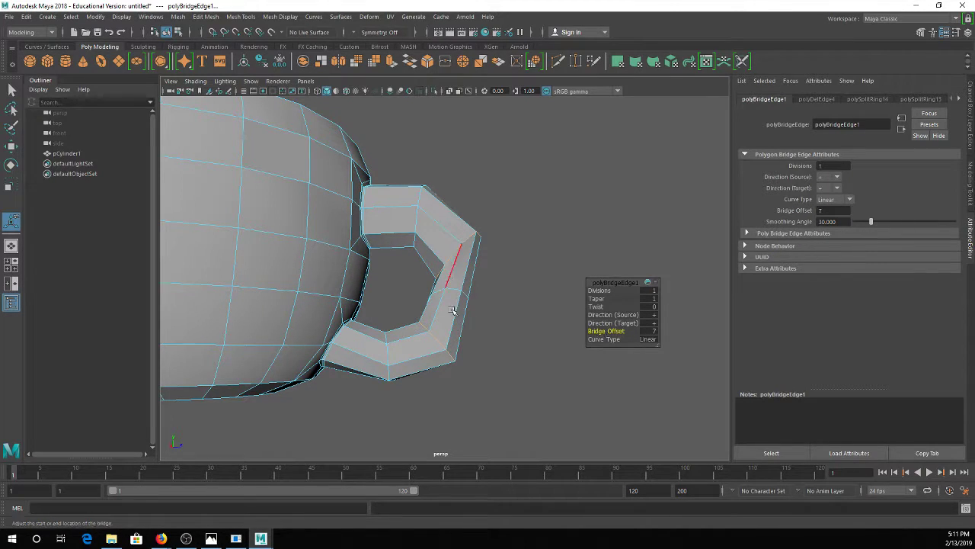
Rotate the edge loop at the handle's upper outer bend and move the bridge's middle edge loop outward to round the curve
right_click_drag(460, 233, 464, 212)
key("w")
key("e")
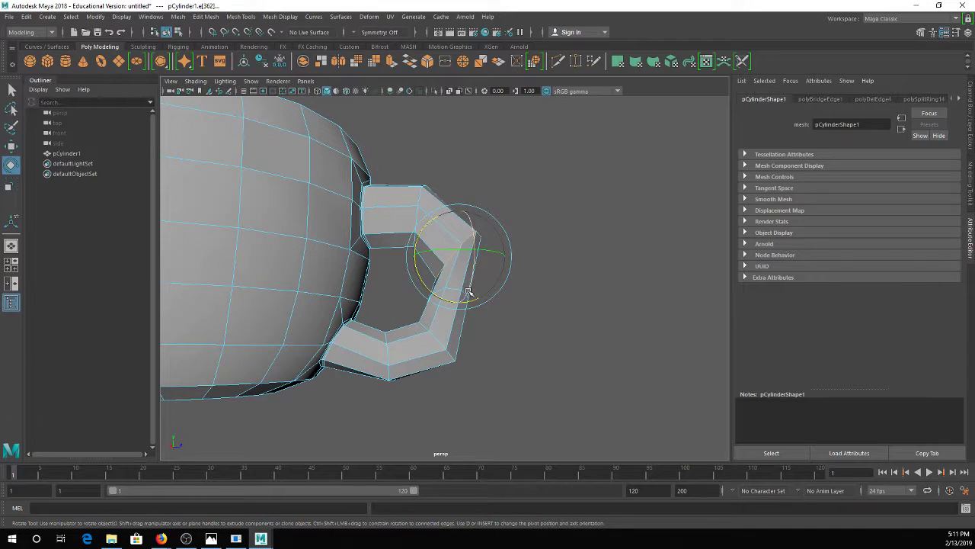
left_click_drag(436, 297, 435, 263)
left_click(451, 292)
key("w")
left_click_drag(466, 298, 479, 297)
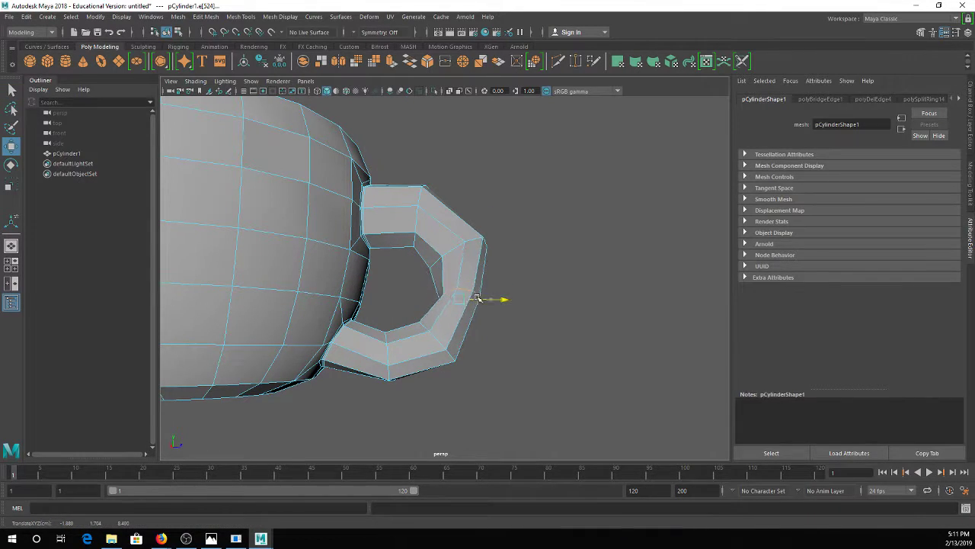
Smooth-preview the pot, return to object mode, clear the selection and inspect the finished handle from the opposite side
key("3")
scroll(369, 216, "down", 3)
right_click_drag(364, 218, 451, 194)
left_click(551, 327)
left_click_drag(551, 326, 327, 322, "alt")
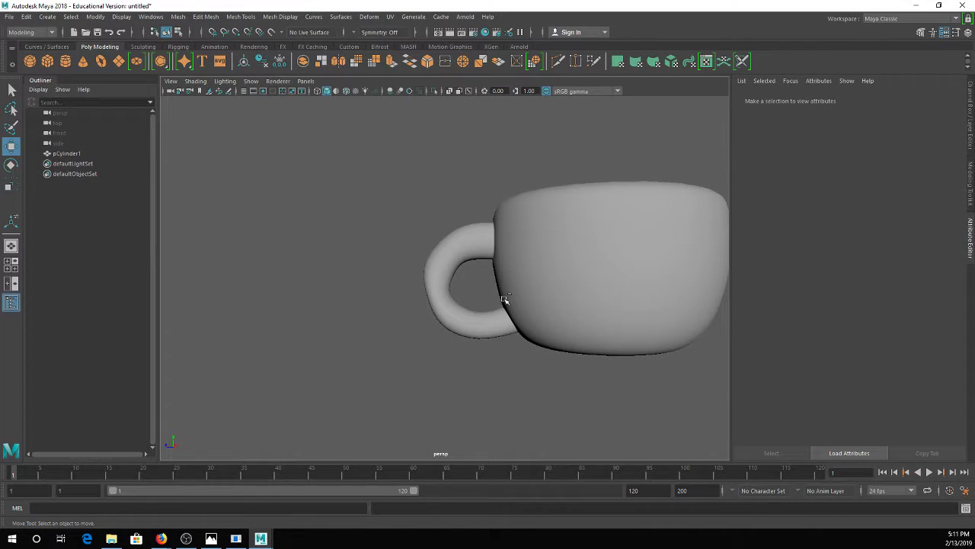
Start saving the pot scene to a file
key("ctrl+s")
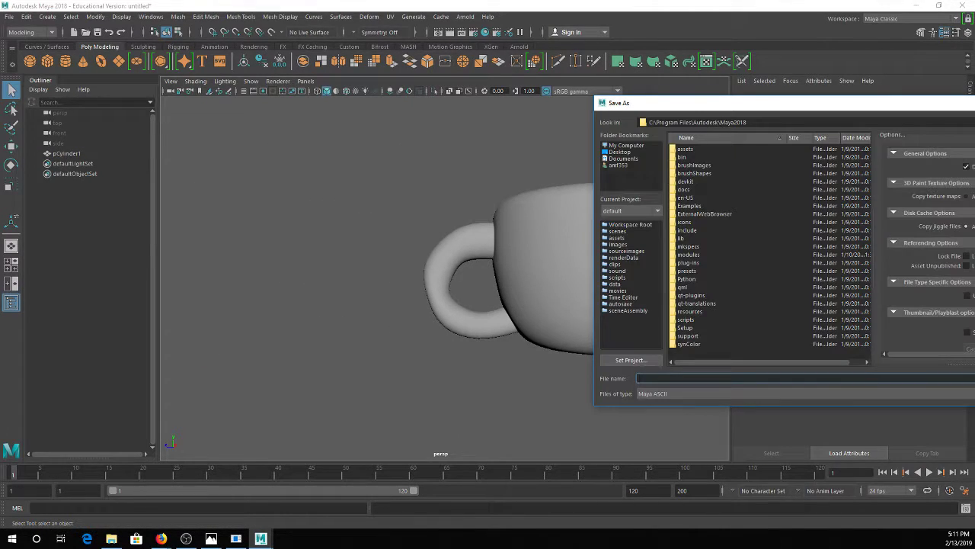